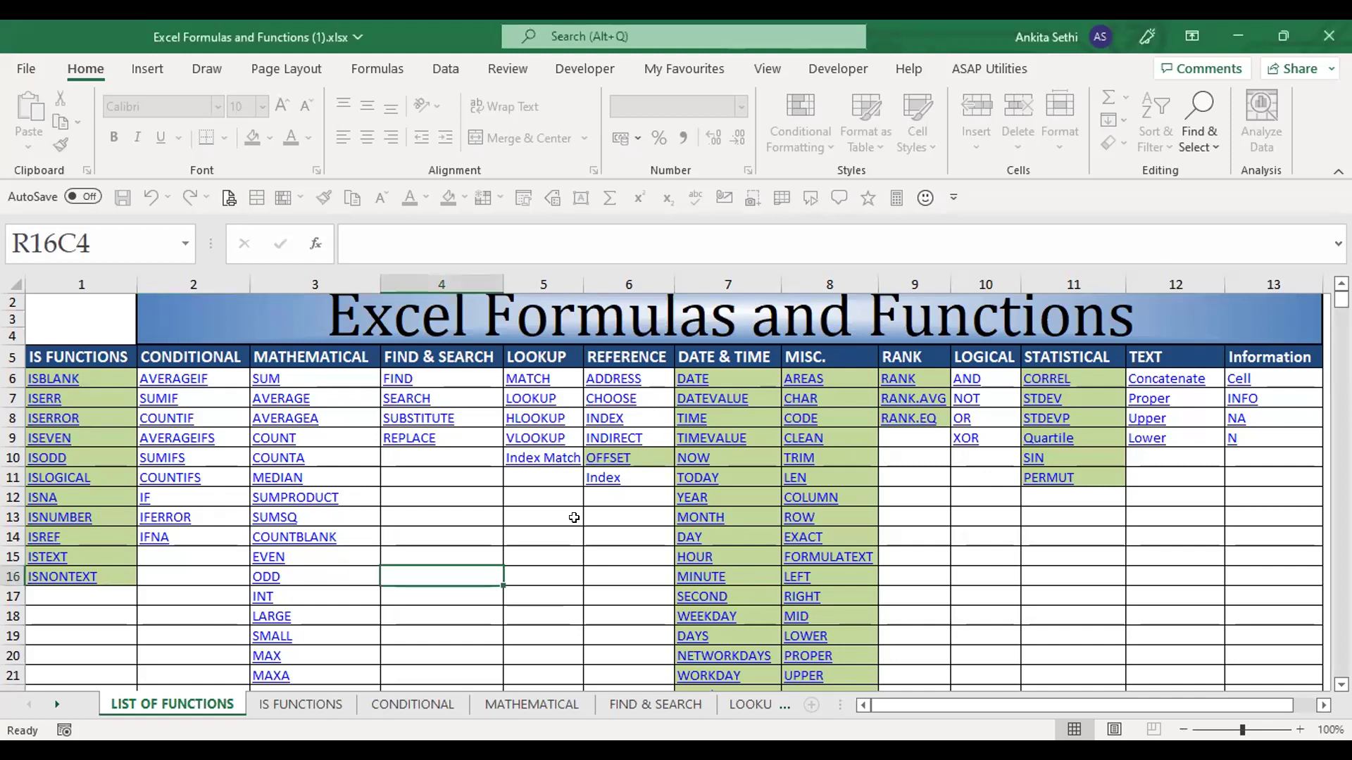
Step along the category headers from IS FUNCTIONS through CONDITIONAL, MATHEMATICAL and DATE & TIME to Information
{"action": "key", "text": "Up"}
{"action": "key", "text": "Up"}
{"action": "key", "text": "Up"}
{"action": "key", "text": "Up"}
{"action": "key", "text": "Up"}
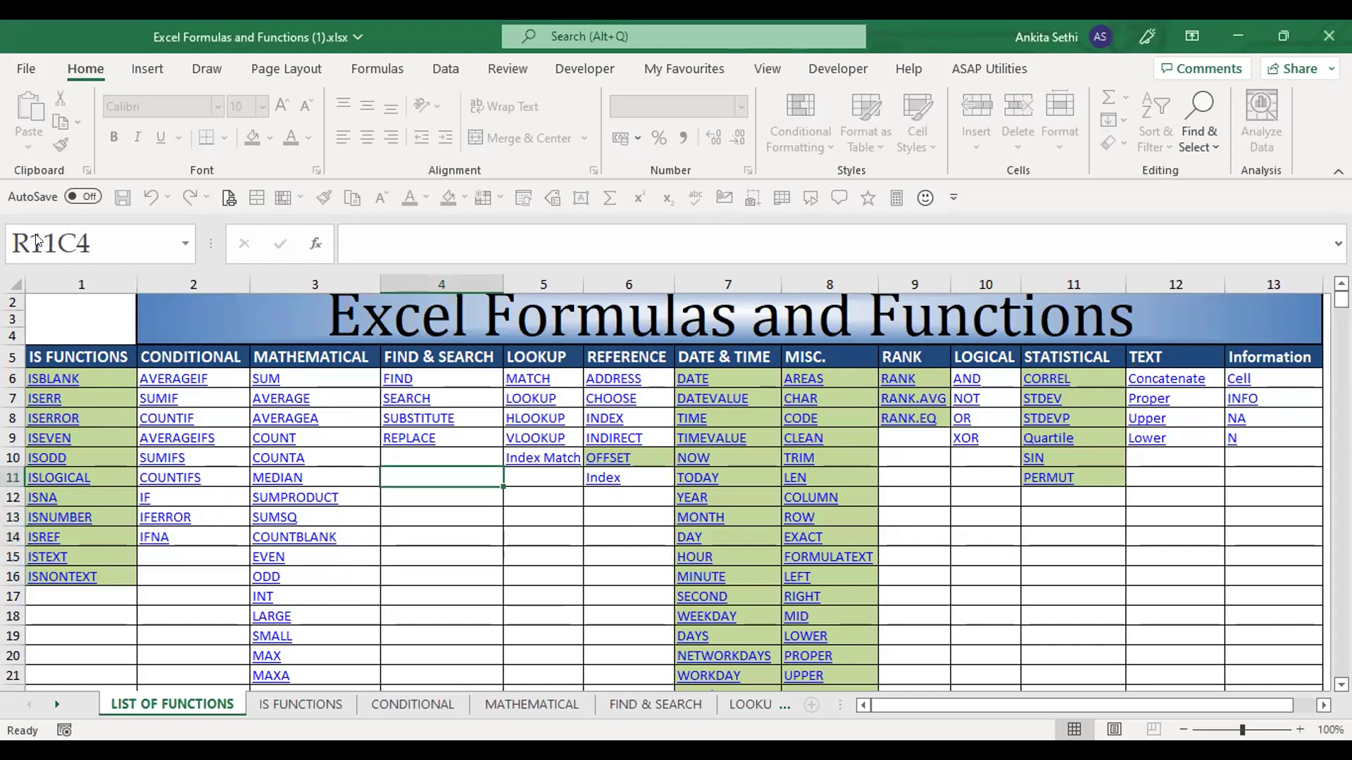
{"action": "left_click", "coordinate": [58, 353]}
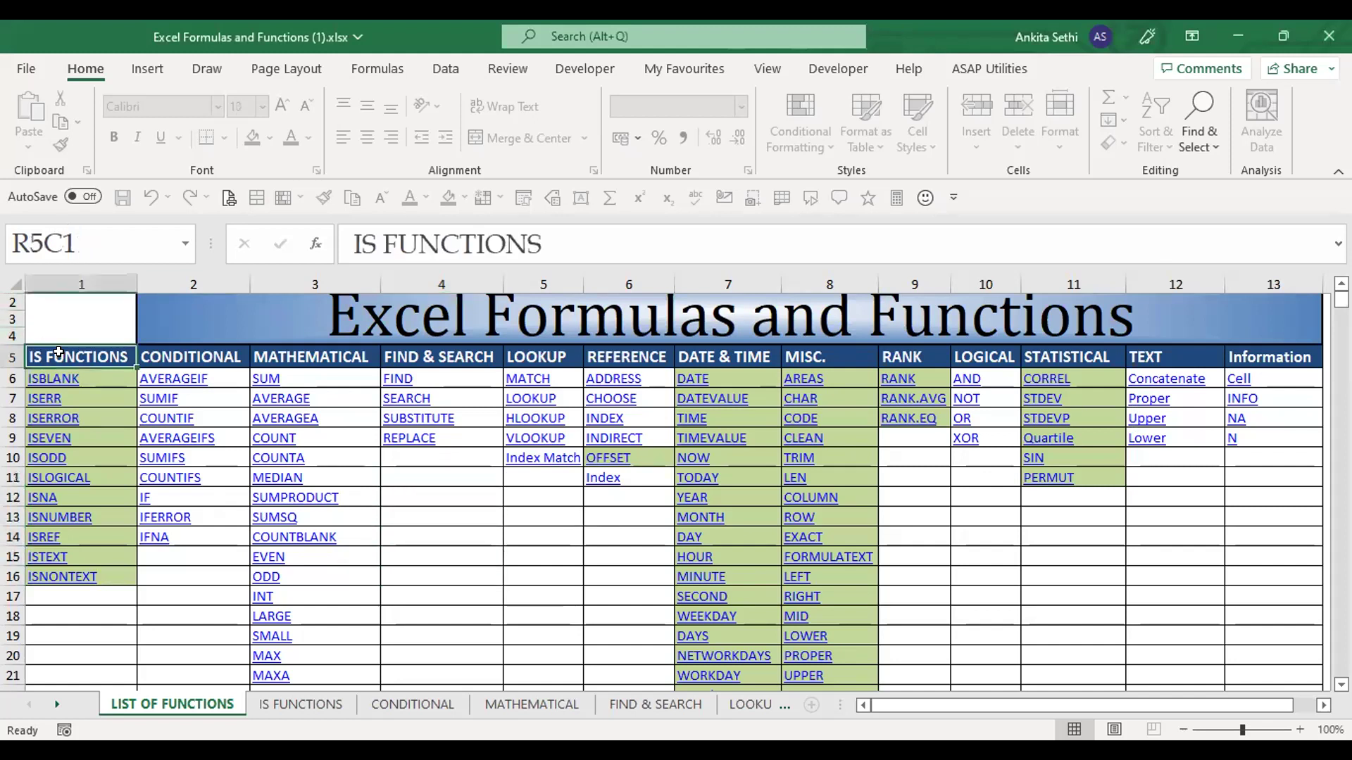
{"action": "key", "text": "Right"}
{"action": "key", "text": "Right"}
{"action": "key", "text": "Right"}
{"action": "key", "text": "Right"}
{"action": "key", "text": "Right"}
{"action": "key", "text": "Right"}
{"action": "key", "text": "Right"}
{"action": "key", "text": "Right"}
{"action": "key", "text": "Right"}
{"action": "key", "text": "Right"}
{"action": "key", "text": "Right"}
{"action": "key", "text": "Right"}
{"action": "key", "text": "Right"}
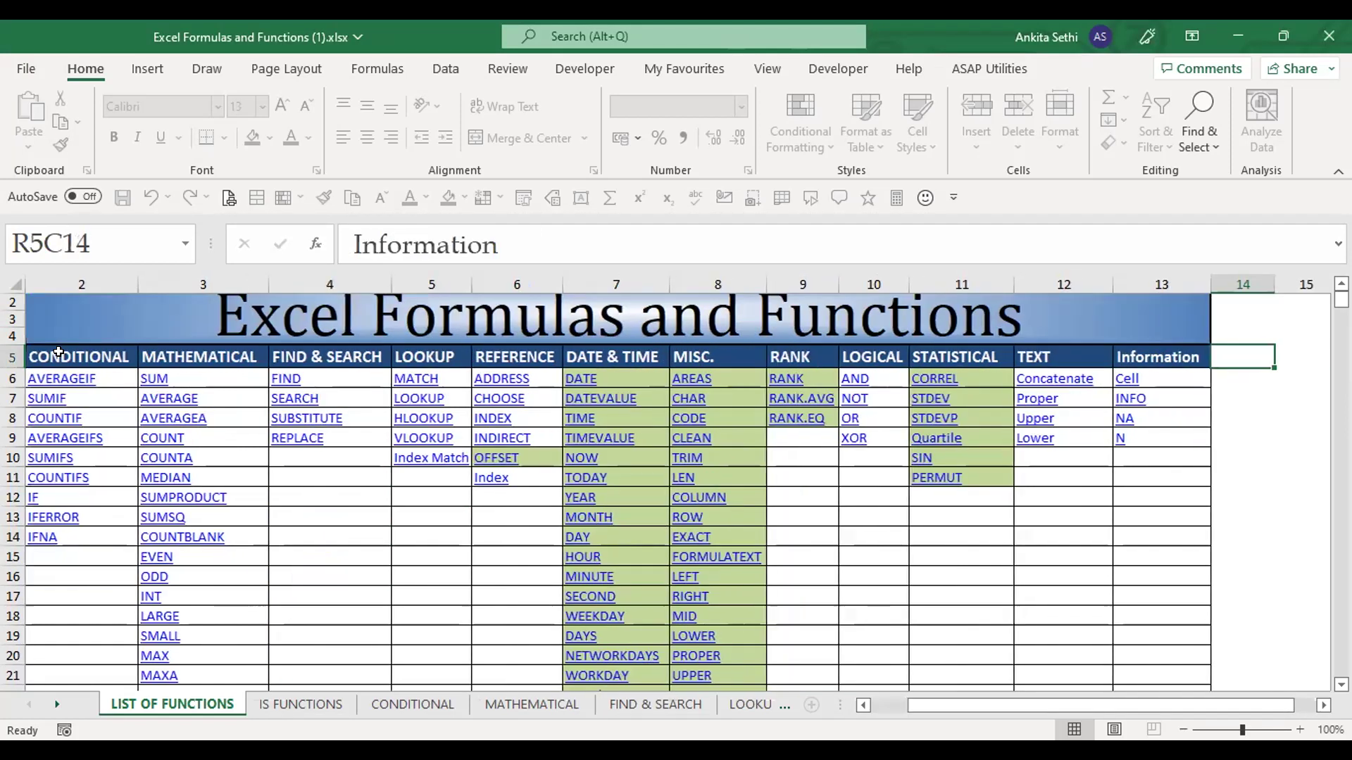
{"action": "key", "text": "Right"}
{"action": "key", "text": "Right"}
{"action": "key", "text": "Left"}
{"action": "key", "text": "Left"}
{"action": "key", "text": "Left"}
{"action": "key", "text": "Left"}
{"action": "key", "text": "Left"}
{"action": "key", "text": "Left"}
{"action": "key", "text": "Left"}
{"action": "key", "text": "Left"}
{"action": "key", "text": "Left"}
{"action": "key", "text": "Left"}
{"action": "key", "text": "Left"}
{"action": "key", "text": "Left"}
{"action": "key", "text": "Left"}
{"action": "key", "text": "Left"}
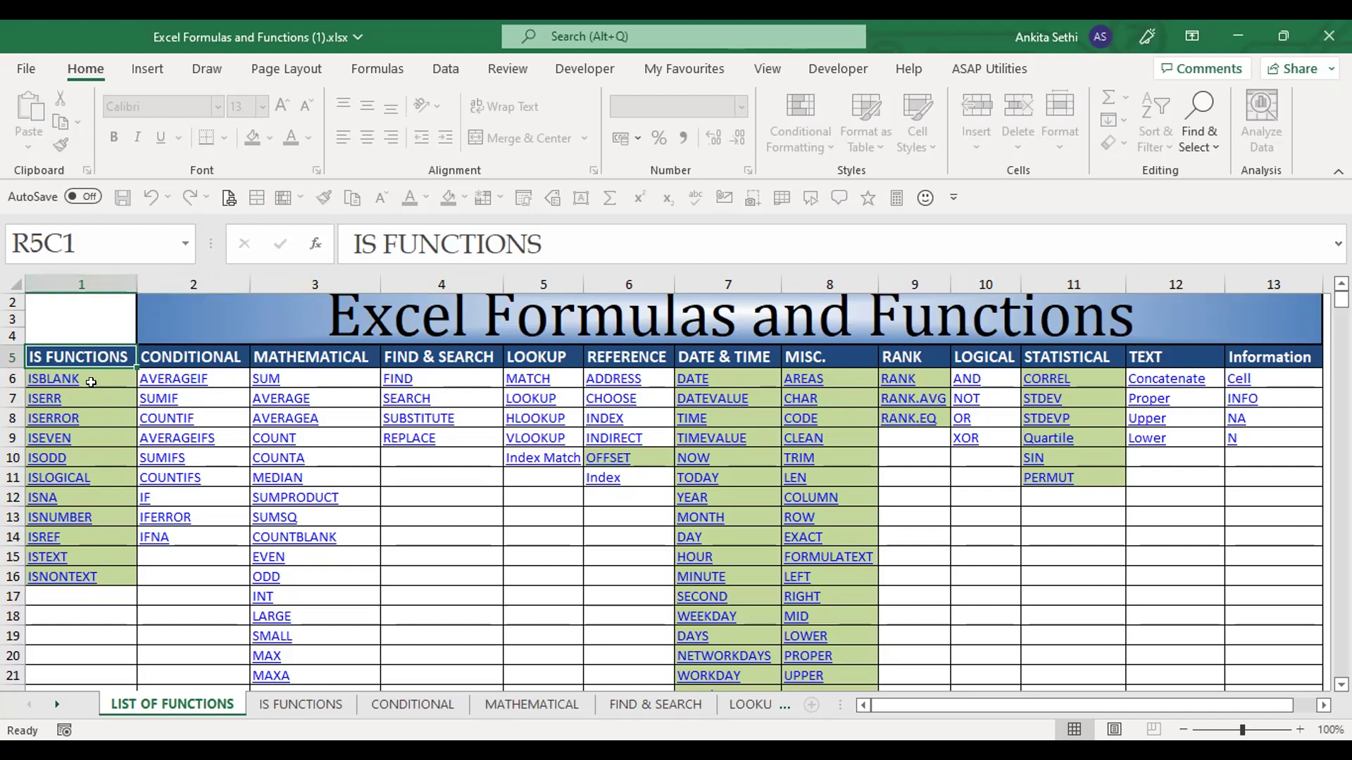
{"action": "key", "text": "Right"}
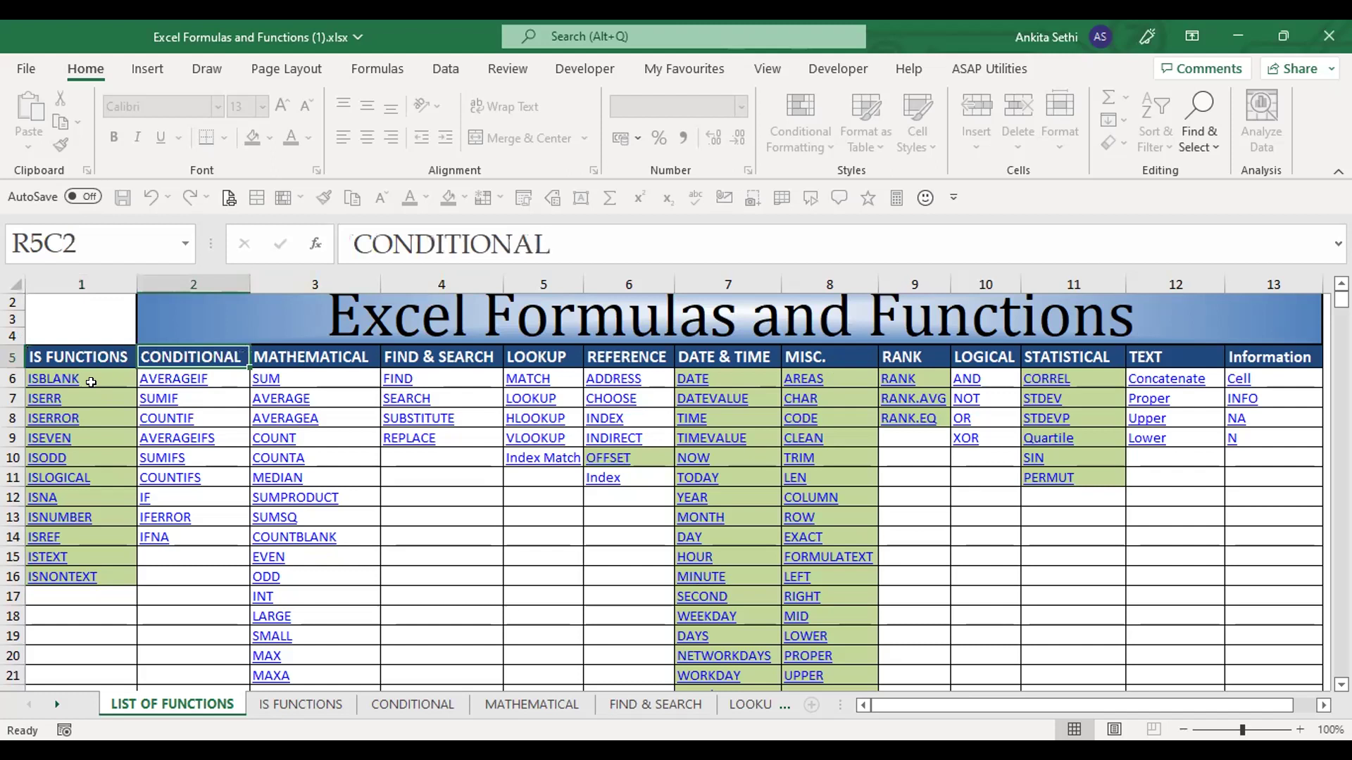
{"action": "key", "text": "Right"}
{"action": "key", "text": "Right"}
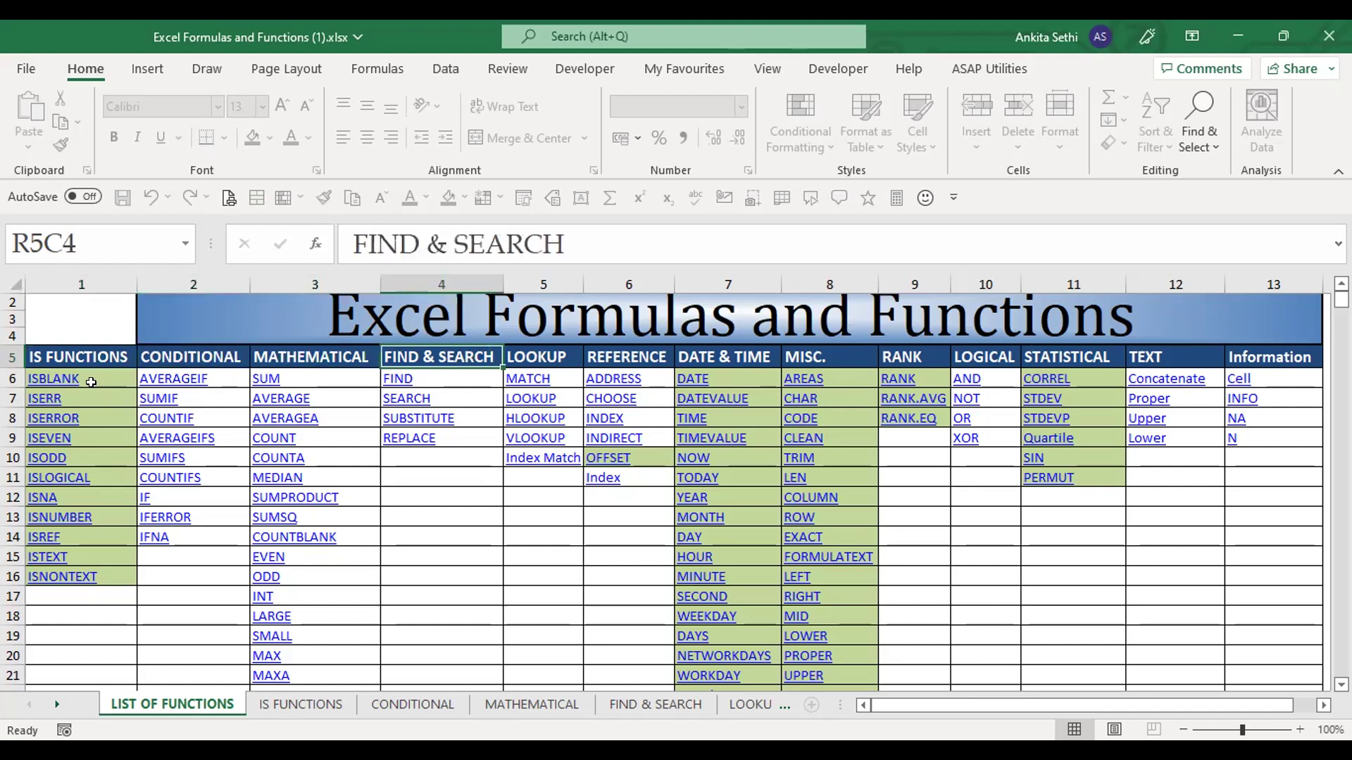
{"action": "key", "text": "Right"}
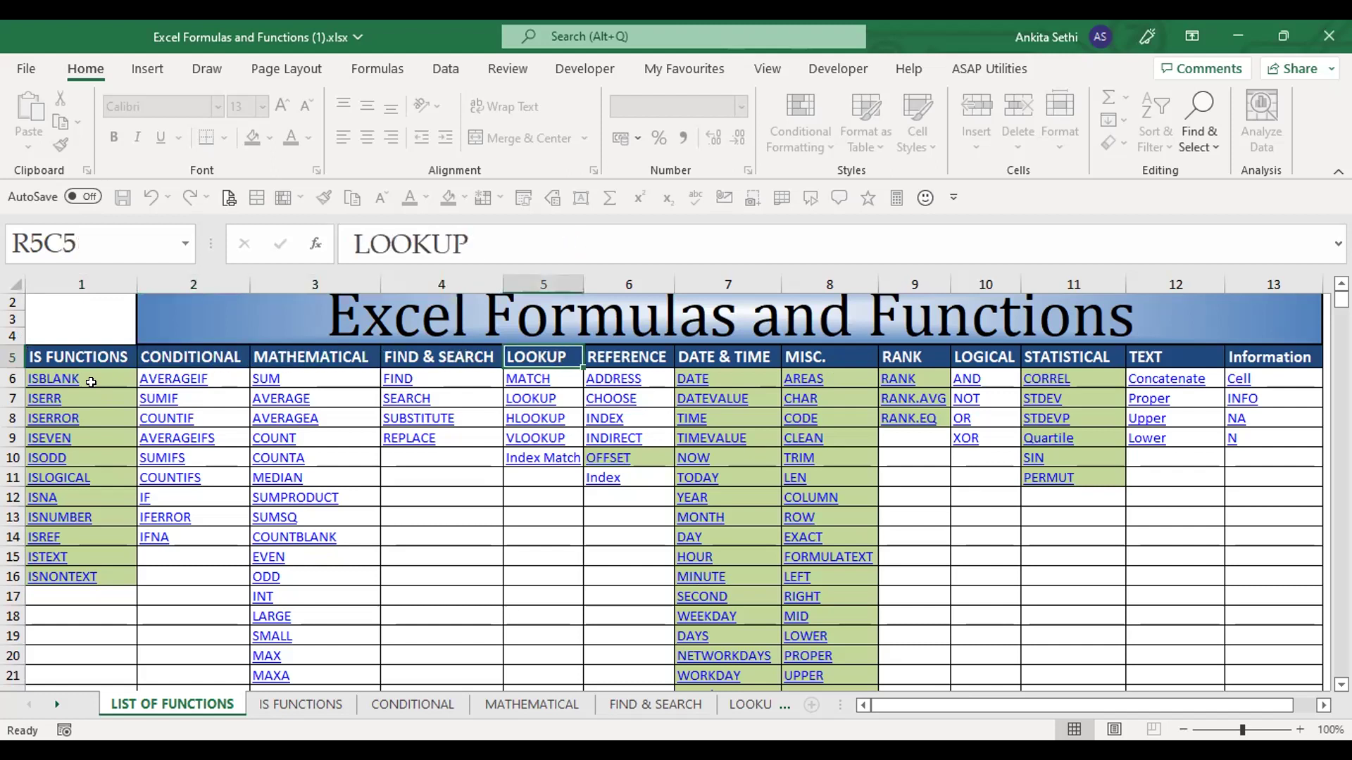
{"action": "key", "text": "Right"}
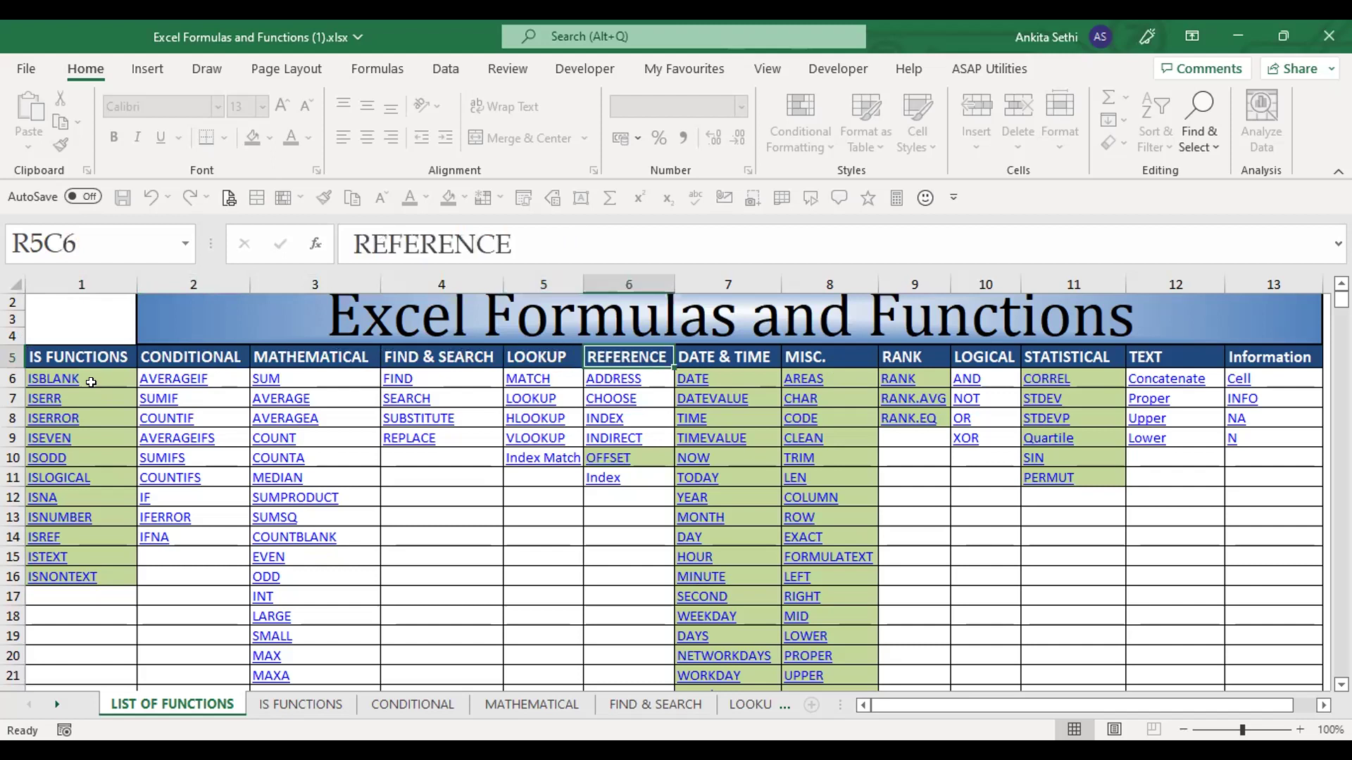
{"action": "key", "text": "Right"}
{"action": "key", "text": "Right"}
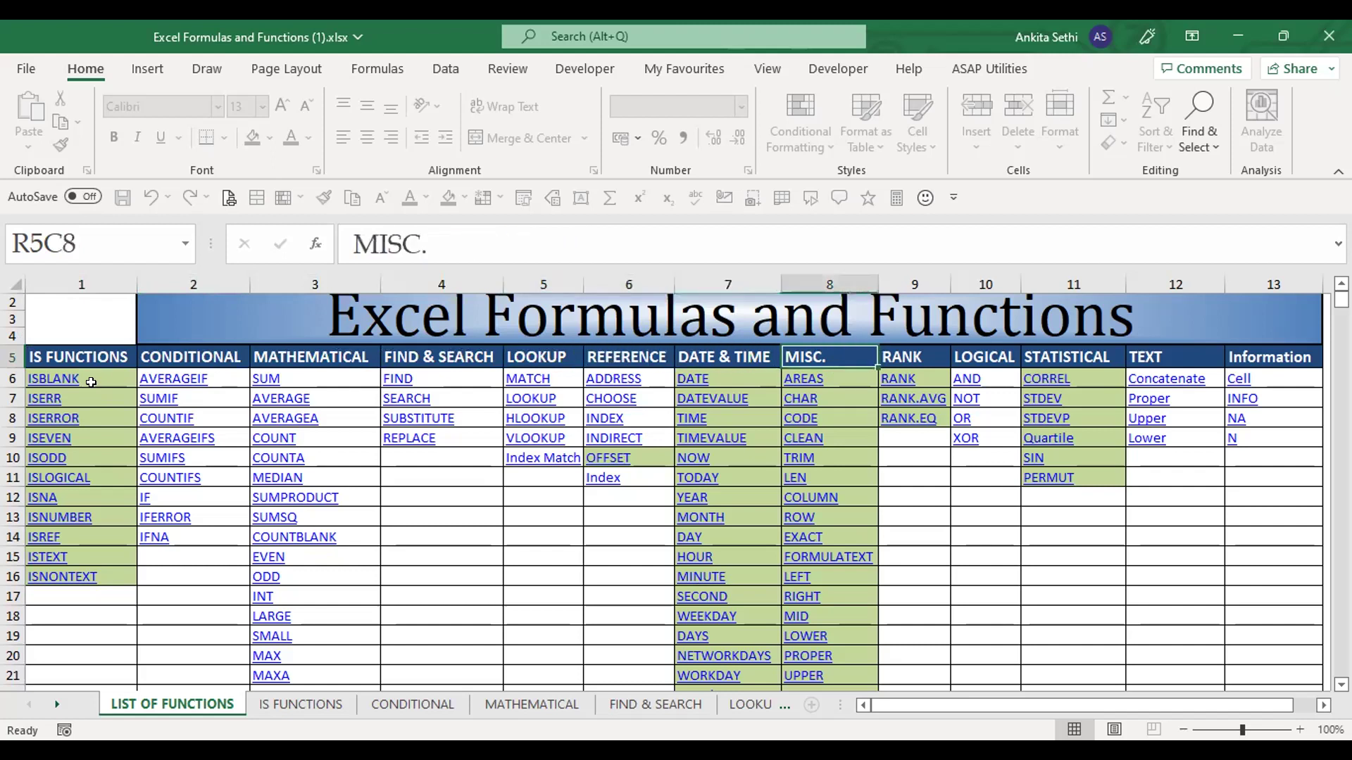
{"action": "key", "text": "Right"}
{"action": "key", "text": "Right"}
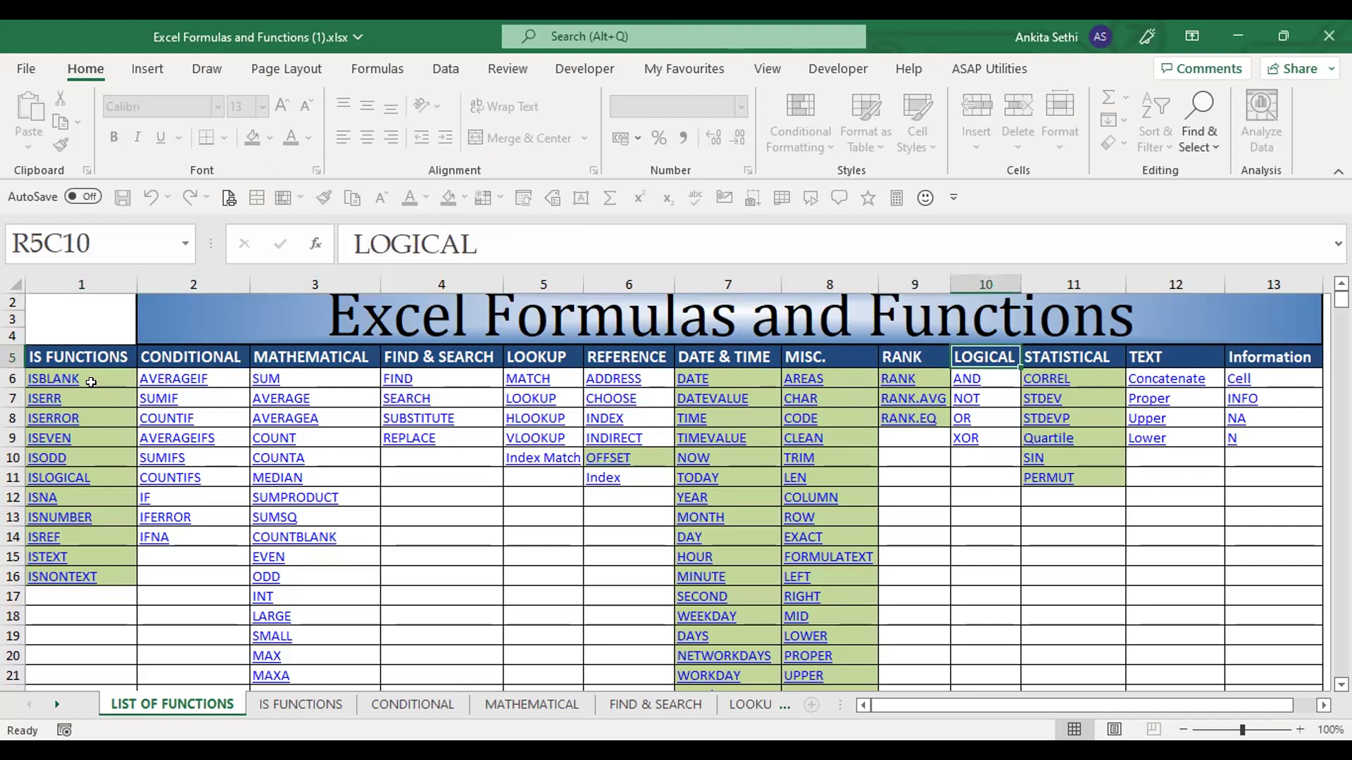
{"action": "key", "text": "Right"}
{"action": "key", "text": "Right"}
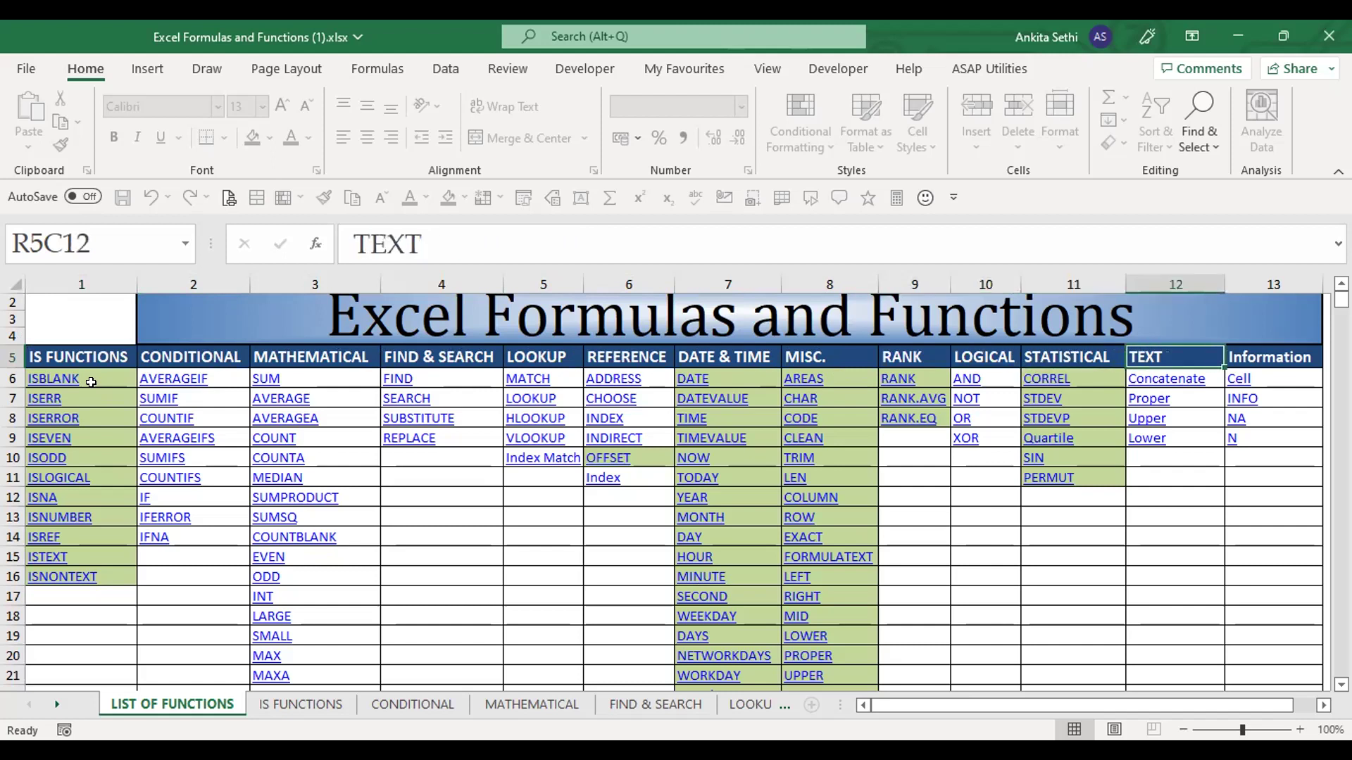
{"action": "key", "text": "Right"}
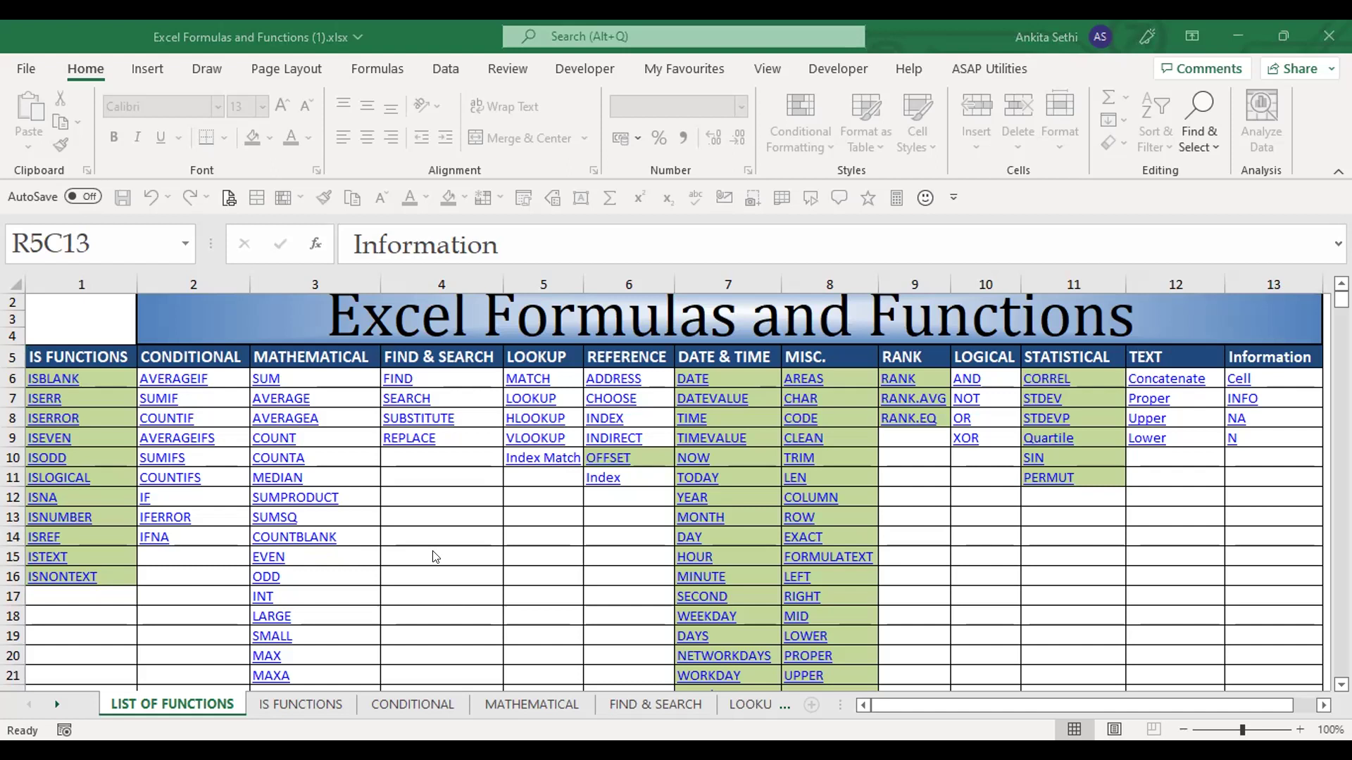
Zoom the index to 115% and scroll back to column 1, selecting a CONDITIONAL-column cell
{"action": "left_click", "coordinate": [440, 516]}
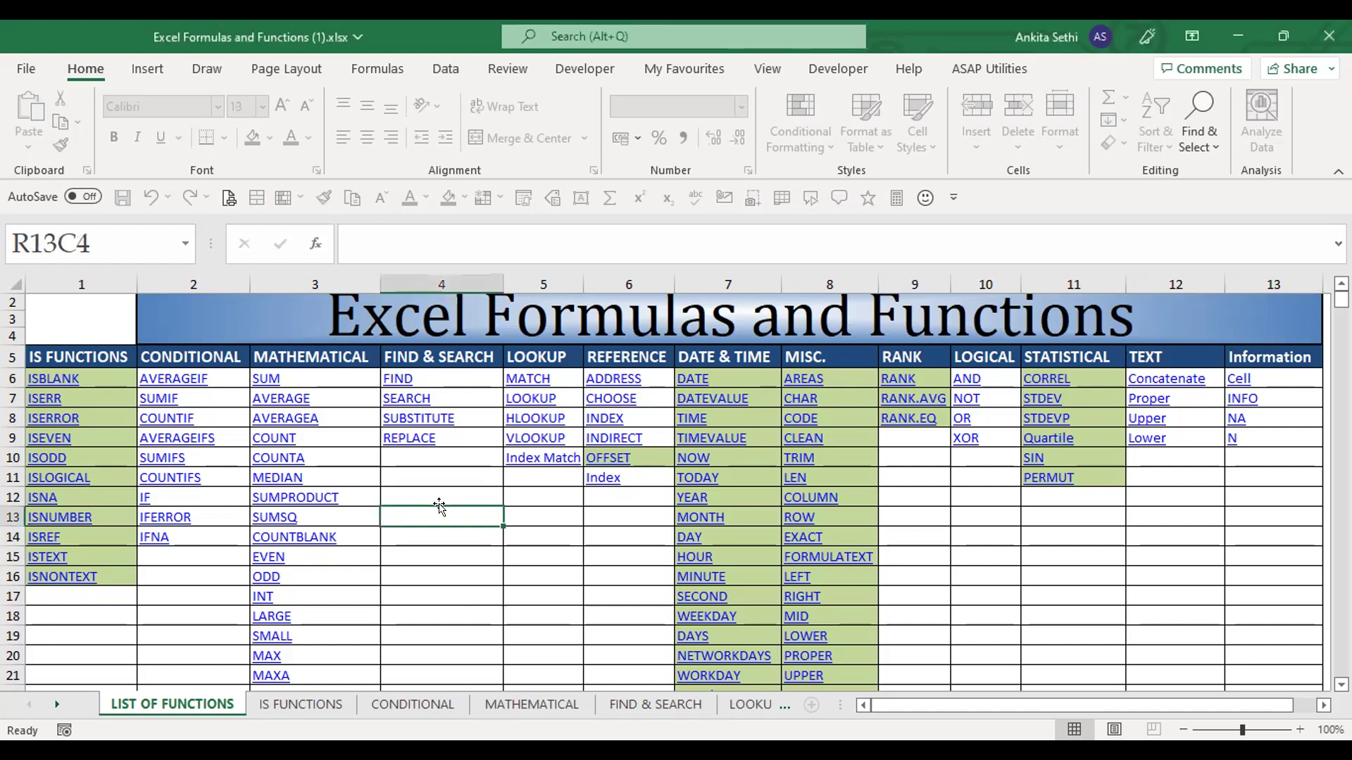
{"action": "scroll", "coordinate": [439, 500], "scroll_direction": "up", "scroll_amount": 1, "text": "ctrl"}
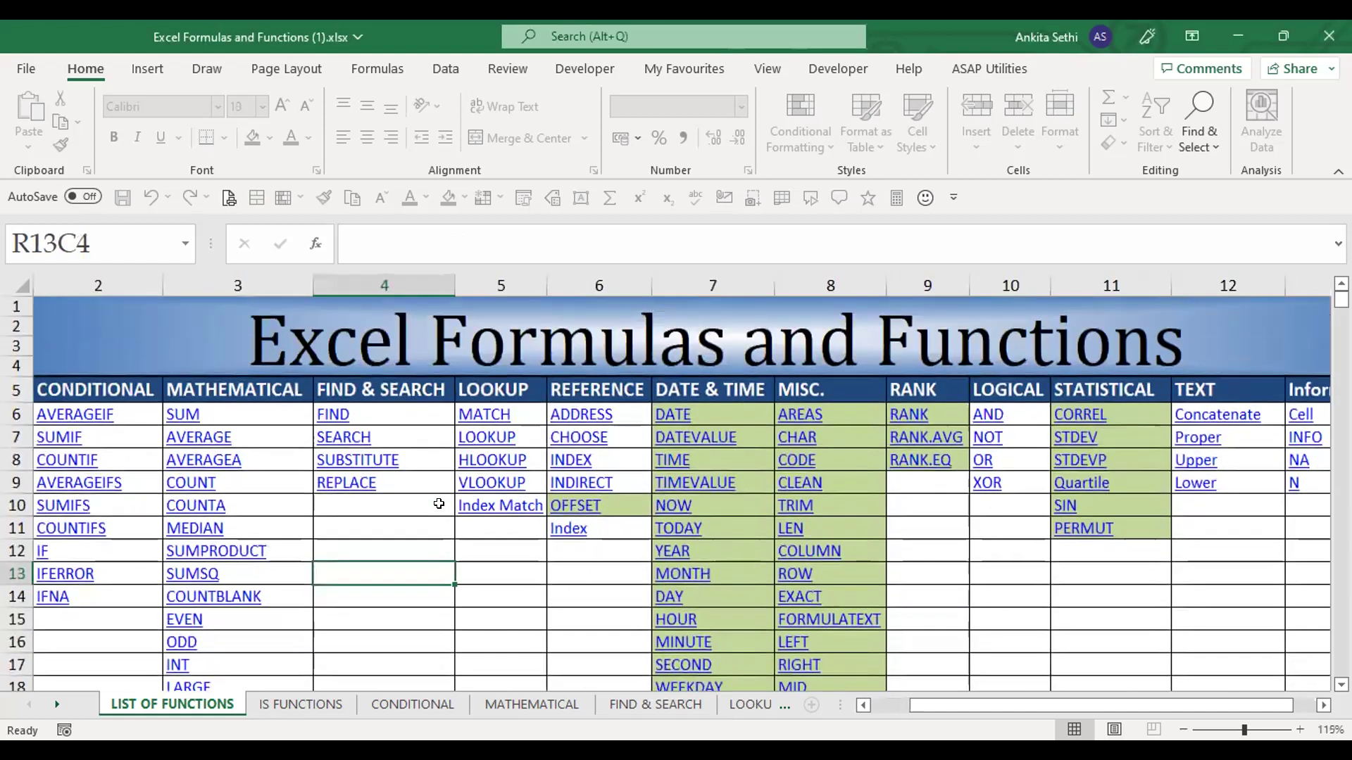
{"action": "left_click_drag", "start_coordinate": [987, 707], "coordinate": [970, 713]}
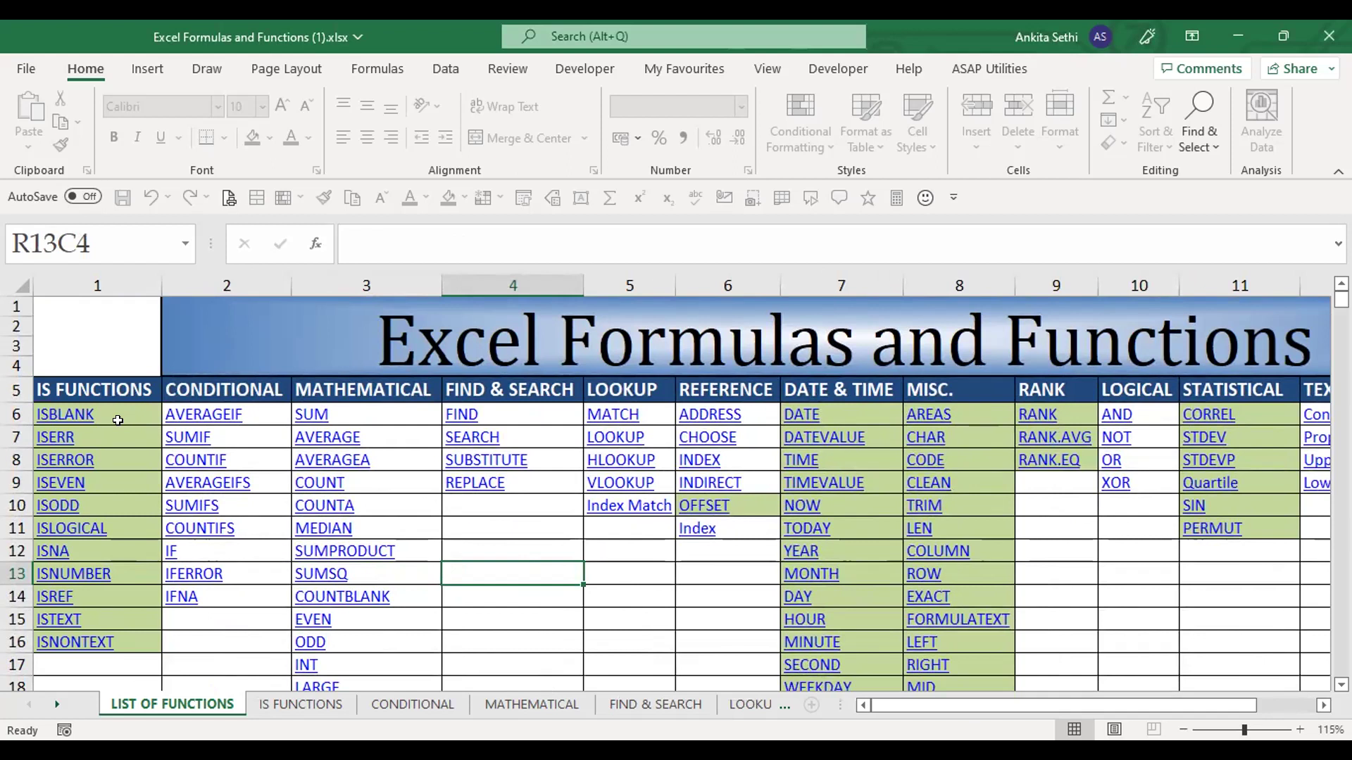
{"action": "left_click", "coordinate": [229, 630]}
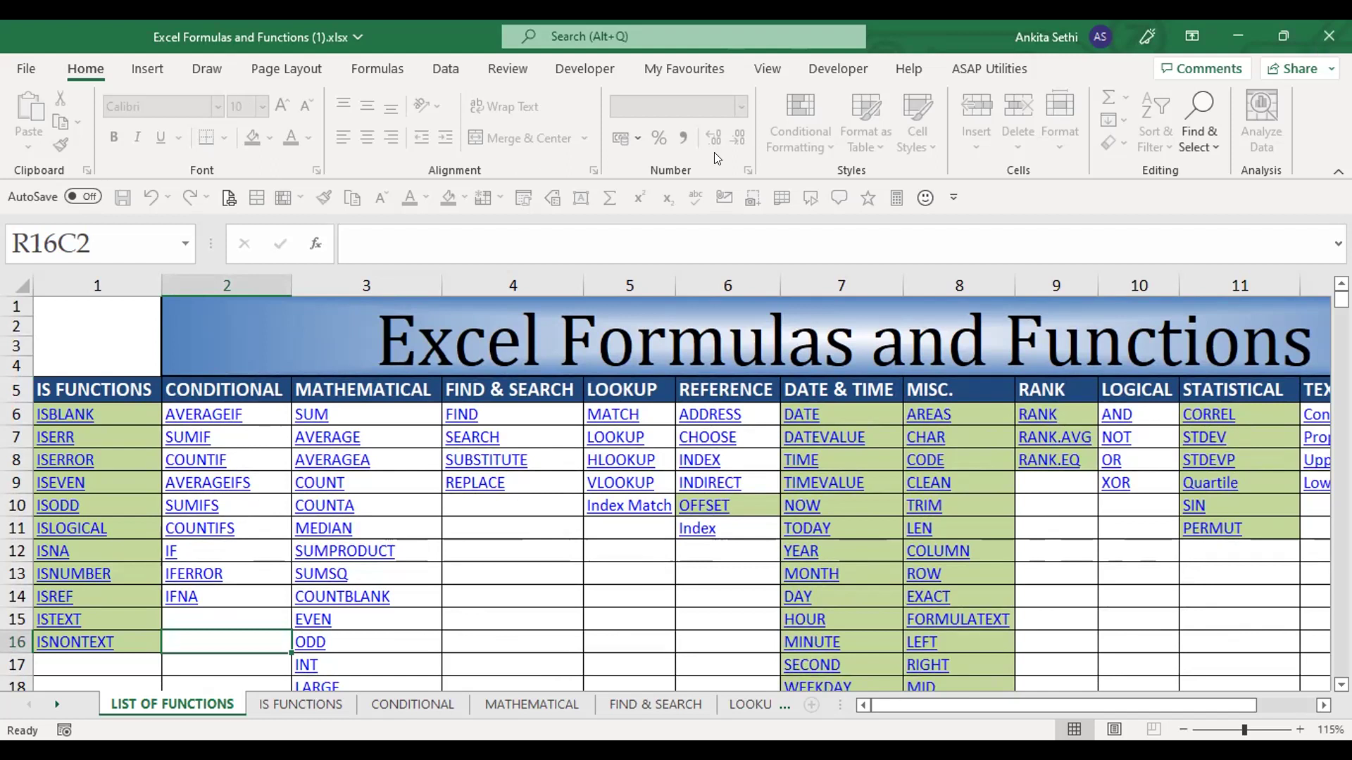
Show the workbook's Info page in the File backstage view
{"action": "left_click", "coordinate": [21, 67]}
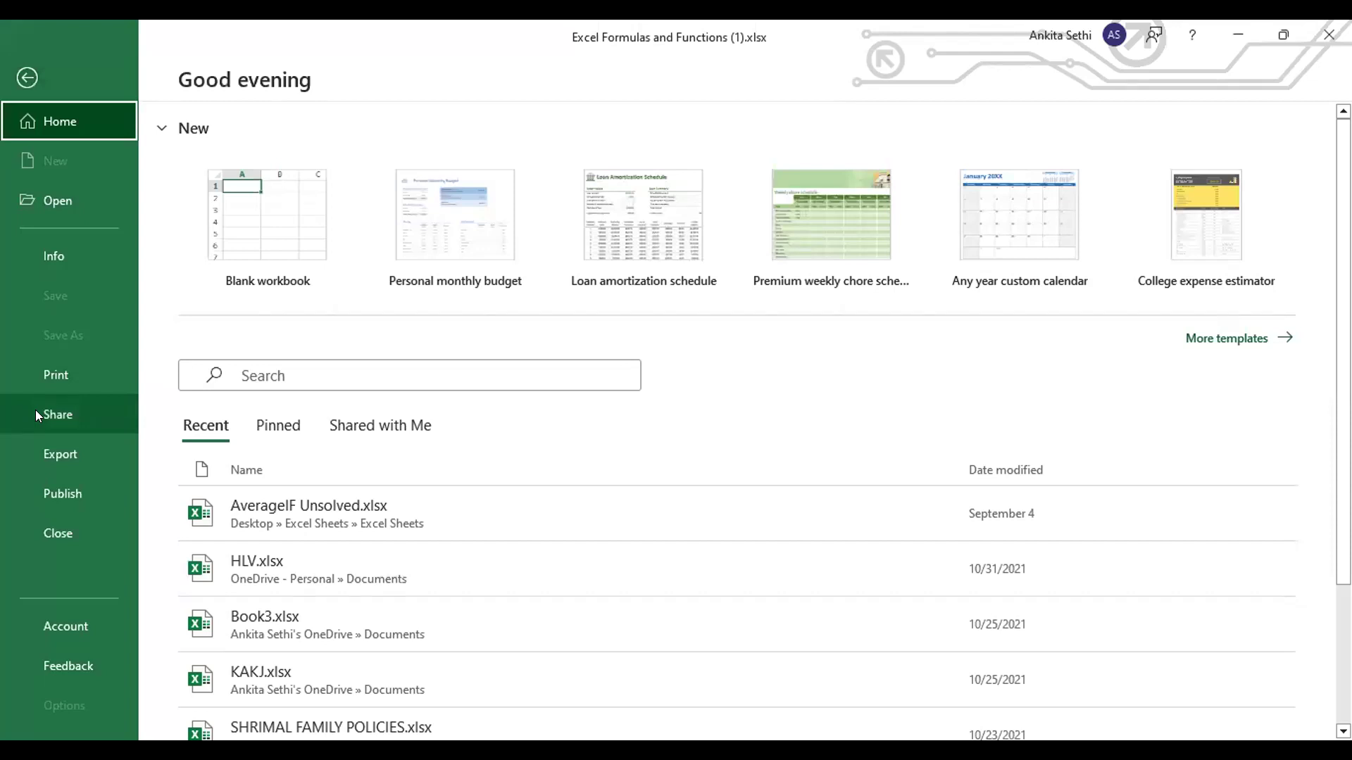
{"action": "left_click", "coordinate": [65, 251]}
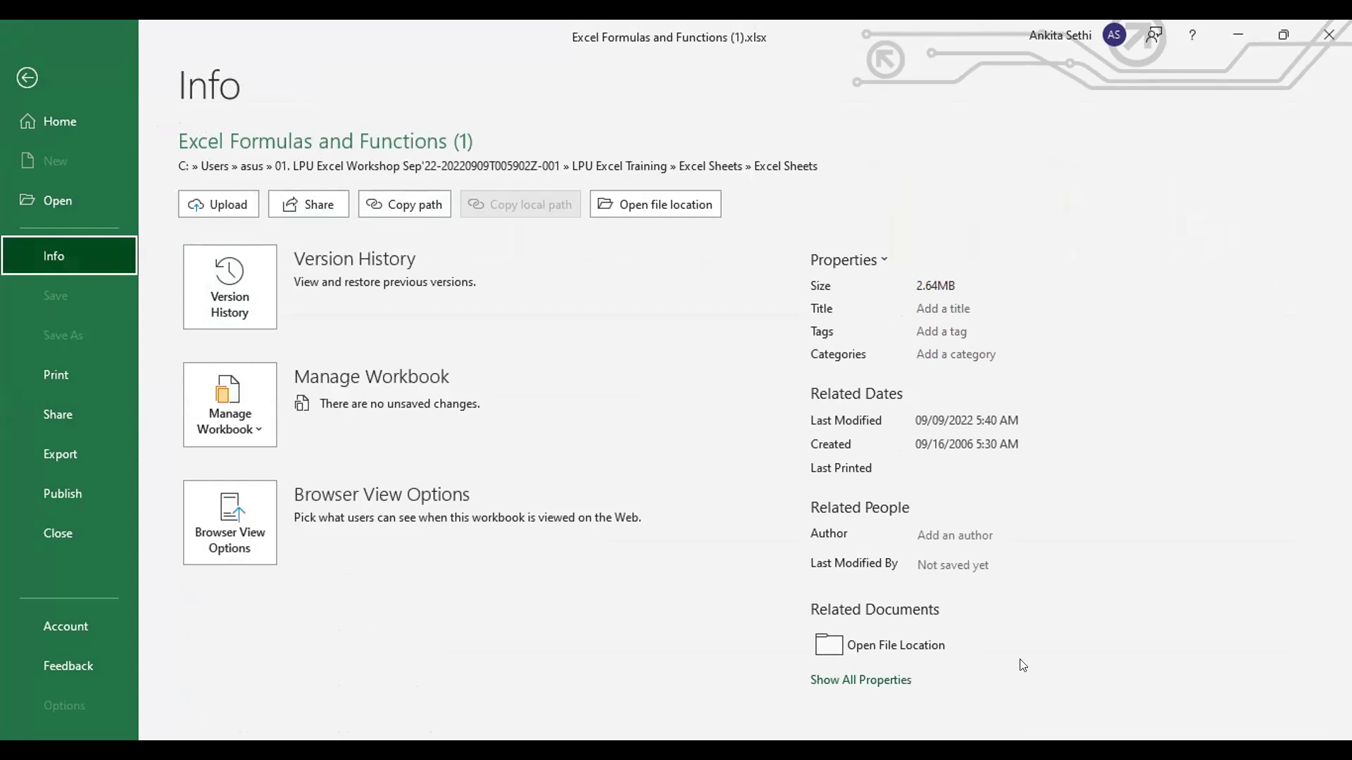
Open Excel Formulas and Functions-ExcelVibez.xlsx from its folder, accepting the security warning
{"action": "left_click", "coordinate": [921, 647]}
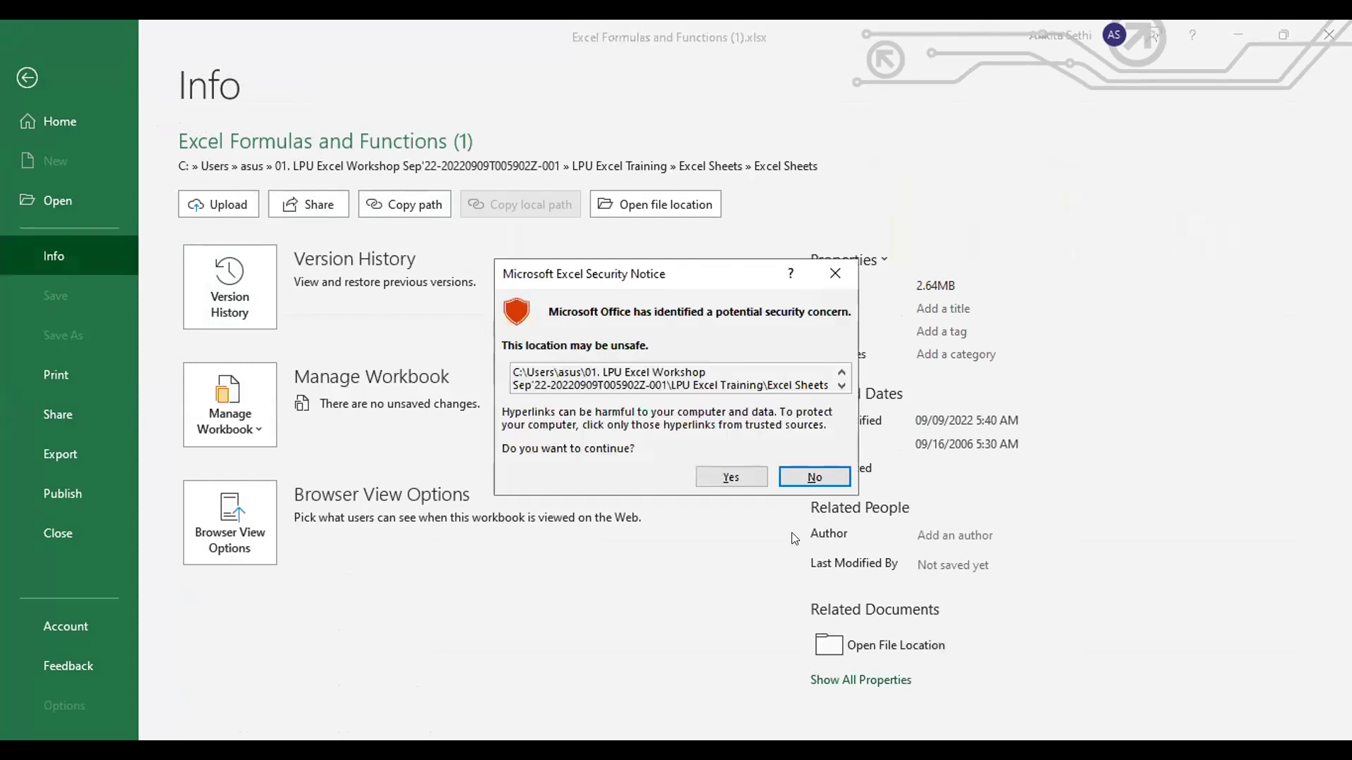
{"action": "left_click", "coordinate": [725, 484]}
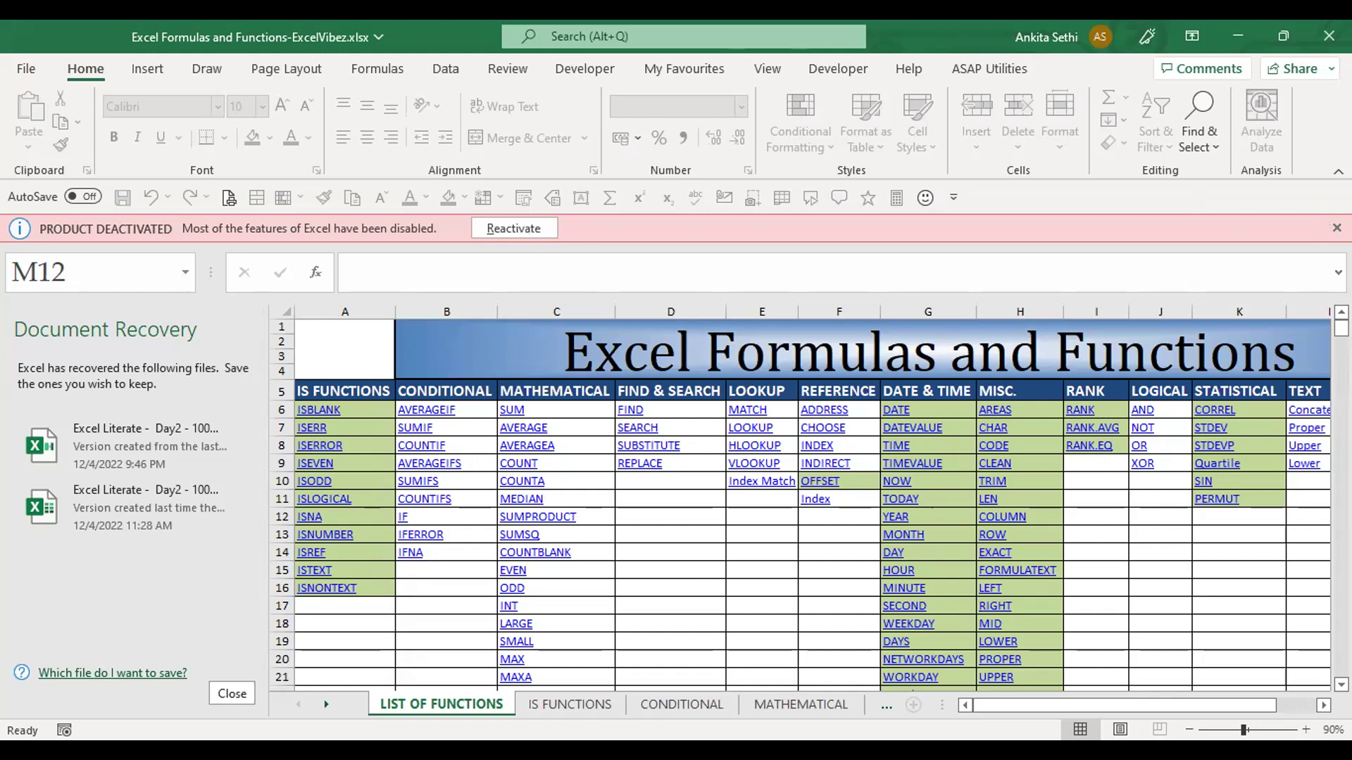
Dismiss the PRODUCT DEACTIVATED notice and close Document Recovery, keeping recovered files to view later
{"action": "left_click", "coordinate": [746, 574]}
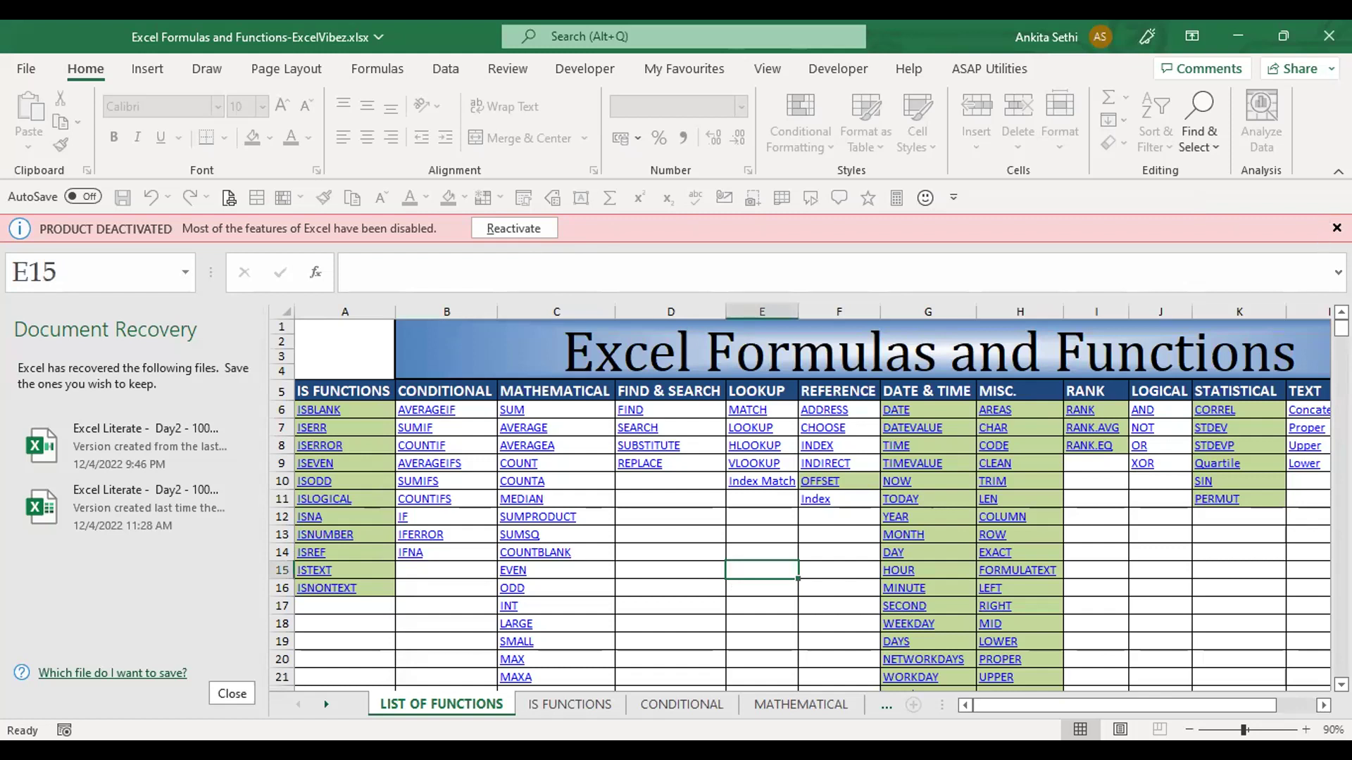
{"action": "left_click", "coordinate": [1337, 228]}
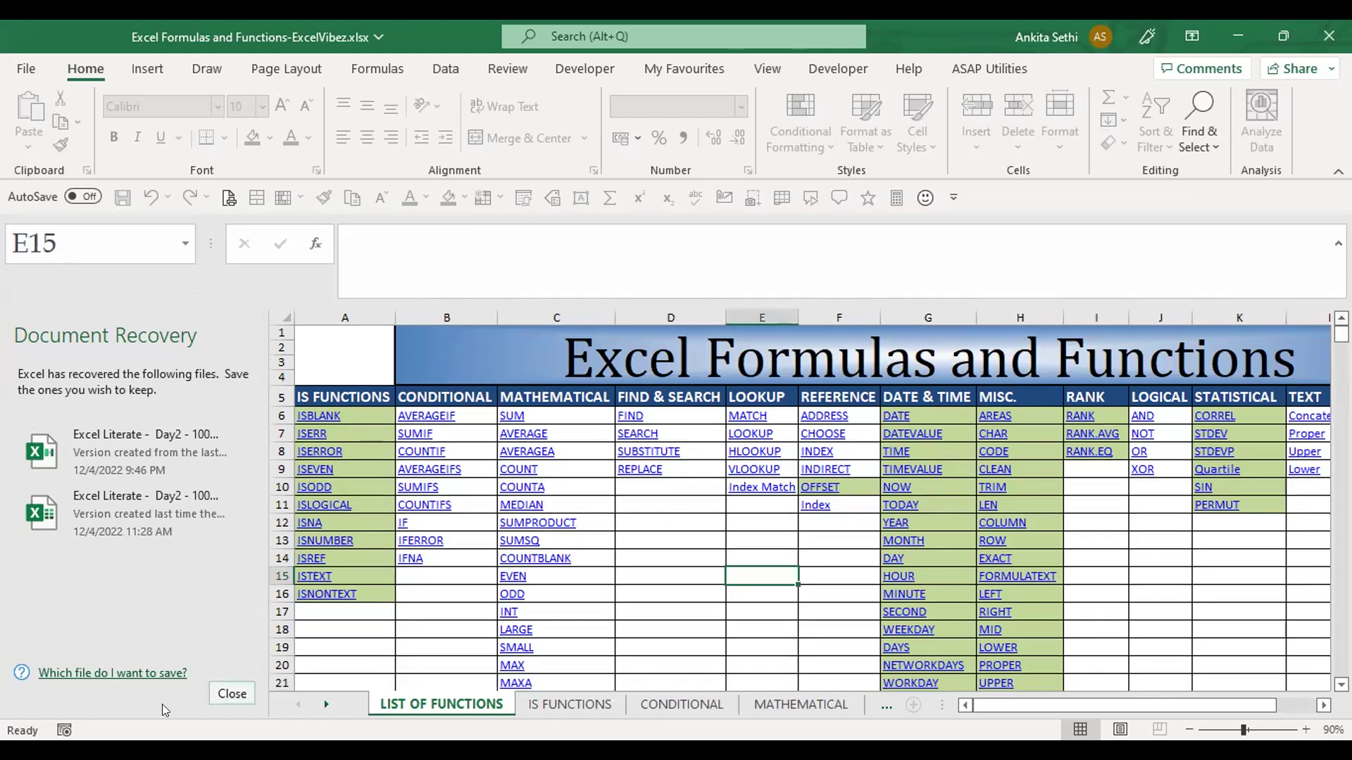
{"action": "left_click", "coordinate": [385, 278]}
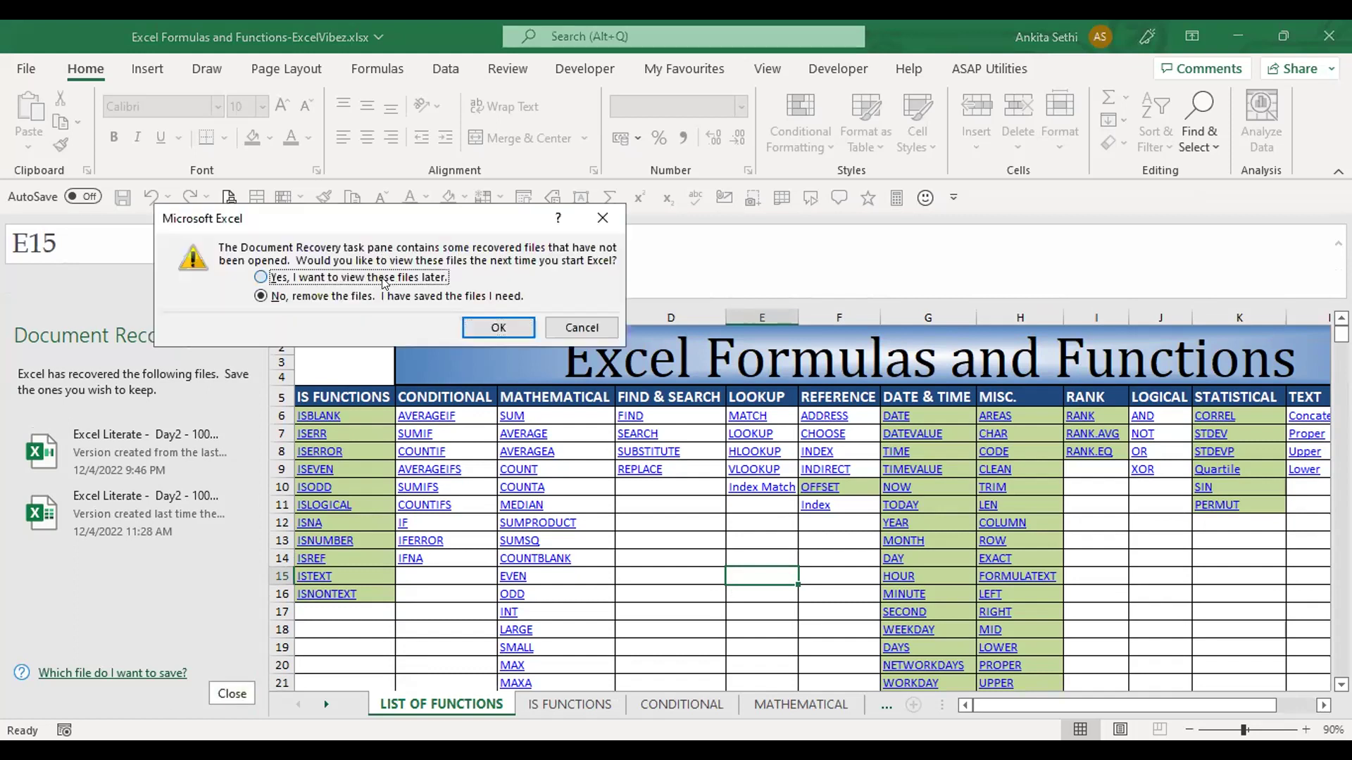
{"action": "left_click", "coordinate": [498, 328]}
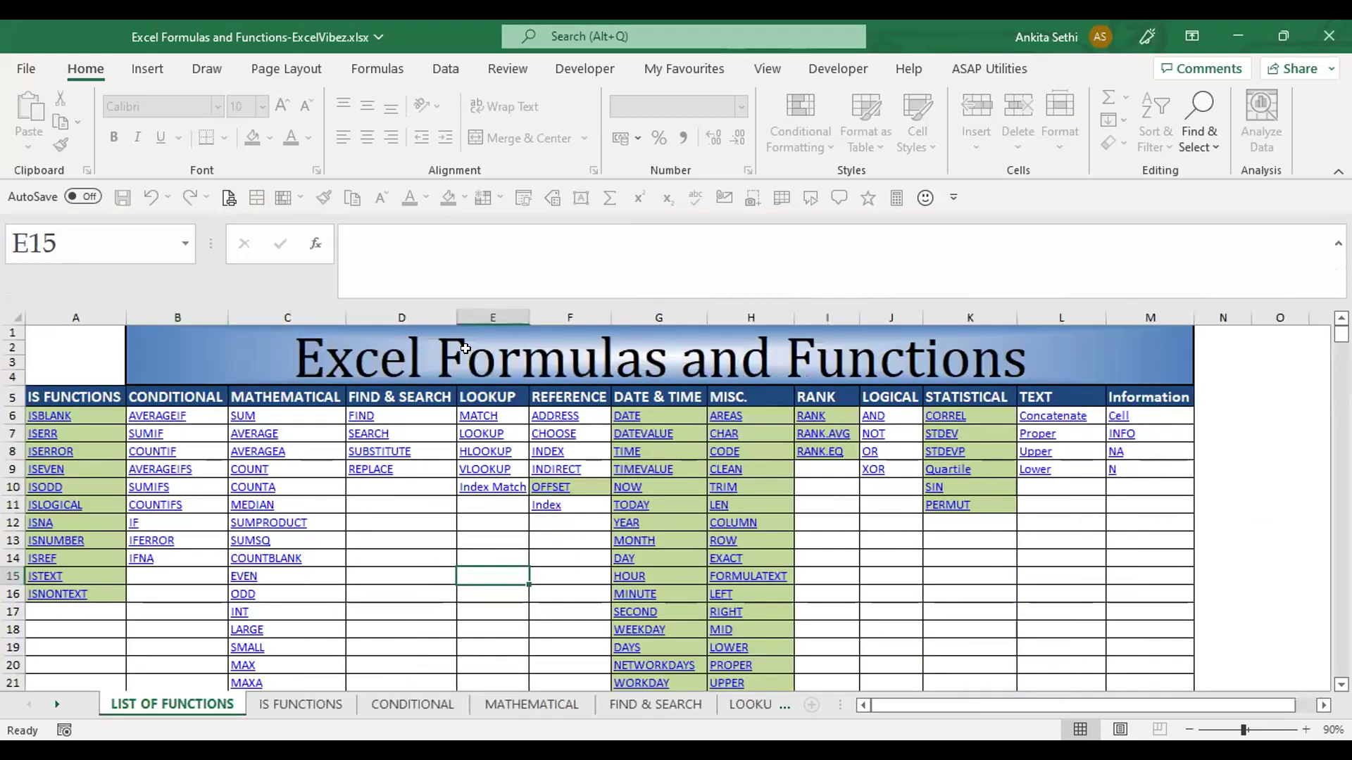
{"action": "left_click", "coordinate": [477, 609]}
{"action": "left_click", "coordinate": [1306, 730]}
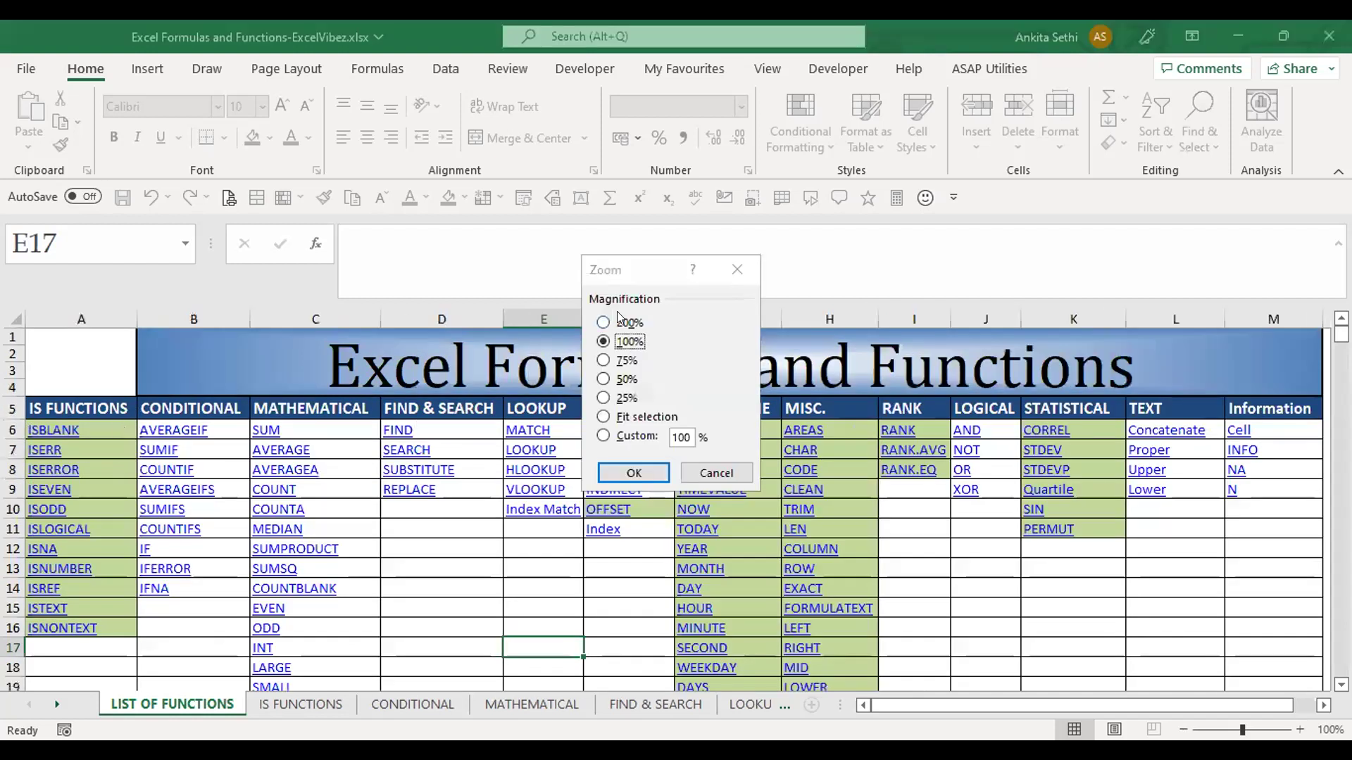
Set the sheet zoom to 200% and select the ISLOGICAL entry in column A
{"action": "left_click", "coordinate": [624, 321]}
{"action": "left_click", "coordinate": [634, 472]}
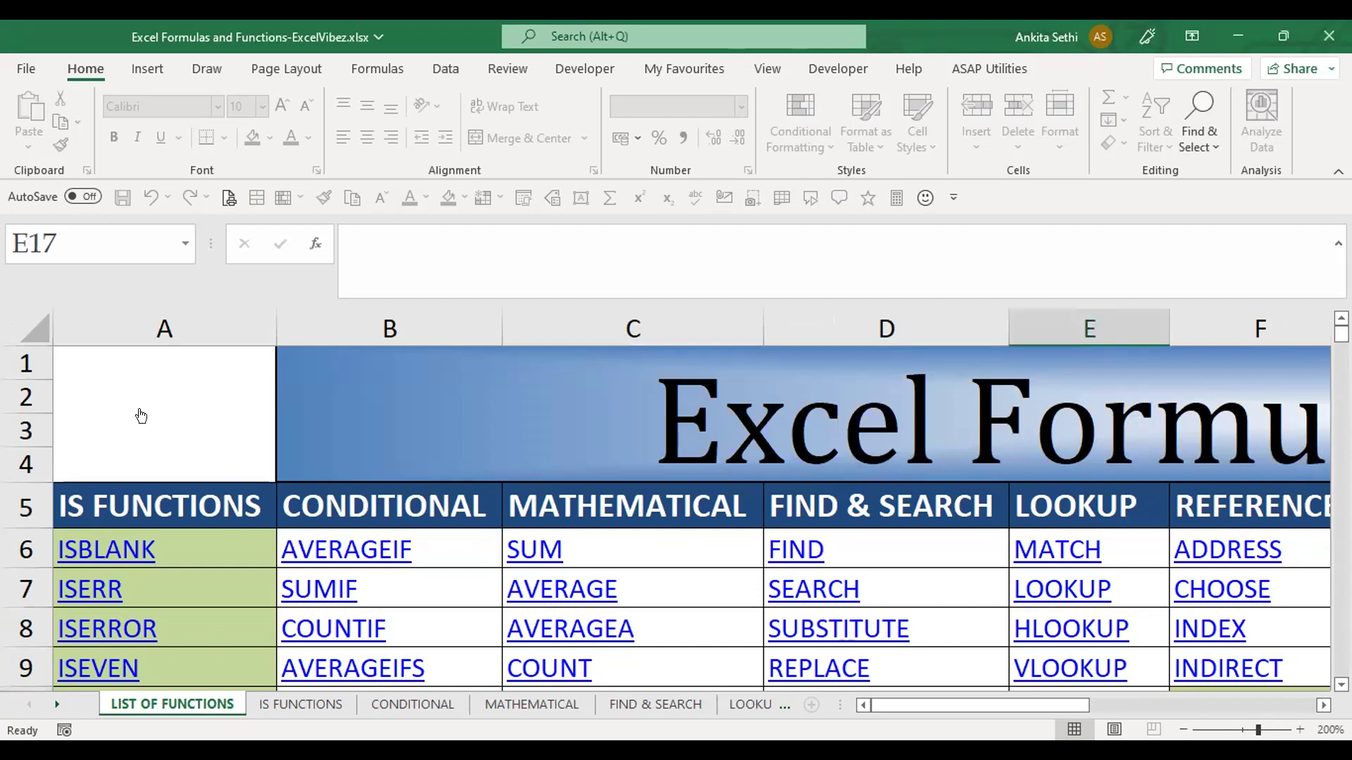
{"action": "left_click", "coordinate": [141, 416]}
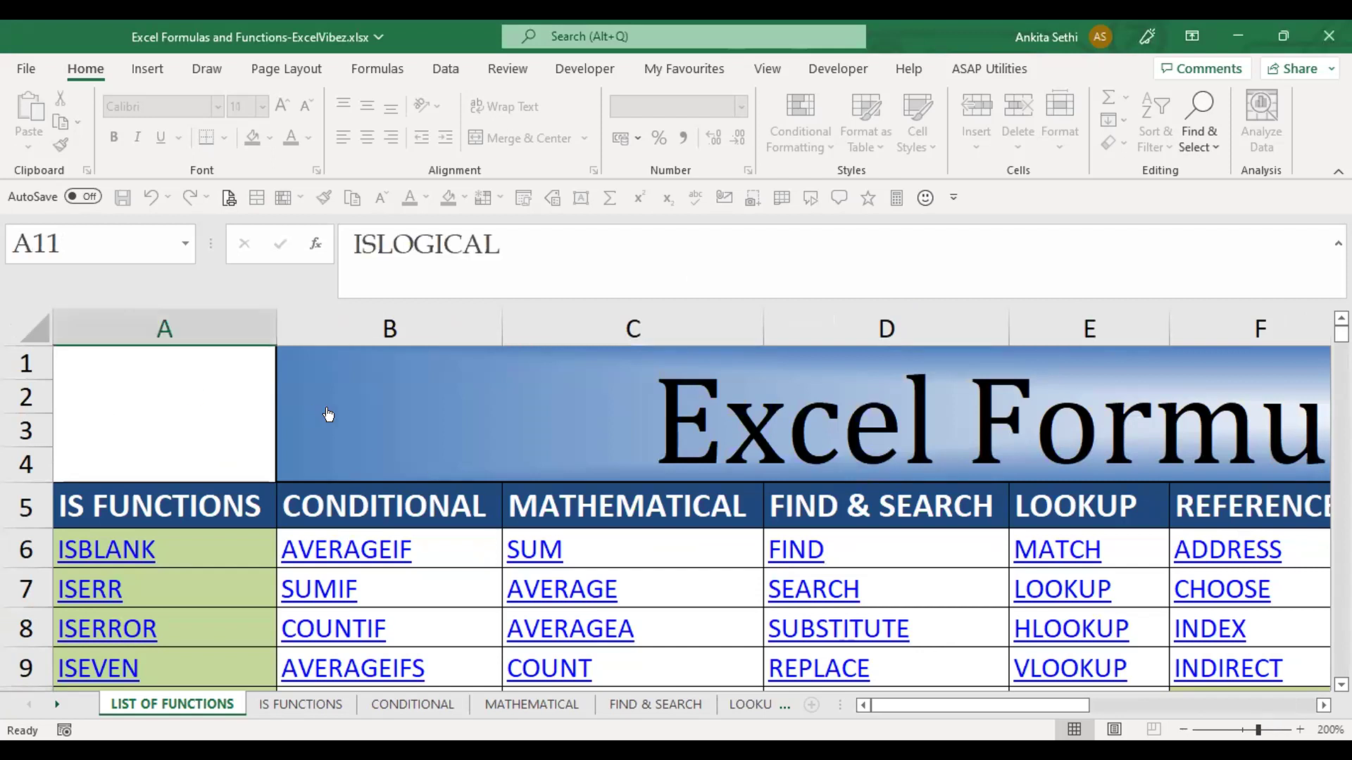
Move through the IS FUNCTIONS entries from ISNA to ISREF, ending on ISBLANK
{"action": "key", "text": "Right"}
{"action": "key", "text": "Left"}
{"action": "key", "text": "Down"}
{"action": "key", "text": "Down"}
{"action": "key", "text": "Down"}
{"action": "key", "text": "Down"}
{"action": "key", "text": "Down"}
{"action": "key", "text": "Down"}
{"action": "key", "text": "Down"}
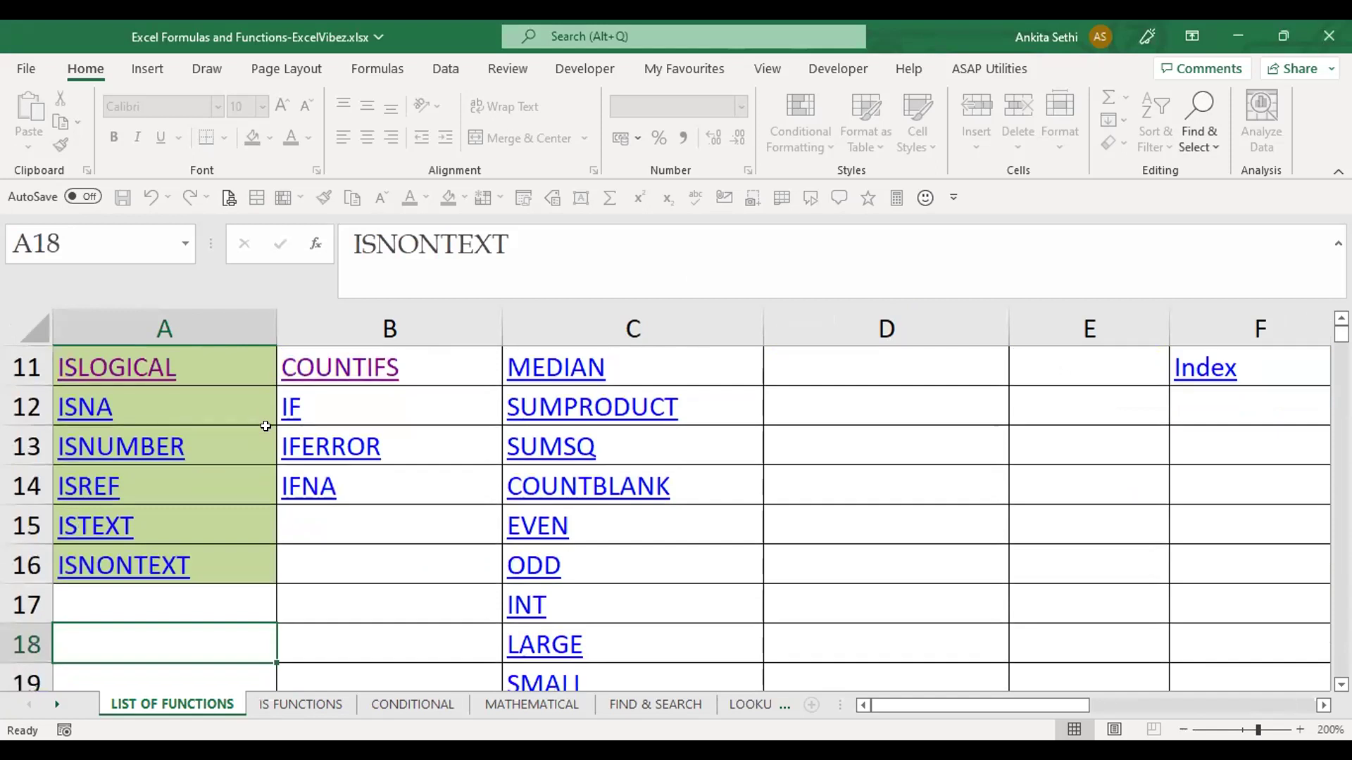
{"action": "key", "text": "Down"}
{"action": "key", "text": "Up"}
{"action": "key", "text": "Up"}
{"action": "key", "text": "Up"}
{"action": "key", "text": "Up"}
{"action": "key", "text": "Up"}
{"action": "key", "text": "Up"}
{"action": "key", "text": "Up"}
{"action": "key", "text": "Up"}
{"action": "key", "text": "Up"}
{"action": "key", "text": "Up"}
{"action": "key", "text": "Up"}
{"action": "key", "text": "Up"}
{"action": "key", "text": "Up"}
{"action": "key", "text": "Up"}
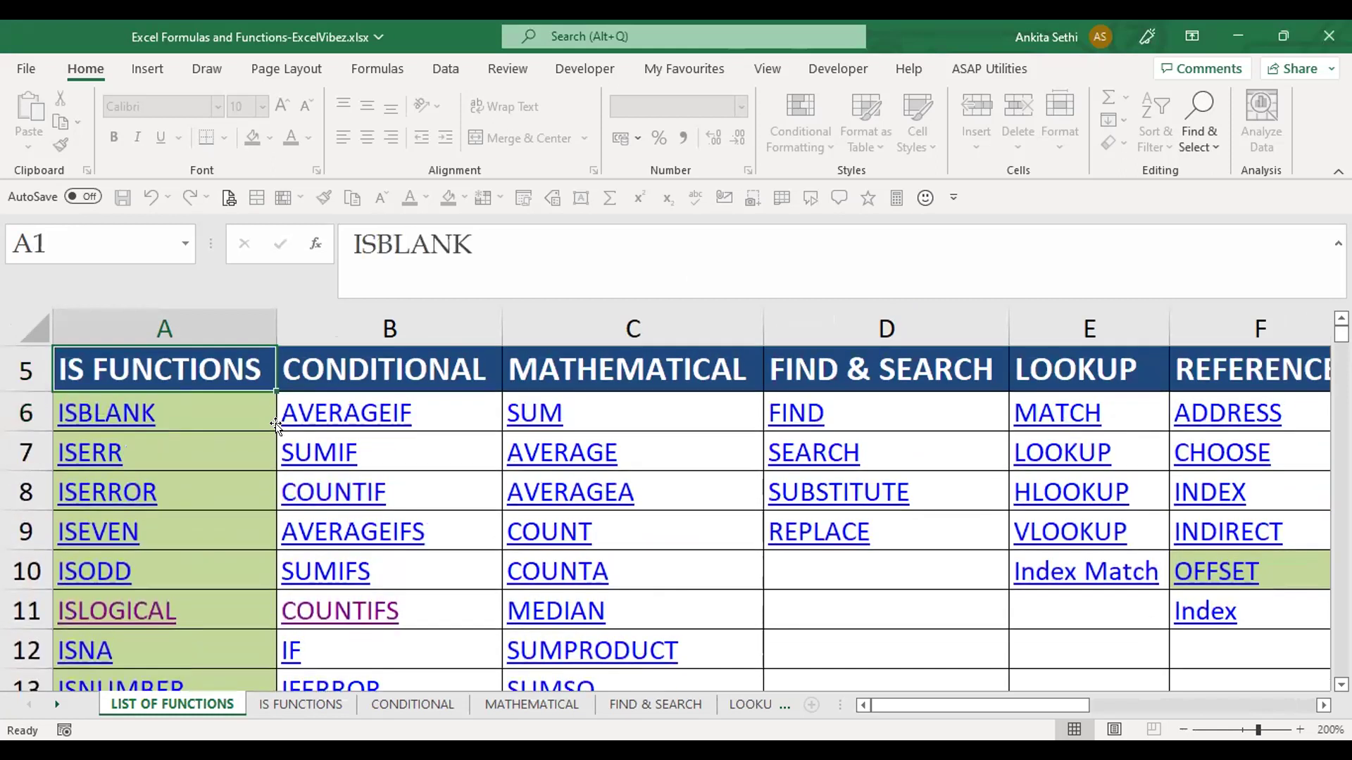
{"action": "key", "text": "Down"}
{"action": "key", "text": "Down"}
{"action": "key", "text": "Down"}
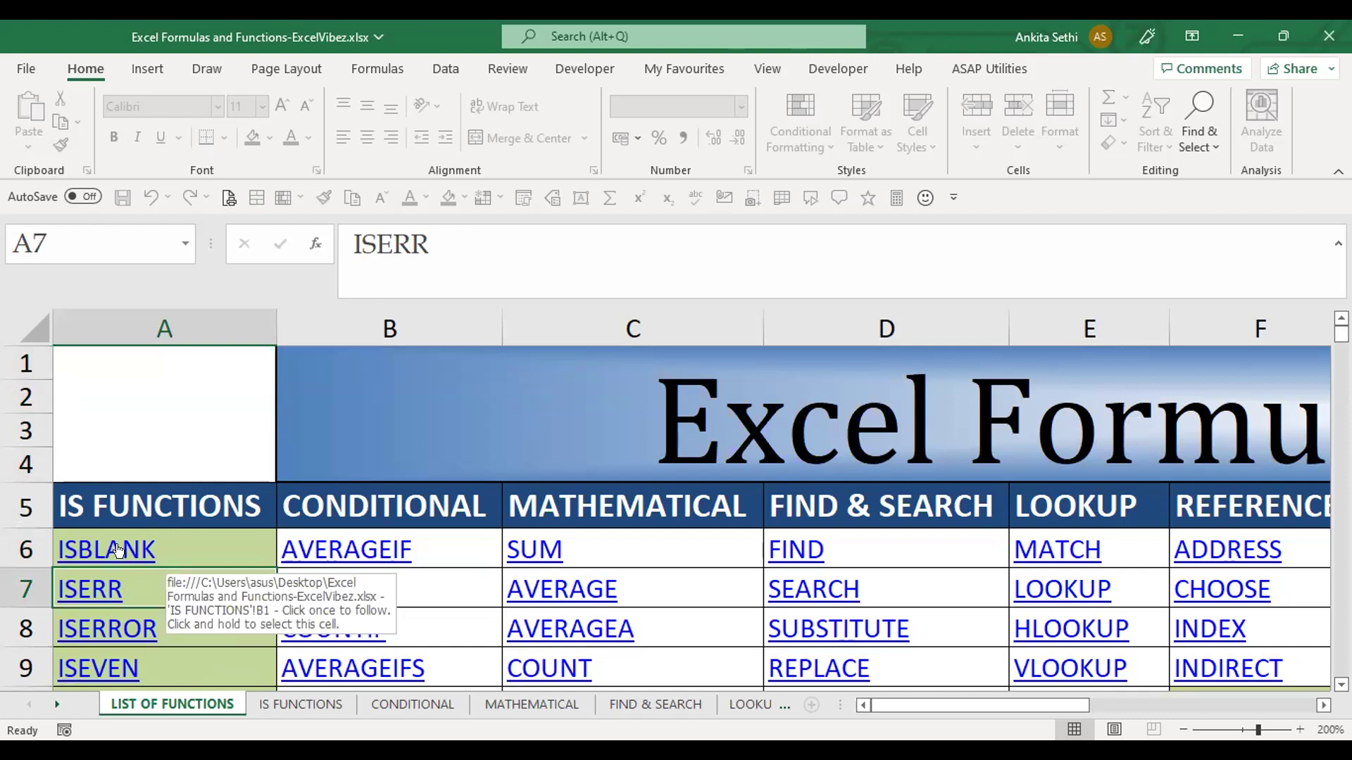
{"action": "left_click", "coordinate": [118, 552]}
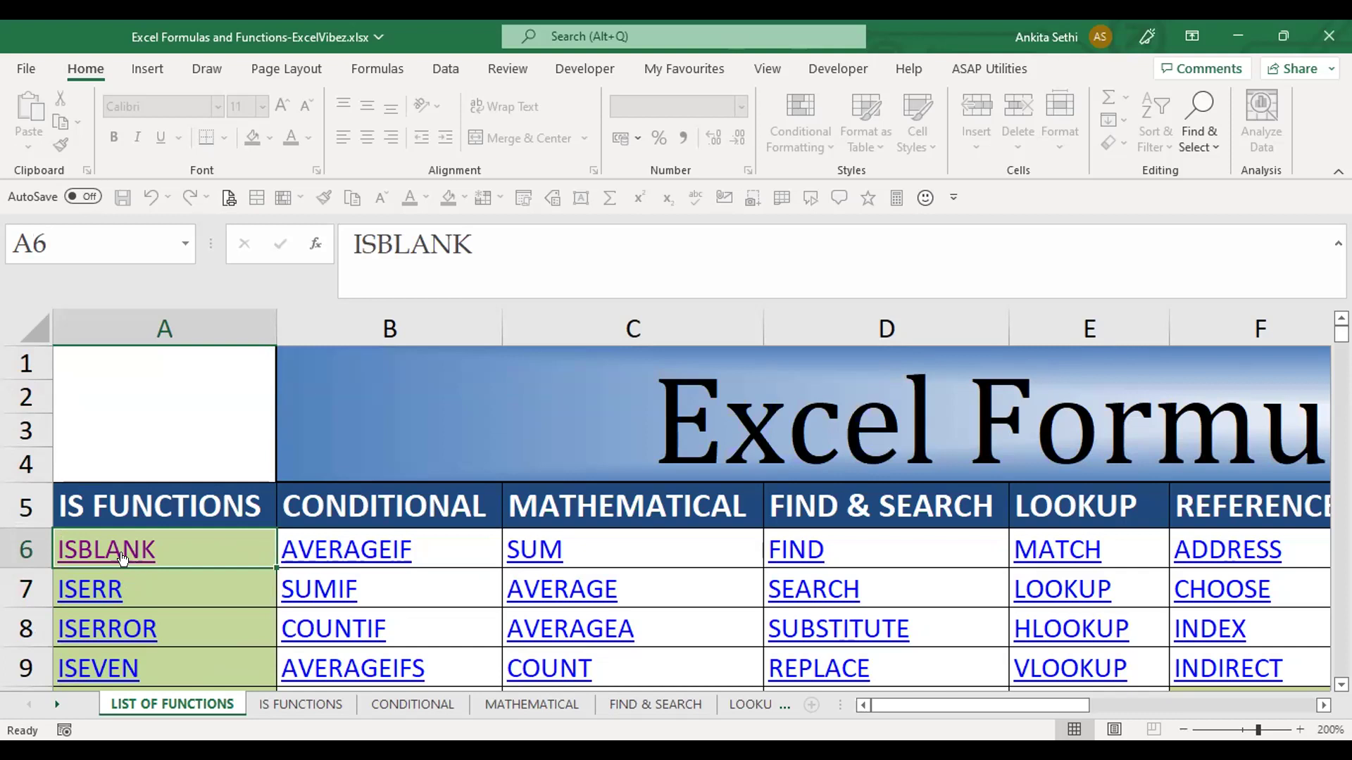
Dismiss the ISBLANK cell's context menu and follow its hyperlink to the IS FUNCTIONS sheet
{"action": "right_click", "coordinate": [135, 550]}
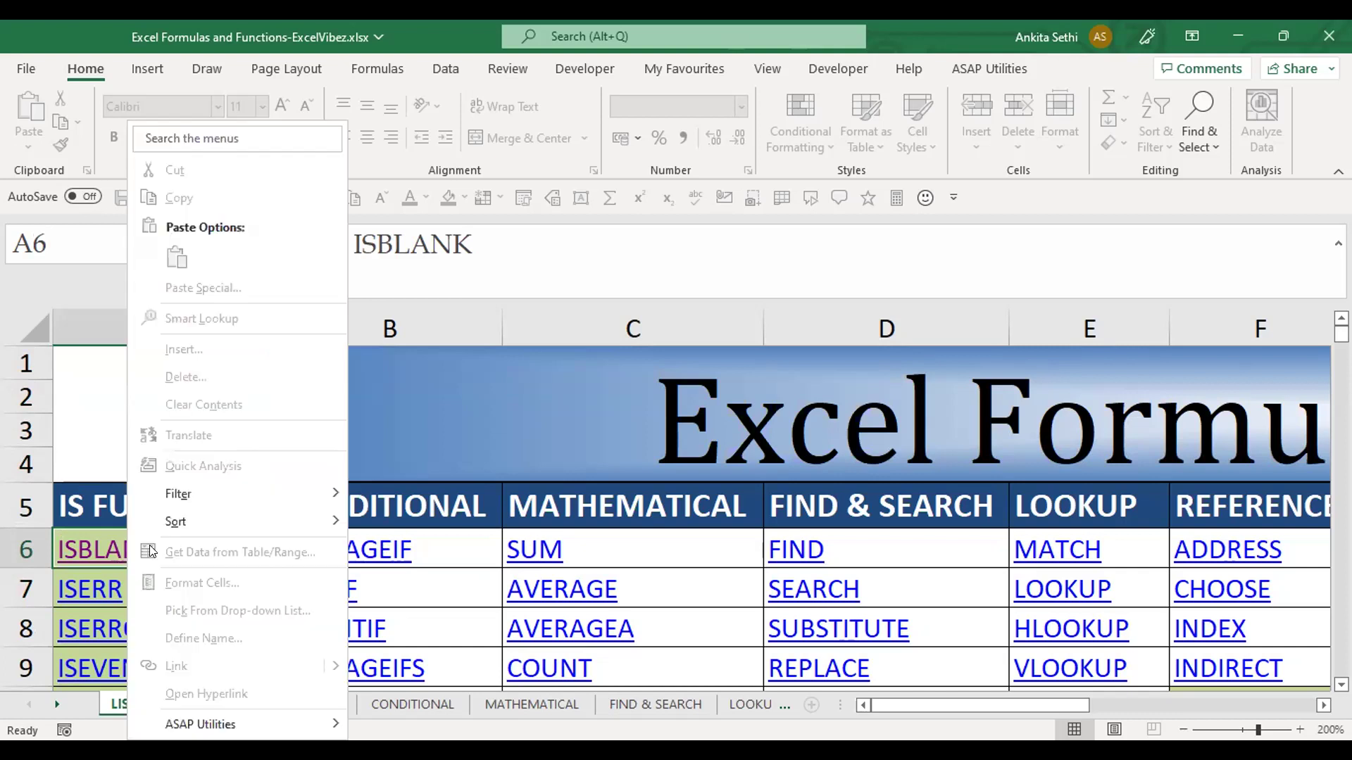
{"action": "left_click", "coordinate": [96, 533]}
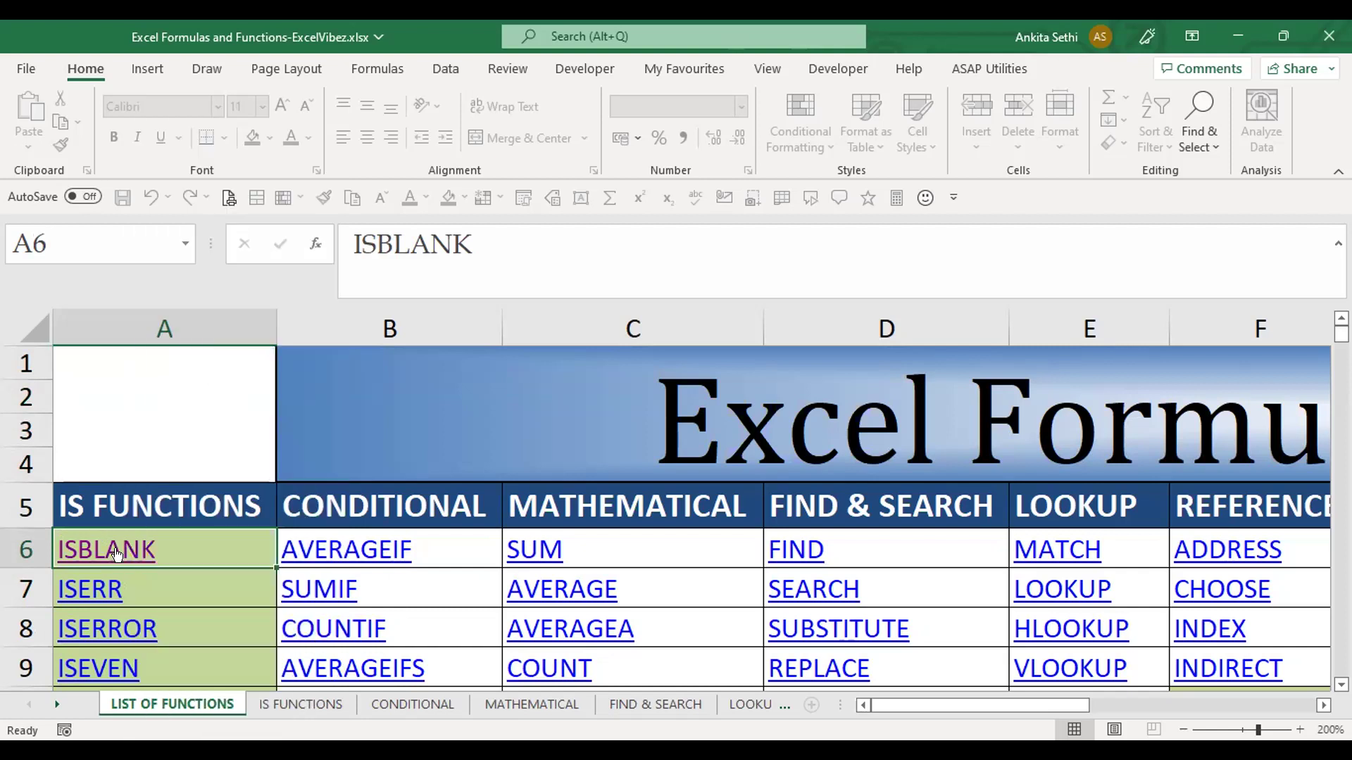
{"action": "left_click", "coordinate": [301, 706]}
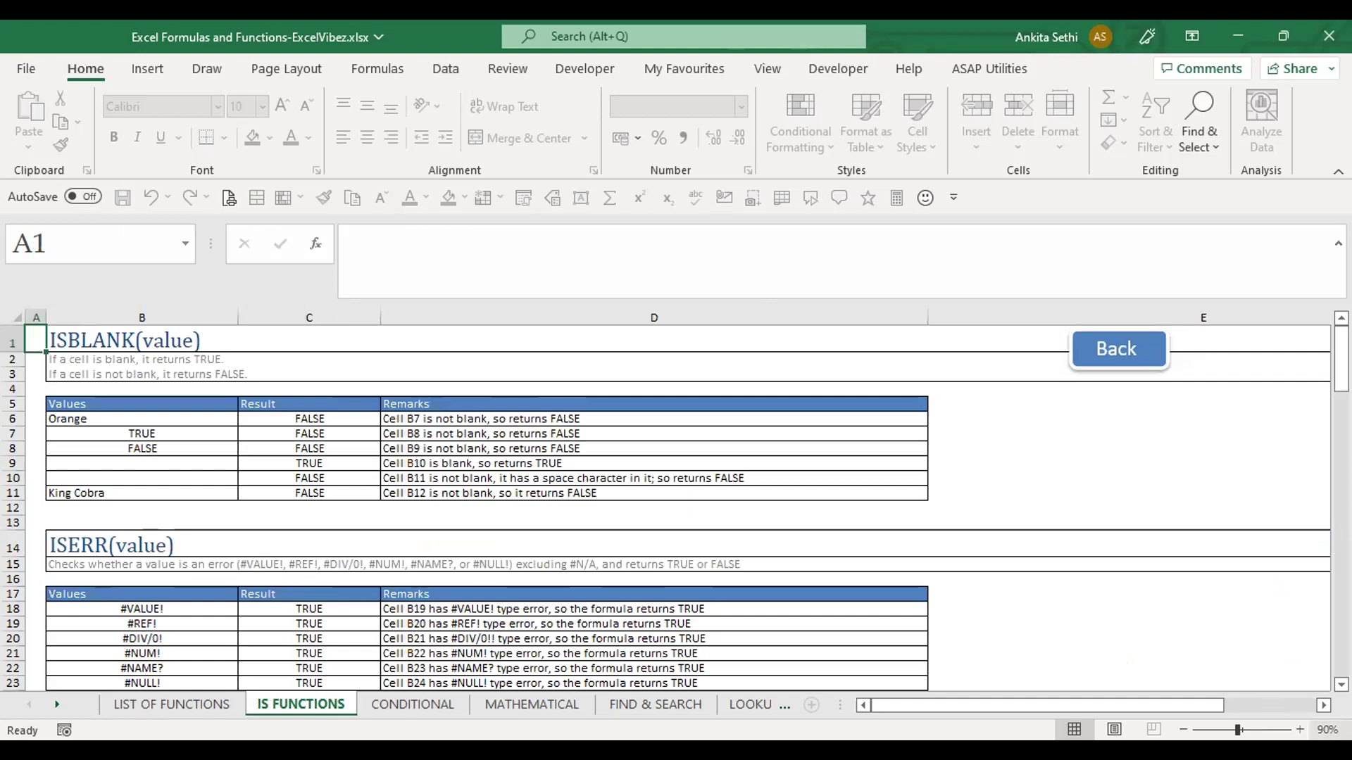
Zoom the ISBLANK example to 160% and select the test values in B6:B11
{"action": "left_click", "coordinate": [1301, 730]}
{"action": "left_click", "coordinate": [1301, 730]}
{"action": "left_click", "coordinate": [1301, 729]}
{"action": "left_click", "coordinate": [1301, 730]}
{"action": "left_click", "coordinate": [1302, 730]}
{"action": "left_click", "coordinate": [1300, 730]}
{"action": "left_click", "coordinate": [1300, 730]}
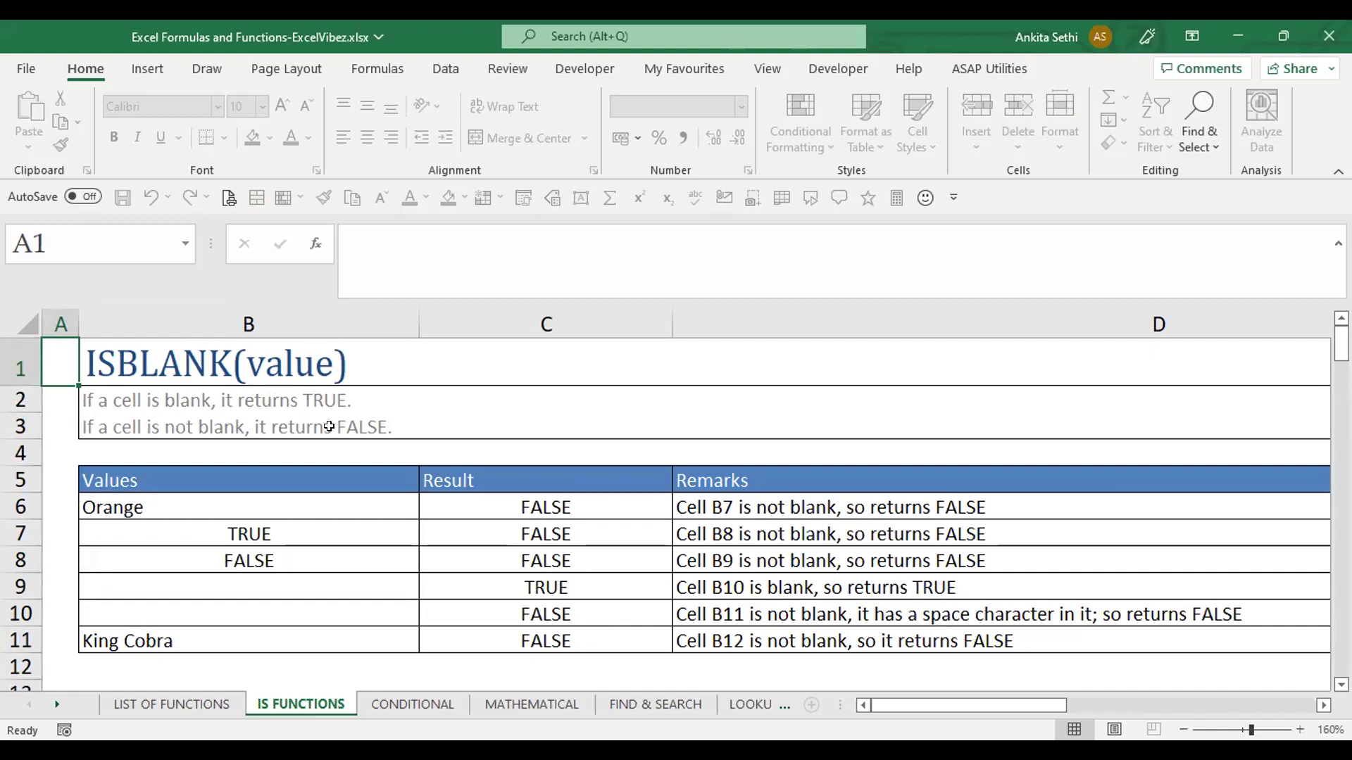
{"action": "left_click_drag", "start_coordinate": [341, 503], "coordinate": [315, 636]}
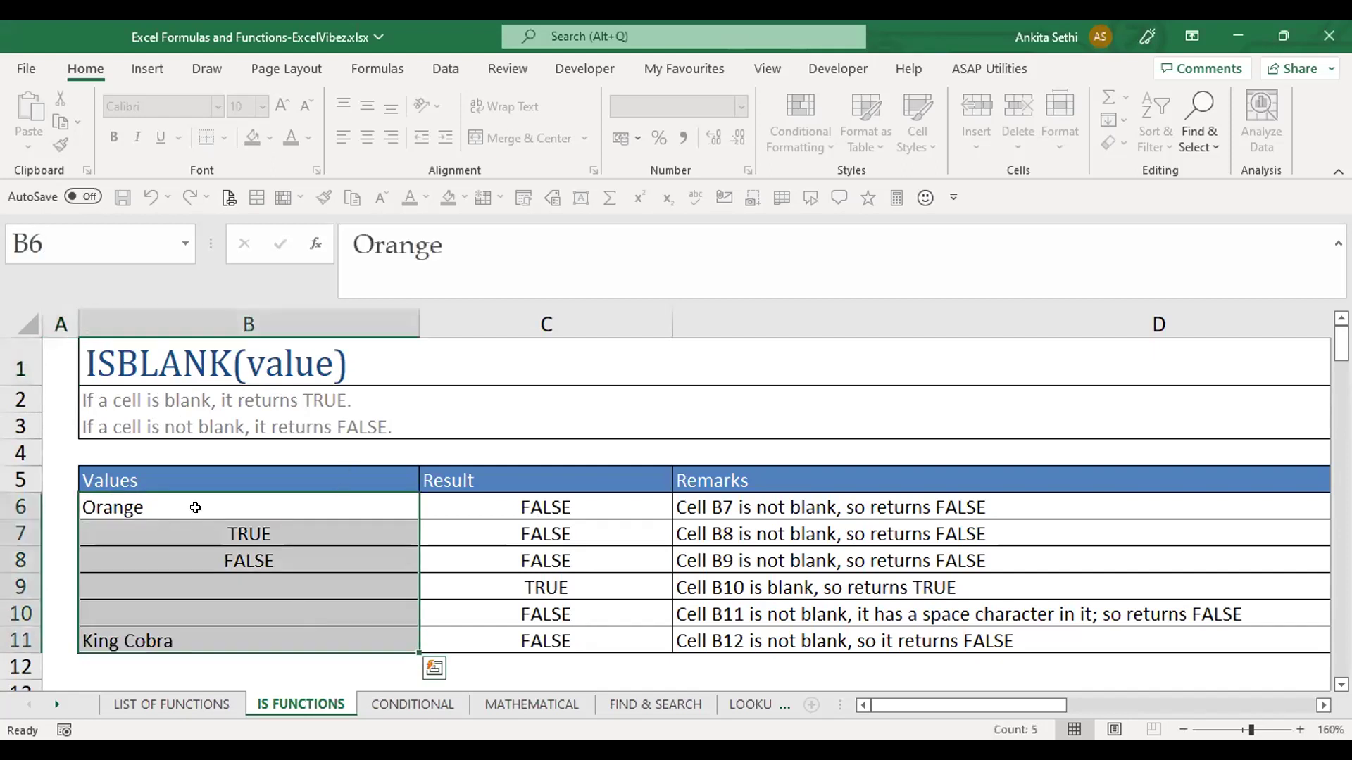
Select the blank test value in cell B9
{"action": "left_click", "coordinate": [297, 588]}
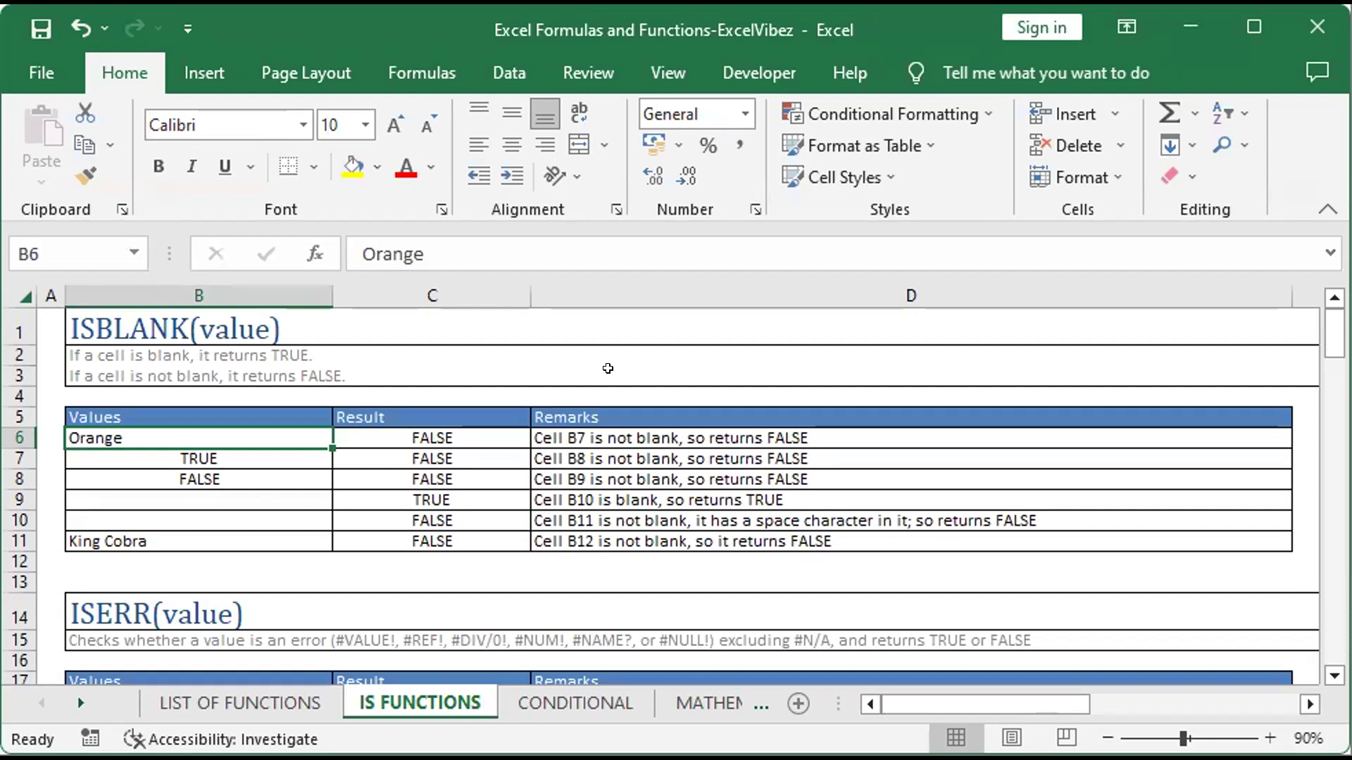
Start a =SUM() formula in B6, cancel it to keep Orange, and maximize the Excel window
{"action": "type", "text": "=SUM()"}
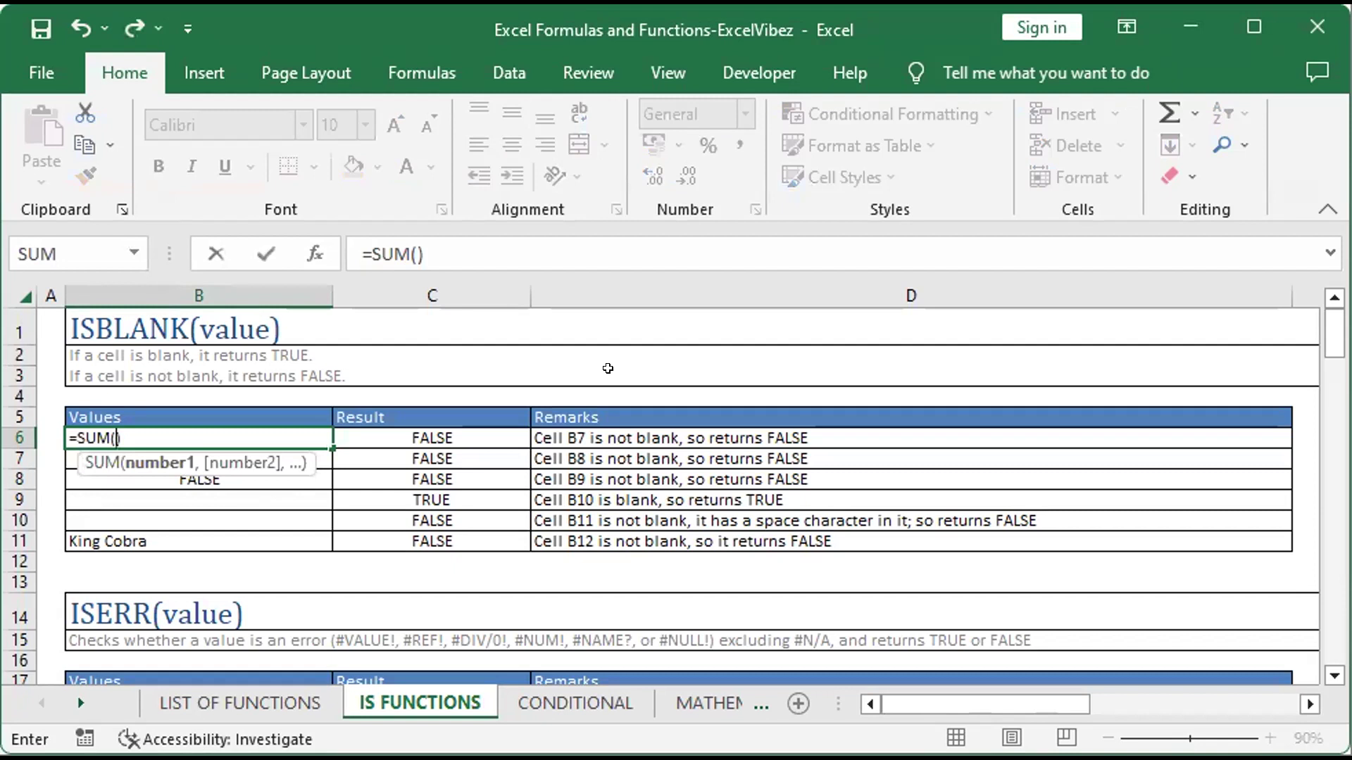
{"action": "key", "text": "Escape"}
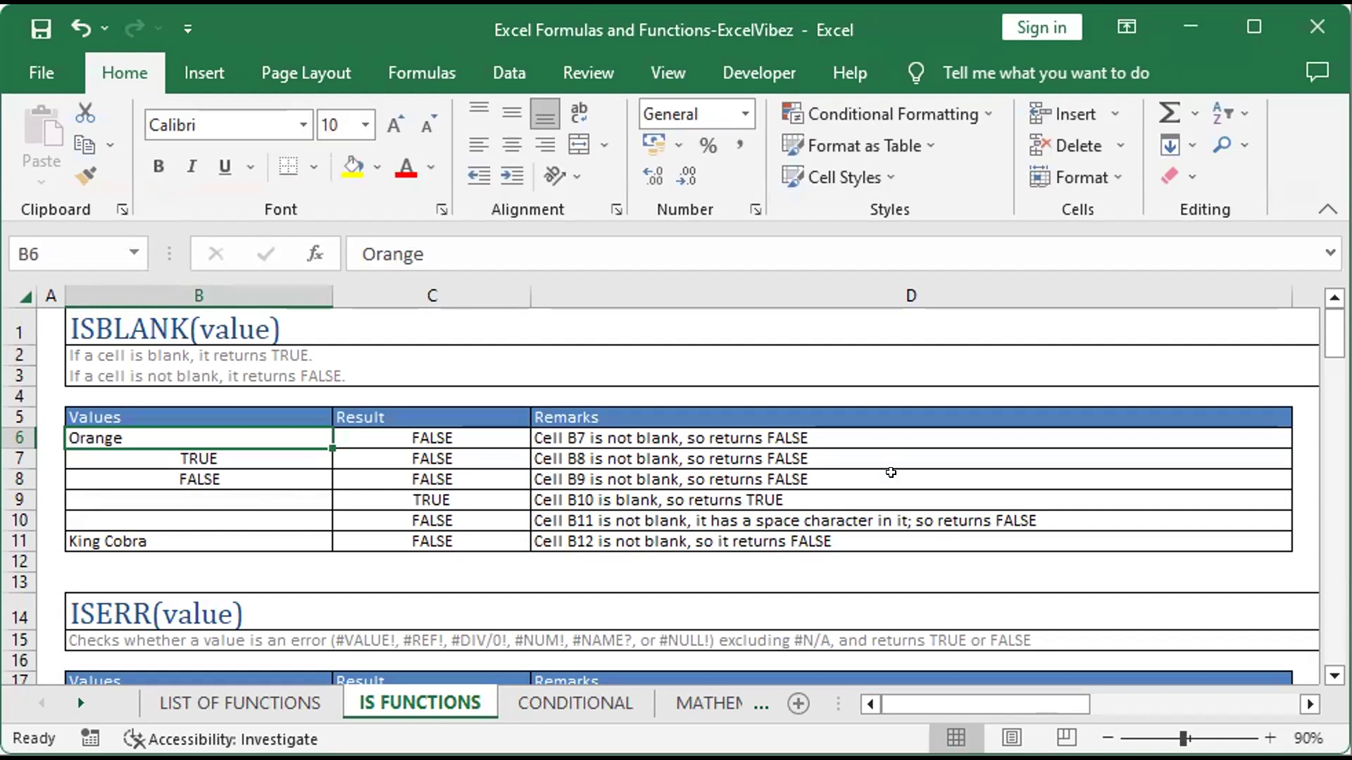
{"action": "left_click", "coordinate": [1240, 14]}
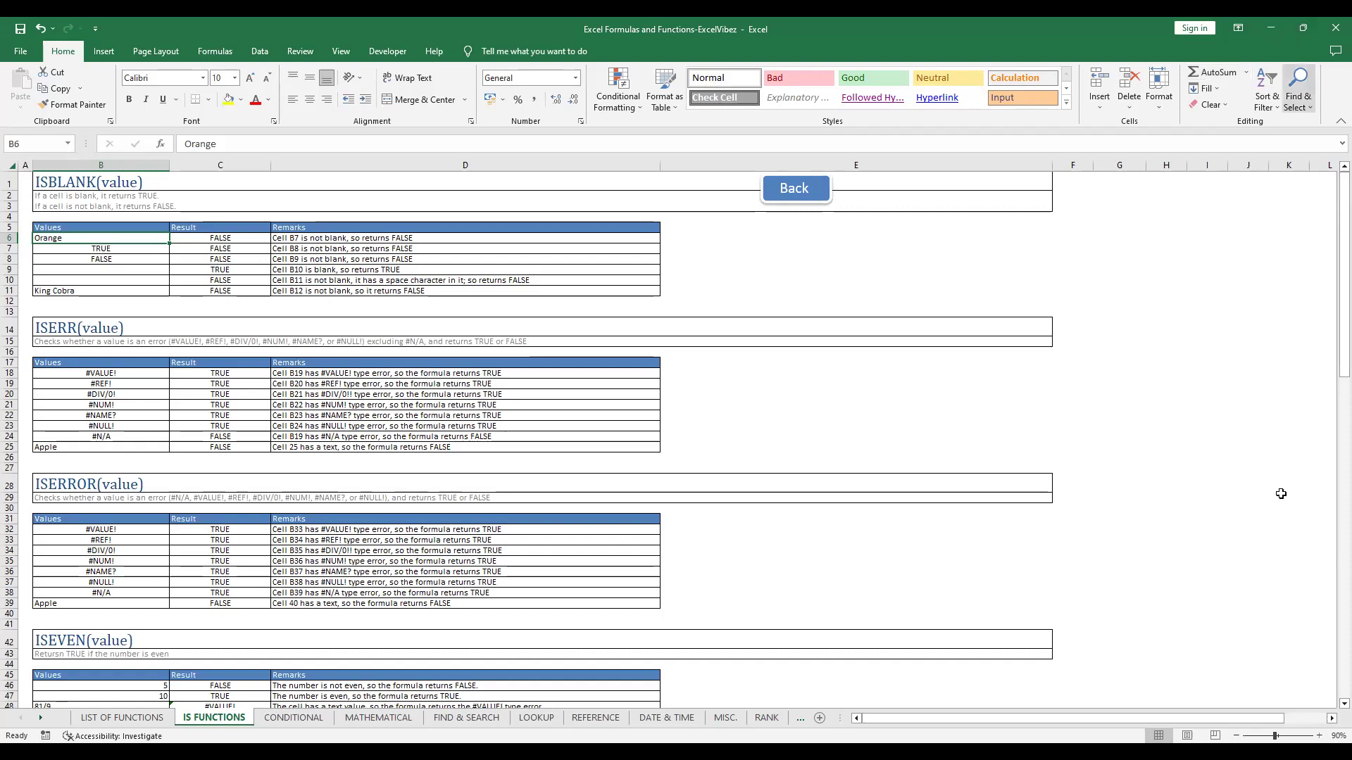
Drag the zoom slider to about 196% to magnify the ISBLANK table
{"action": "left_click_drag", "start_coordinate": [1277, 737], "coordinate": [1283, 736]}
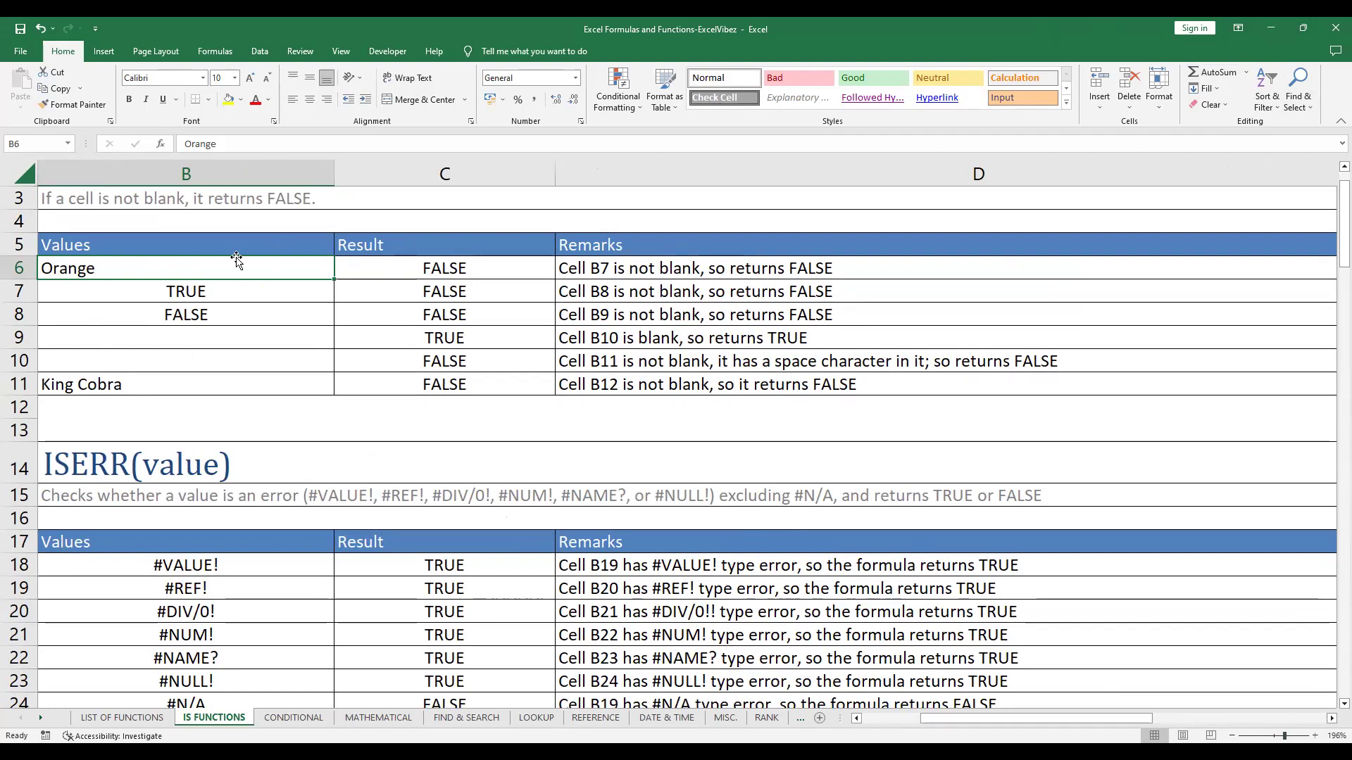
{"action": "left_click", "coordinate": [462, 275]}
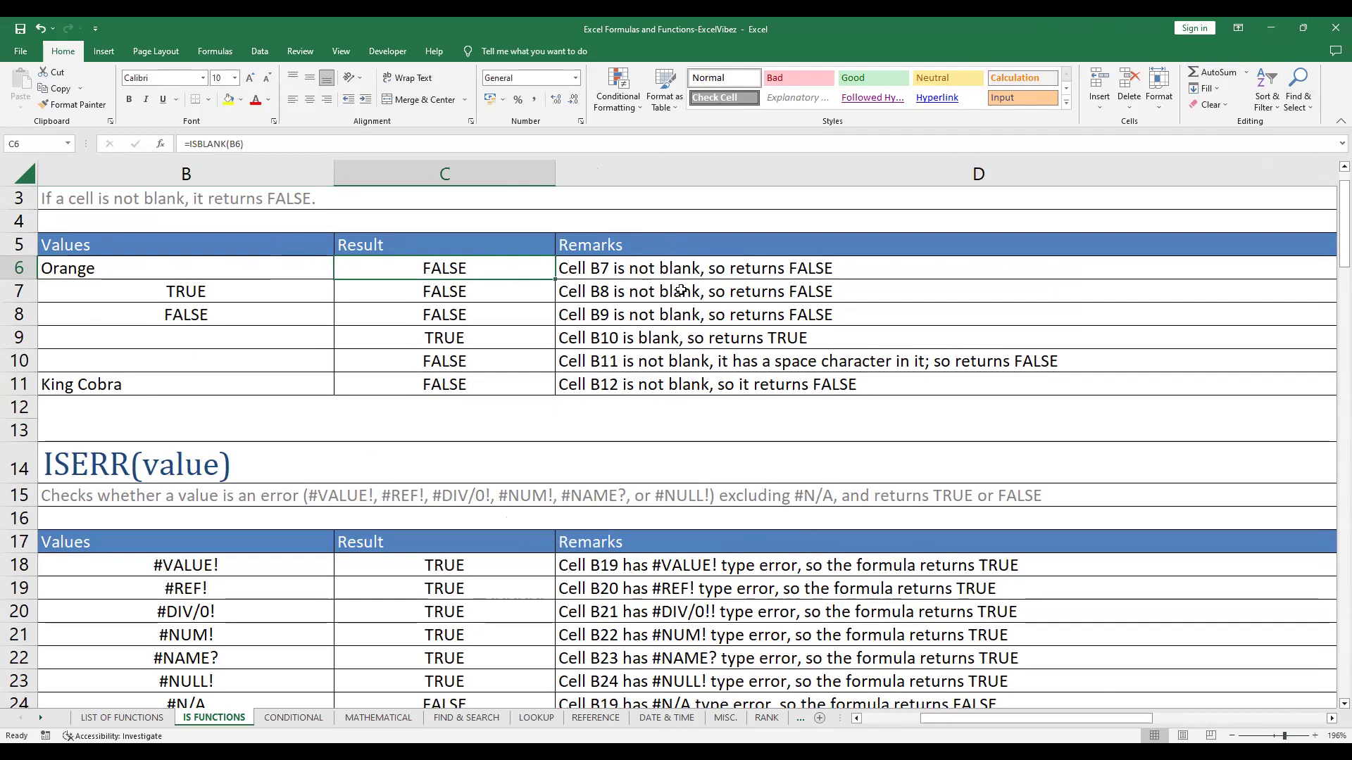
{"action": "key", "text": "F2"}
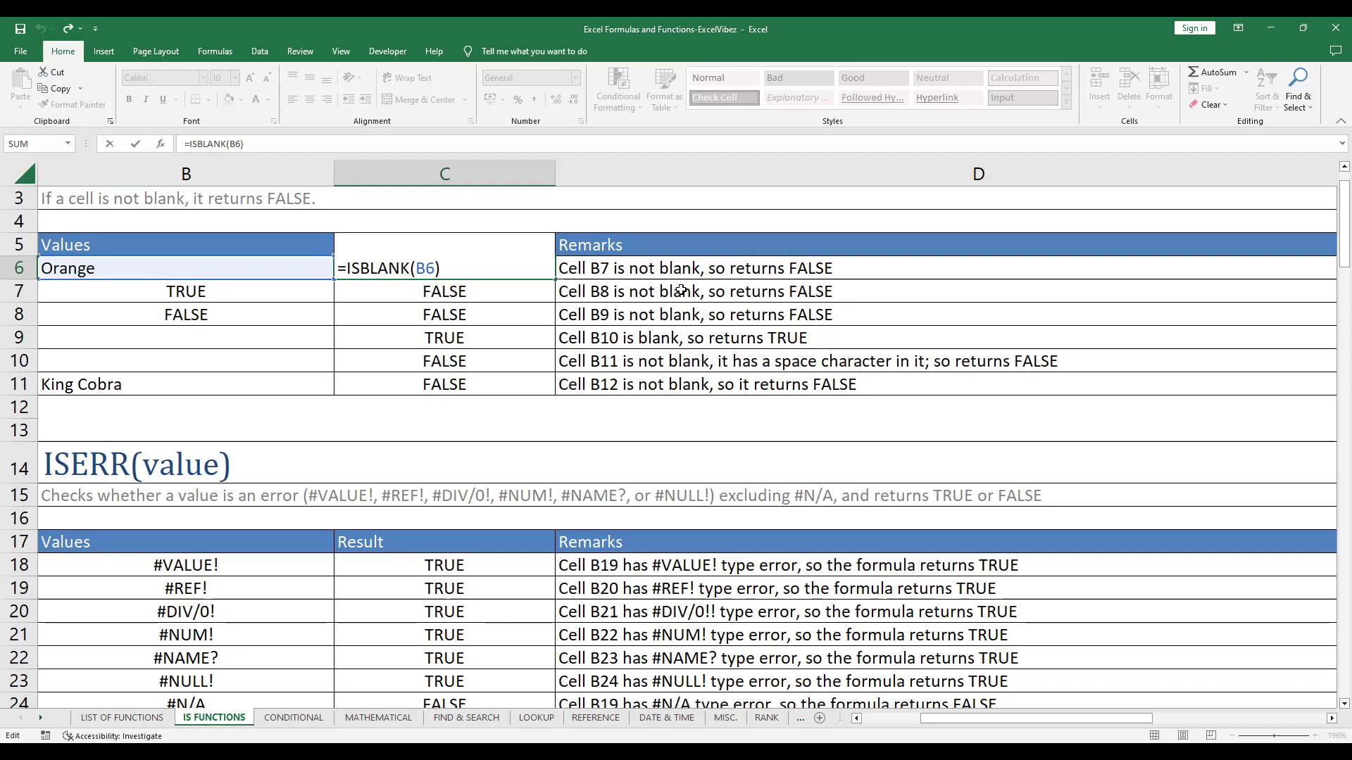
{"action": "key", "text": "Return"}
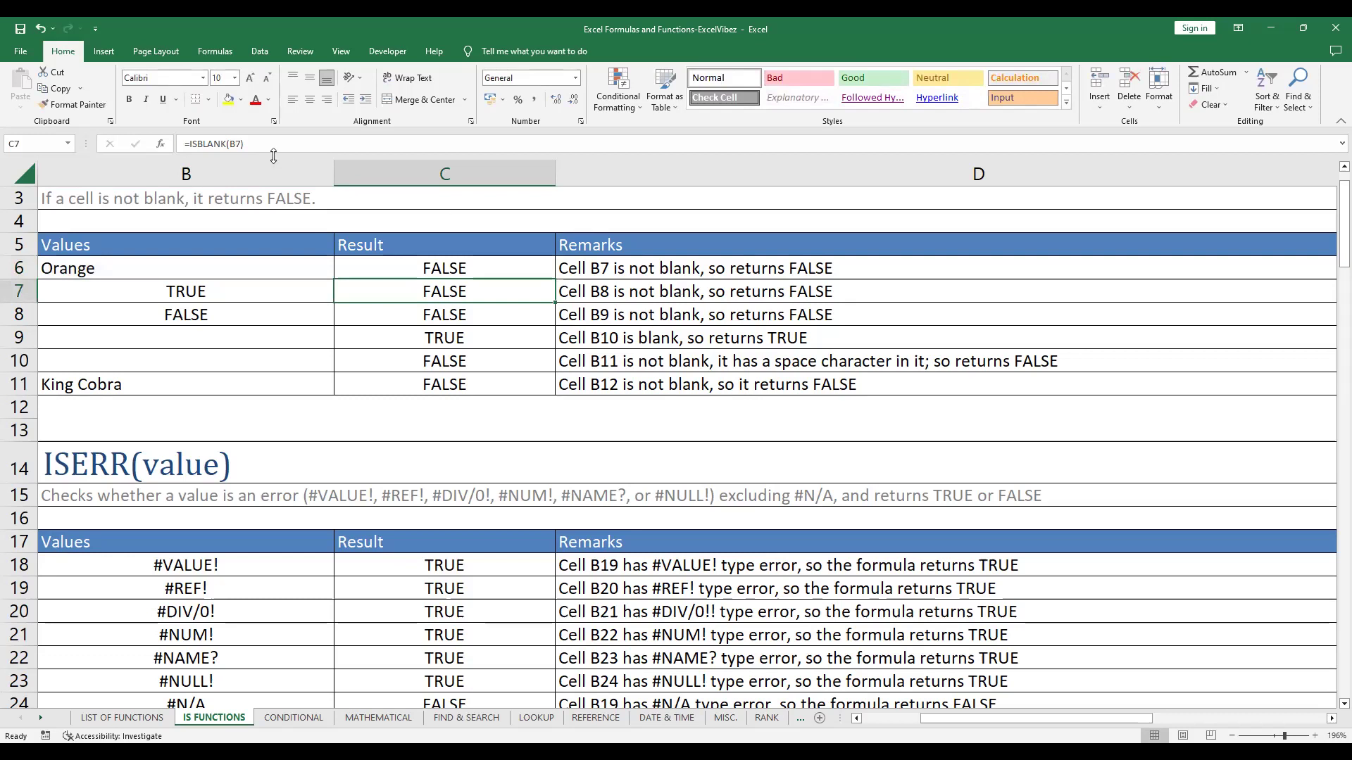
{"action": "left_click", "coordinate": [284, 285]}
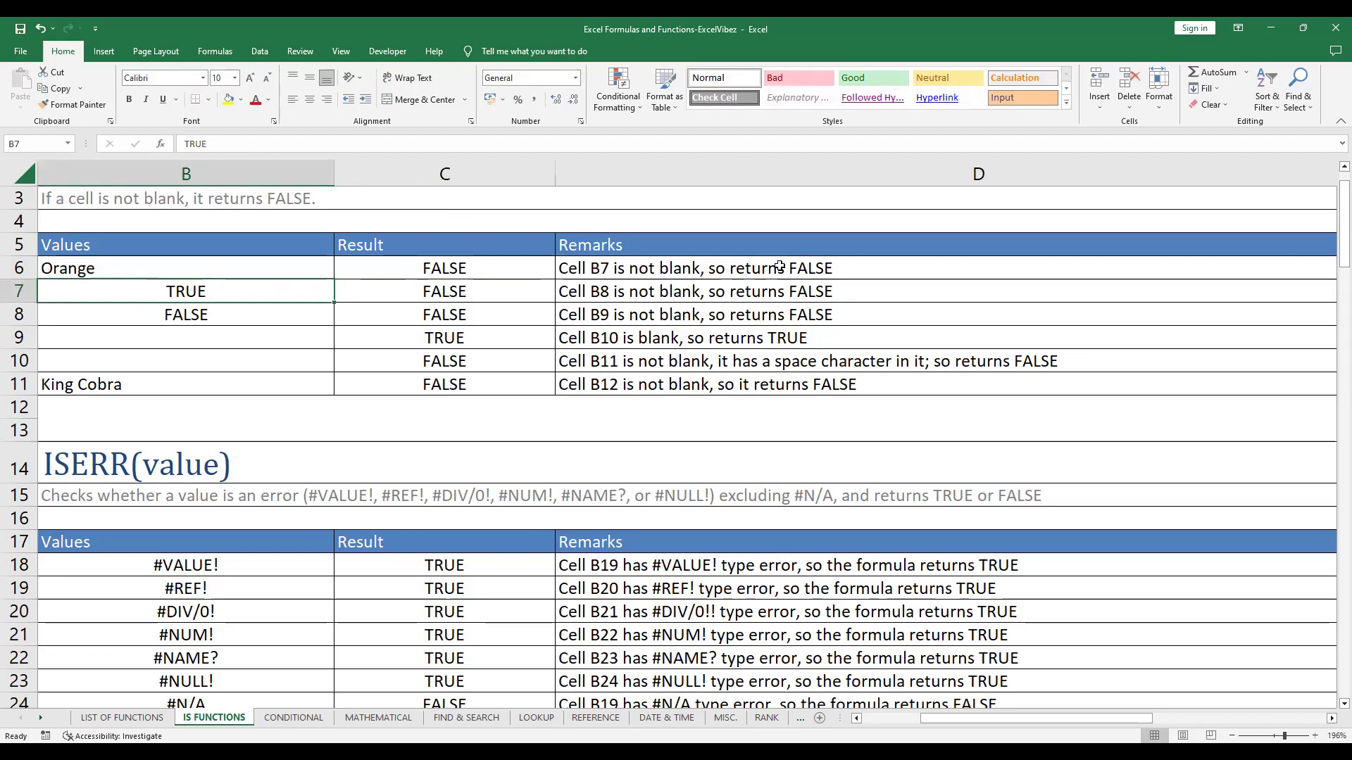
{"action": "key", "text": "Delete"}
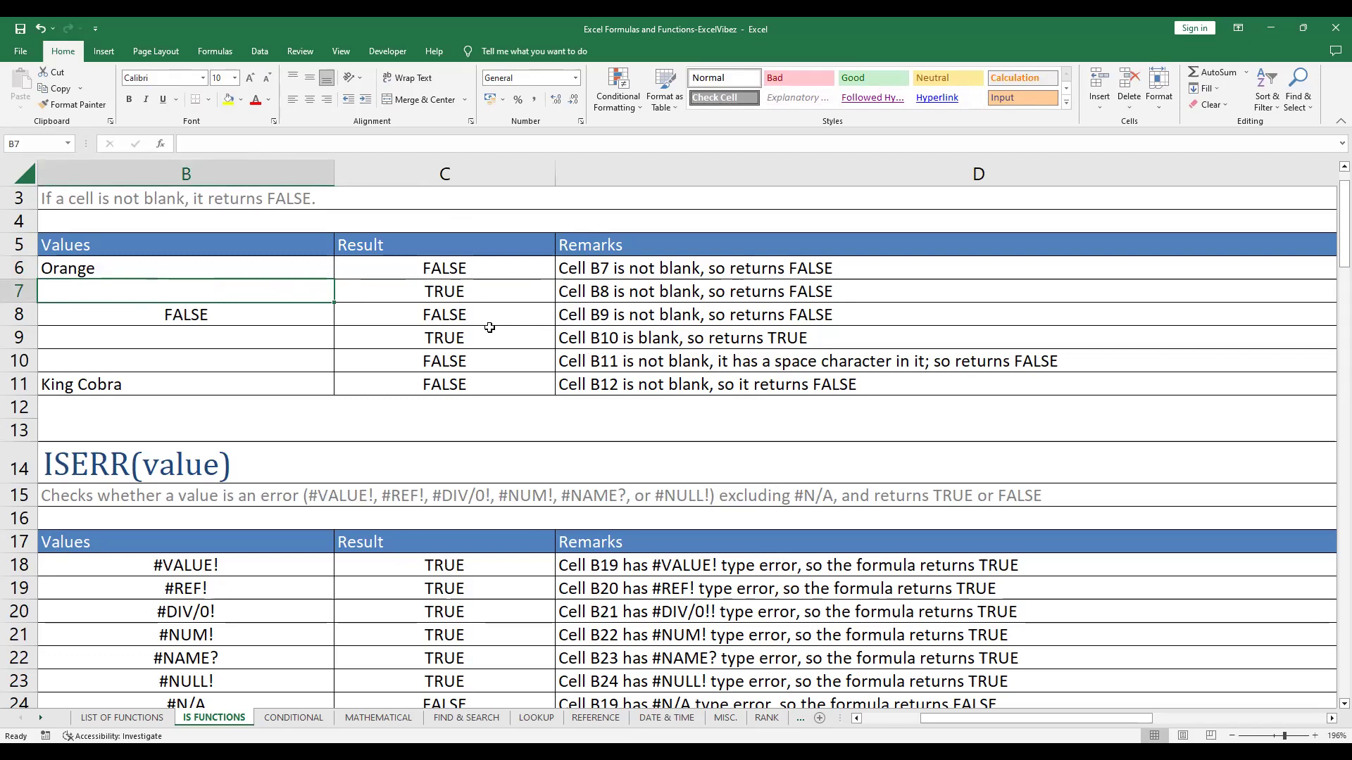
{"action": "type", "text": "True"}
{"action": "key", "text": "Return"}
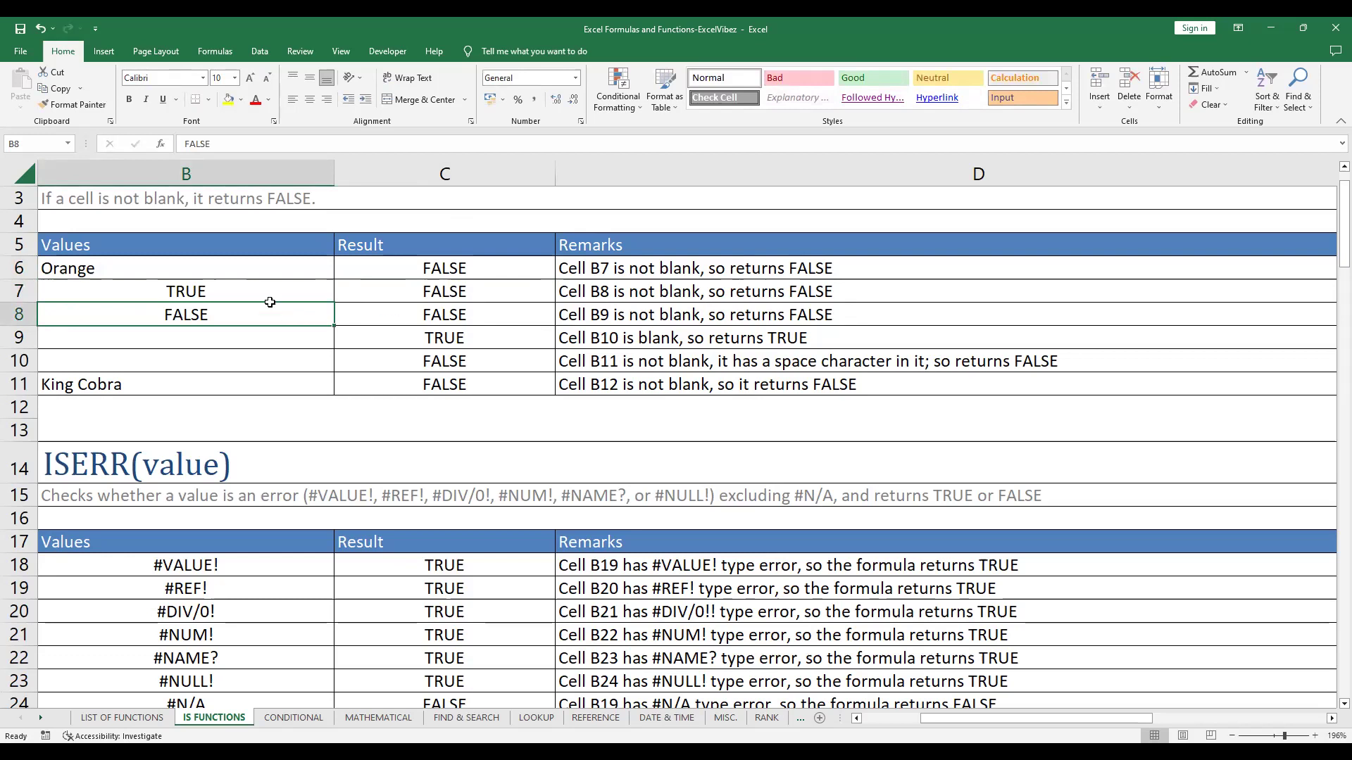
Change the B7 test value from TRUE to FALSE in the ISBLANK table
{"action": "left_click", "coordinate": [264, 293]}
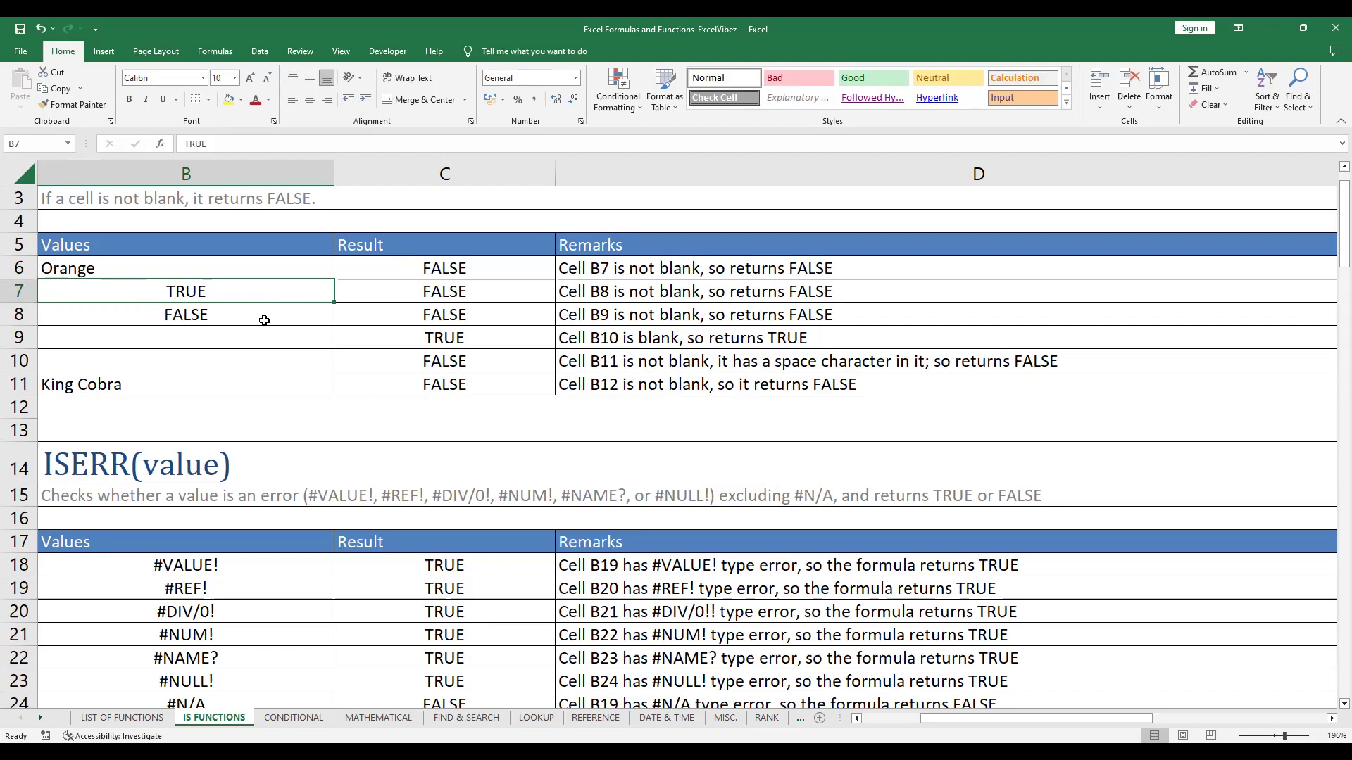
{"action": "key", "text": "Delete"}
{"action": "type", "text": "Fale"}
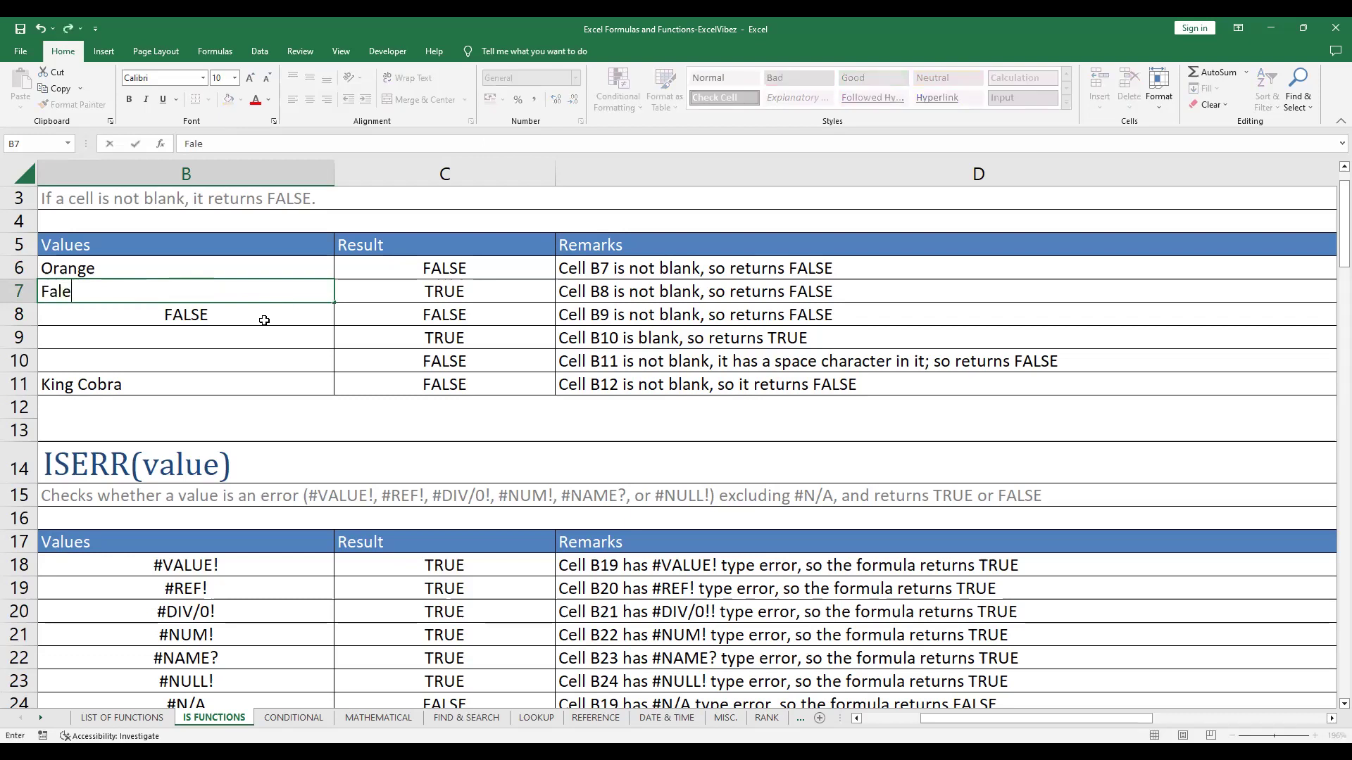
{"action": "key", "text": "BackSpace"}
{"action": "type", "text": "se"}
{"action": "key", "text": "Return"}
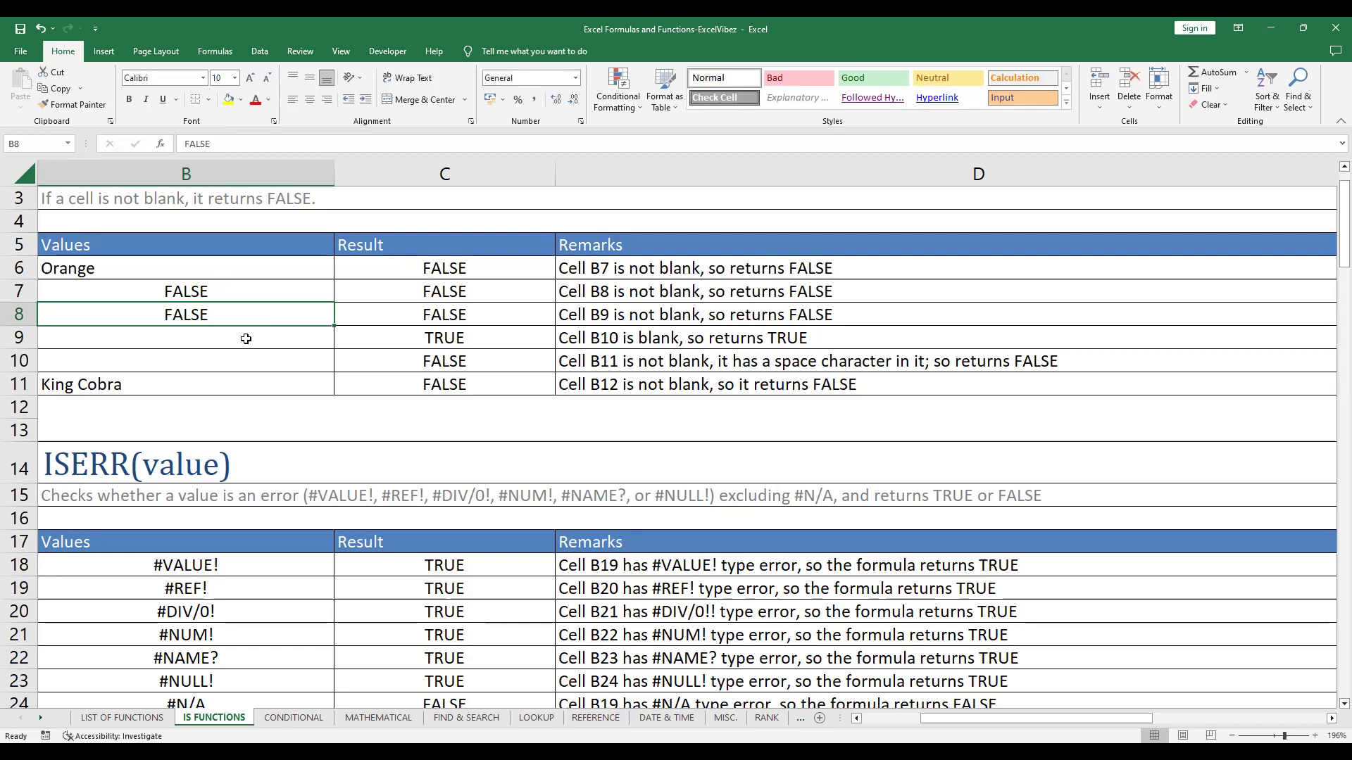
Delete the lone space character in B10, leaving the cell empty
{"action": "left_click", "coordinate": [225, 361]}
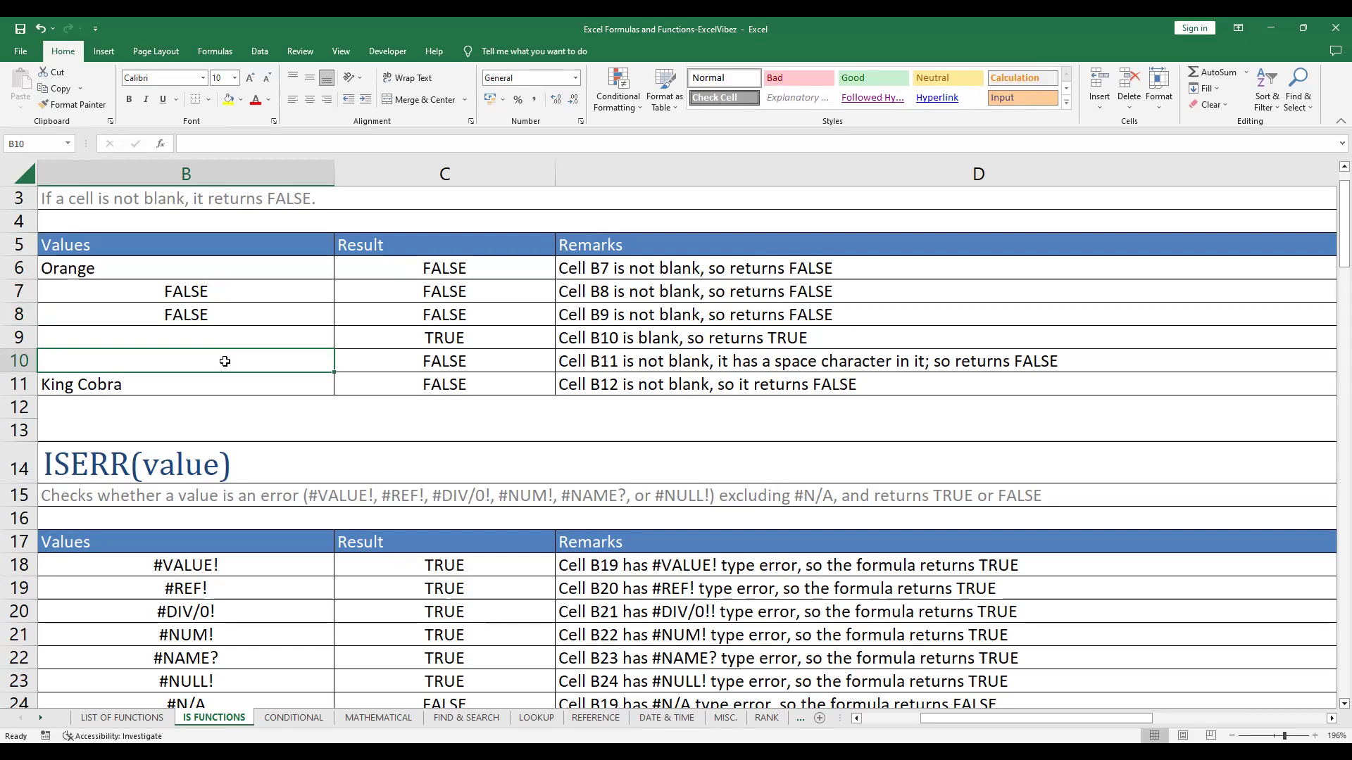
{"action": "double_click", "coordinate": [225, 361]}
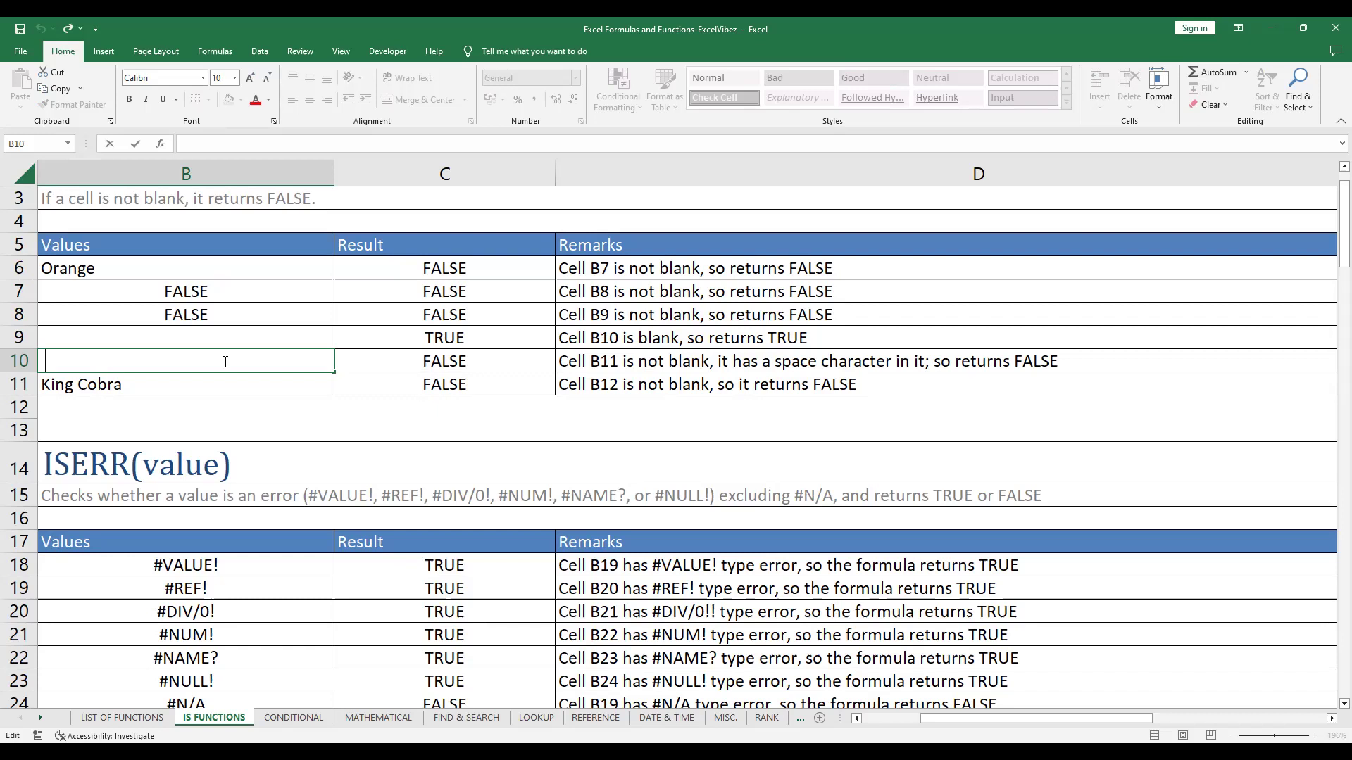
{"action": "key", "text": "BackSpace"}
{"action": "key", "text": "Return"}
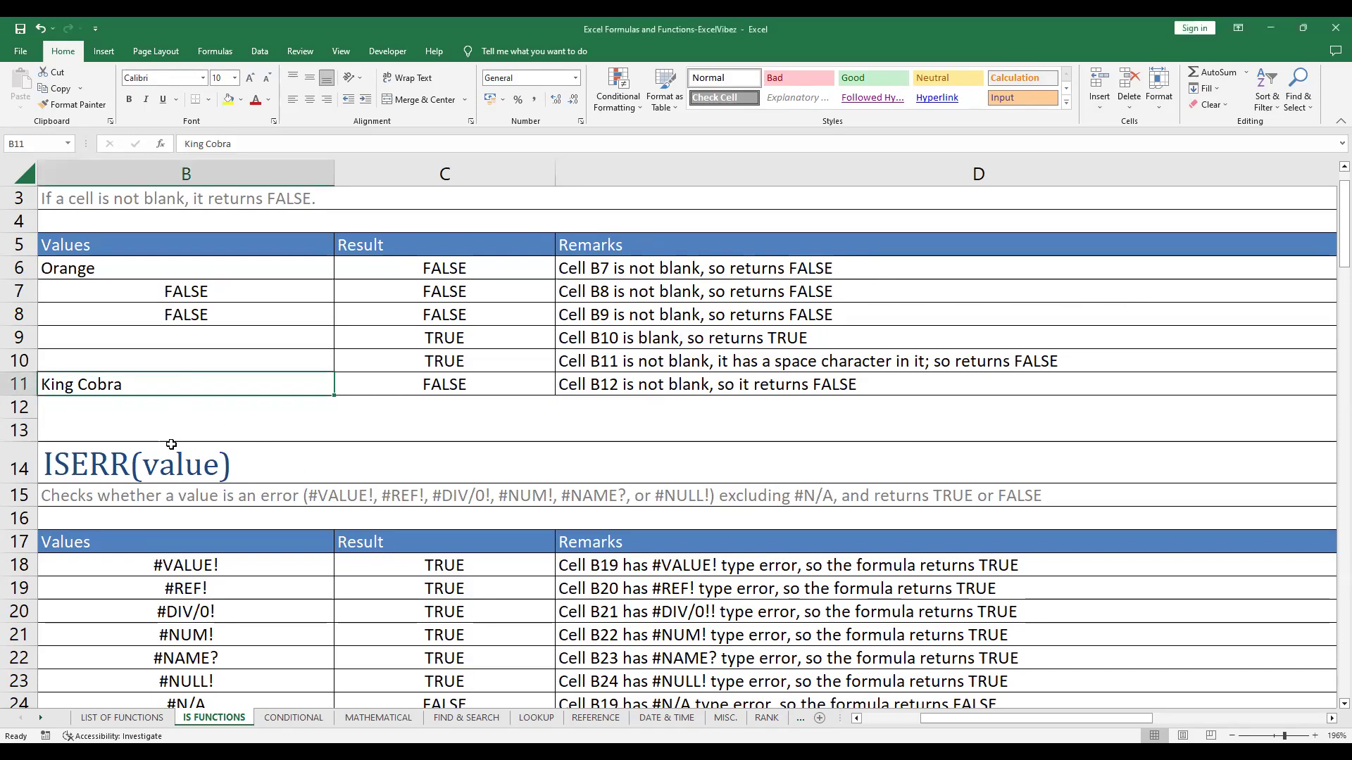
Go to the ISERR(value) examples and put B18 into edit mode to show its #VALUE! entry
{"action": "left_click", "coordinate": [172, 470]}
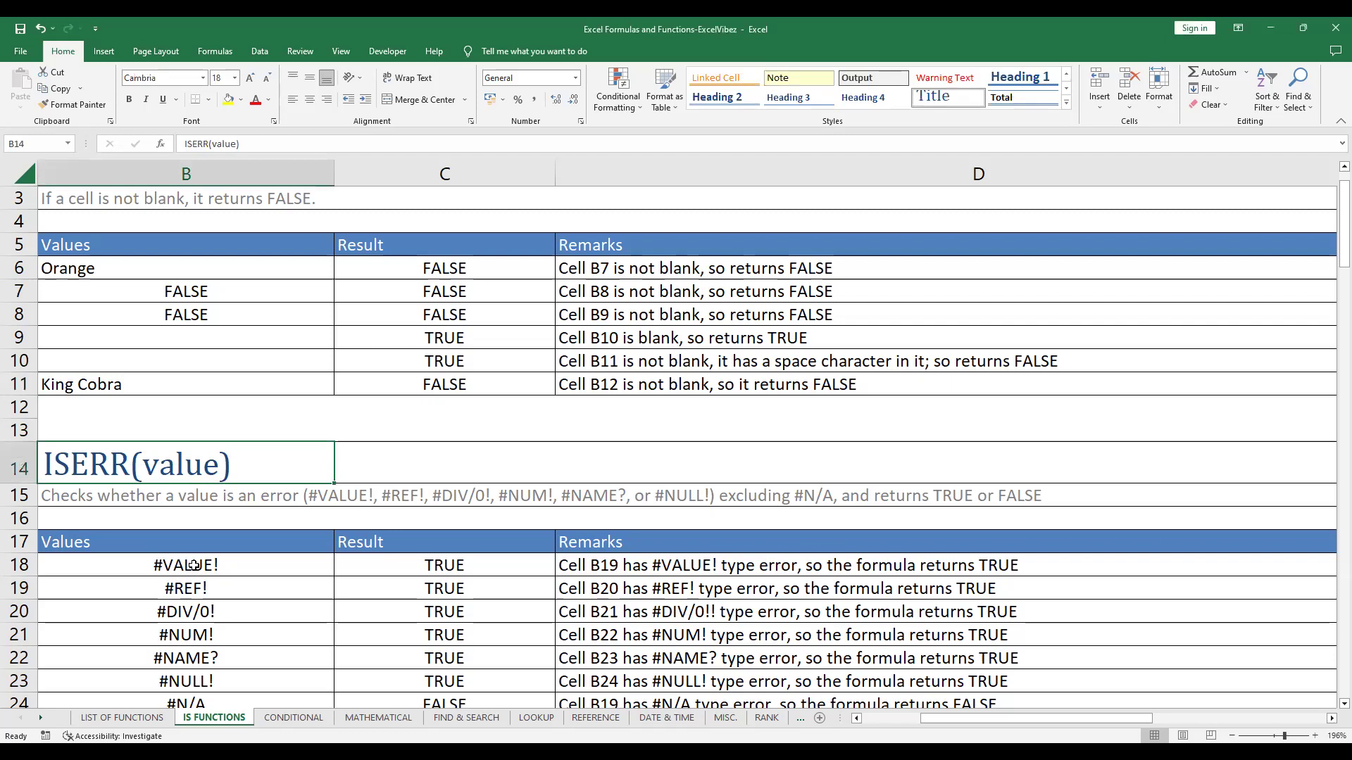
{"action": "key", "text": "Down"}
{"action": "key", "text": "Down"}
{"action": "key", "text": "Down"}
{"action": "key", "text": "Down"}
{"action": "key", "text": "Down"}
{"action": "key", "text": "Down"}
{"action": "key", "text": "Down"}
{"action": "key", "text": "Down"}
{"action": "key", "text": "Down"}
{"action": "key", "text": "Down"}
{"action": "key", "text": "Down"}
{"action": "key", "text": "Down"}
{"action": "key", "text": "Down"}
{"action": "key", "text": "Down"}
{"action": "key", "text": "Down"}
{"action": "key", "text": "Down"}
{"action": "key", "text": "Down"}
{"action": "key", "text": "Down"}
{"action": "key", "text": "Down"}
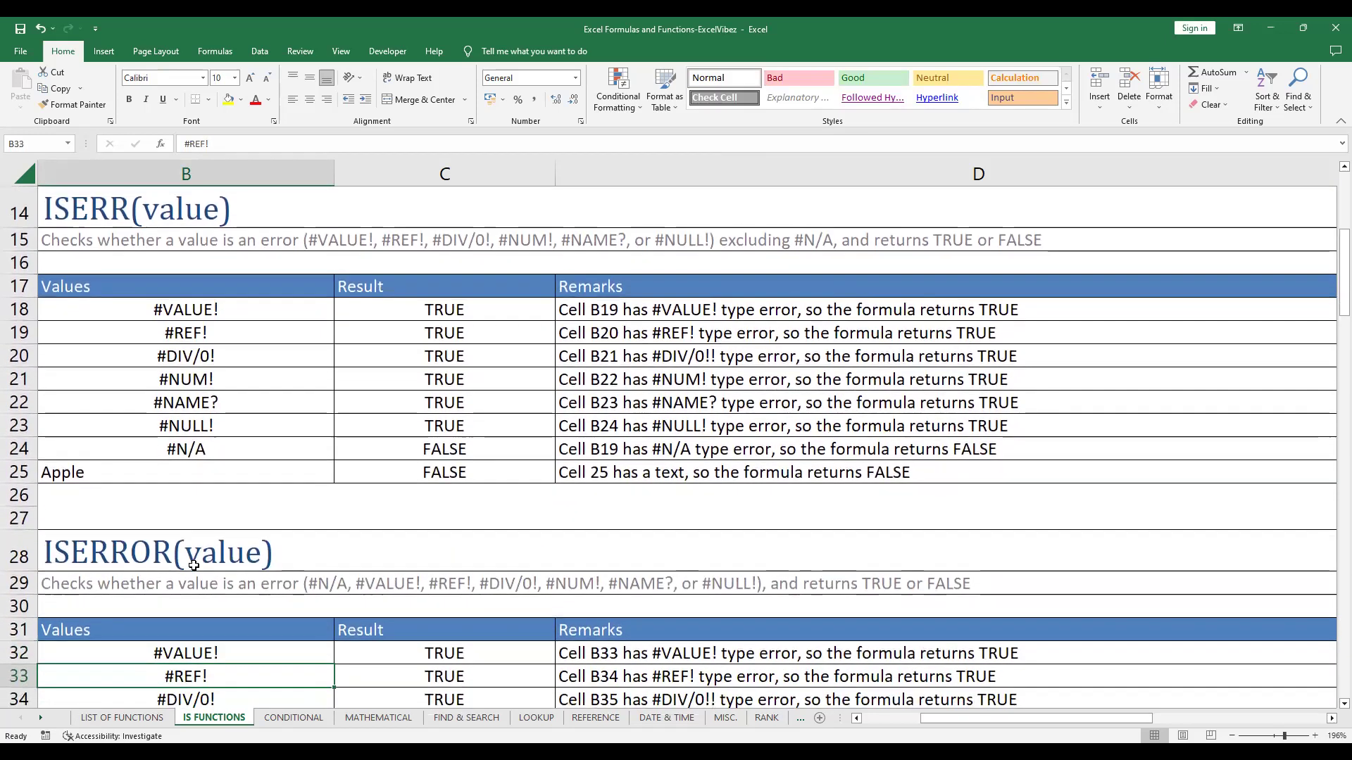
{"action": "left_click", "coordinate": [167, 216]}
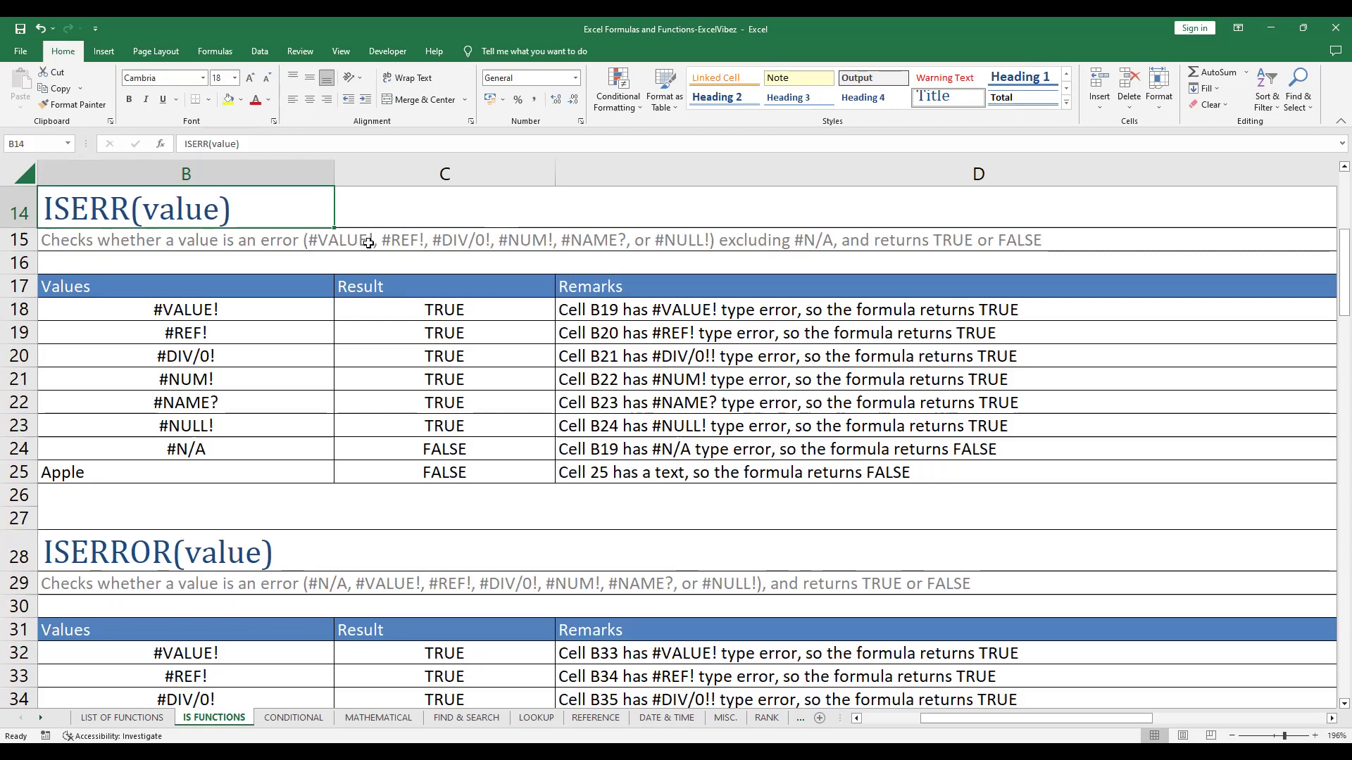
{"action": "left_click", "coordinate": [186, 308]}
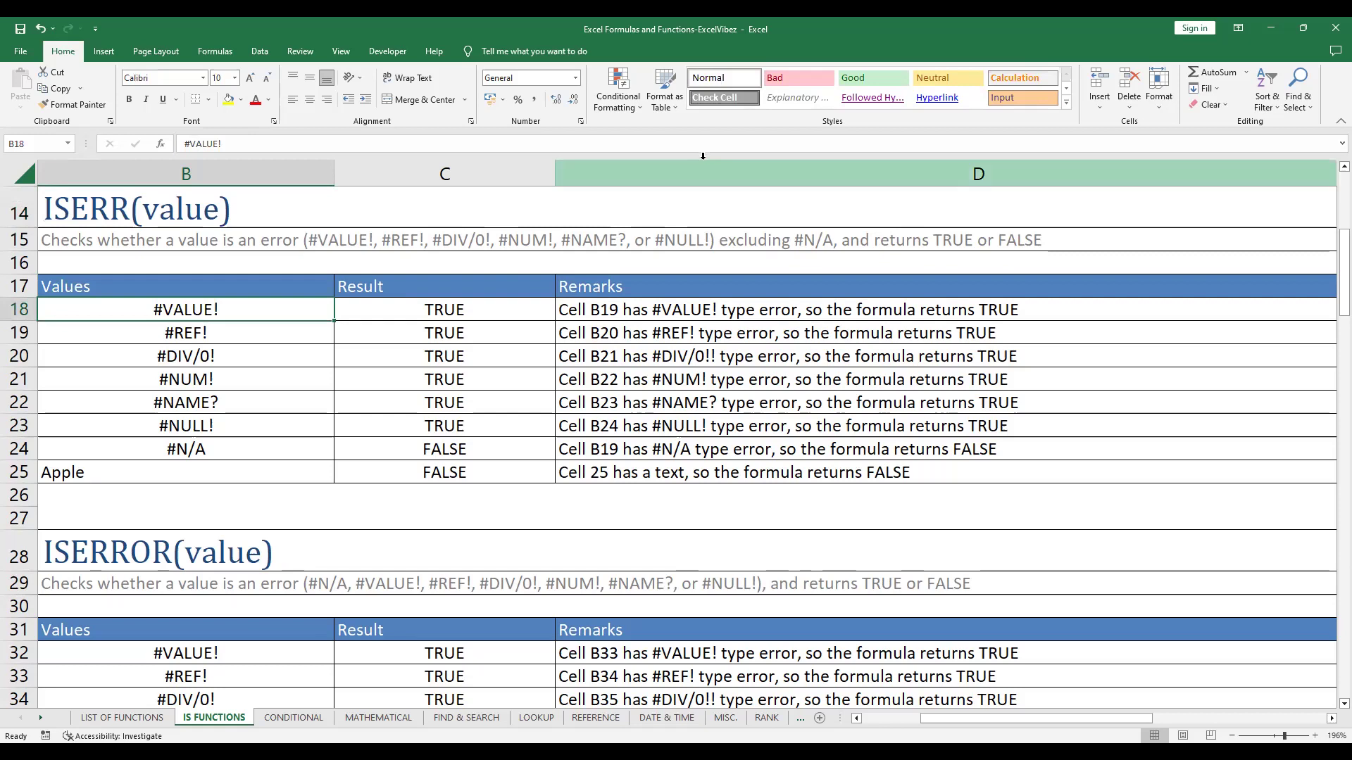
{"action": "key", "text": "F2"}
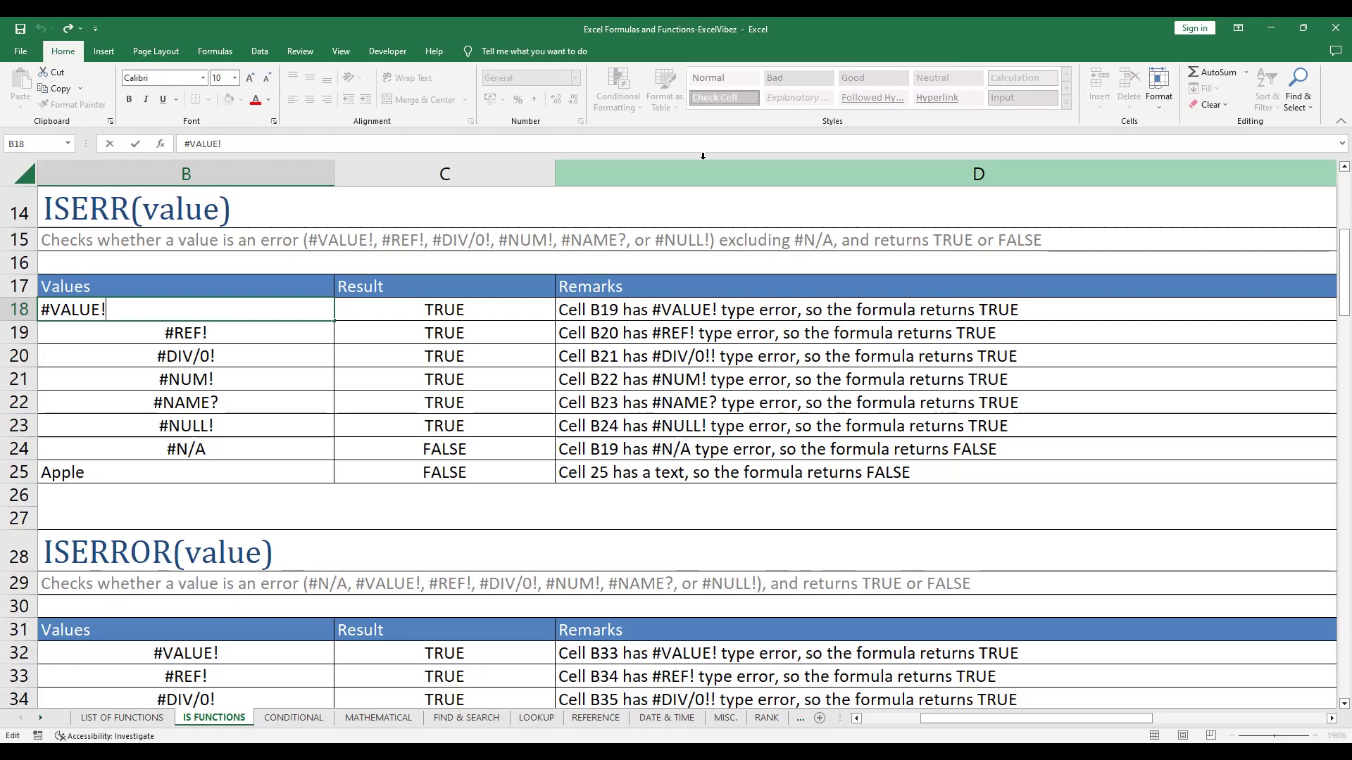
Enter the formula =2/0 in B26 so it shows a #DIV/0! error
{"action": "left_click", "coordinate": [188, 507]}
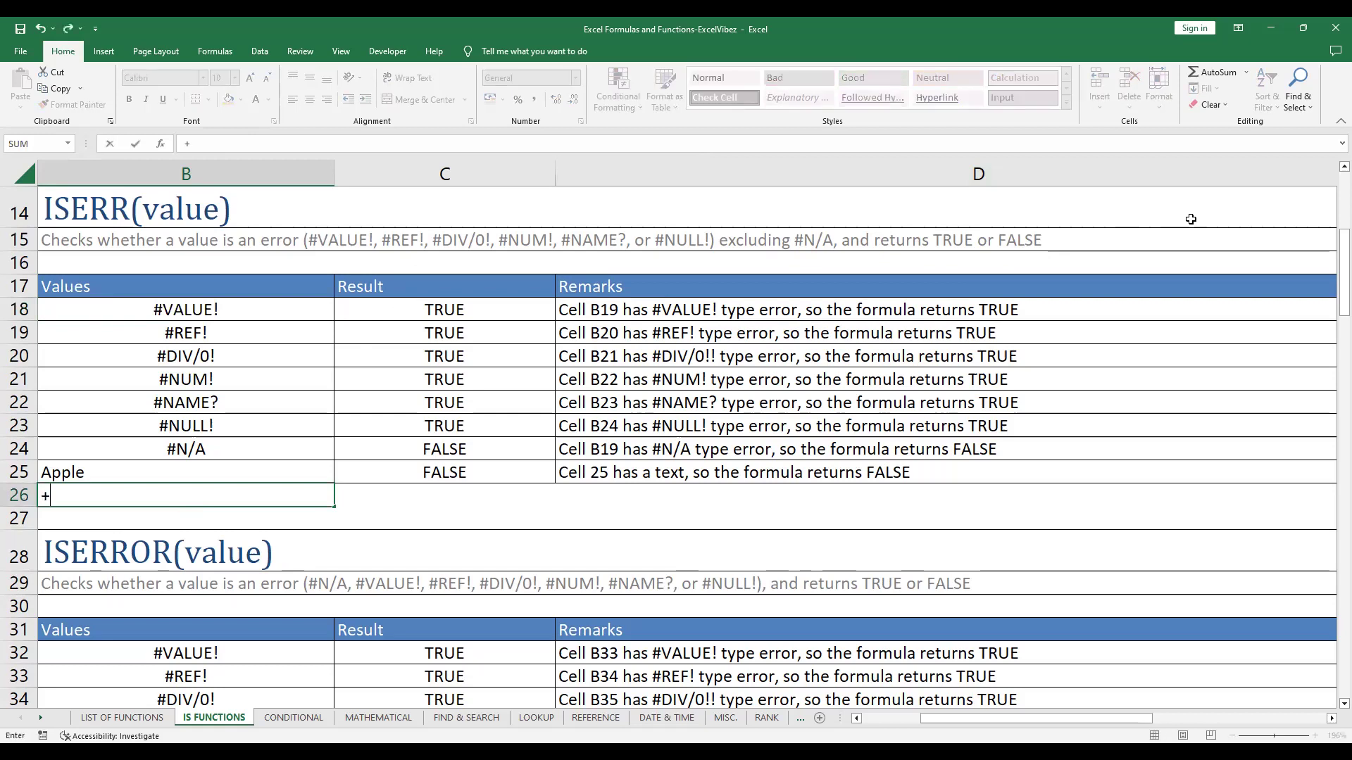
{"action": "type", "text": "="}
{"action": "type", "text": "2/0"}
{"action": "key", "text": "Return"}
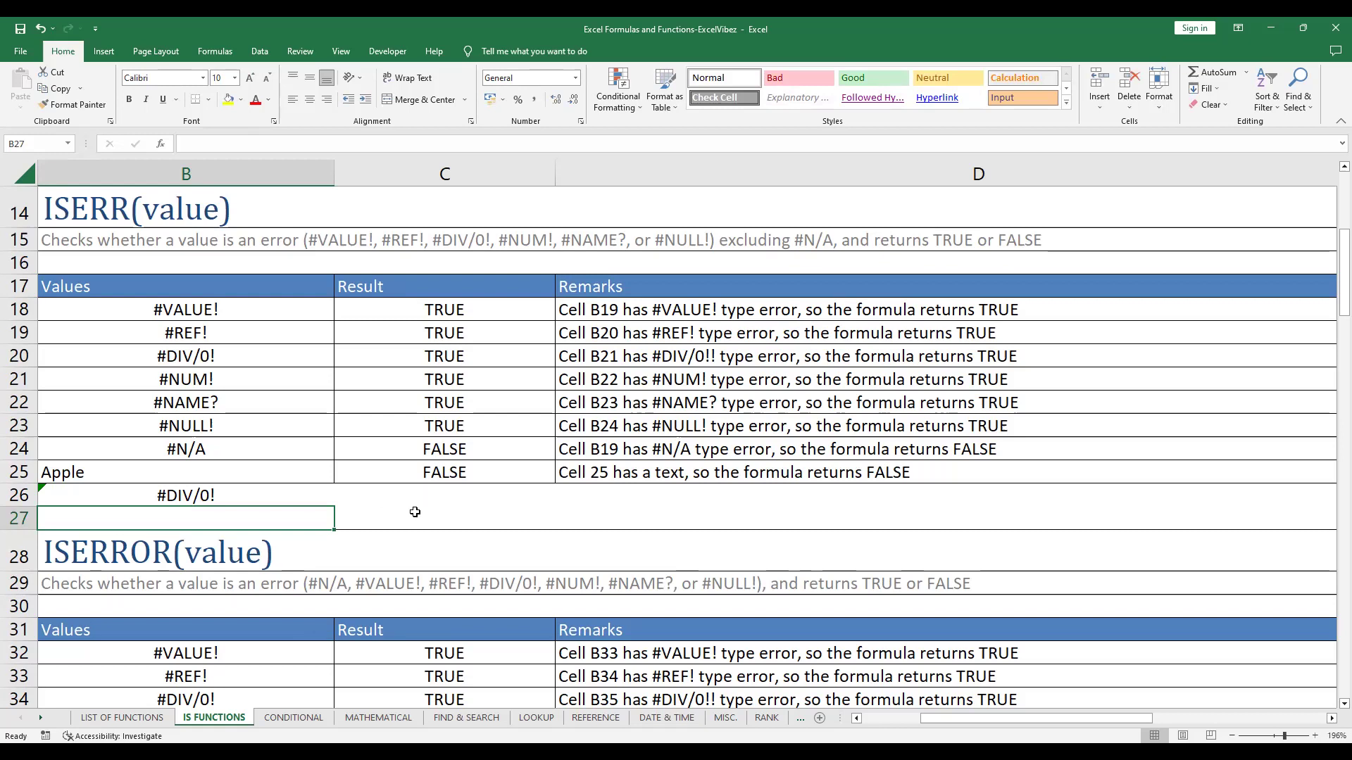
Enter the text Two in C27 and the number 2 in D27, then return to B27
{"action": "left_click", "coordinate": [512, 511]}
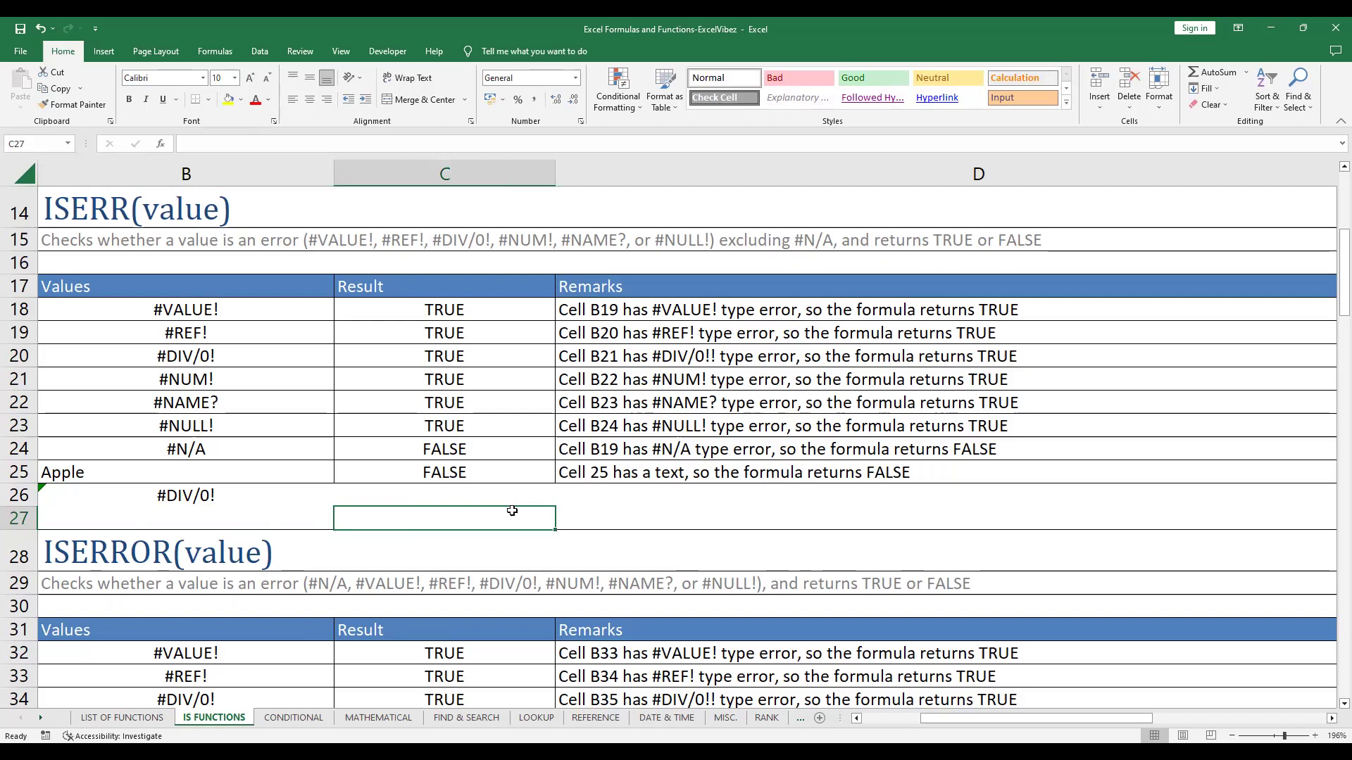
{"action": "type", "text": "Two"}
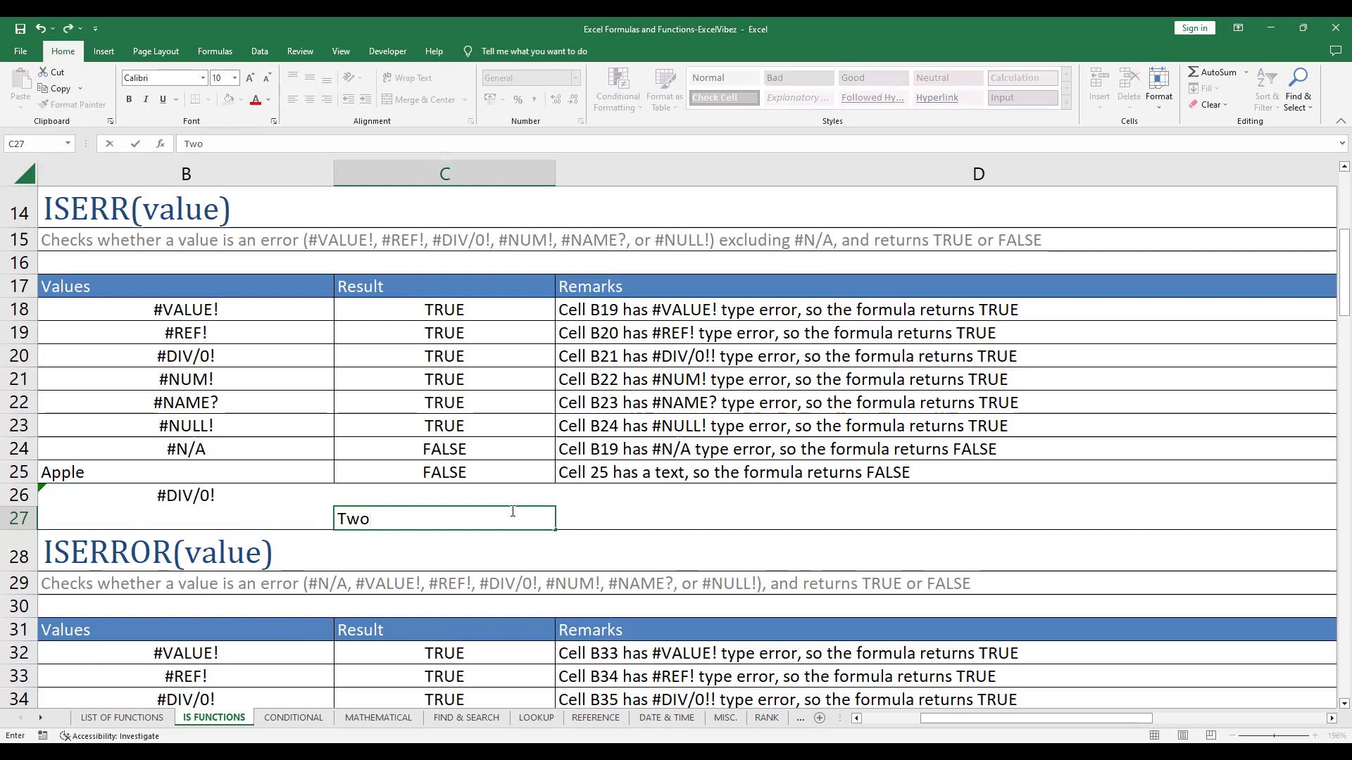
{"action": "left_click", "coordinate": [646, 514]}
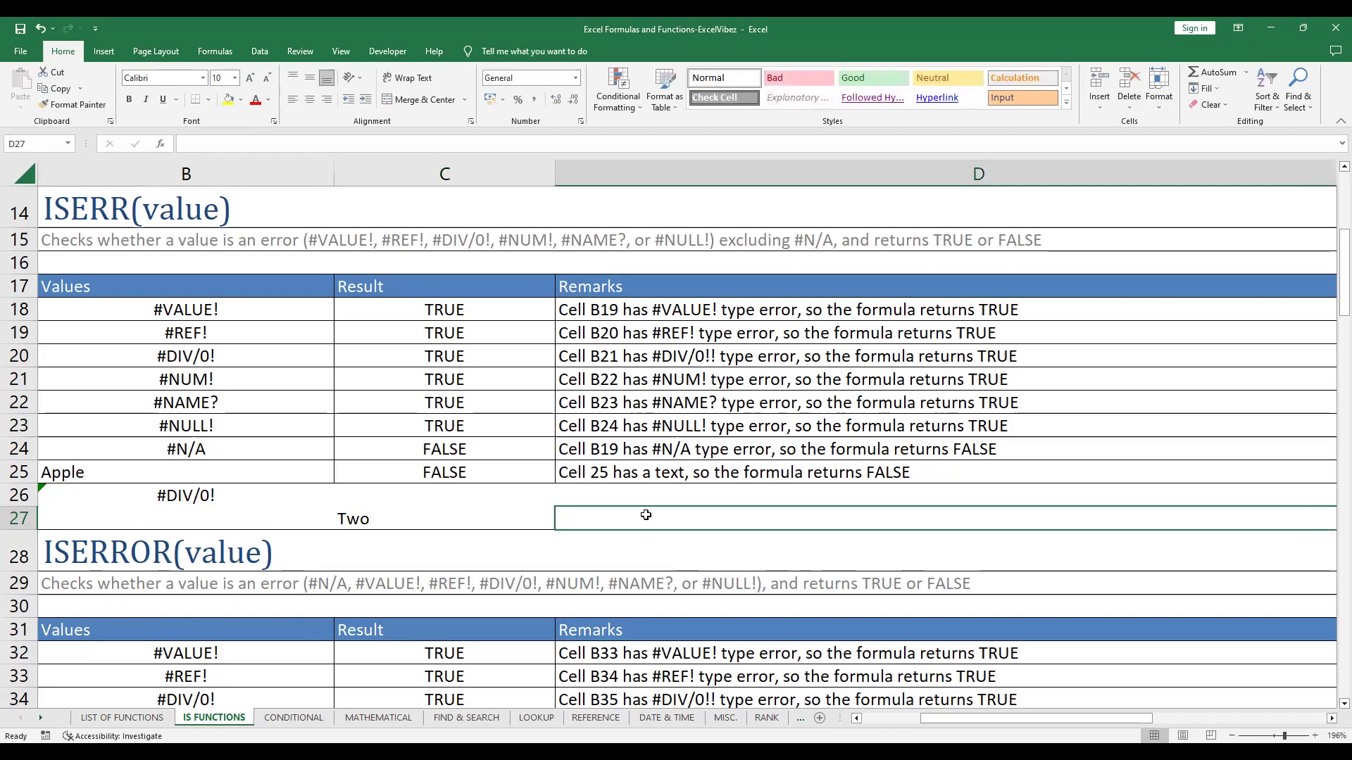
{"action": "scroll", "coordinate": [645, 515], "scroll_direction": "right", "scroll_amount": 3}
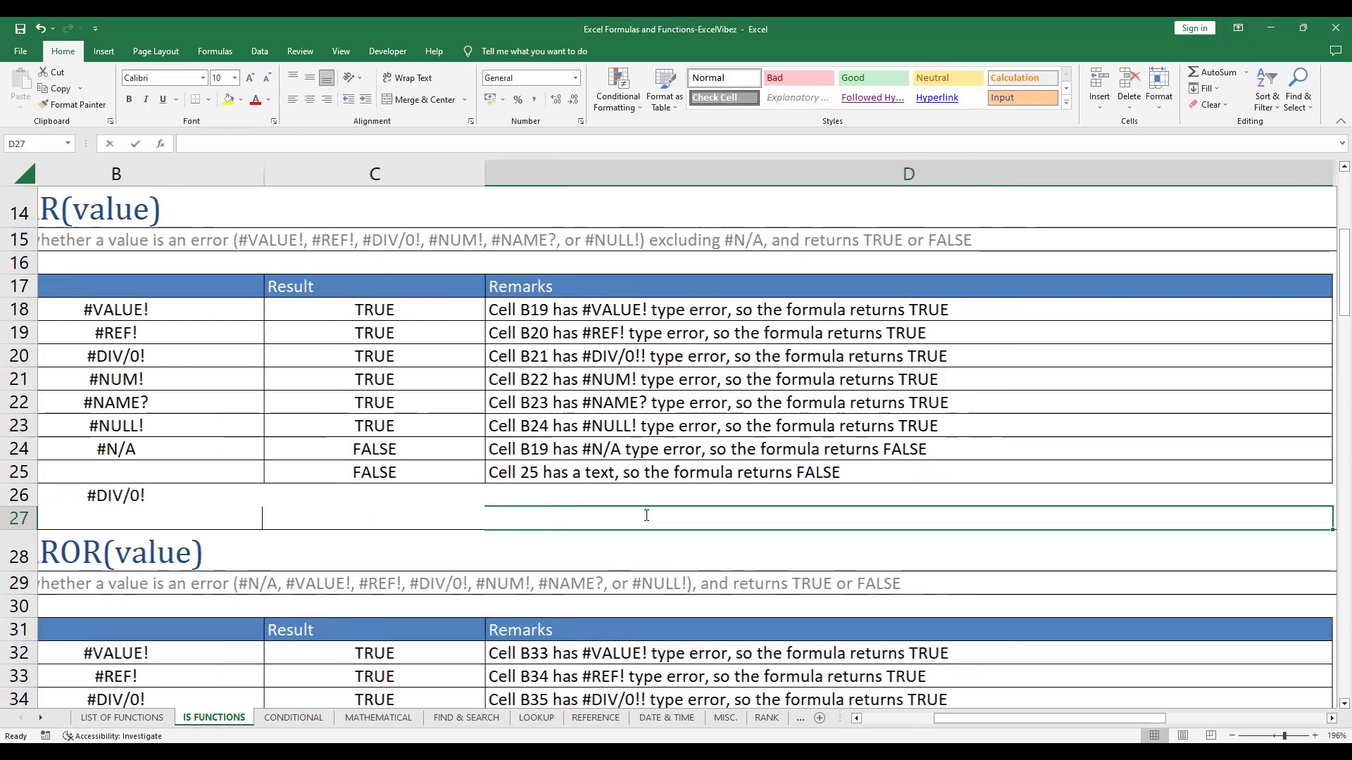
{"action": "scroll", "coordinate": [647, 515], "scroll_direction": "right", "scroll_amount": 1}
{"action": "type", "text": "2"}
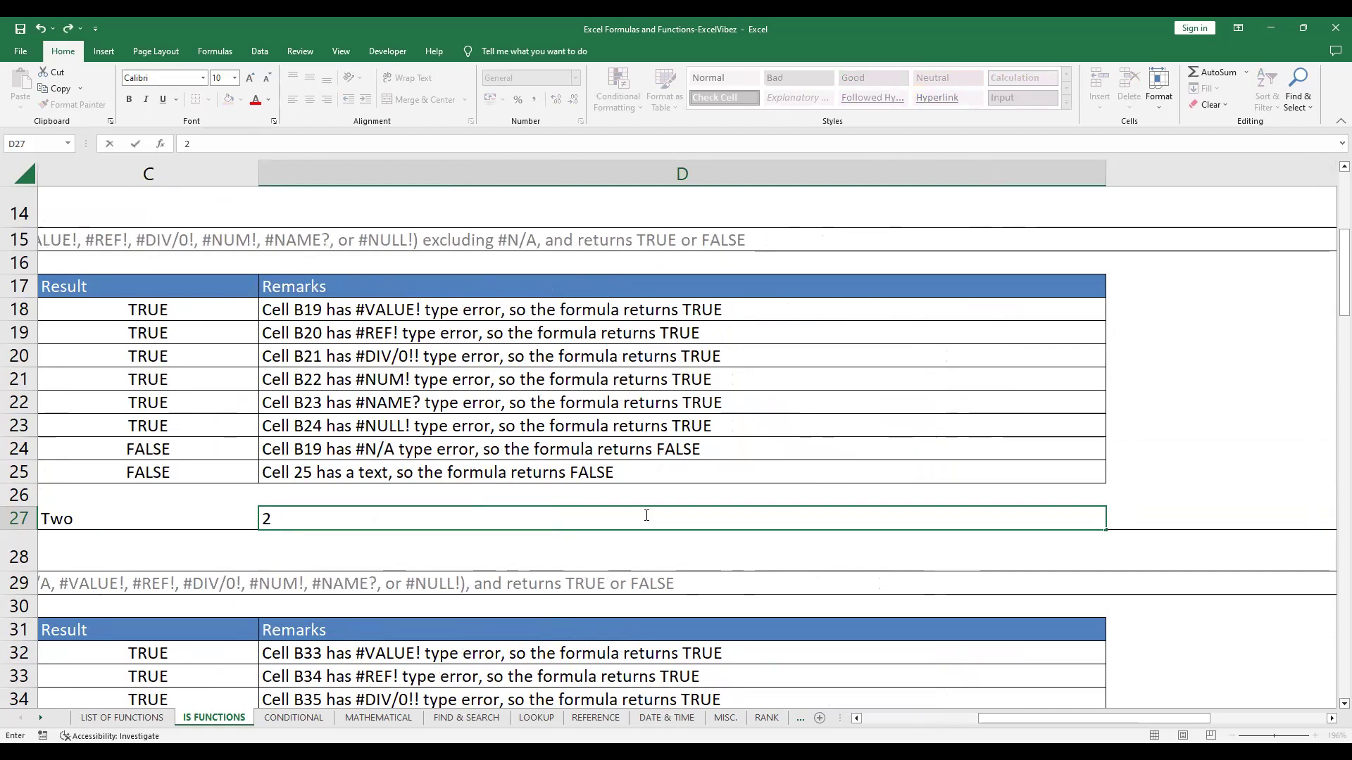
{"action": "left_click", "coordinate": [184, 519]}
{"action": "key", "text": "Left"}
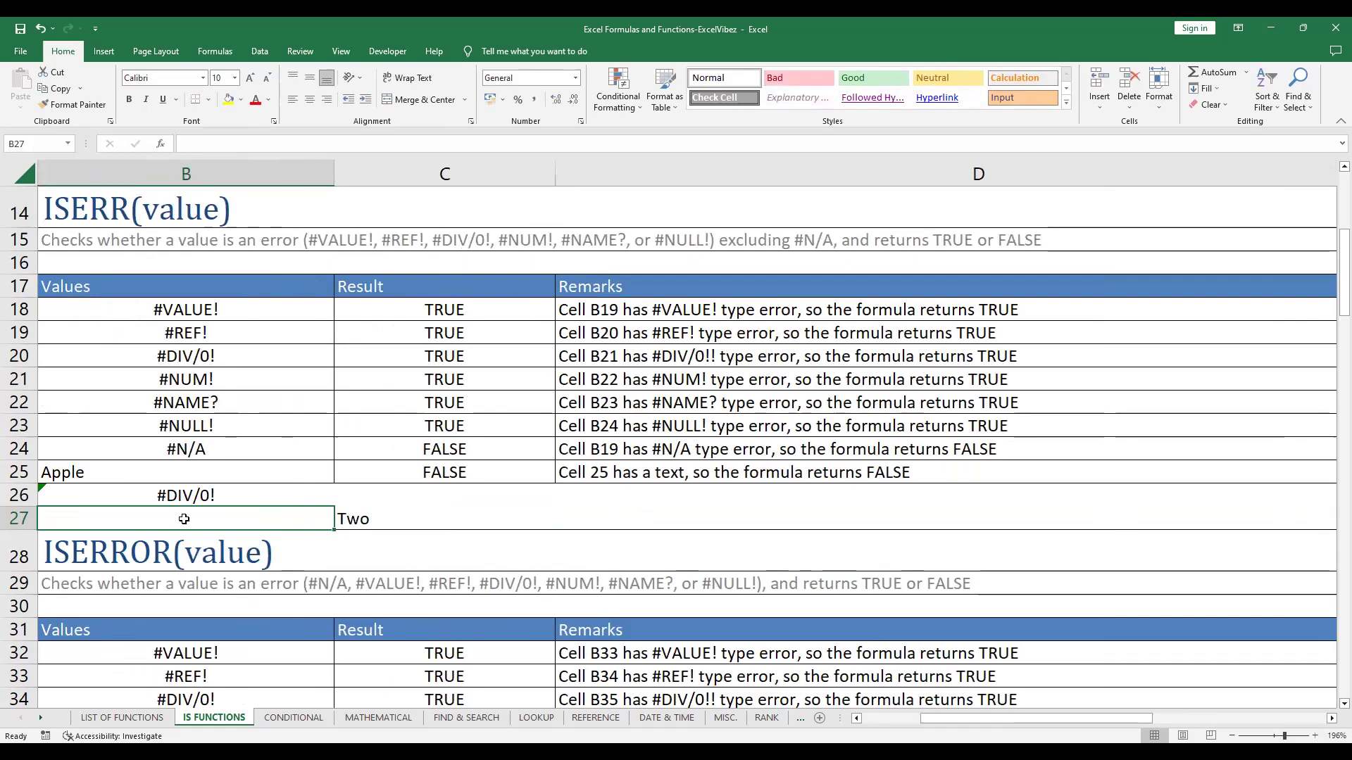
Enter =C27+D27 in B27, which returns #VALUE! because C27 holds text
{"action": "type", "text": "="}
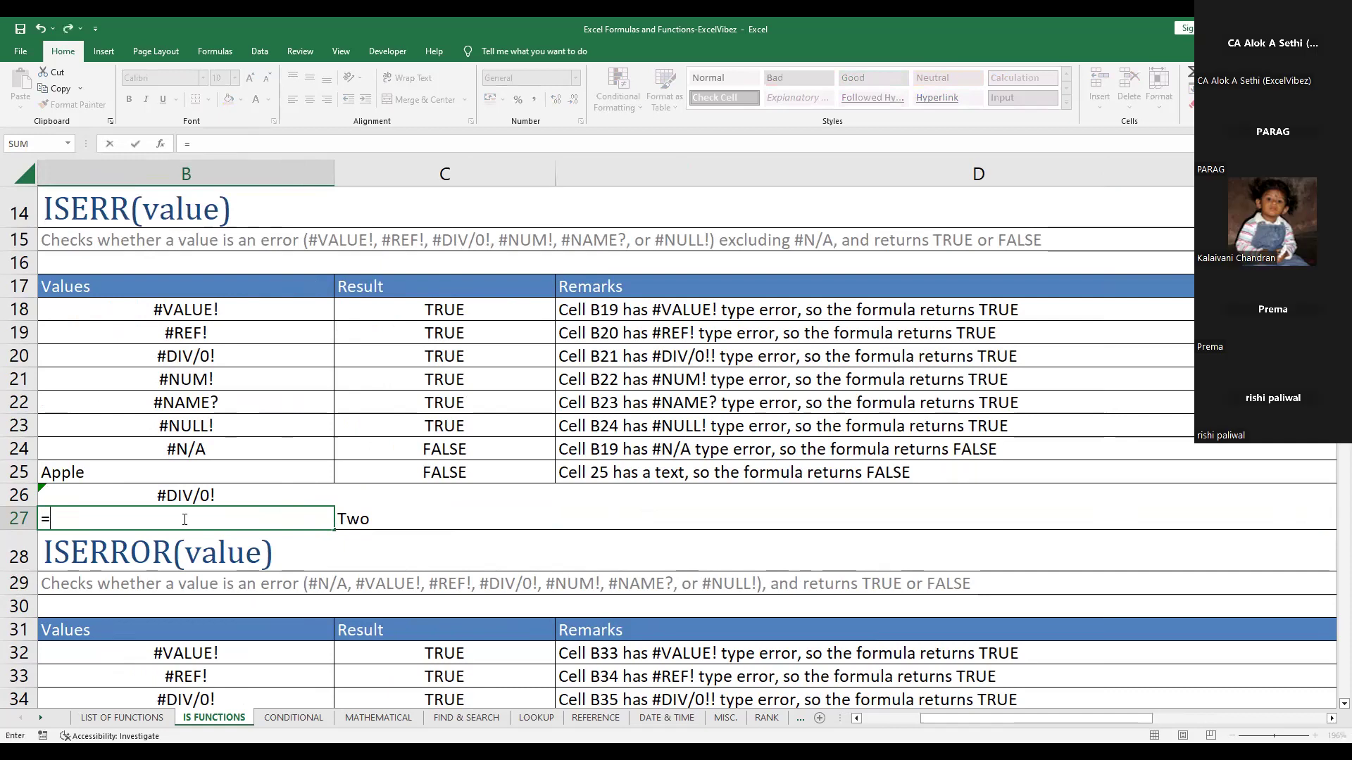
{"action": "type", "text": "c27+"}
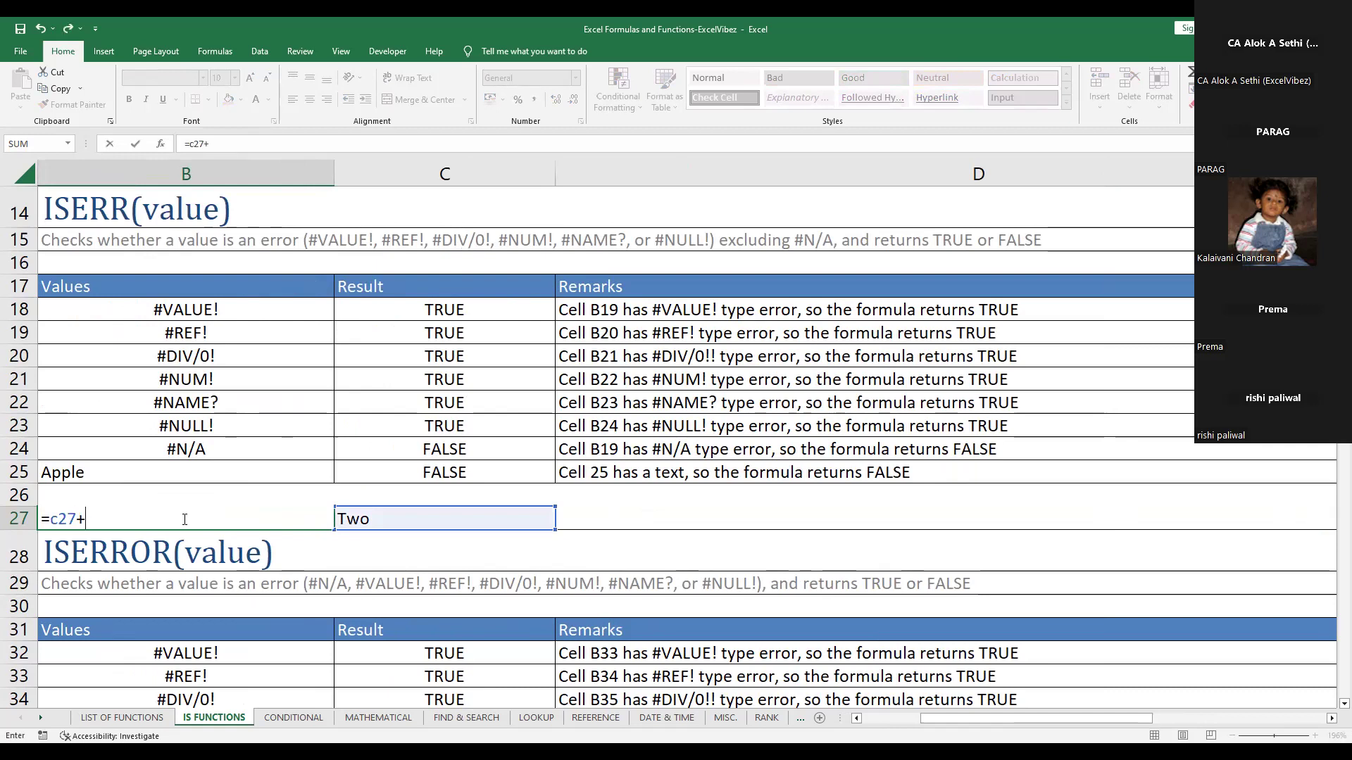
{"action": "type", "text": "d27"}
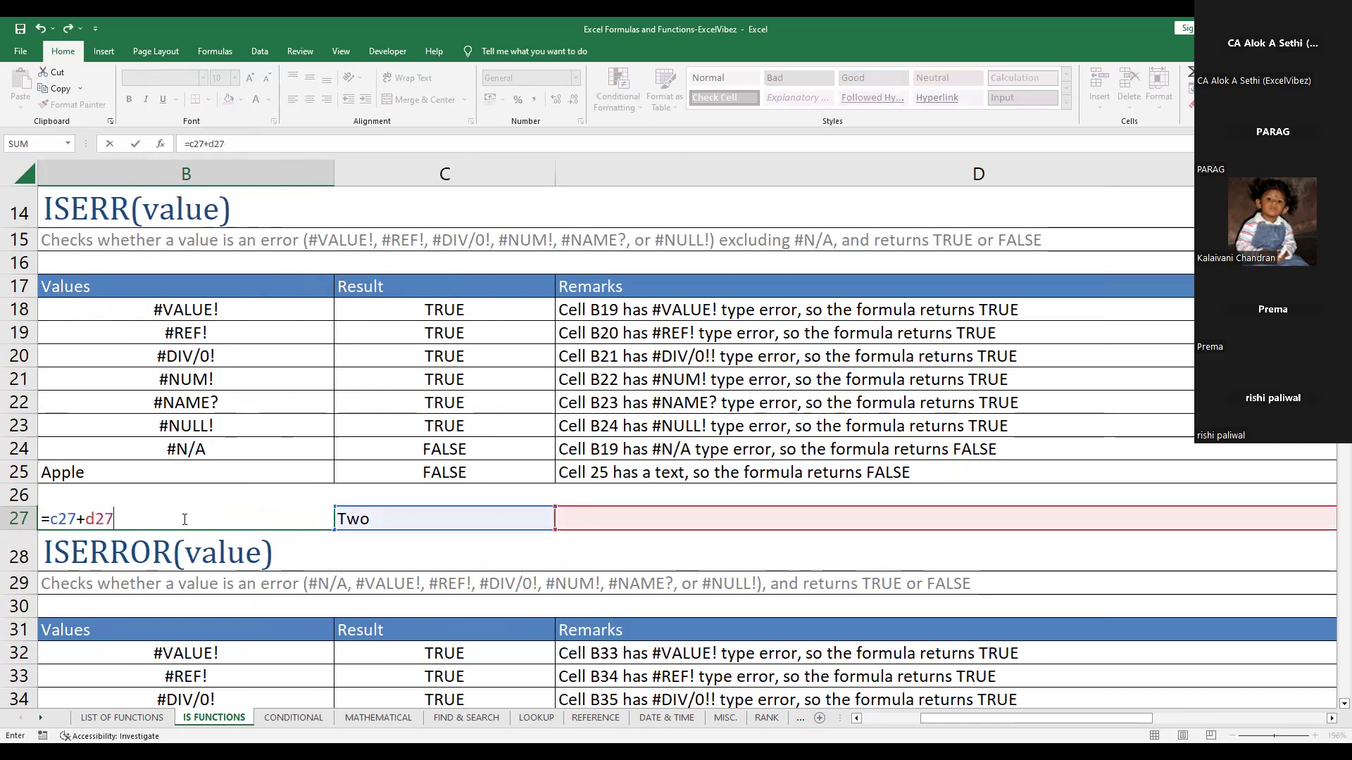
{"action": "key", "text": "Return"}
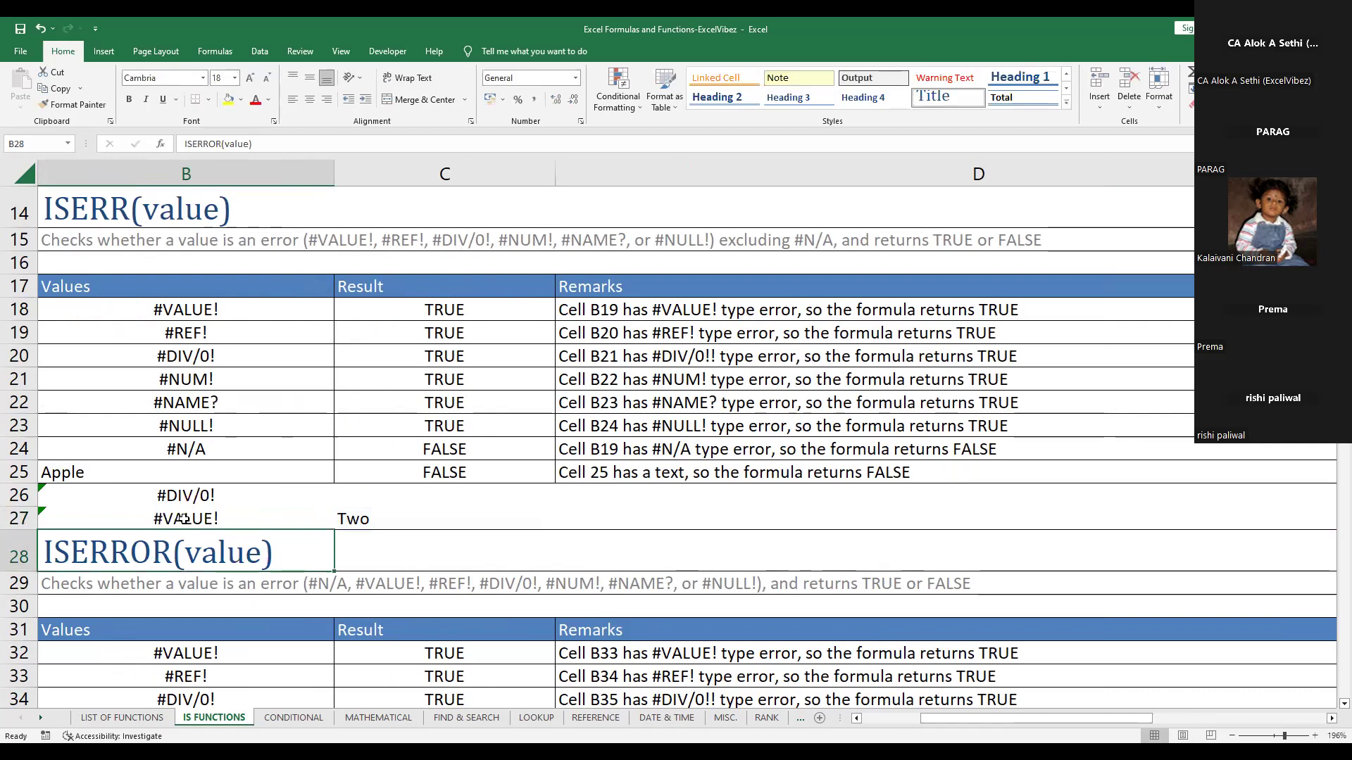
{"action": "left_click", "coordinate": [266, 523]}
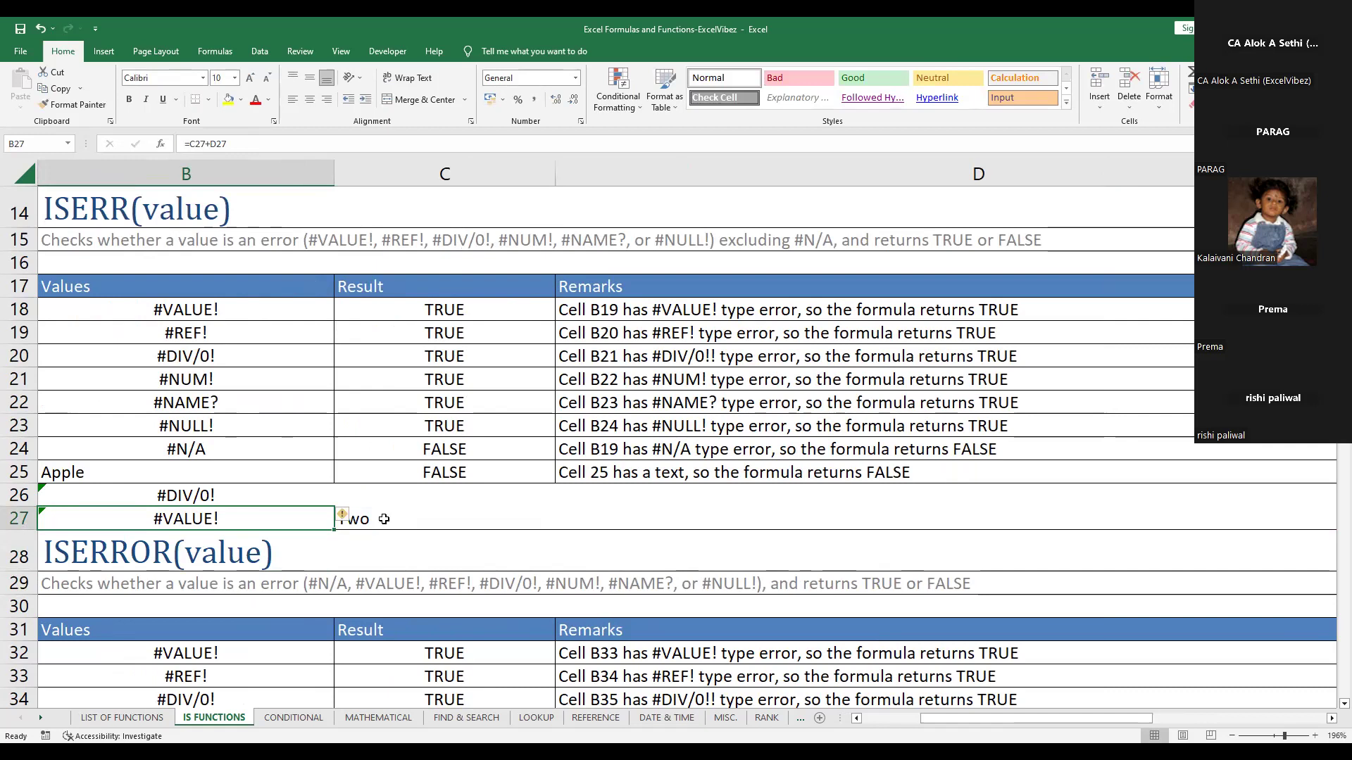
{"action": "left_click", "coordinate": [383, 519]}
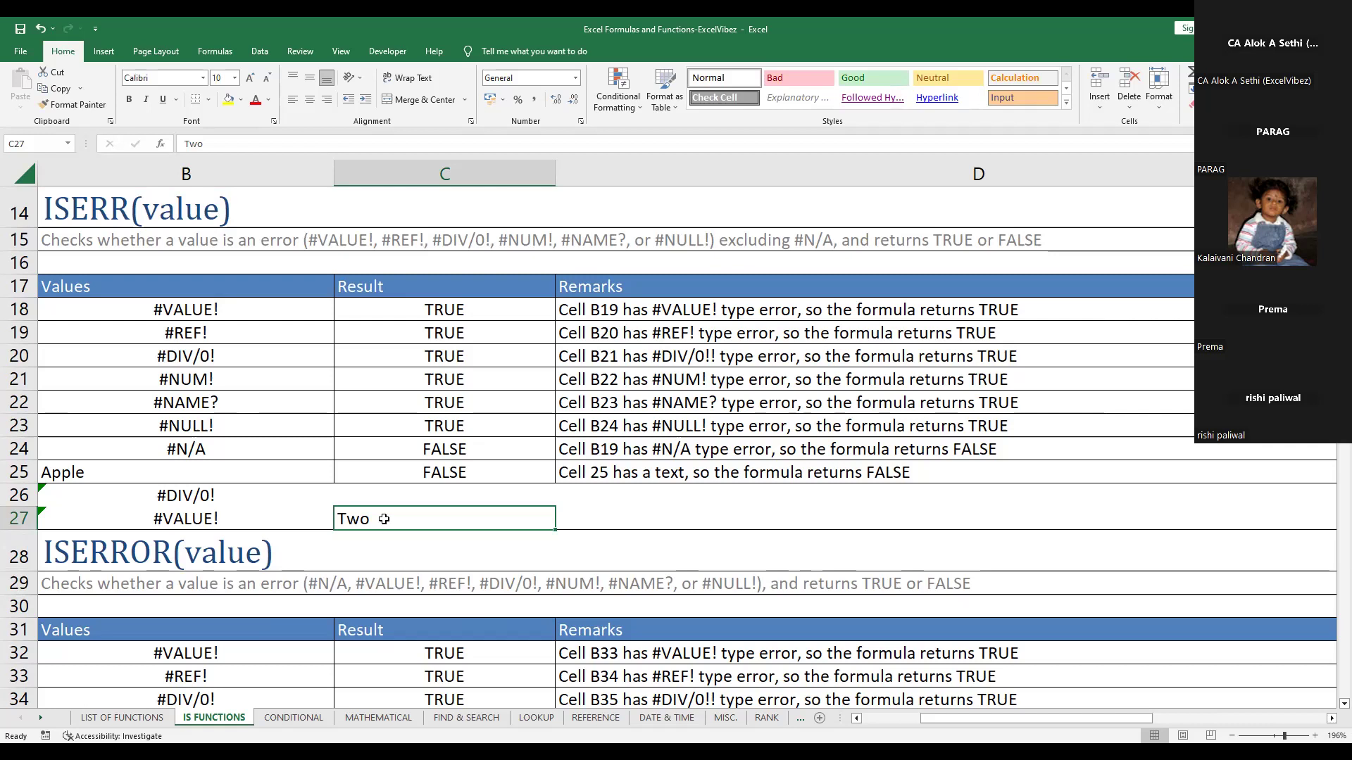
Change C27 to 2, then delete the Result column so B27 shows #REF!
{"action": "type", "text": "2"}
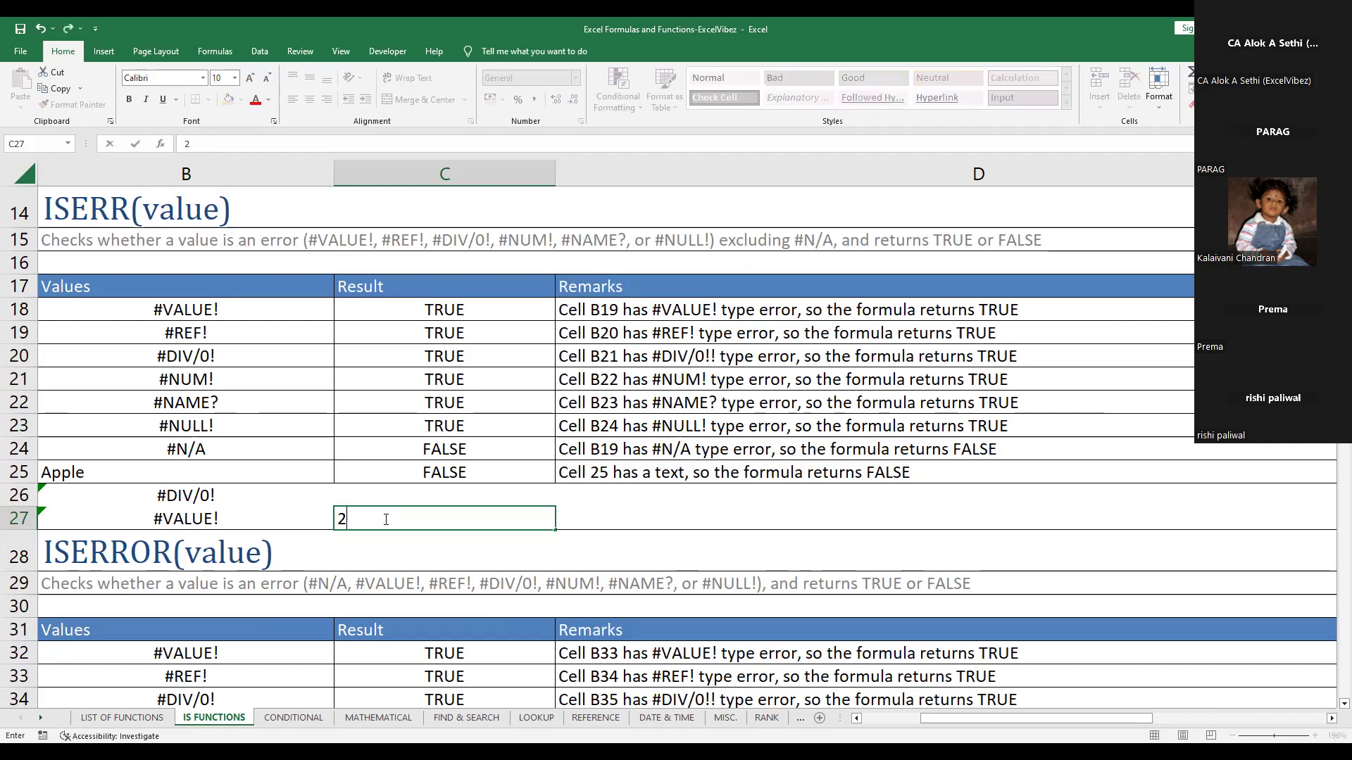
{"action": "key", "text": "Return"}
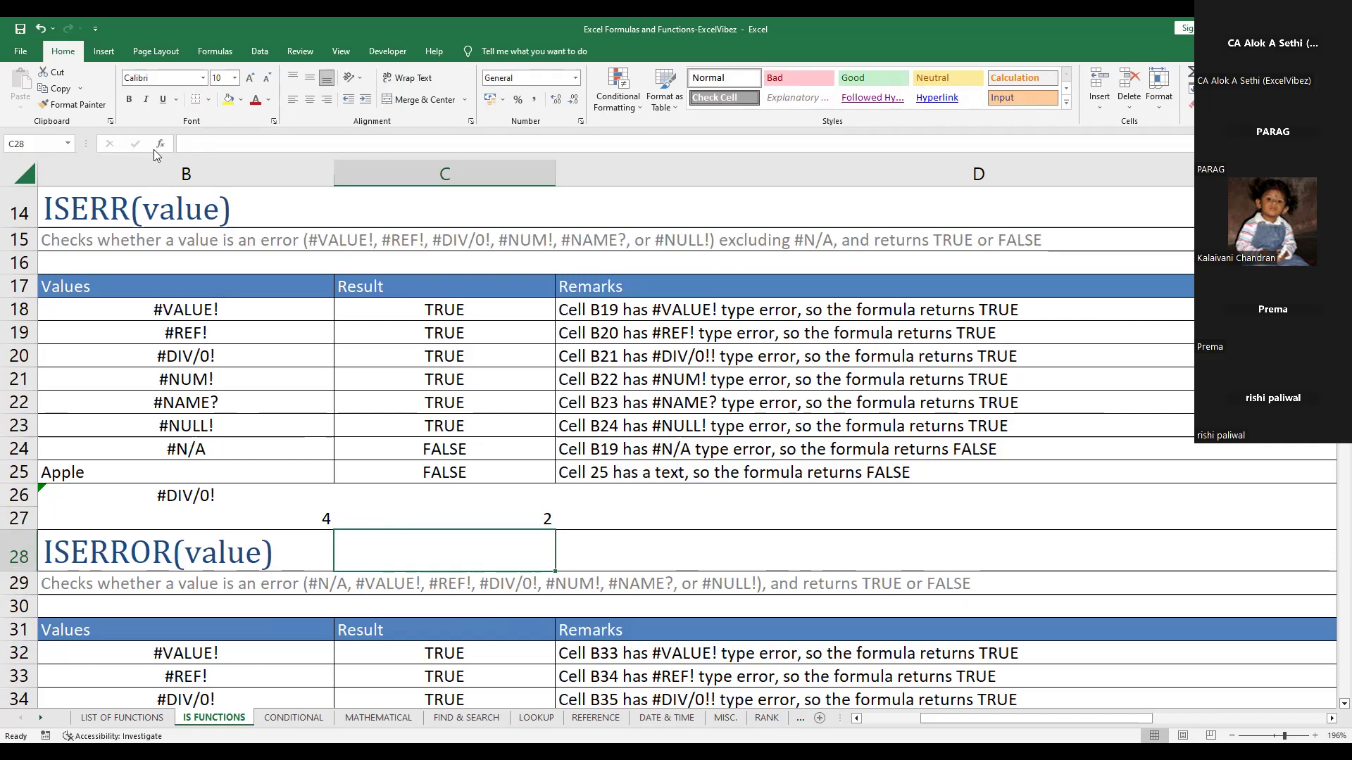
{"action": "left_click", "coordinate": [195, 142]}
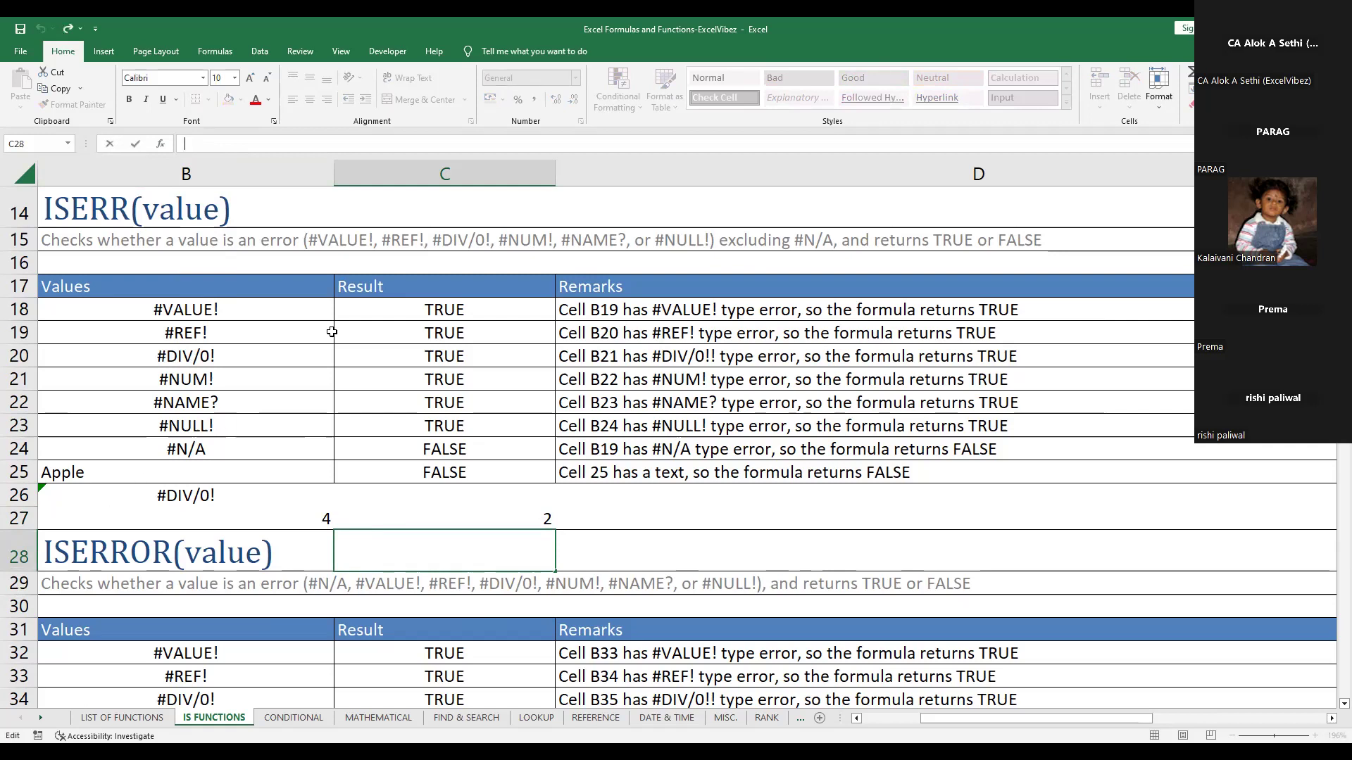
{"action": "left_click", "coordinate": [425, 172]}
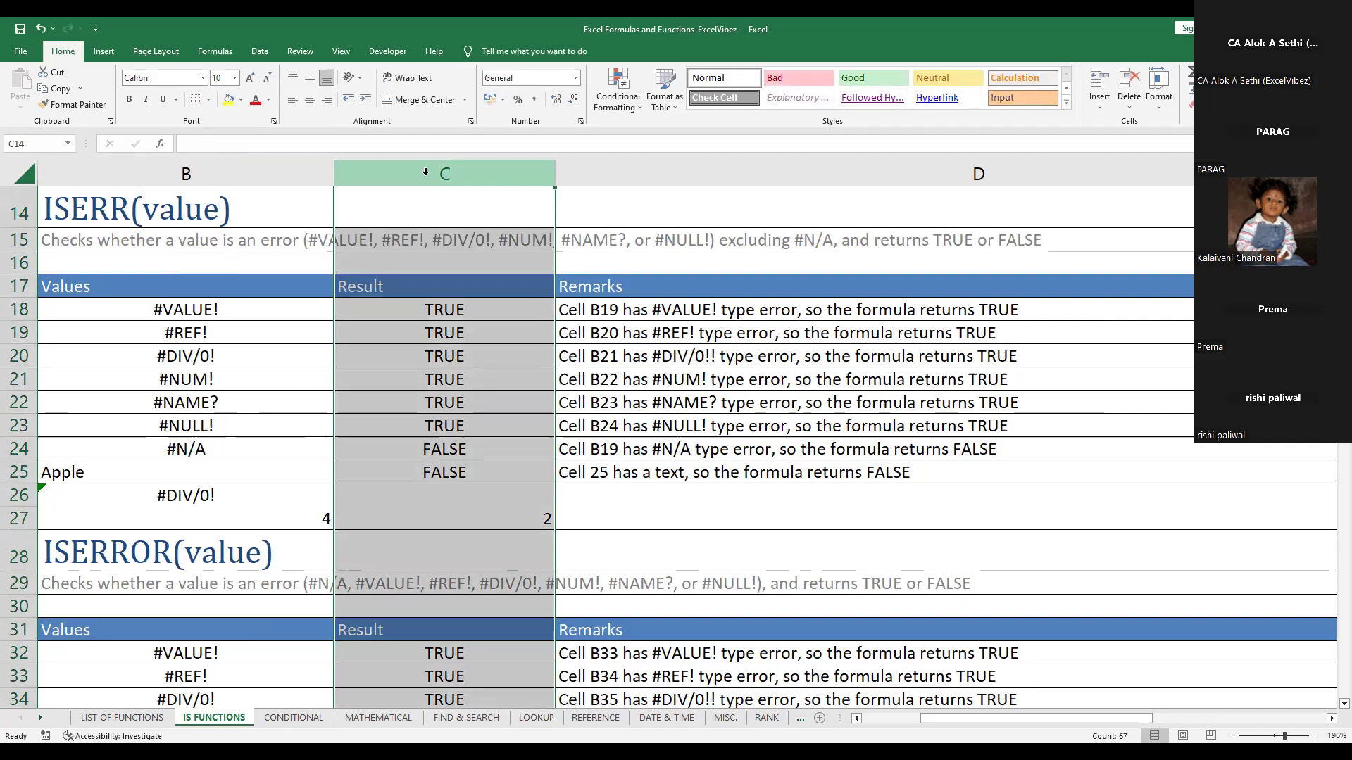
{"action": "key", "text": "ctrl+minus"}
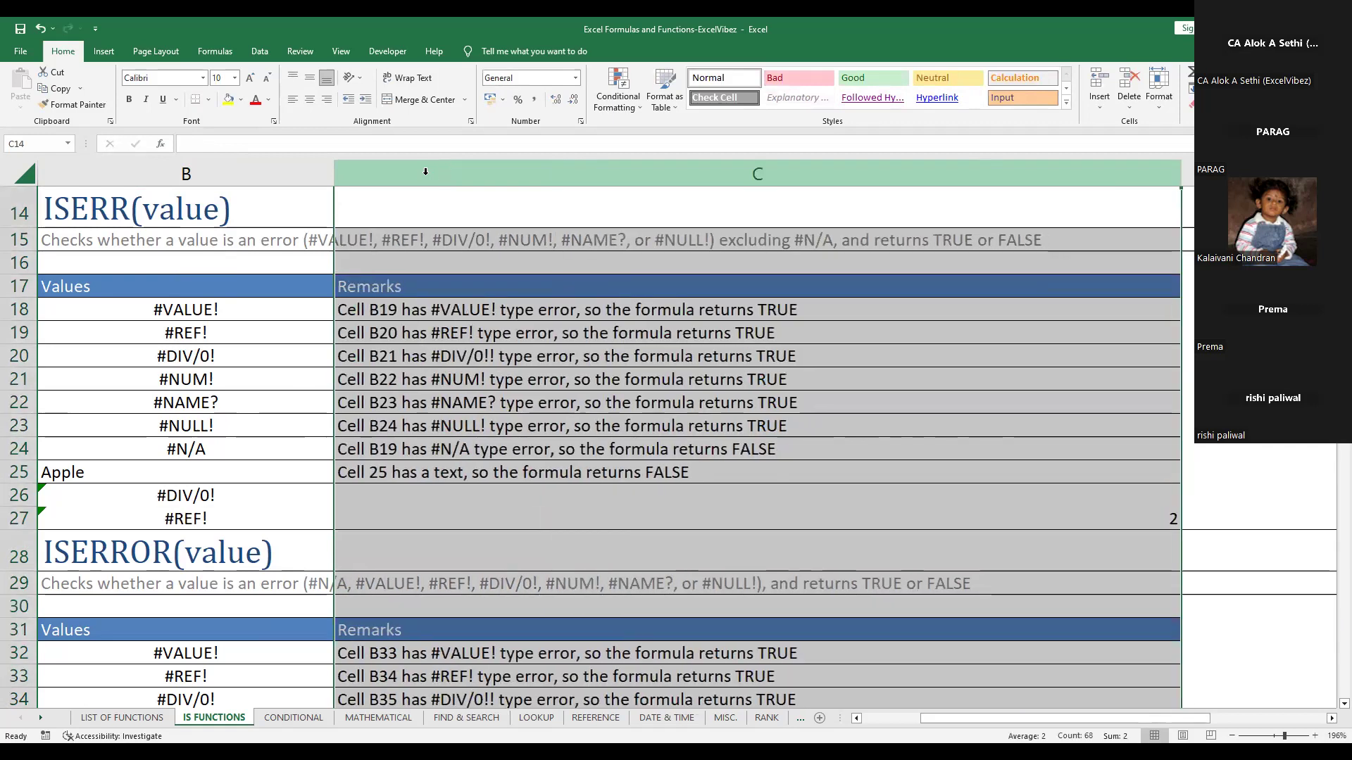
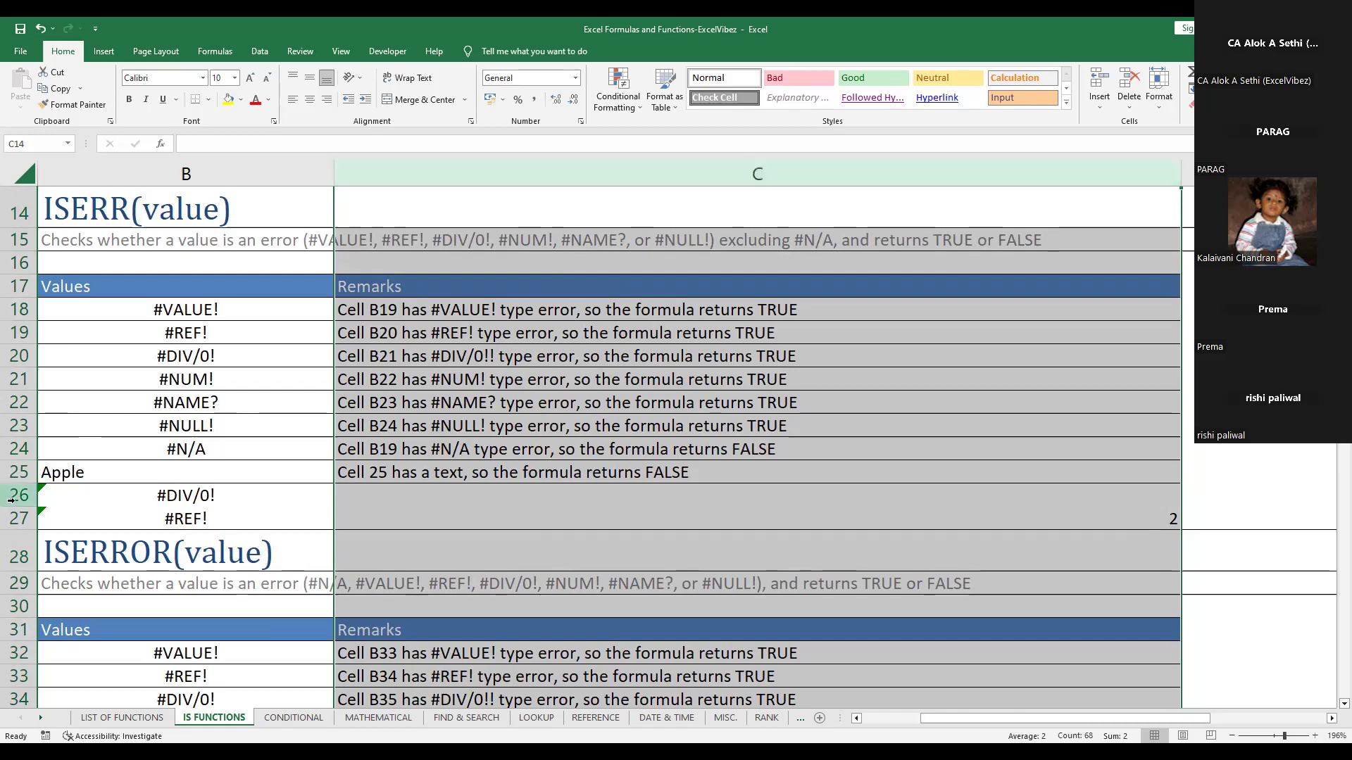
Inspect B27's =#REF!+C27 formula, then undo the column C deletion so B27 shows 4 again
{"action": "left_click", "coordinate": [210, 522]}
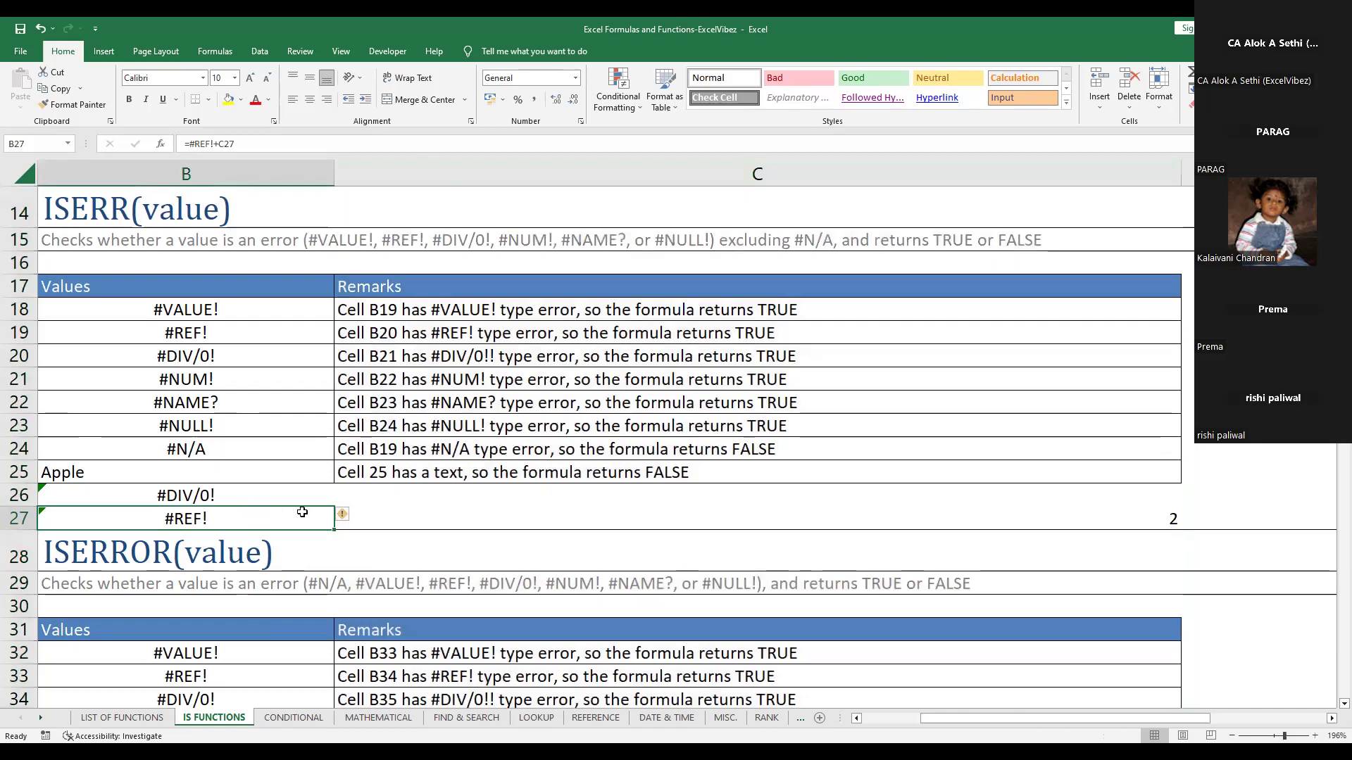
{"action": "left_click", "coordinate": [351, 516]}
{"action": "left_click", "coordinate": [266, 517]}
{"action": "double_click", "coordinate": [267, 518]}
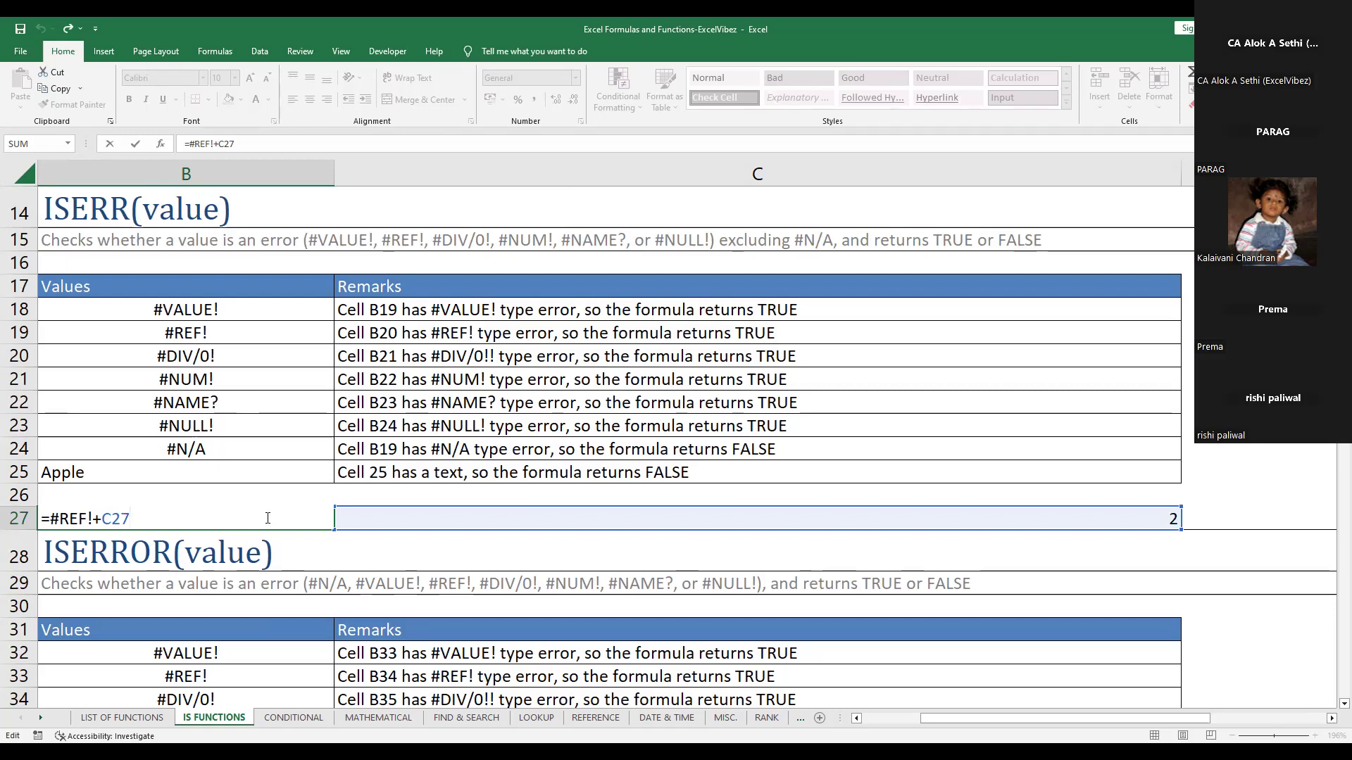
{"action": "key", "text": "ctrl+Return"}
{"action": "key", "text": "ctrl+z"}
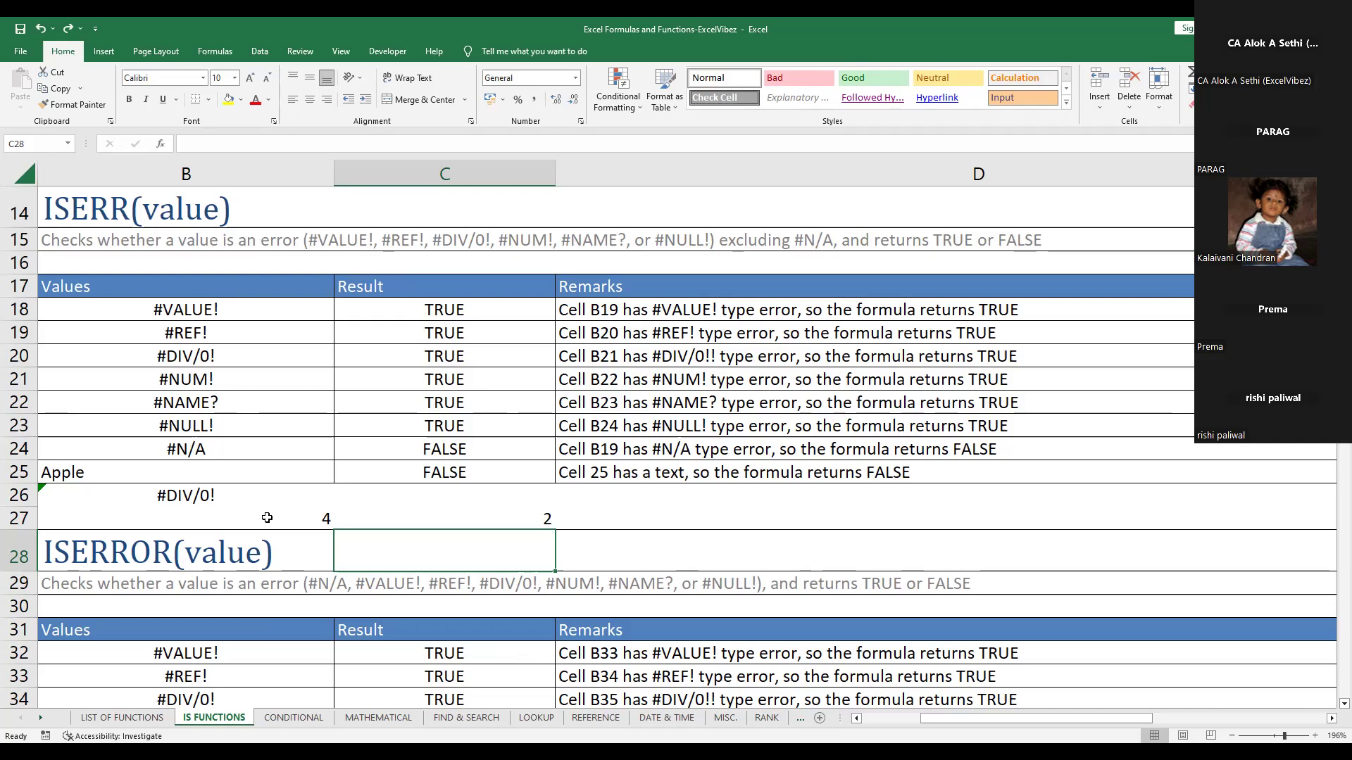
Append +a to B27's formula, making =C27+D27+a so it returns #NAME?
{"action": "left_click", "coordinate": [267, 518]}
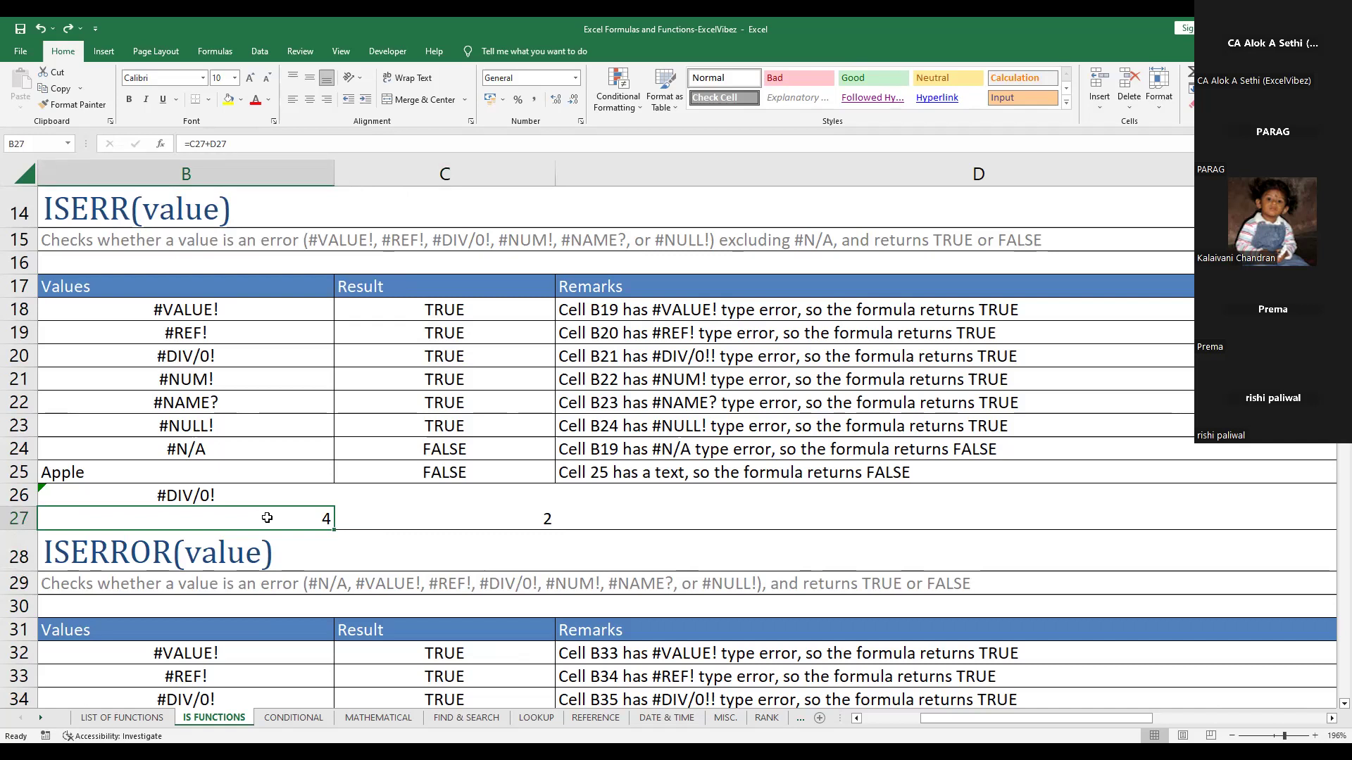
{"action": "double_click", "coordinate": [267, 517]}
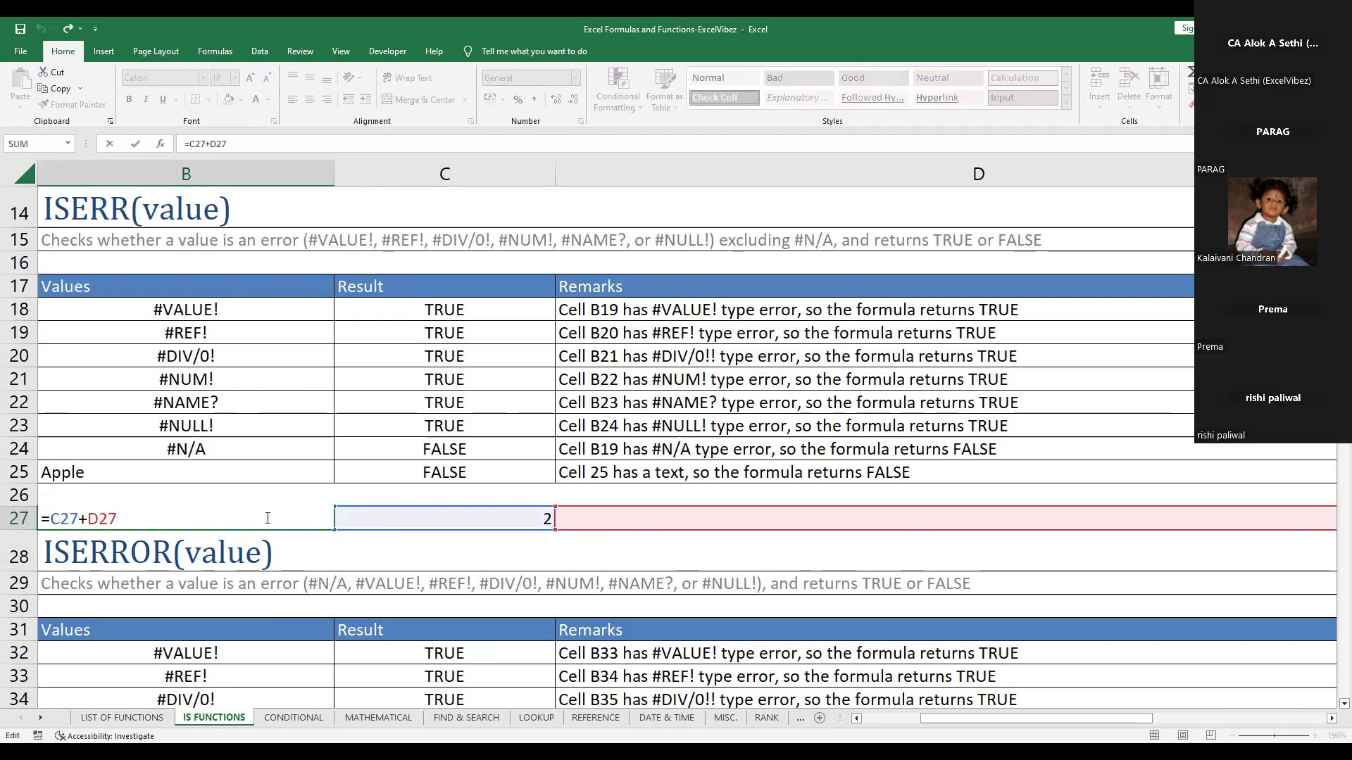
{"action": "type", "text": "+"}
{"action": "type", "text": "a"}
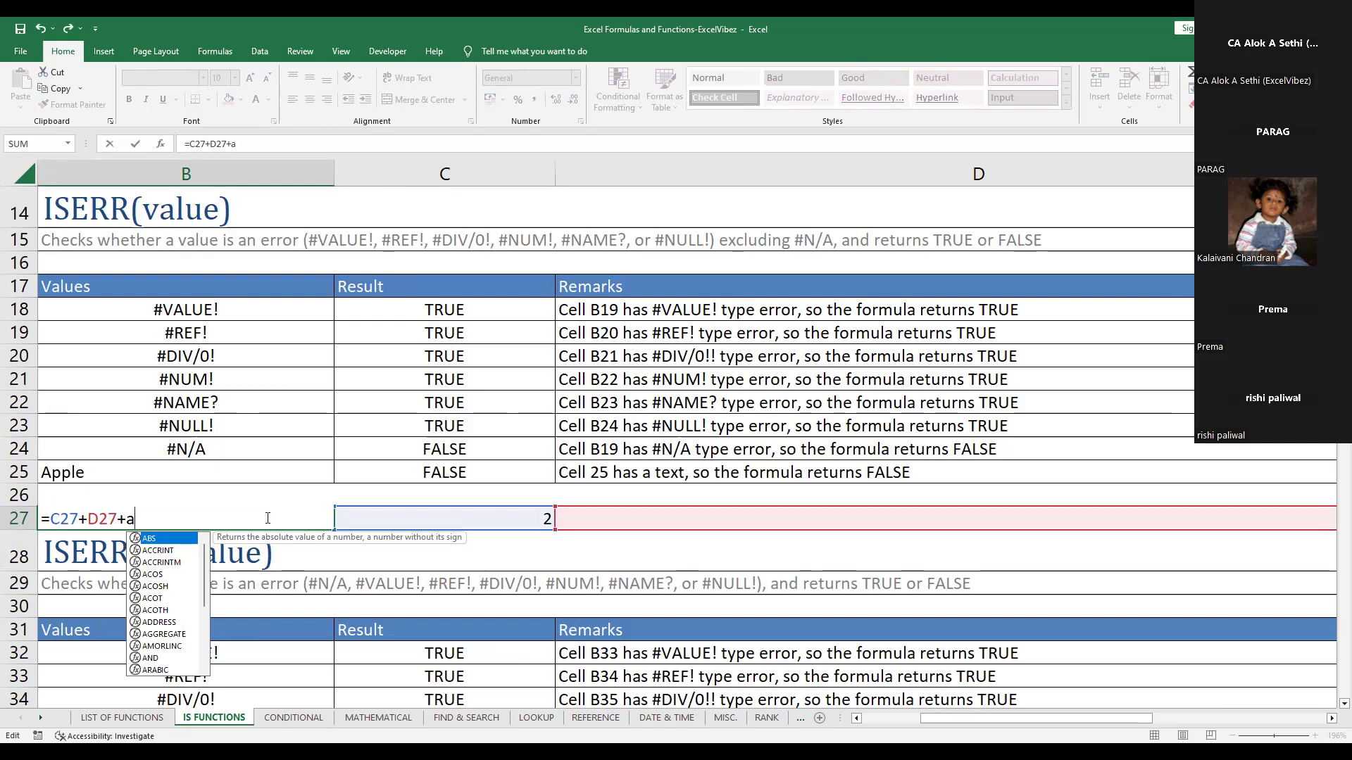
{"action": "key", "text": "Return"}
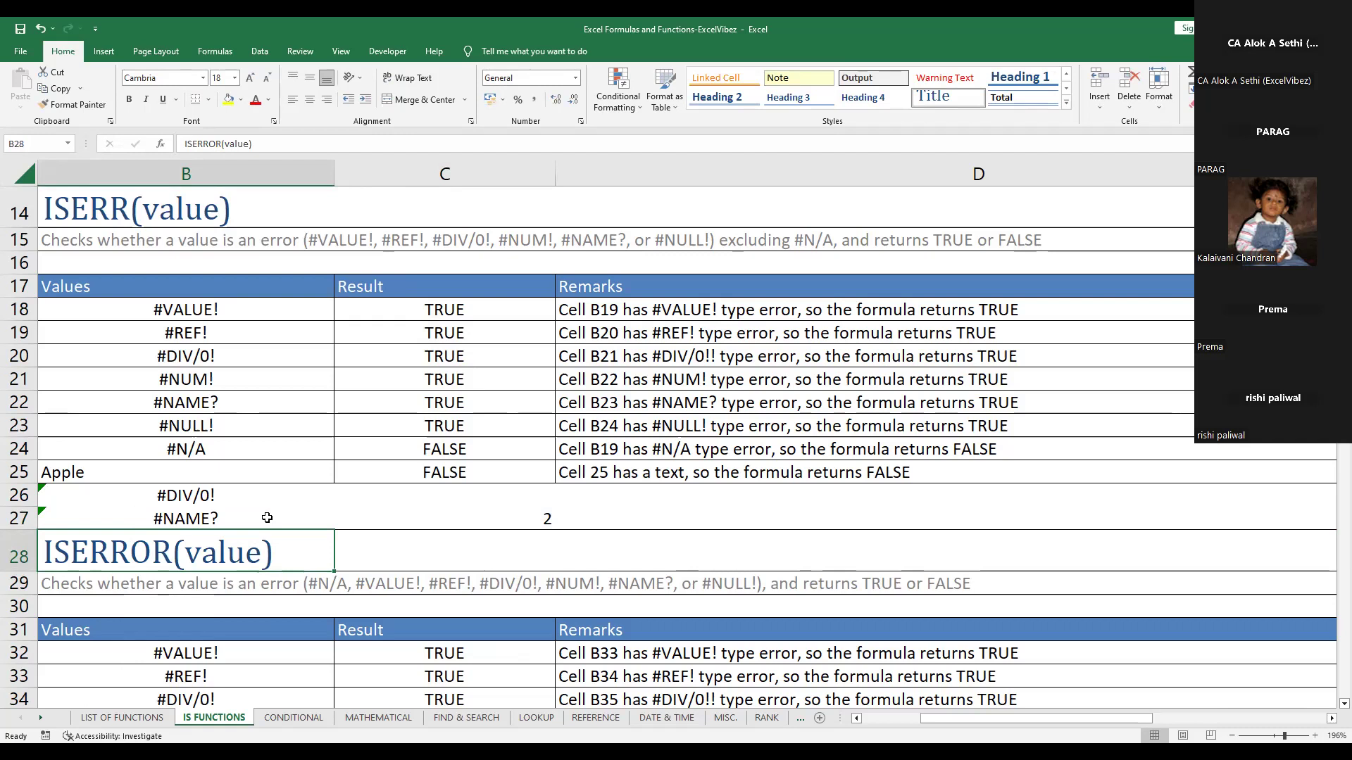
Quote the a in B27's formula, giving =C27+D27+"a" and a #VALUE! result, then reopen it for editing
{"action": "left_click", "coordinate": [268, 519]}
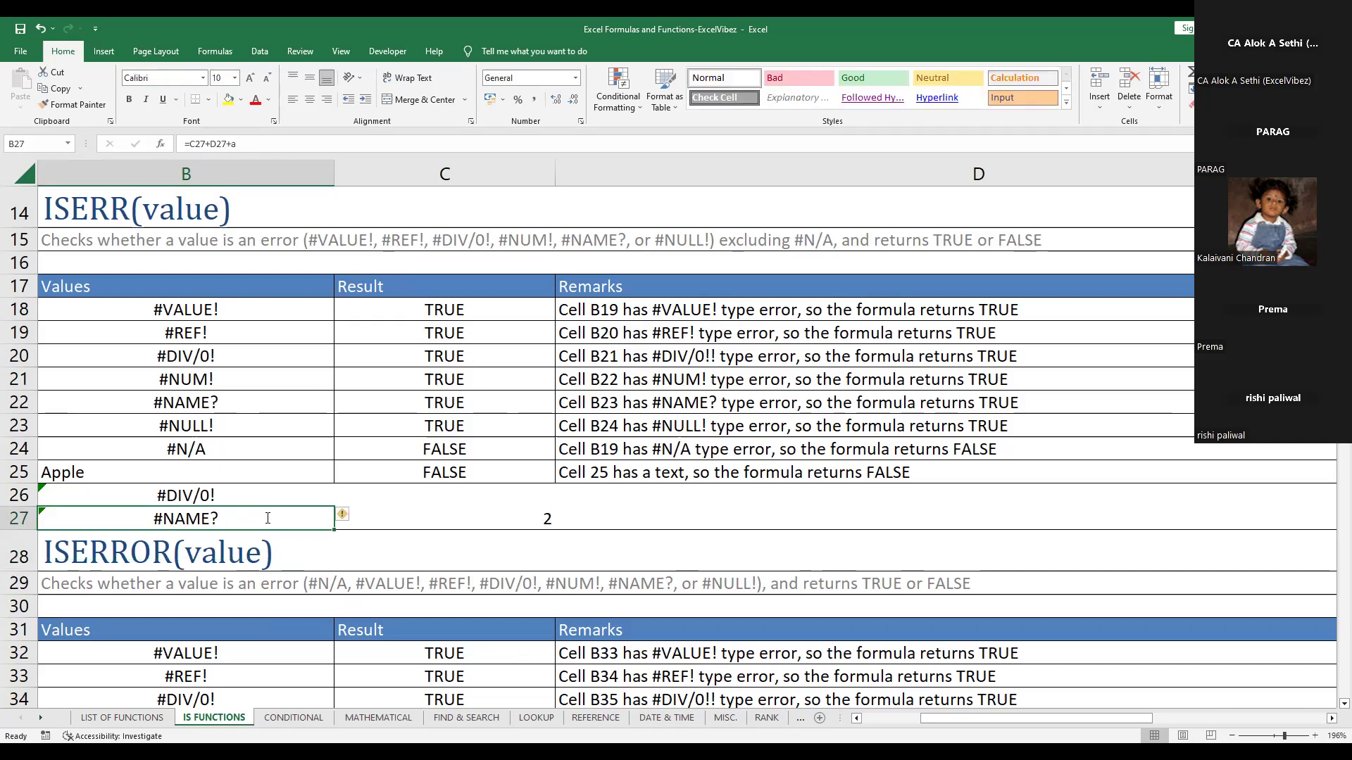
{"action": "double_click", "coordinate": [268, 518]}
{"action": "key", "text": "Left"}
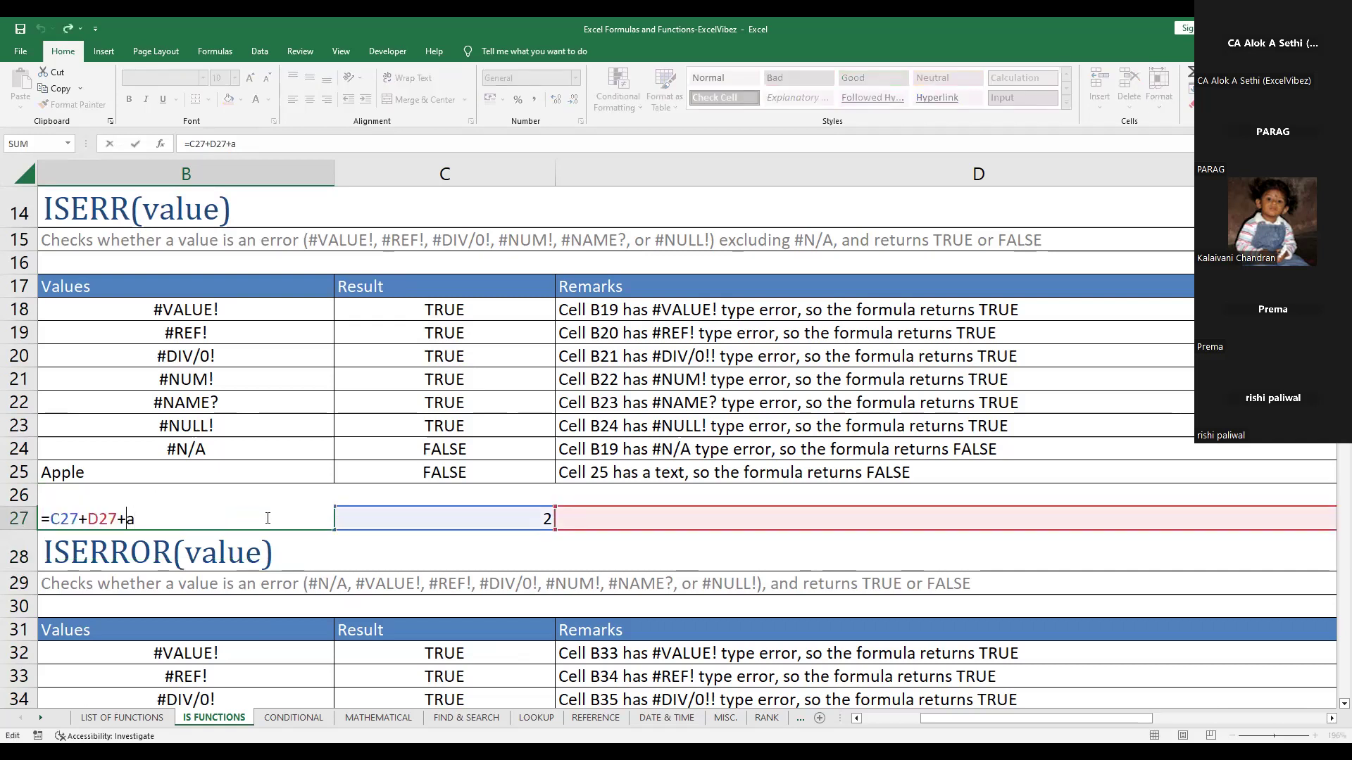
{"action": "type", "text": "\"a"}
{"action": "type", "text": "\""}
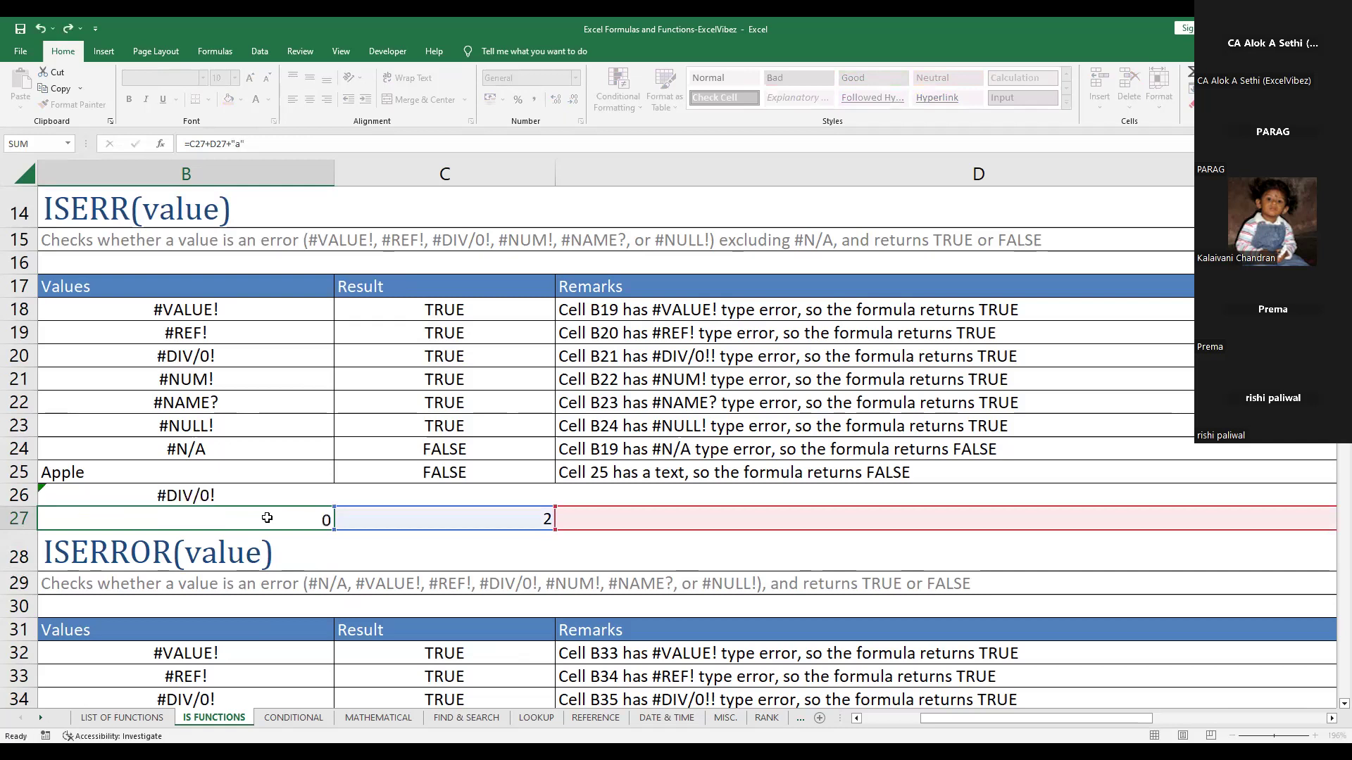
{"action": "key", "text": "Return"}
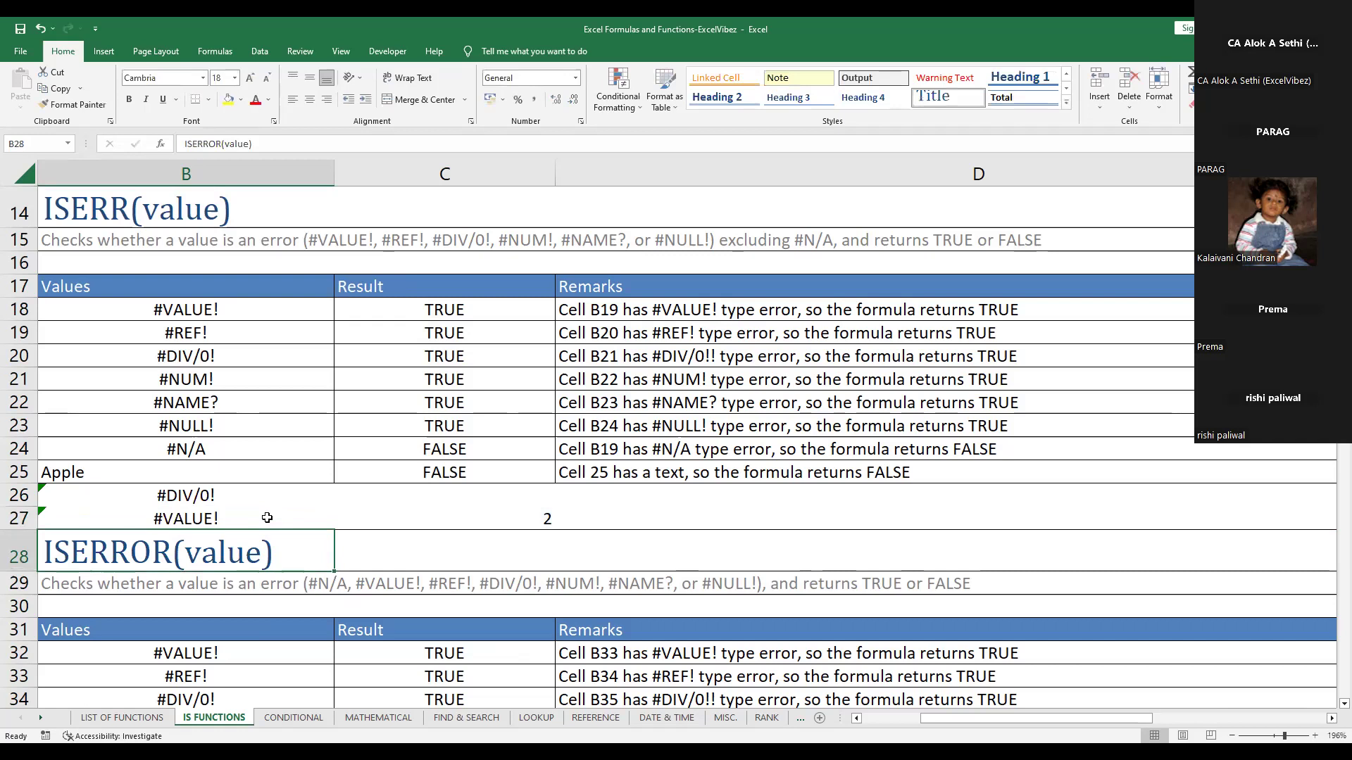
{"action": "left_click", "coordinate": [267, 518]}
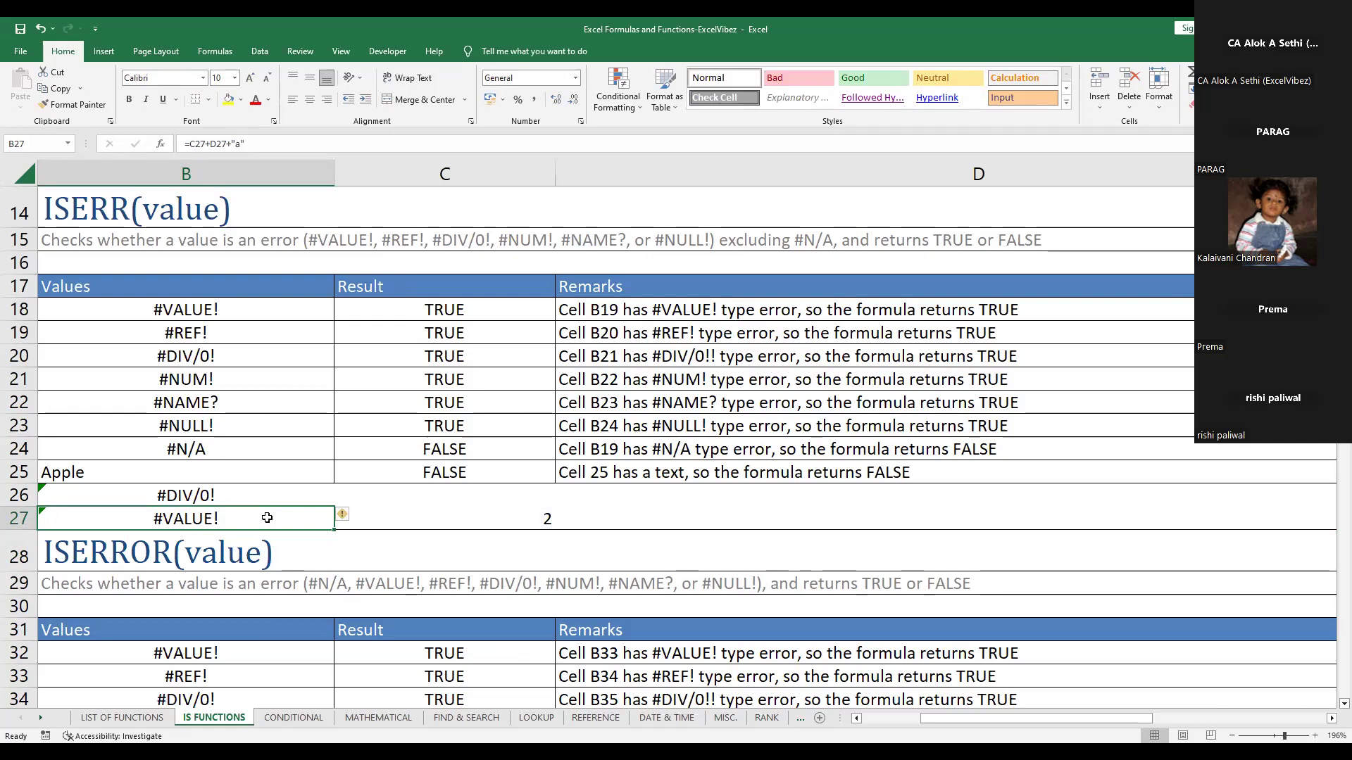
{"action": "double_click", "coordinate": [268, 519]}
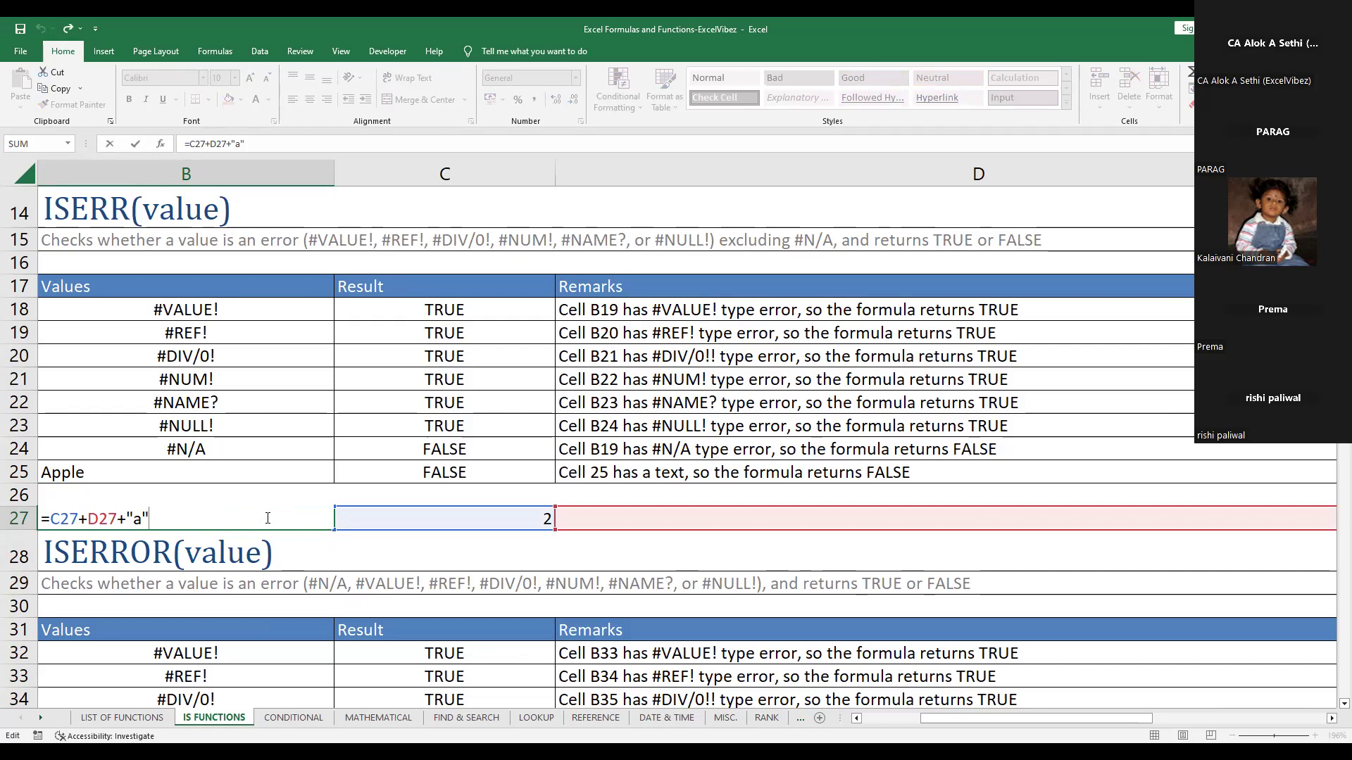
Replace the + before "a" with &, making =C27+D27&"a" so B27 shows 4a
{"action": "key", "text": "Left"}
{"action": "key", "text": "Left"}
{"action": "type", "text": "&"}
{"action": "key", "text": "Delete"}
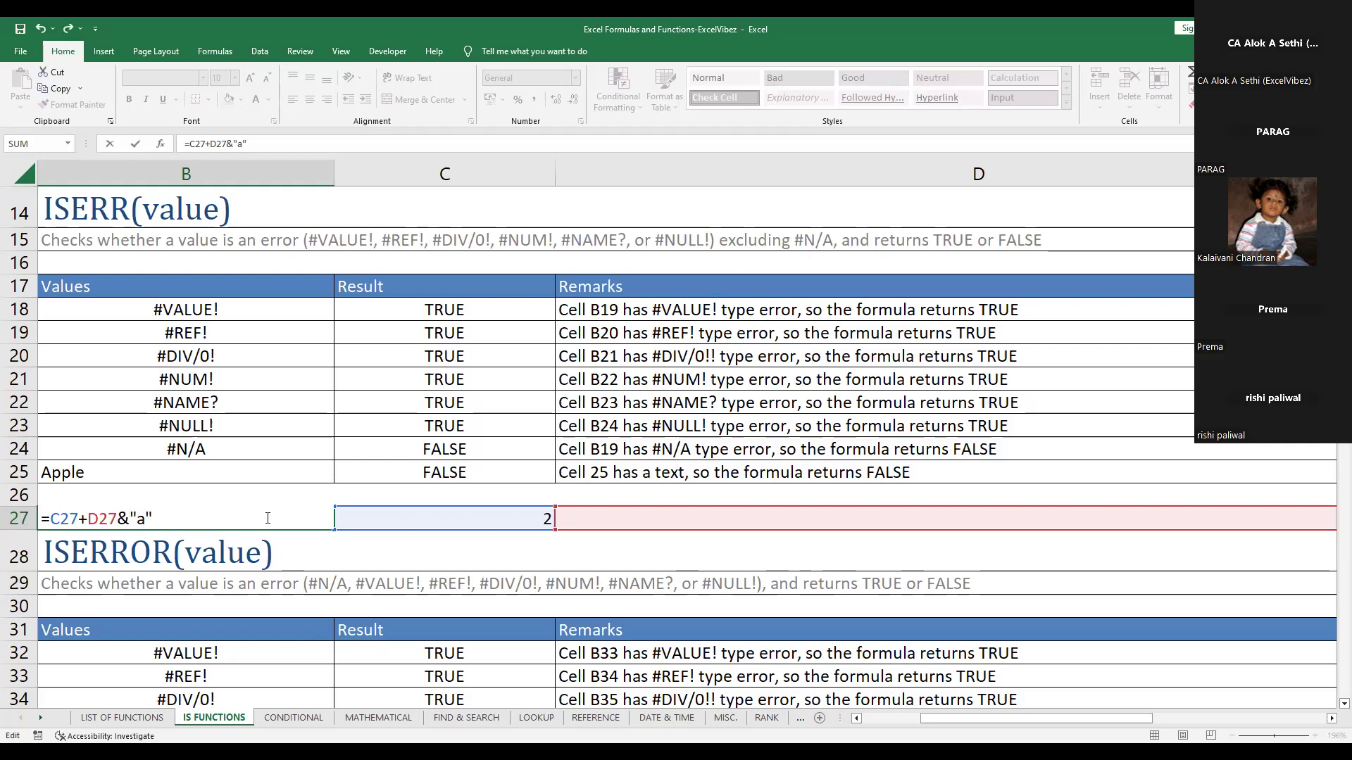
{"action": "key", "text": "Return"}
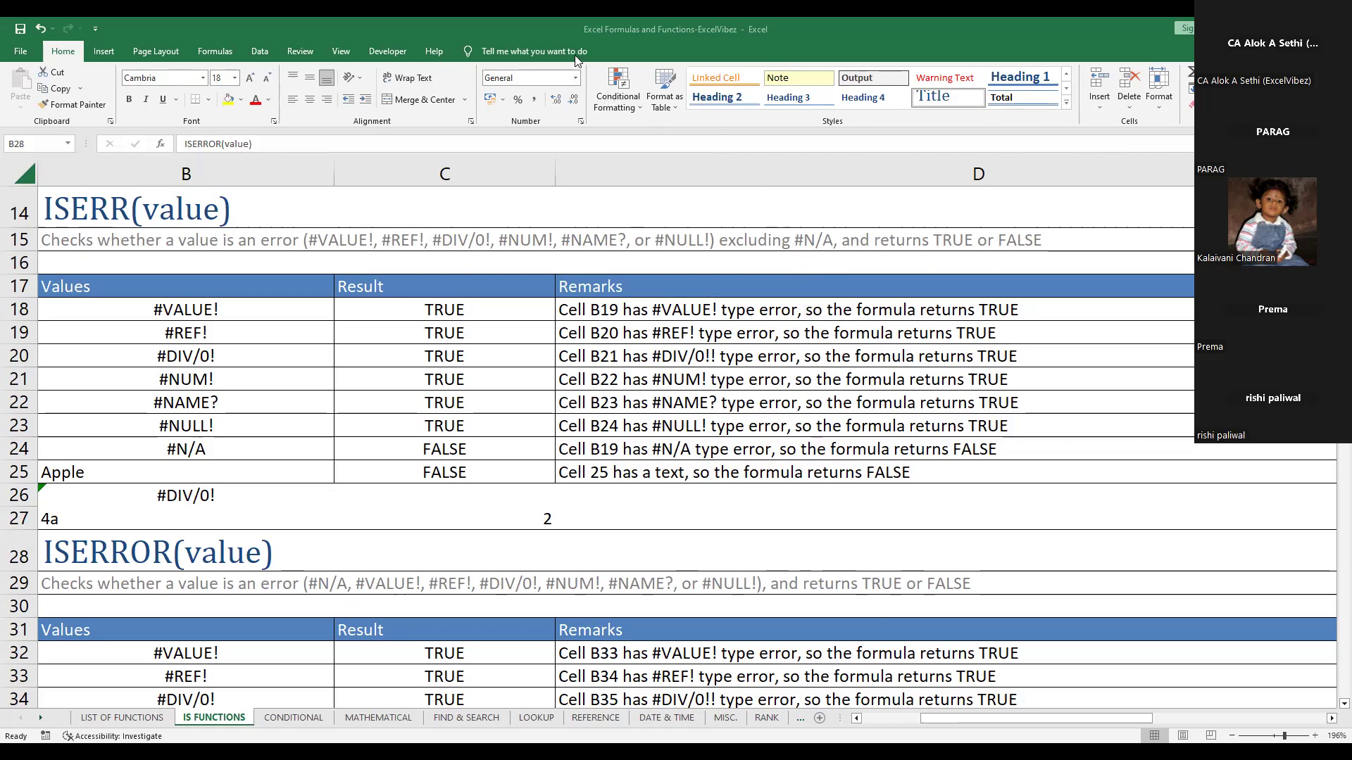
Swap the & in B27's formula for the arithmetic operator * so B27 returns #VALUE! again
{"action": "left_click", "coordinate": [535, 43]}
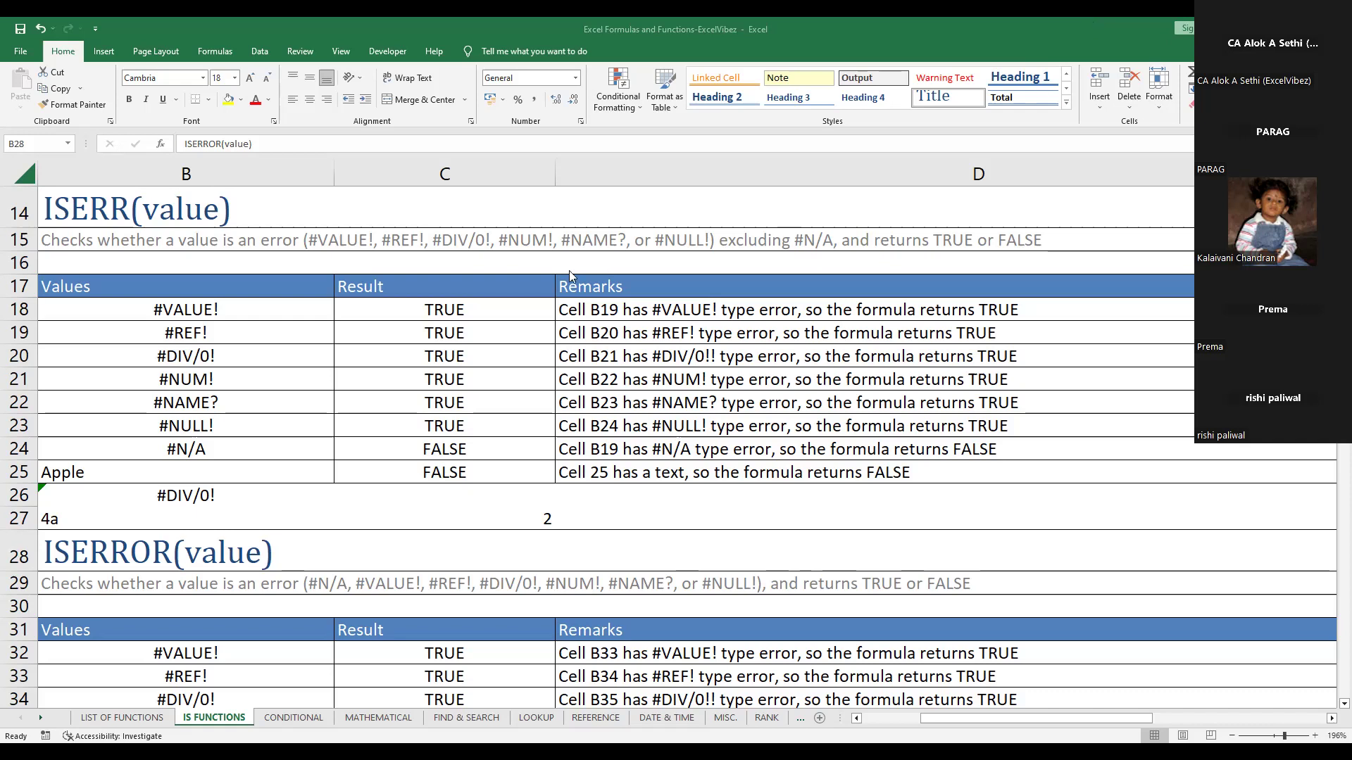
{"action": "left_click", "coordinate": [75, 518]}
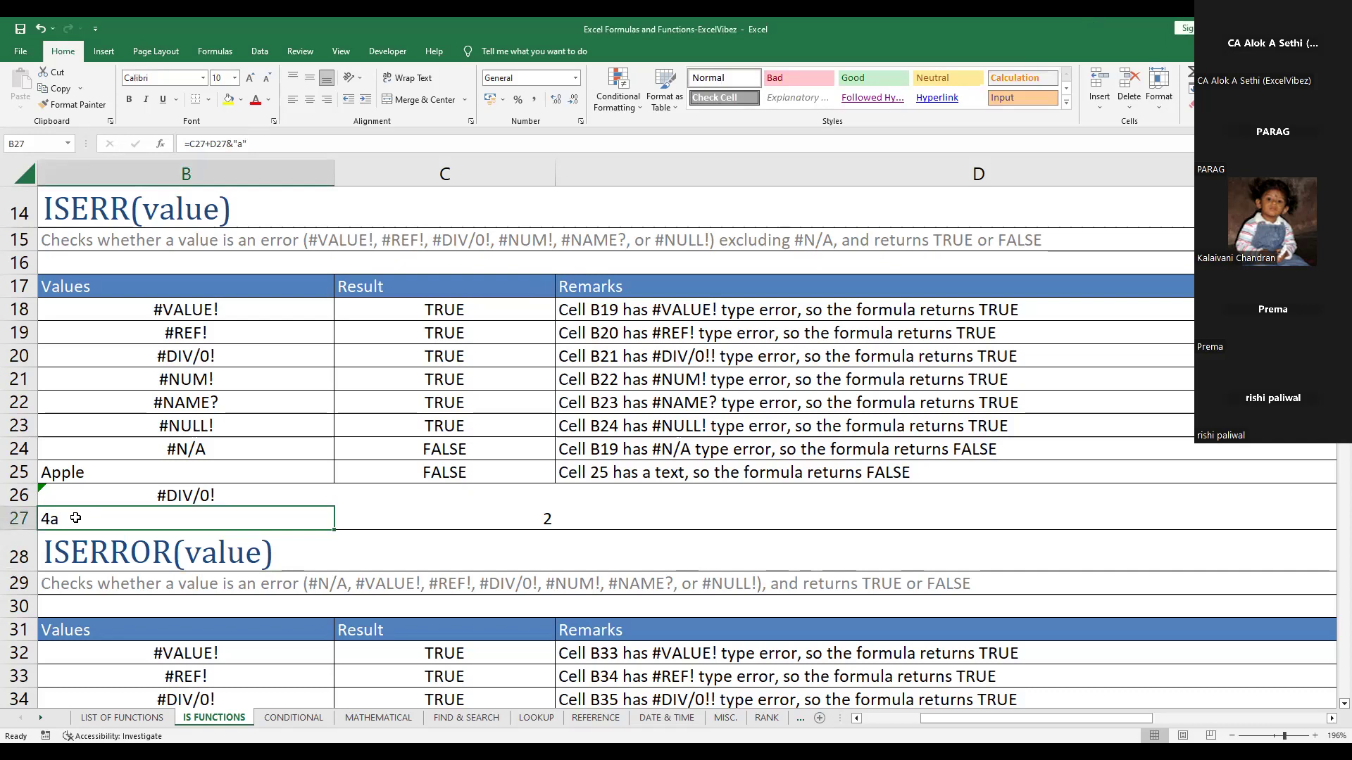
{"action": "double_click", "coordinate": [75, 518]}
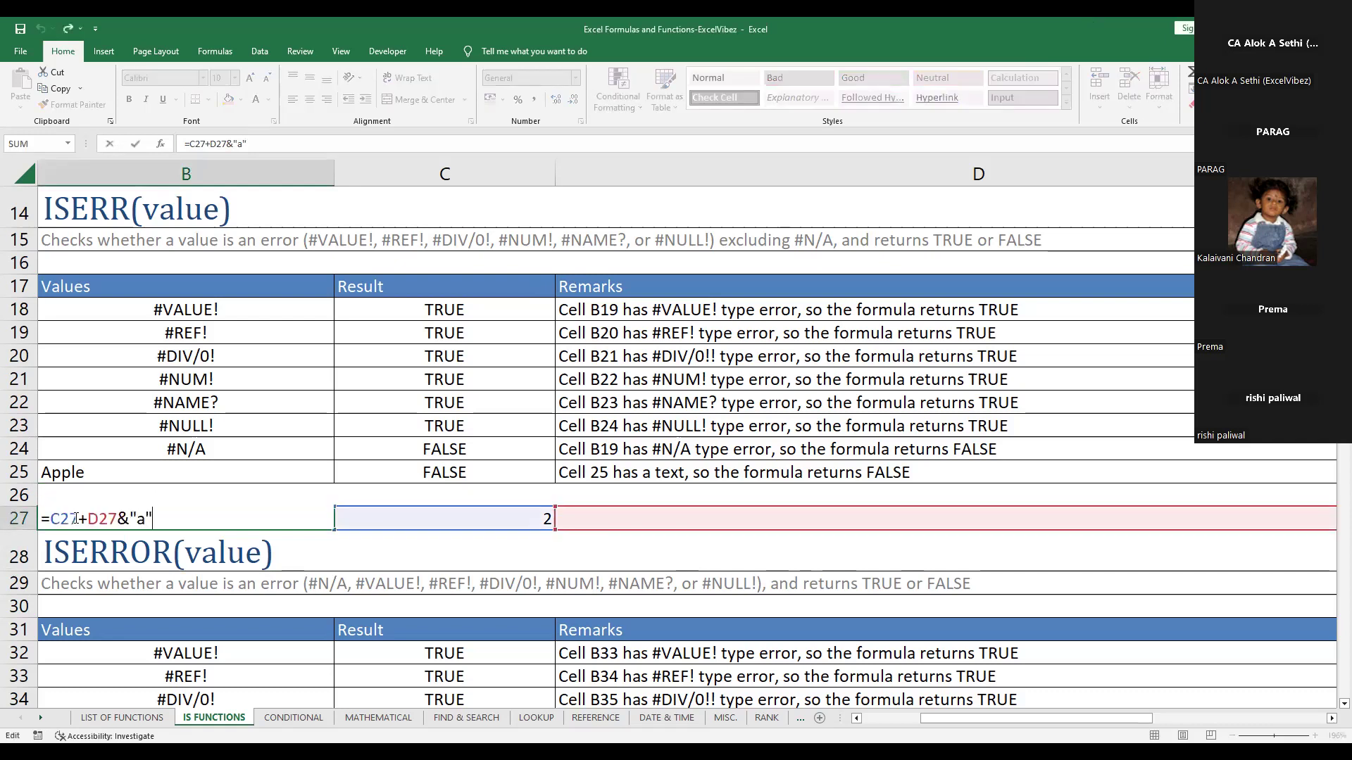
{"action": "key", "text": "Left"}
{"action": "key", "text": "Left"}
{"action": "key", "text": "Left"}
{"action": "key", "text": "Delete"}
{"action": "type", "text": "*"}
{"action": "key", "text": "Return"}
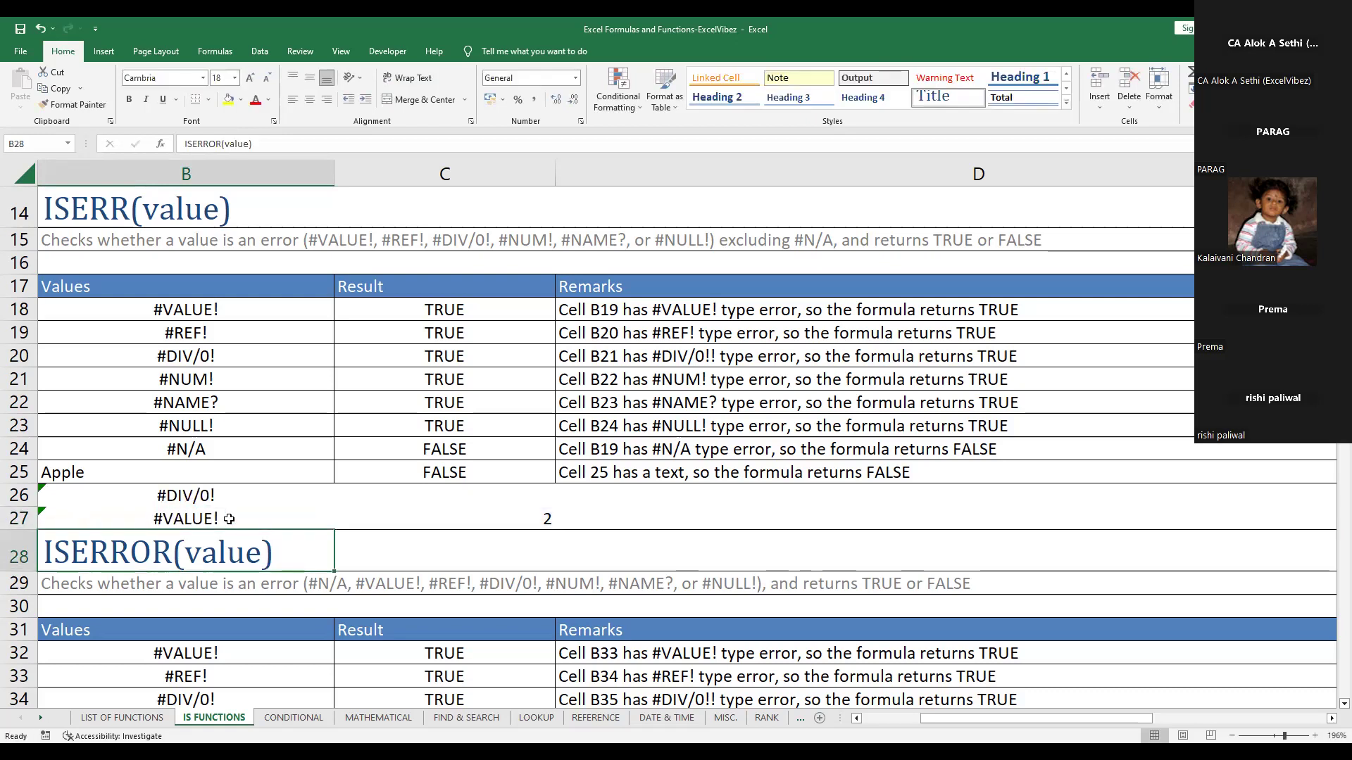
{"action": "left_click", "coordinate": [229, 519]}
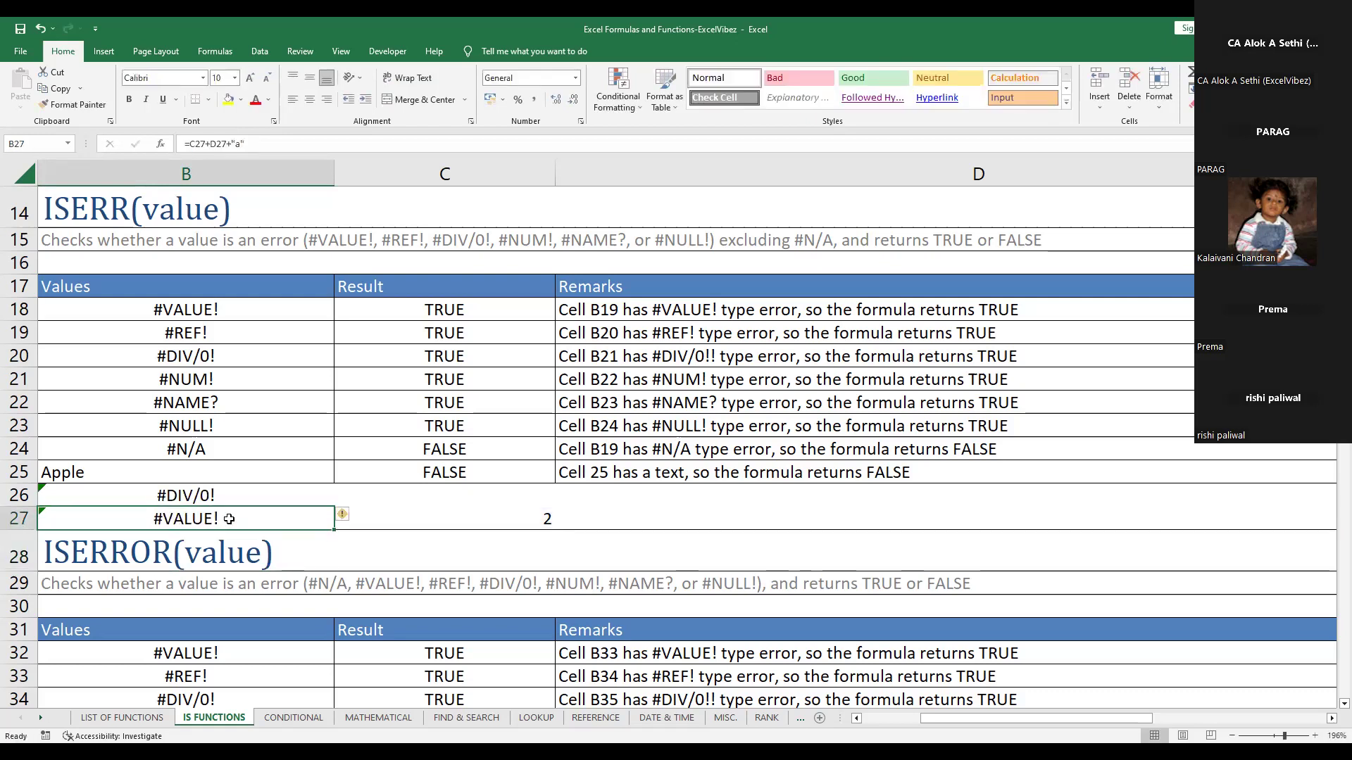
Change the quoted "a" in B27's formula to "0" so the cell displays 4
{"action": "double_click", "coordinate": [320, 511]}
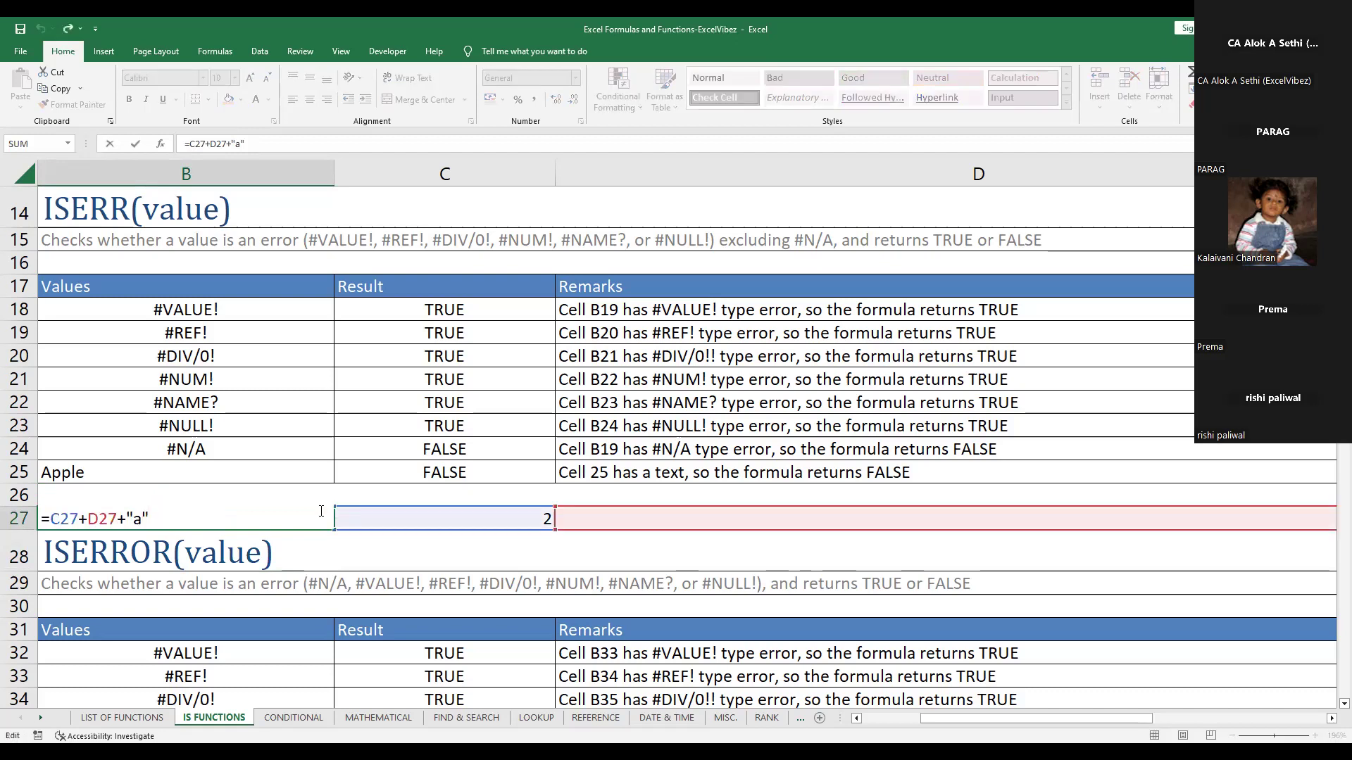
{"action": "key", "text": "Left"}
{"action": "key", "text": "BackSpace"}
{"action": "type", "text": "0"}
{"action": "key", "text": "Return"}
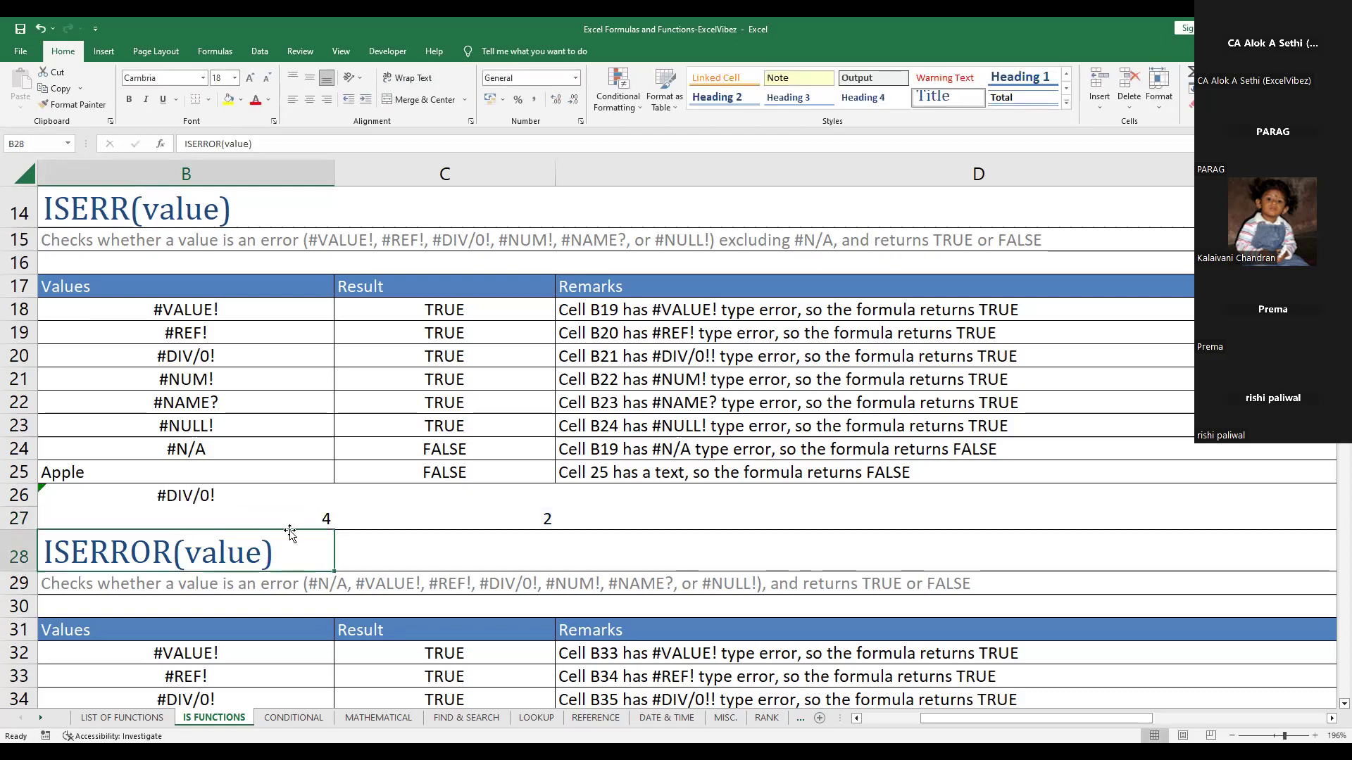
{"action": "left_click", "coordinate": [294, 526]}
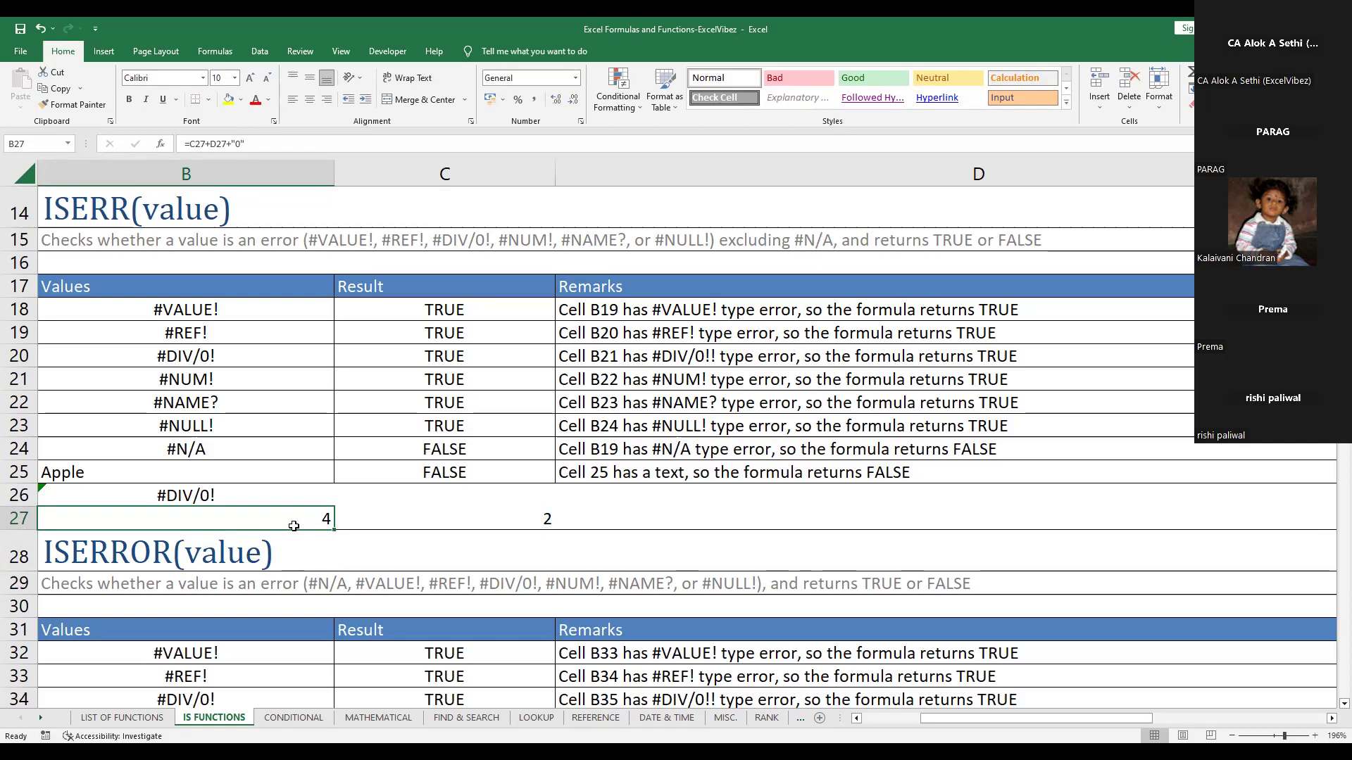
Edit B27's formula to =C27+D27+"10" so the cell shows 14
{"action": "double_click", "coordinate": [294, 526]}
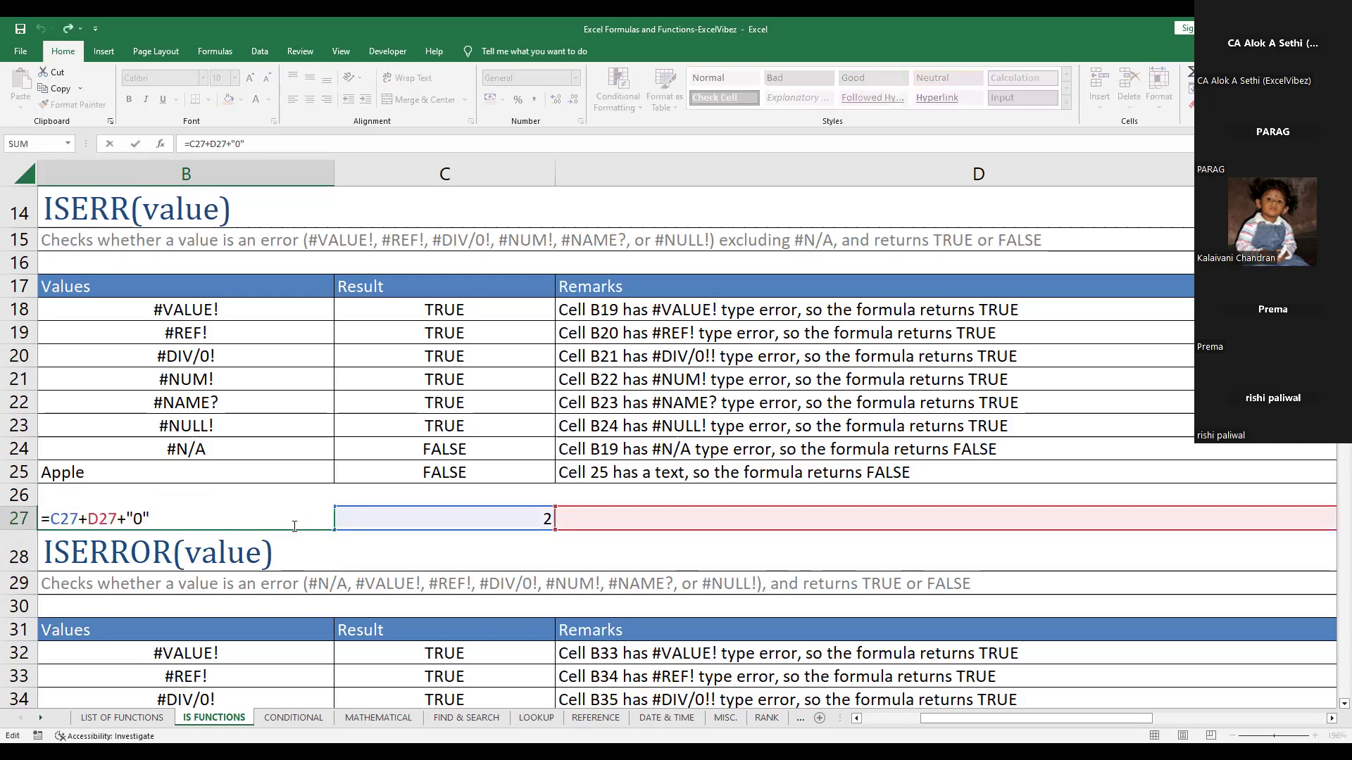
{"action": "key", "text": "Left"}
{"action": "key", "text": "Left"}
{"action": "type", "text": "1"}
{"action": "key", "text": "Return"}
{"action": "left_click", "coordinate": [293, 526]}
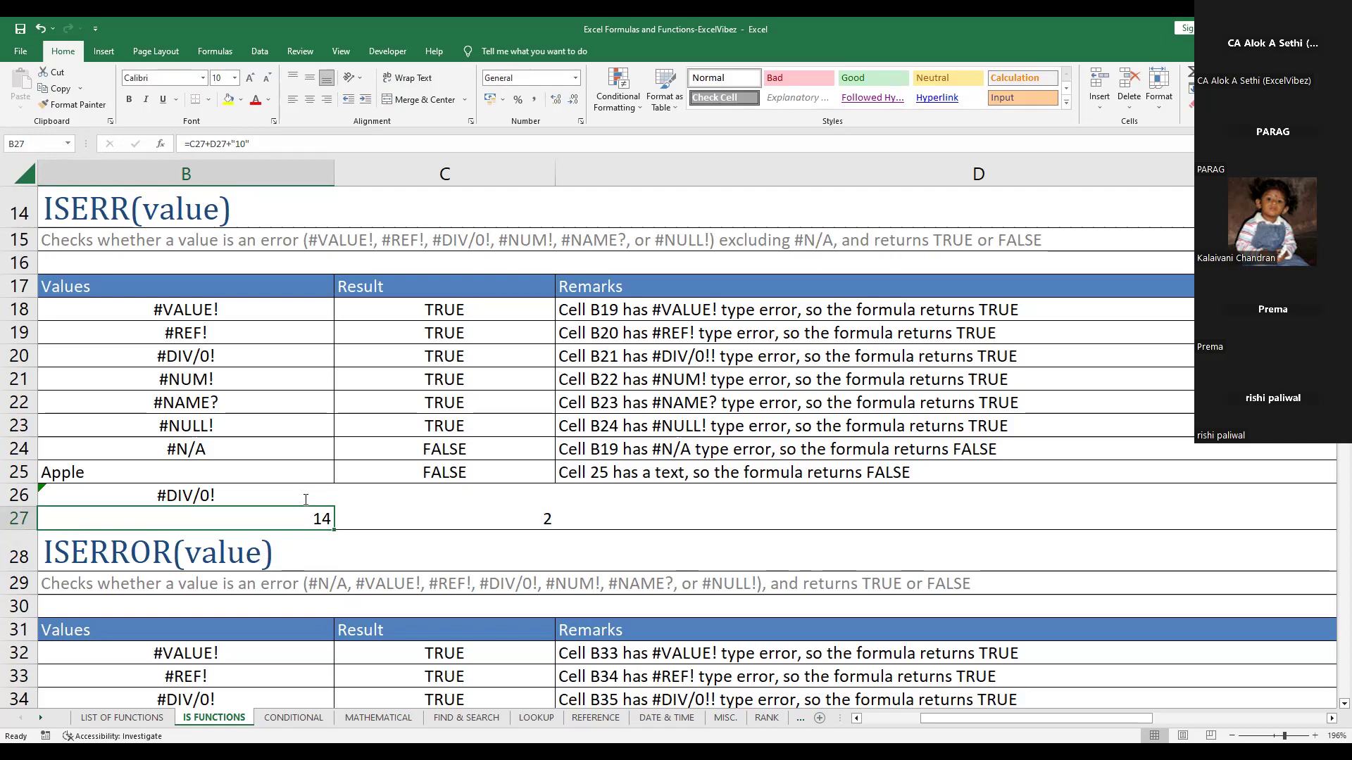
Start removing the quotation marks around 10 in B27's formula
{"action": "key", "text": "F2"}
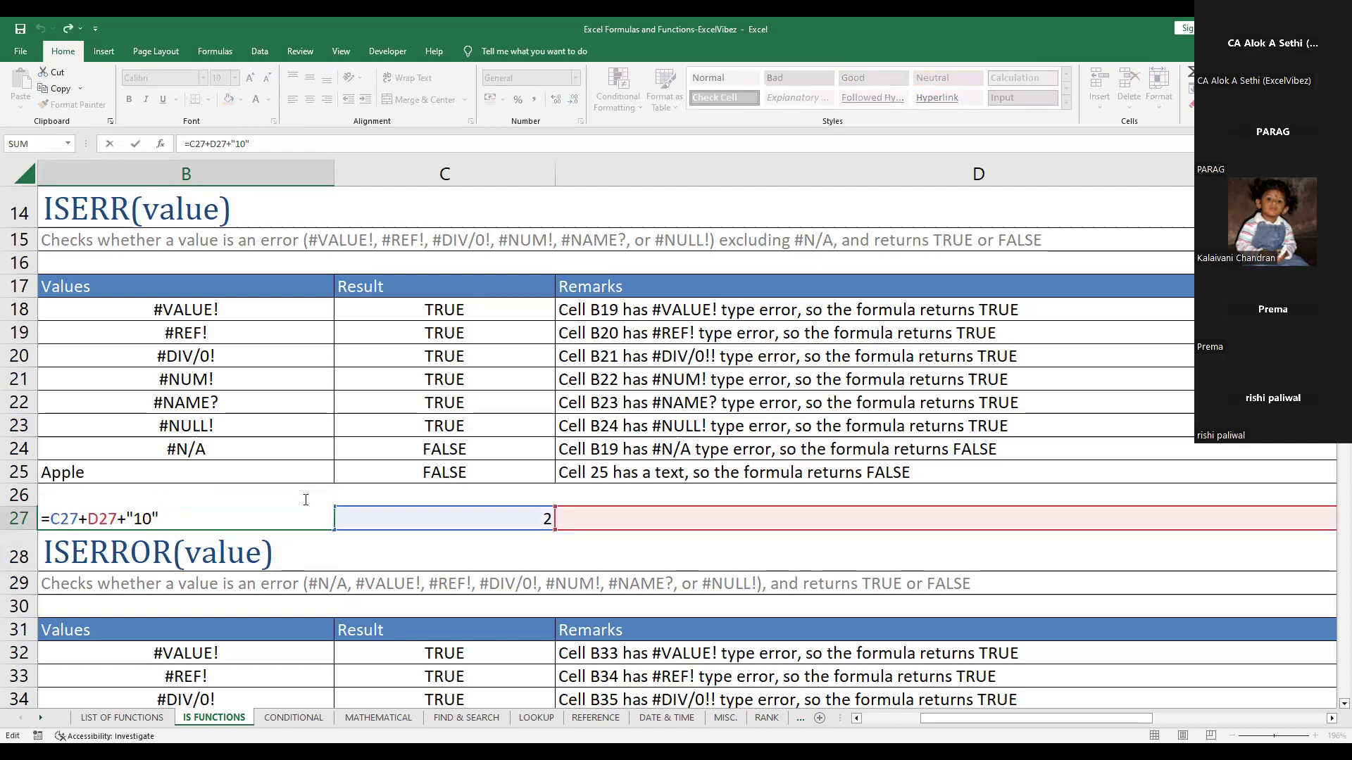
{"action": "key", "text": "Left"}
{"action": "key", "text": "Left"}
{"action": "key", "text": "Left"}
{"action": "key", "text": "BackSpace"}
{"action": "key", "text": "BackSpace"}
Try entering =C27+D27+10ONE in B27 and dismiss Excel's formula-problem warning
{"action": "type", "text": "ONE"}
{"action": "key", "text": "Return"}
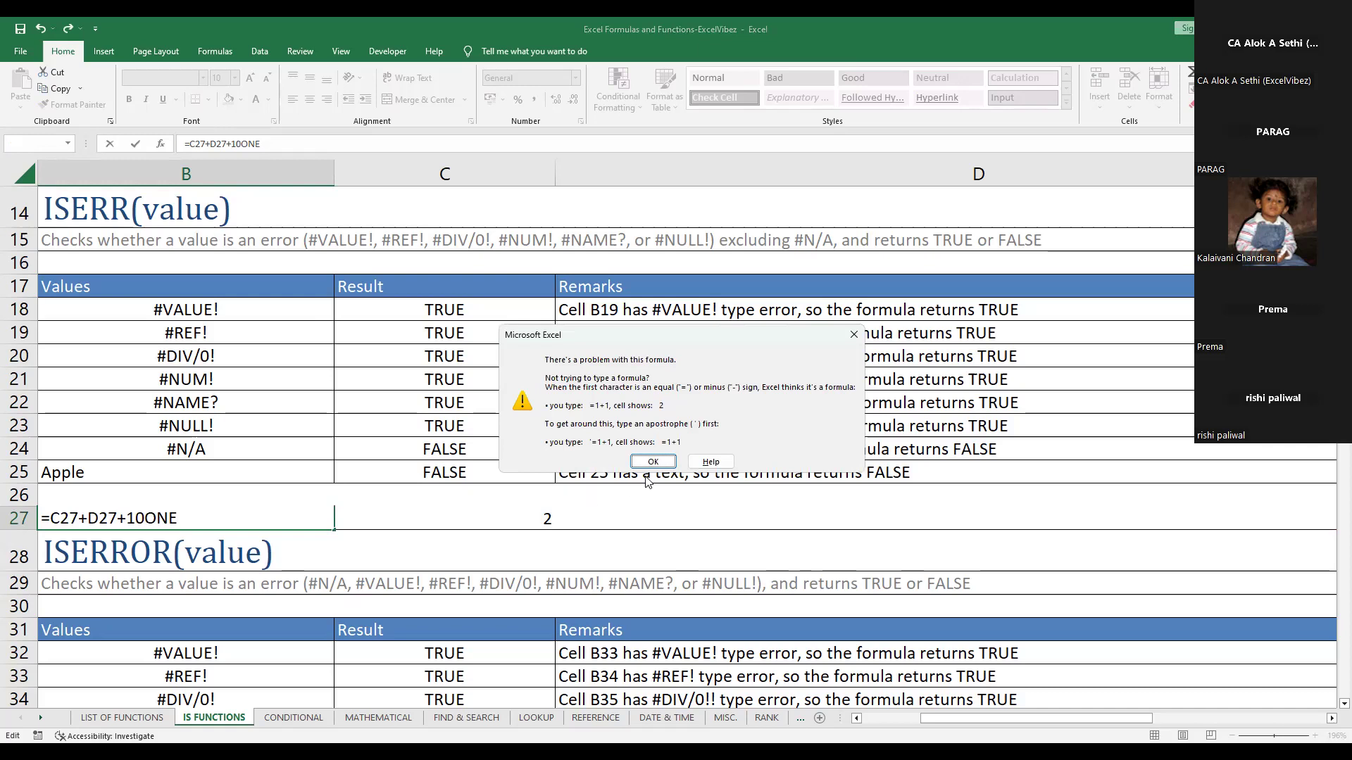
{"action": "key", "text": "Return"}
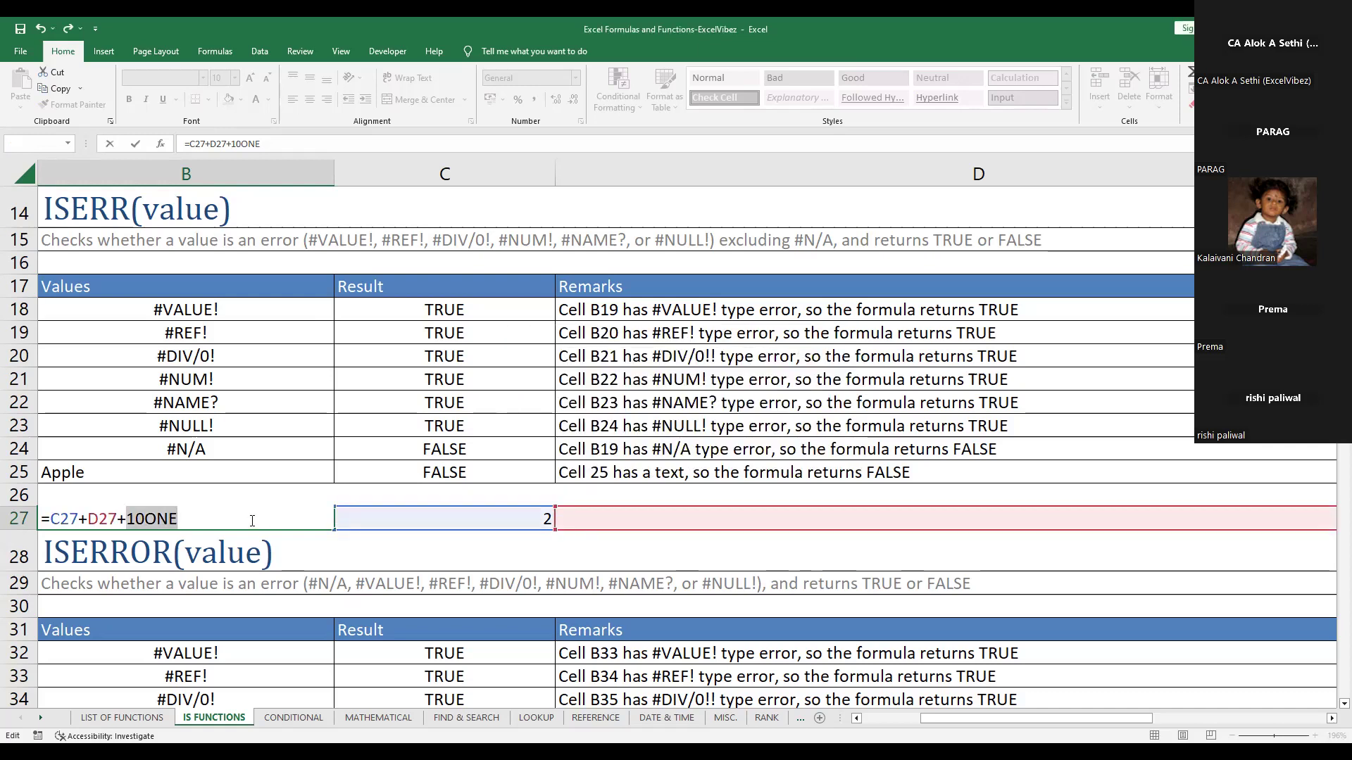
{"action": "left_click", "coordinate": [252, 521]}
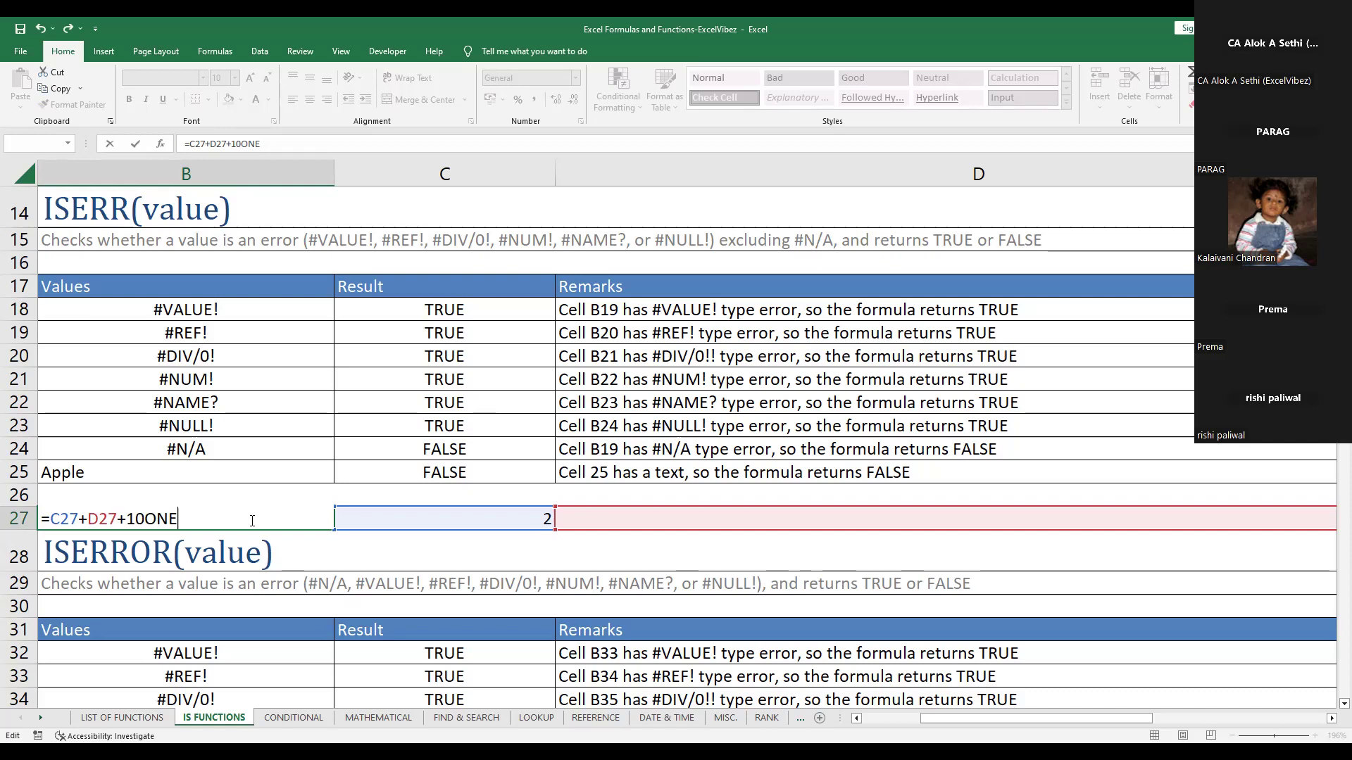
Cancel the 10ONE edit so B27 shows 14, then move down to the ISERROR and ISEVEN examples
{"action": "key", "text": "Escape"}
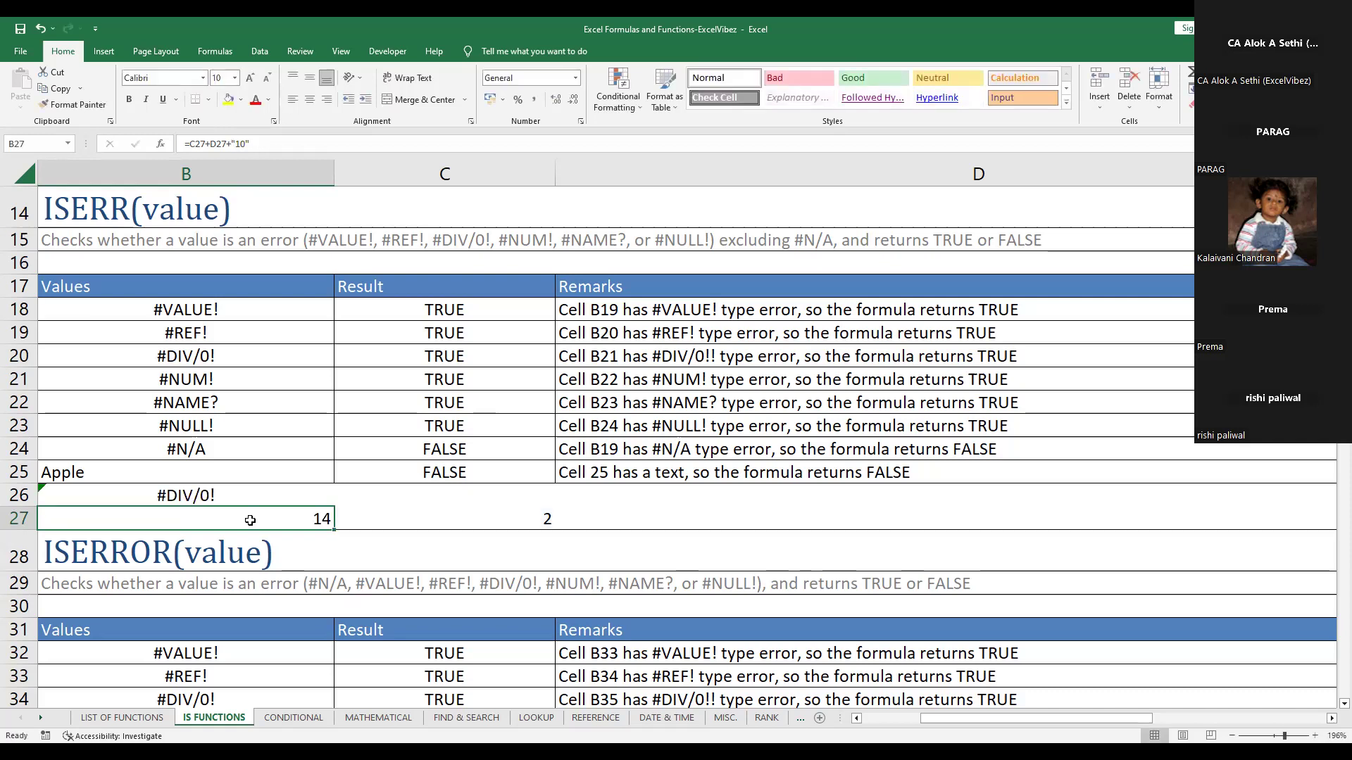
{"action": "left_click_drag", "start_coordinate": [250, 519], "coordinate": [464, 521]}
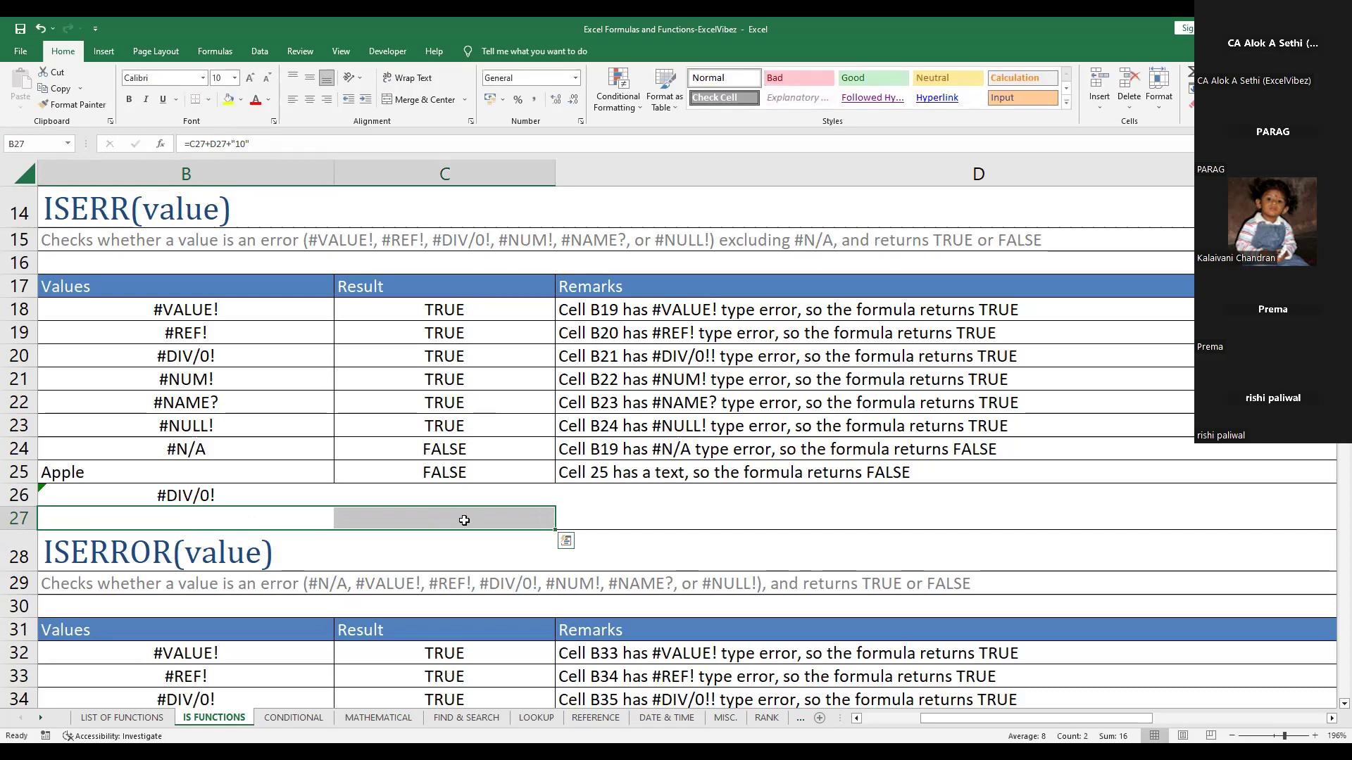
{"action": "left_click", "coordinate": [278, 560]}
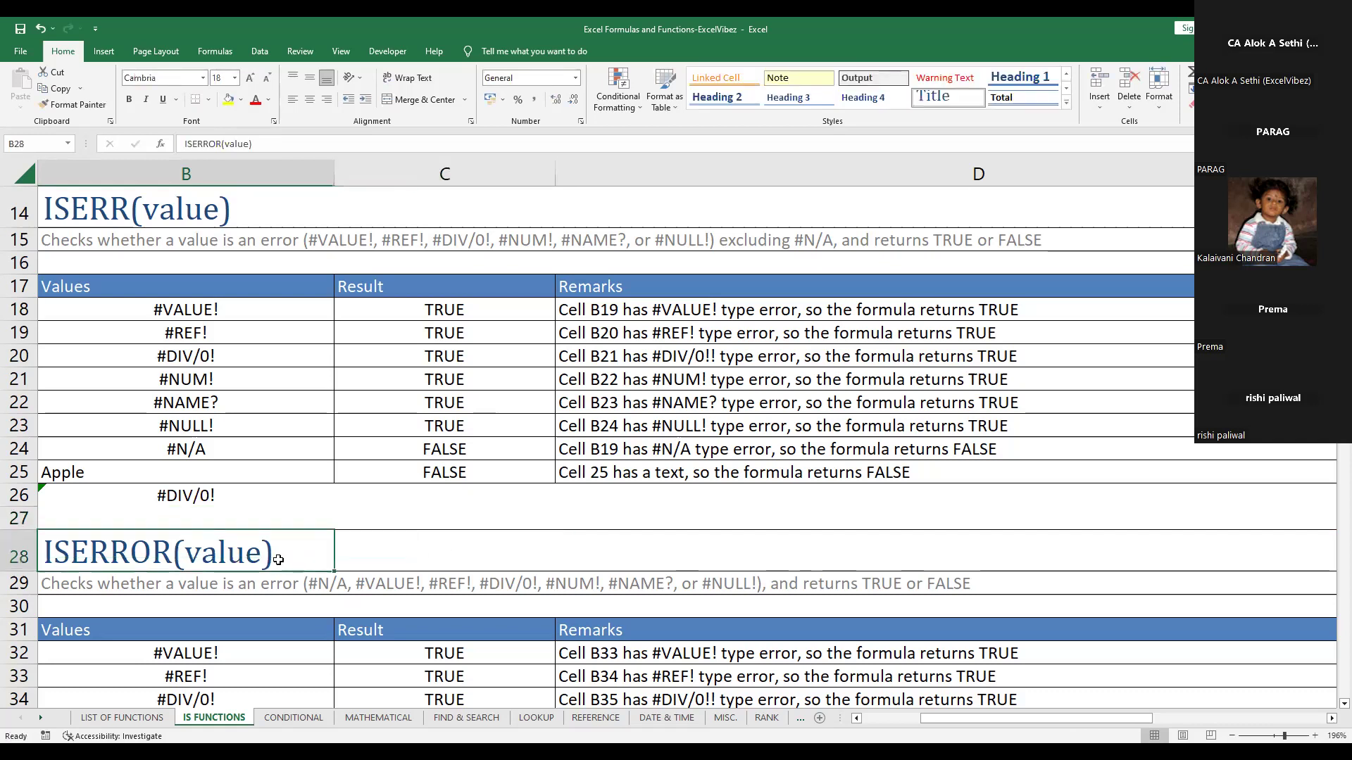
{"action": "key", "text": "Down"}
{"action": "key", "text": "Down"}
{"action": "key", "text": "Down"}
{"action": "key", "text": "Down"}
{"action": "key", "text": "Down"}
{"action": "key", "text": "Down"}
{"action": "key", "text": "Down"}
{"action": "key", "text": "Down"}
{"action": "key", "text": "Down"}
{"action": "key", "text": "Down"}
{"action": "key", "text": "Down"}
{"action": "key", "text": "Down"}
{"action": "key", "text": "Down"}
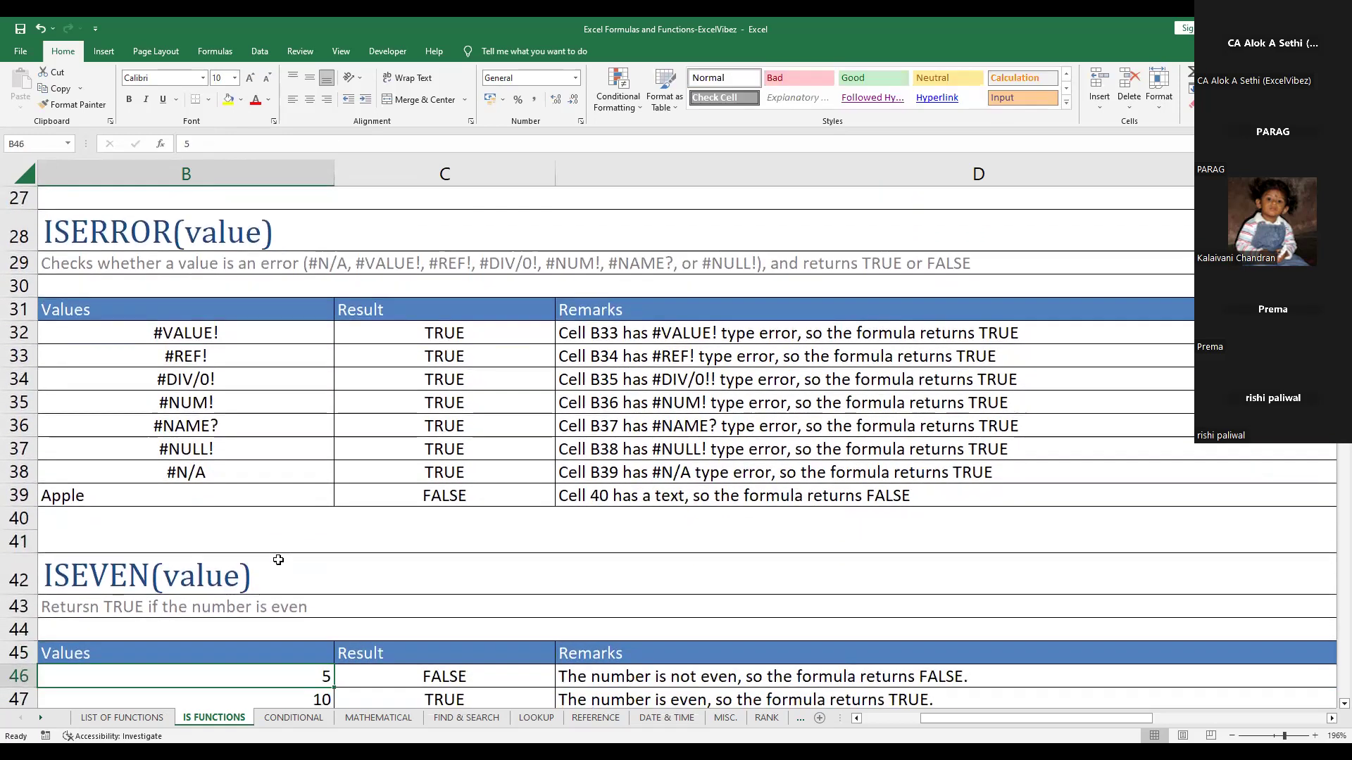
{"action": "key", "text": "Down"}
{"action": "left_click", "coordinate": [75, 310]}
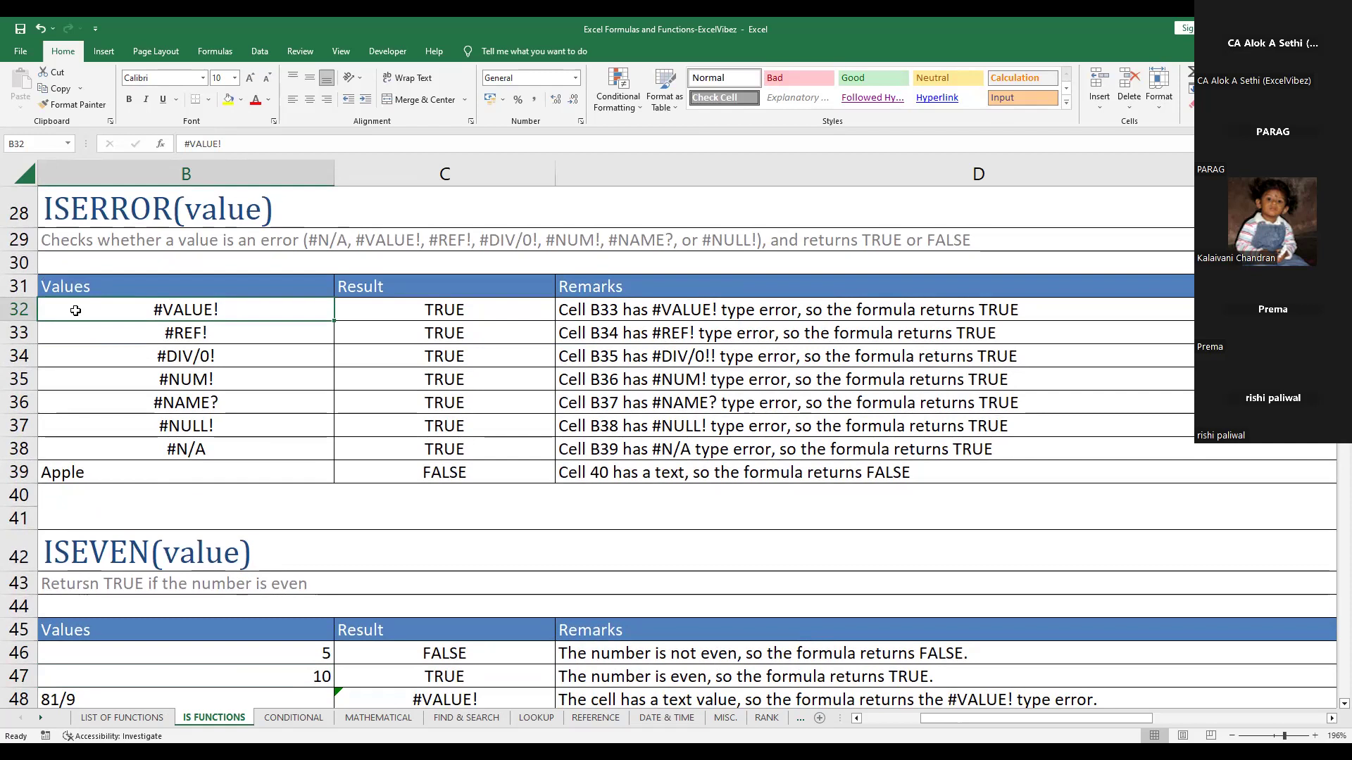
Move back up the sheet to the ISERR(value) examples near row 14
{"action": "key", "text": "Up"}
{"action": "key", "text": "Up"}
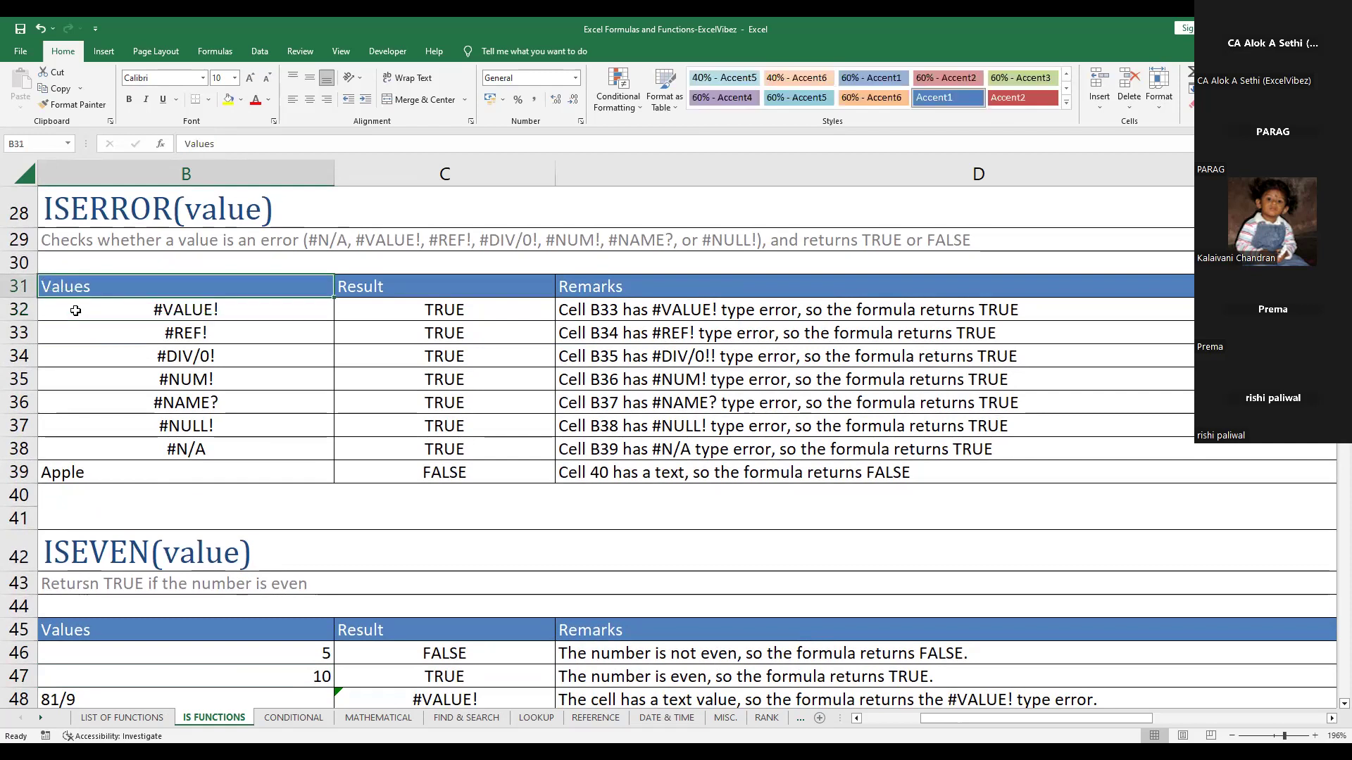
{"action": "key", "text": "Up"}
{"action": "key", "text": "Up"}
{"action": "key", "text": "Up"}
{"action": "key", "text": "Up"}
{"action": "key", "text": "Up"}
{"action": "key", "text": "Up"}
{"action": "key", "text": "Up"}
{"action": "key", "text": "Up"}
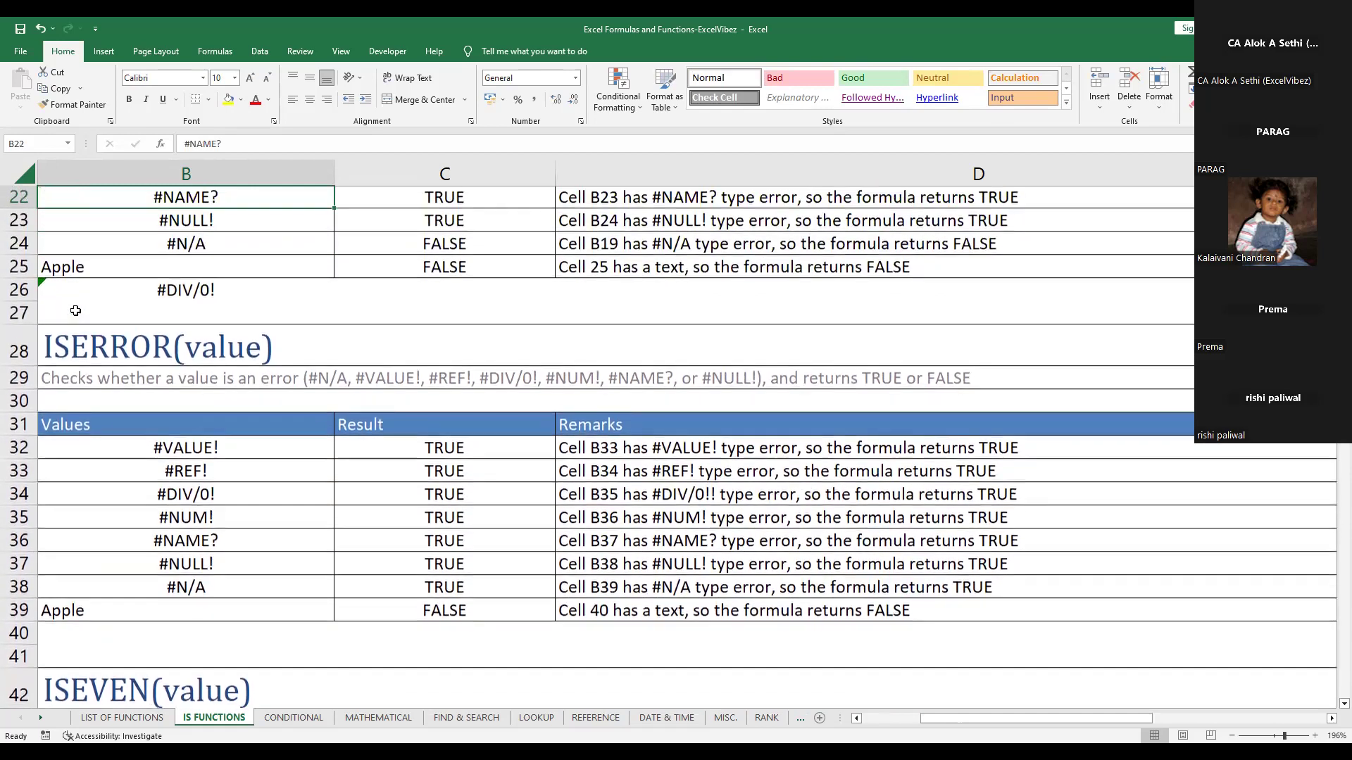
{"action": "key", "text": "Up"}
{"action": "key", "text": "Up"}
{"action": "key", "text": "Up"}
{"action": "key", "text": "Up"}
{"action": "key", "text": "Up"}
{"action": "key", "text": "Up"}
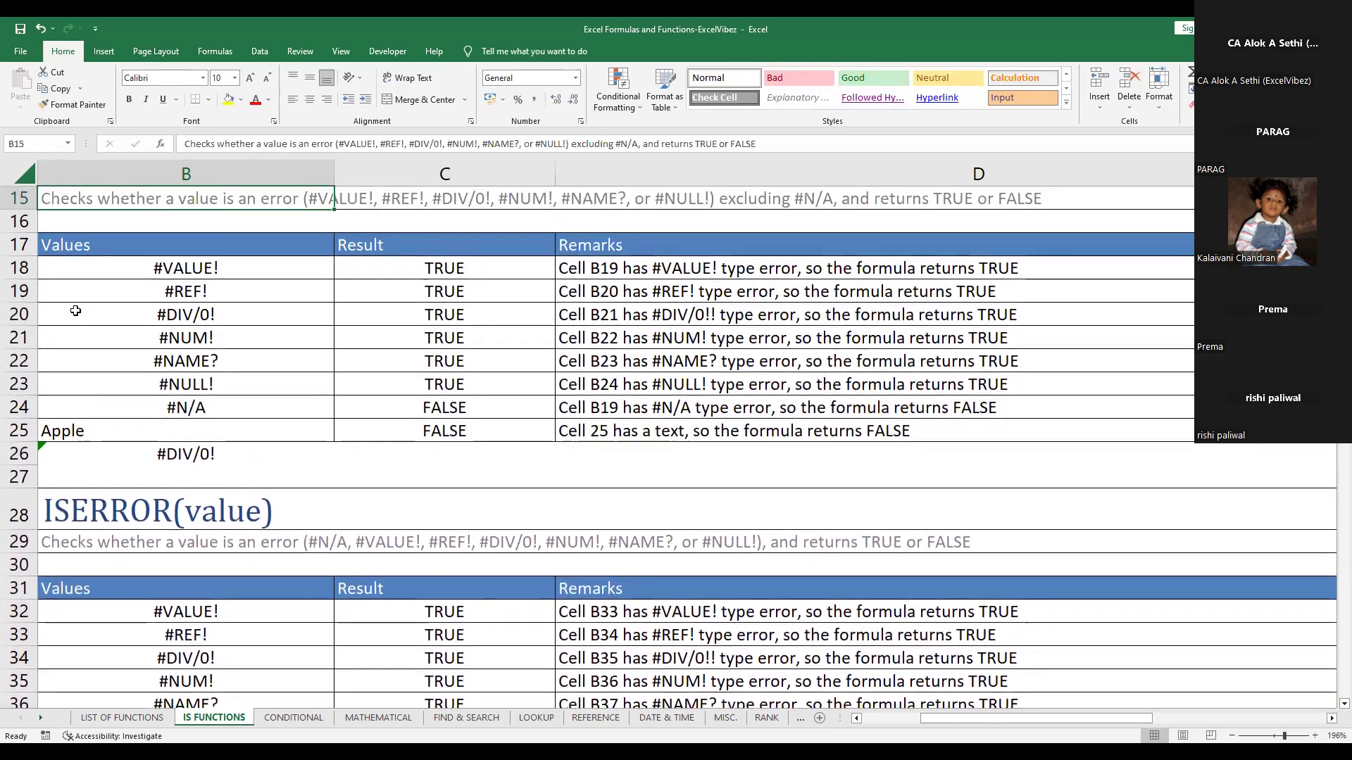
{"action": "key", "text": "Up"}
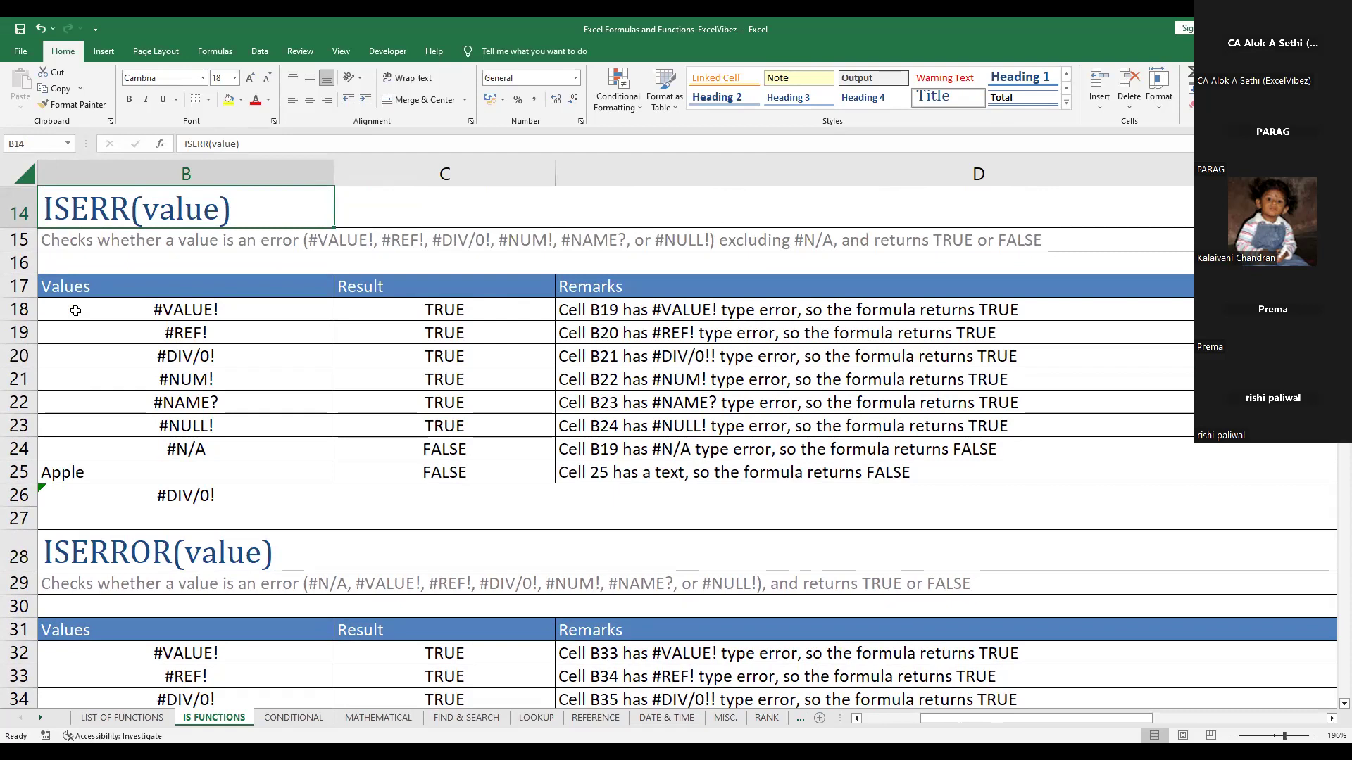
{"action": "left_click", "coordinate": [802, 240]}
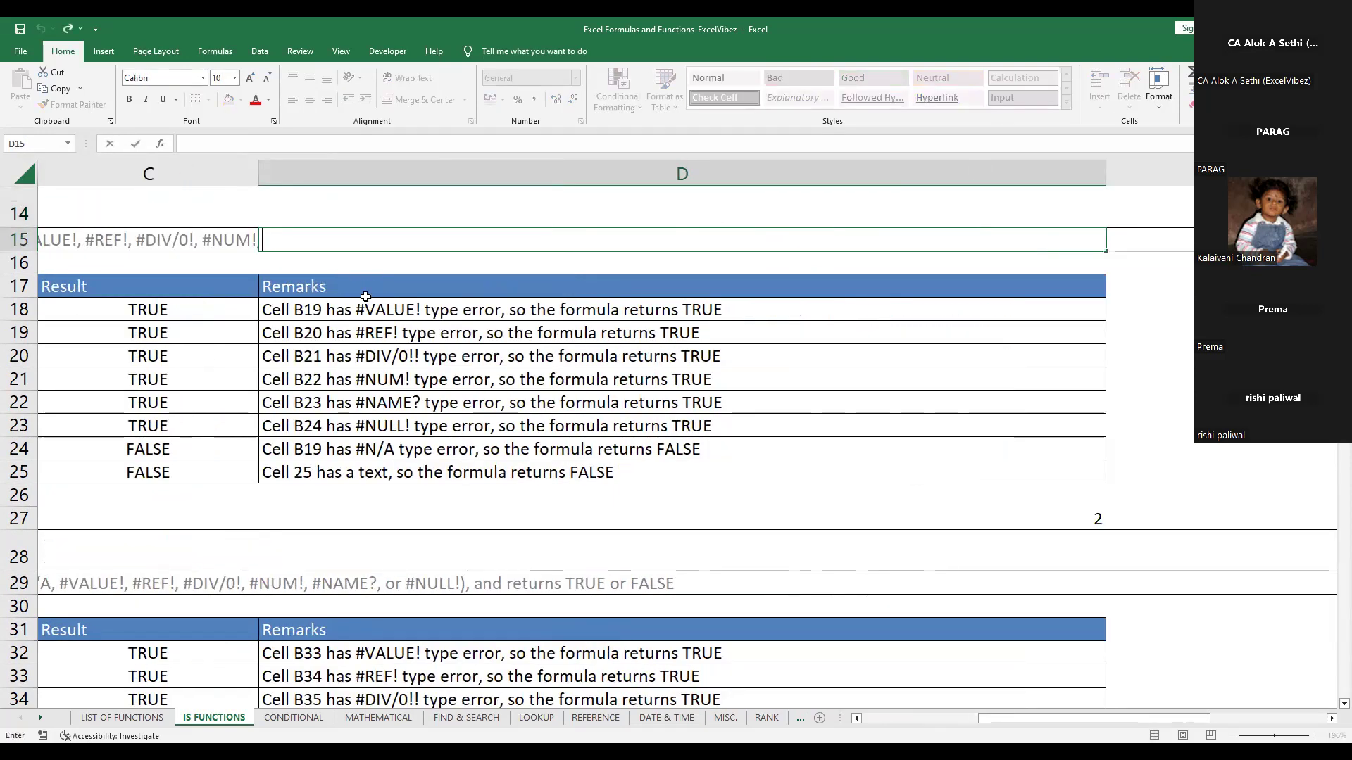
{"action": "key", "text": "Escape"}
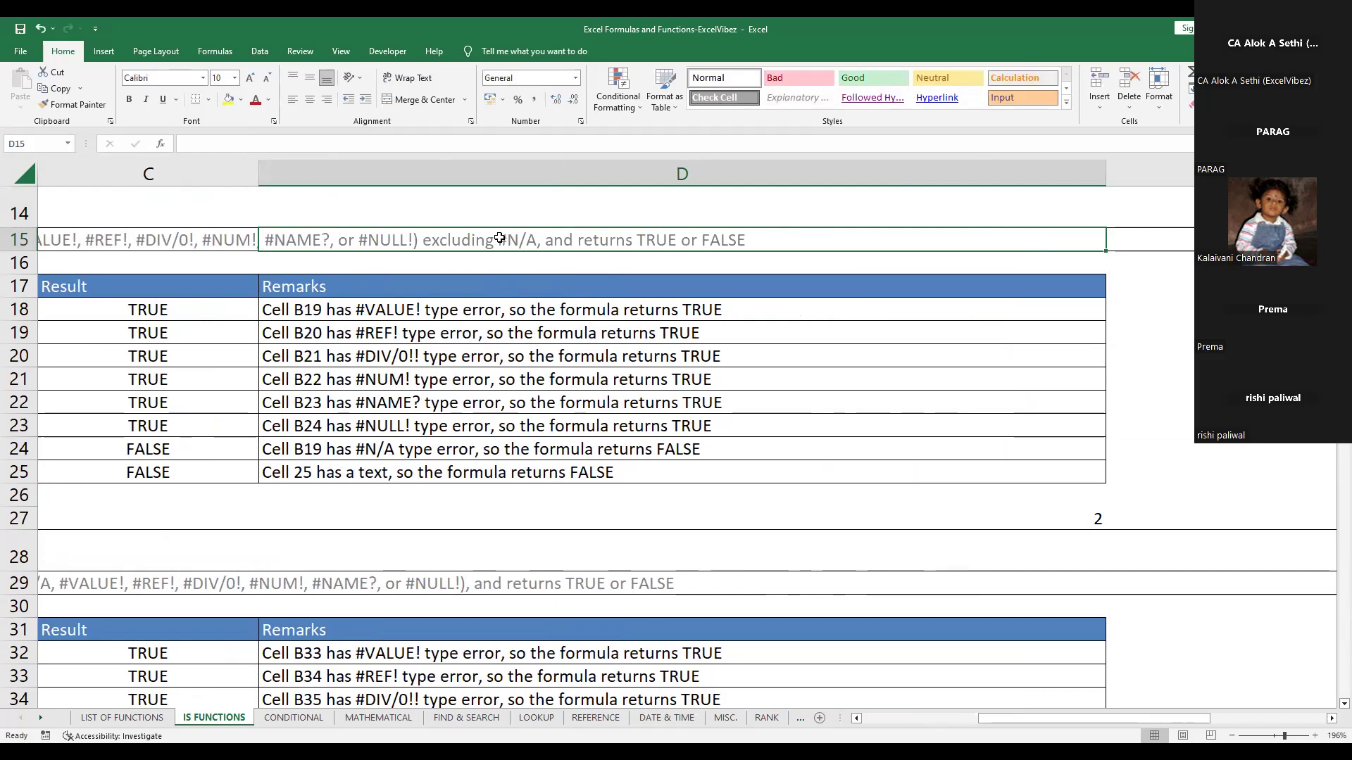
{"action": "key", "text": "Home"}
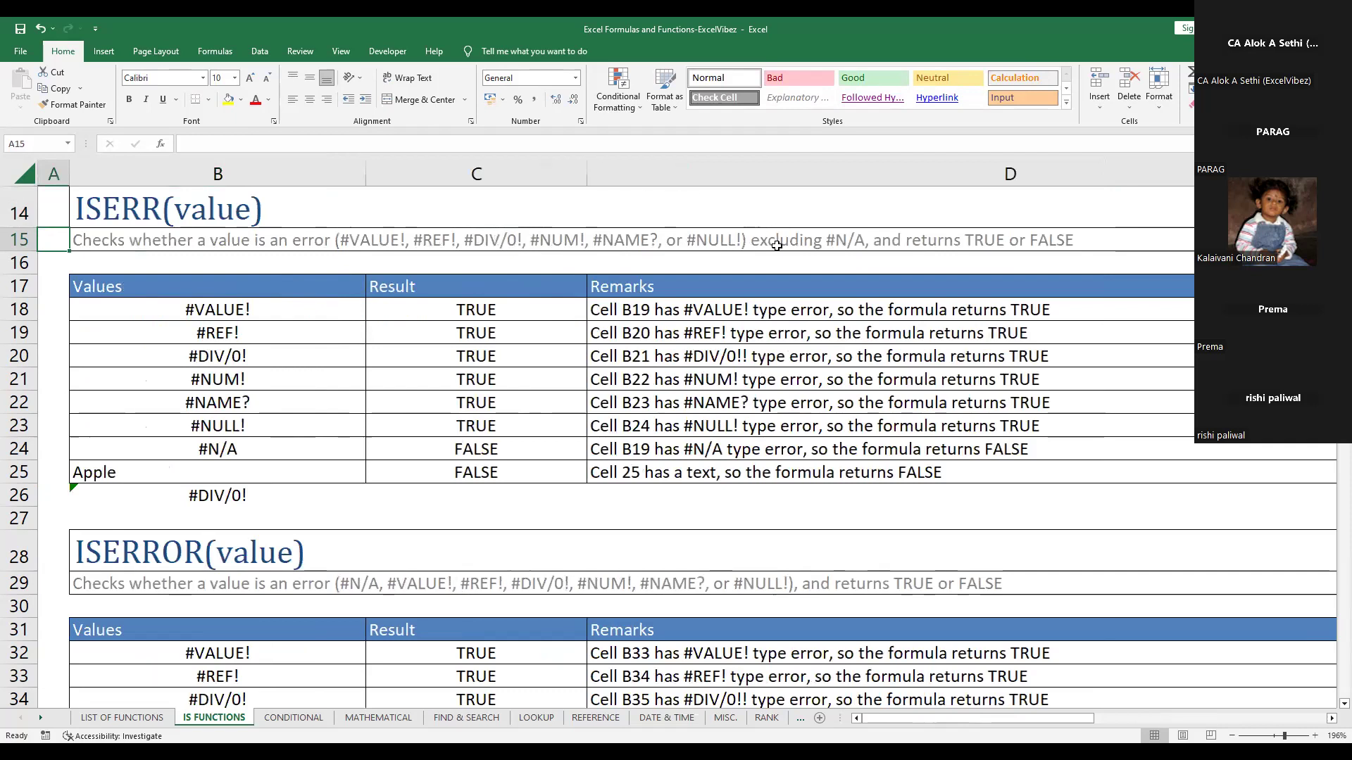
{"action": "left_click", "coordinate": [690, 247]}
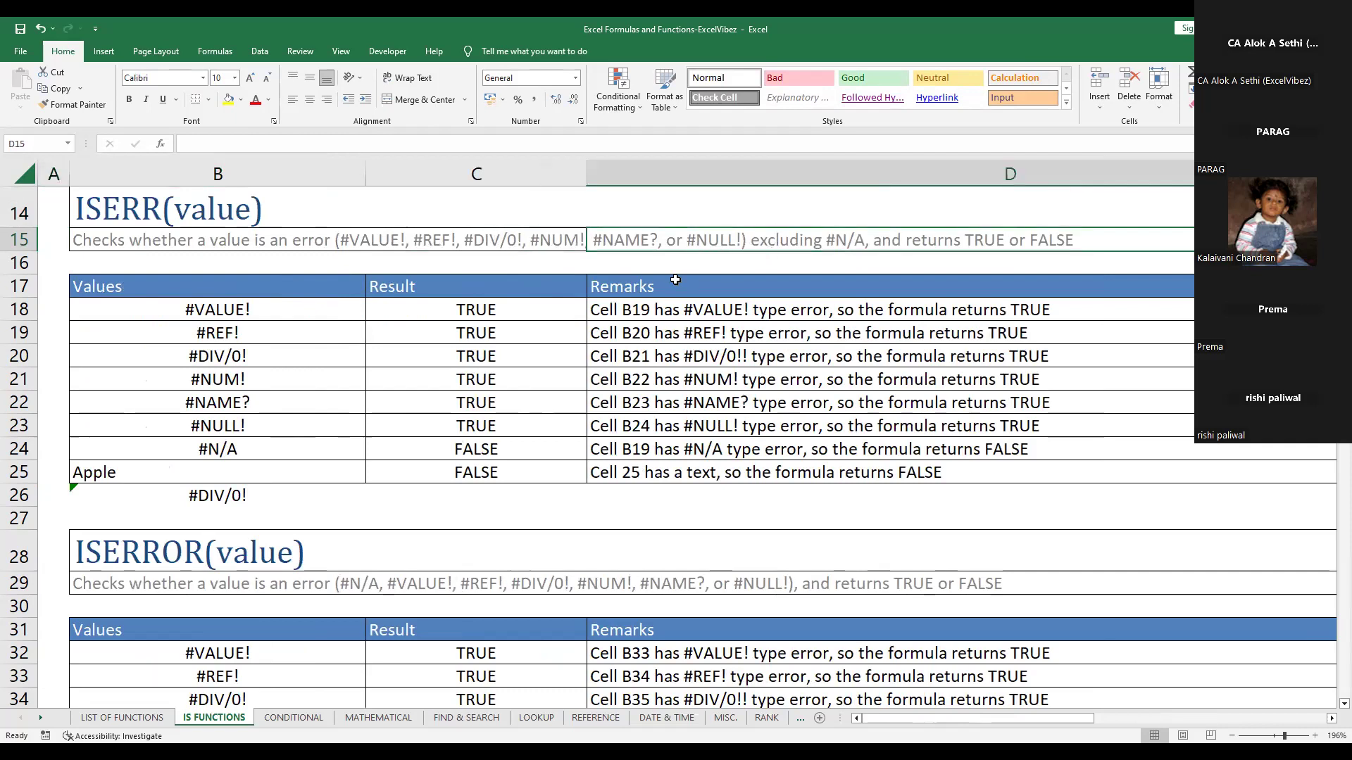
{"action": "left_click", "coordinate": [418, 264]}
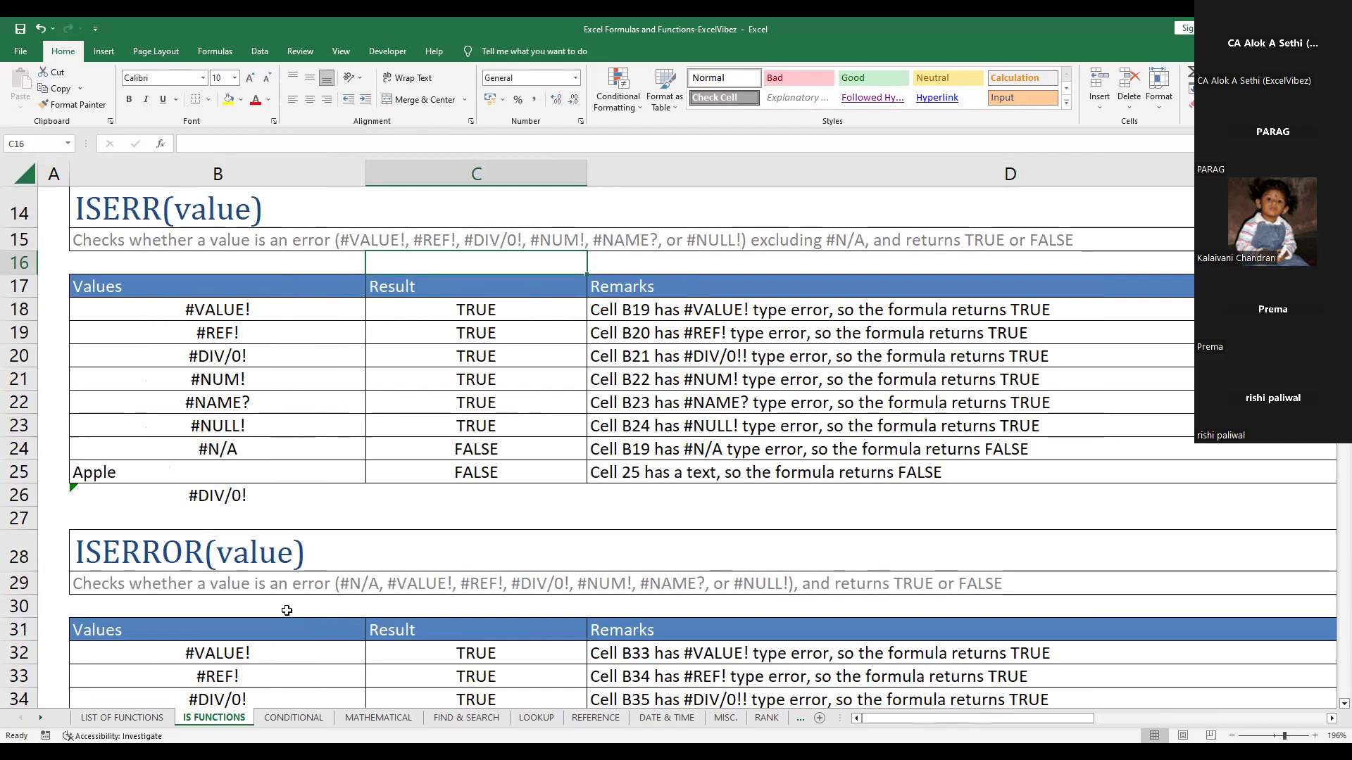
Move down to the ISERROR results table and select the #N/A value in B38
{"action": "key", "text": "ctrl+Down"}
{"action": "key", "text": "ctrl+Down"}
{"action": "key", "text": "ctrl+Down"}
{"action": "key", "text": "Down"}
{"action": "key", "text": "Down"}
{"action": "key", "text": "Down"}
{"action": "key", "text": "Down"}
{"action": "key", "text": "Down"}
{"action": "key", "text": "Down"}
{"action": "key", "text": "Down"}
{"action": "key", "text": "Down"}
{"action": "key", "text": "Down"}
{"action": "key", "text": "Down"}
{"action": "key", "text": "Down"}
{"action": "key", "text": "Down"}
{"action": "key", "text": "Down"}
{"action": "key", "text": "Down"}
{"action": "key", "text": "Down"}
{"action": "key", "text": "Down"}
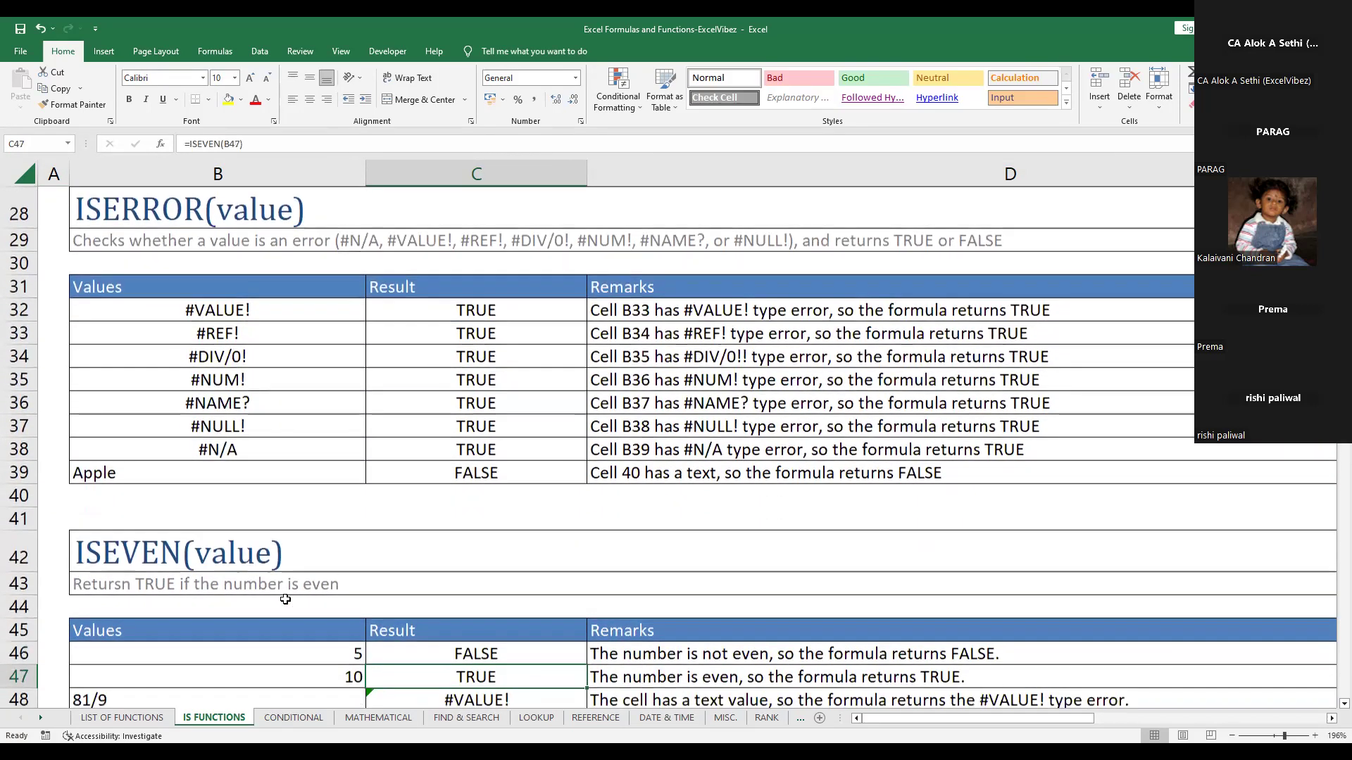
{"action": "left_click", "coordinate": [273, 452]}
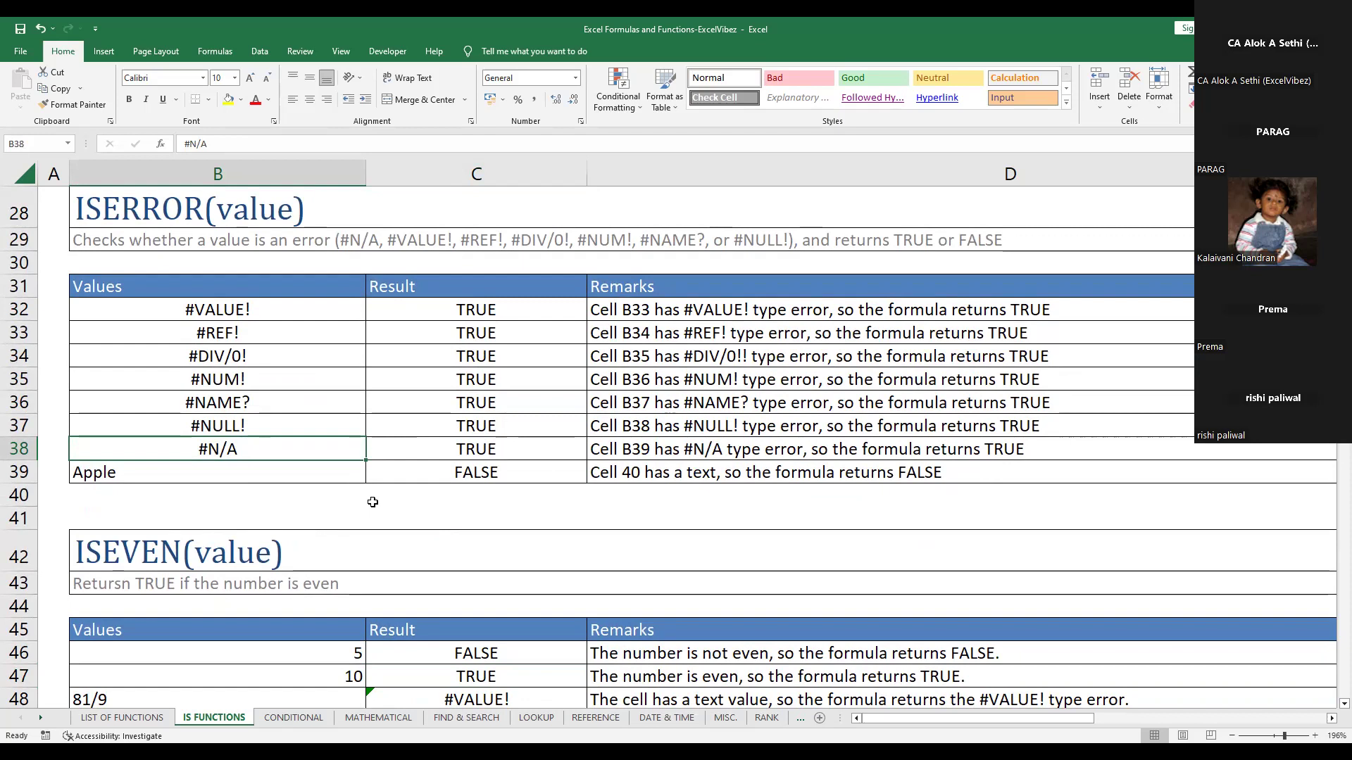
{"action": "key", "text": "Down"}
{"action": "key", "text": "Down"}
{"action": "key", "text": "Down"}
{"action": "key", "text": "Down"}
{"action": "key", "text": "Down"}
{"action": "key", "text": "Down"}
{"action": "key", "text": "Down"}
{"action": "key", "text": "Down"}
{"action": "key", "text": "Down"}
{"action": "key", "text": "Down"}
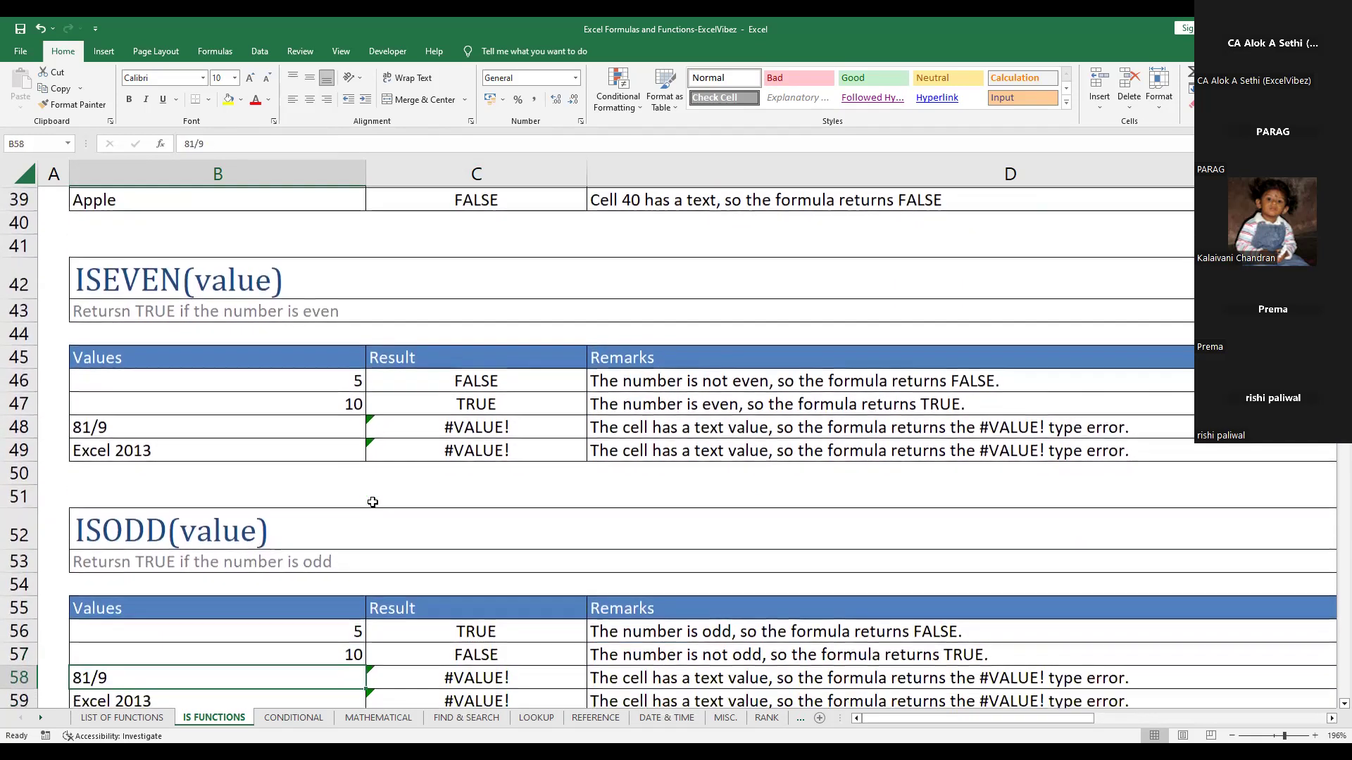
{"action": "key", "text": "Down"}
{"action": "key", "text": "Down"}
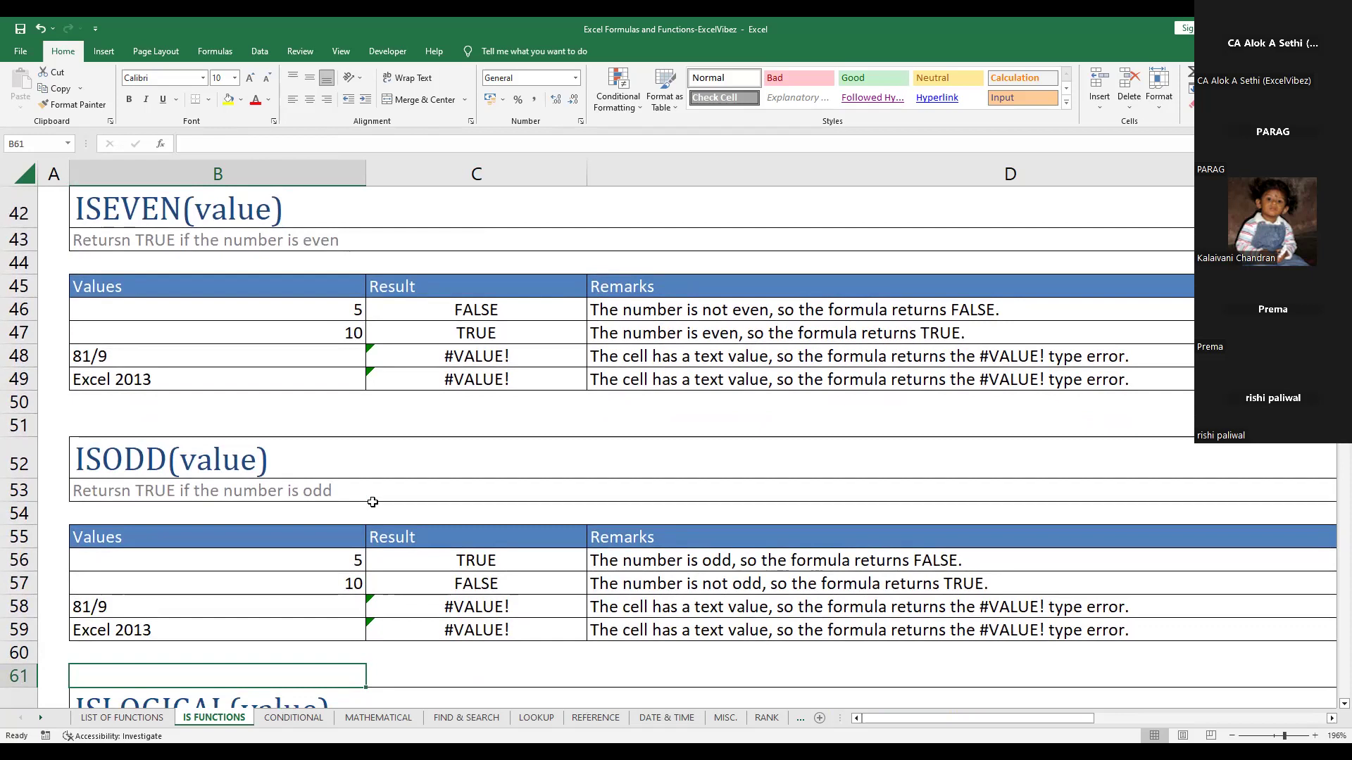
{"action": "key", "text": "Up"}
{"action": "key", "text": "Up"}
{"action": "key", "text": "Up"}
{"action": "key", "text": "Up"}
{"action": "key", "text": "Up"}
{"action": "key", "text": "Up"}
{"action": "key", "text": "Up"}
{"action": "key", "text": "Up"}
{"action": "key", "text": "Up"}
{"action": "key", "text": "Up"}
{"action": "key", "text": "Up"}
{"action": "key", "text": "Up"}
{"action": "key", "text": "Up"}
{"action": "key", "text": "Up"}
{"action": "key", "text": "Up"}
{"action": "key", "text": "Down"}
{"action": "key", "text": "Down"}
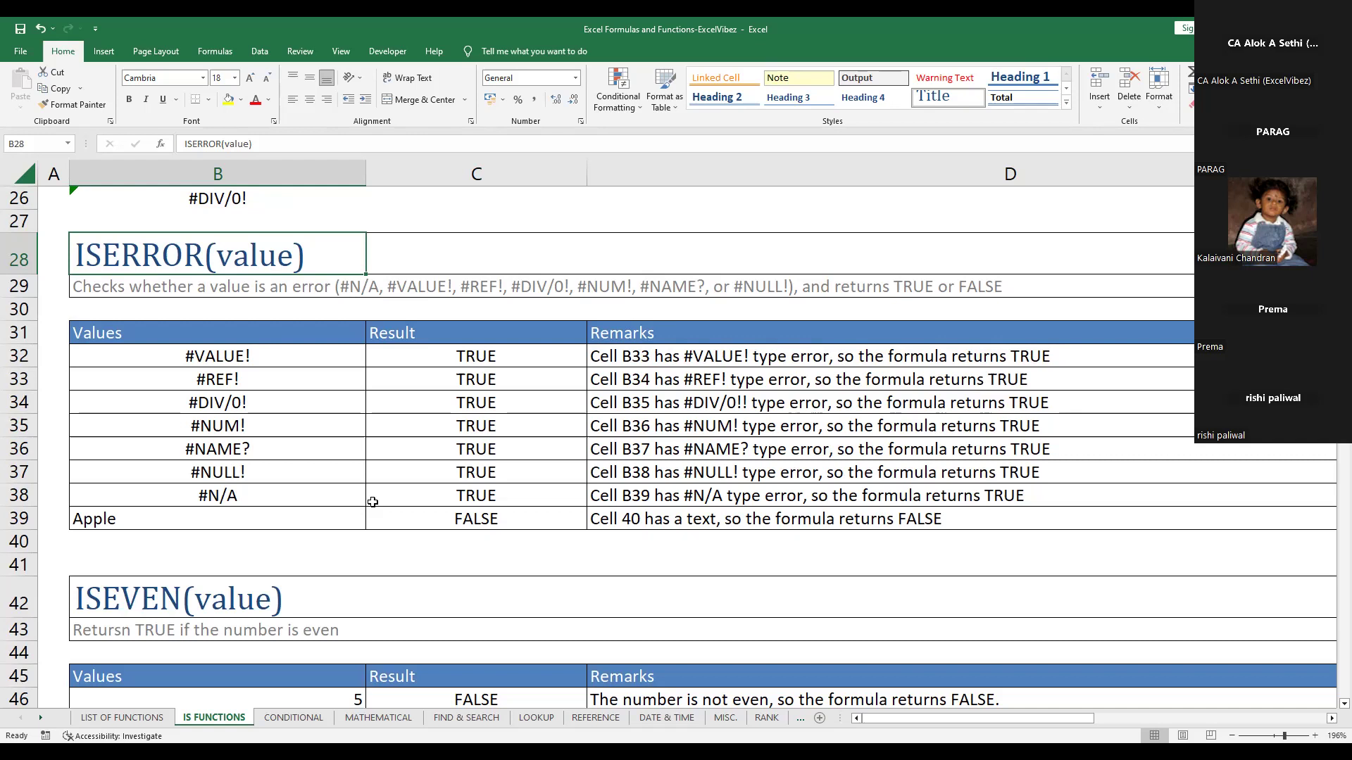
Step through the ISERROR description and examples, heading toward the ISEVEN table
{"action": "key", "text": "Down"}
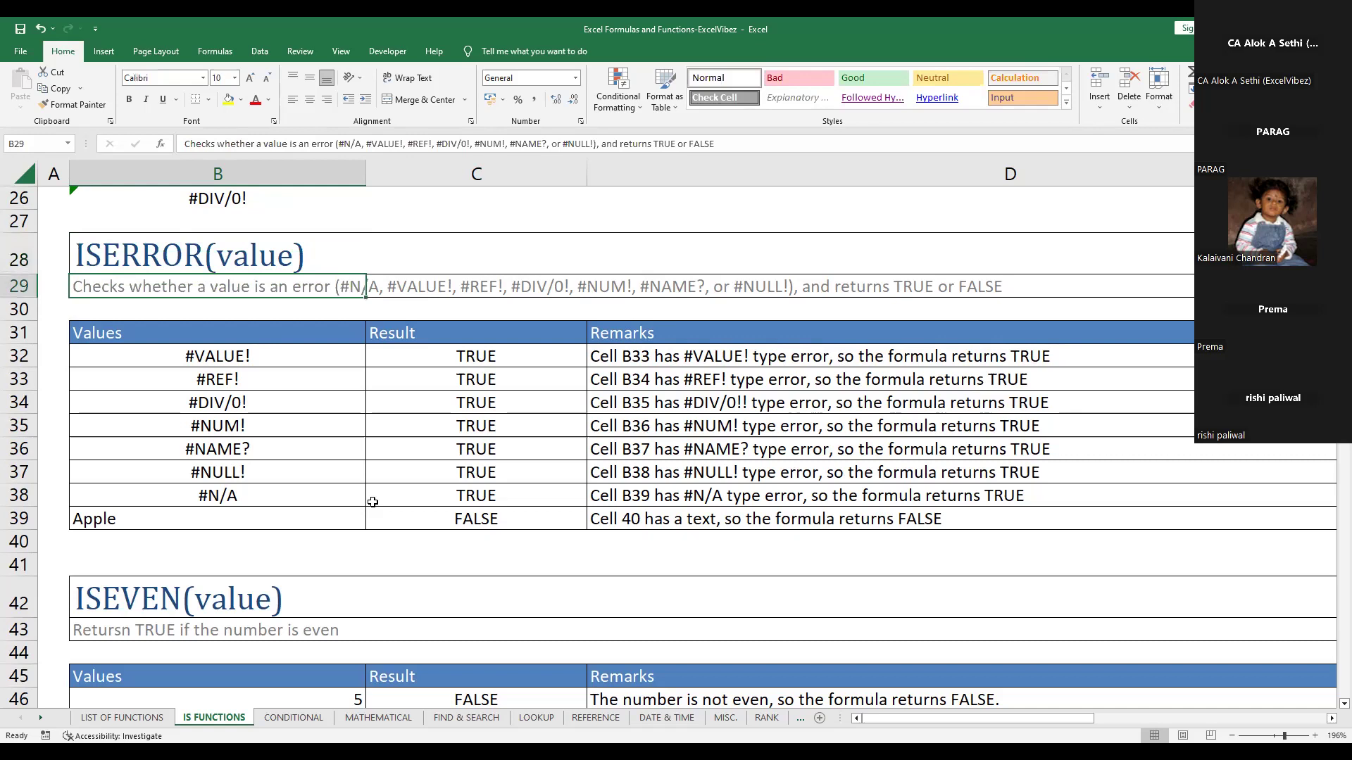
{"action": "key", "text": "Up"}
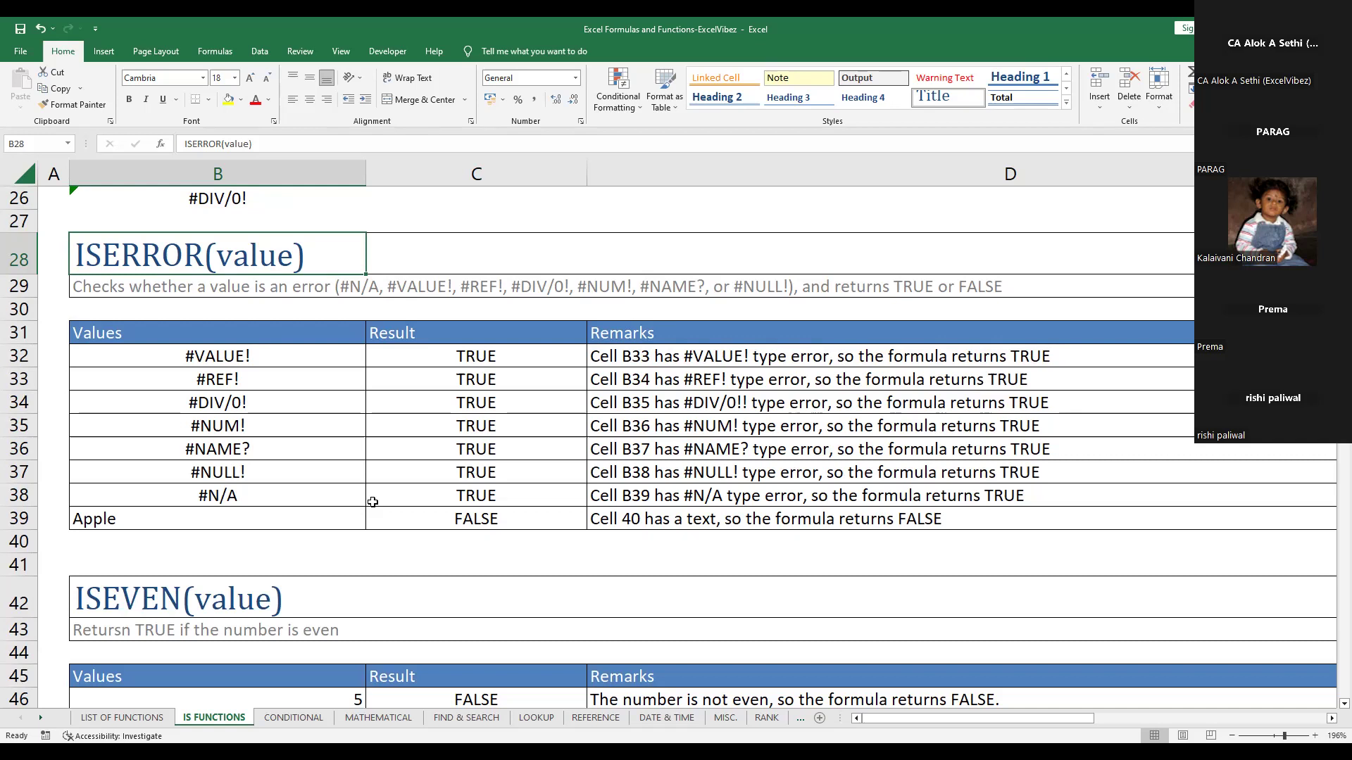
{"action": "key", "text": "Down"}
{"action": "key", "text": "Down"}
{"action": "key", "text": "Down"}
{"action": "key", "text": "Down"}
{"action": "key", "text": "Down"}
{"action": "key", "text": "Down"}
{"action": "key", "text": "Down"}
{"action": "key", "text": "Down"}
{"action": "key", "text": "Down"}
{"action": "key", "text": "Down"}
{"action": "key", "text": "Down"}
{"action": "key", "text": "Down"}
{"action": "key", "text": "Down"}
{"action": "key", "text": "Down"}
{"action": "key", "text": "Down"}
Move down to the ISODD table: TRUE for 5, FALSE for 10, #VALUE! for 81/9 and Excel 2013
{"action": "key", "text": "Down"}
{"action": "key", "text": "Down"}
{"action": "key", "text": "Down"}
{"action": "key", "text": "Down"}
{"action": "key", "text": "Down"}
{"action": "key", "text": "Down"}
{"action": "key", "text": "Down"}
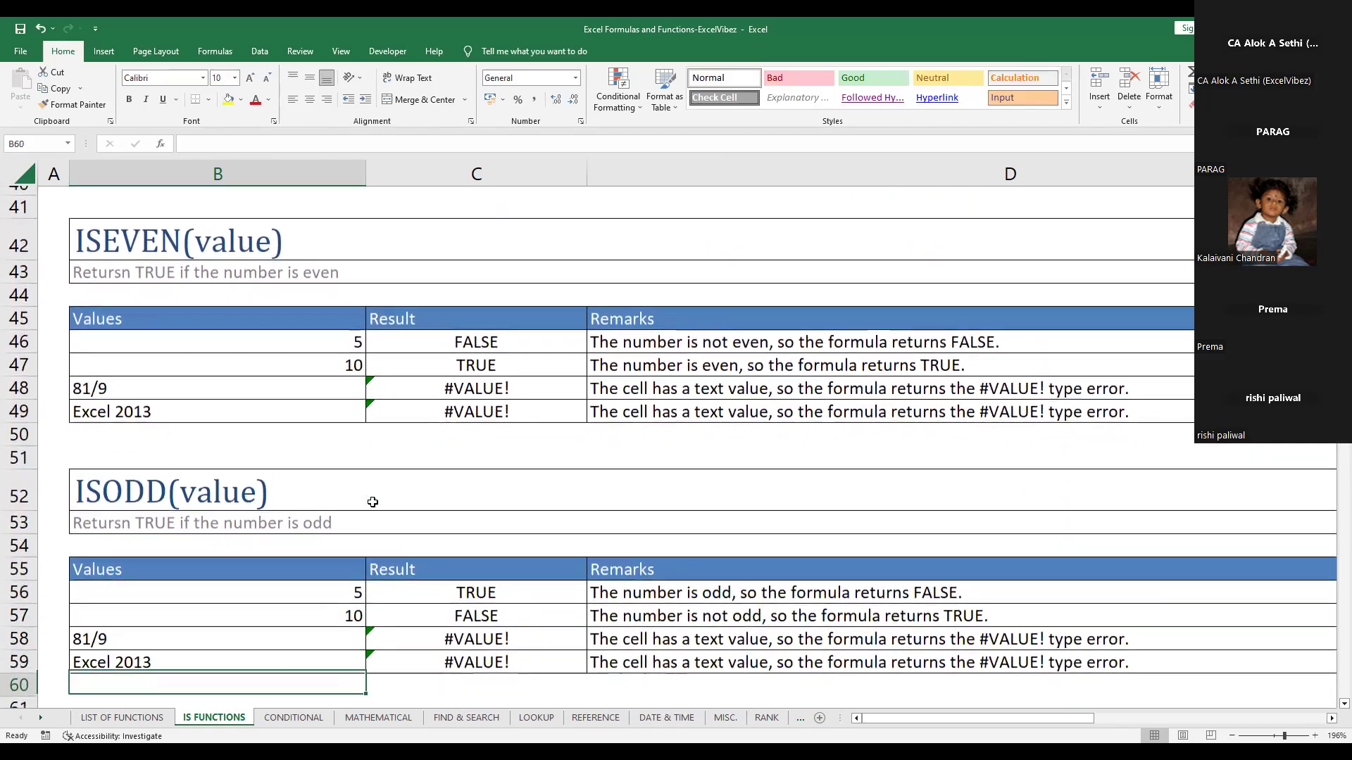
{"action": "key", "text": "Down"}
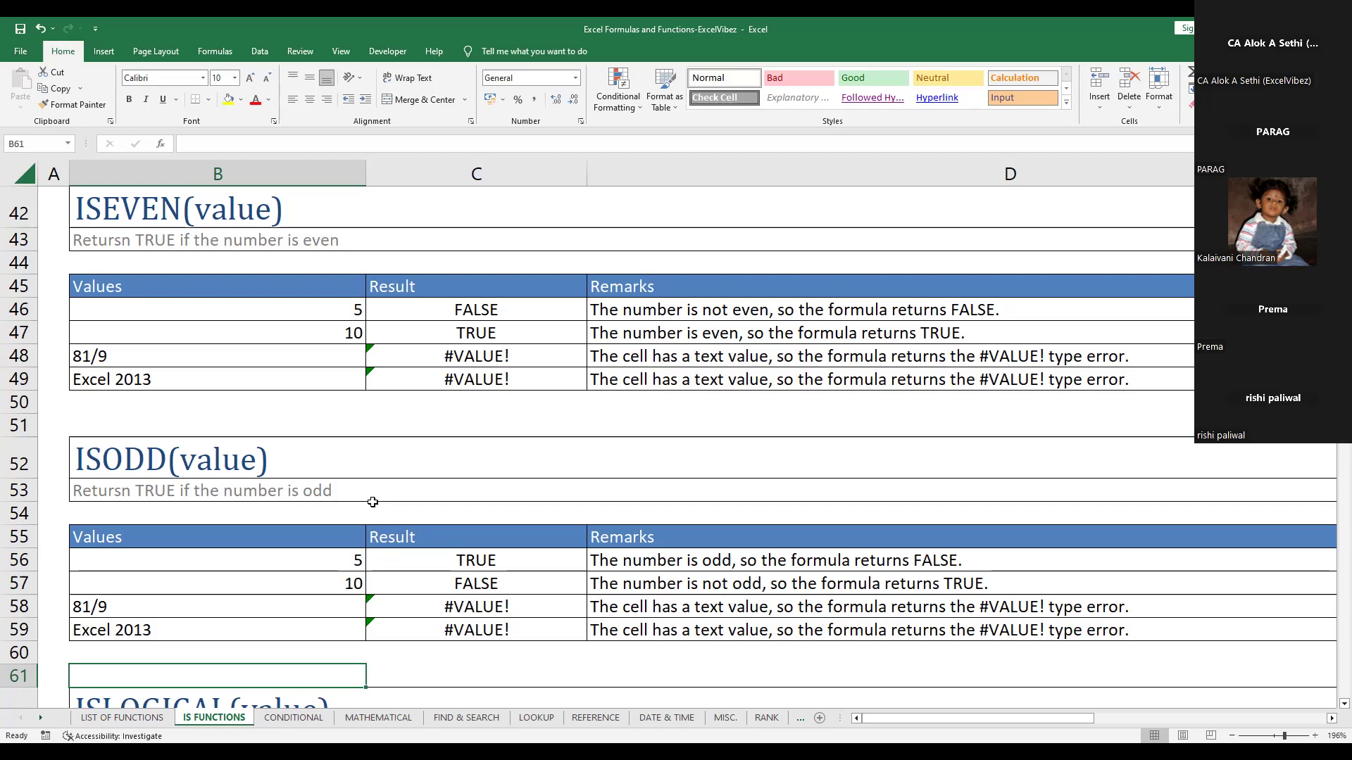
{"action": "key", "text": "Down"}
{"action": "key", "text": "Down"}
{"action": "key", "text": "Down"}
{"action": "key", "text": "Down"}
{"action": "key", "text": "Down"}
{"action": "key", "text": "Down"}
{"action": "key", "text": "Down"}
{"action": "key", "text": "Down"}
{"action": "key", "text": "Down"}
{"action": "key", "text": "Down"}
{"action": "key", "text": "Down"}
{"action": "key", "text": "Down"}
{"action": "key", "text": "Up"}
{"action": "key", "text": "Up"}
{"action": "key", "text": "Up"}
{"action": "key", "text": "Up"}
{"action": "key", "text": "Up"}
{"action": "key", "text": "Up"}
{"action": "key", "text": "Up"}
{"action": "key", "text": "Up"}
{"action": "key", "text": "Up"}
{"action": "key", "text": "Up"}
{"action": "key", "text": "Up"}
{"action": "key", "text": "Up"}
{"action": "key", "text": "Up"}
{"action": "key", "text": "Down"}
{"action": "key", "text": "Down"}
{"action": "key", "text": "Down"}
{"action": "key", "text": "Down"}
{"action": "key", "text": "Down"}
{"action": "key", "text": "Down"}
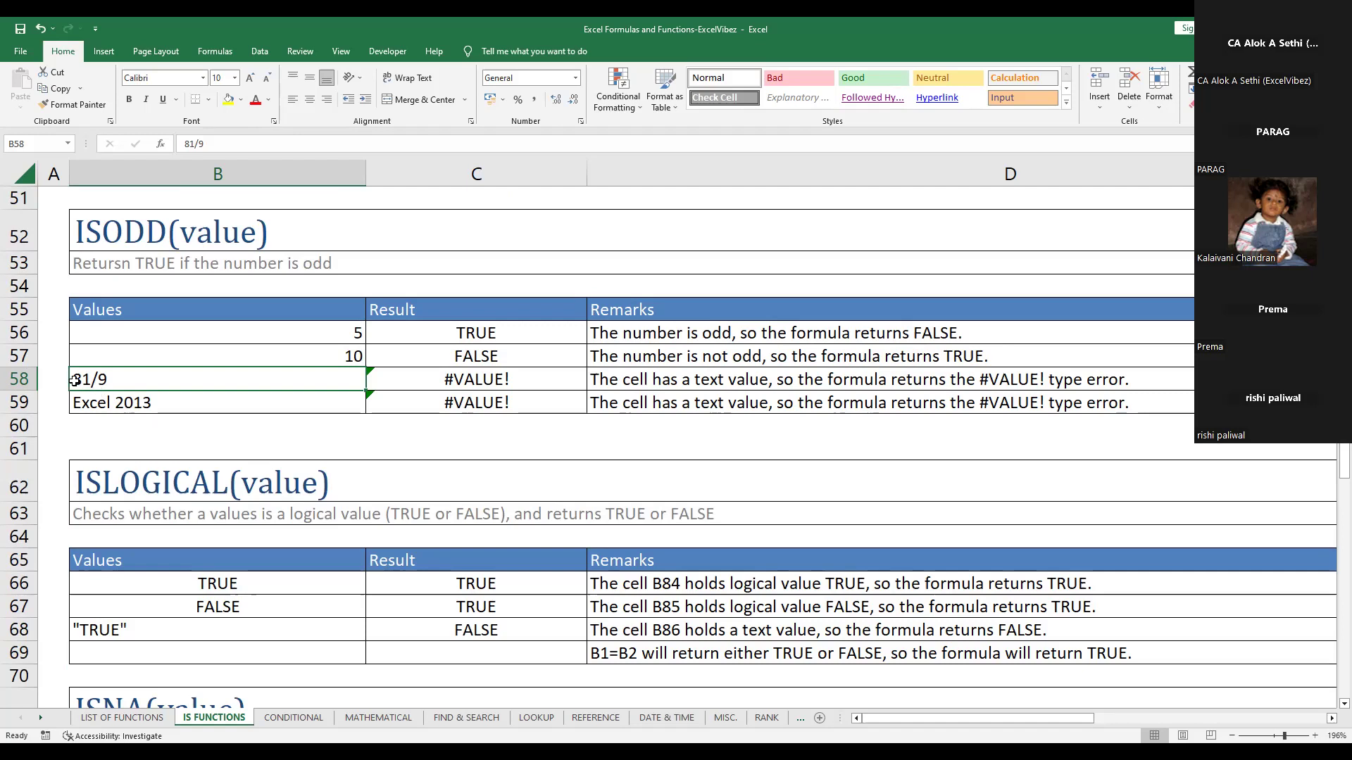
Test =, * and " prefixes on B58's 81/9, commit it as "81/9, and check C58's ISODD formula
{"action": "key", "text": "F2"}
{"action": "type", "text": "="}
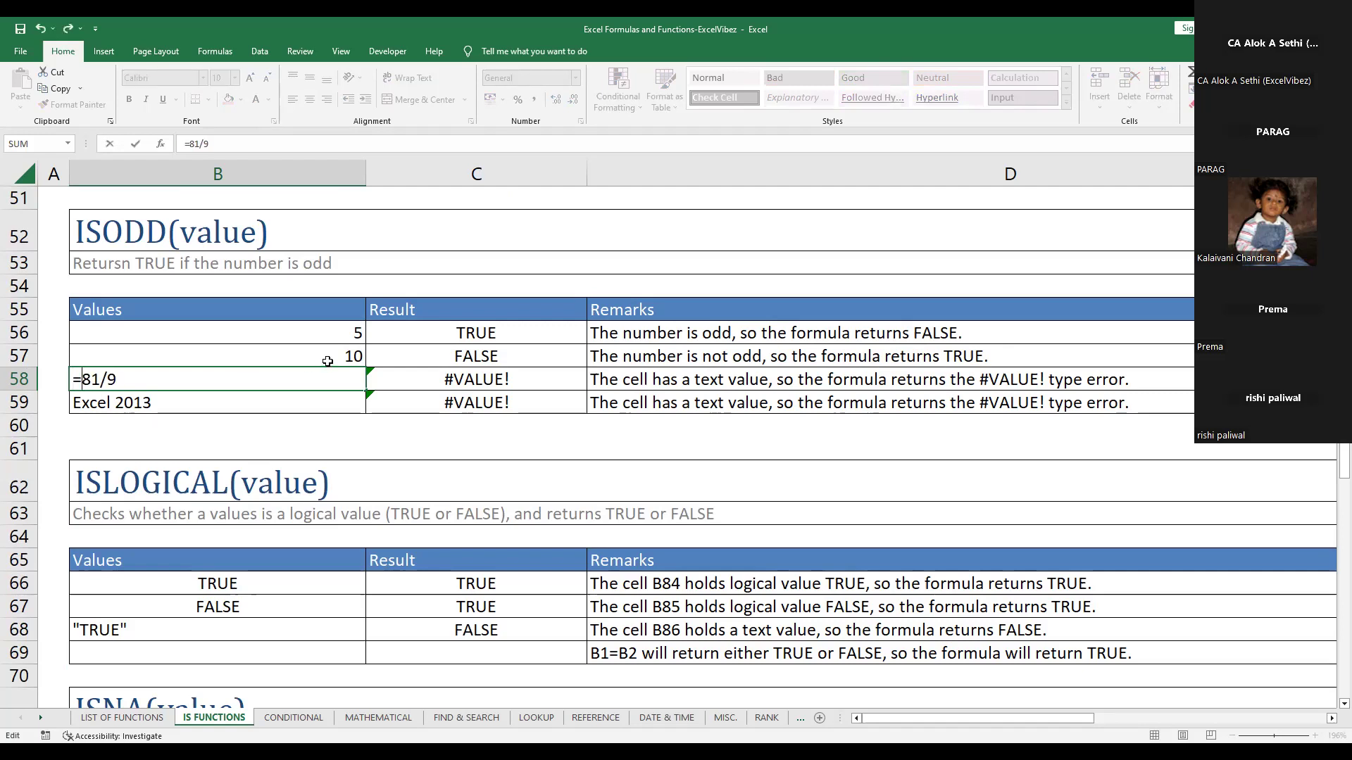
{"action": "key", "text": "BackSpace"}
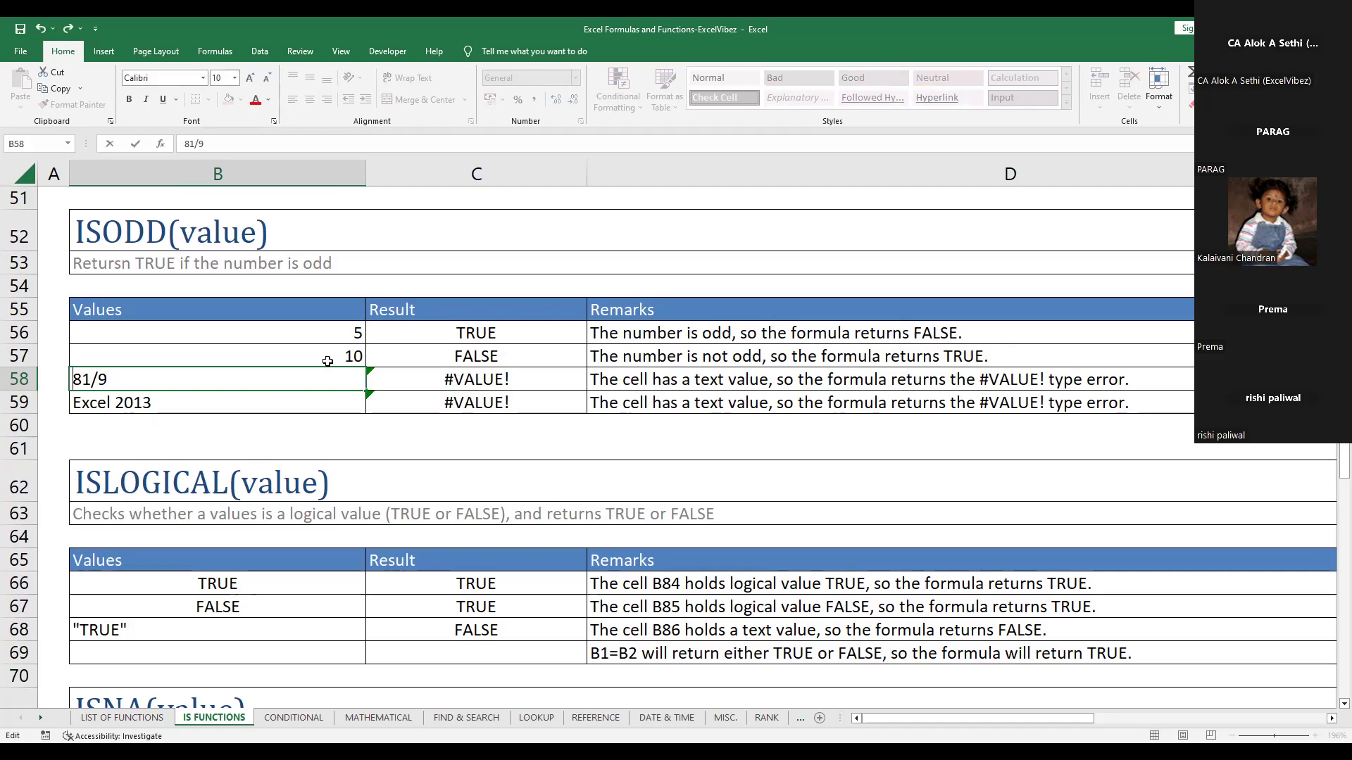
{"action": "type", "text": "*"}
{"action": "key", "text": "BackSpace"}
{"action": "type", "text": "\""}
{"action": "key", "text": "Return"}
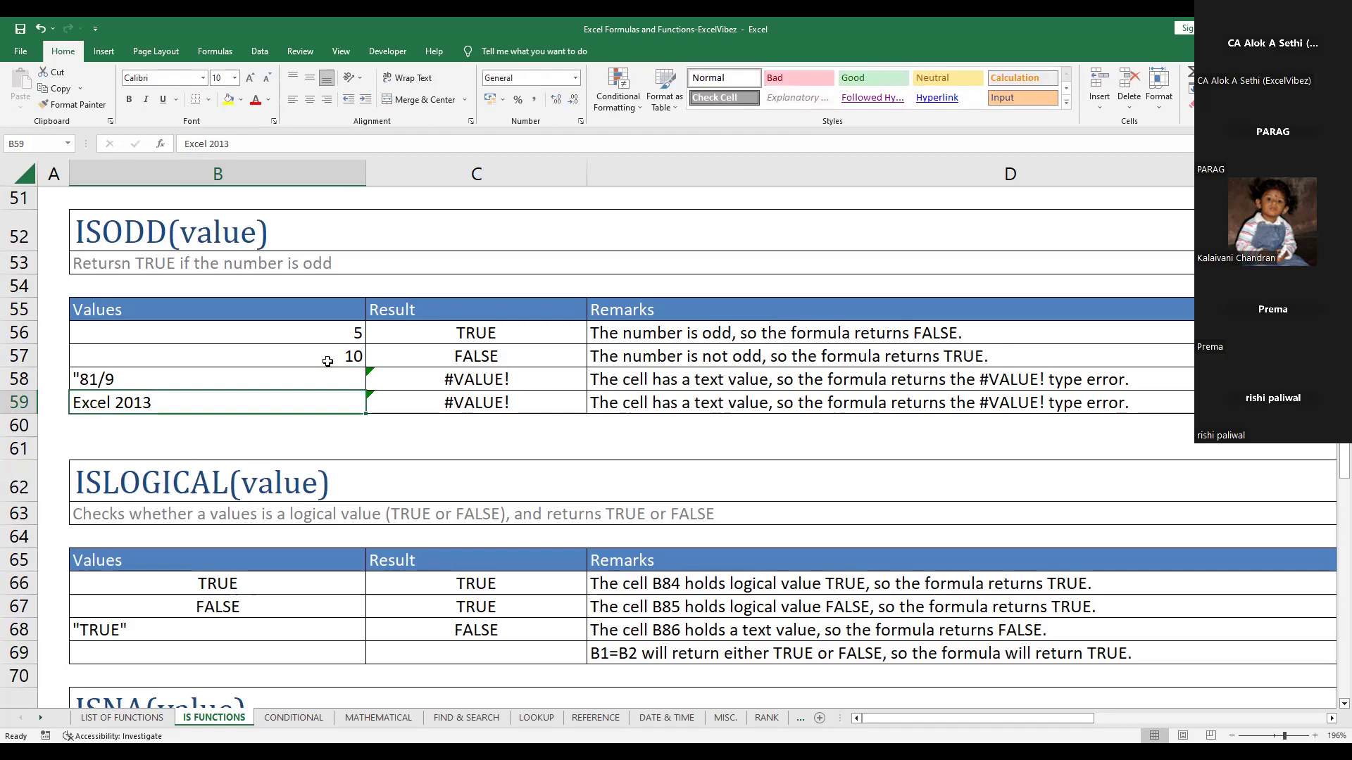
{"action": "key", "text": "Up"}
{"action": "key", "text": "Up"}
{"action": "key", "text": "Down"}
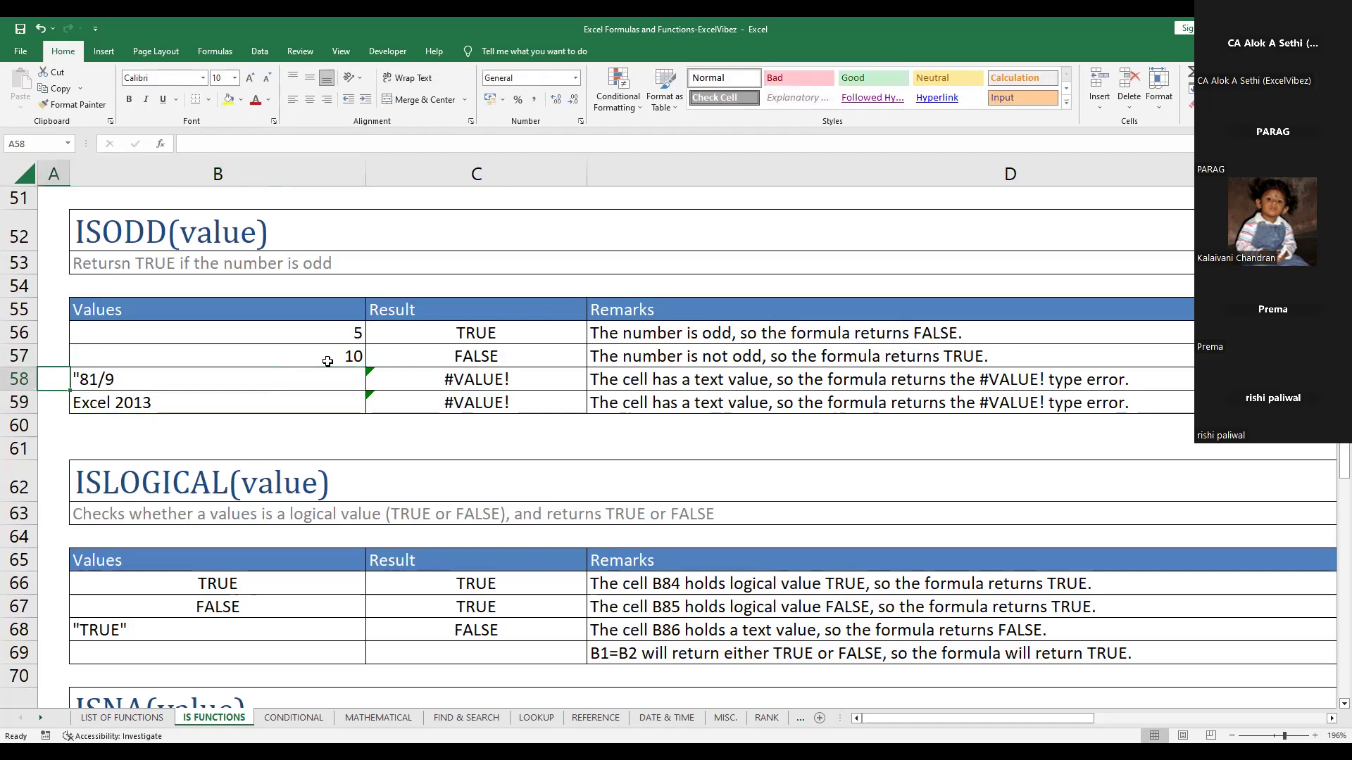
{"action": "key", "text": "Right"}
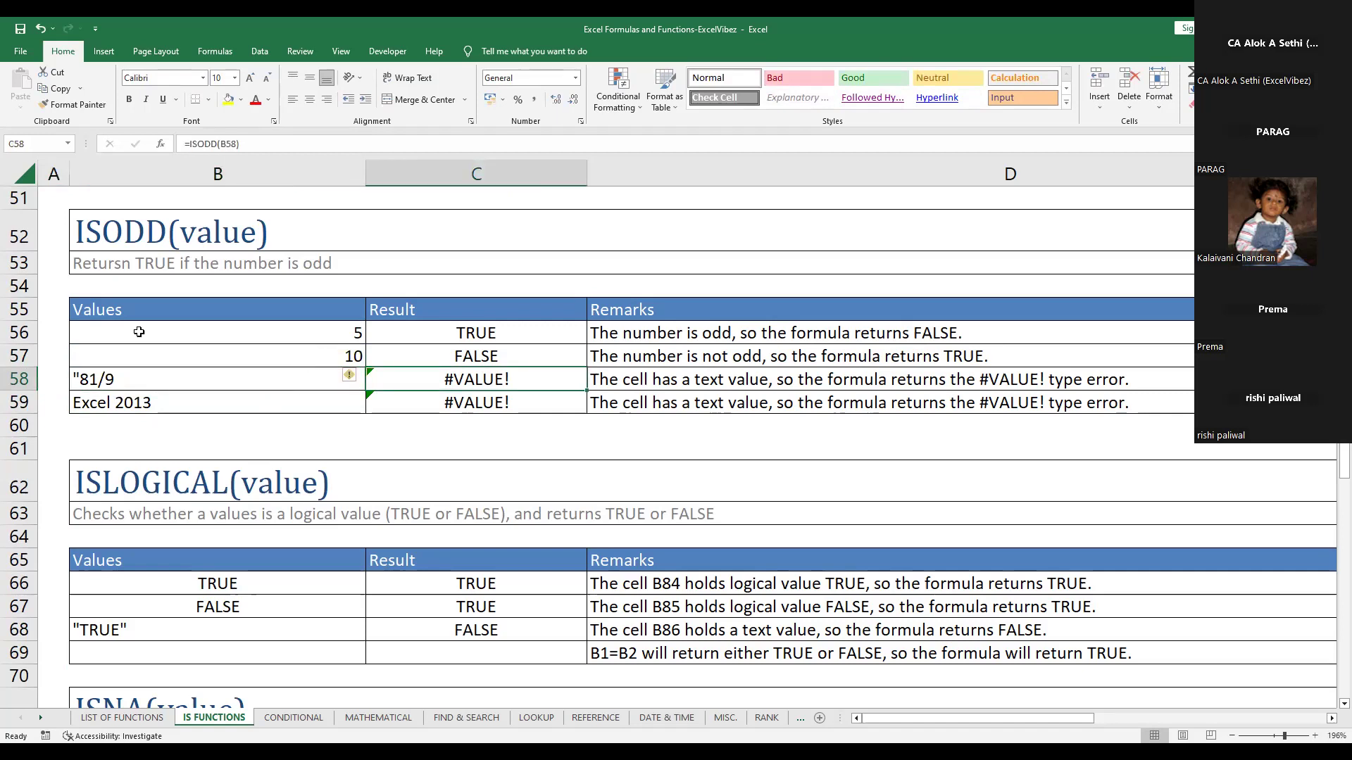
Replace the leading quote in B58 with an apostrophe so it stores '81/9 as text
{"action": "left_click", "coordinate": [159, 378]}
{"action": "double_click", "coordinate": [160, 378]}
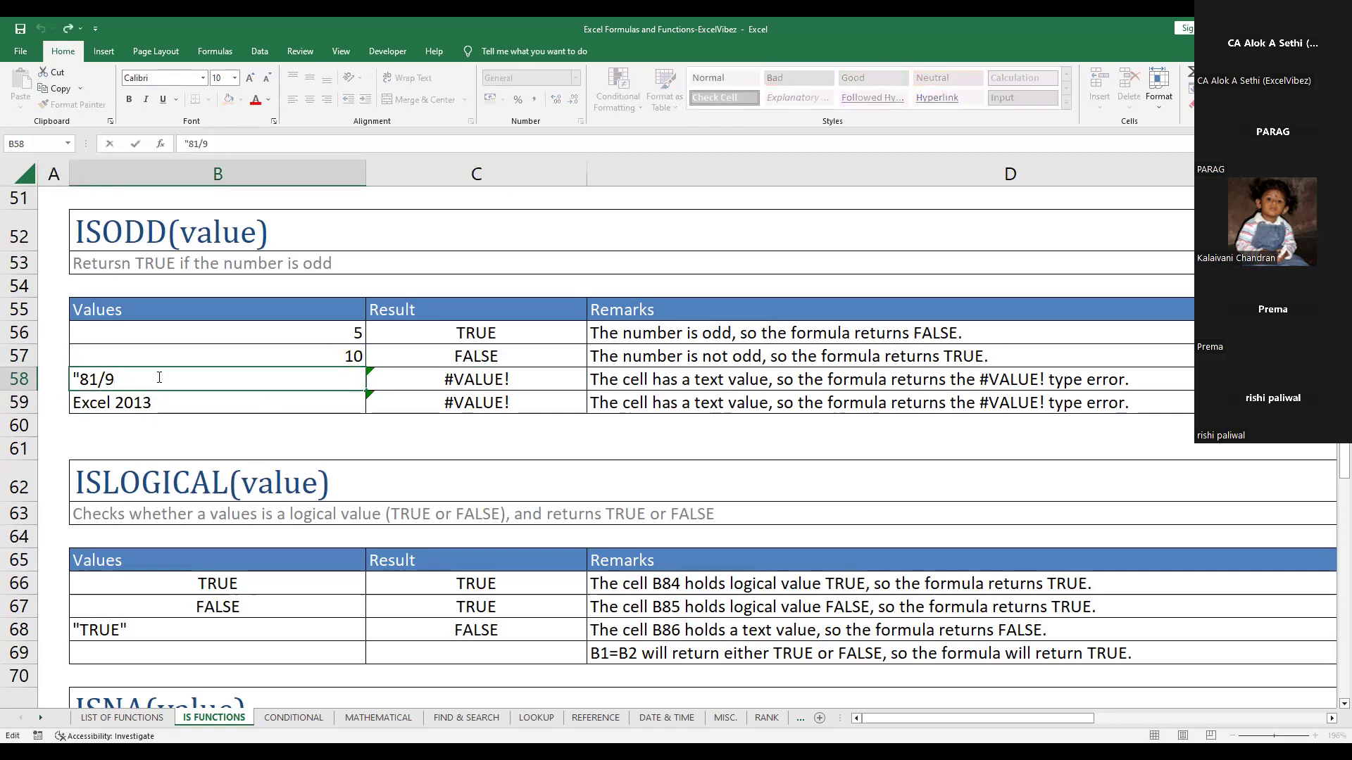
{"action": "key", "text": "Home"}
{"action": "key", "text": "Delete"}
{"action": "type", "text": "'"}
{"action": "key", "text": "Return"}
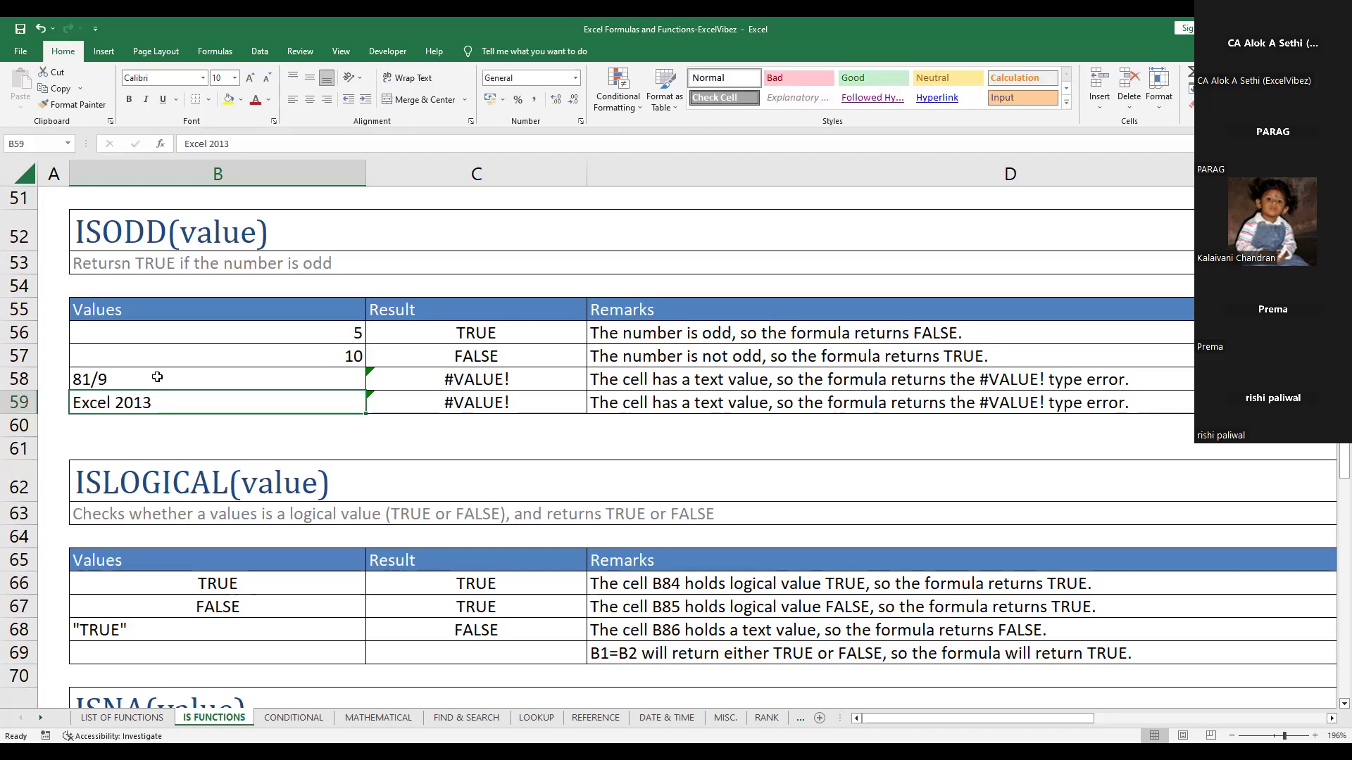
{"action": "left_click", "coordinate": [157, 377]}
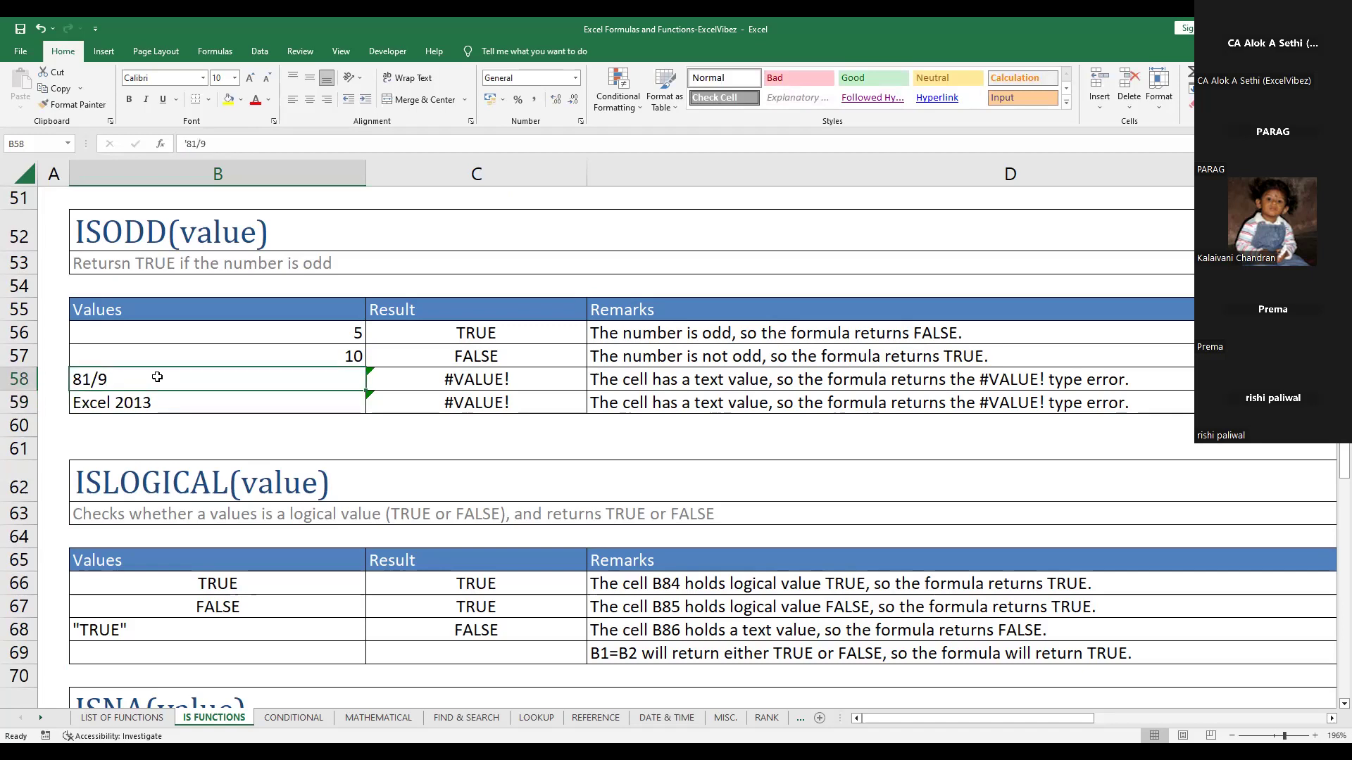
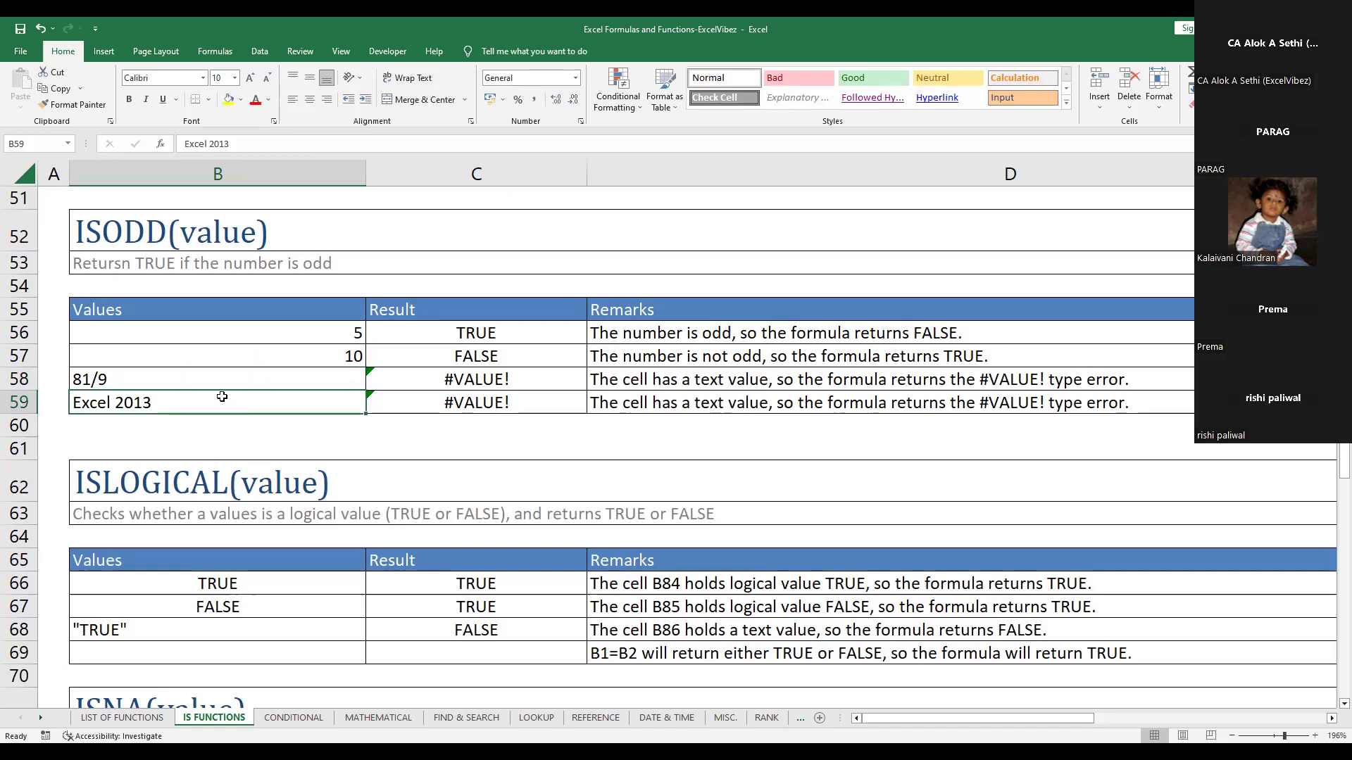
Inspect the ISODD formula in C58 for the 81/9 entry without changing it
{"action": "left_click", "coordinate": [468, 380]}
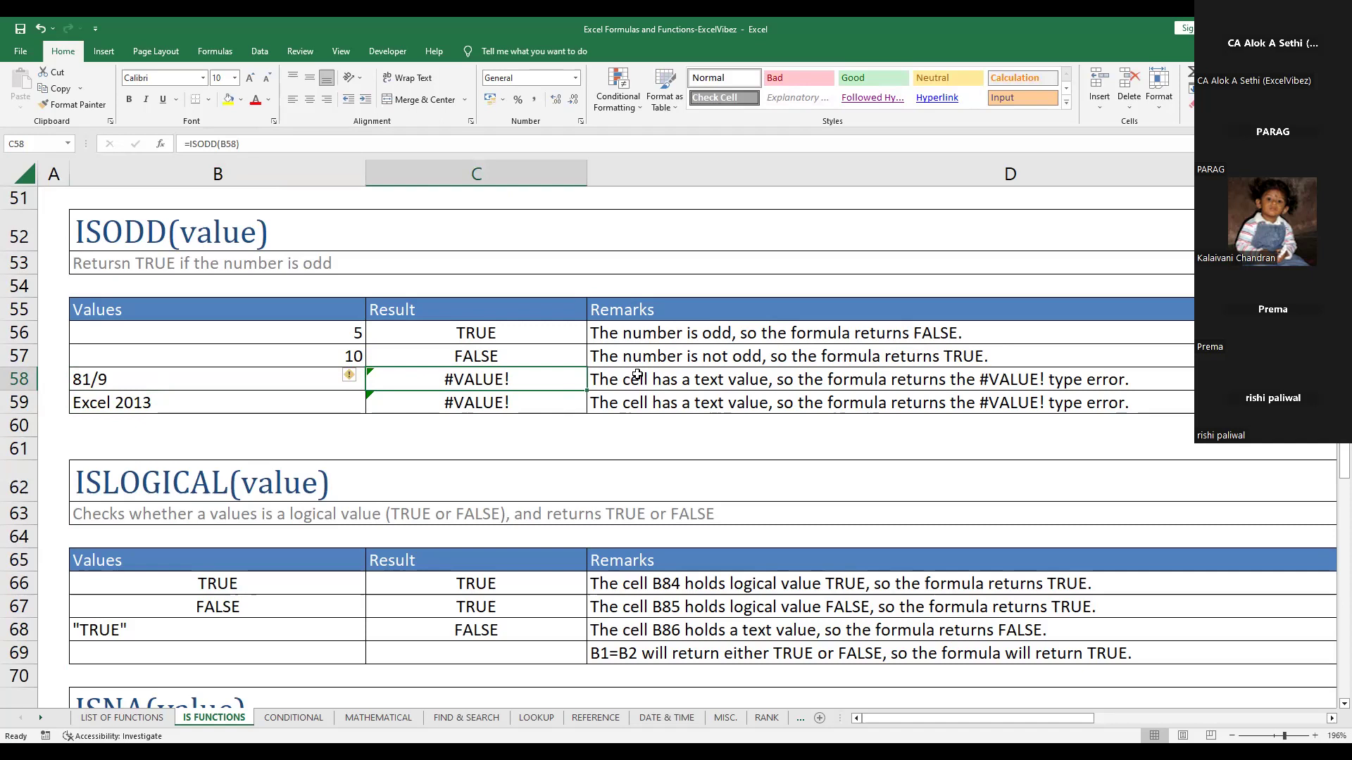
{"action": "key", "text": "F2"}
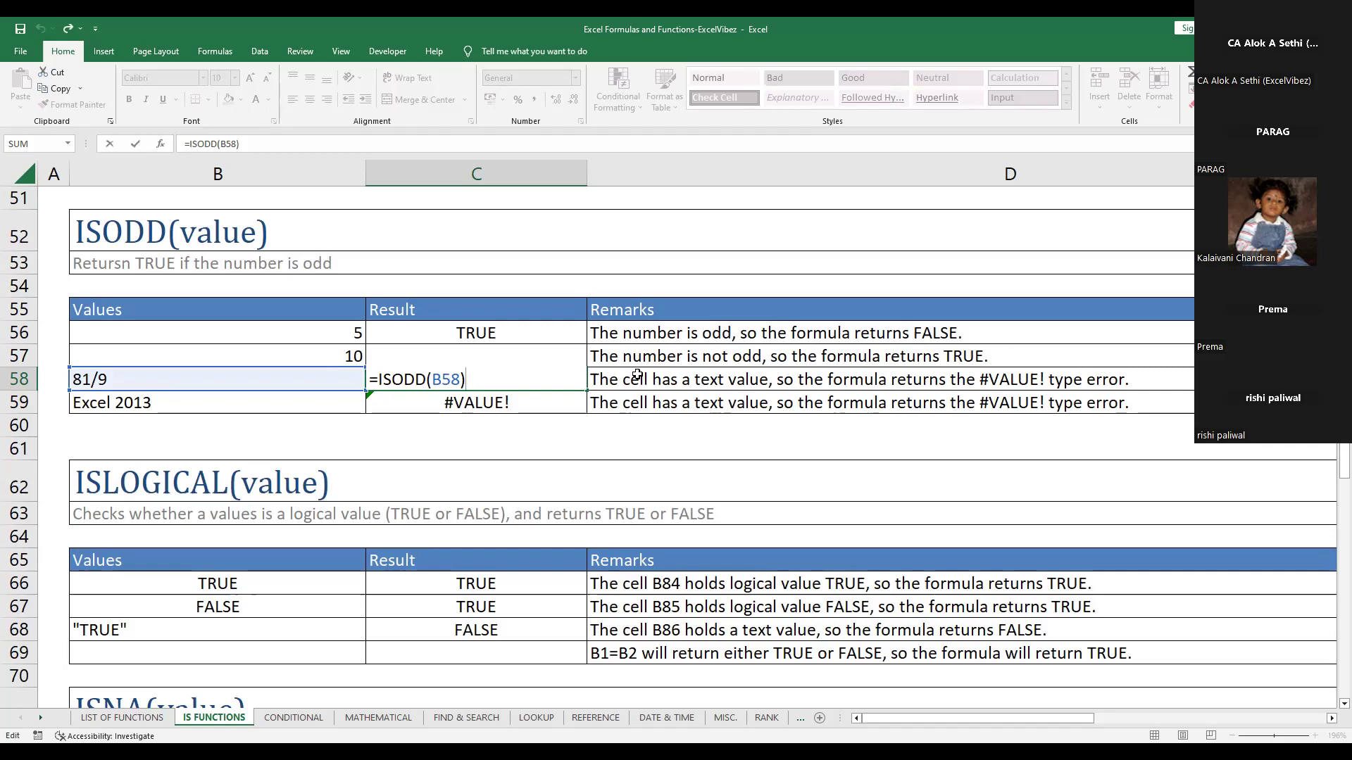
{"action": "key", "text": "Return"}
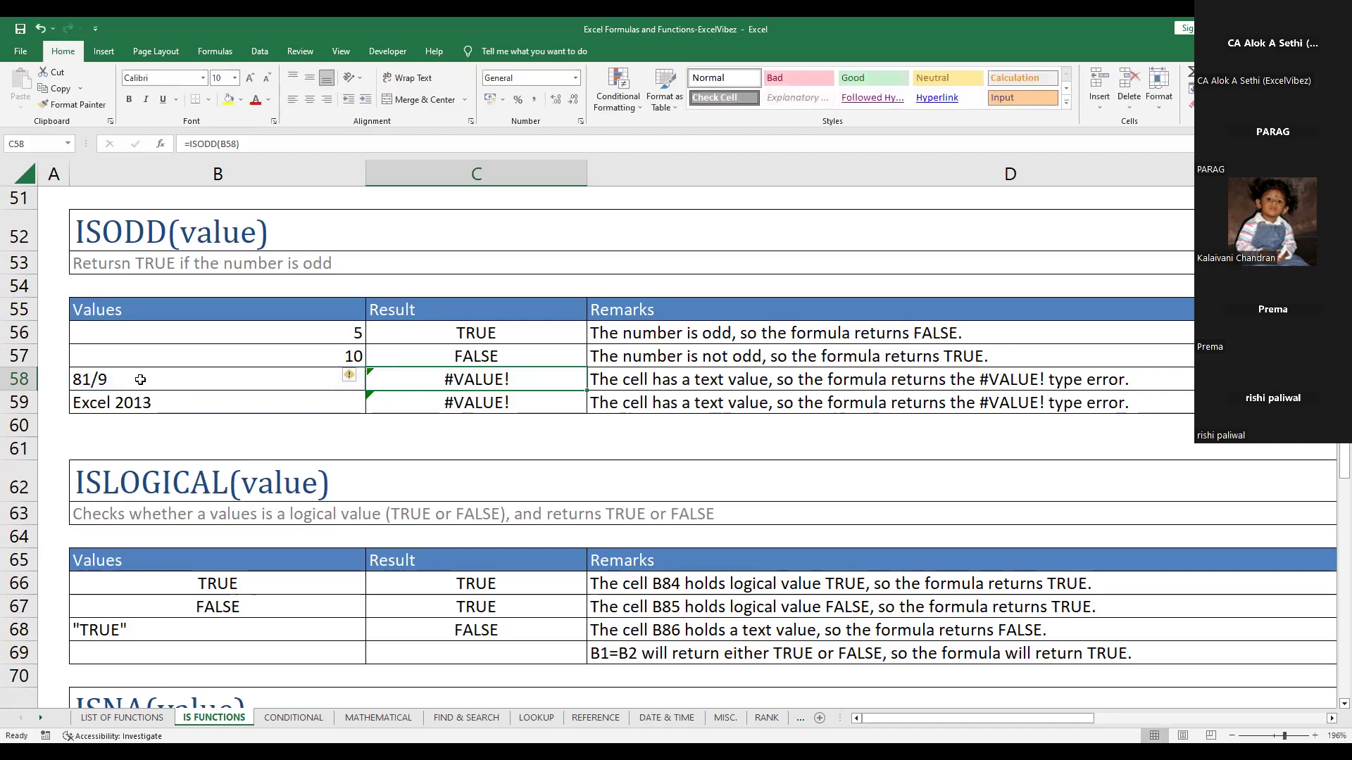
Change B58 from the text '81/9 to the formula =81/9 so it shows 9
{"action": "left_click", "coordinate": [141, 380]}
{"action": "double_click", "coordinate": [141, 380]}
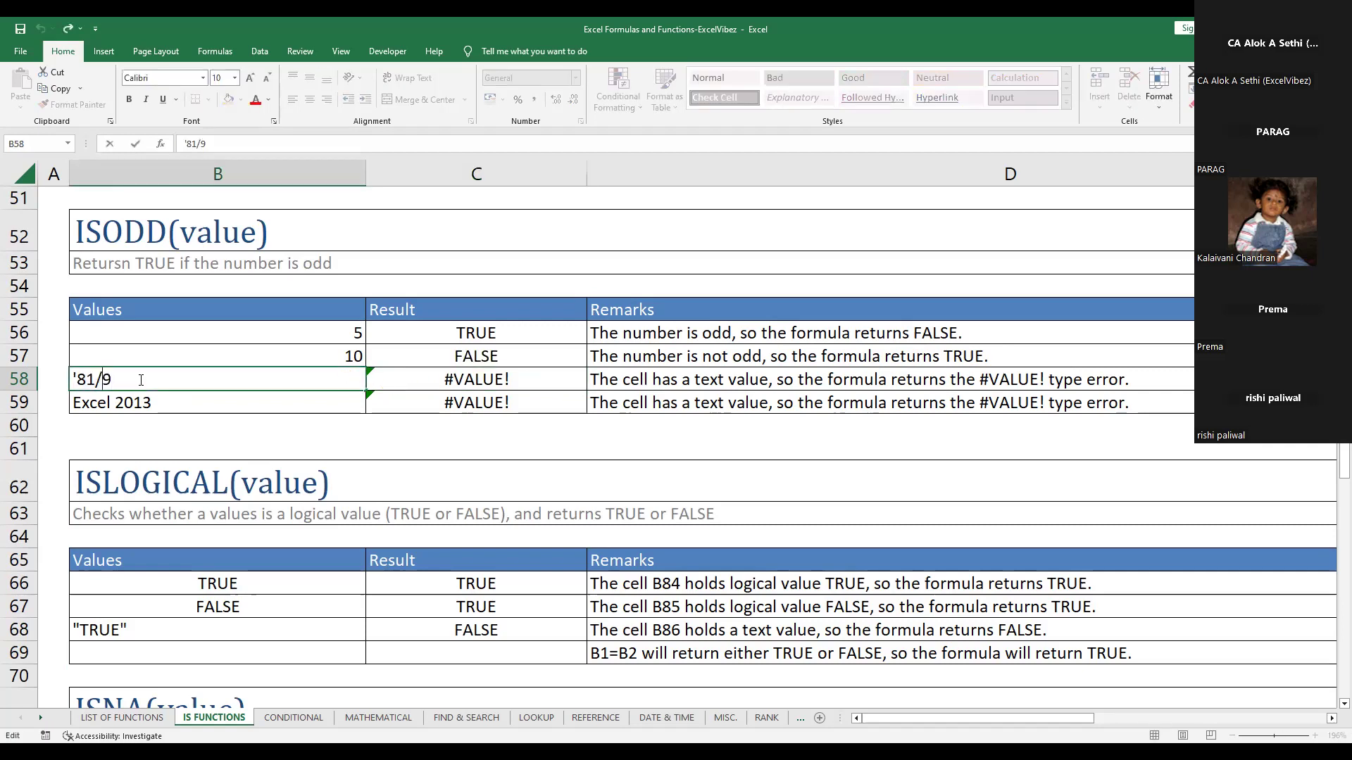
{"action": "key", "text": "Home"}
{"action": "key", "text": "Delete"}
{"action": "type", "text": "="}
{"action": "key", "text": "Return"}
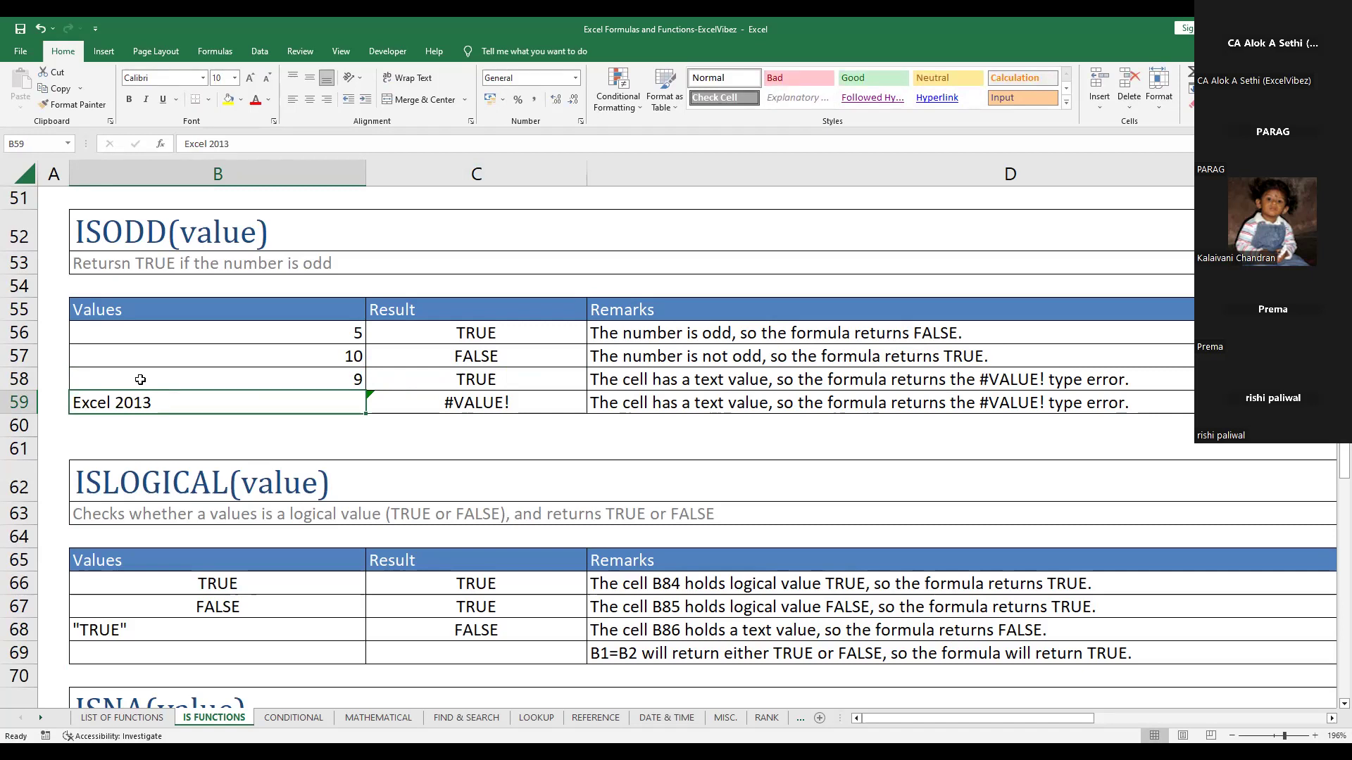
Edit B59 from 'Excel 2013' down to the number 2013
{"action": "double_click", "coordinate": [216, 402]}
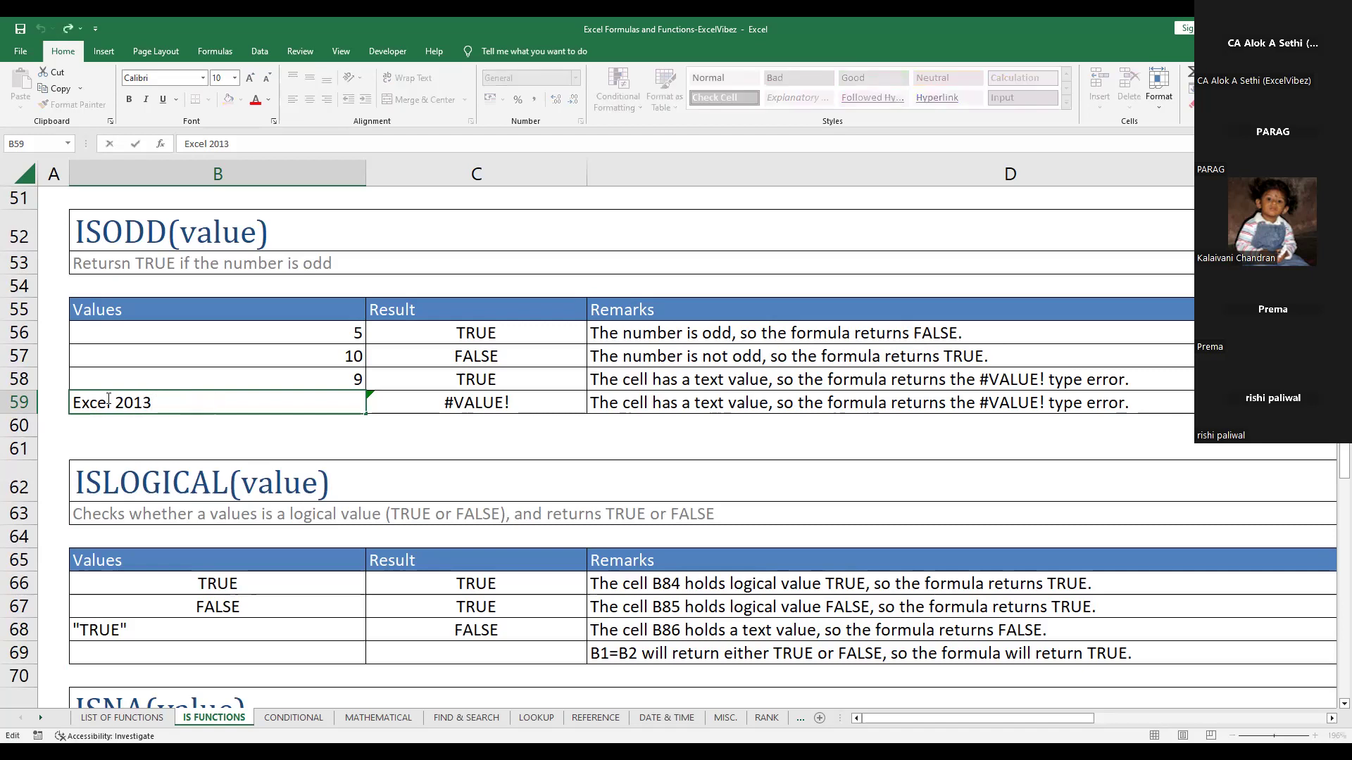
{"action": "key", "text": "BackSpace"}
{"action": "key", "text": "BackSpace"}
{"action": "key", "text": "BackSpace"}
{"action": "key", "text": "BackSpace"}
{"action": "key", "text": "BackSpace"}
{"action": "key", "text": "BackSpace"}
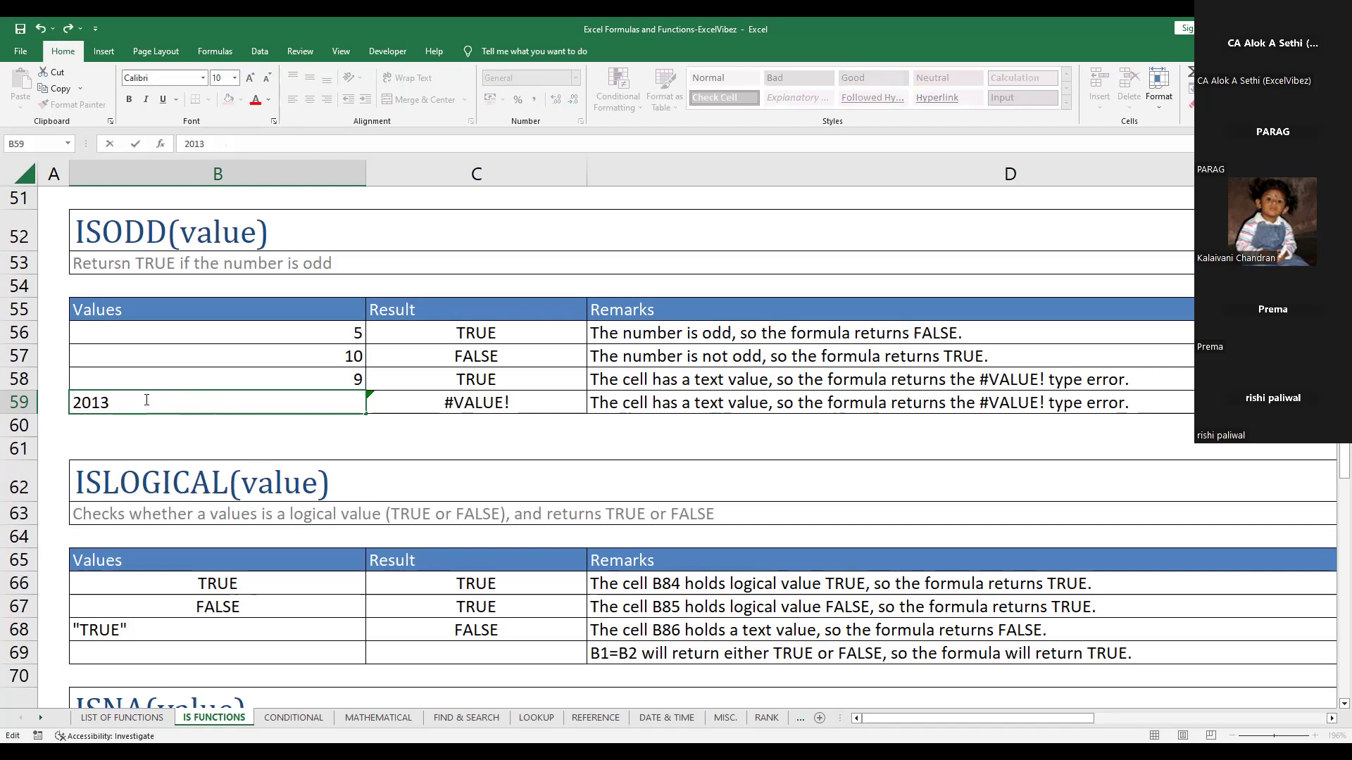
{"action": "key", "text": "Return"}
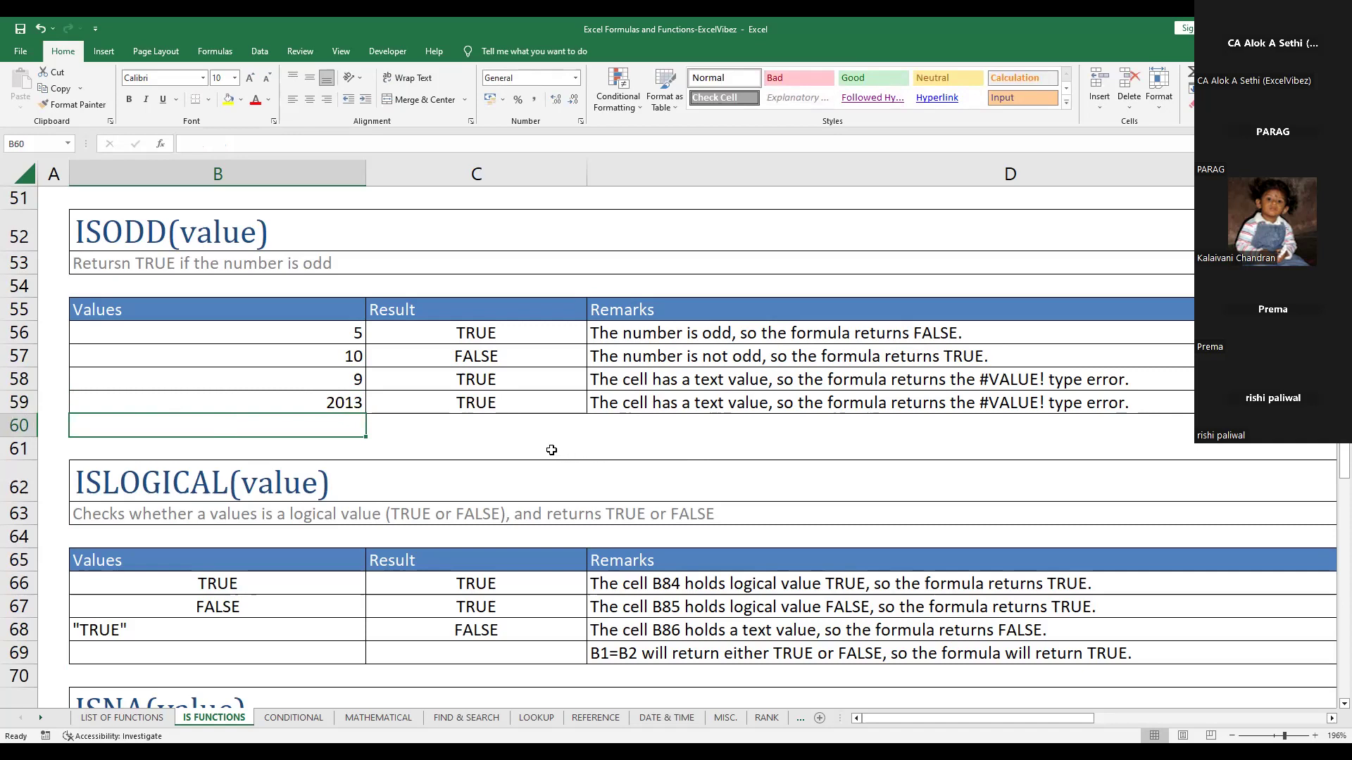
Scroll down to the ISLOGICAL table and select empty cell B64 above its Values header
{"action": "key", "text": "Down"}
{"action": "key", "text": "Down"}
{"action": "key", "text": "Down"}
{"action": "key", "text": "Down"}
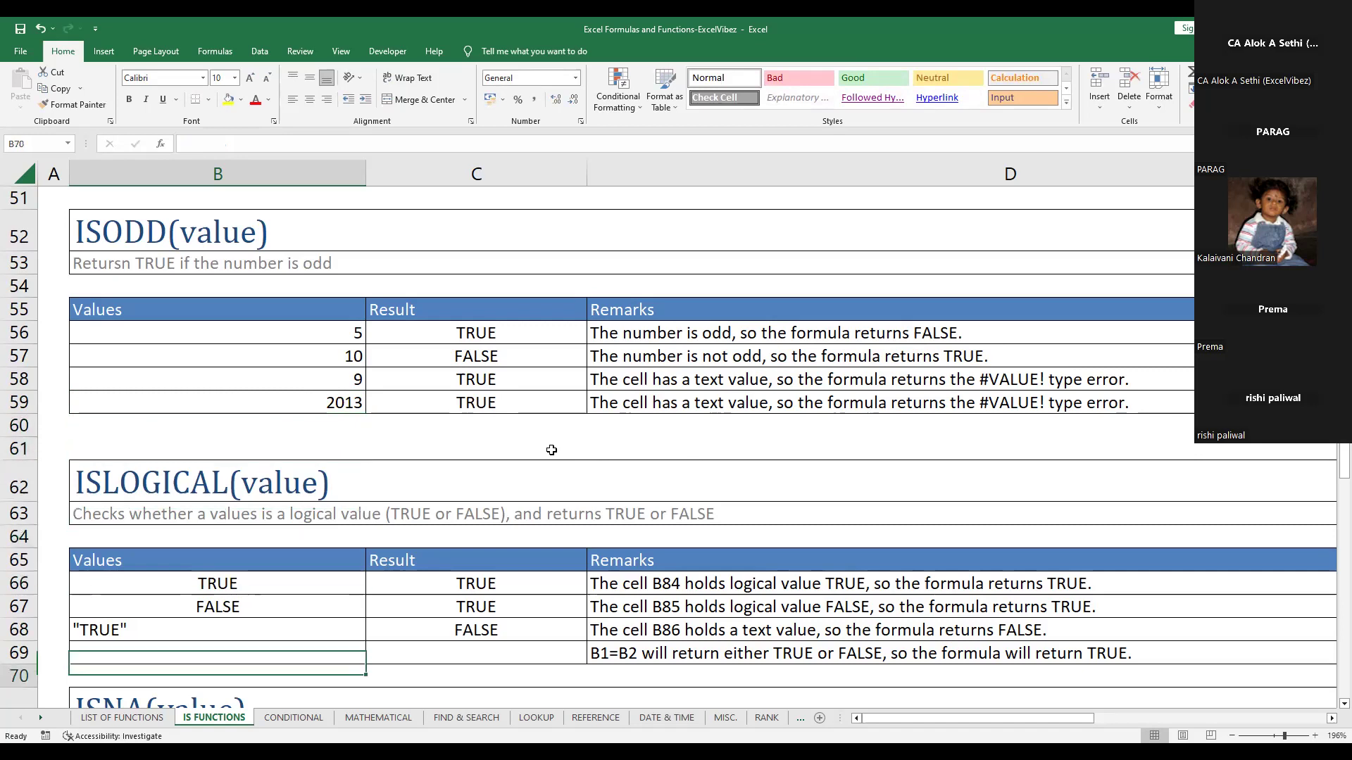
{"action": "key", "text": "Down"}
{"action": "key", "text": "Down"}
{"action": "key", "text": "Down"}
{"action": "key", "text": "Down"}
{"action": "key", "text": "Down"}
{"action": "key", "text": "Down"}
{"action": "key", "text": "Down"}
{"action": "key", "text": "Down"}
{"action": "key", "text": "Down"}
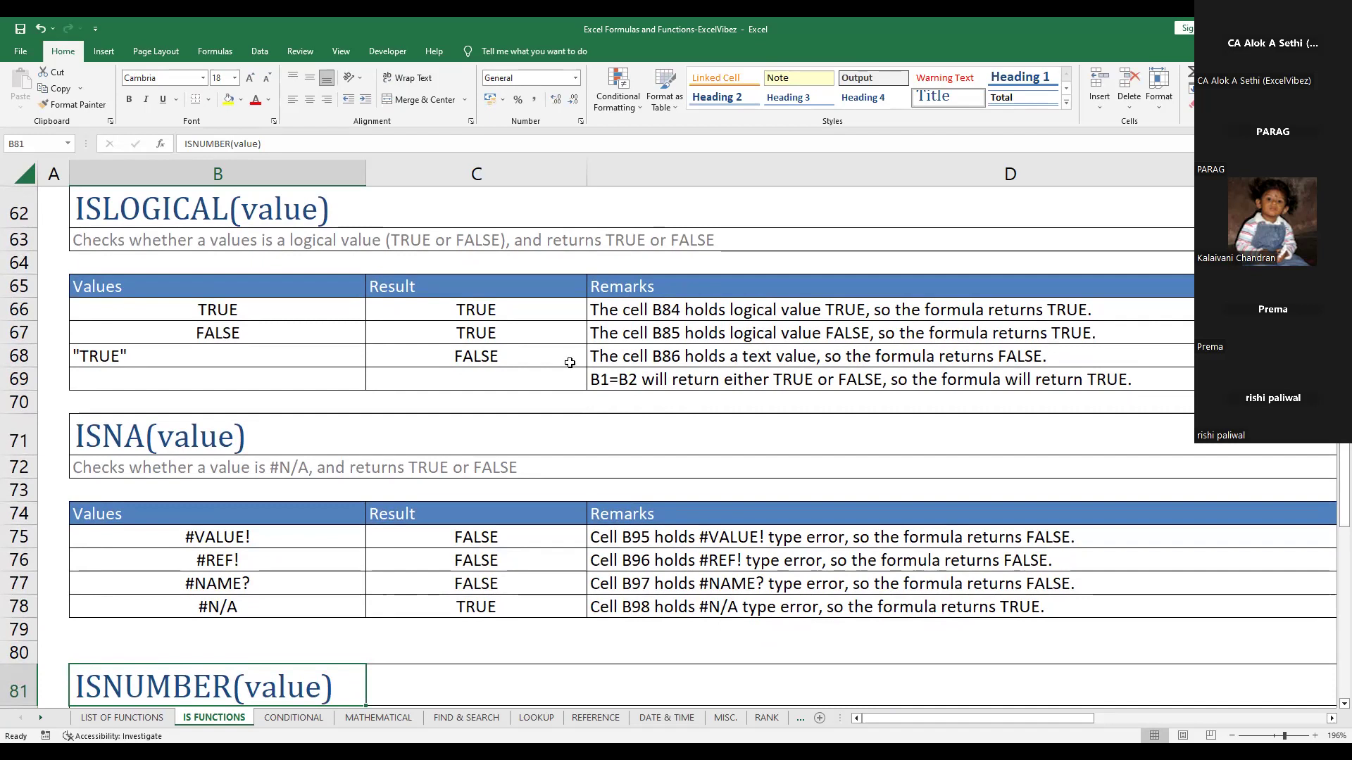
{"action": "left_click", "coordinate": [197, 292]}
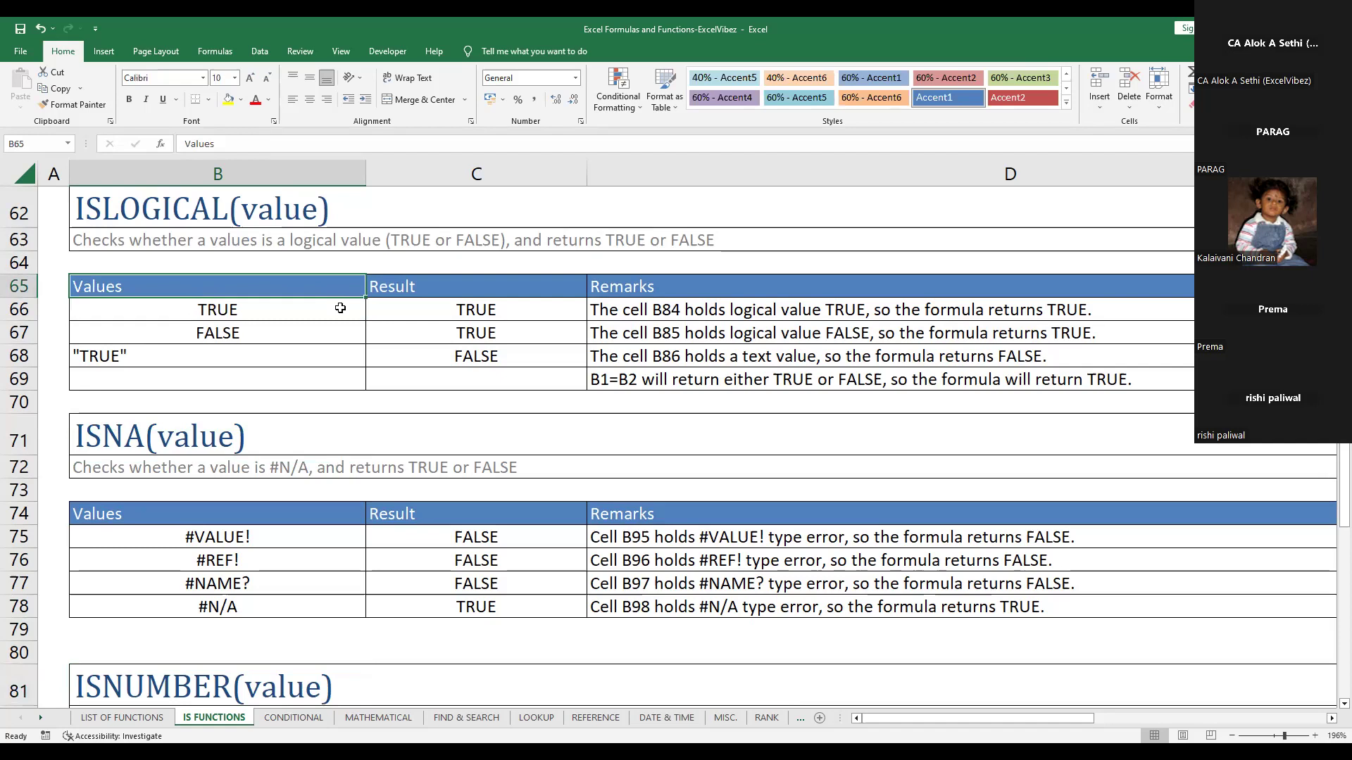
{"action": "left_click", "coordinate": [220, 255]}
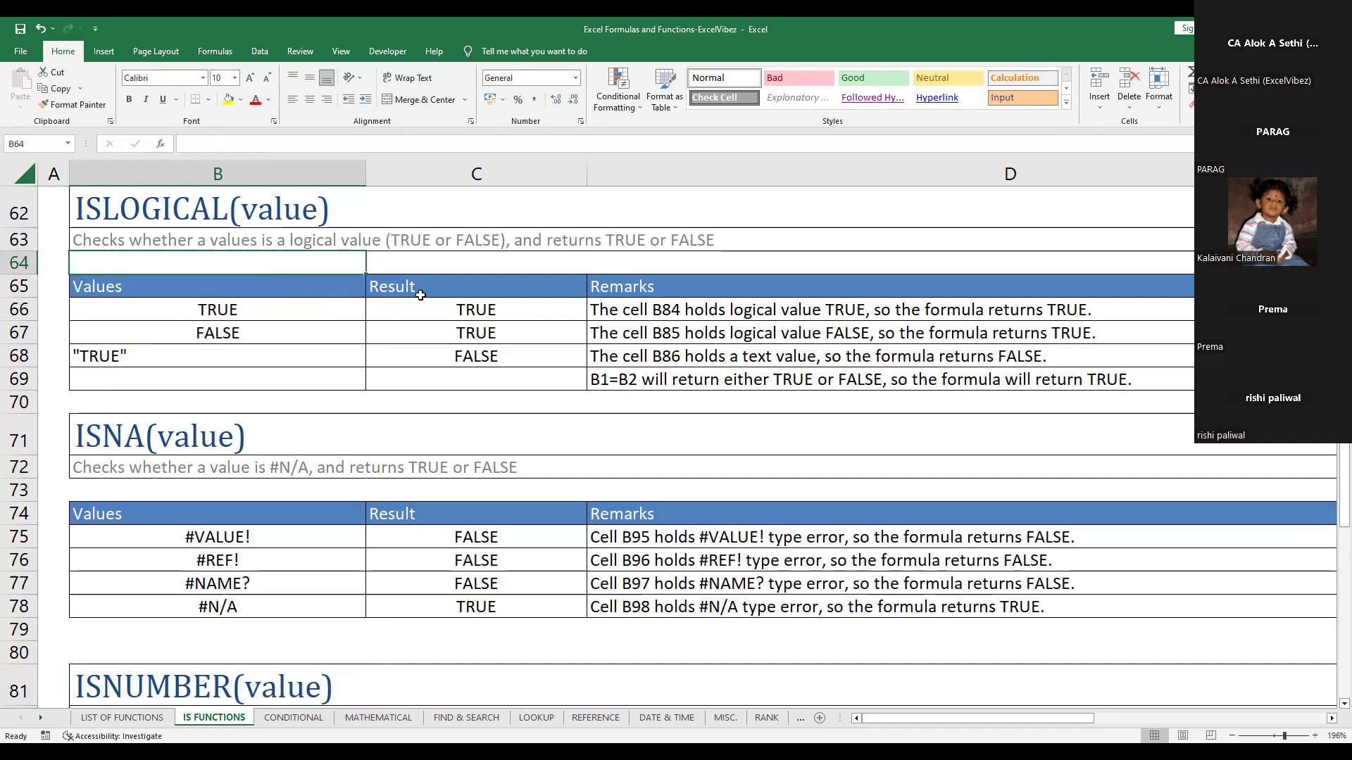
Enter 200 in B64 and 300 in C64 above the ISLOGICAL Values and Result columns
{"action": "type", "text": "200"}
{"action": "key", "text": "Return"}
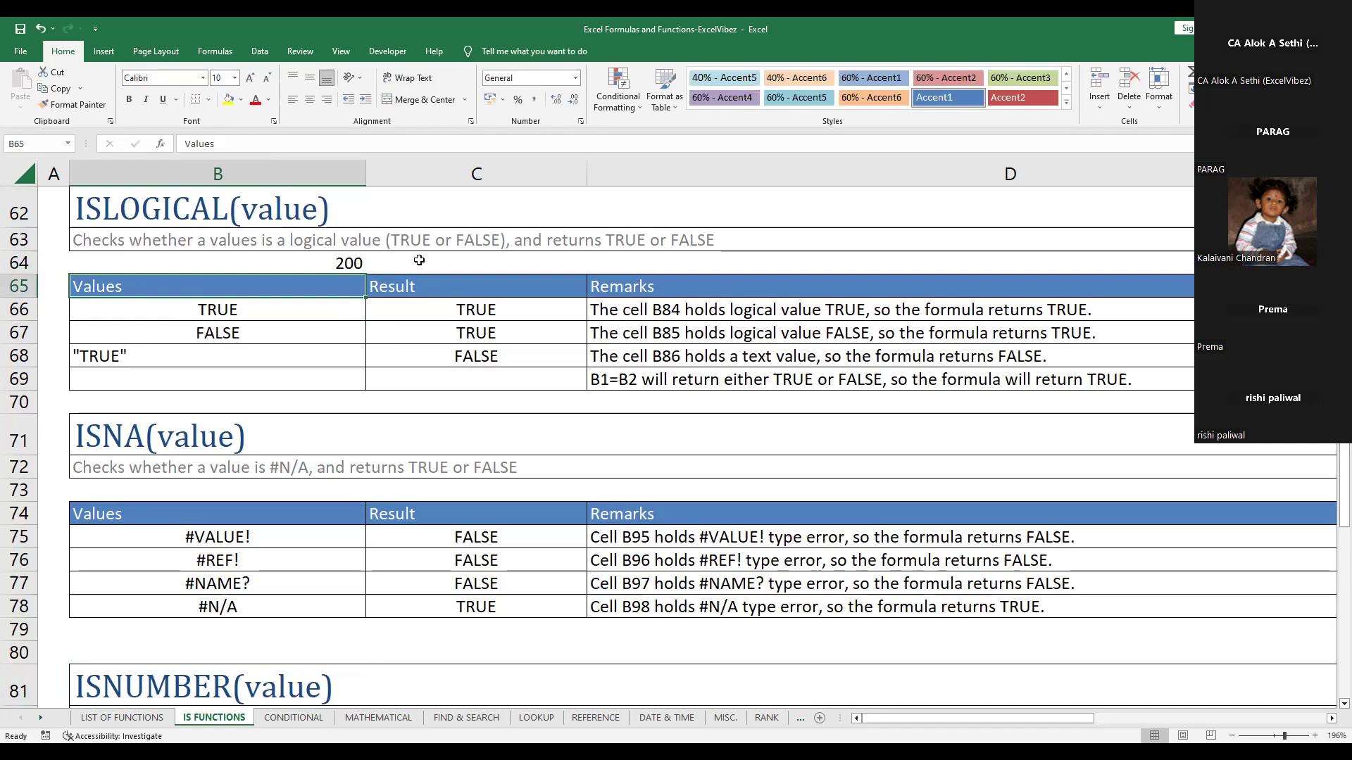
{"action": "left_click", "coordinate": [416, 264]}
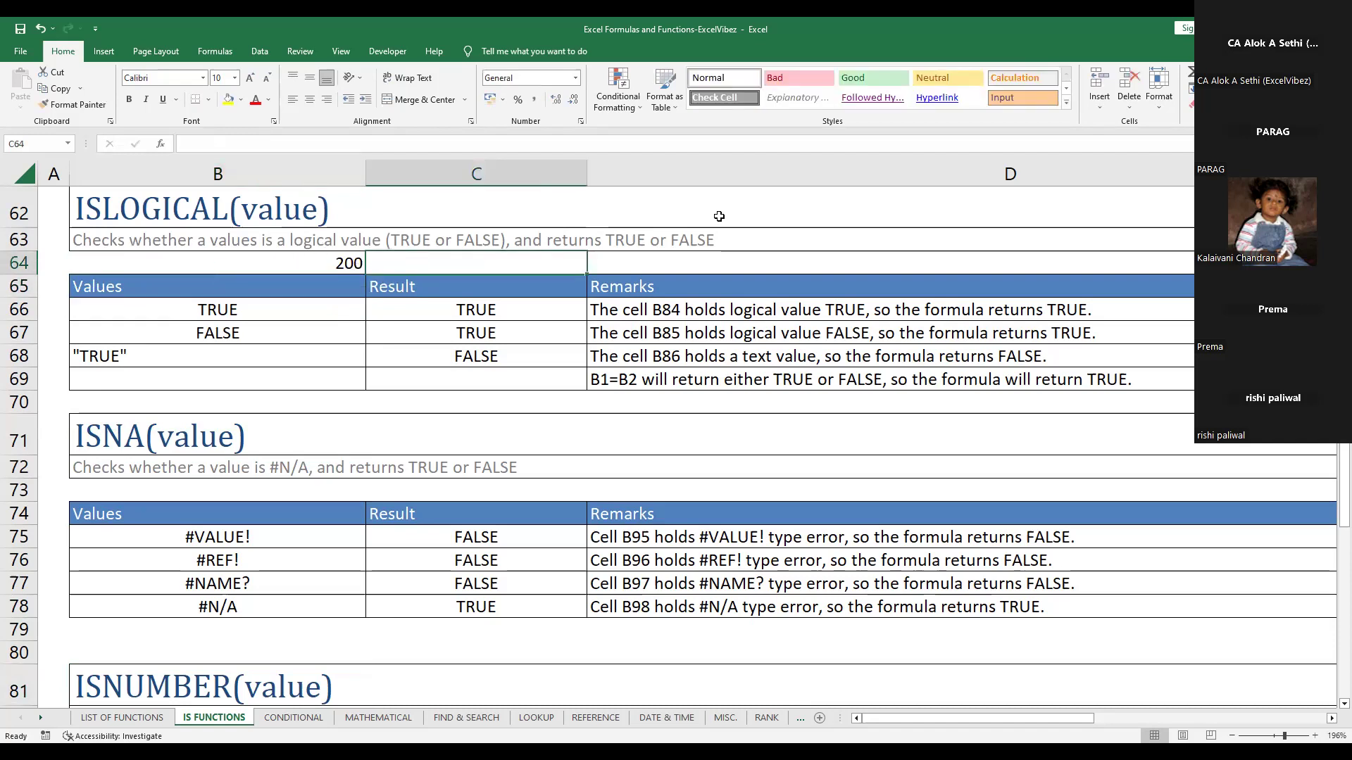
{"action": "type", "text": "300"}
{"action": "key", "text": "Return"}
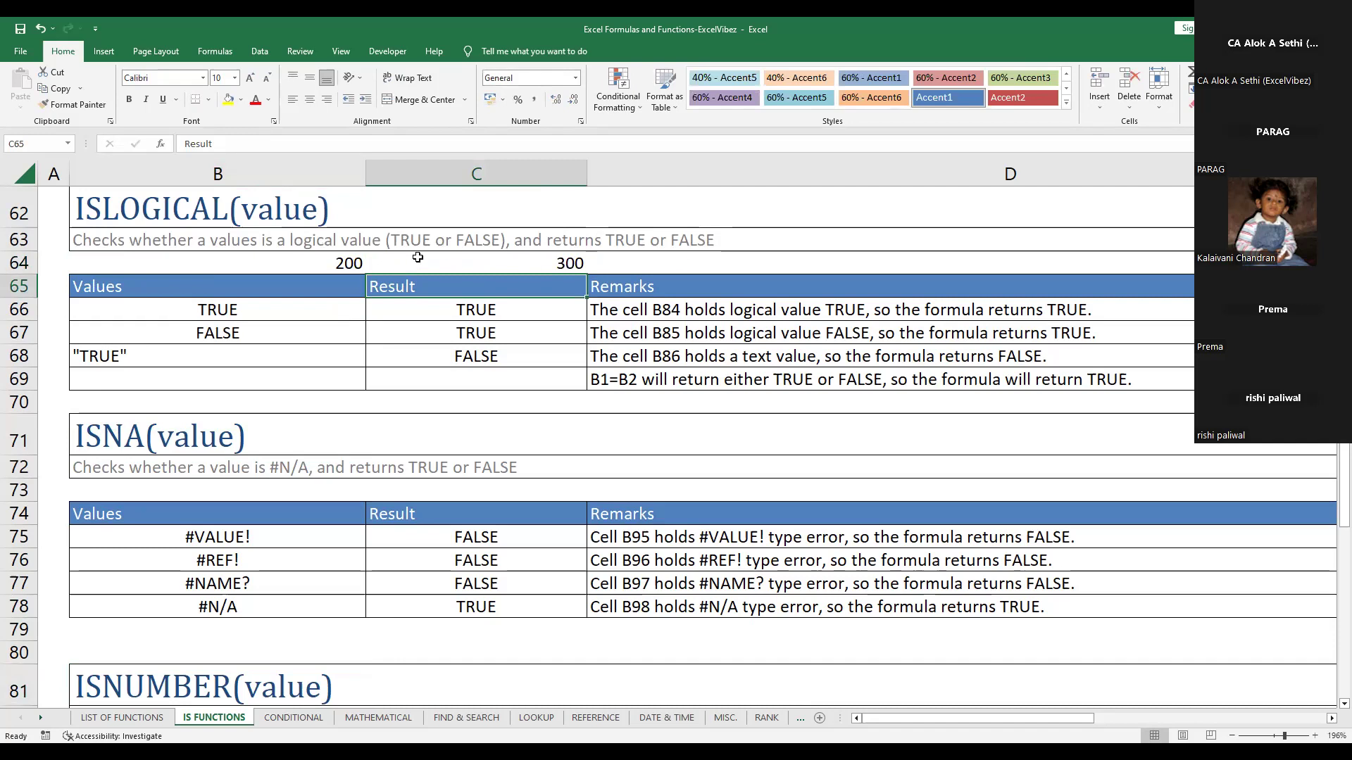
{"action": "left_click", "coordinate": [669, 265]}
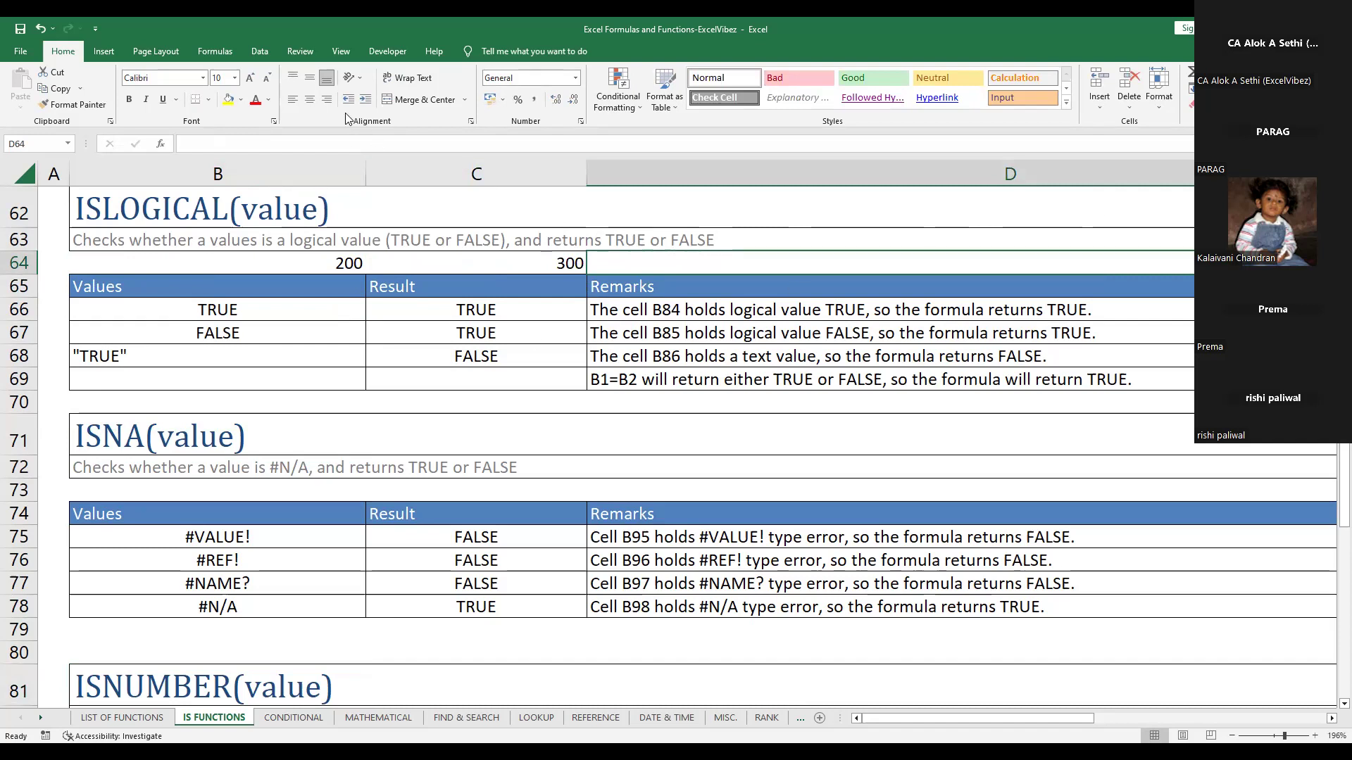
Check the 200 and 300 entries along row 64, from C64 to B64 to D64
{"action": "left_click", "coordinate": [294, 102]}
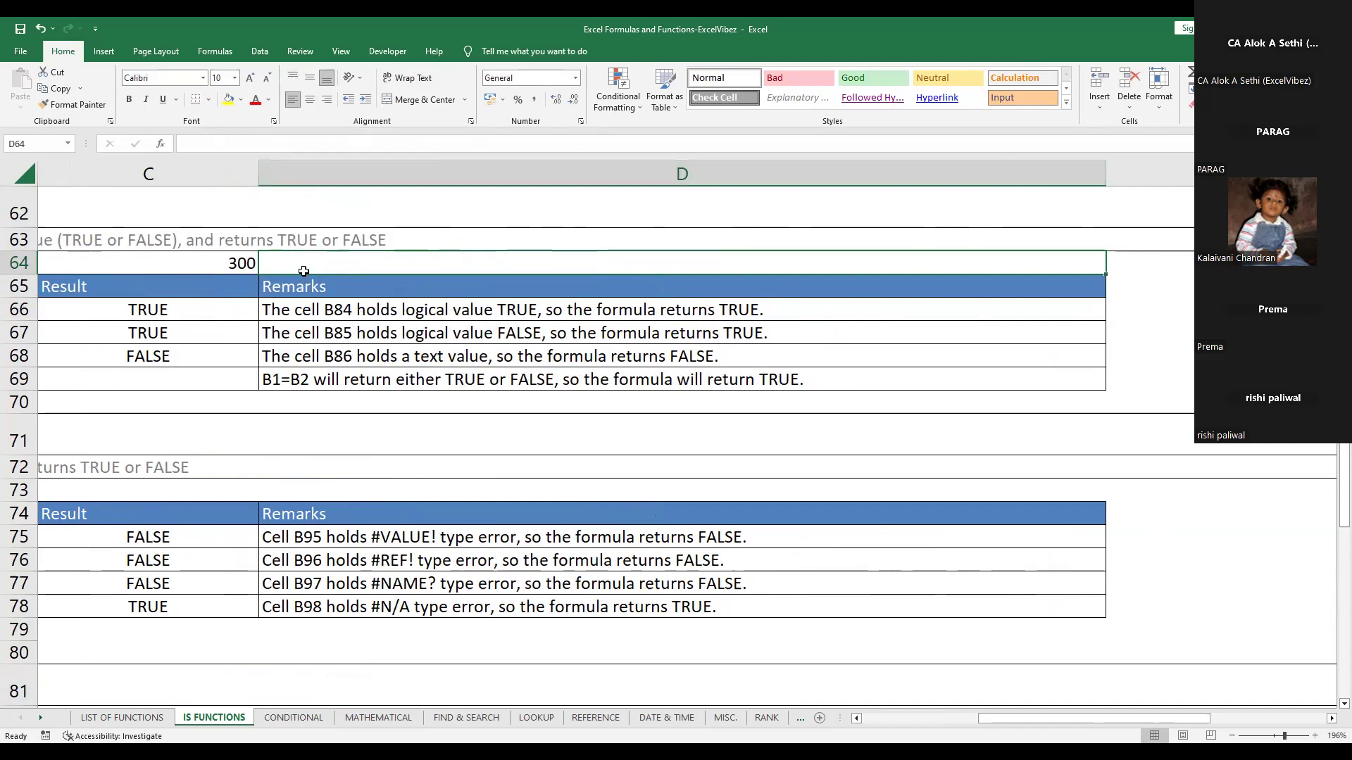
{"action": "left_click", "coordinate": [227, 262]}
{"action": "key", "text": "Left"}
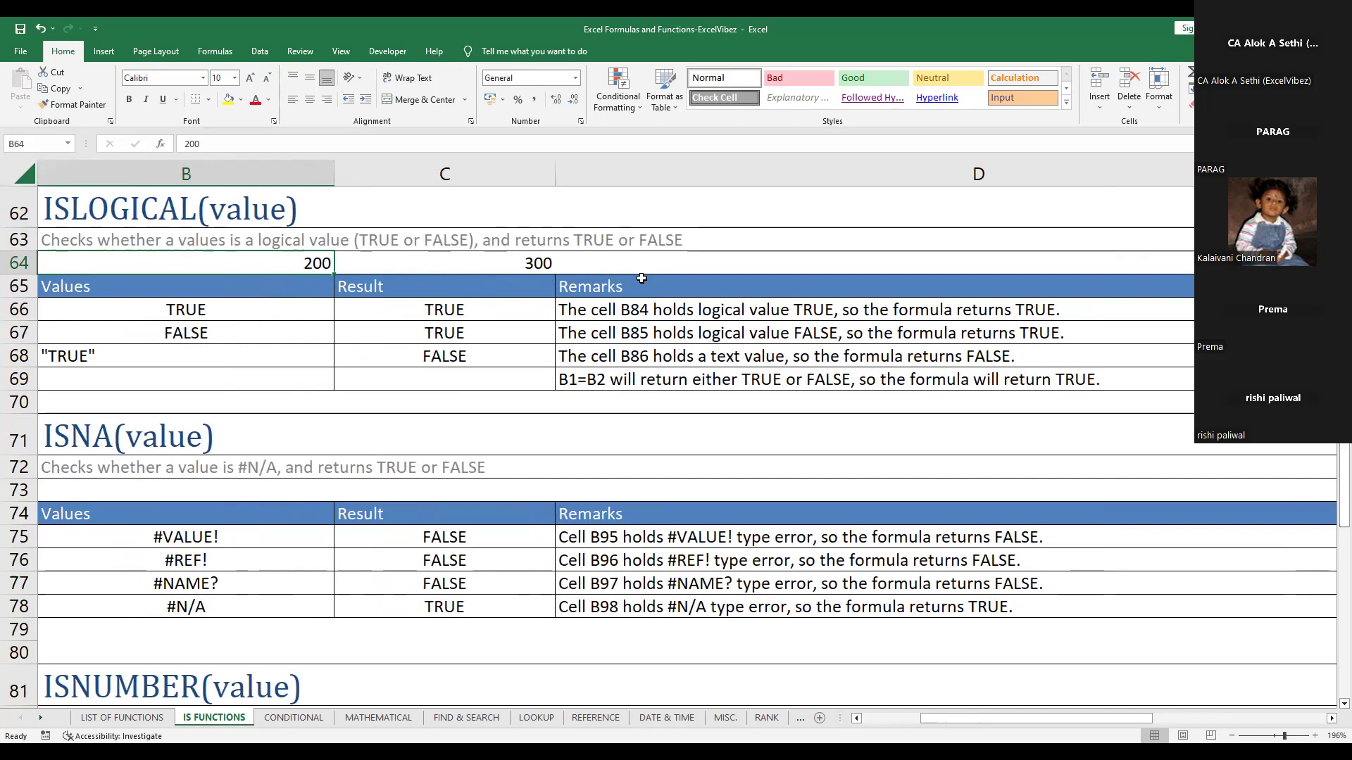
{"action": "key", "text": "Right"}
{"action": "key", "text": "Right"}
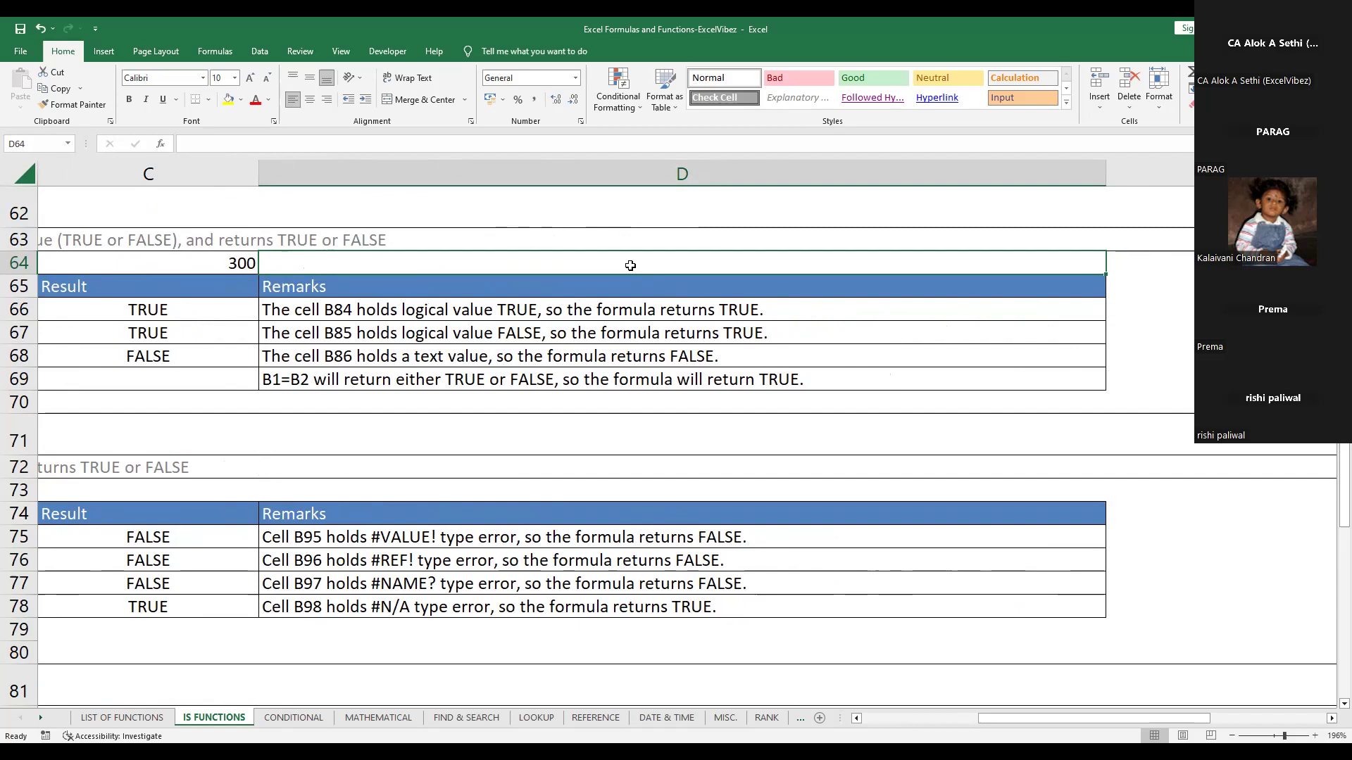
Narrow columns B and C so the ISLOGICAL table fits more compactly
{"action": "mouse_move", "coordinate": [1025, 719]}
{"action": "left_mouse_down"}
{"action": "mouse_move", "coordinate": [958, 718]}
{"action": "mouse_move", "coordinate": [995, 718]}
{"action": "mouse_move", "coordinate": [976, 718]}
{"action": "left_mouse_up"}
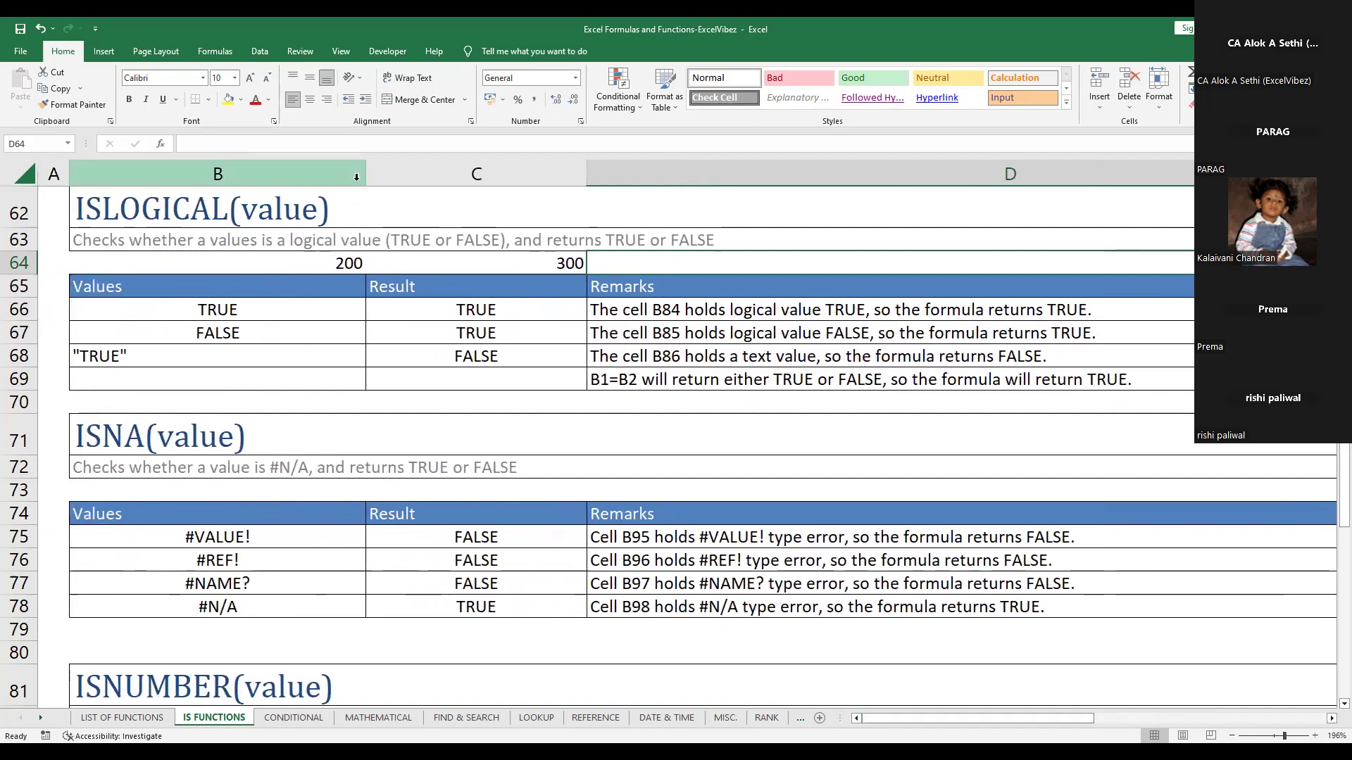
{"action": "left_click_drag", "start_coordinate": [364, 174], "coordinate": [332, 174]}
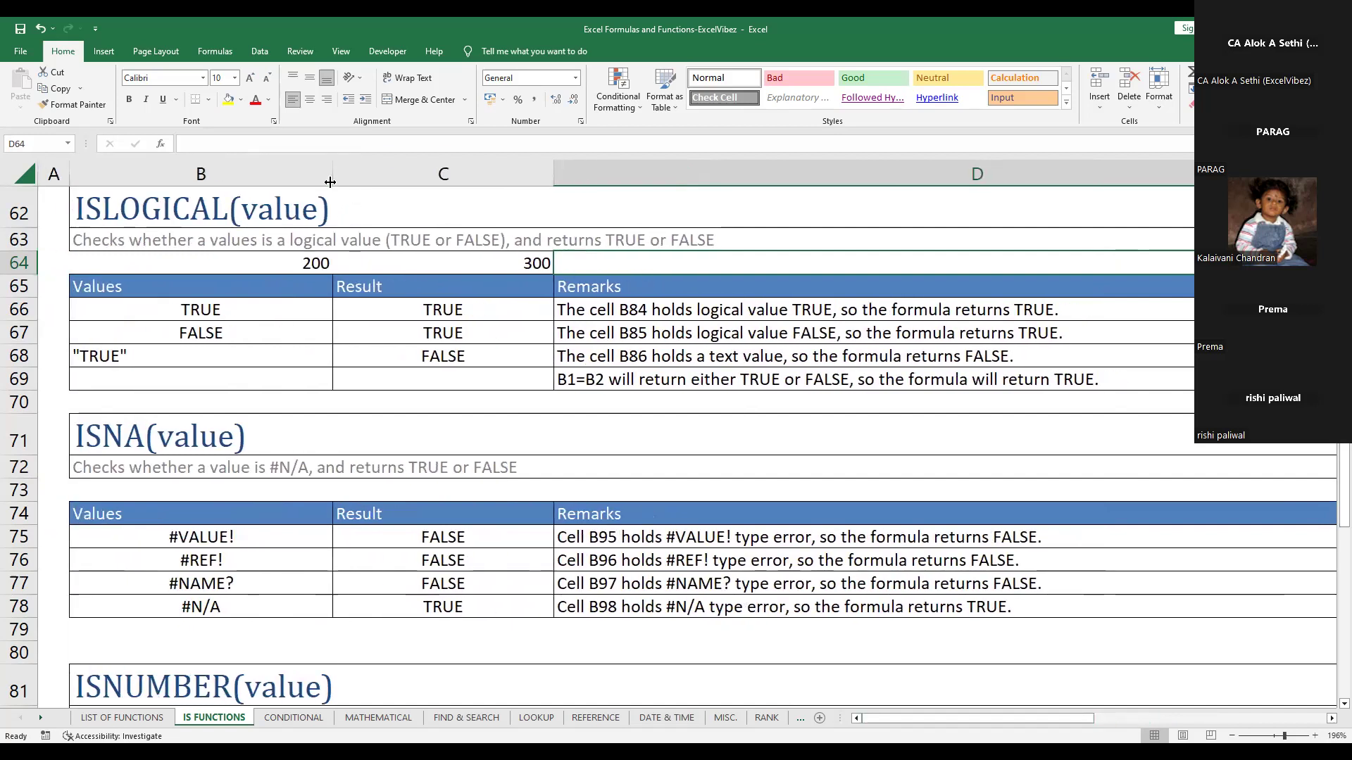
{"action": "left_click", "coordinate": [560, 166]}
{"action": "left_click_drag", "start_coordinate": [555, 173], "coordinate": [517, 174]}
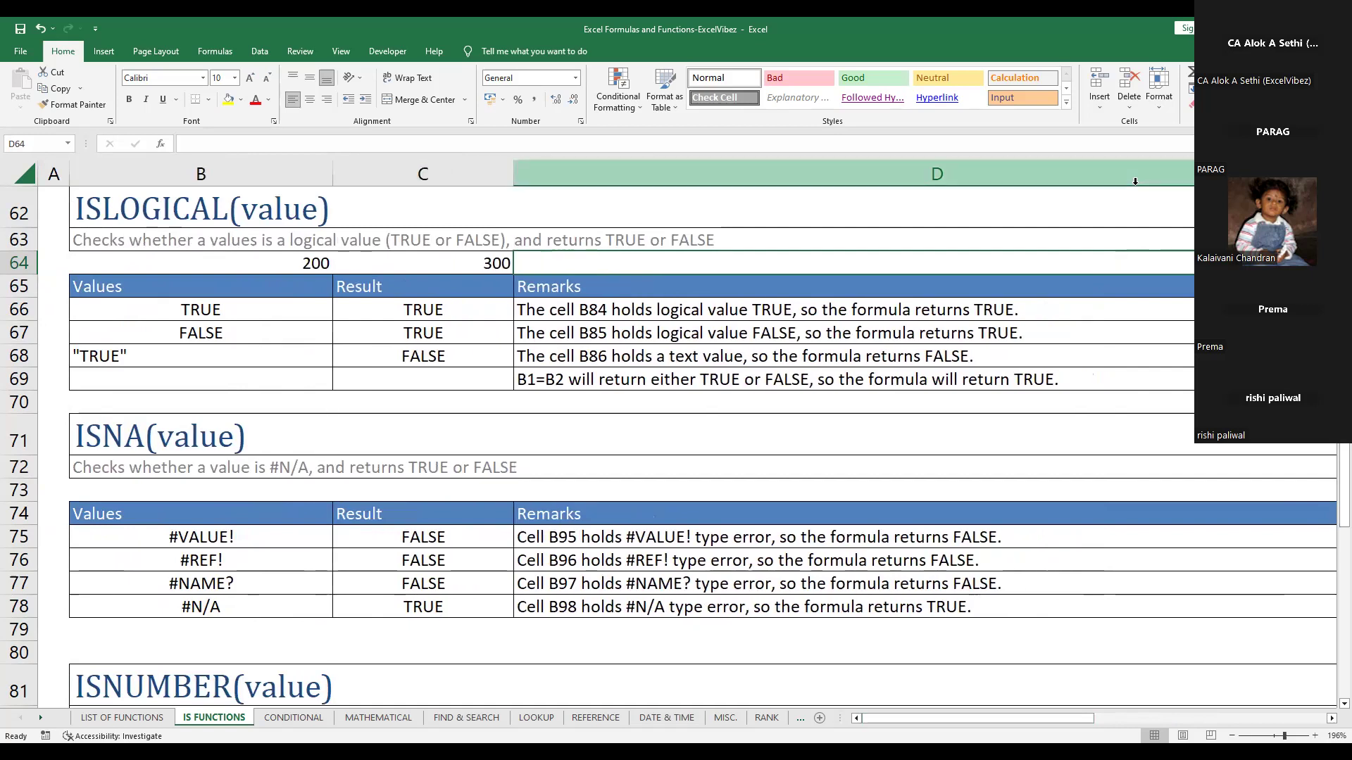
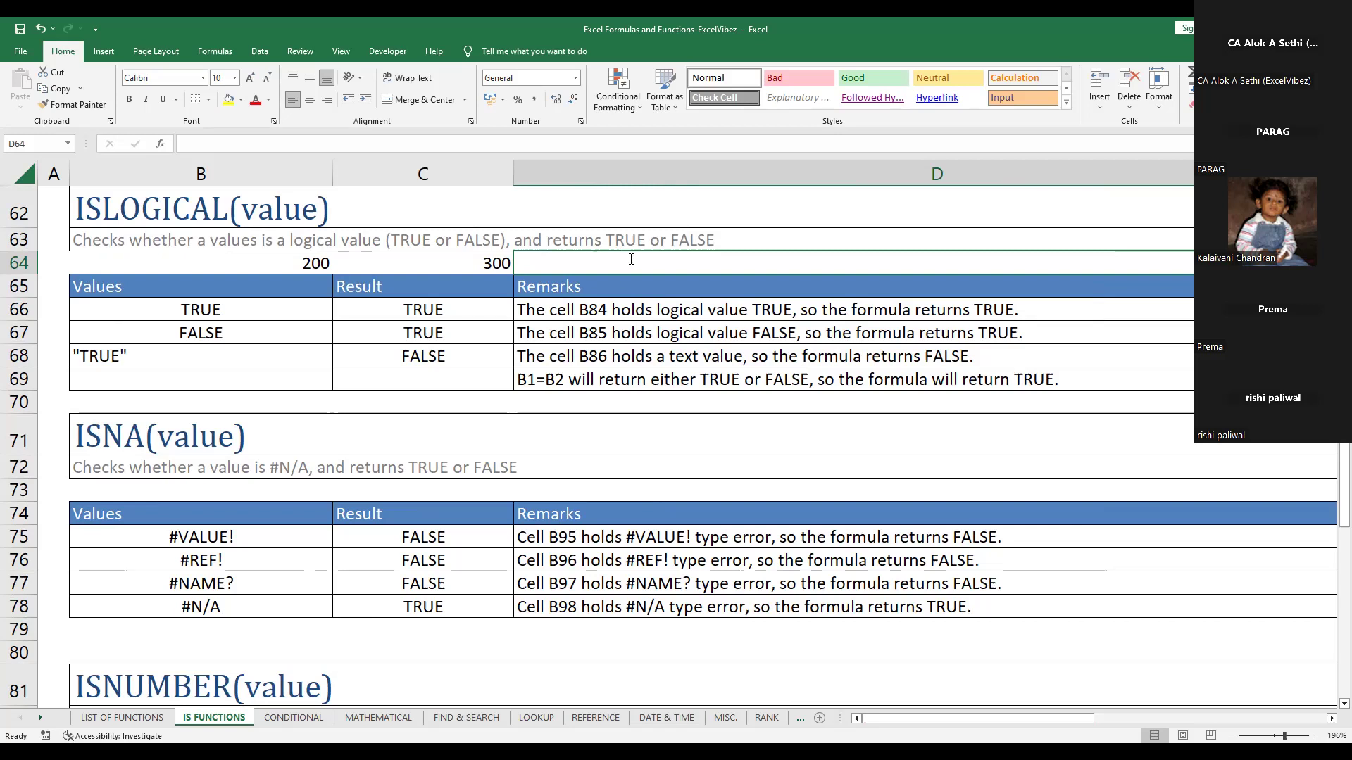
Enter =isB64=c64 in D64 to compare 200 in B64 with 300 in C64, showing FALSE
{"action": "type", "text": "="}
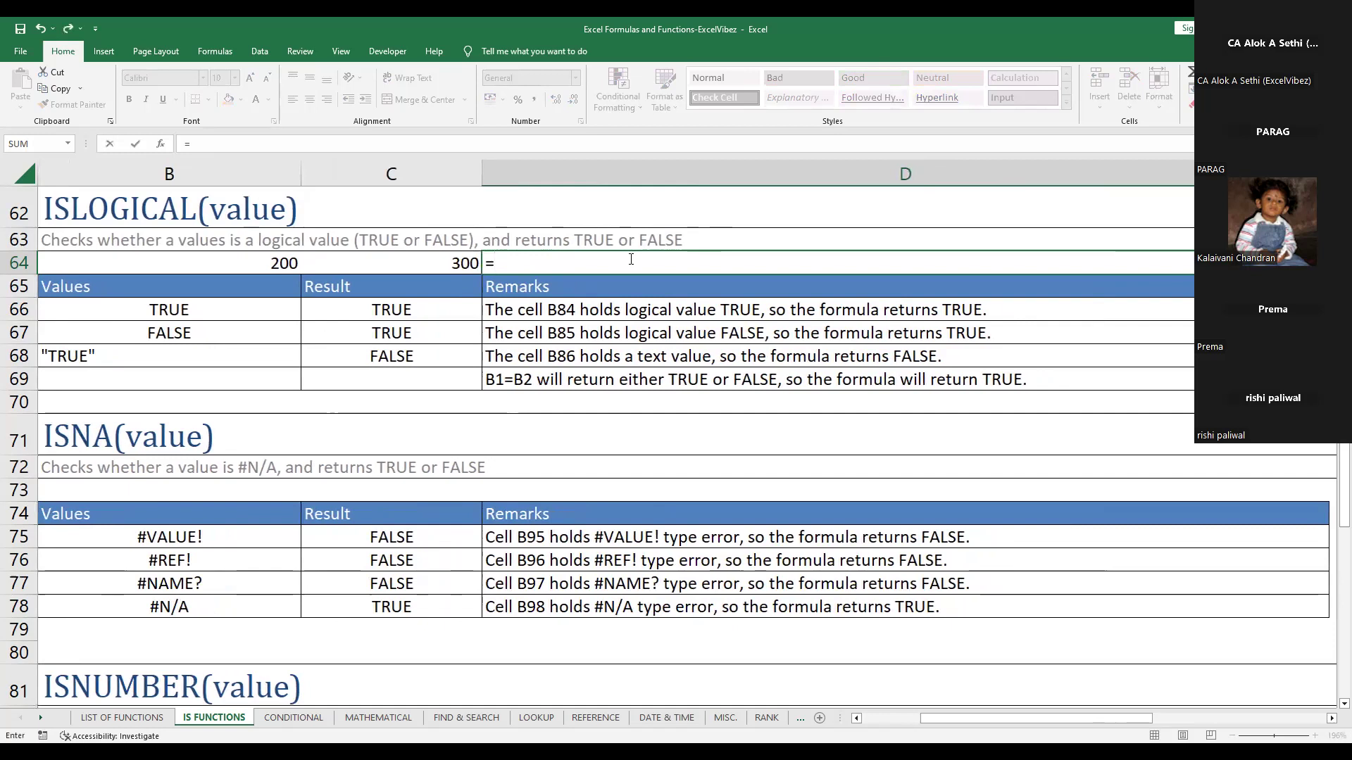
{"action": "type", "text": "is"}
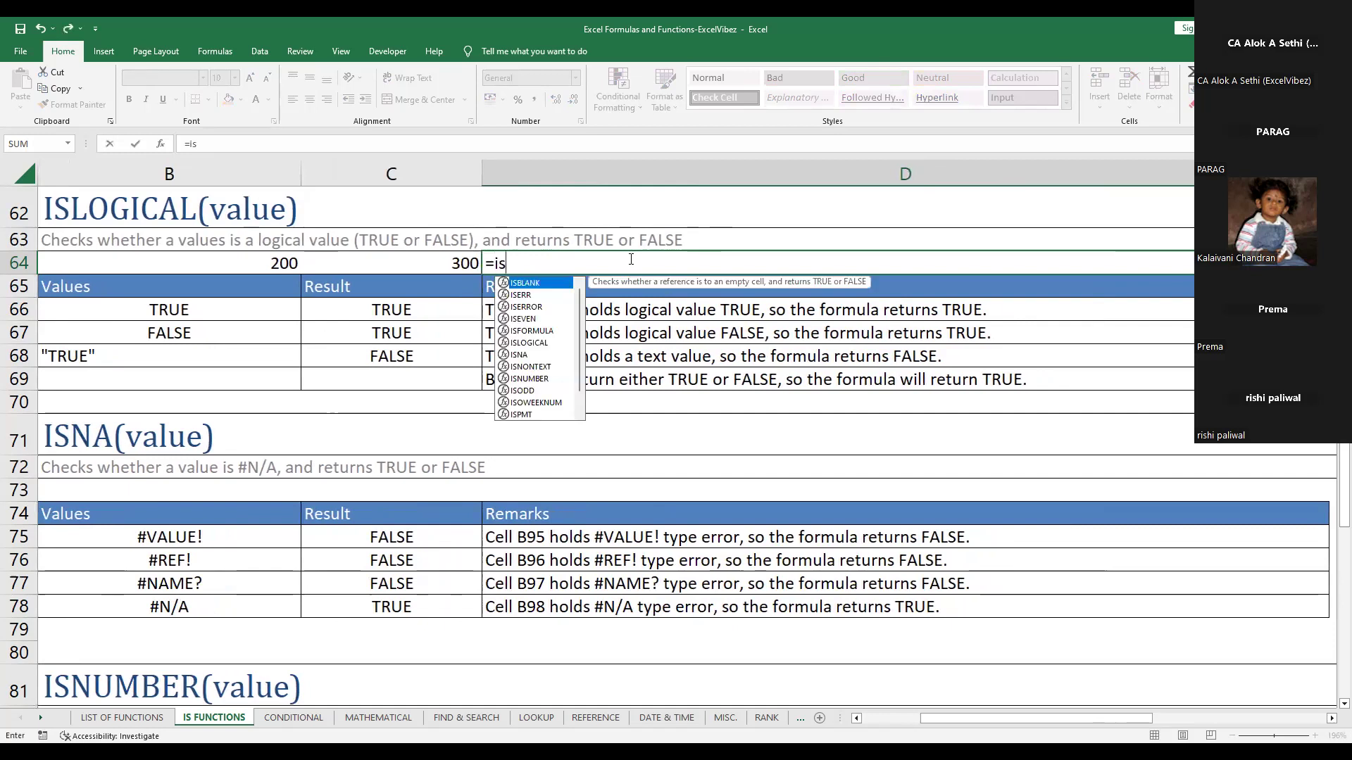
{"action": "type", "text": "B"}
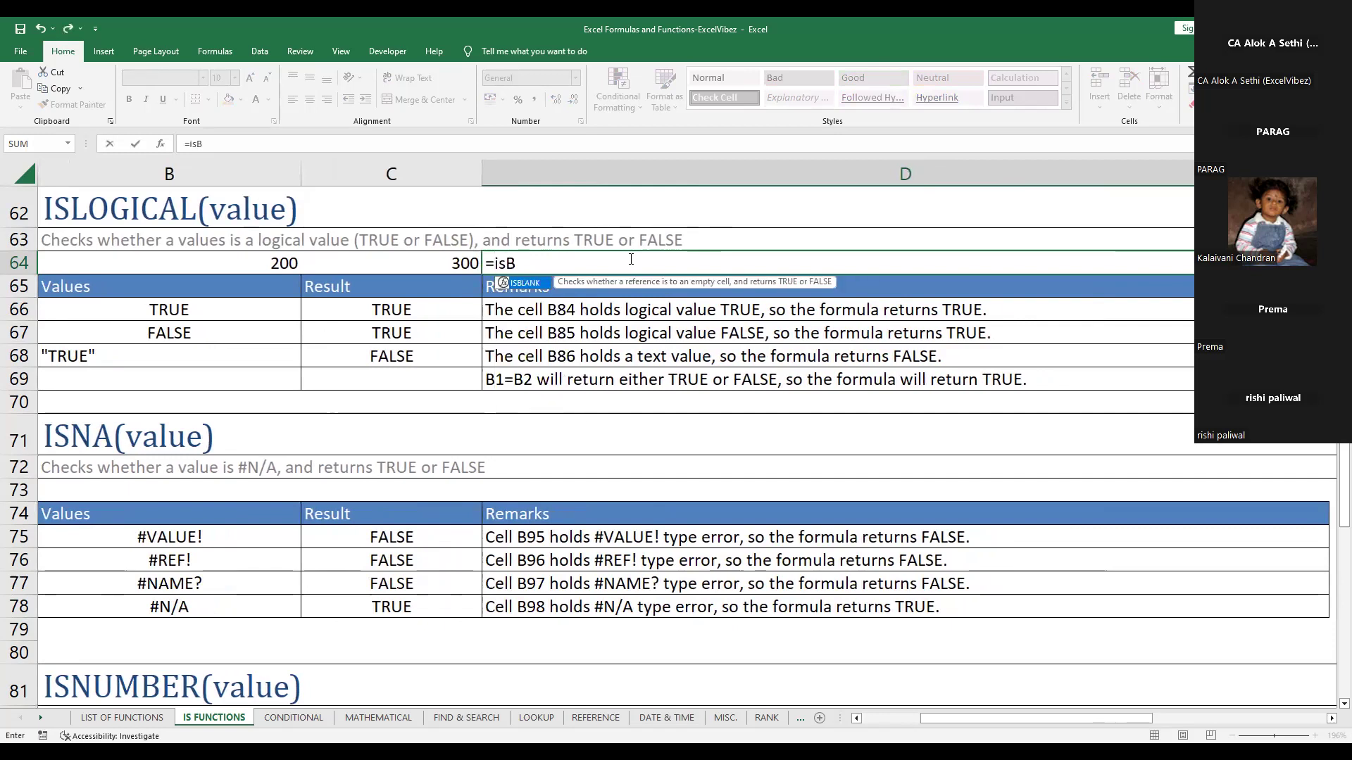
{"action": "type", "text": "64="}
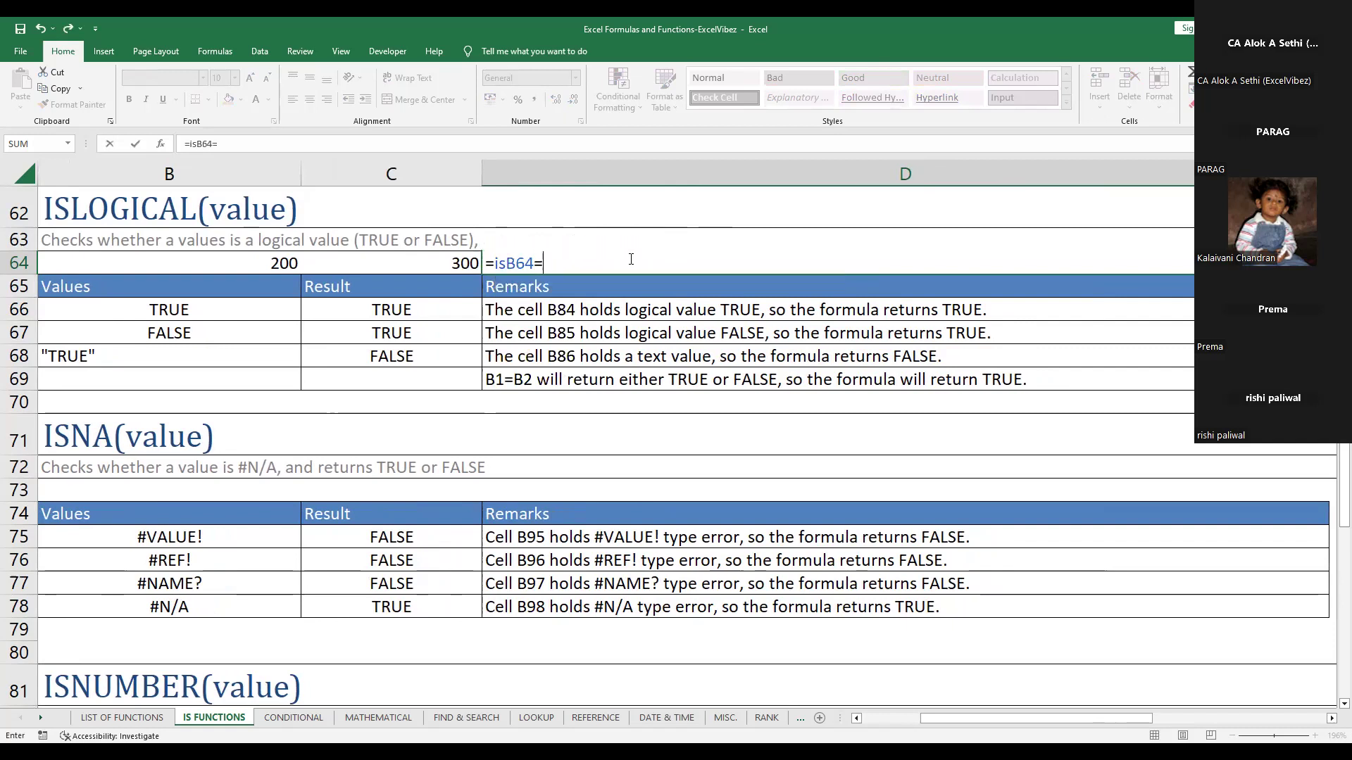
{"action": "type", "text": "c64"}
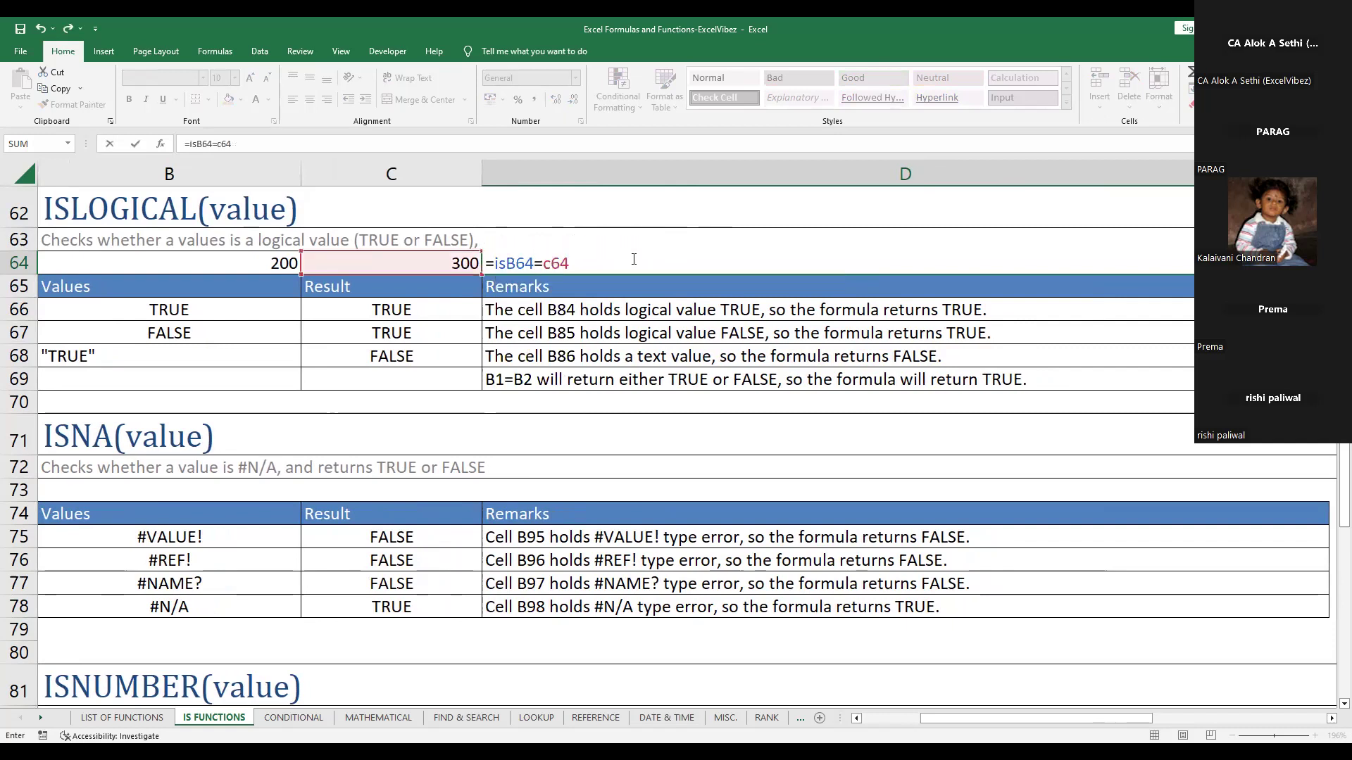
{"action": "key", "text": "Return"}
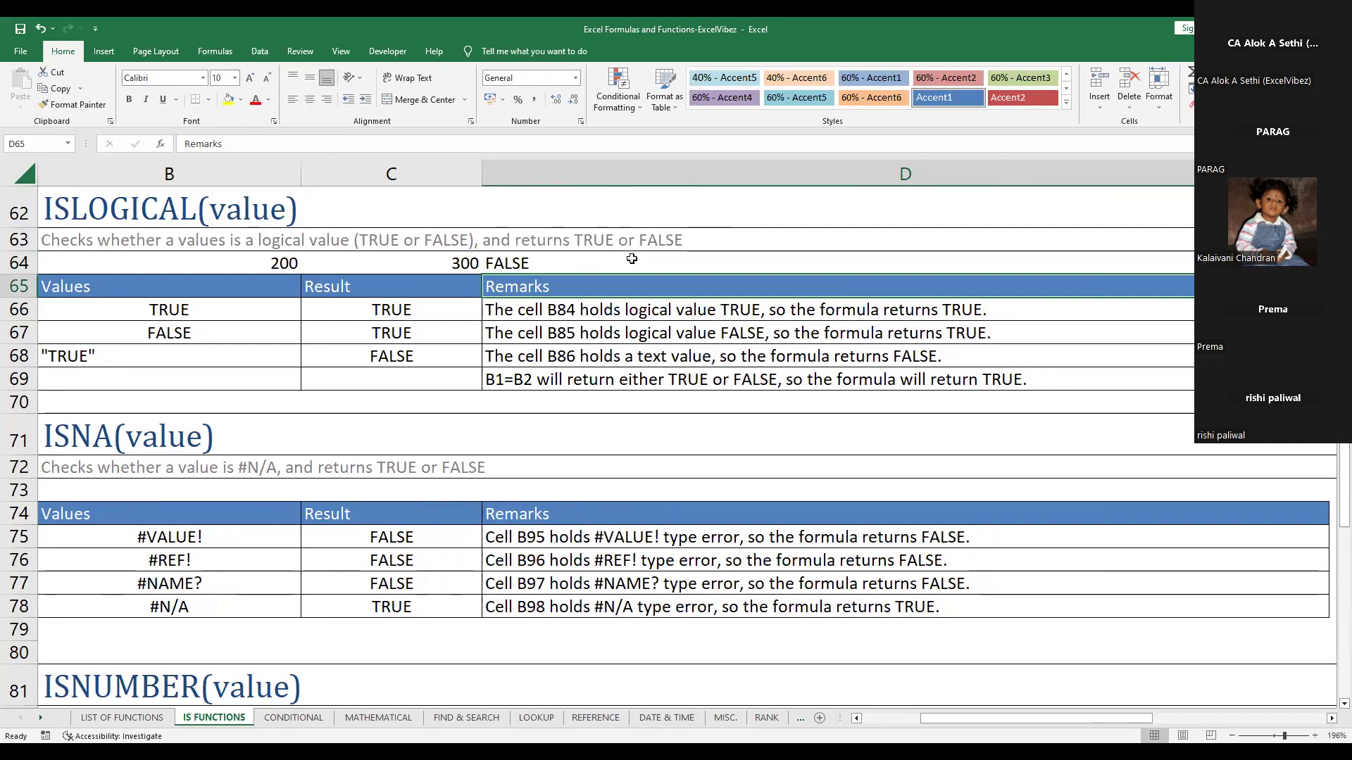
{"action": "left_click", "coordinate": [632, 259]}
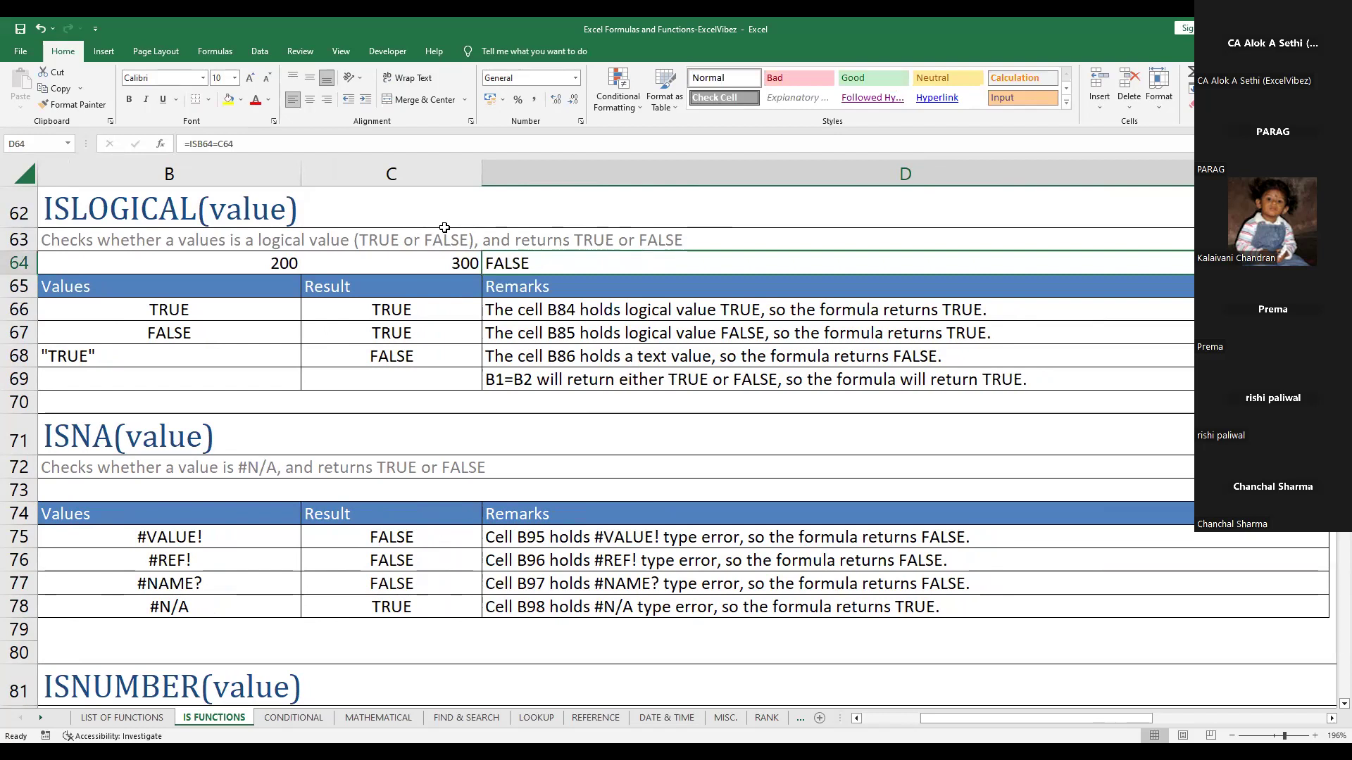
Add brackets after IS so D64 reads =IS(B64=C64), which now returns #NAME?
{"action": "double_click", "coordinate": [687, 258]}
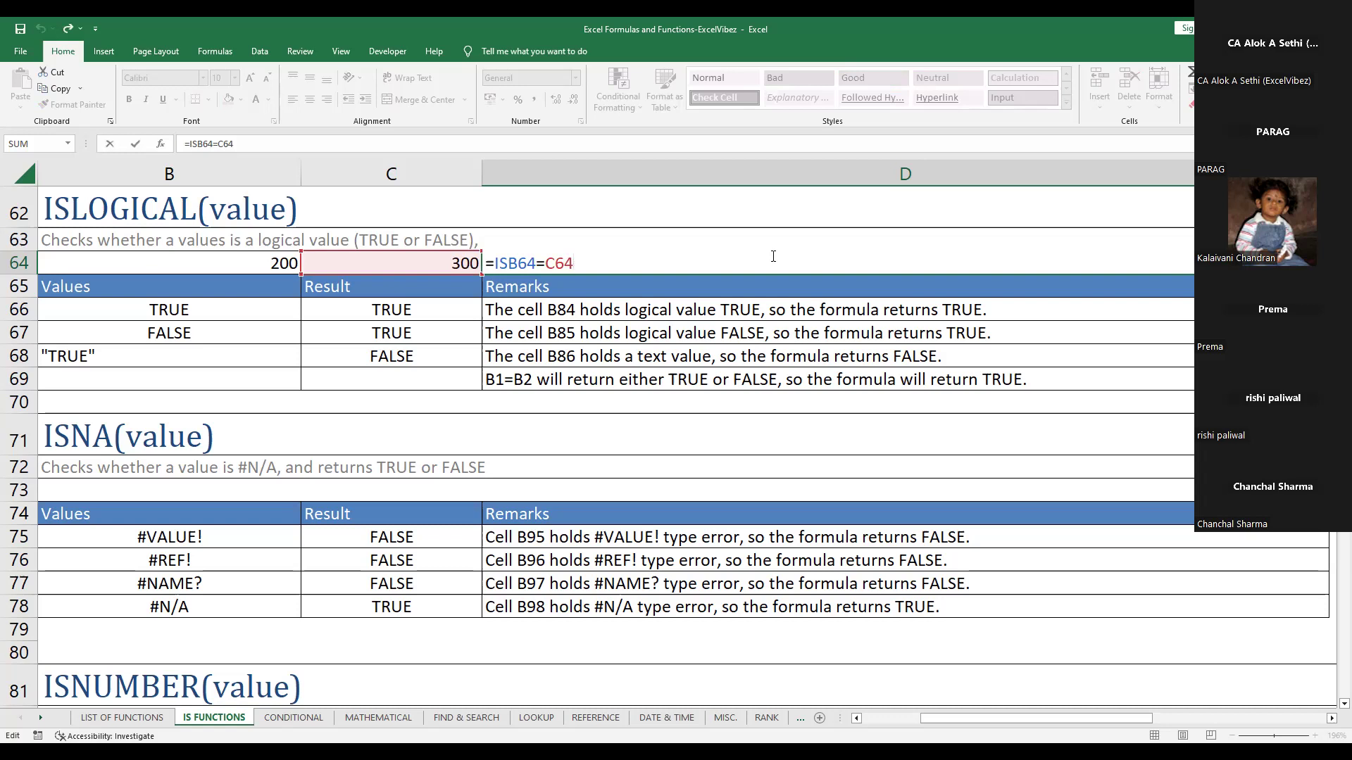
{"action": "key", "text": "Left"}
{"action": "key", "text": "Left"}
{"action": "key", "text": "Left"}
{"action": "key", "text": "Left"}
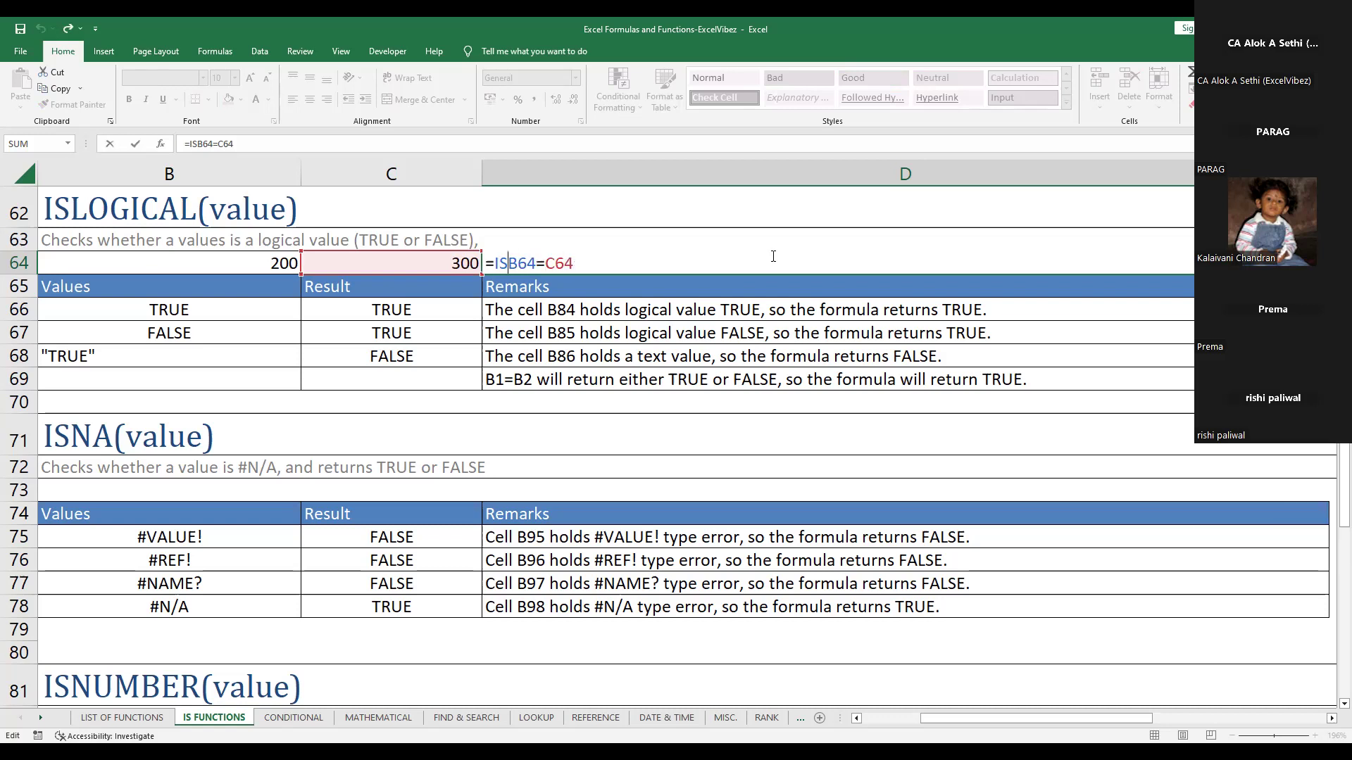
{"action": "type", "text": "("}
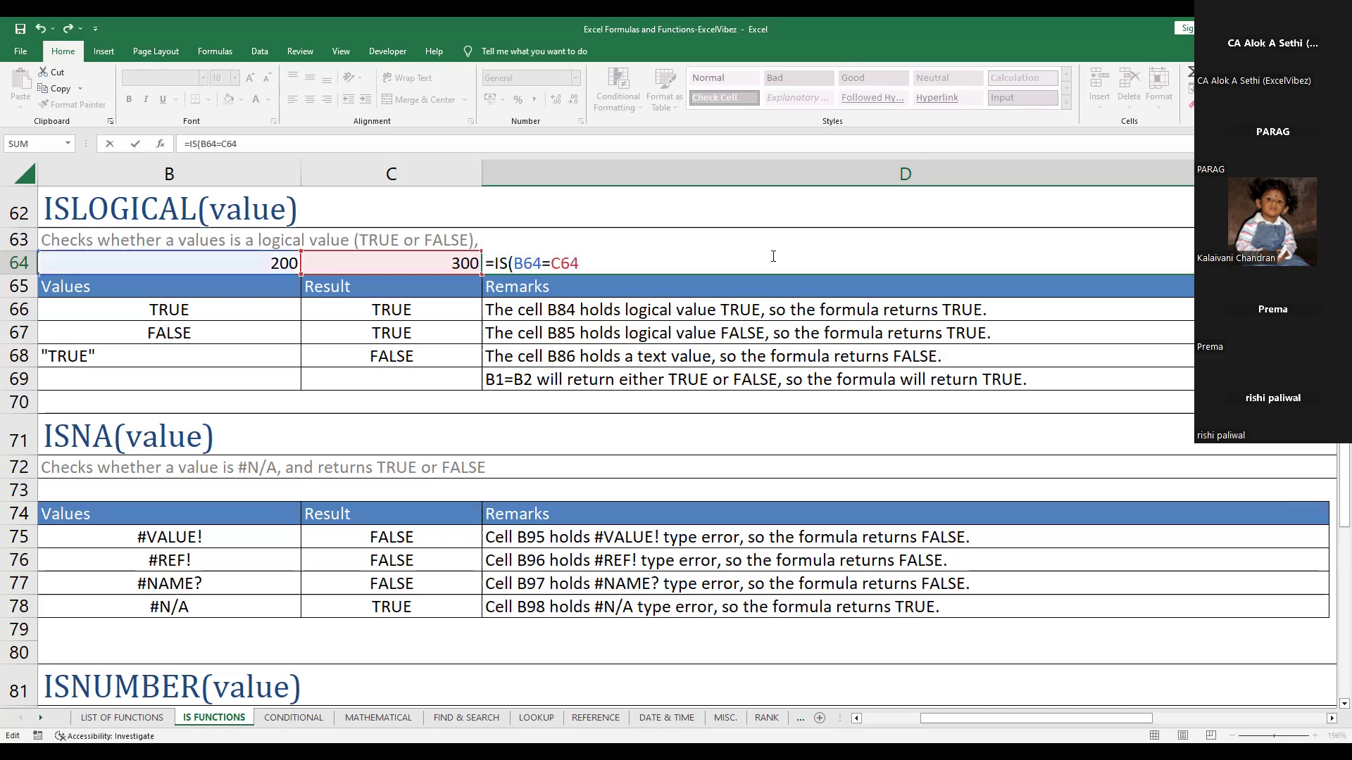
{"action": "type", "text": ")"}
{"action": "key", "text": "Return"}
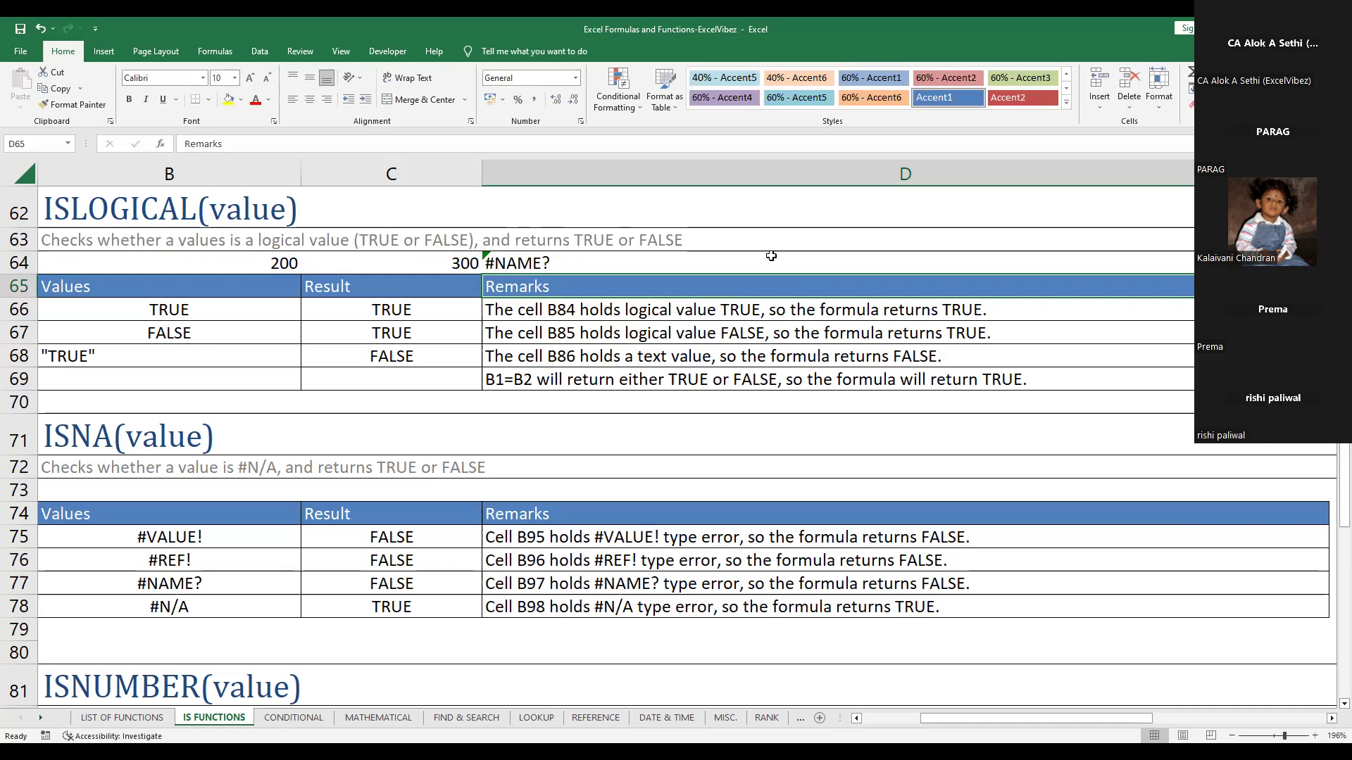
{"action": "left_click", "coordinate": [592, 261]}
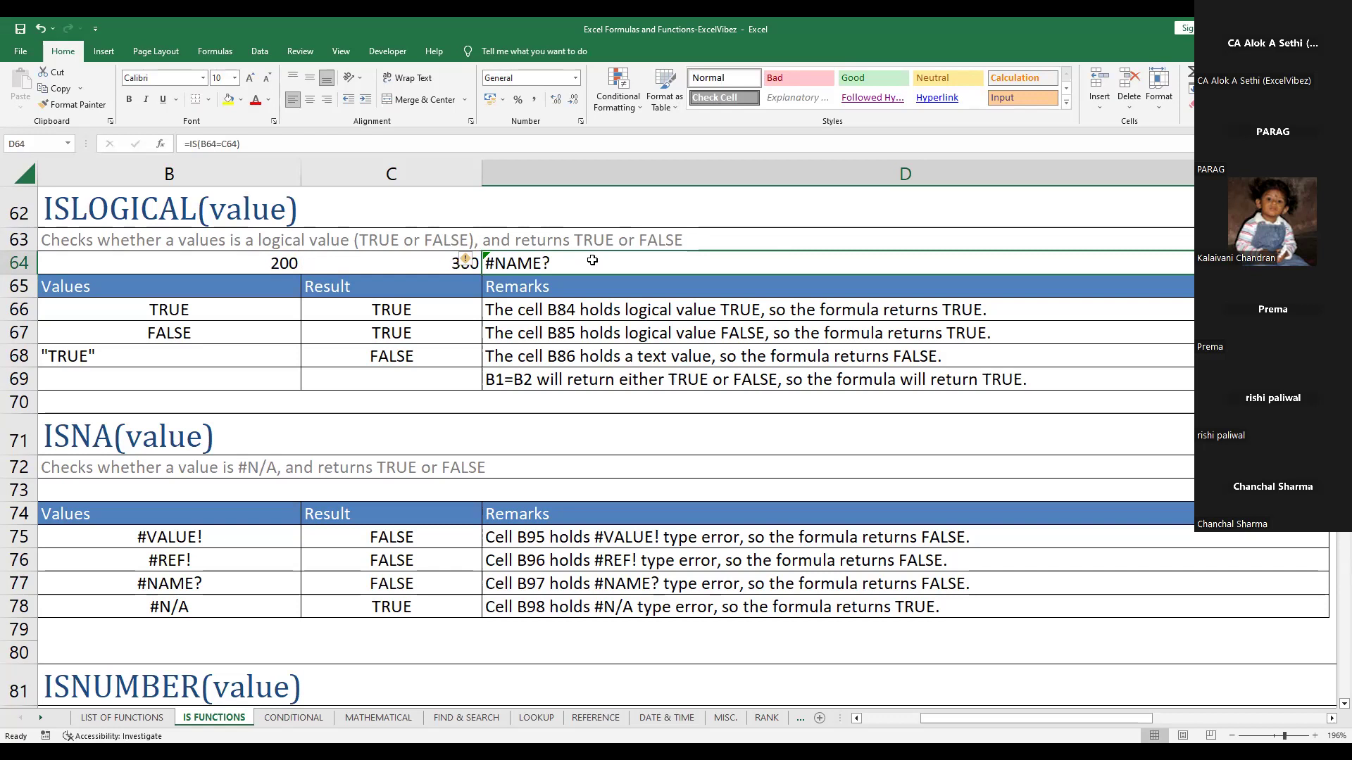
Strip =IS( and the closing bracket from D64, leaving the plain text B64=C64
{"action": "double_click", "coordinate": [592, 260]}
{"action": "key", "text": "Left"}
{"action": "key", "text": "Left"}
{"action": "key", "text": "Left"}
{"action": "key", "text": "Left"}
{"action": "key", "text": "Left"}
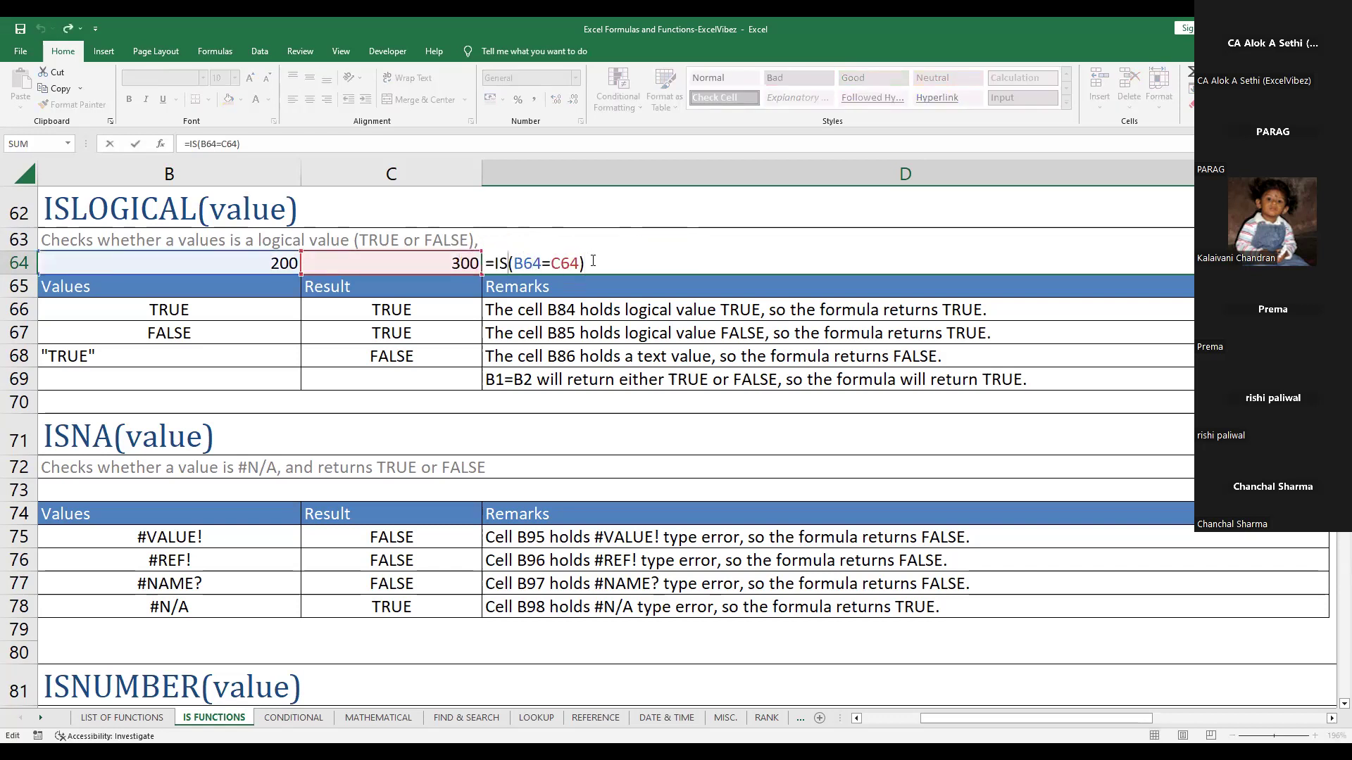
{"action": "key", "text": "Delete"}
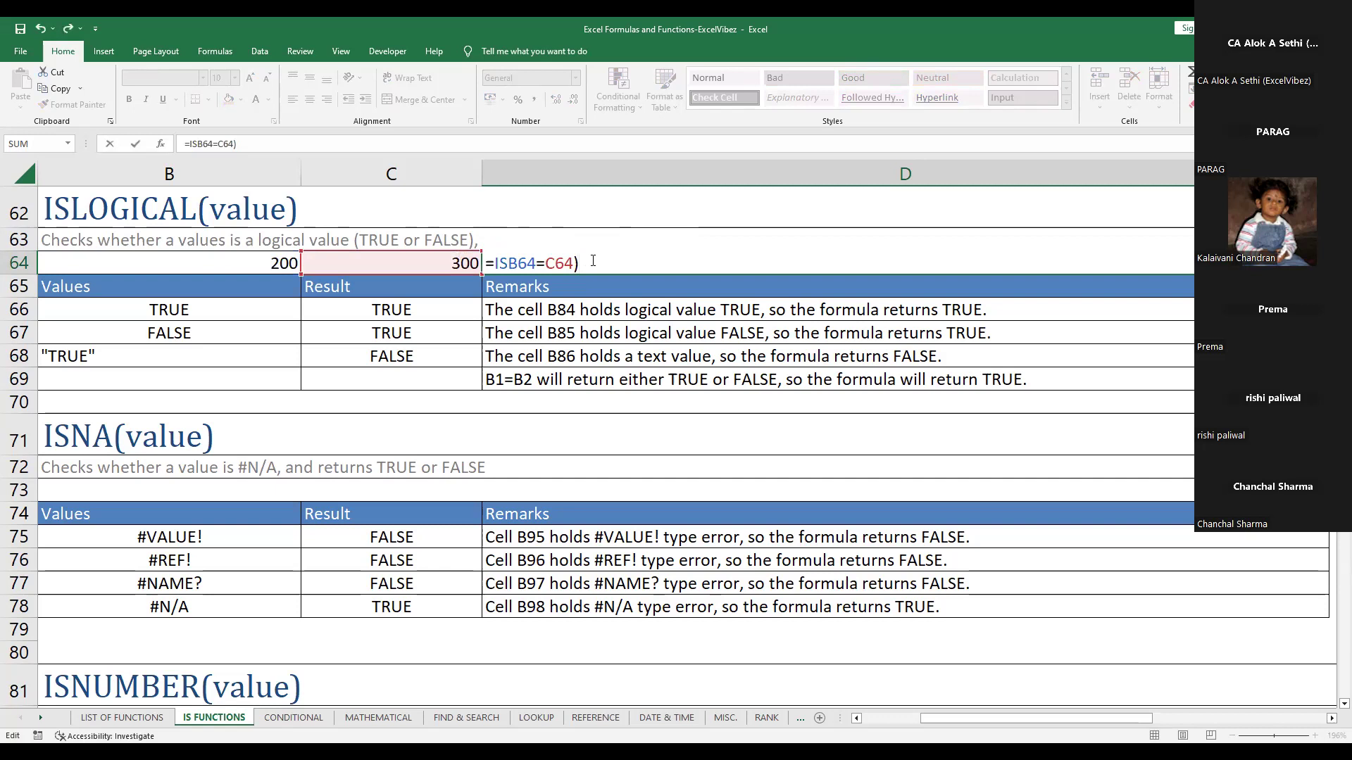
{"action": "key", "text": "BackSpace"}
{"action": "key", "text": "BackSpace"}
{"action": "key", "text": "BackSpace"}
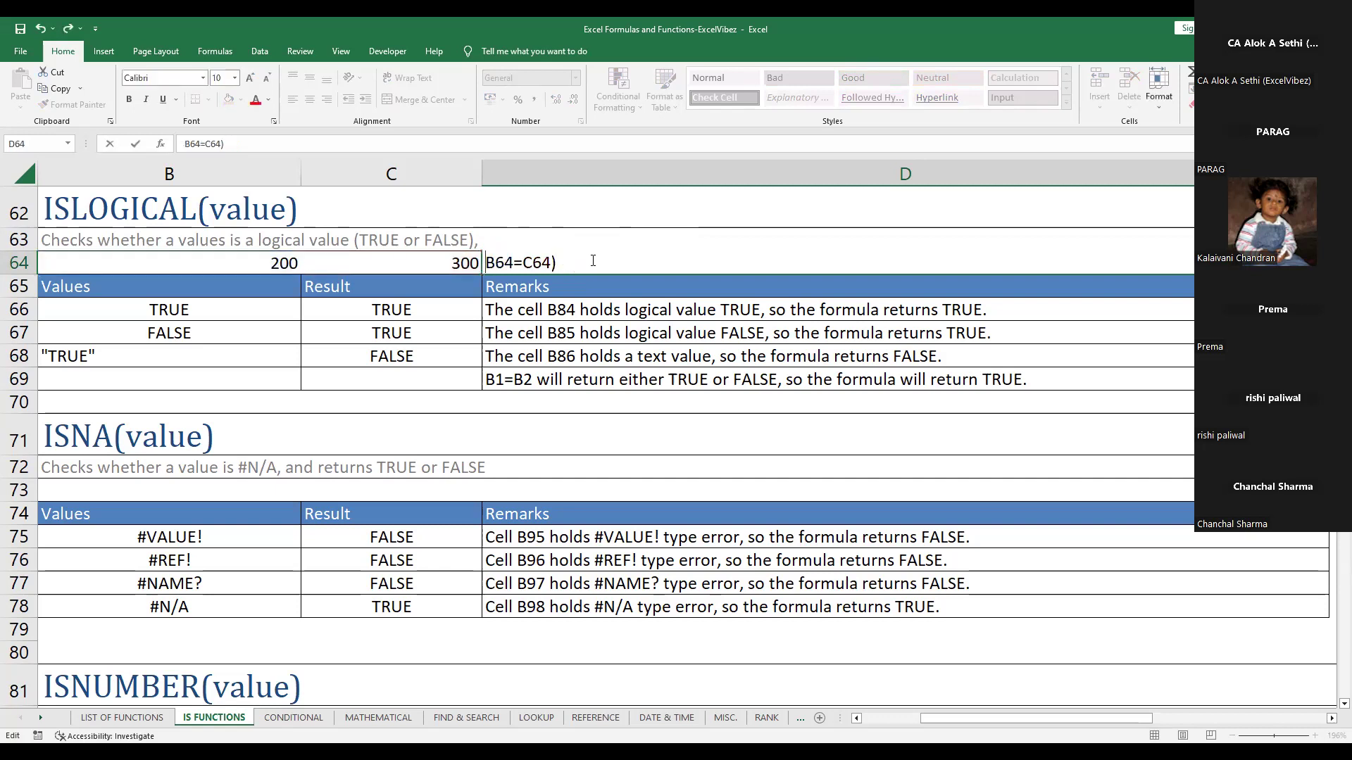
{"action": "key", "text": "Right"}
{"action": "key", "text": "Right"}
{"action": "key", "text": "Right"}
{"action": "key", "text": "Right"}
{"action": "key", "text": "Right"}
{"action": "key", "text": "Right"}
{"action": "key", "text": "Right"}
{"action": "key", "text": "Delete"}
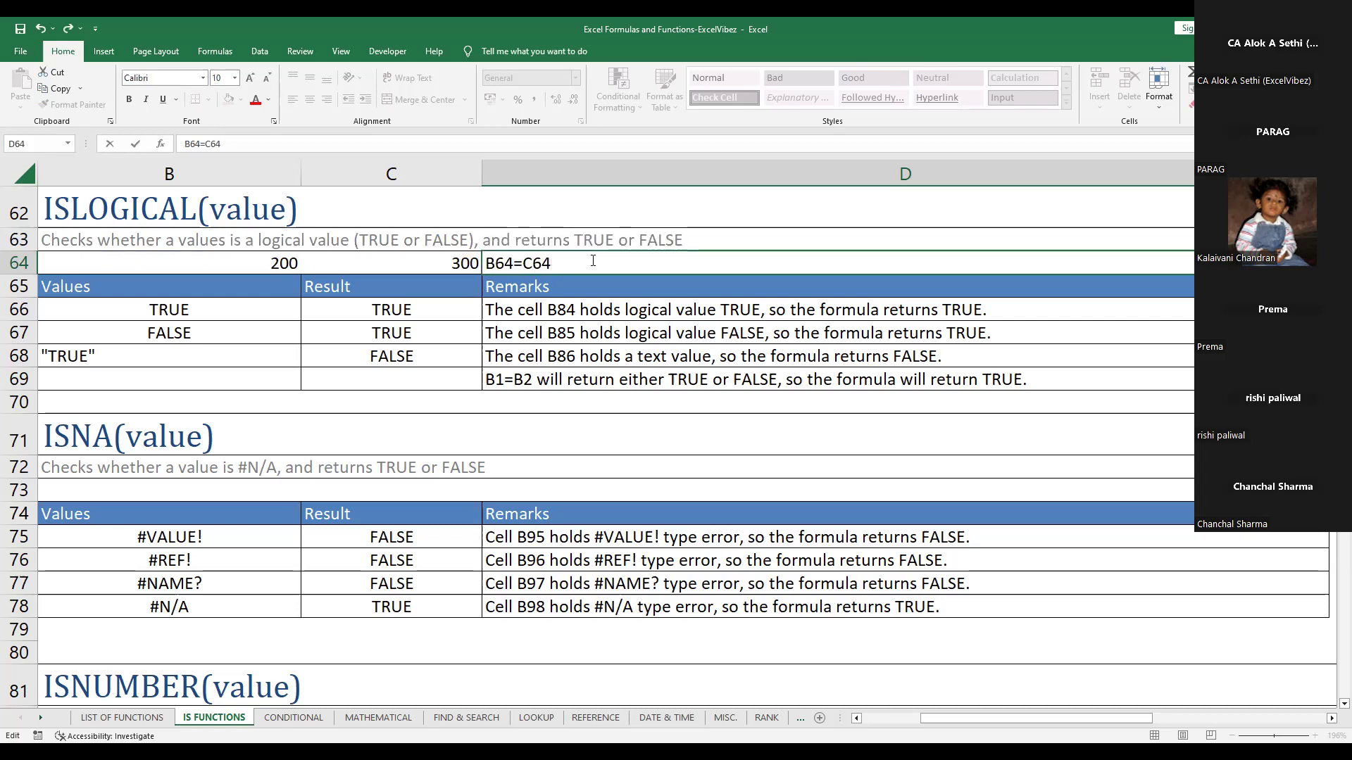
{"action": "key", "text": "Return"}
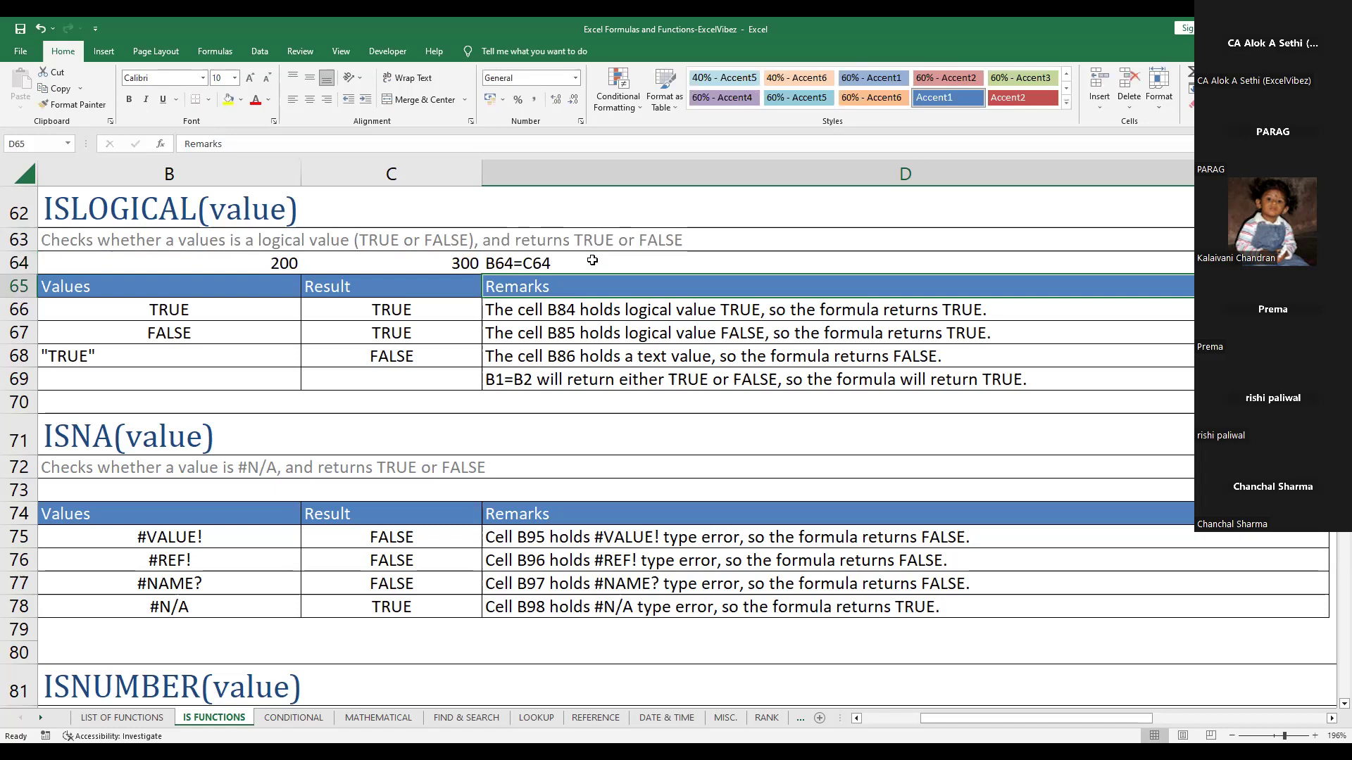
{"action": "left_click", "coordinate": [592, 260]}
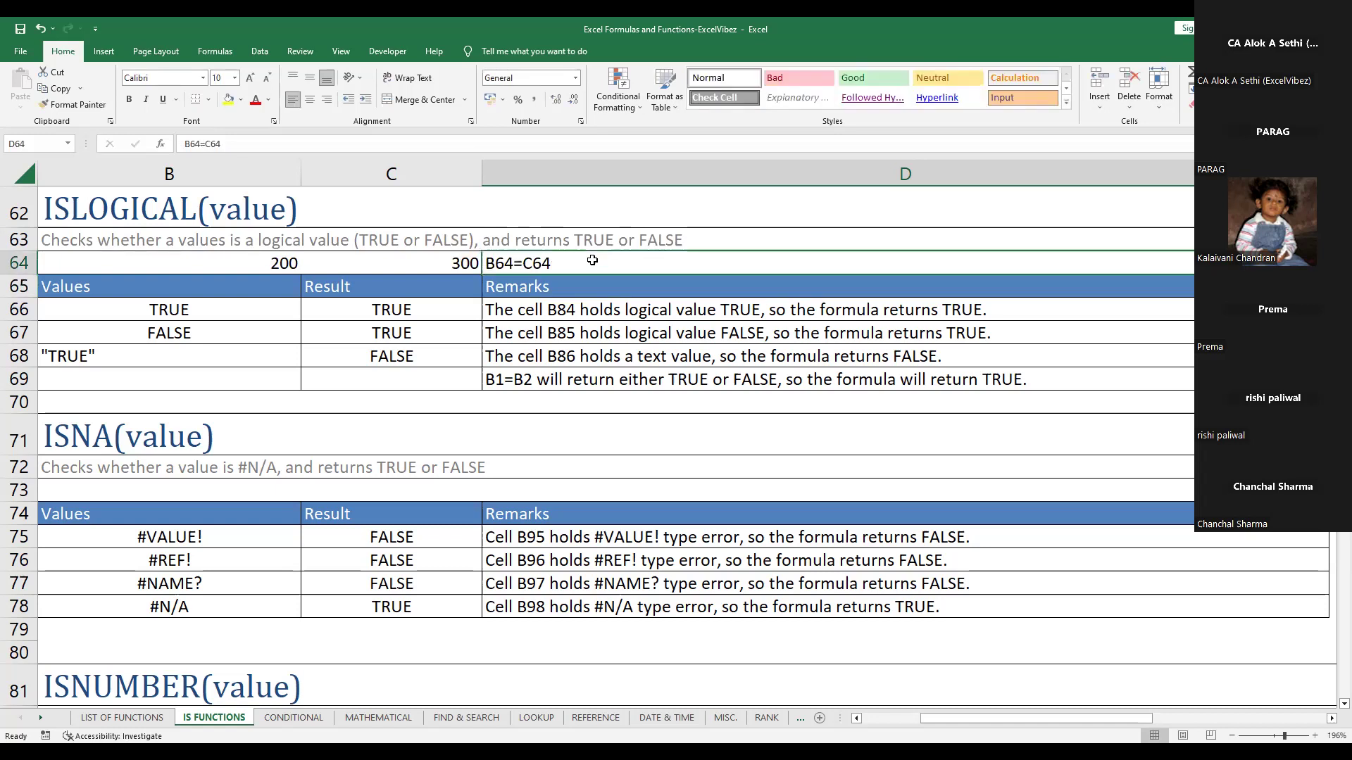
Put an equals sign before B64=C64 so D64 becomes the formula =B64=C64
{"action": "key", "text": "Home"}
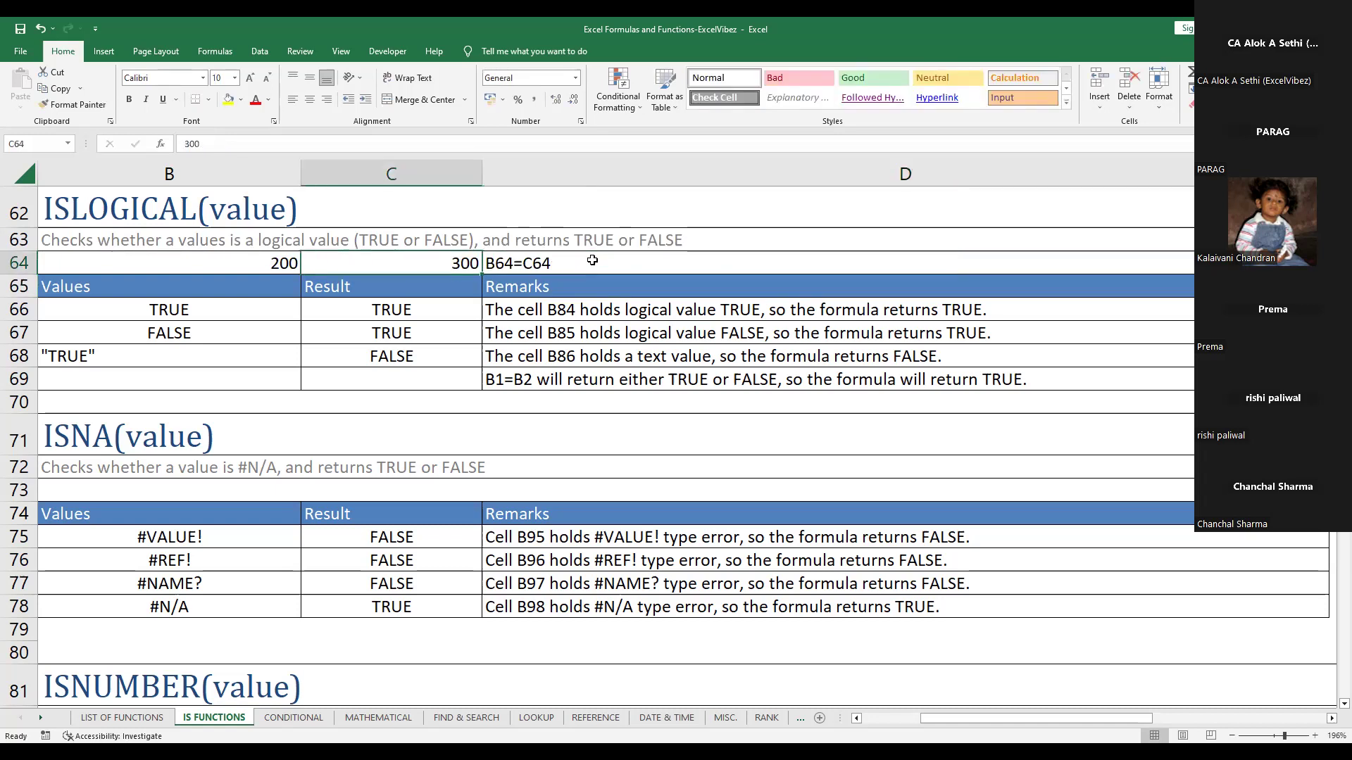
{"action": "double_click", "coordinate": [593, 261]}
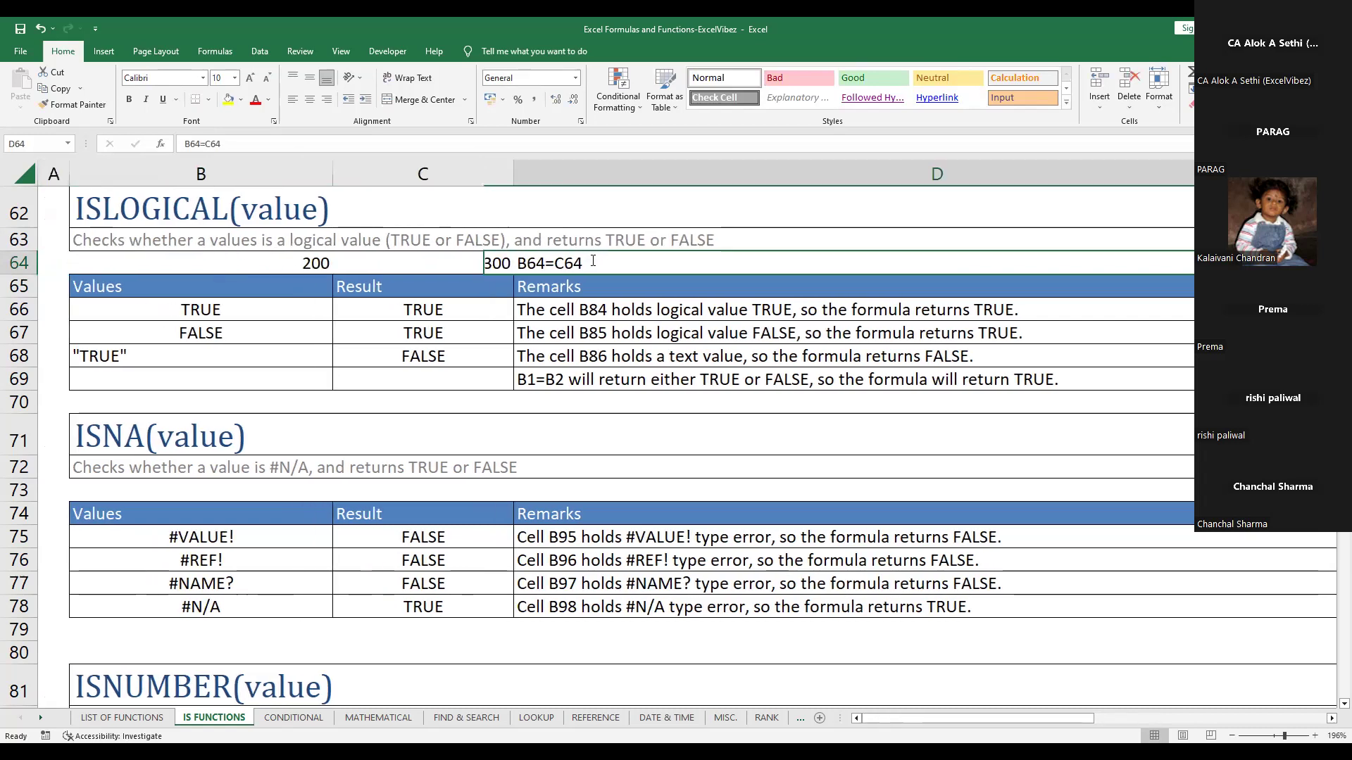
{"action": "key", "text": "Left"}
{"action": "key", "text": "Left"}
{"action": "key", "text": "Left"}
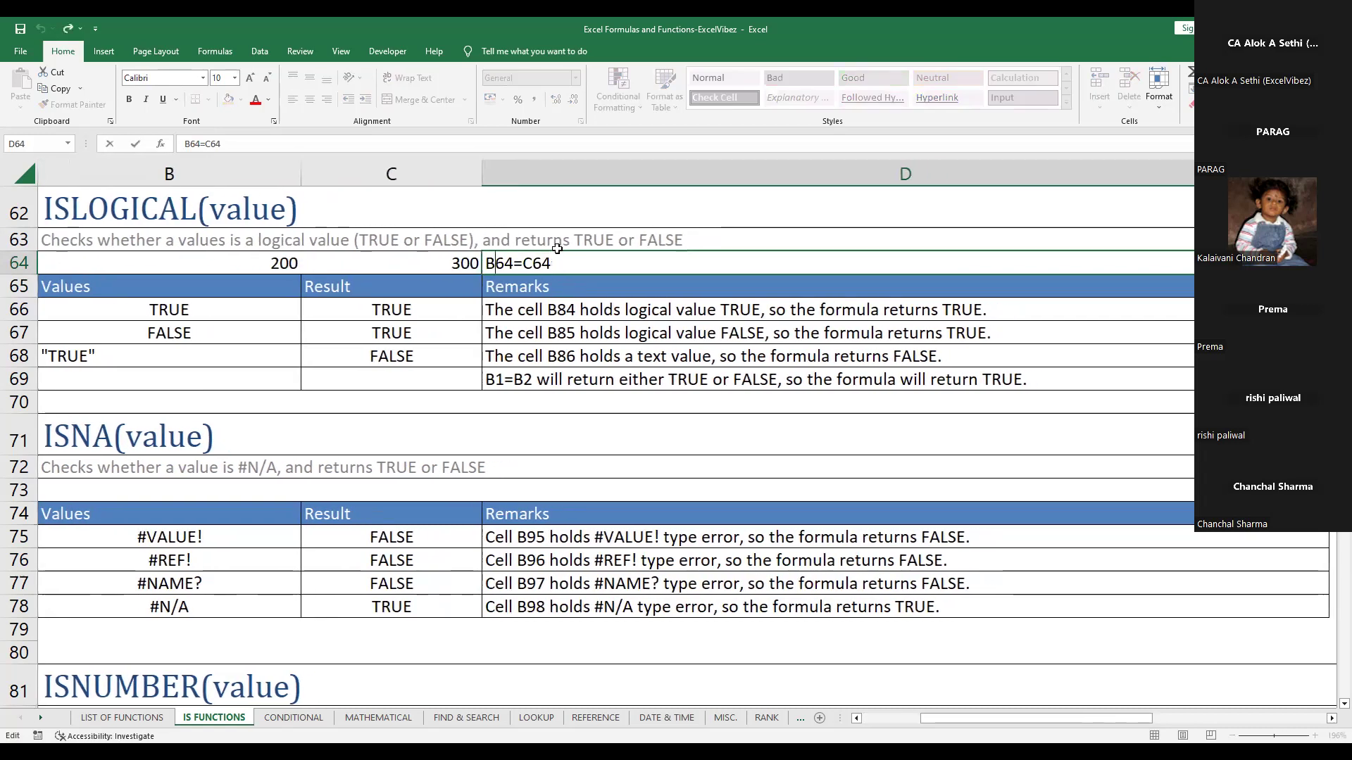
{"action": "type", "text": "="}
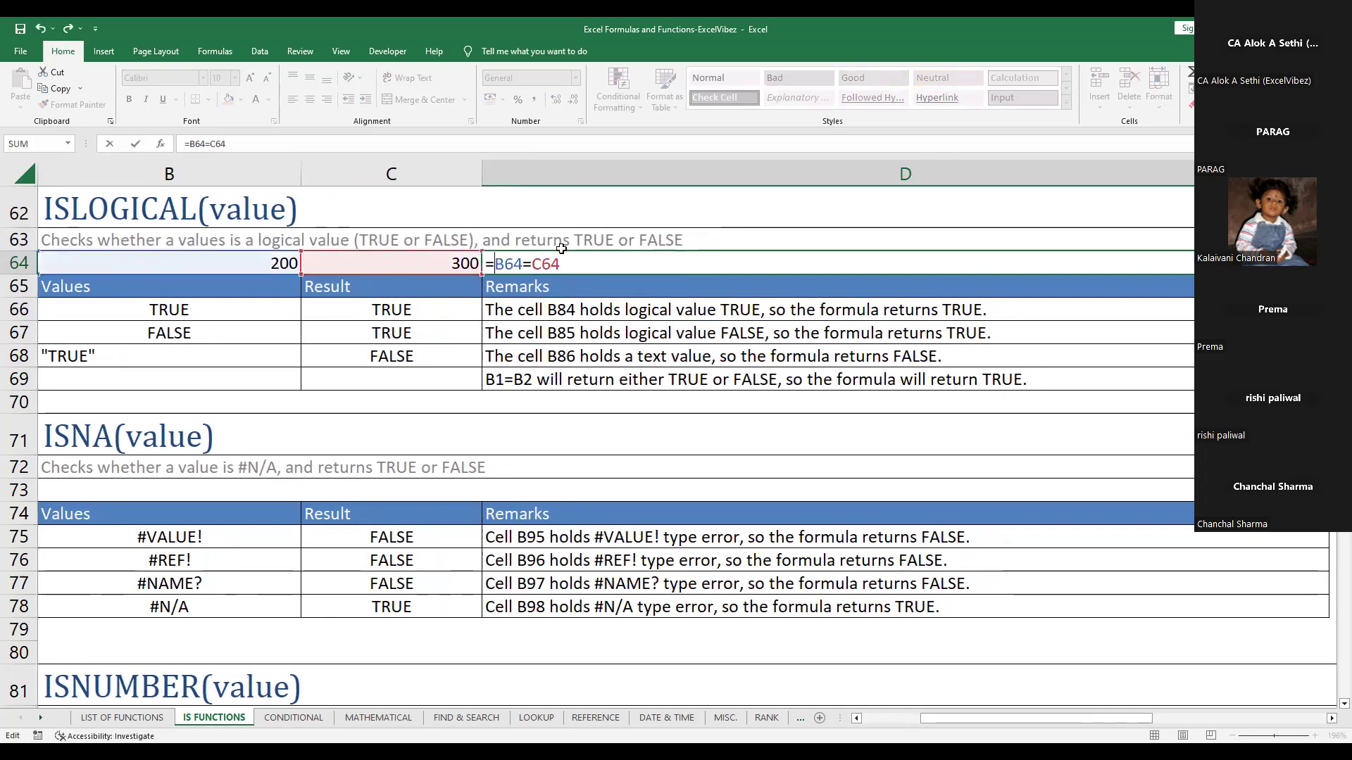
{"action": "key", "text": "Return"}
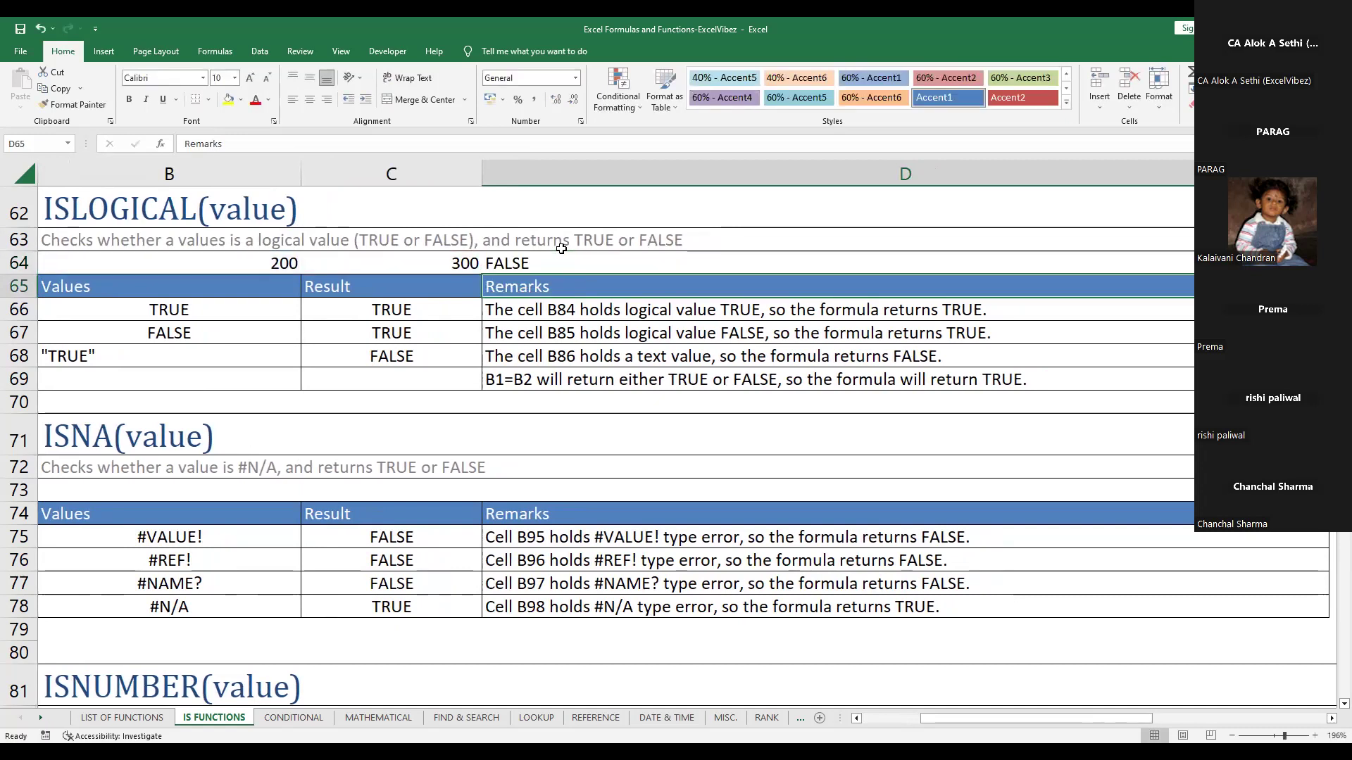
Enter 300 in B64, then show D64's =B64=C64 formula now returning TRUE
{"action": "left_click", "coordinate": [259, 261]}
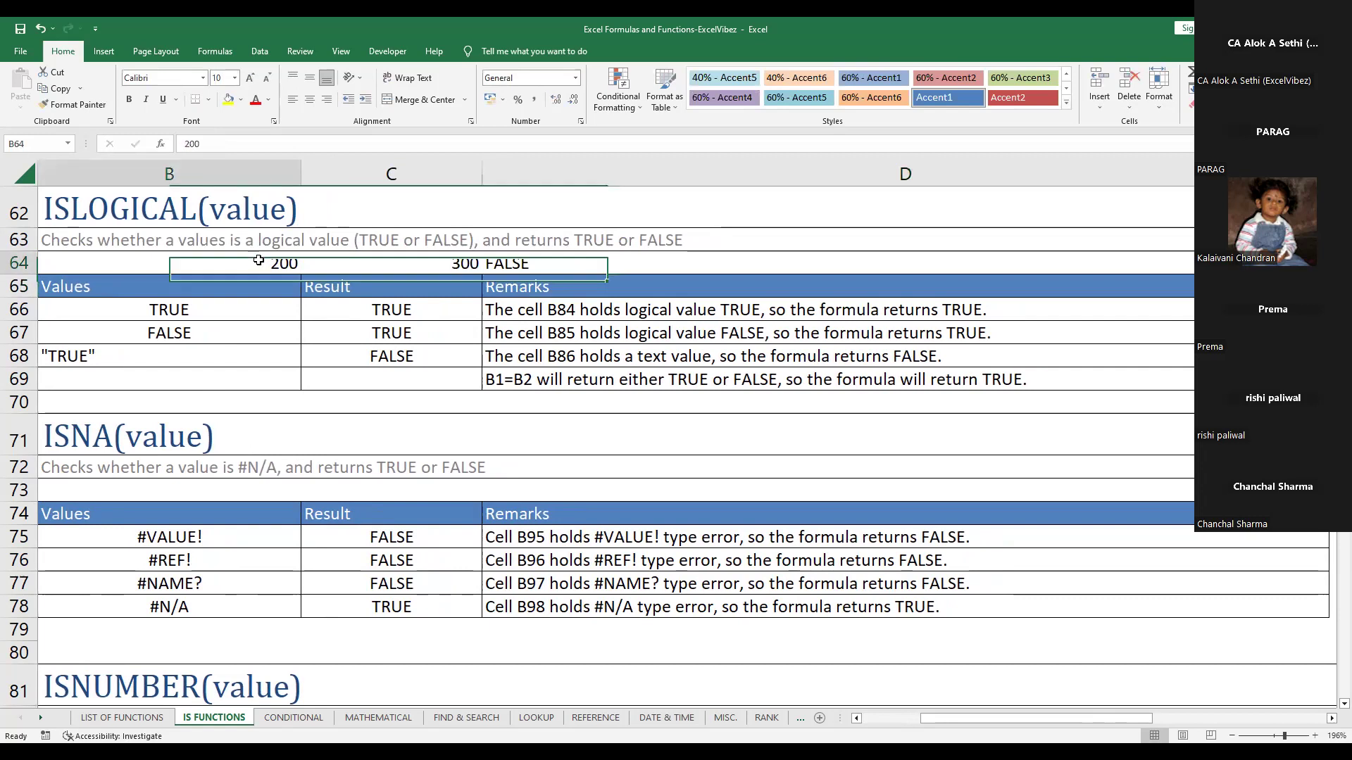
{"action": "type", "text": "300"}
{"action": "key", "text": "Return"}
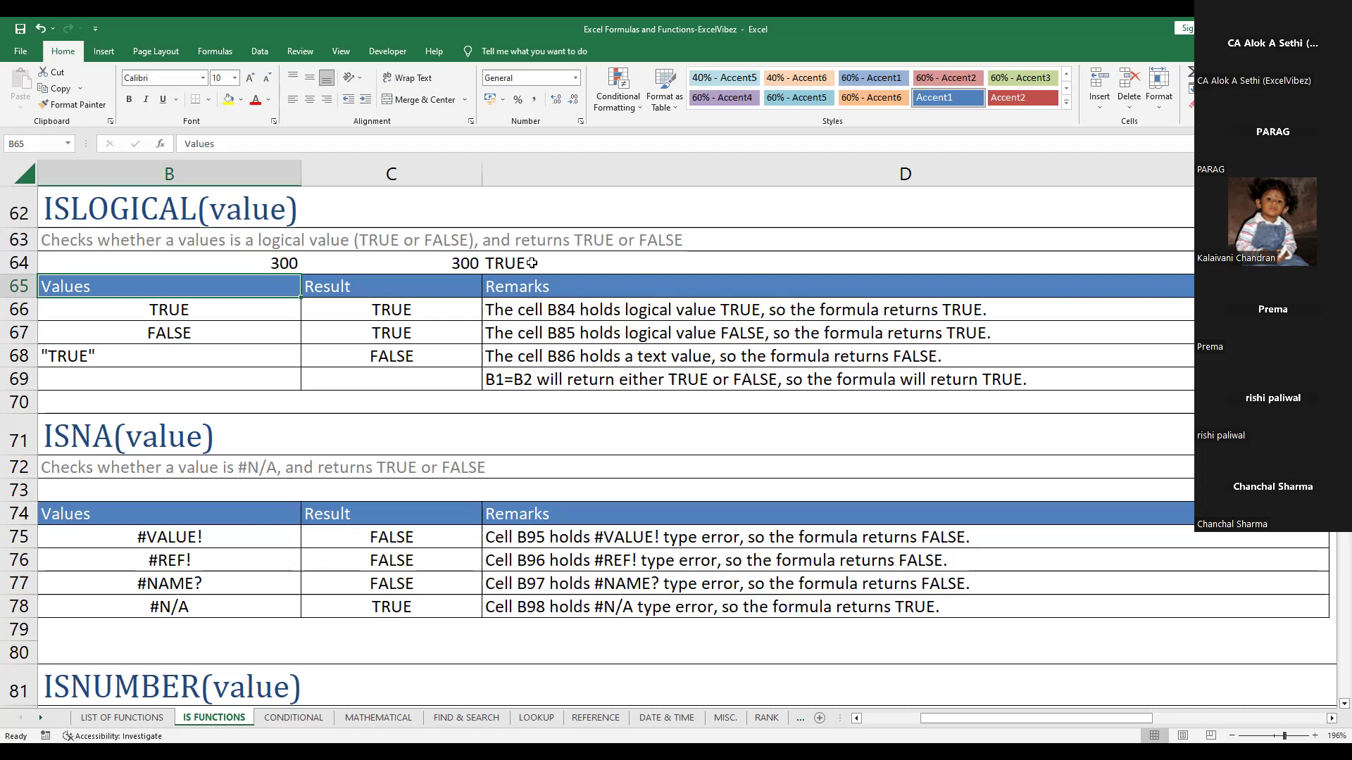
{"action": "left_click", "coordinate": [532, 263]}
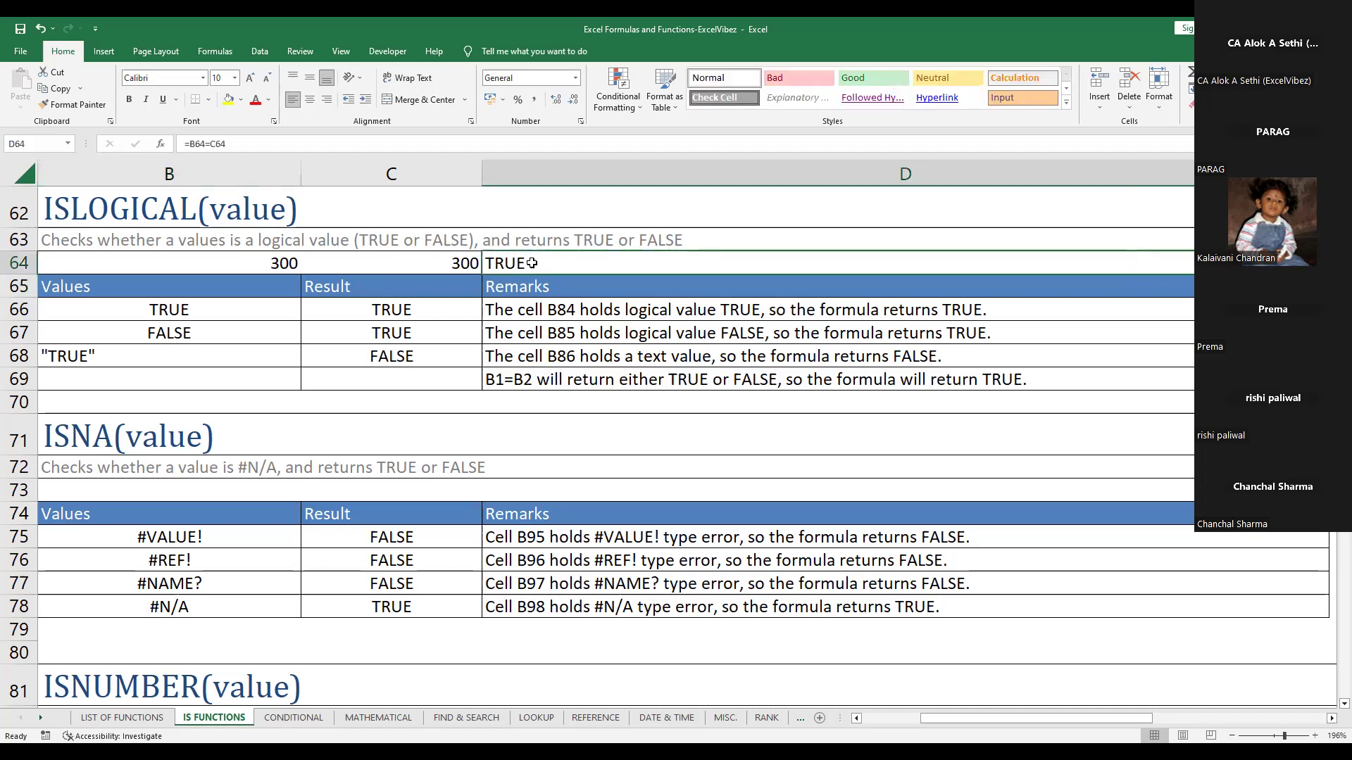
{"action": "key", "text": "F2"}
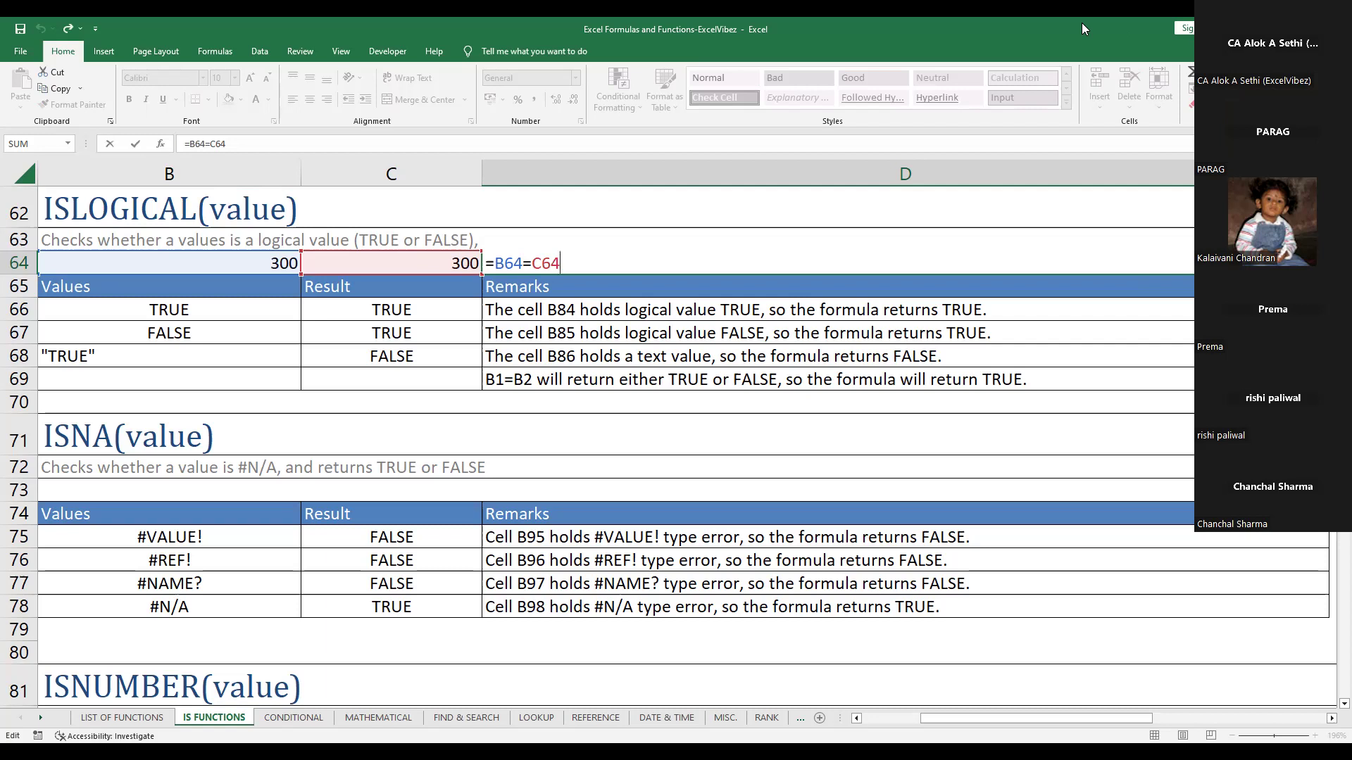
Replace D64's =B64=C64 comparison with =ISLOGICAL, picked from the autocomplete list
{"action": "key", "text": "BackSpace"}
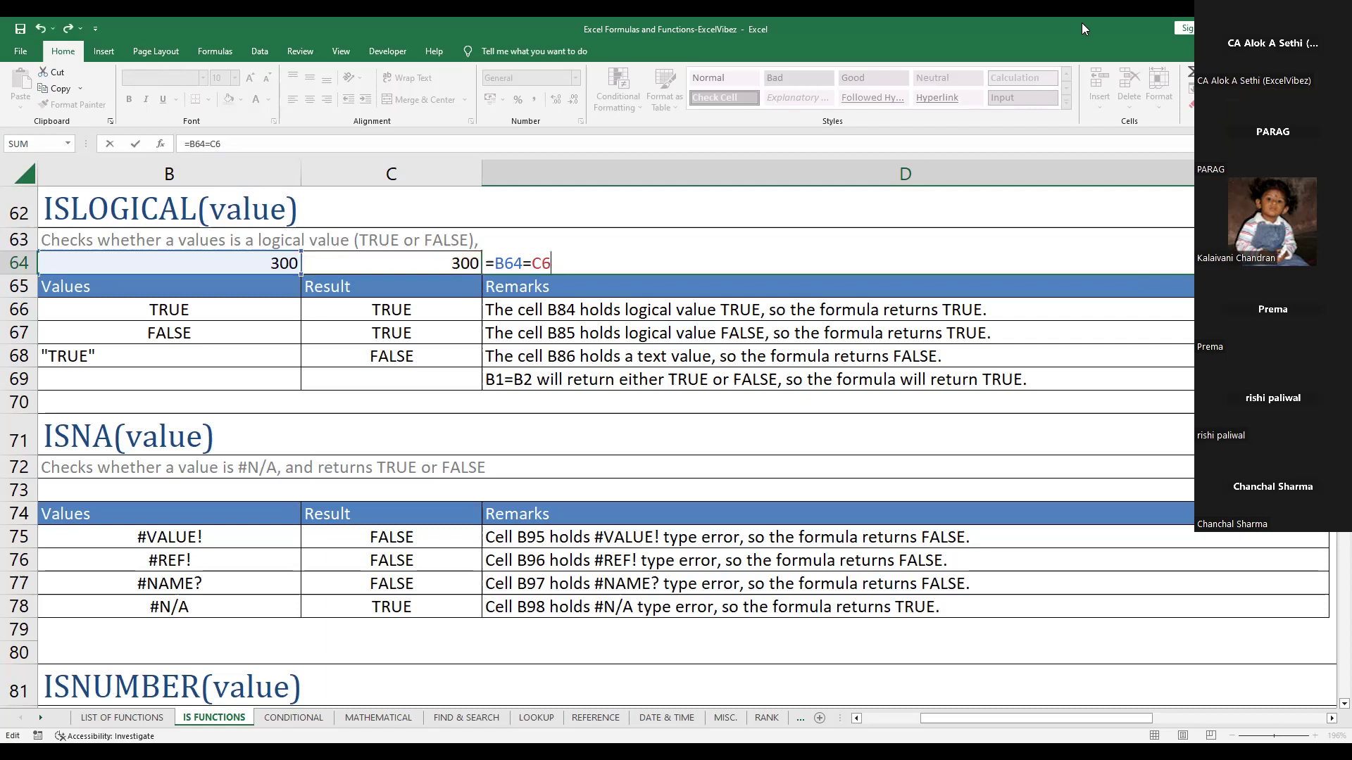
{"action": "key", "text": "BackSpace"}
{"action": "key", "text": "BackSpace"}
{"action": "key", "text": "BackSpace"}
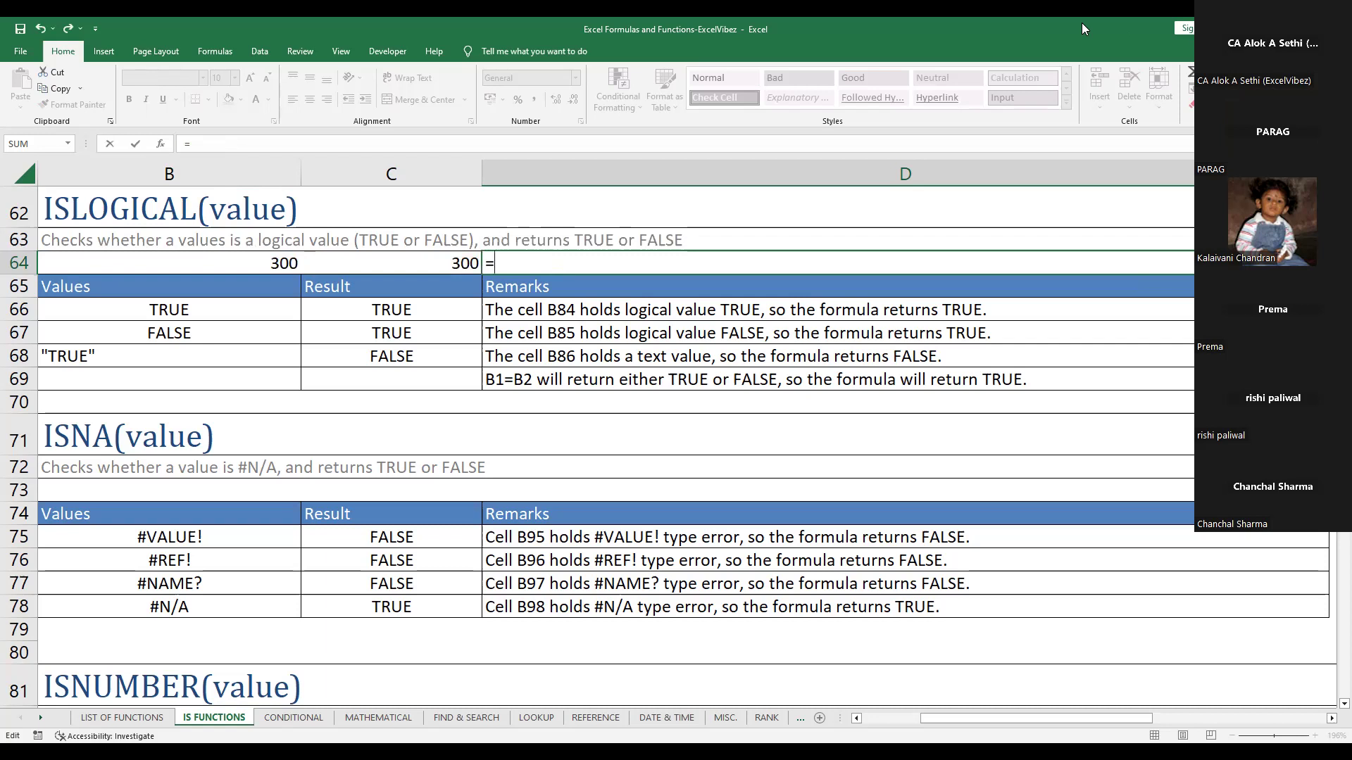
{"action": "type", "text": "logical"}
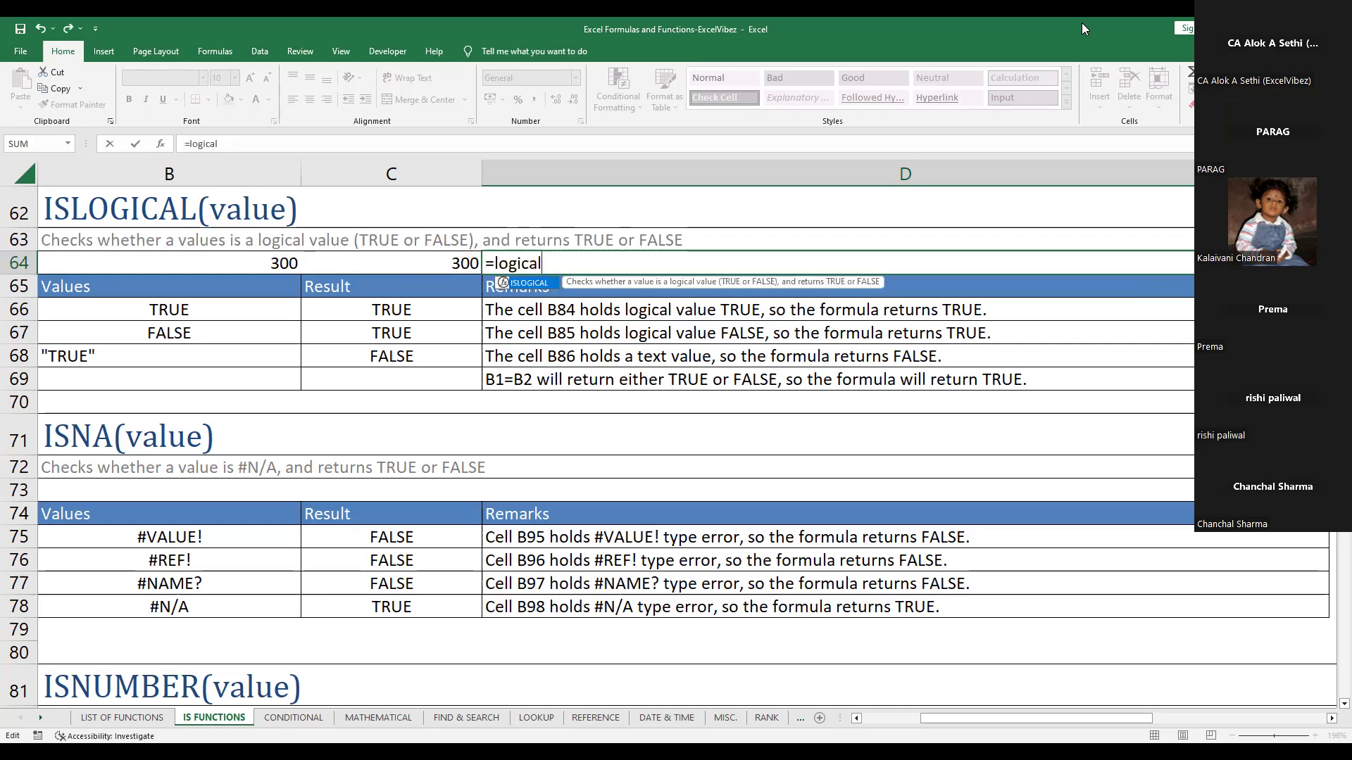
{"action": "type", "text": "("}
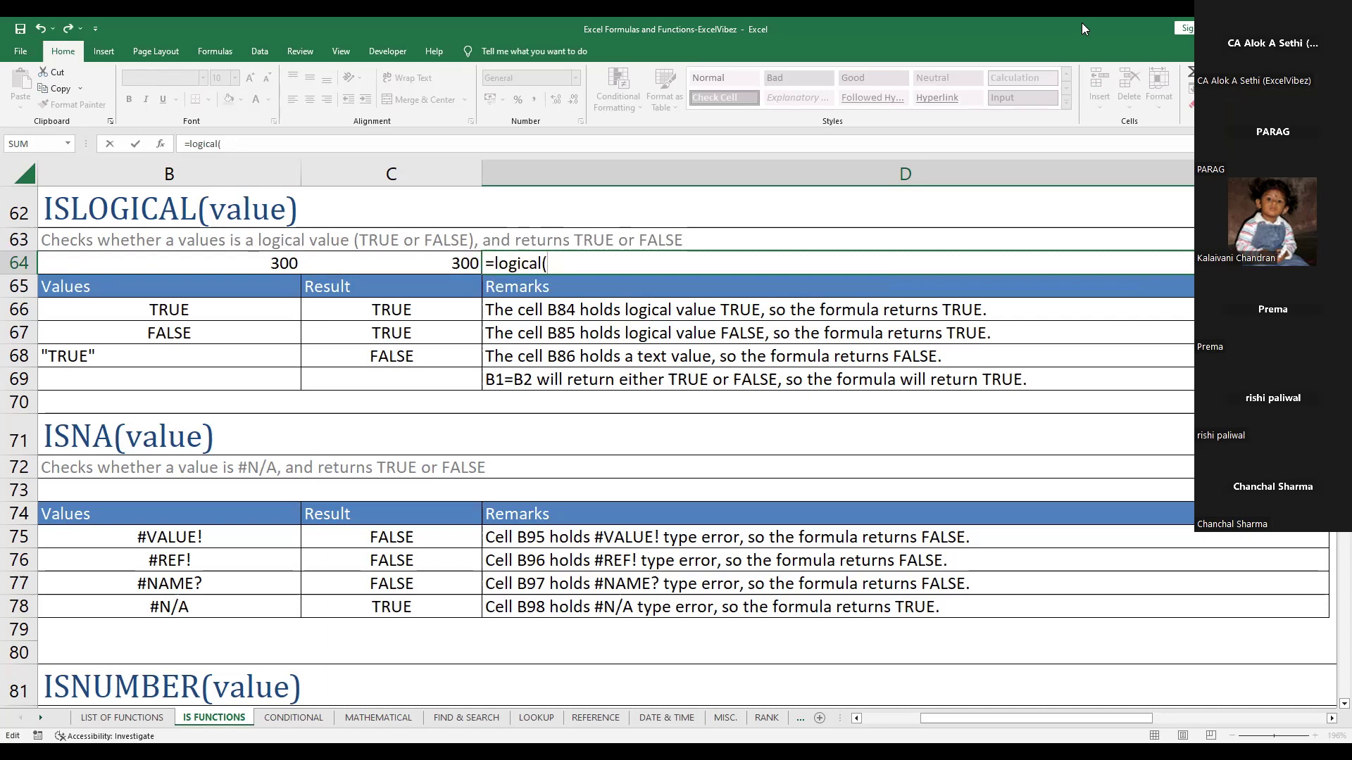
{"action": "key", "text": "BackSpace"}
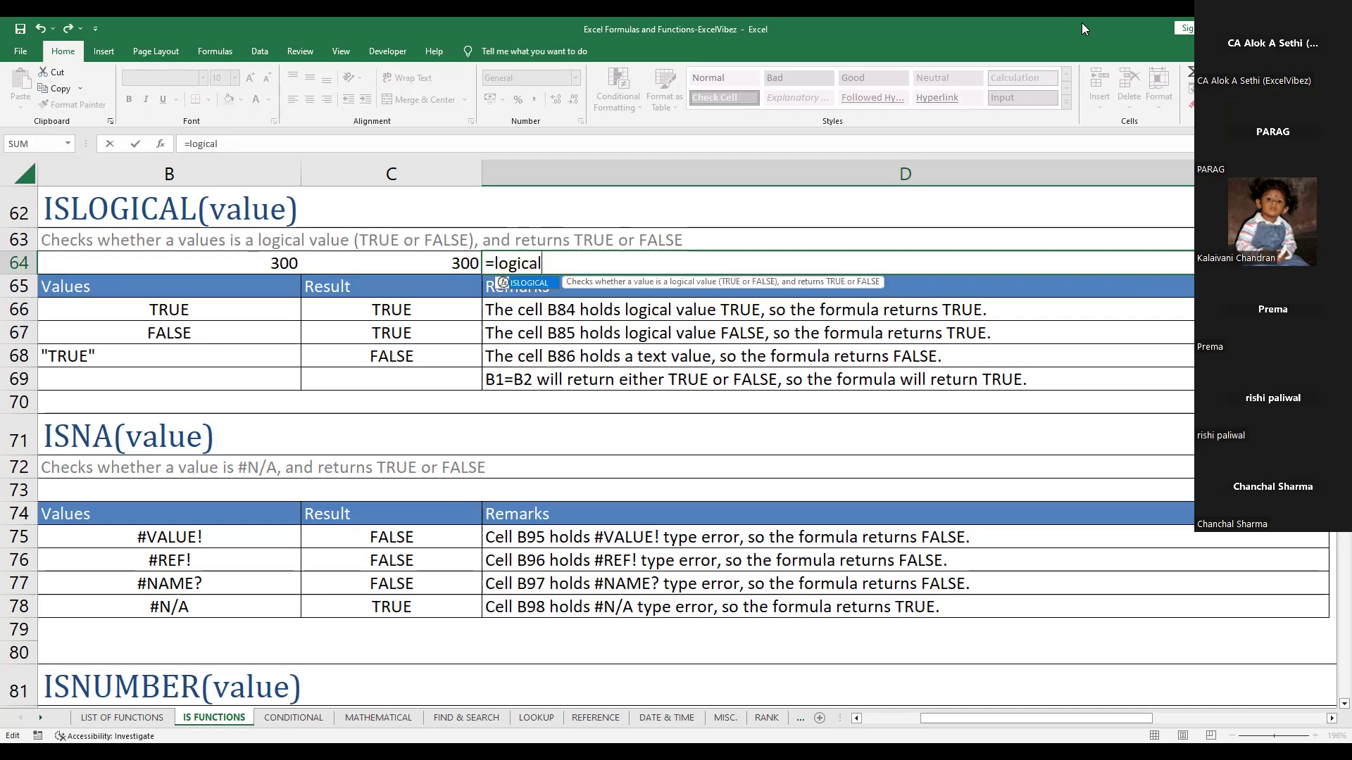
{"action": "key", "text": "Left"}
{"action": "key", "text": "Left"}
{"action": "key", "text": "Left"}
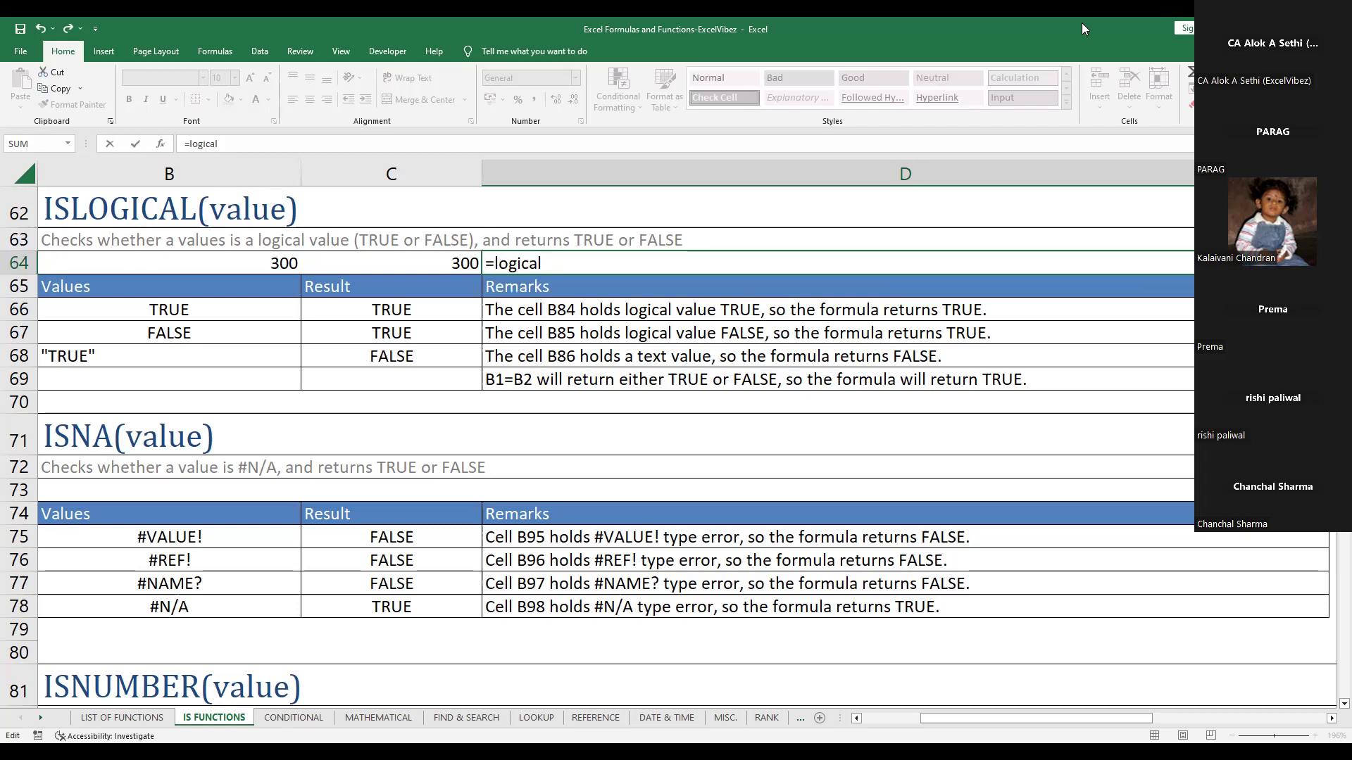
{"action": "type", "text": "is"}
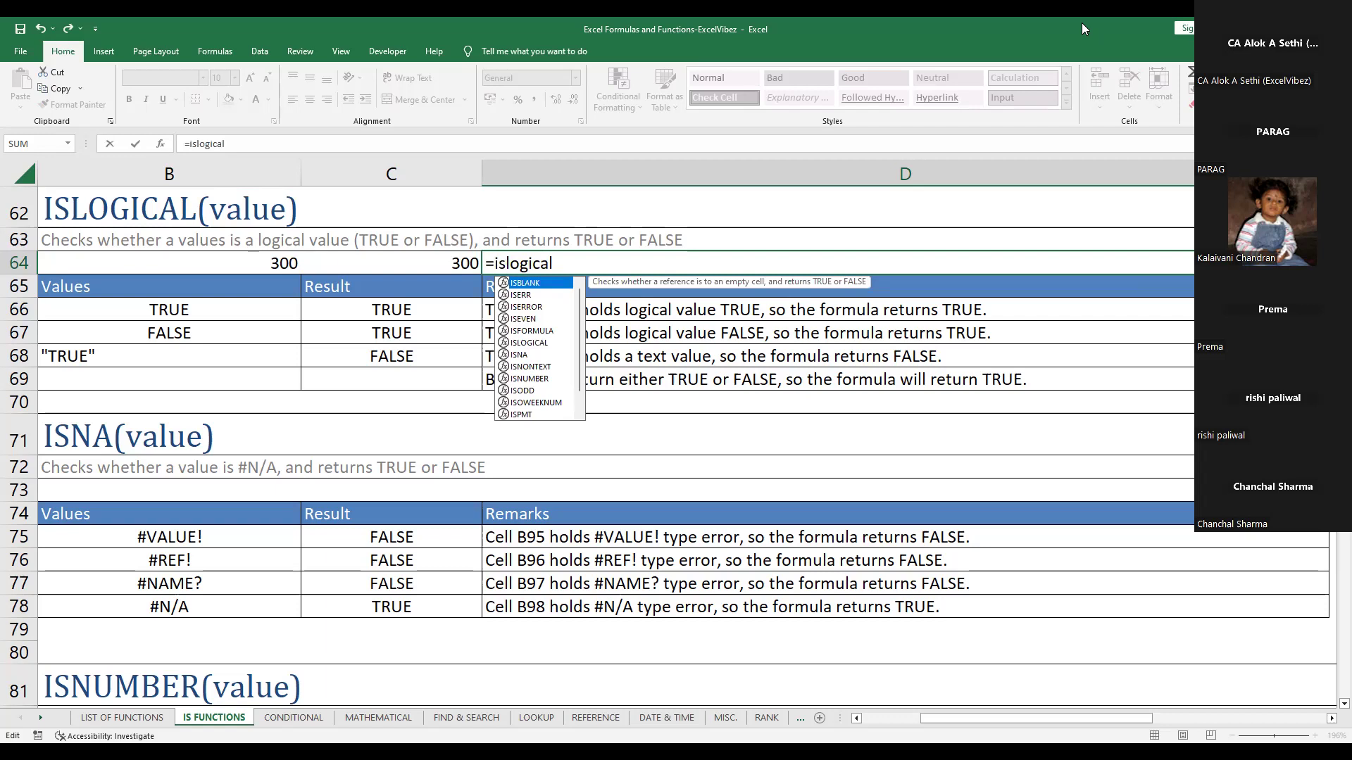
{"action": "left_click", "coordinate": [542, 344]}
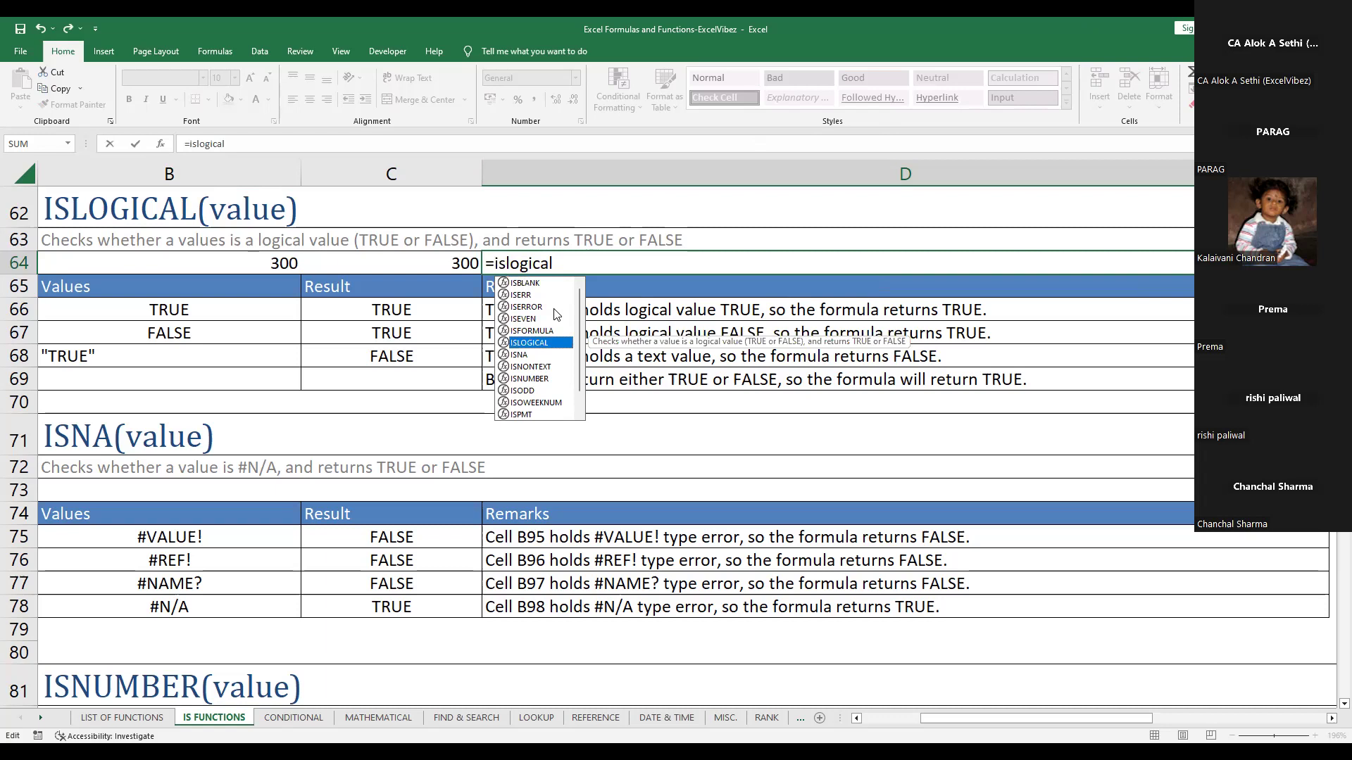
{"action": "left_click", "coordinate": [563, 260]}
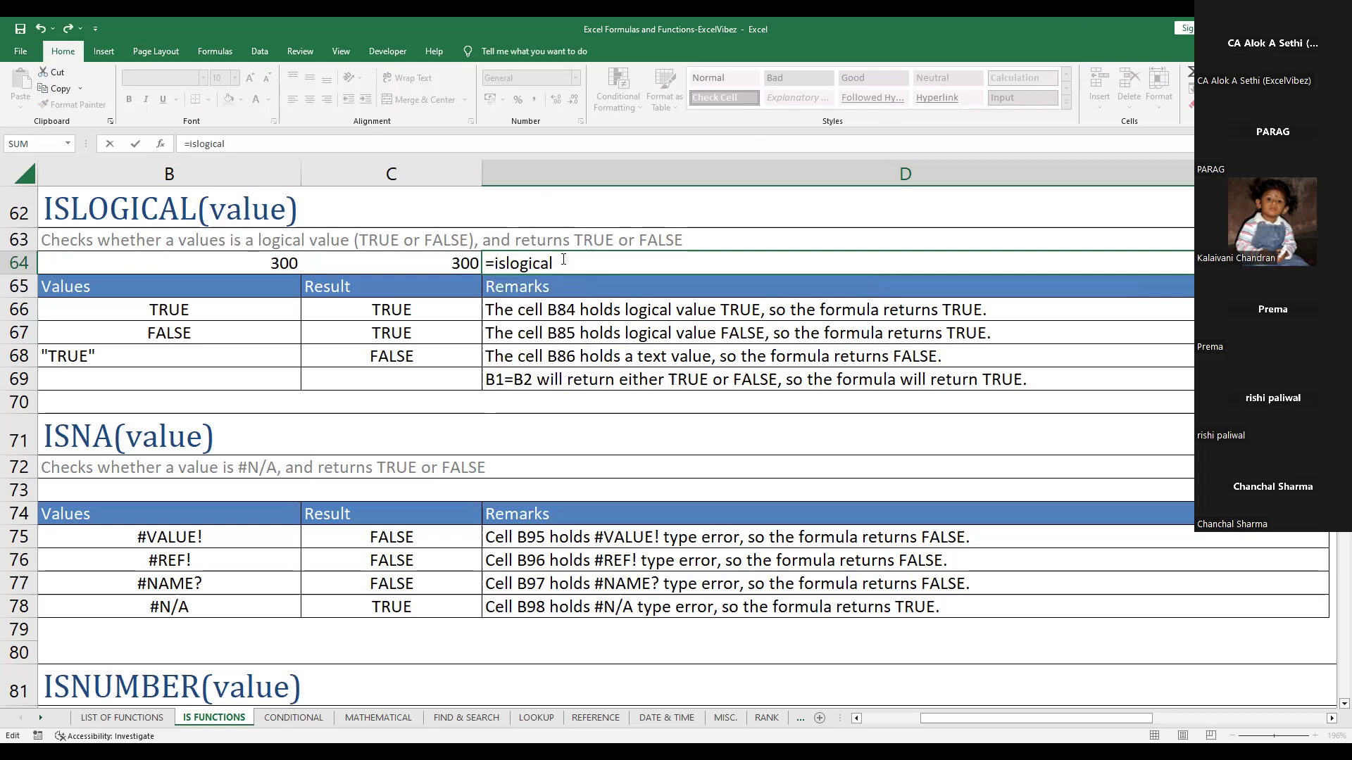
Complete D64 as =ISLOGICAL(B64) and confirm it returns FALSE for 300
{"action": "type", "text": "("}
{"action": "left_click", "coordinate": [279, 260]}
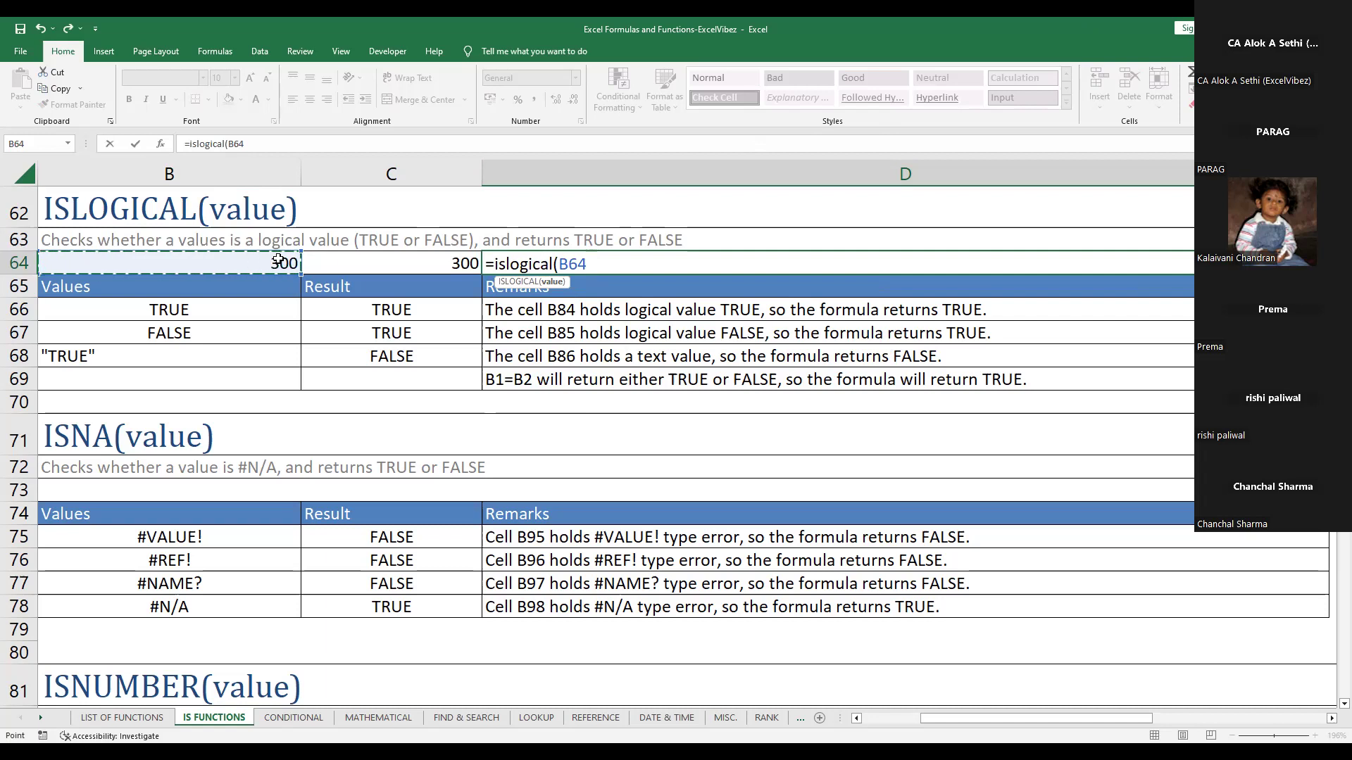
{"action": "type", "text": ")"}
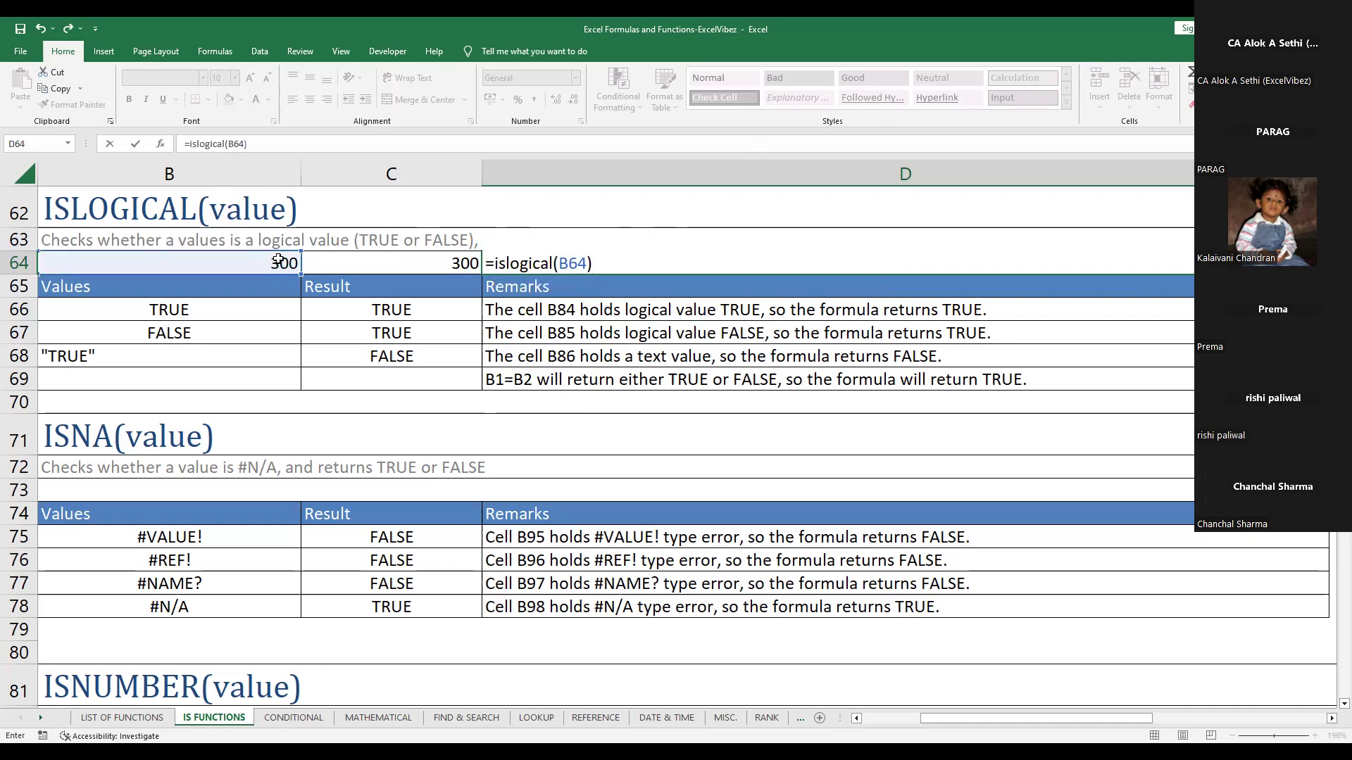
{"action": "key", "text": "Return"}
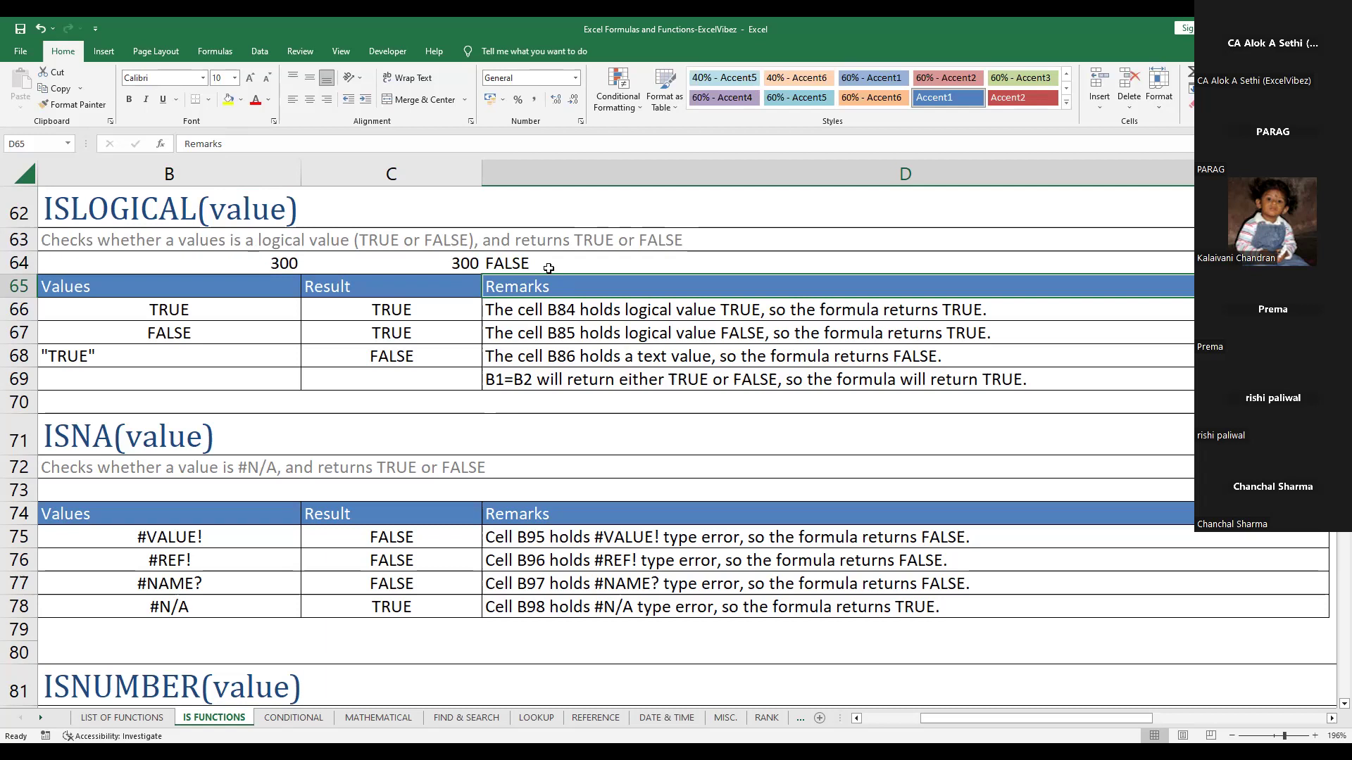
{"action": "left_click", "coordinate": [547, 264]}
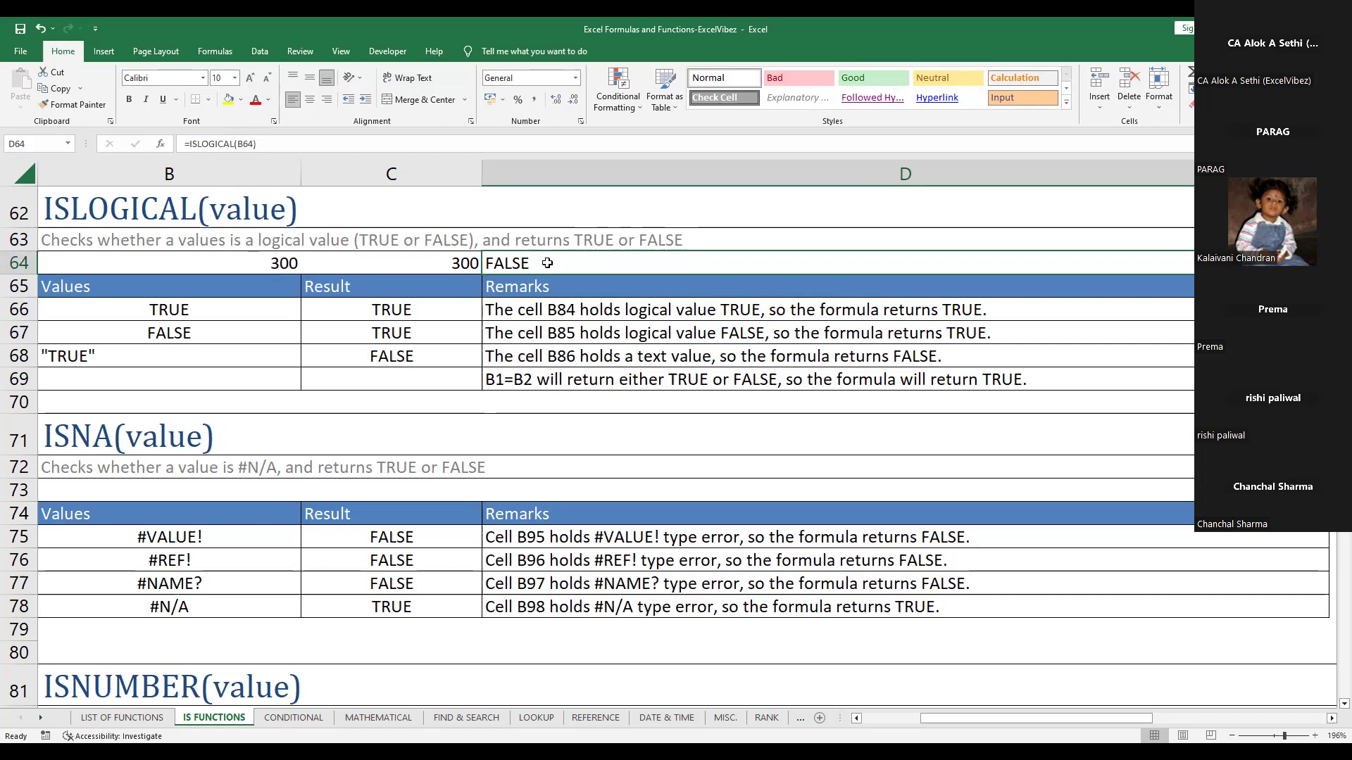
Enter TRUE in B64 and check the ISLOGICAL result in D64
{"action": "left_click", "coordinate": [265, 262]}
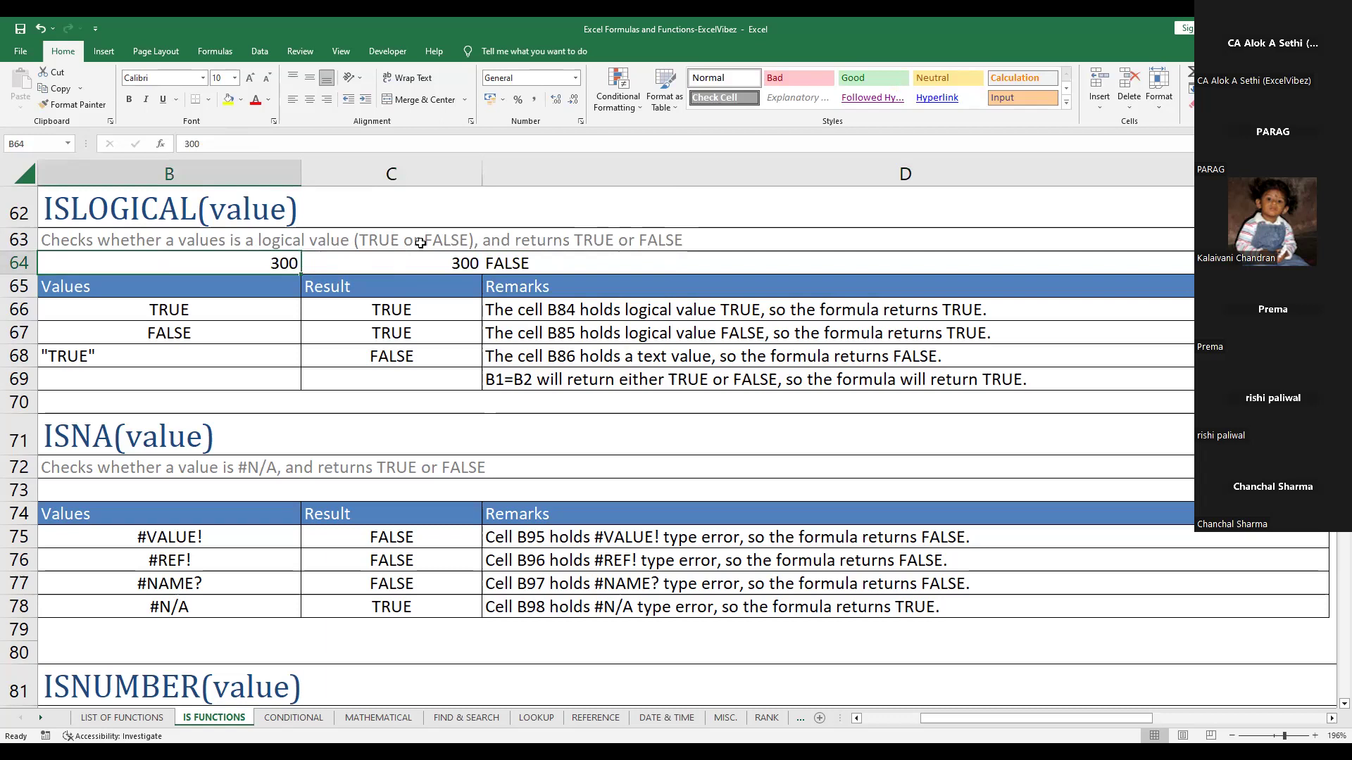
{"action": "type", "text": "TRUE"}
{"action": "key", "text": "Return"}
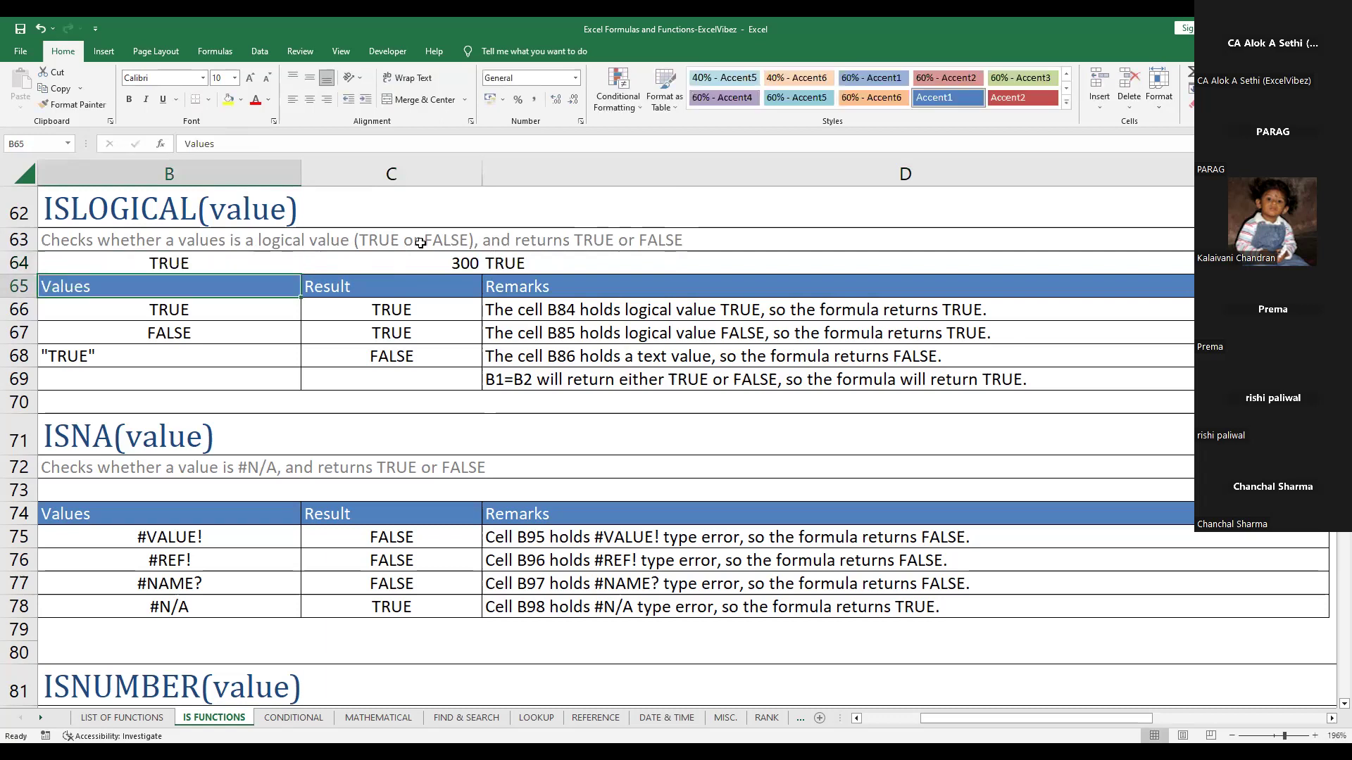
{"action": "left_click", "coordinate": [522, 262]}
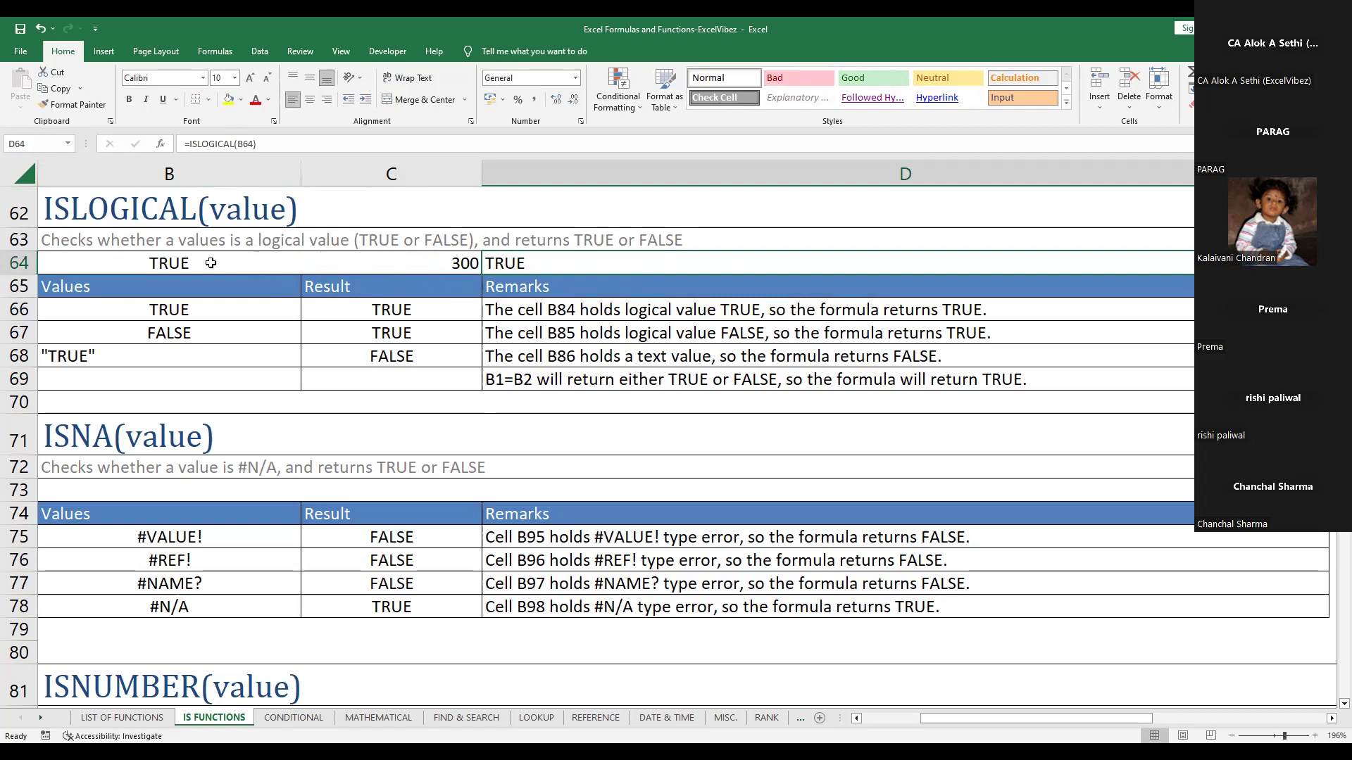
Try the text value ALOK in B64 as another ISLOGICAL test input
{"action": "left_click", "coordinate": [211, 262]}
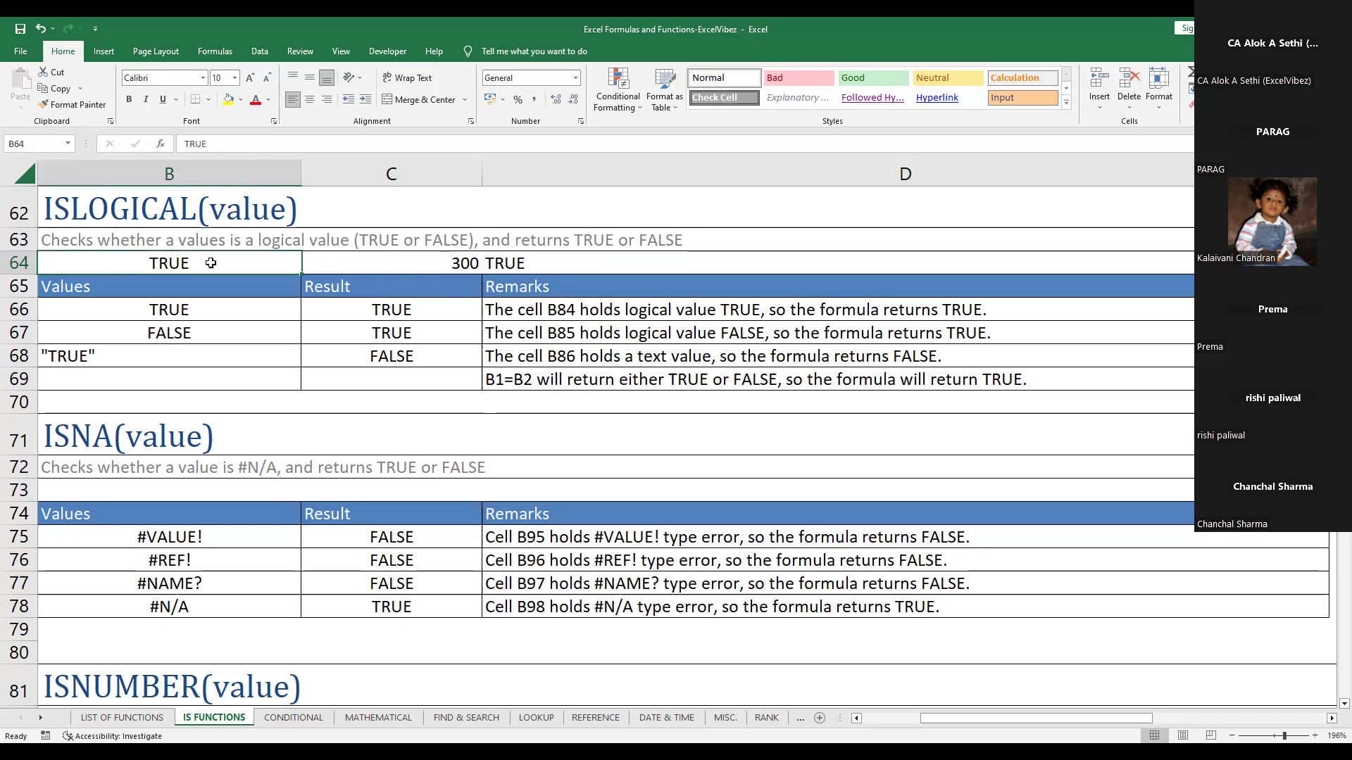
{"action": "type", "text": "ALOK"}
{"action": "key", "text": "Return"}
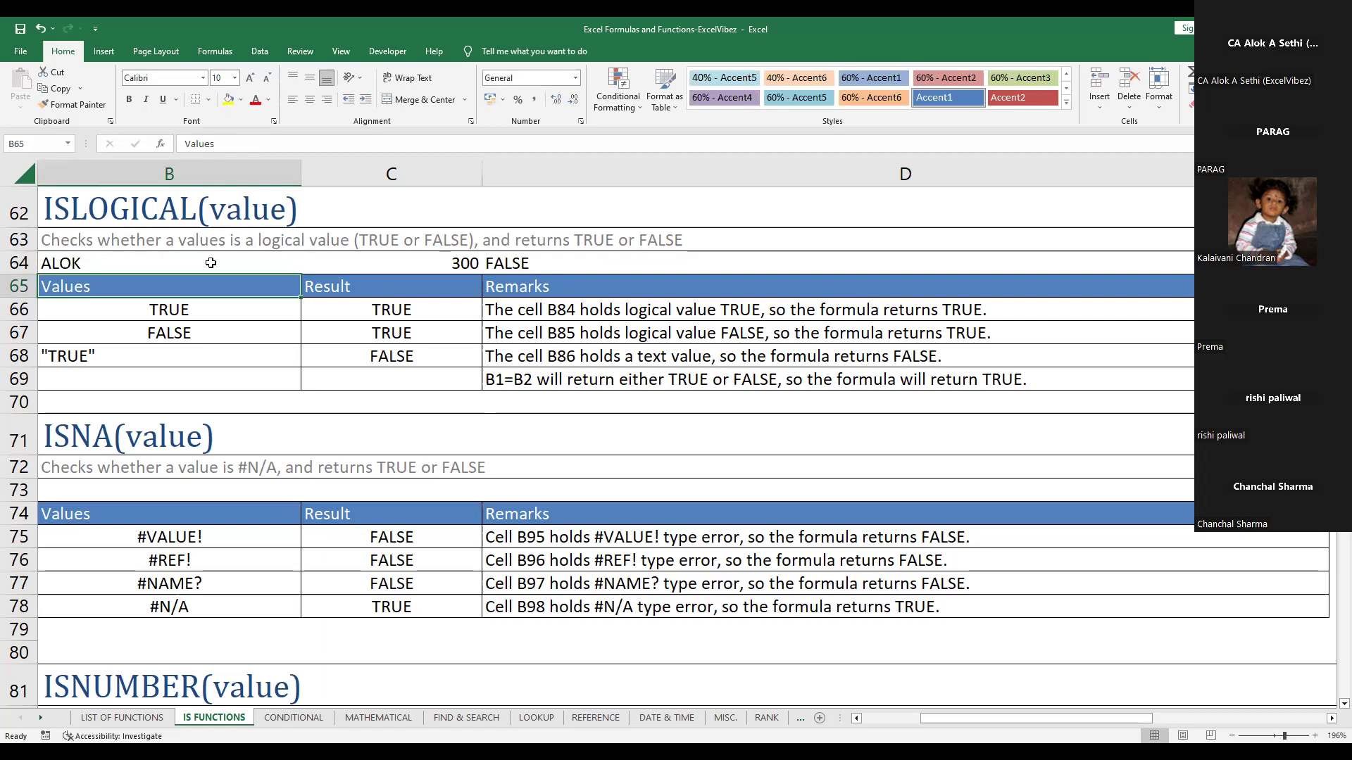
{"action": "left_click", "coordinate": [211, 263]}
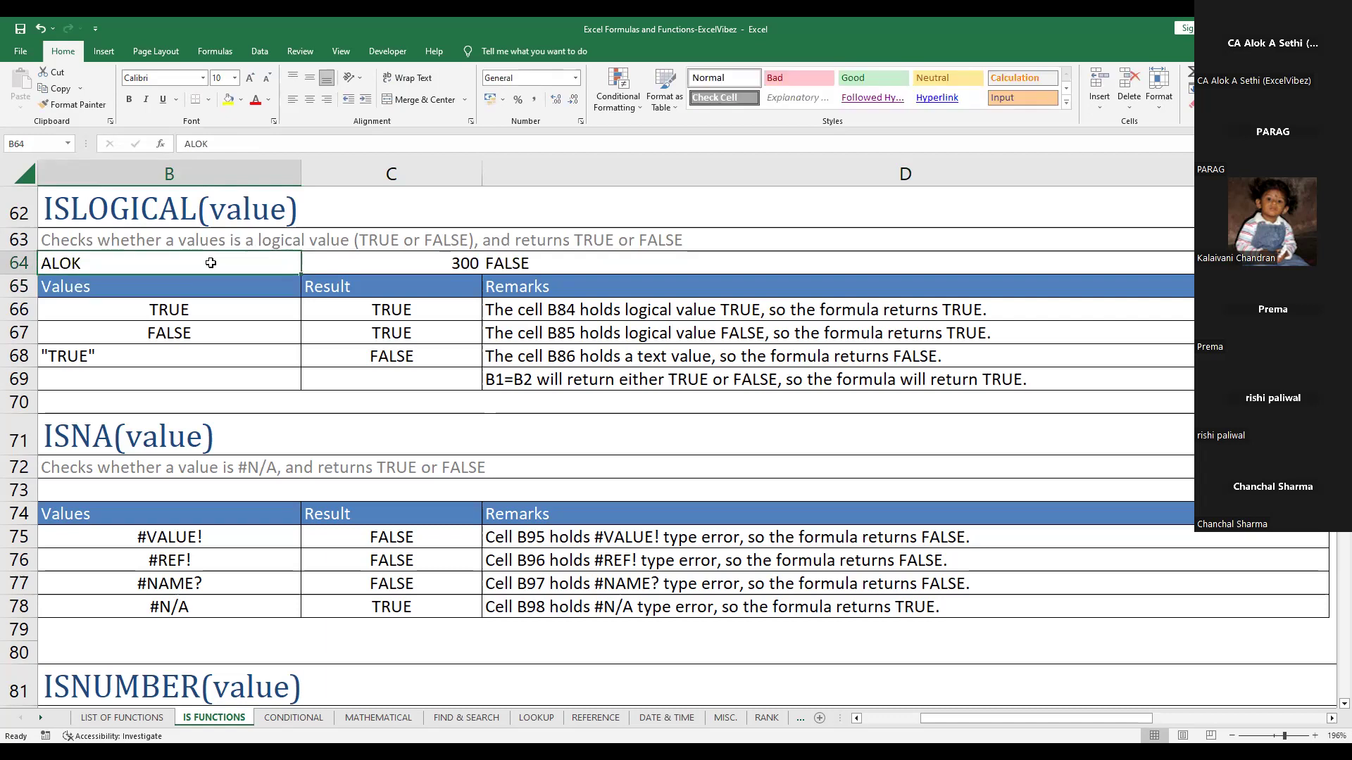
Enter FALSE' in B64, correct it to the logical FALSE, and recheck D64
{"action": "type", "text": "FALSE'"}
{"action": "key", "text": "Return"}
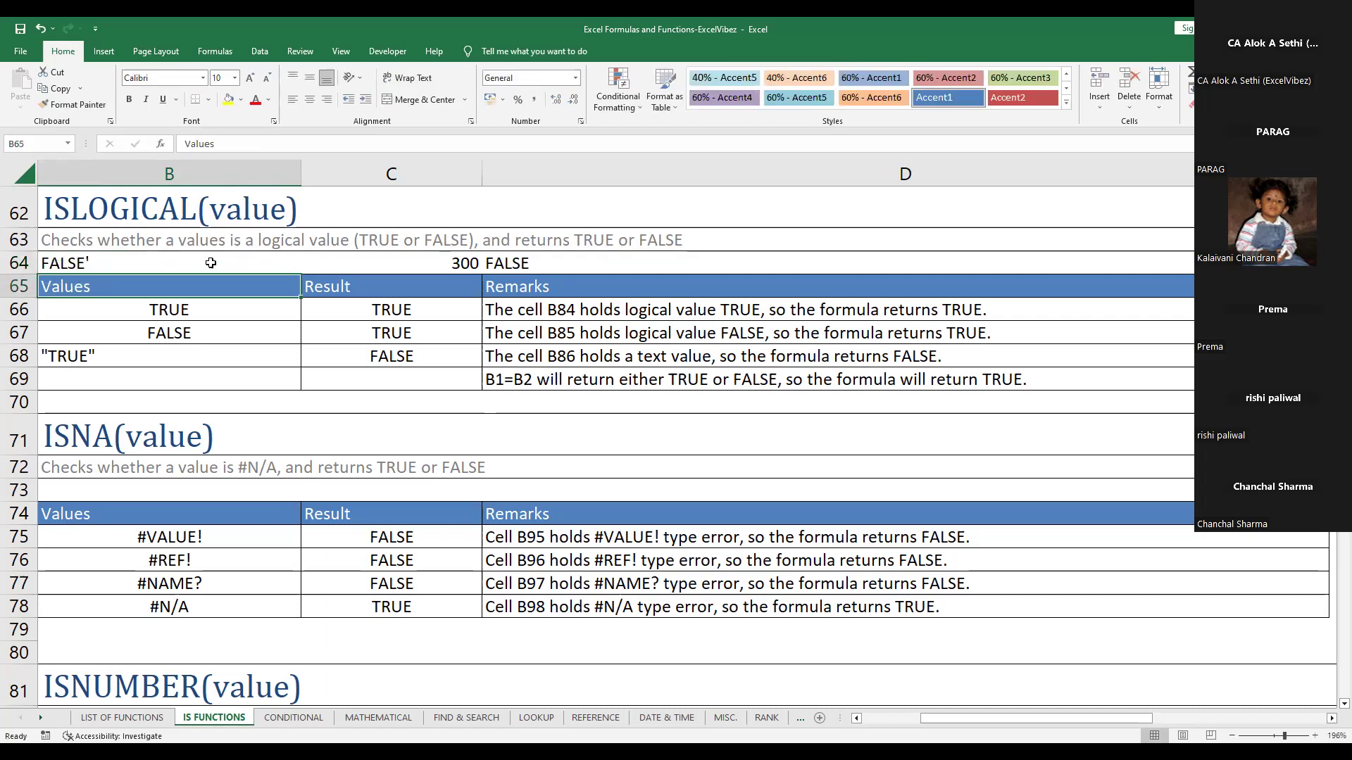
{"action": "double_click", "coordinate": [107, 262]}
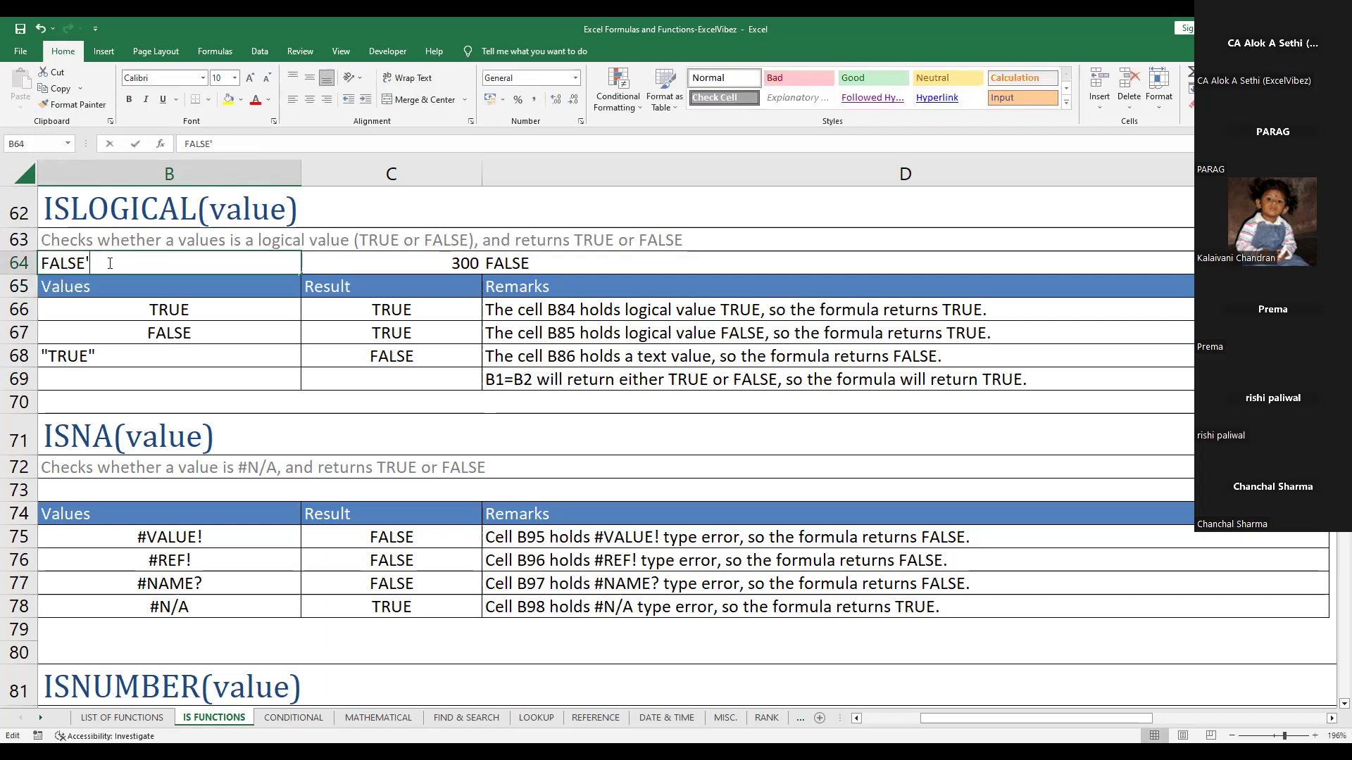
{"action": "key", "text": "Return"}
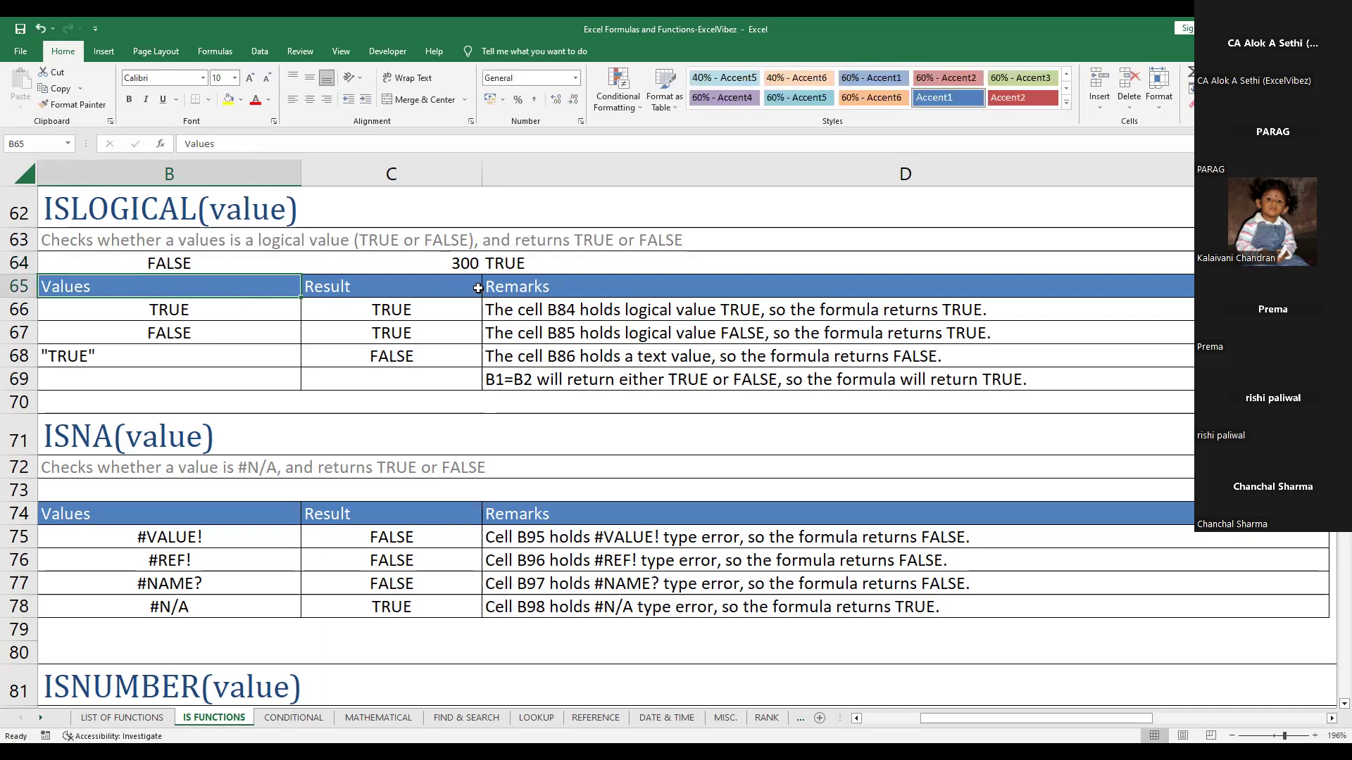
{"action": "left_click", "coordinate": [542, 263]}
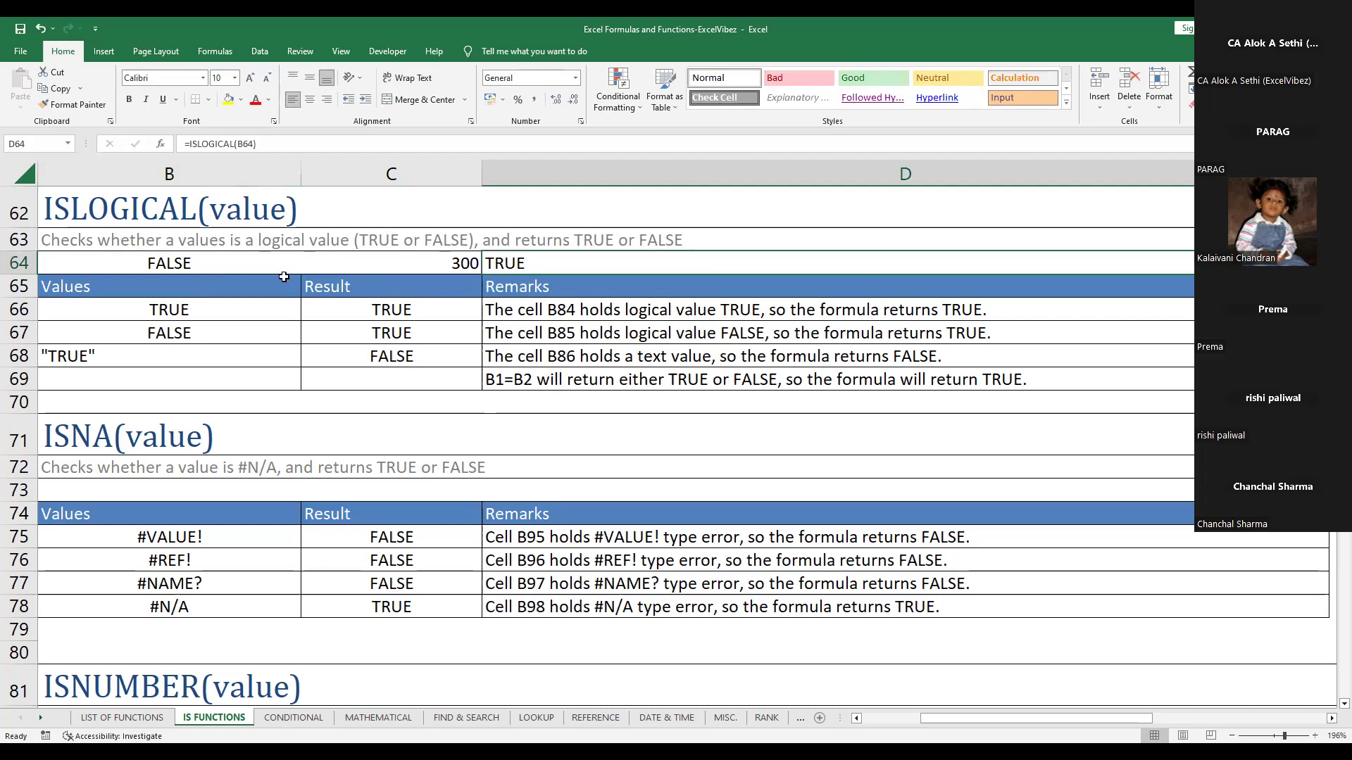
{"action": "left_click", "coordinate": [260, 266]}
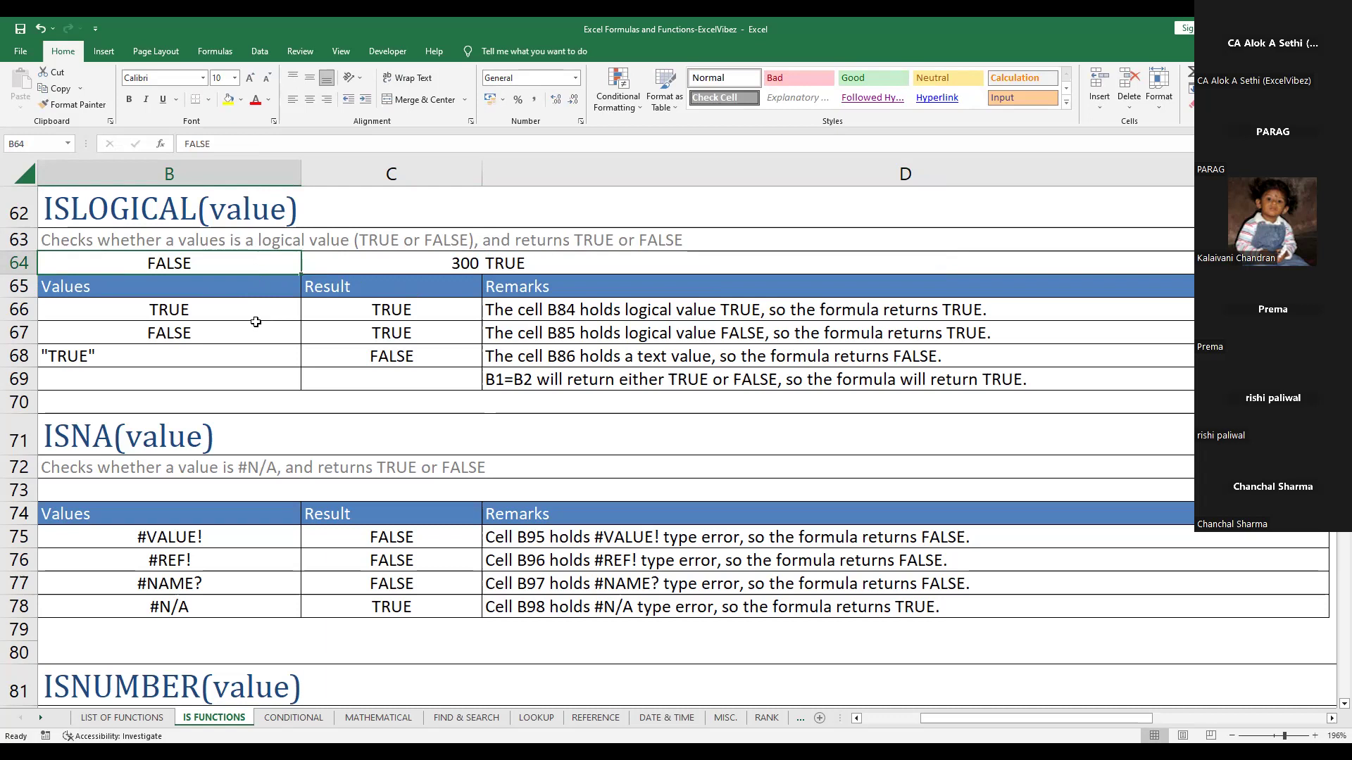
Enter 500 in B64 so D64's ISLOGICAL returns FALSE
{"action": "type", "text": "500"}
{"action": "key", "text": "Return"}
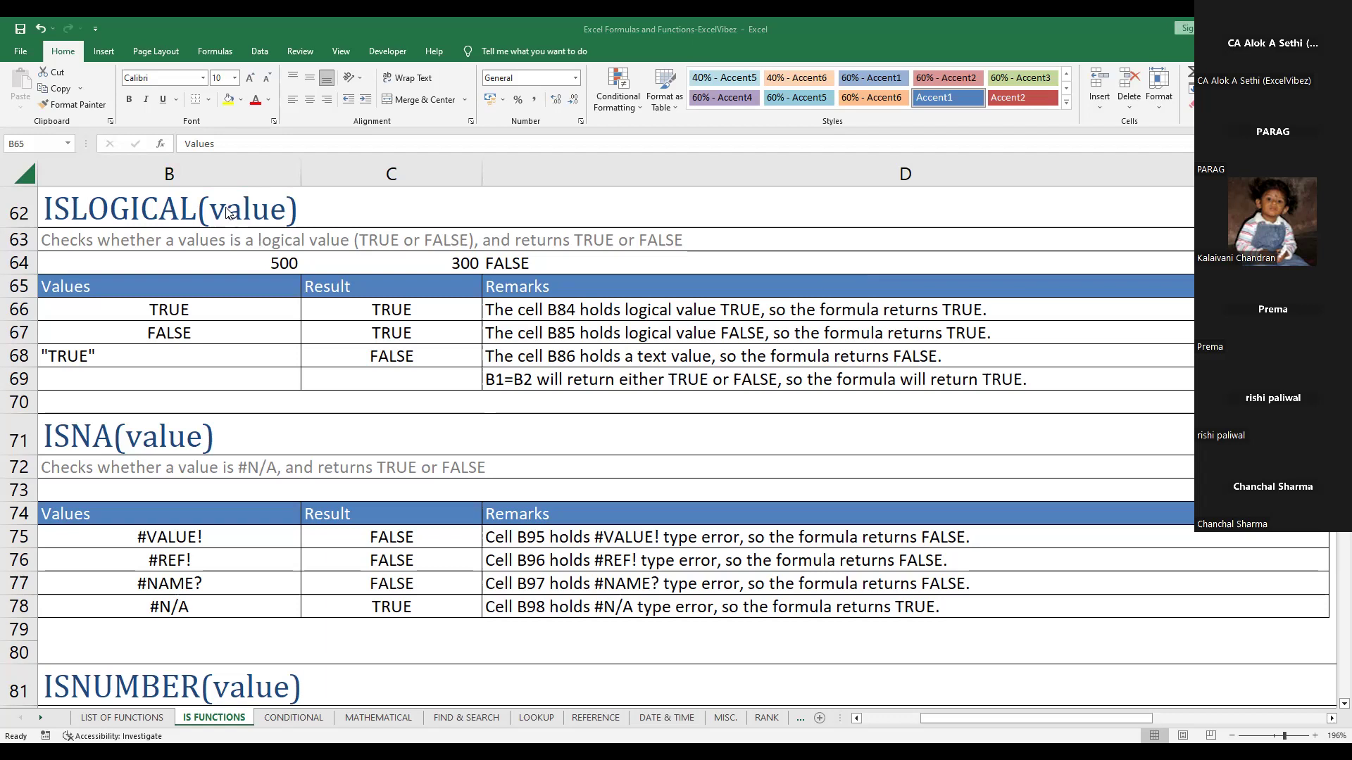
Jump from the ISNA heading in B71 down to the ISNUMBER table and back with Ctrl+Down/Up
{"action": "left_click", "coordinate": [190, 434]}
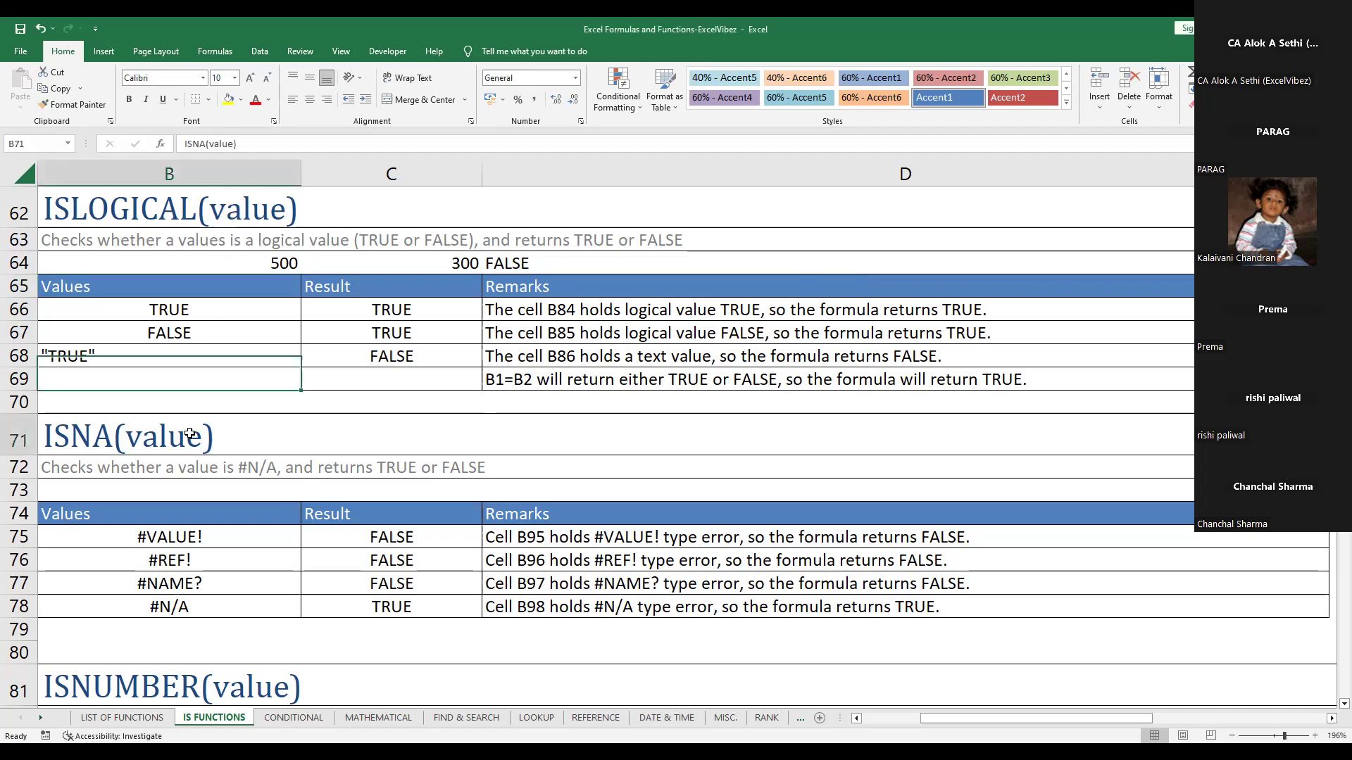
{"action": "key", "text": "ctrl+Down"}
{"action": "key", "text": "ctrl+Down"}
{"action": "key", "text": "ctrl+Down"}
{"action": "key", "text": "ctrl+Down"}
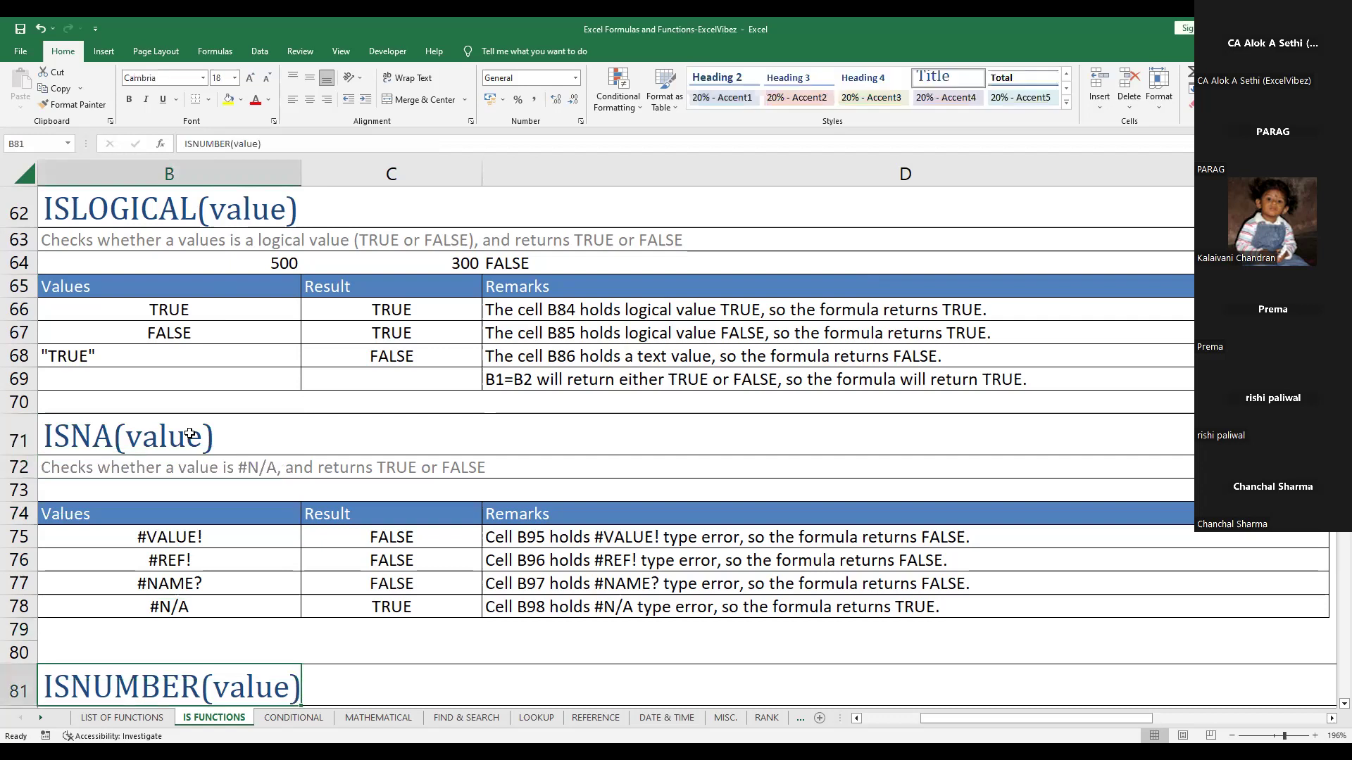
{"action": "key", "text": "ctrl+Down"}
{"action": "key", "text": "ctrl+Down"}
{"action": "key", "text": "ctrl+Down"}
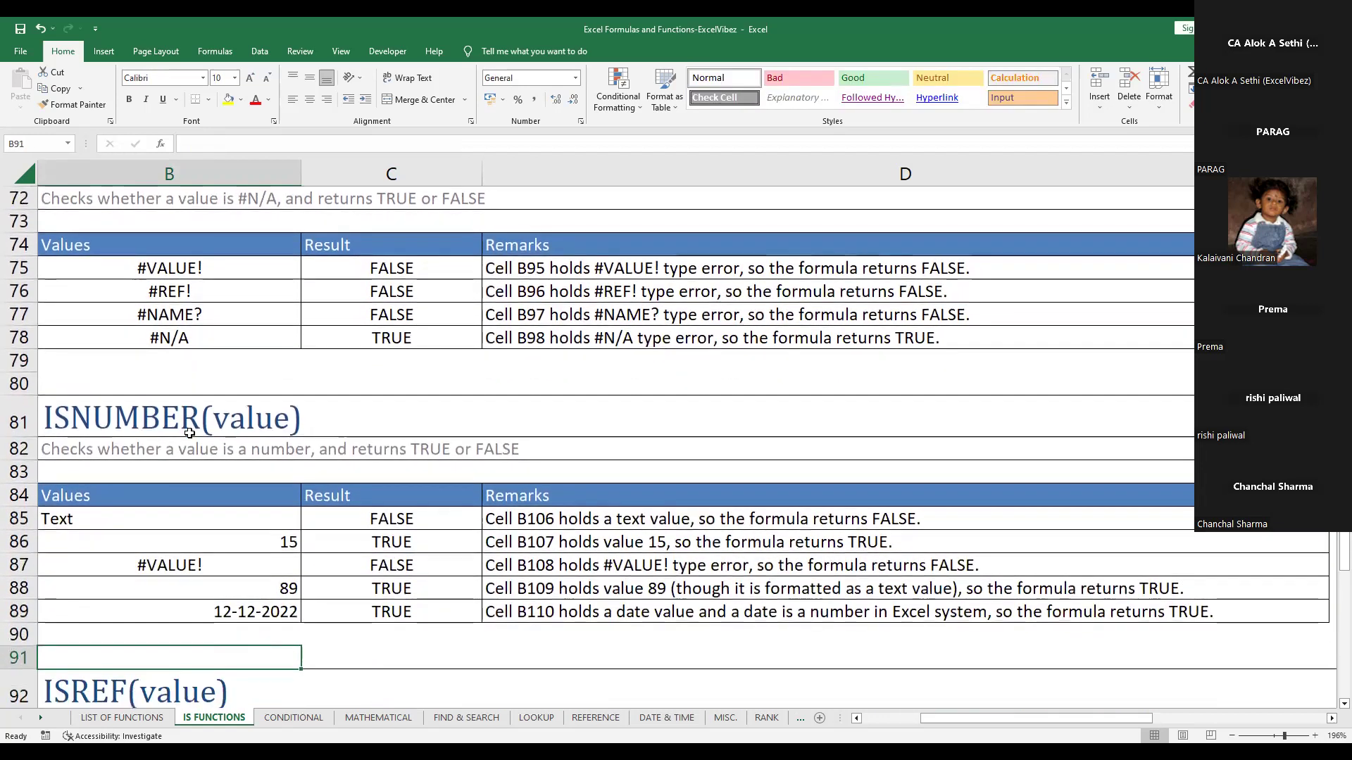
{"action": "key", "text": "ctrl+Up"}
{"action": "key", "text": "ctrl+Up"}
{"action": "key", "text": "ctrl+Up"}
{"action": "key", "text": "ctrl+Up"}
{"action": "key", "text": "ctrl+Up"}
{"action": "key", "text": "ctrl+Up"}
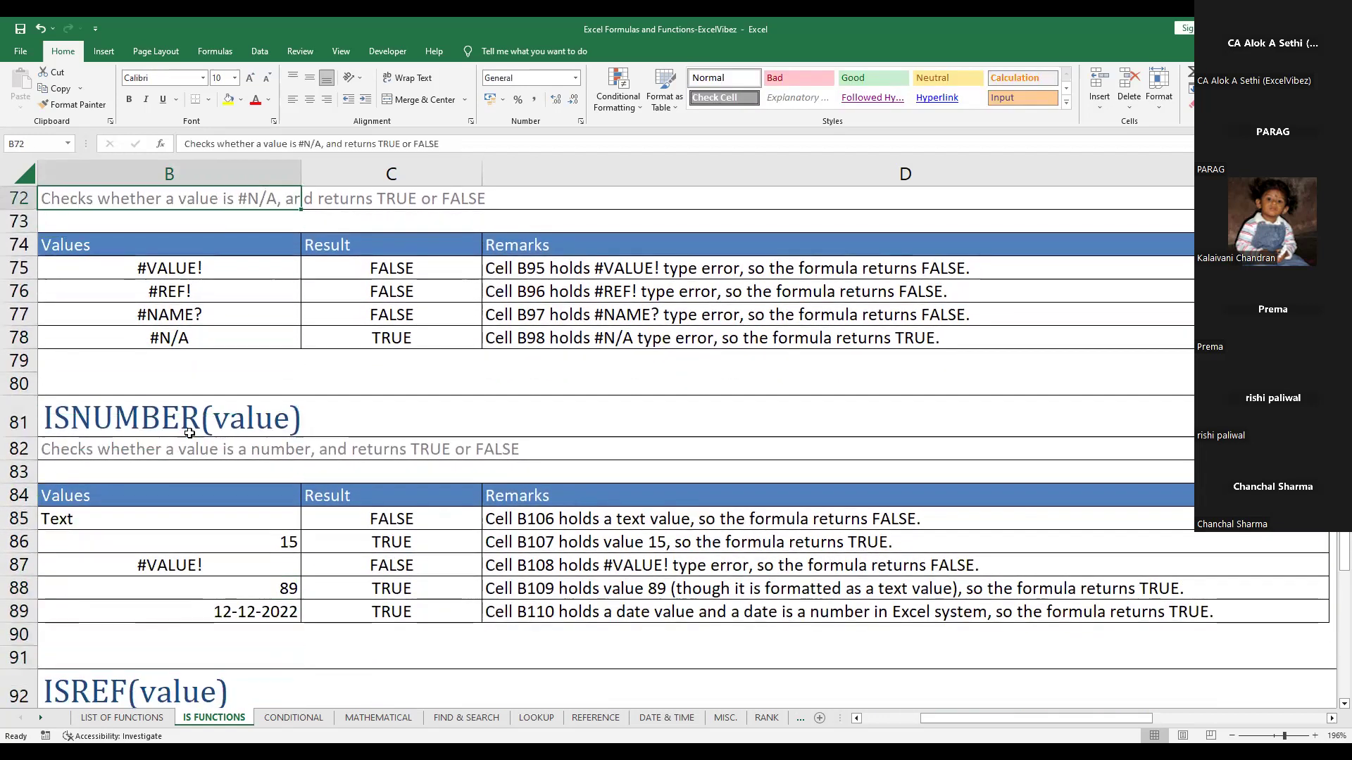
{"action": "key", "text": "ctrl+Up"}
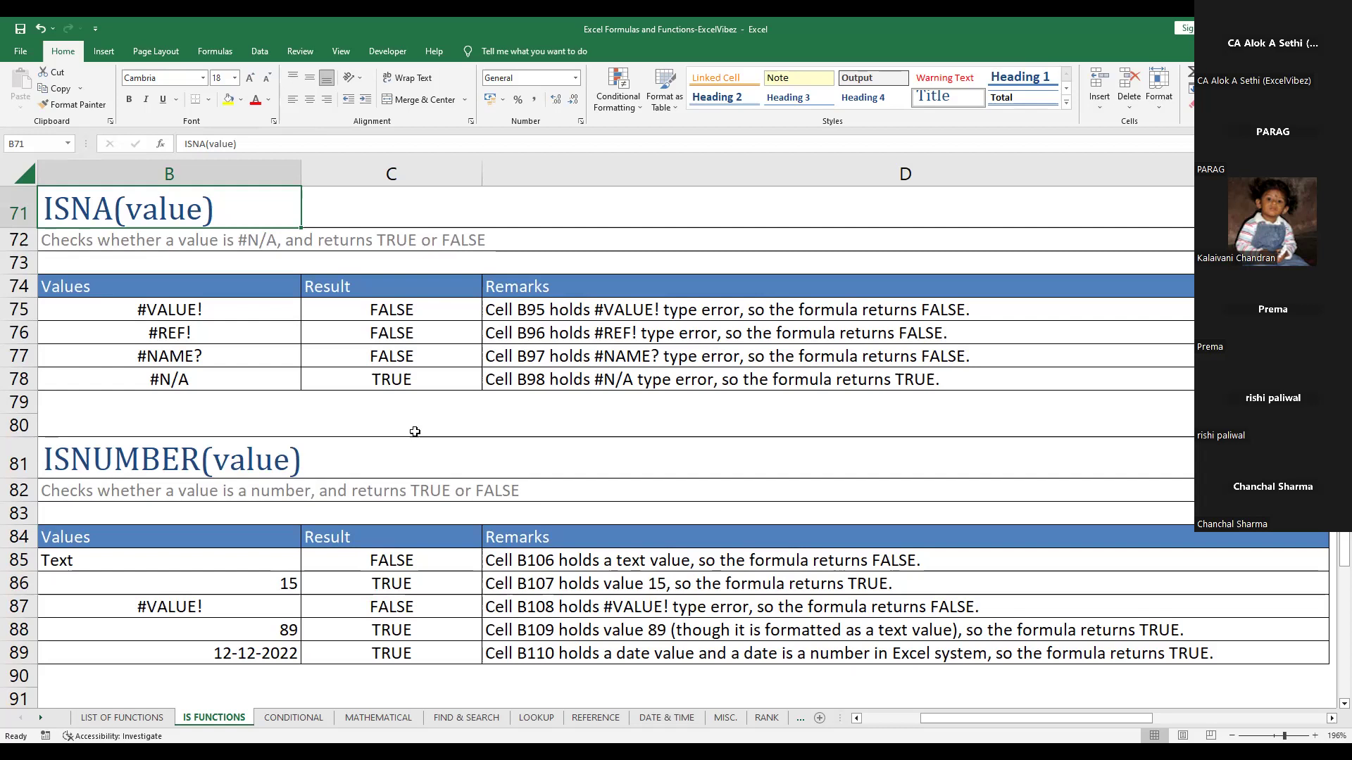
Move down past the ISNA and ISREF examples to the ISNONTEXT table
{"action": "key", "text": "Down"}
{"action": "key", "text": "Down"}
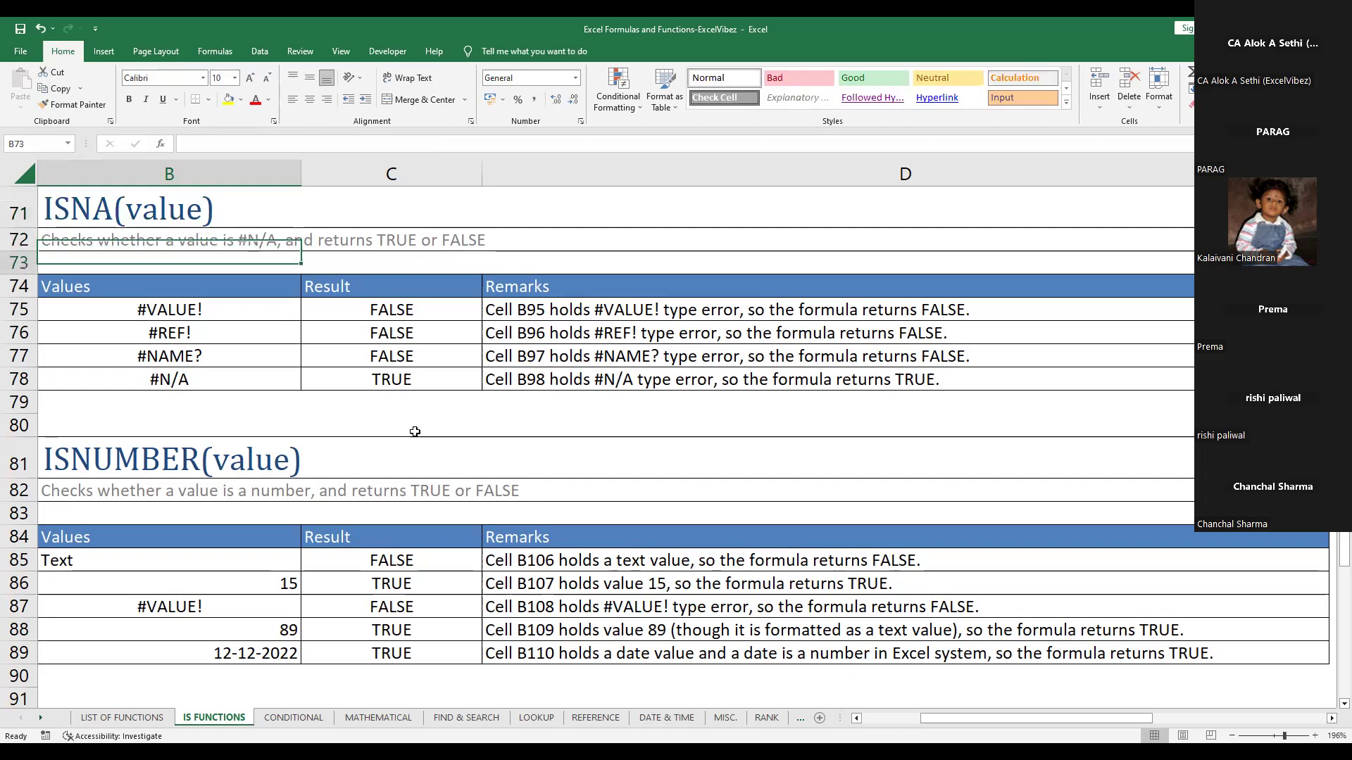
{"action": "key", "text": "Down"}
{"action": "key", "text": "Down"}
{"action": "key", "text": "Down"}
{"action": "key", "text": "Down"}
{"action": "key", "text": "Down"}
{"action": "key", "text": "Down"}
{"action": "key", "text": "Down"}
{"action": "key", "text": "Down"}
{"action": "key", "text": "Down"}
{"action": "key", "text": "Down"}
{"action": "key", "text": "Down"}
{"action": "key", "text": "Down"}
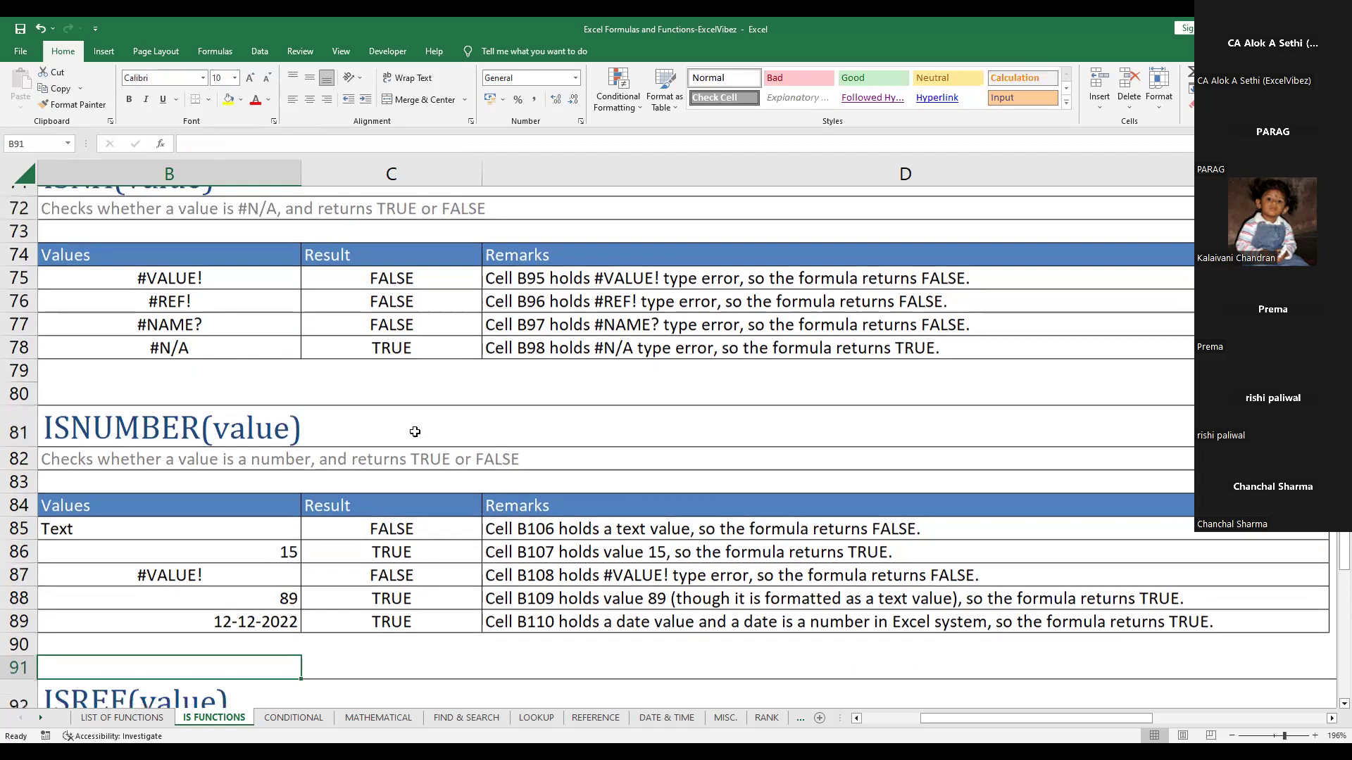
{"action": "key", "text": "Down"}
{"action": "key", "text": "Down"}
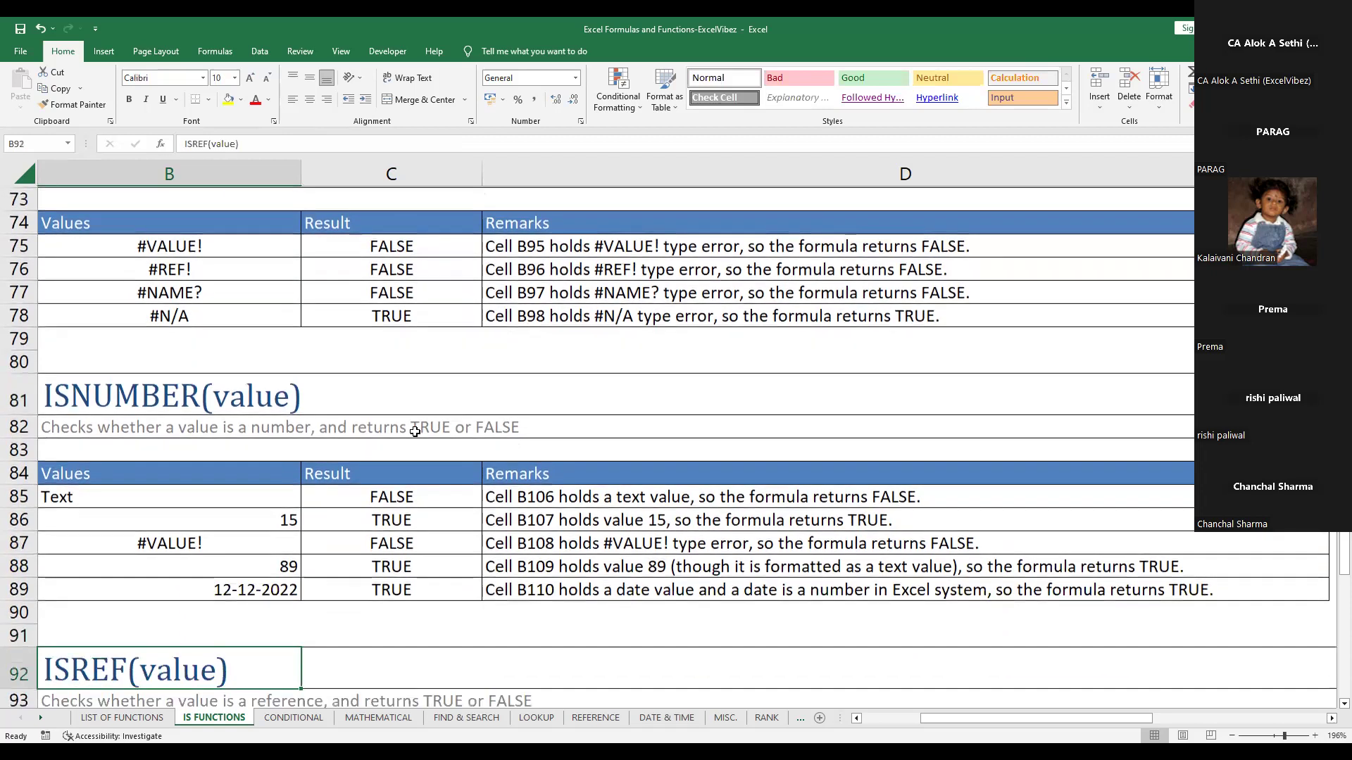
{"action": "key", "text": "Down"}
{"action": "key", "text": "Down"}
{"action": "key", "text": "Down"}
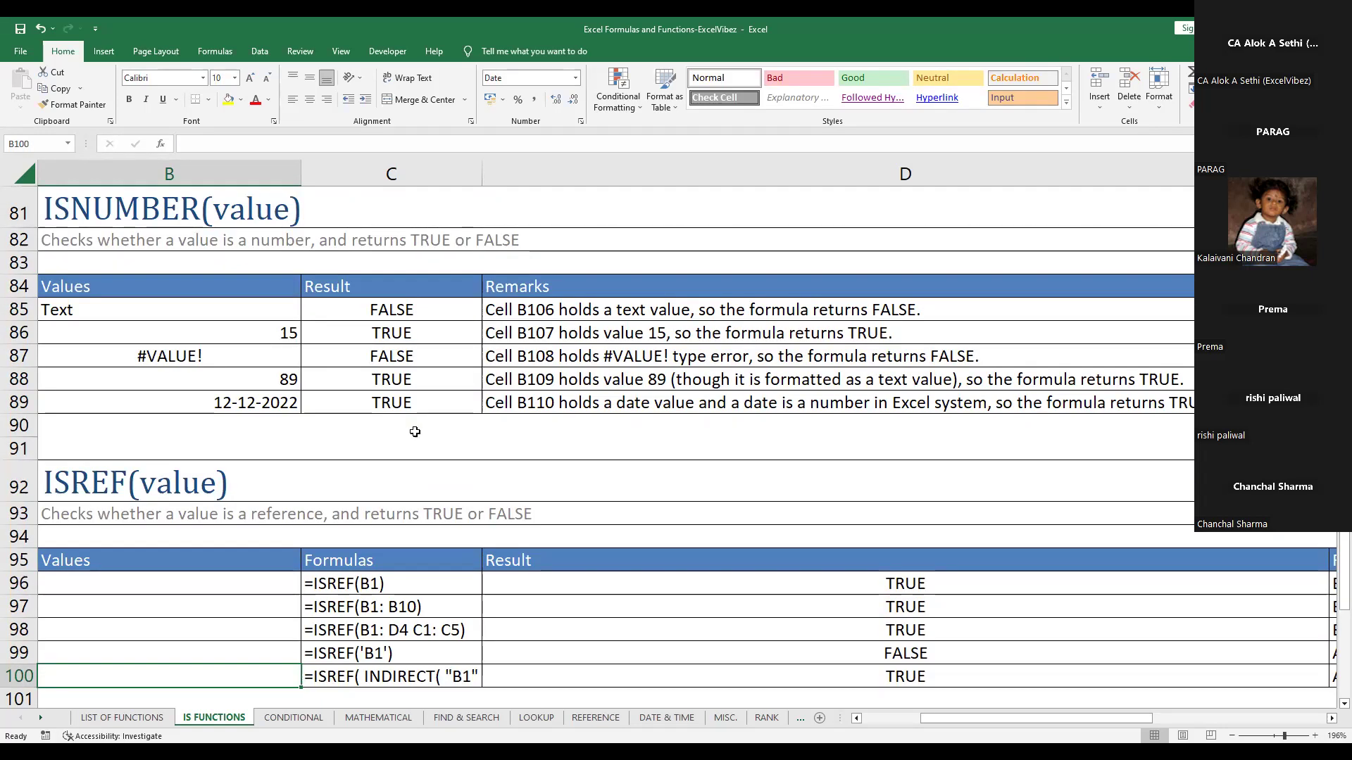
{"action": "key", "text": "Down"}
{"action": "key", "text": "Down"}
{"action": "key", "text": "Down"}
{"action": "key", "text": "Down"}
{"action": "key", "text": "Down"}
{"action": "key", "text": "Down"}
{"action": "key", "text": "Down"}
{"action": "key", "text": "Down"}
{"action": "key", "text": "Down"}
{"action": "key", "text": "Down"}
{"action": "key", "text": "Down"}
{"action": "key", "text": "Down"}
{"action": "key", "text": "Down"}
{"action": "key", "text": "Down"}
{"action": "key", "text": "Down"}
{"action": "key", "text": "Down"}
{"action": "key", "text": "Down"}
{"action": "key", "text": "Down"}
{"action": "key", "text": "Down"}
{"action": "key", "text": "Down"}
{"action": "key", "text": "Down"}
{"action": "key", "text": "Down"}
{"action": "key", "text": "Down"}
{"action": "key", "text": "Down"}
{"action": "key", "text": "Down"}
{"action": "key", "text": "Down"}
{"action": "key", "text": "Down"}
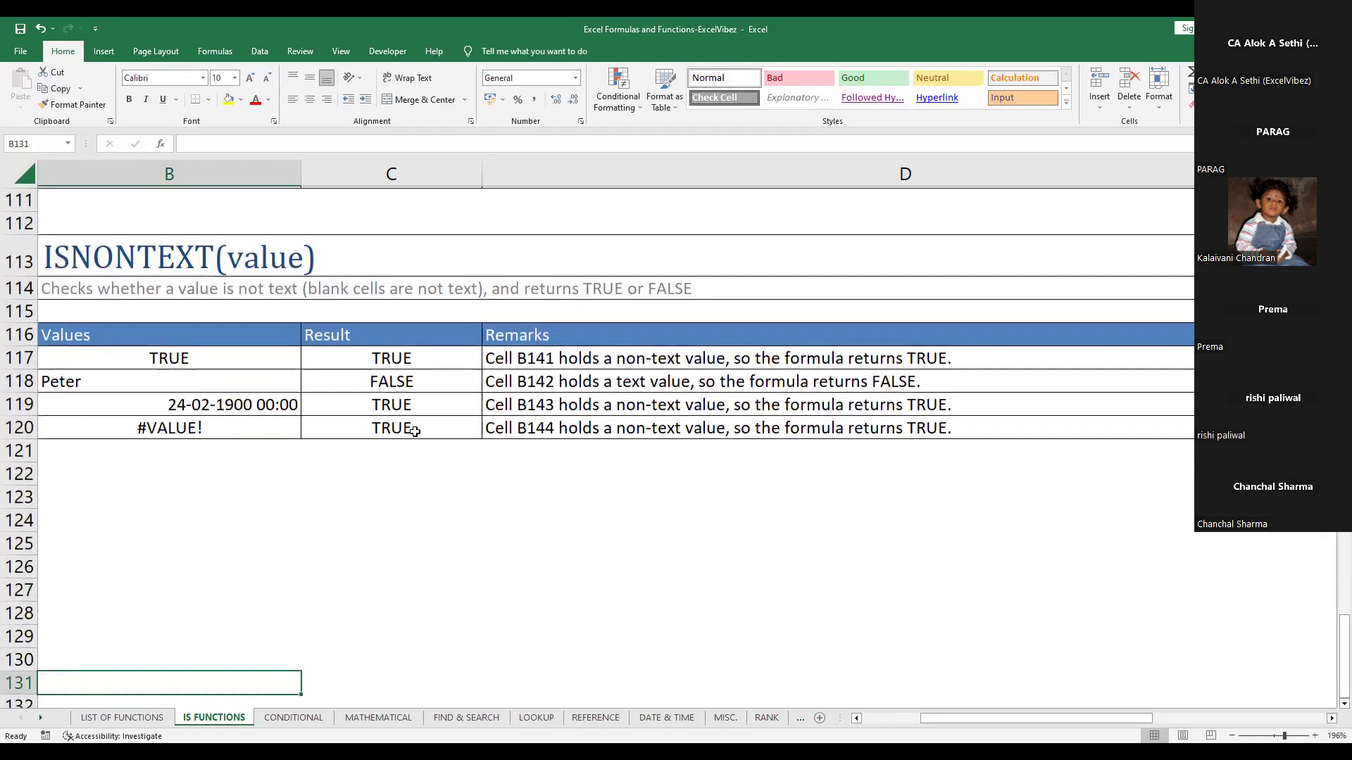
{"action": "key", "text": "Down"}
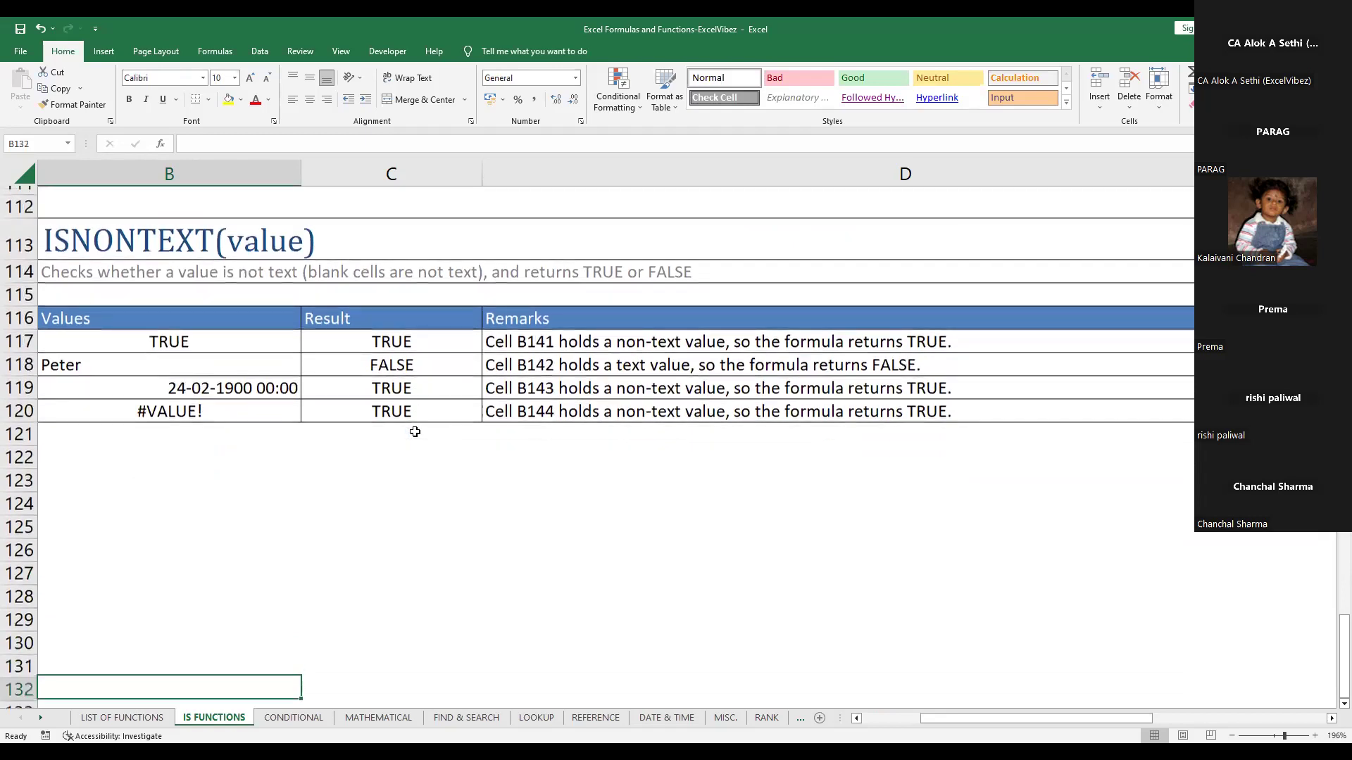
{"action": "key", "text": "Down"}
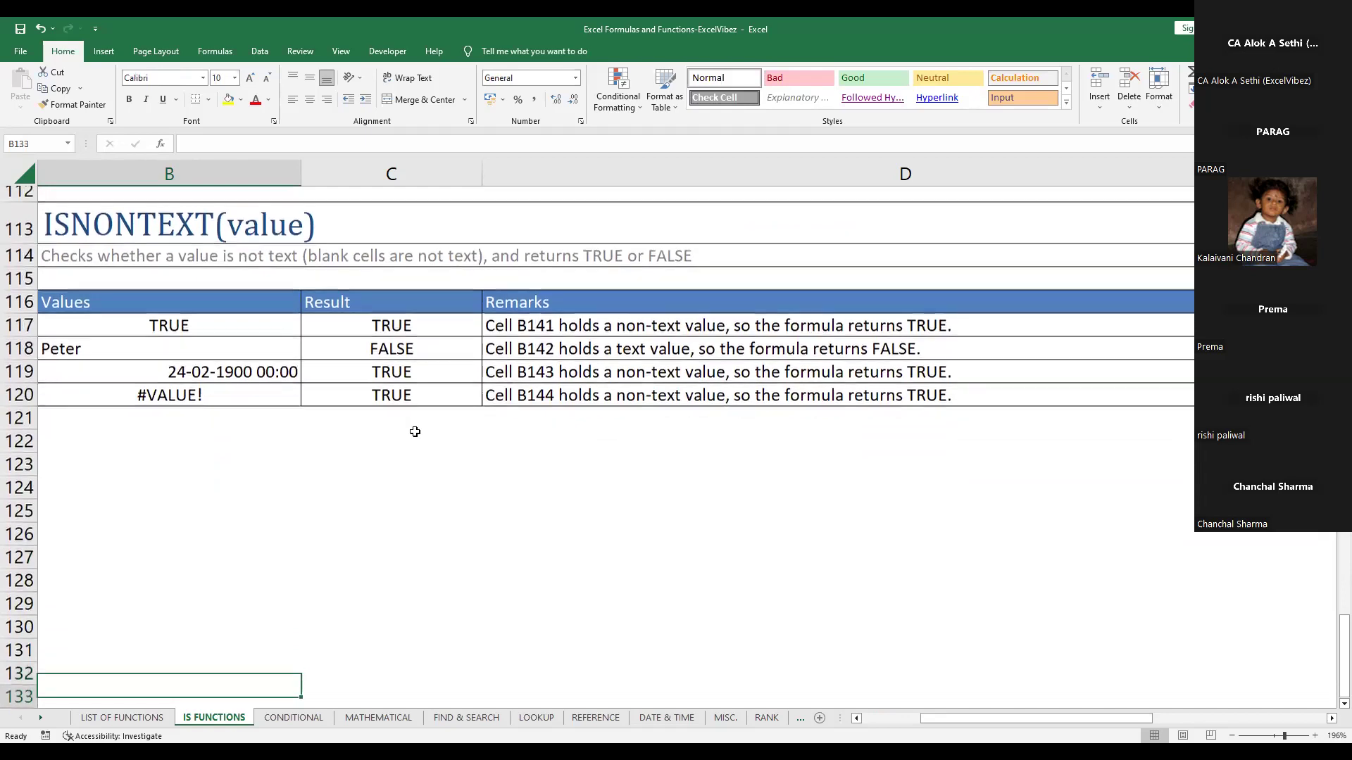
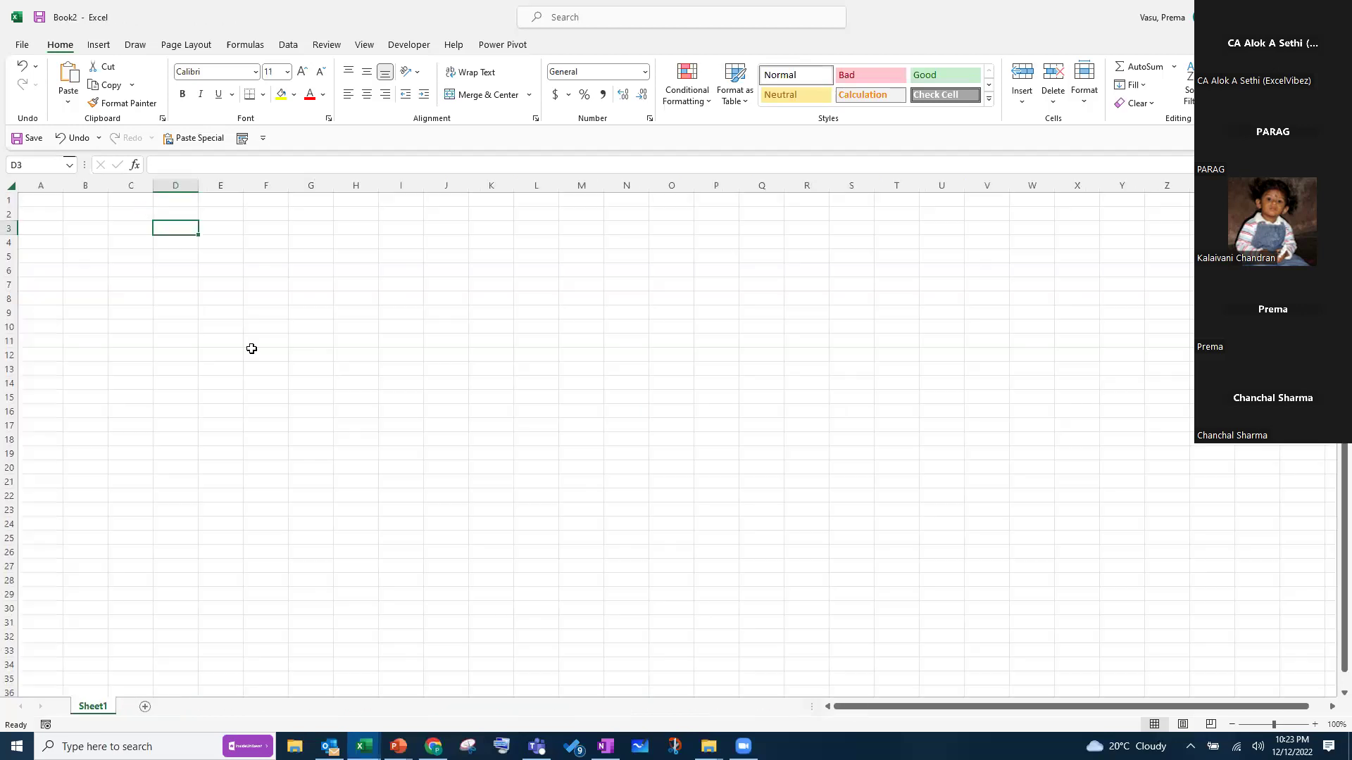
Enter the header 'Name' in cell C2
{"action": "key", "text": "Up"}
{"action": "key", "text": "Left"}
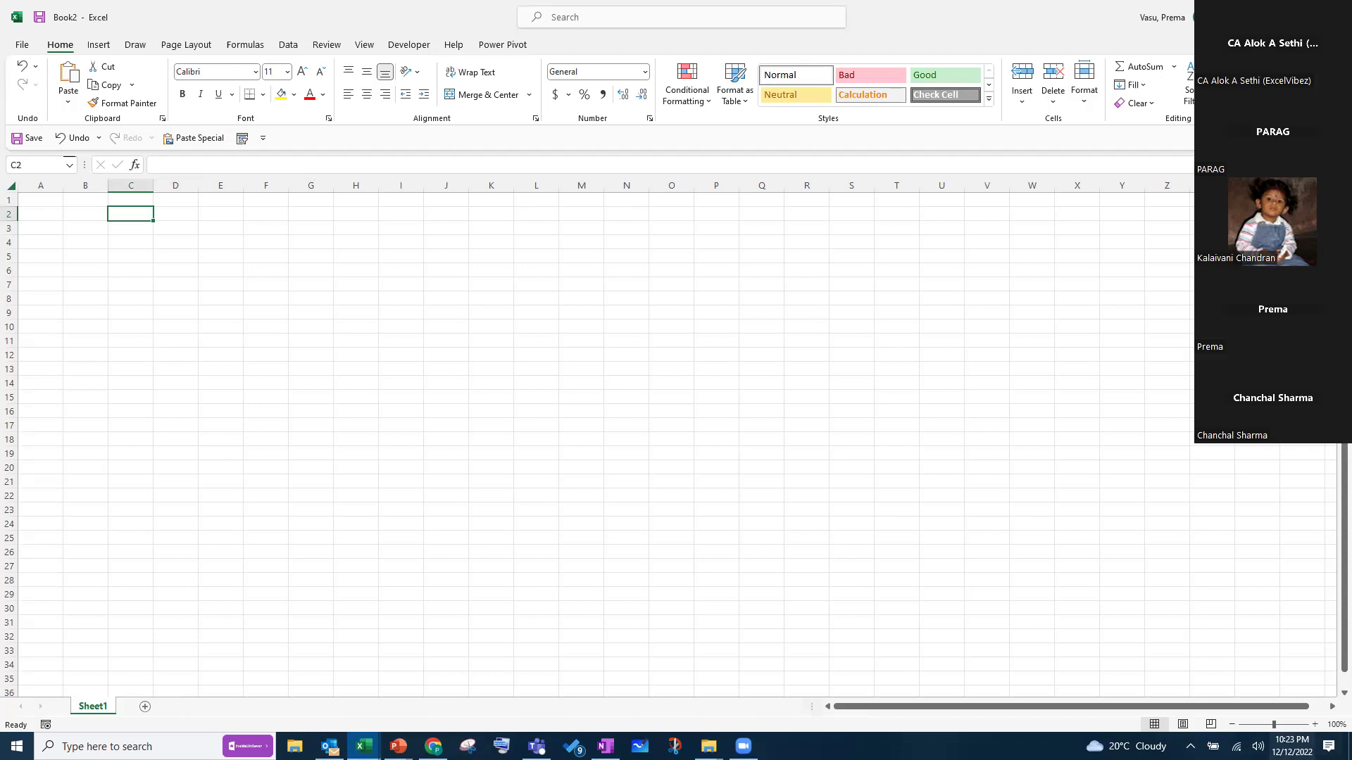
{"action": "scroll", "coordinate": [598, 437], "scroll_direction": "up", "scroll_amount": 3}
{"action": "scroll", "coordinate": [724, 583], "scroll_direction": "up", "scroll_amount": 3}
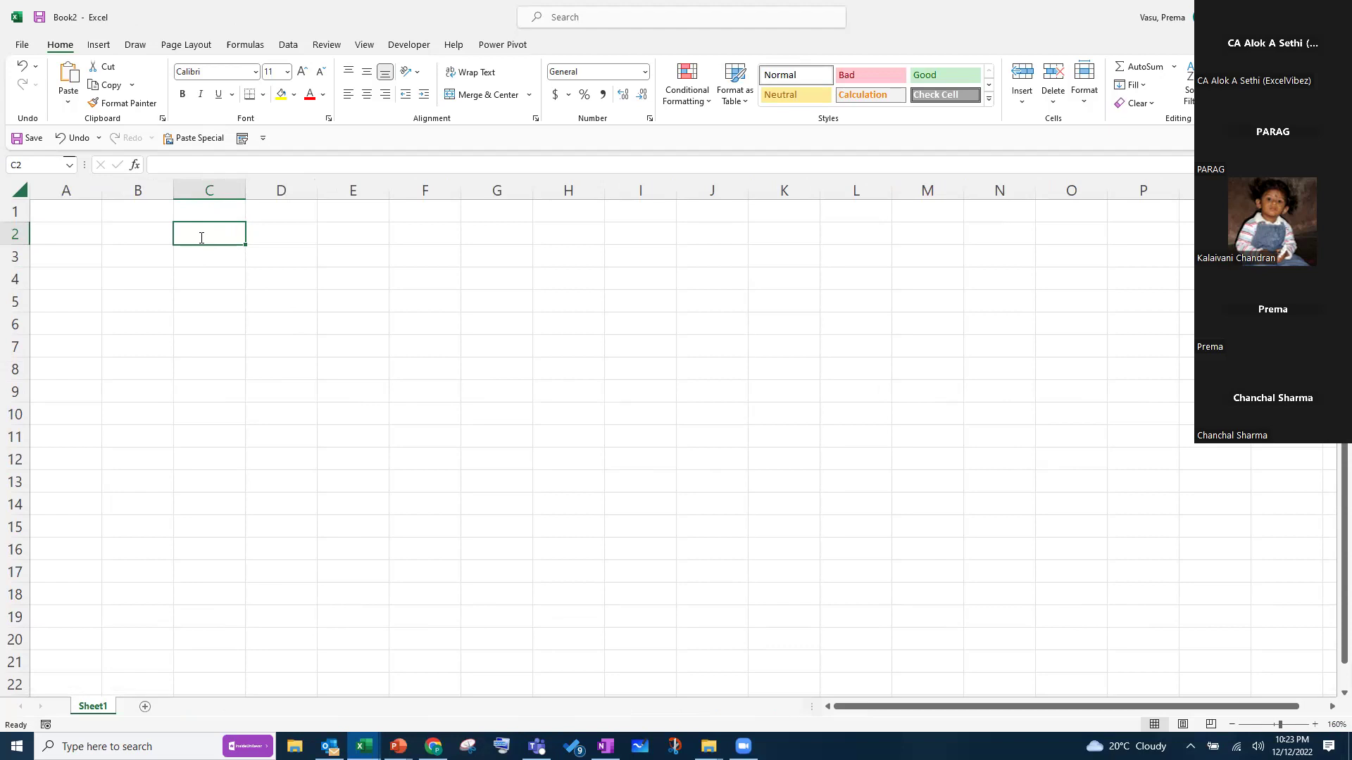
{"action": "type", "text": "Name"}
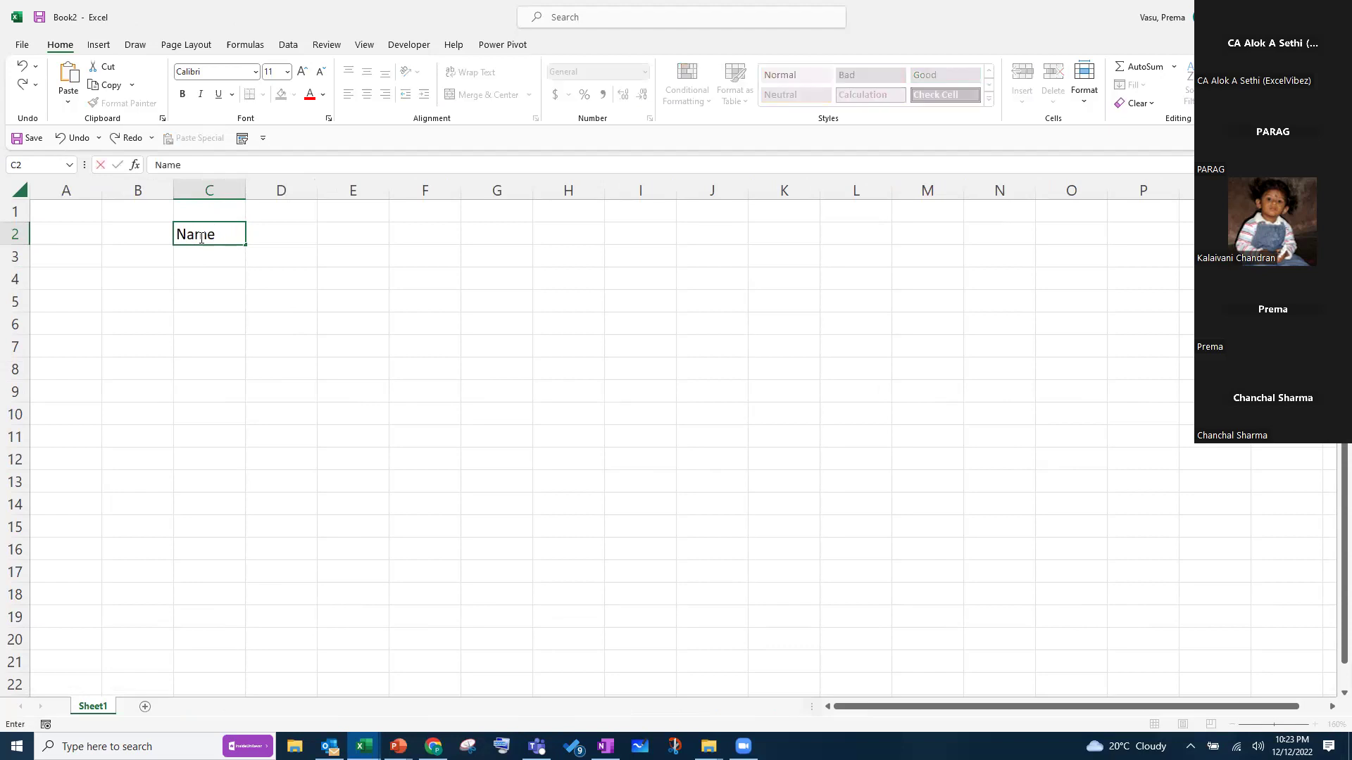
{"action": "key", "text": "Return"}
Add the headers 'Mobile No', 'DOB' and 'Gender' in D2, E2 and F2
{"action": "left_click", "coordinate": [200, 238]}
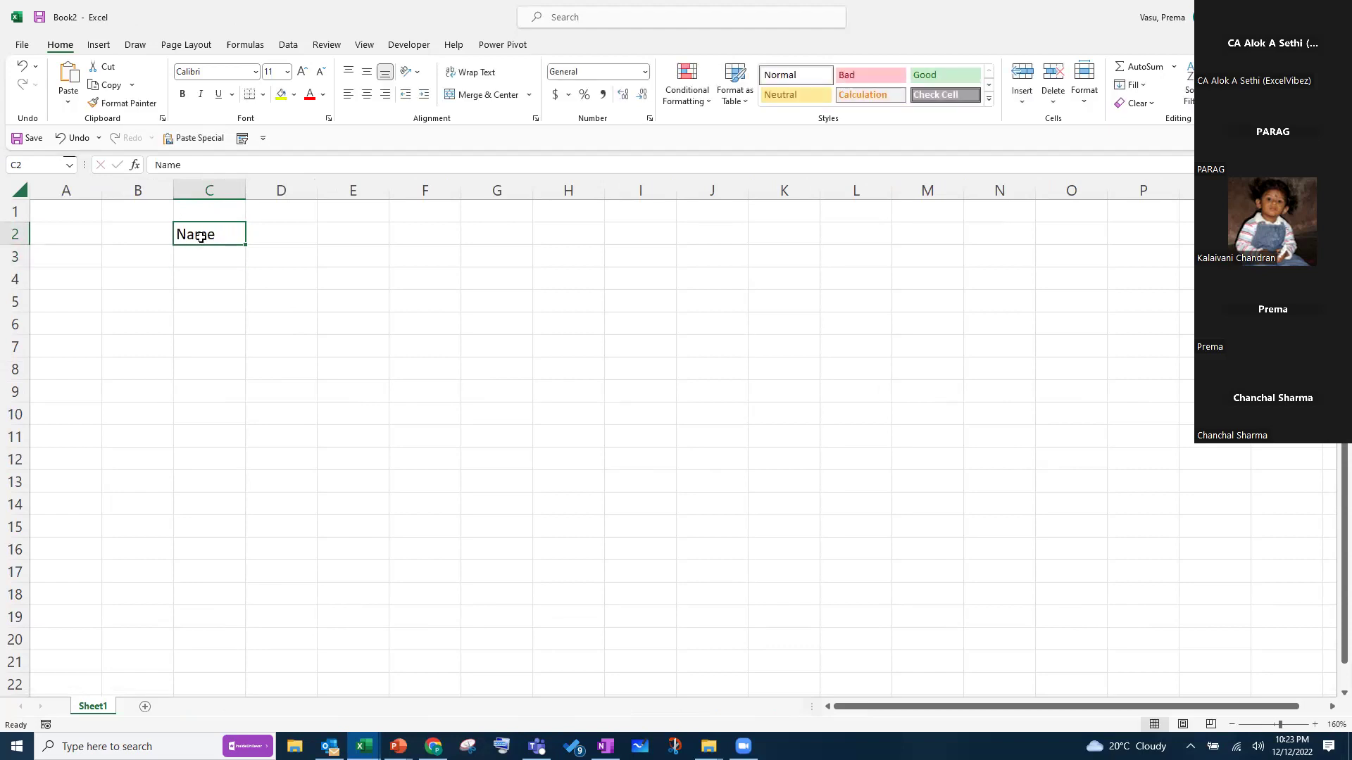
{"action": "key", "text": "Right"}
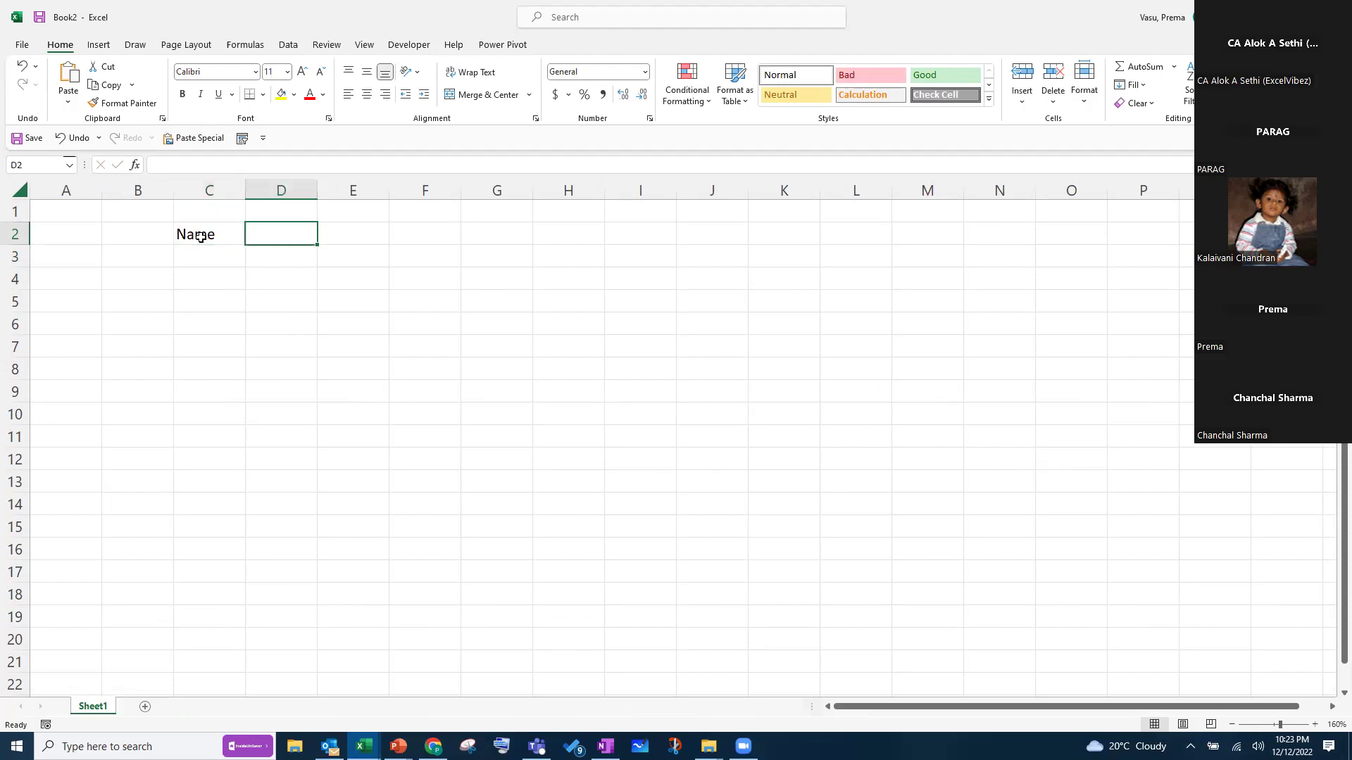
{"action": "type", "text": "Mobile No"}
{"action": "key", "text": "Right"}
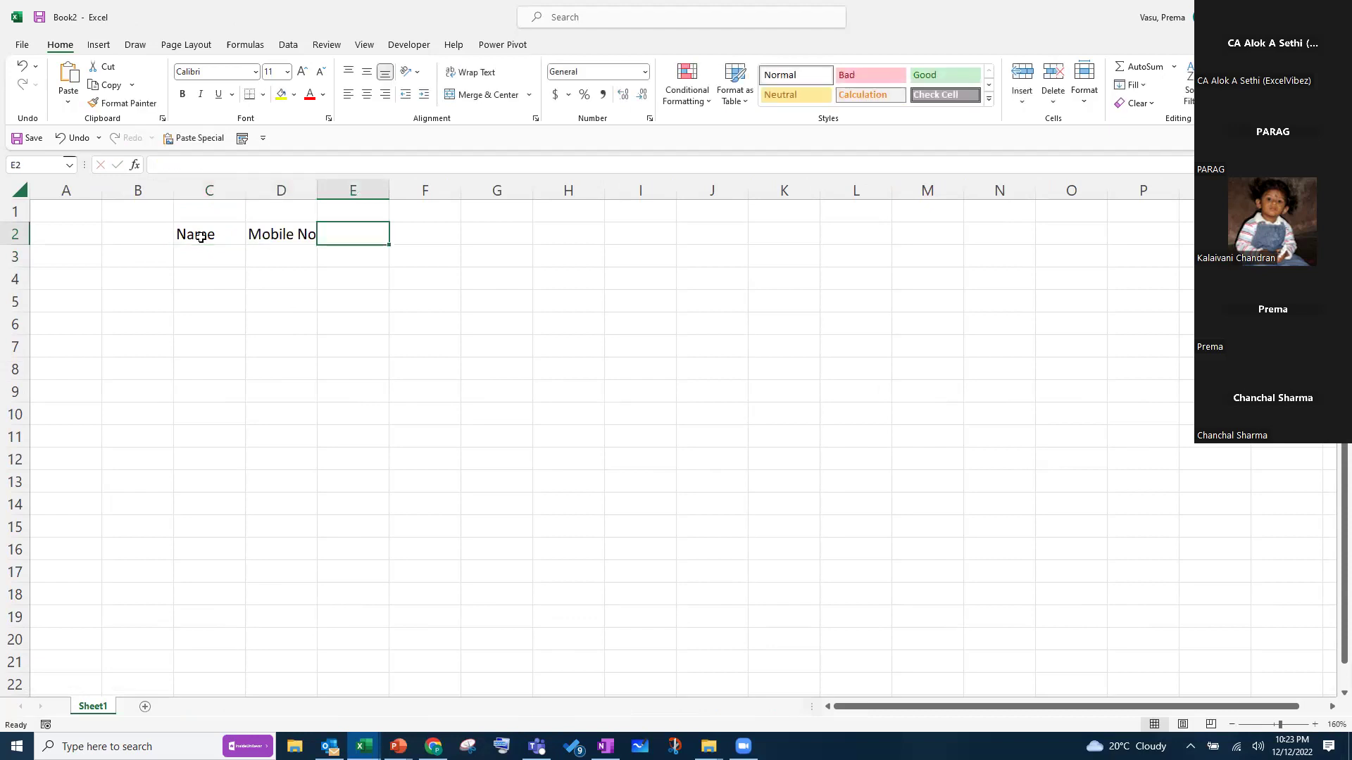
{"action": "type", "text": "DOB"}
{"action": "key", "text": "Right"}
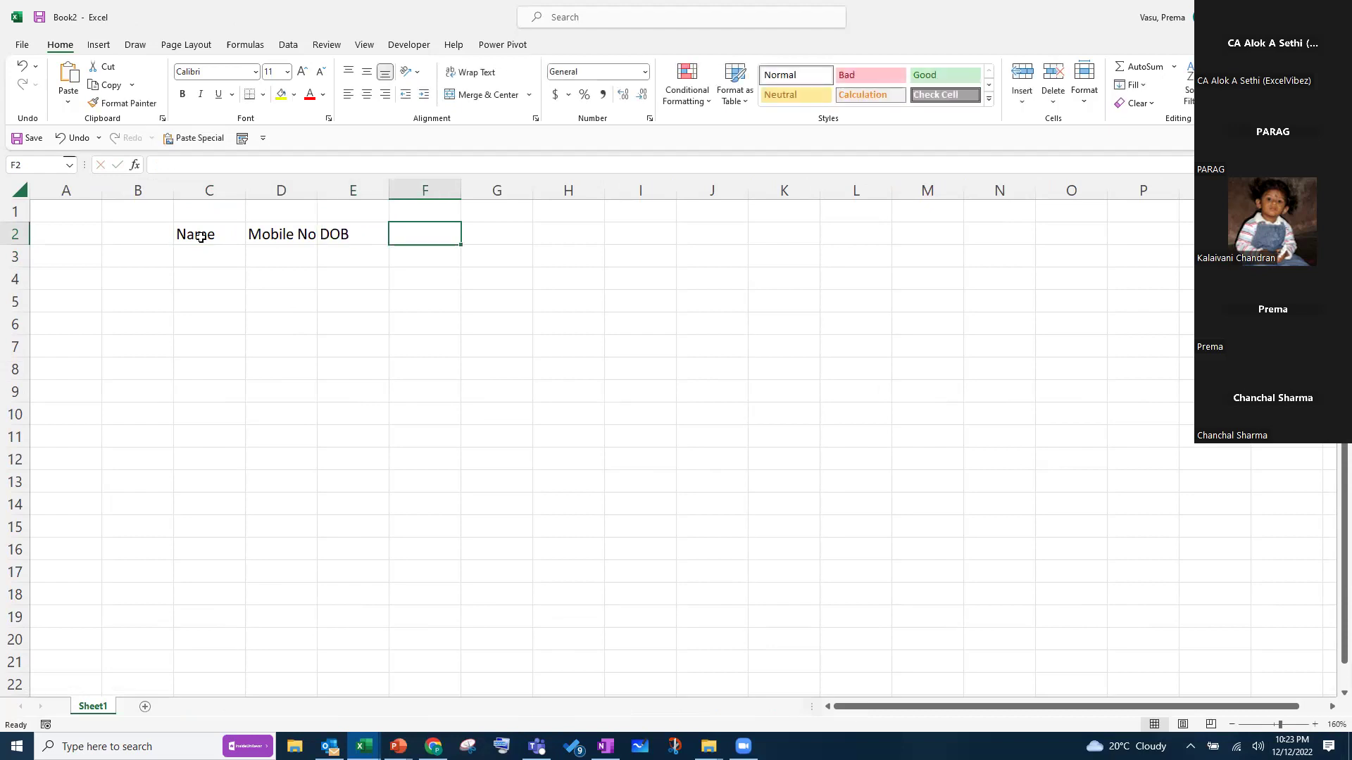
{"action": "type", "text": "Gender"}
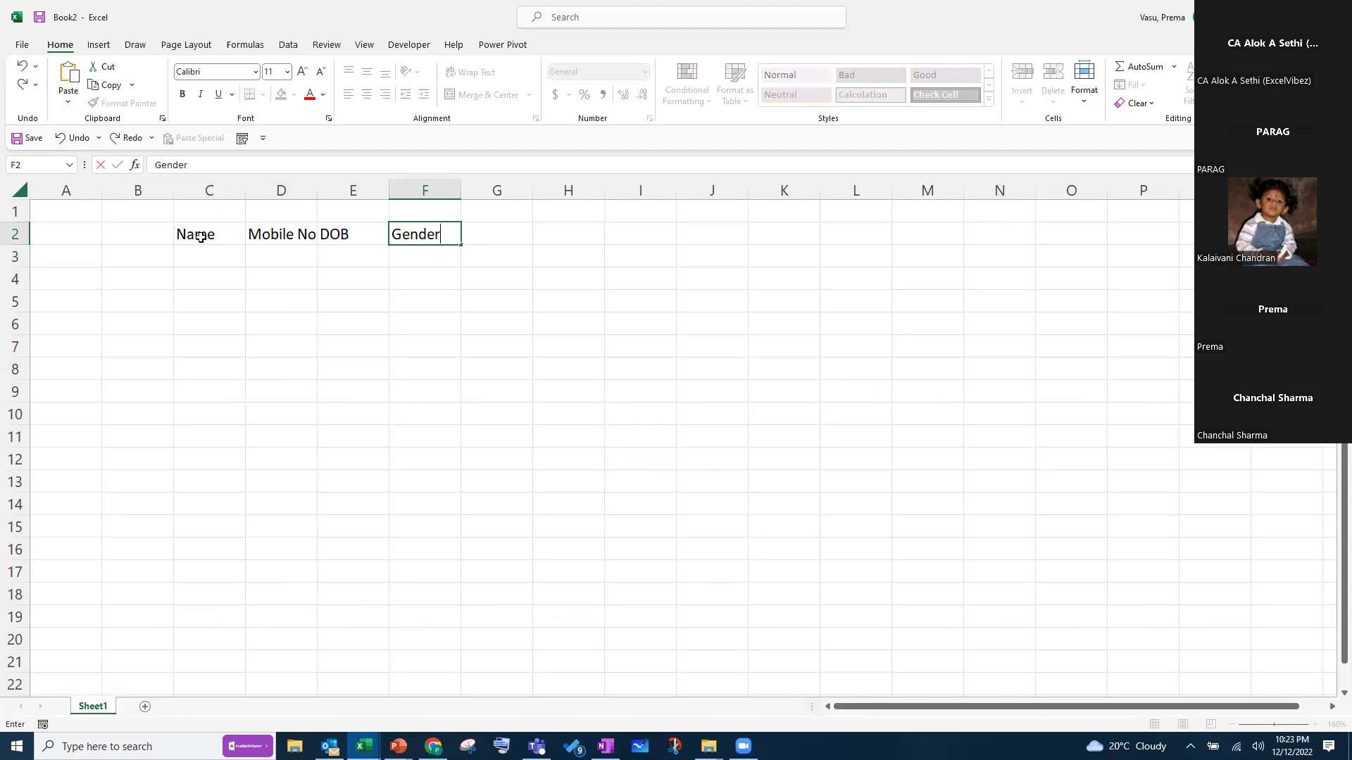
{"action": "key", "text": "Return"}
{"action": "key", "text": "Up"}
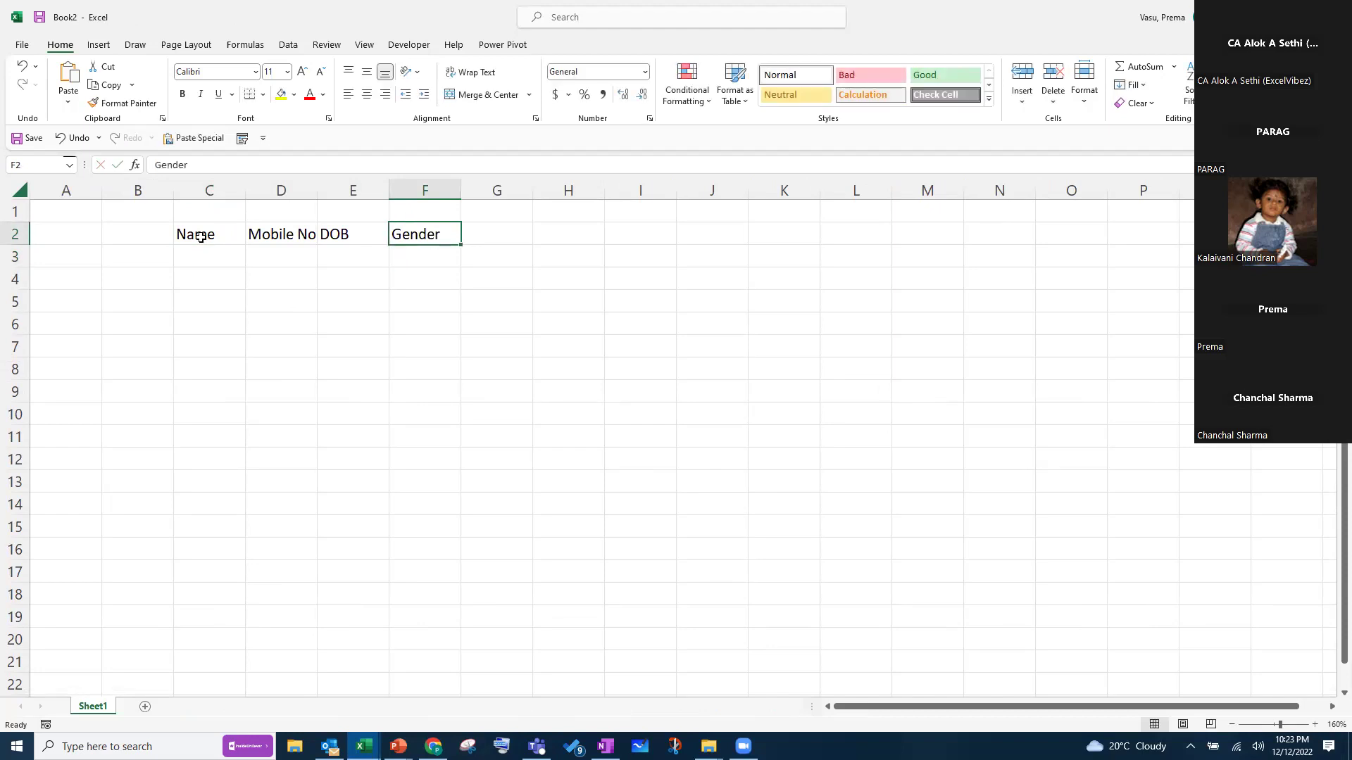
{"action": "key", "text": "Left"}
{"action": "key", "text": "Left"}
{"action": "left_click", "coordinate": [201, 238]}
{"action": "key", "text": "Return"}
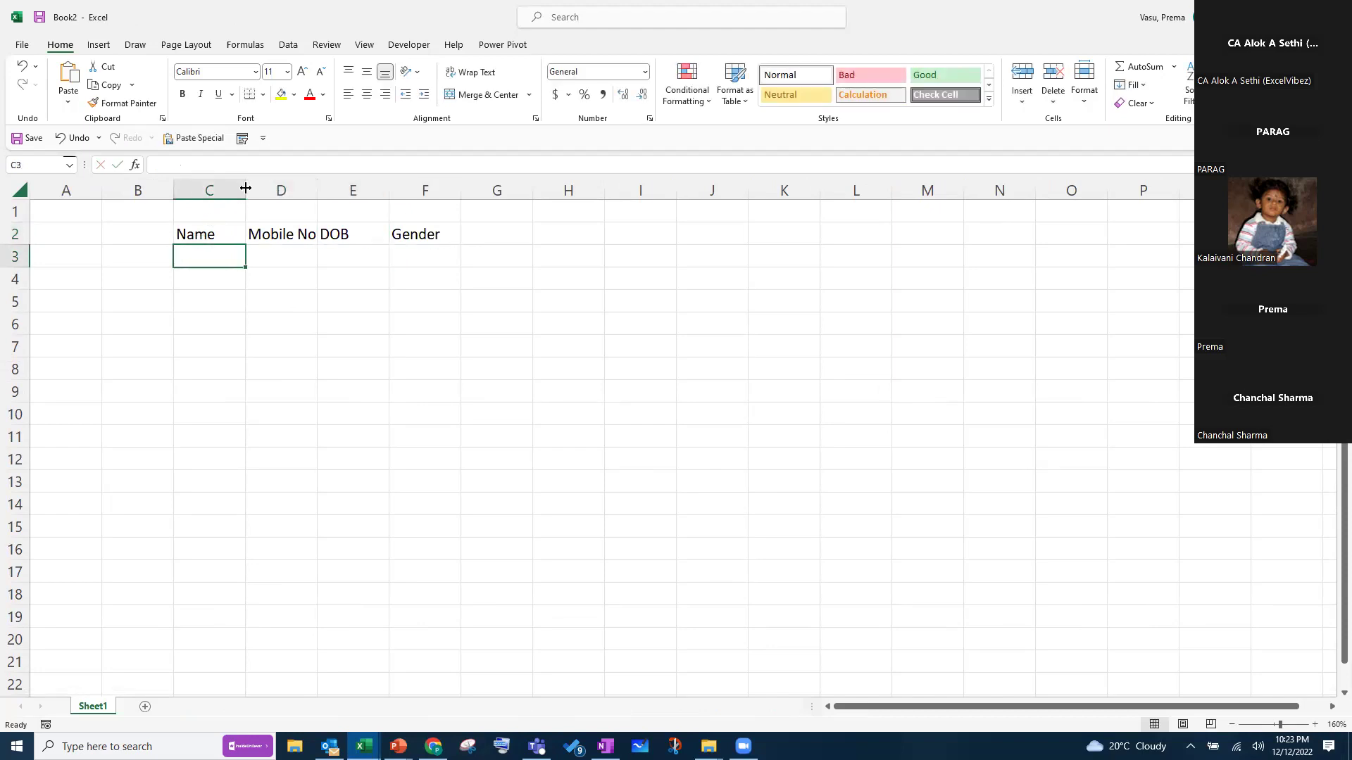
Zoom the sheet in and widen columns C and D so 'Mobile No' shows fully
{"action": "left_click_drag", "start_coordinate": [257, 186], "coordinate": [257, 185]}
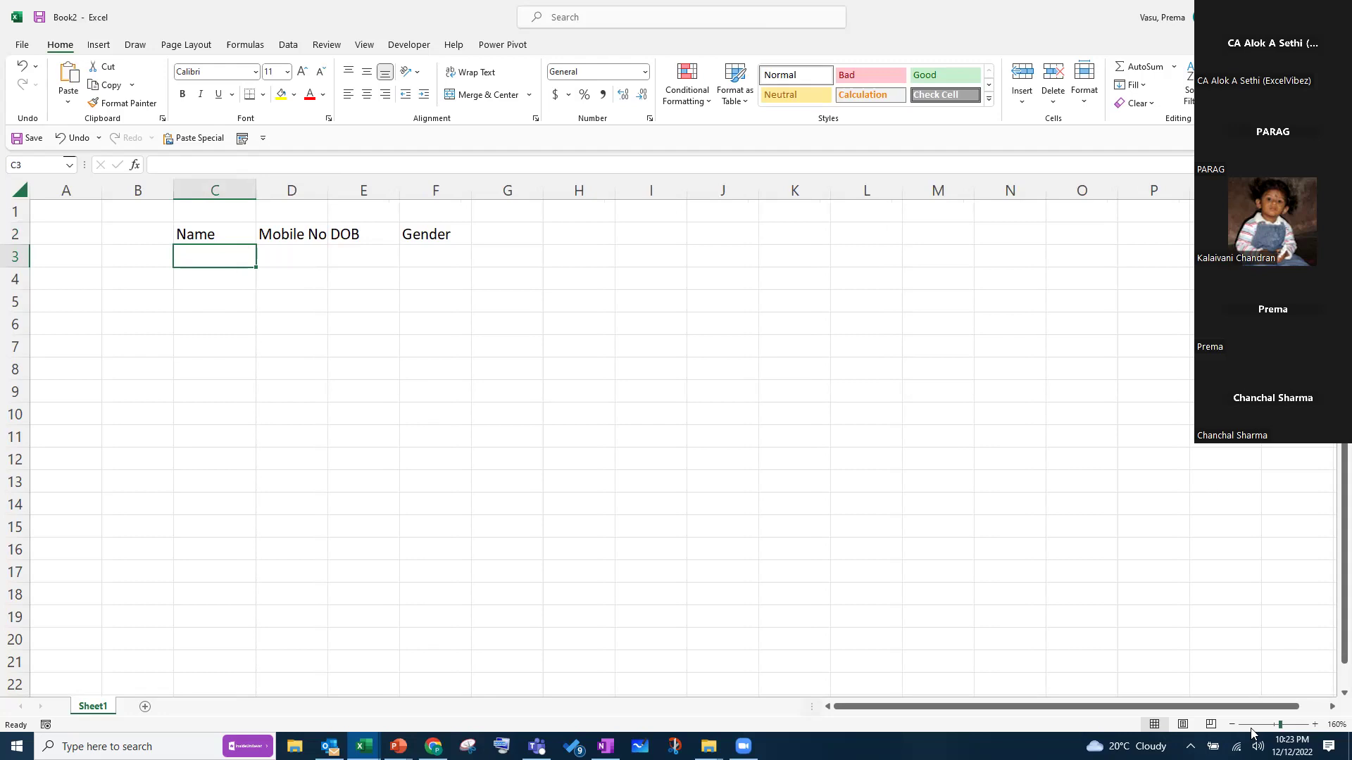
{"action": "left_click", "coordinate": [1295, 725]}
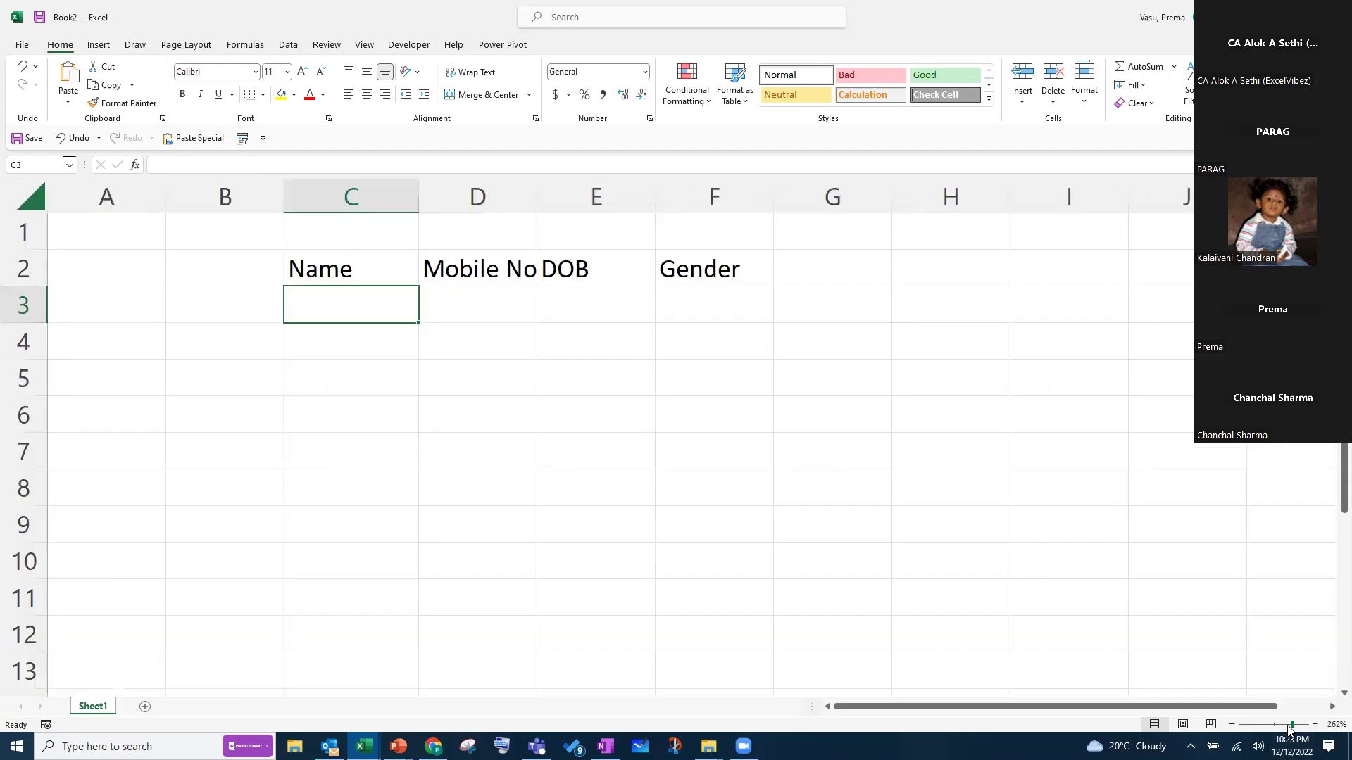
{"action": "left_click", "coordinate": [1284, 725]}
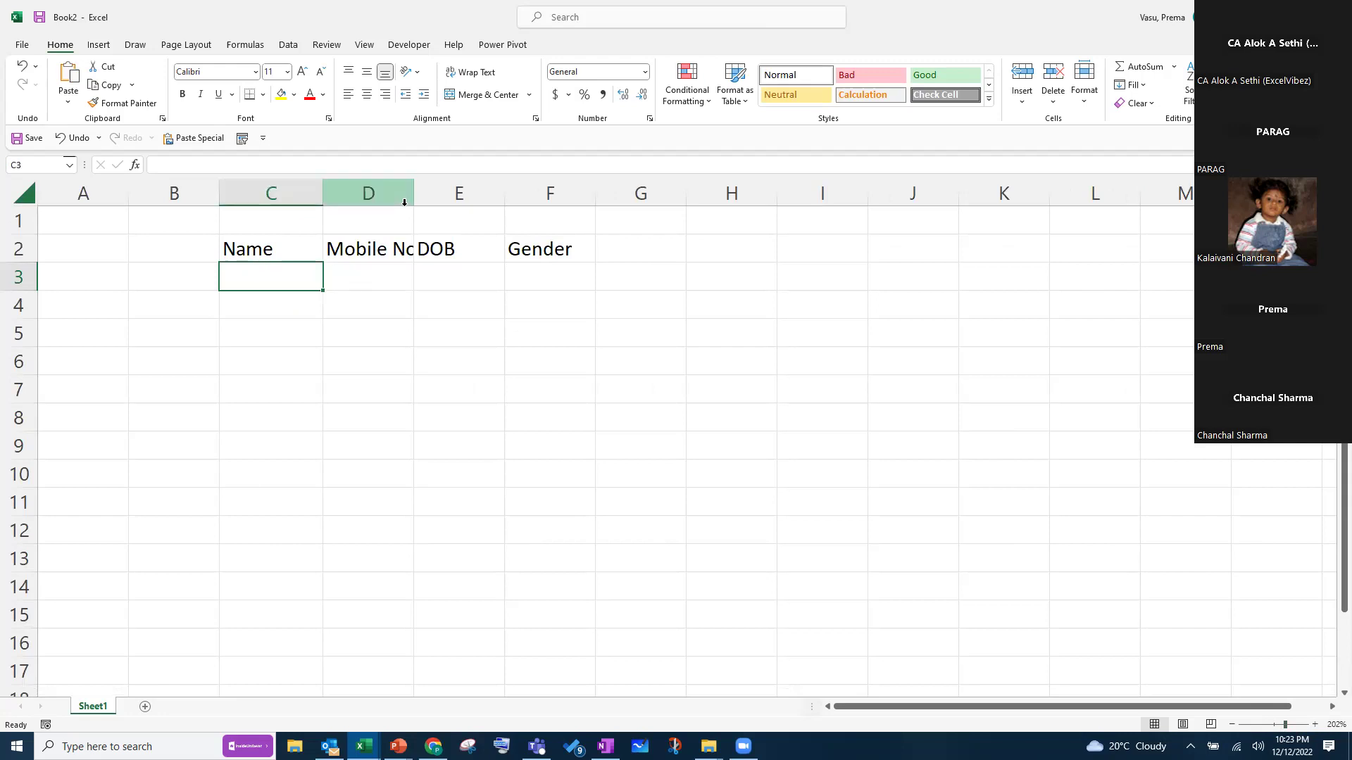
{"action": "left_click_drag", "start_coordinate": [414, 194], "coordinate": [497, 194]}
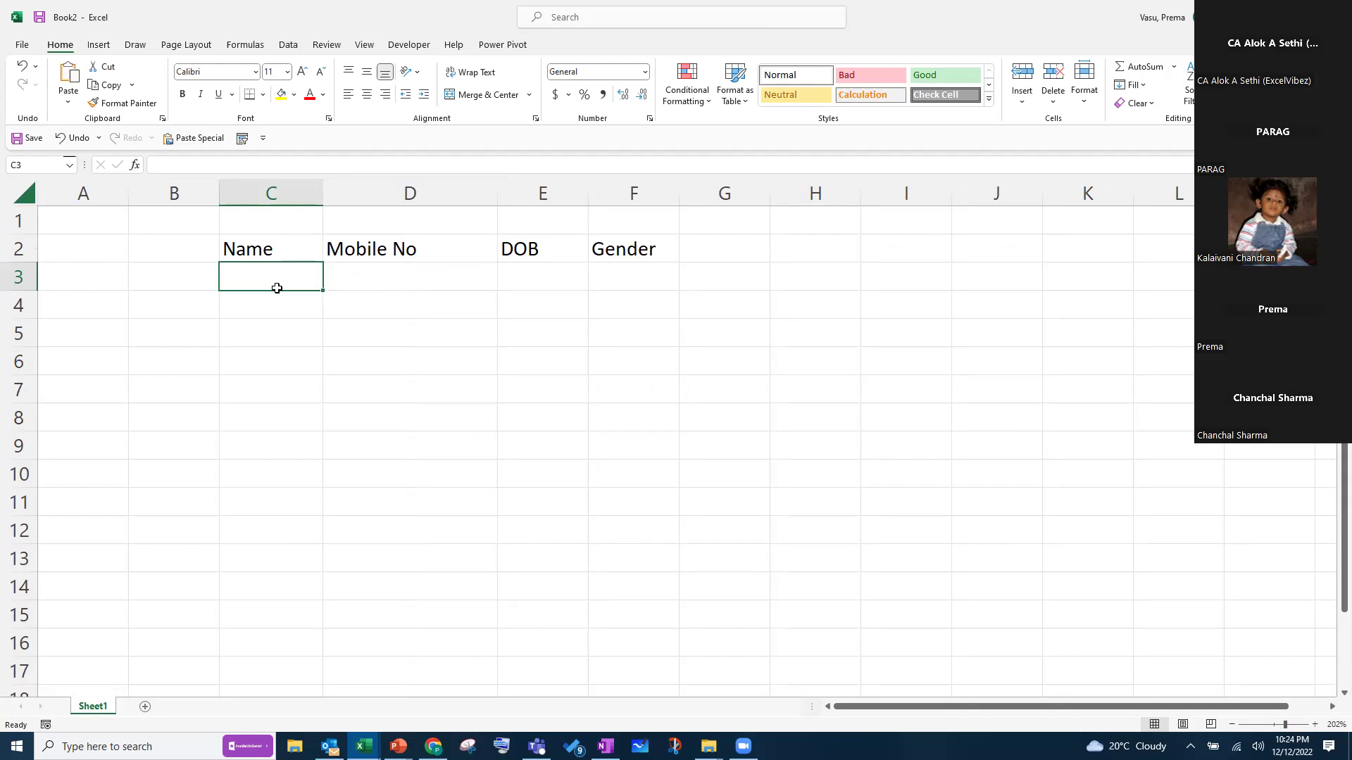
Label row 3 with Text, Number, Date and List under the headers, then show the Data ribbon
{"action": "type", "text": "Text"}
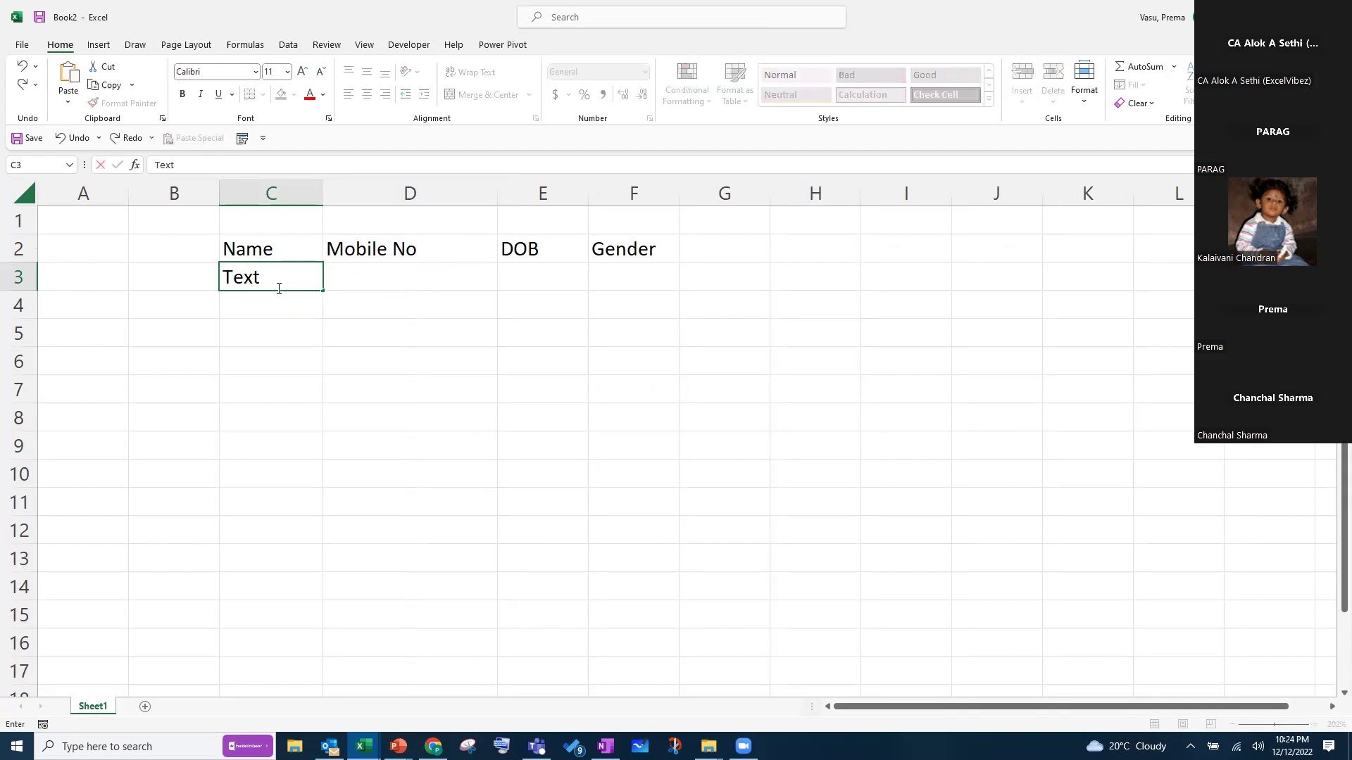
{"action": "key", "text": "Tab"}
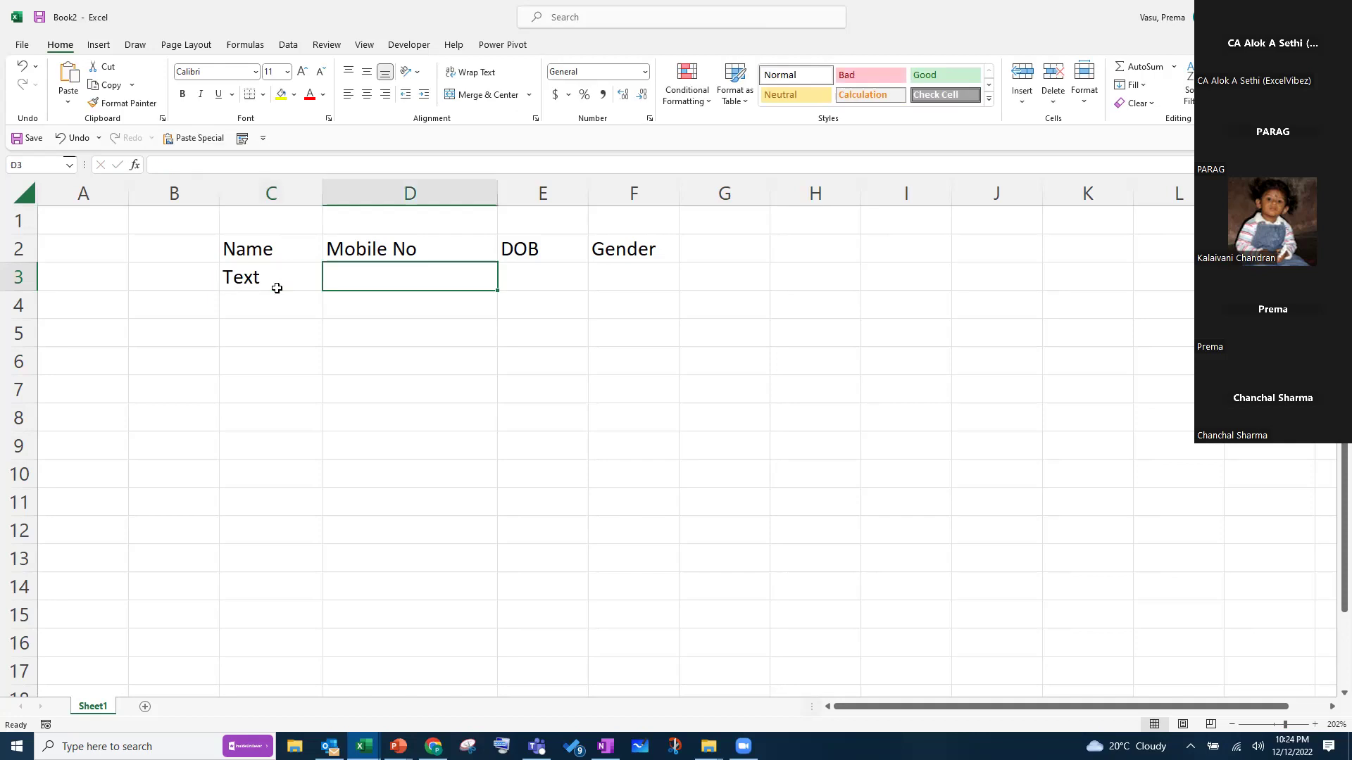
{"action": "type", "text": "Number"}
{"action": "key", "text": "Tab"}
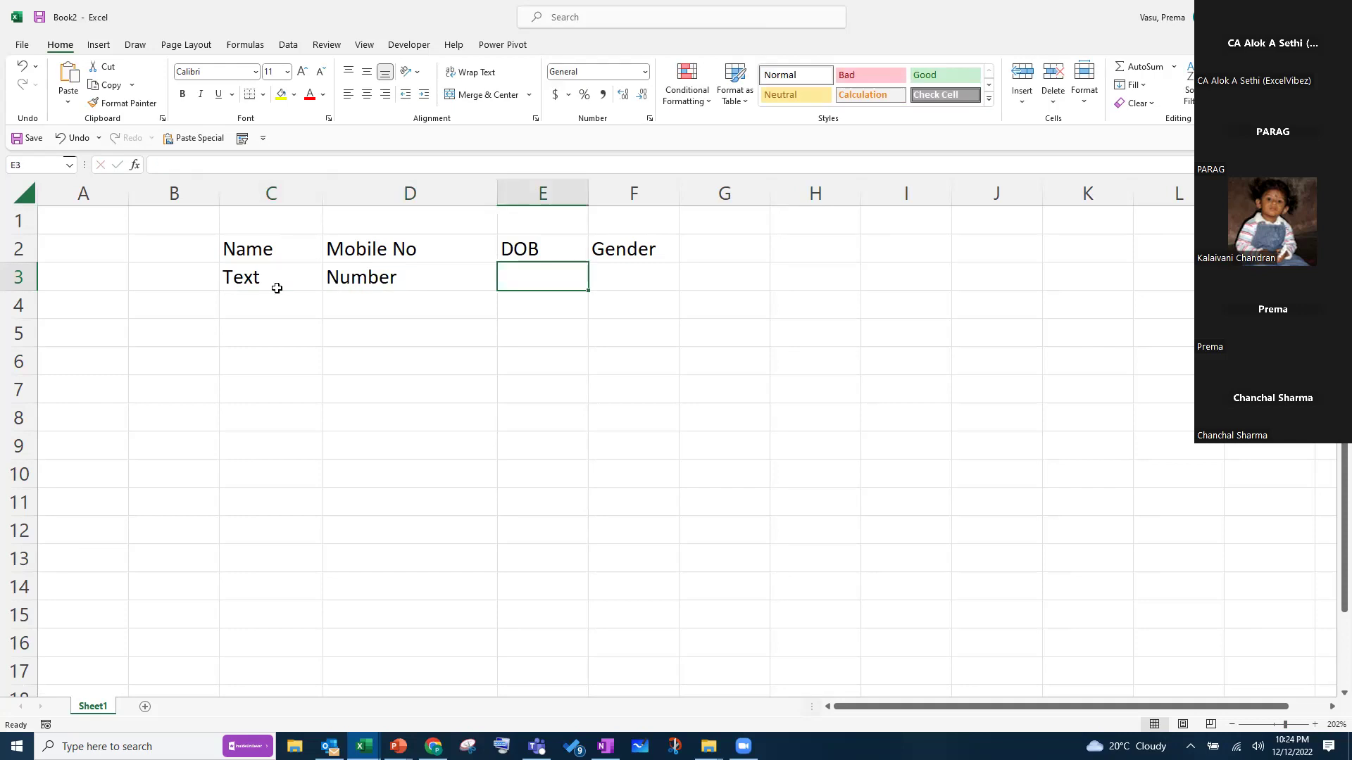
{"action": "type", "text": "Date"}
{"action": "key", "text": "Tab"}
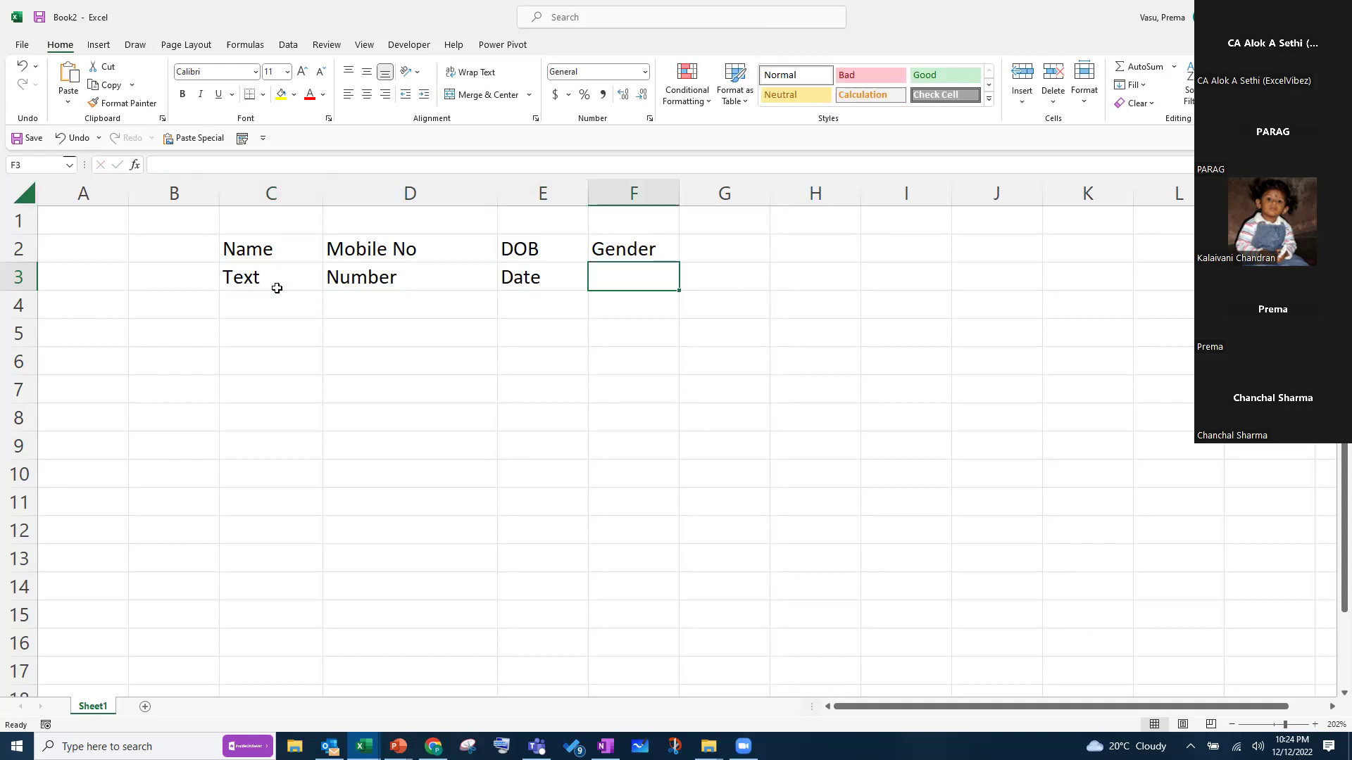
{"action": "type", "text": "List"}
{"action": "left_click", "coordinate": [454, 337]}
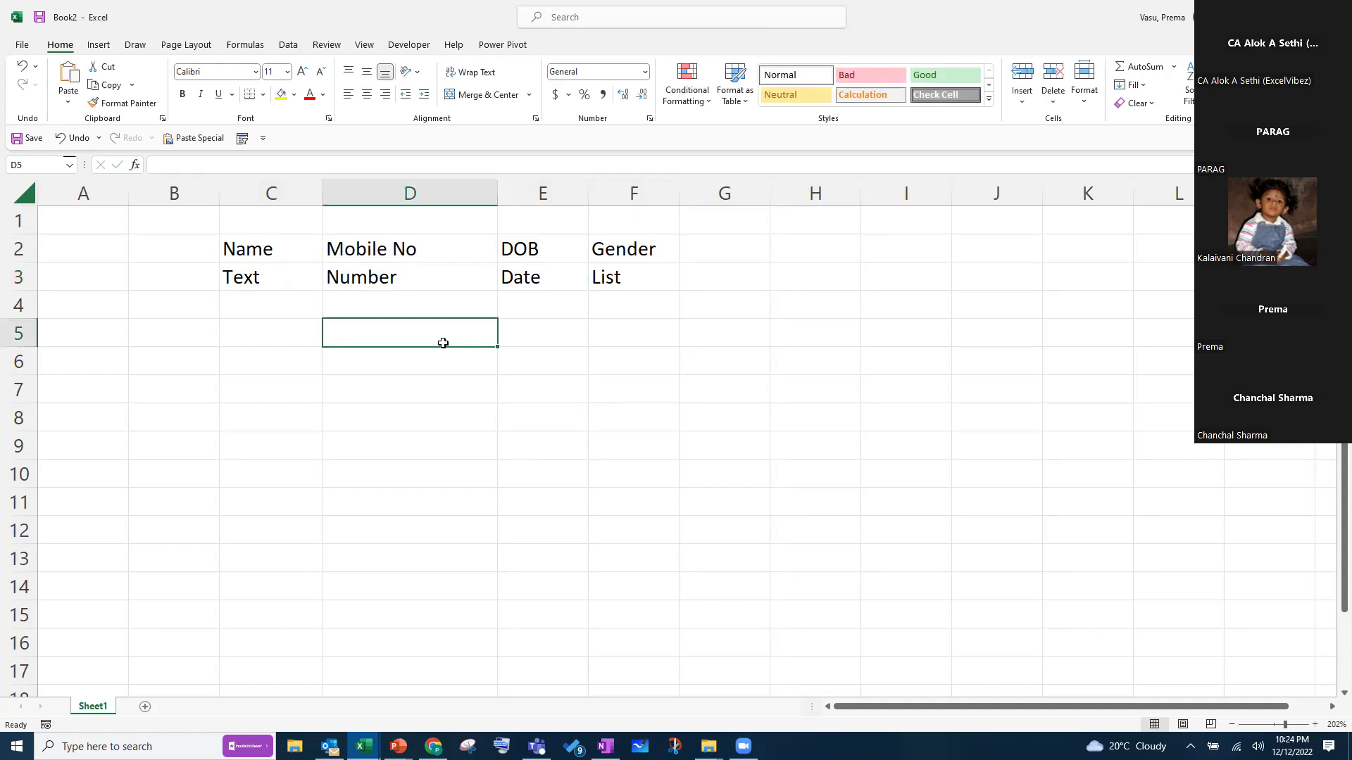
{"action": "left_click", "coordinate": [622, 297]}
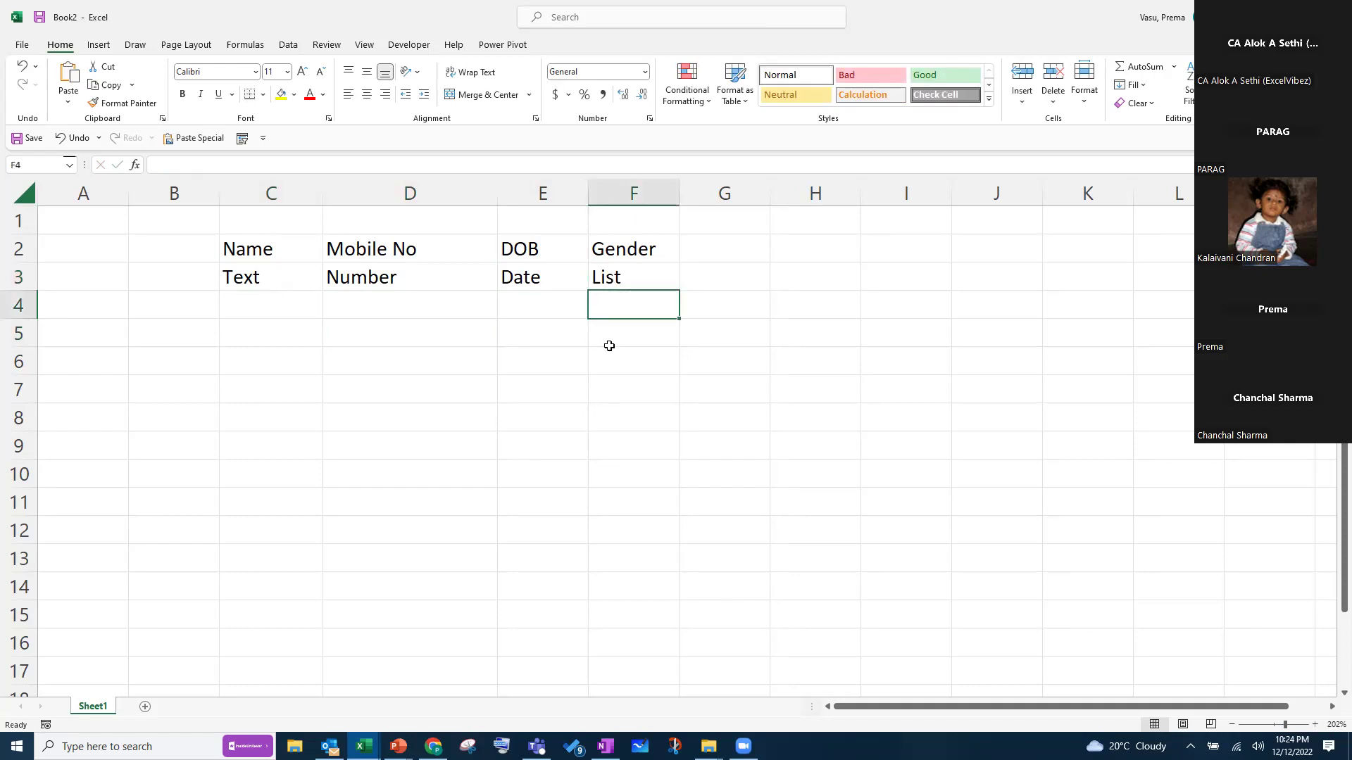
{"action": "left_click", "coordinate": [289, 47]}
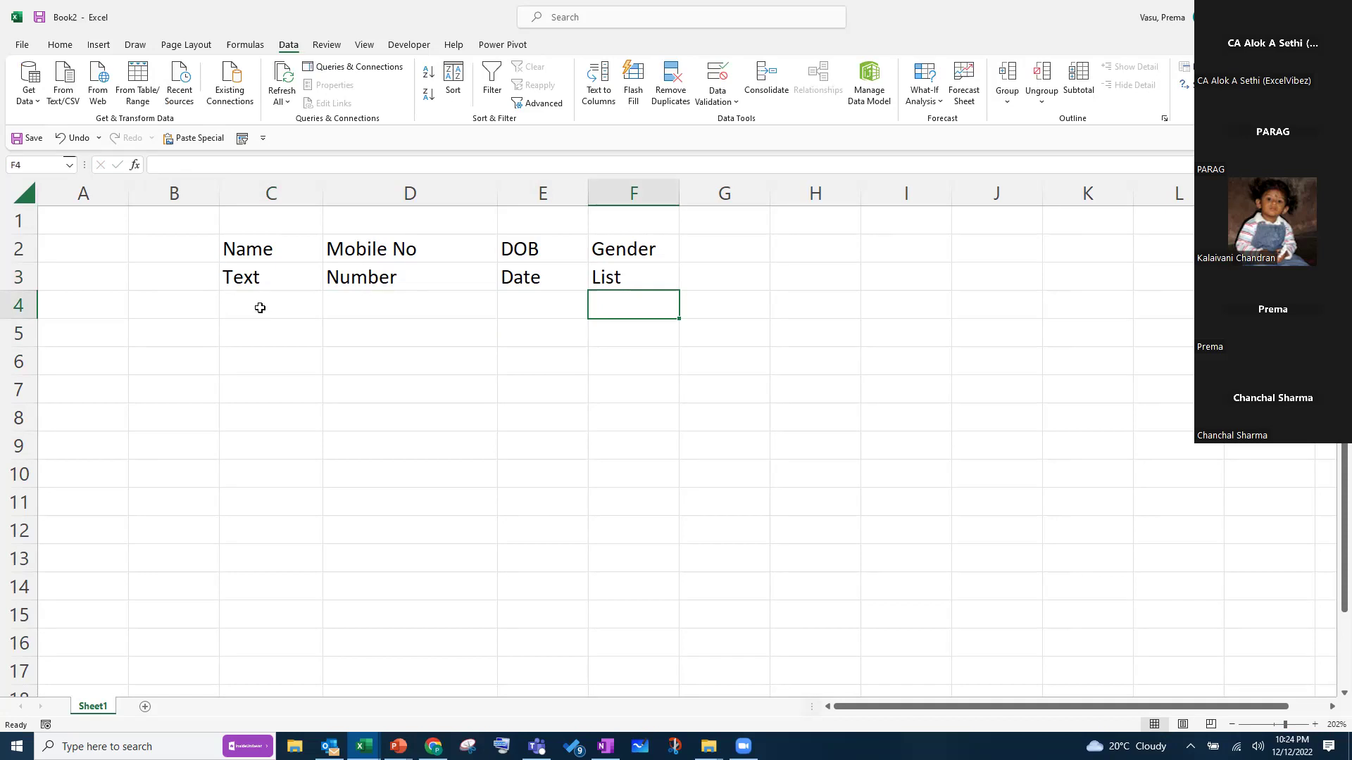
Open Data Validation for cell C4 and set Allow to Custom
{"action": "left_click", "coordinate": [260, 308]}
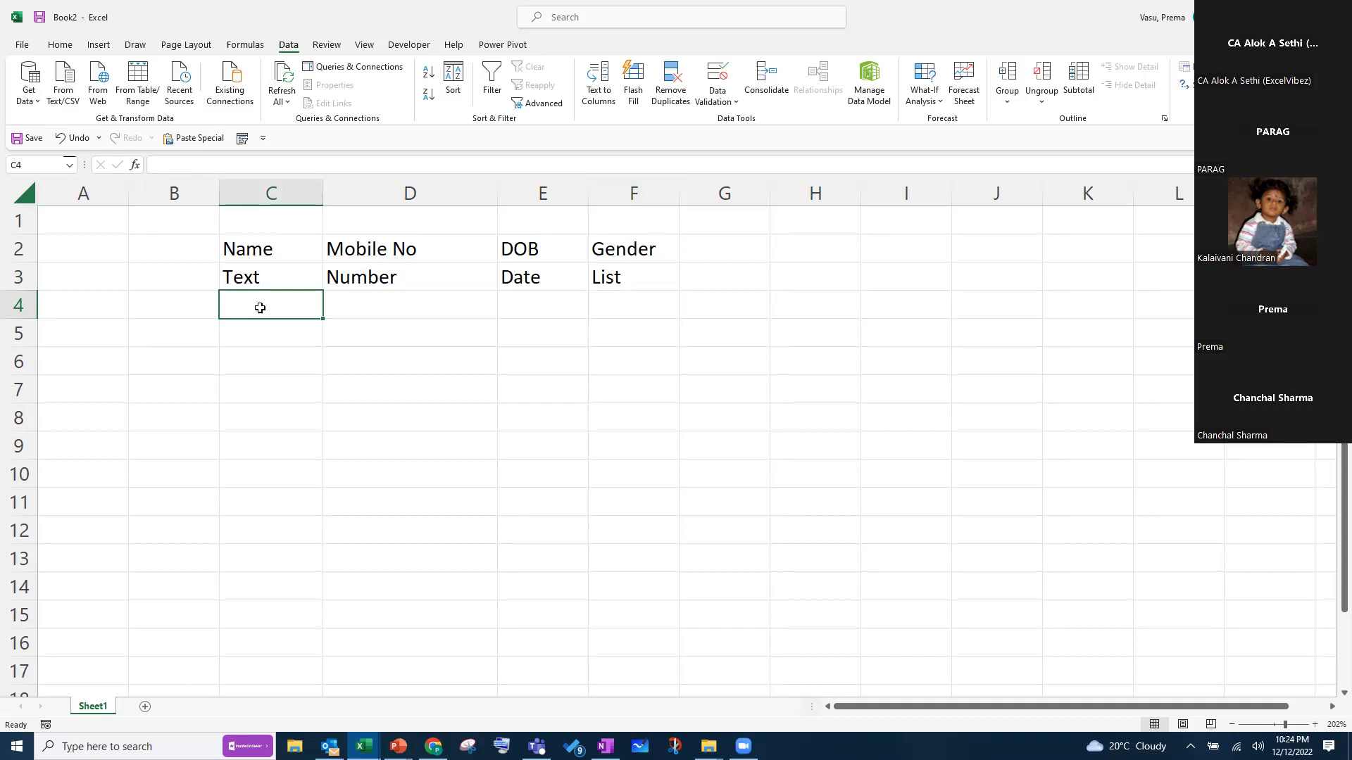
{"action": "left_click", "coordinate": [733, 105]}
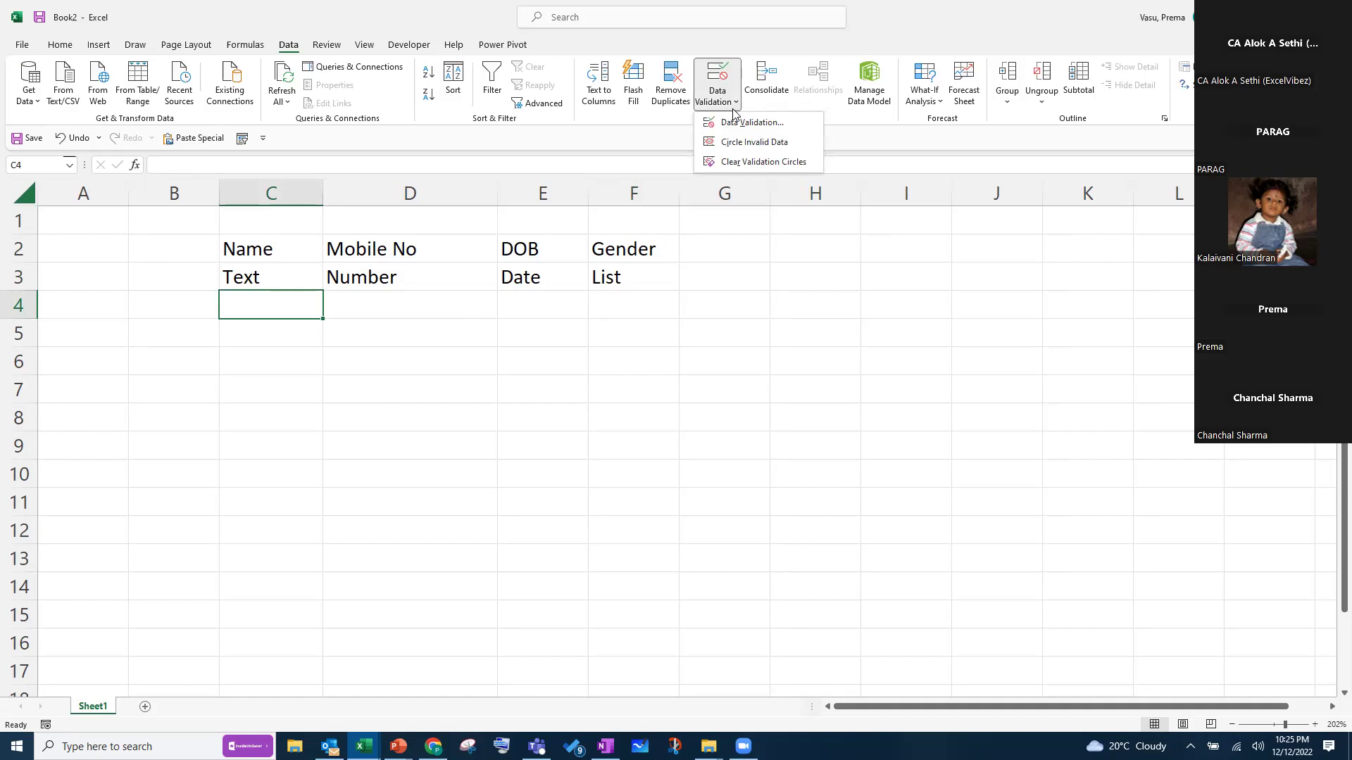
{"action": "left_click", "coordinate": [736, 123]}
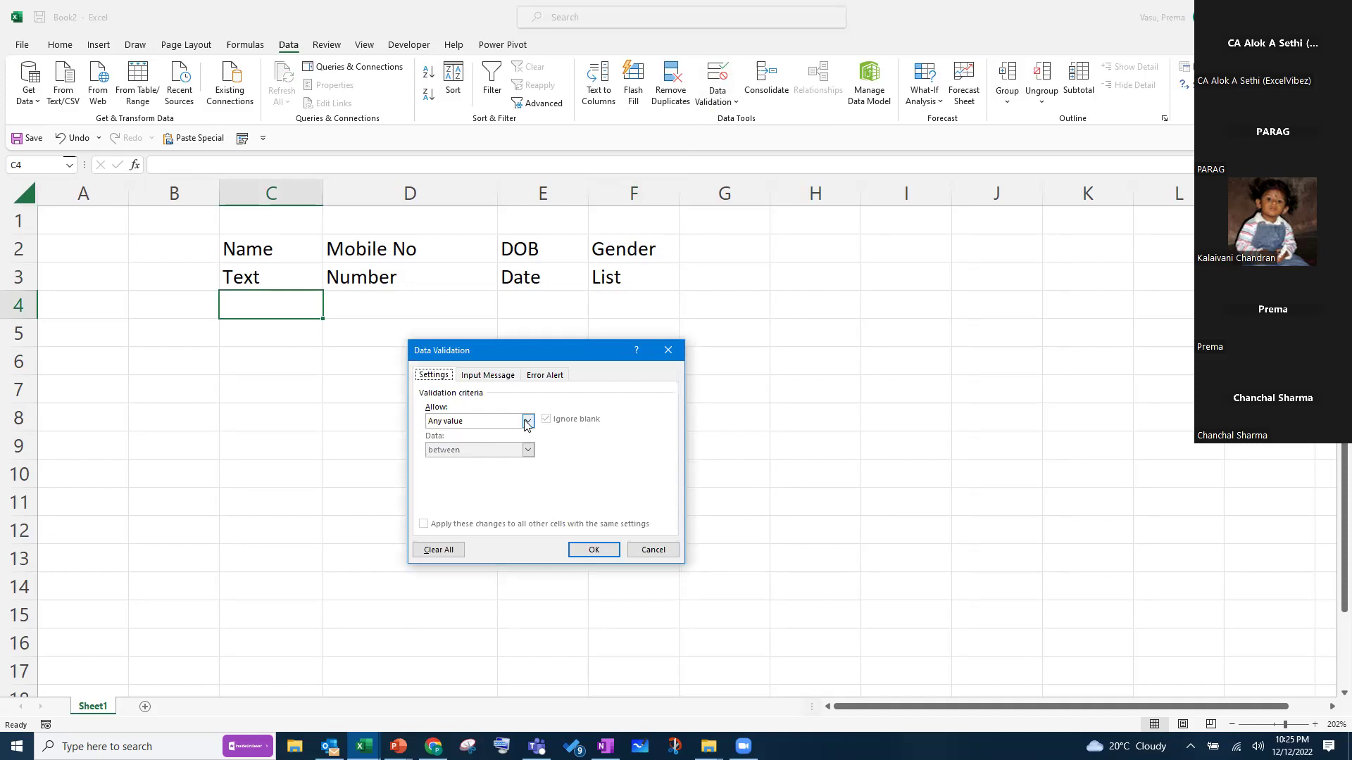
{"action": "left_click", "coordinate": [527, 421]}
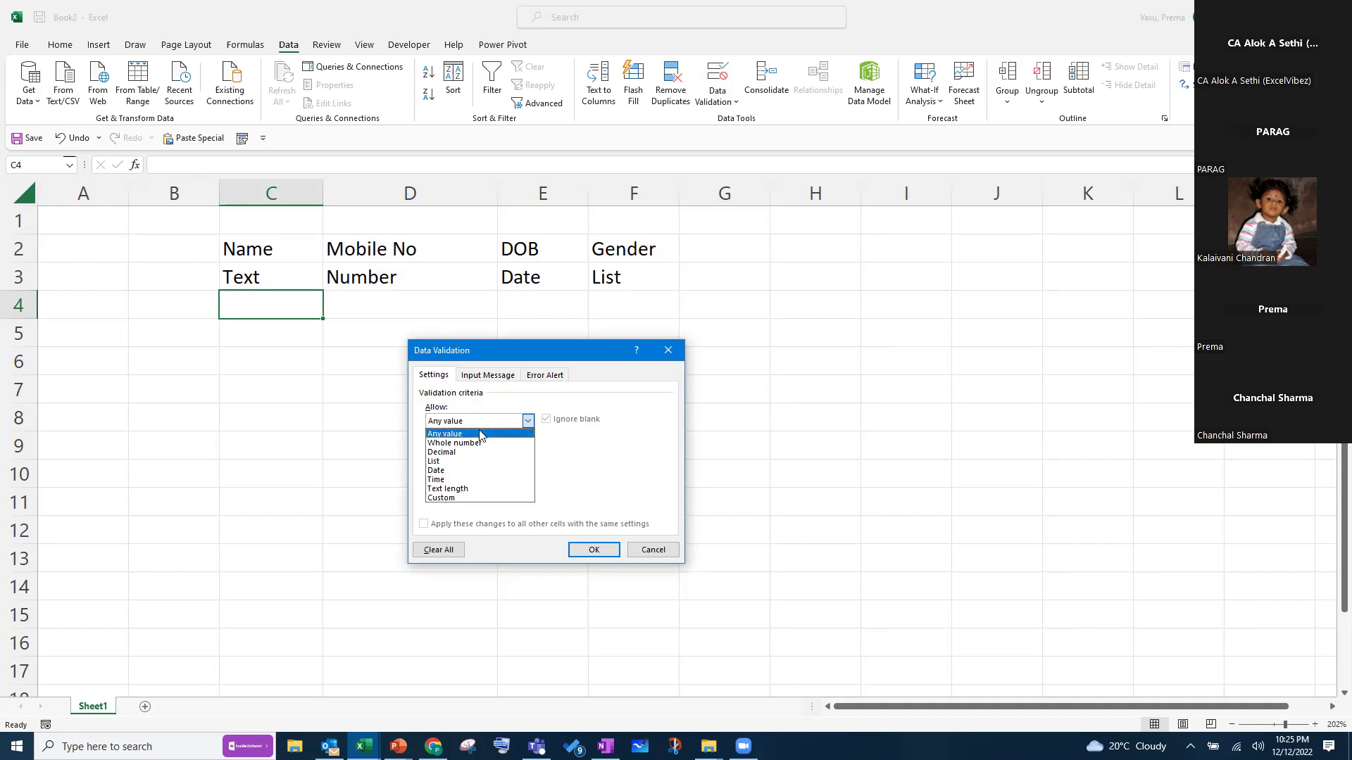
{"action": "left_click", "coordinate": [478, 497]}
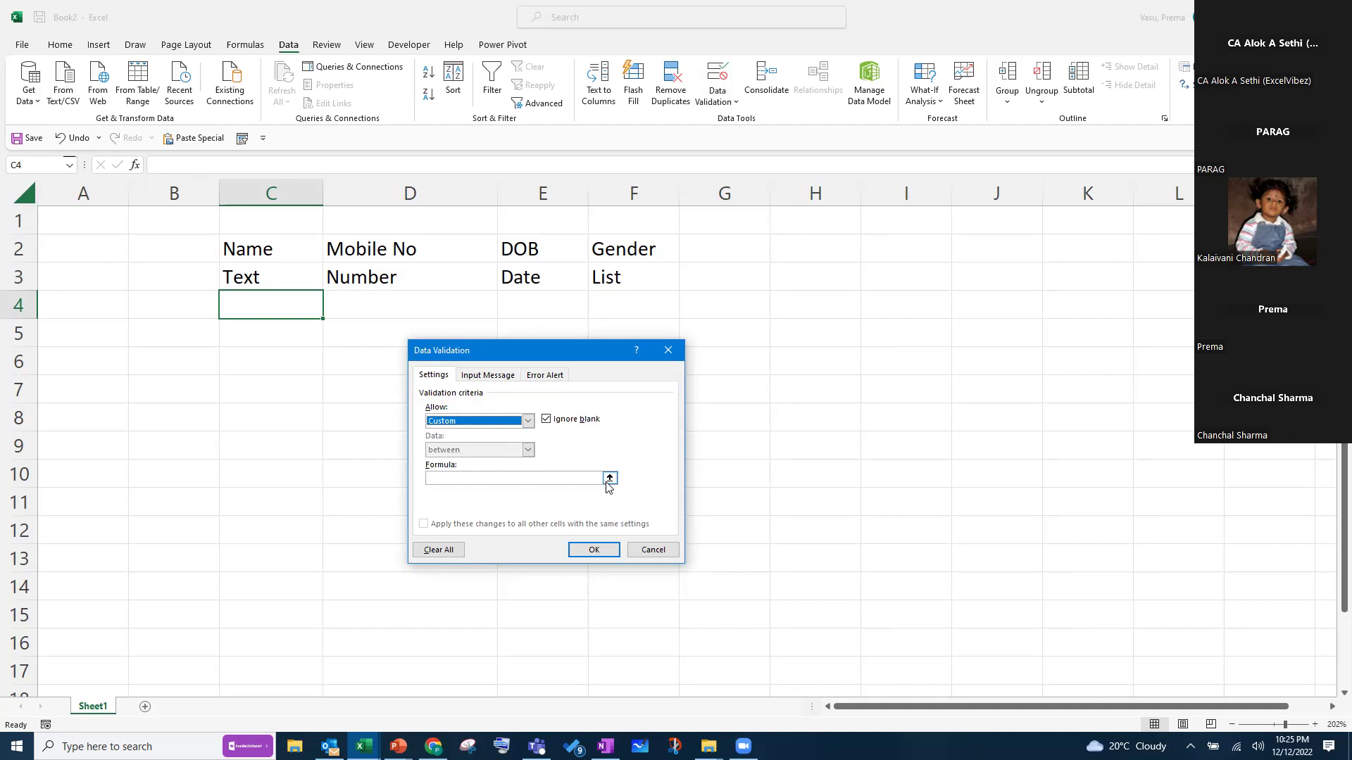
Delete the accidental reference to the other workbook from C4's validation Formula box
{"action": "left_click", "coordinate": [465, 483]}
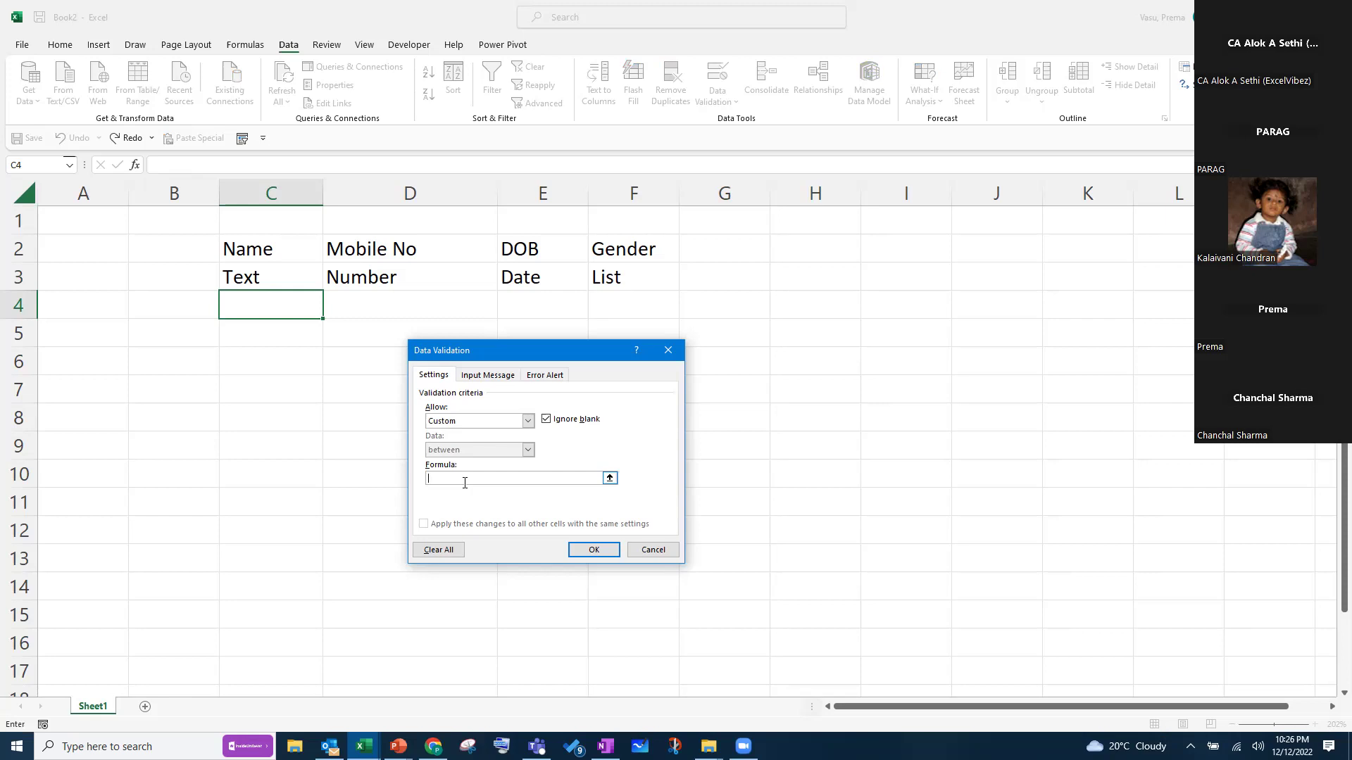
{"action": "type", "text": "is"}
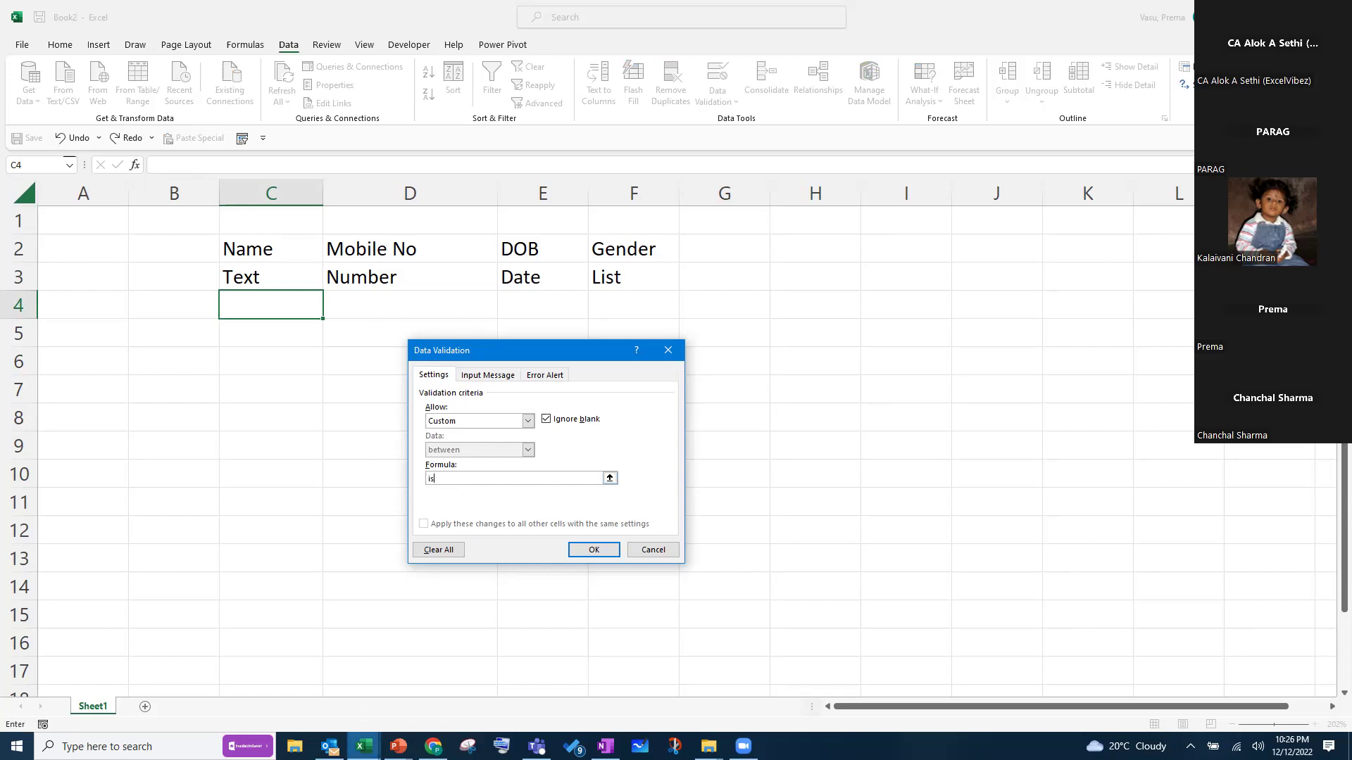
{"action": "mouse_move", "coordinate": [362, 746]}
{"action": "left_click", "coordinate": [280, 682]}
{"action": "left_click", "coordinate": [96, 603]}
{"action": "scroll", "coordinate": [130, 467], "scroll_direction": "up", "scroll_amount": 3}
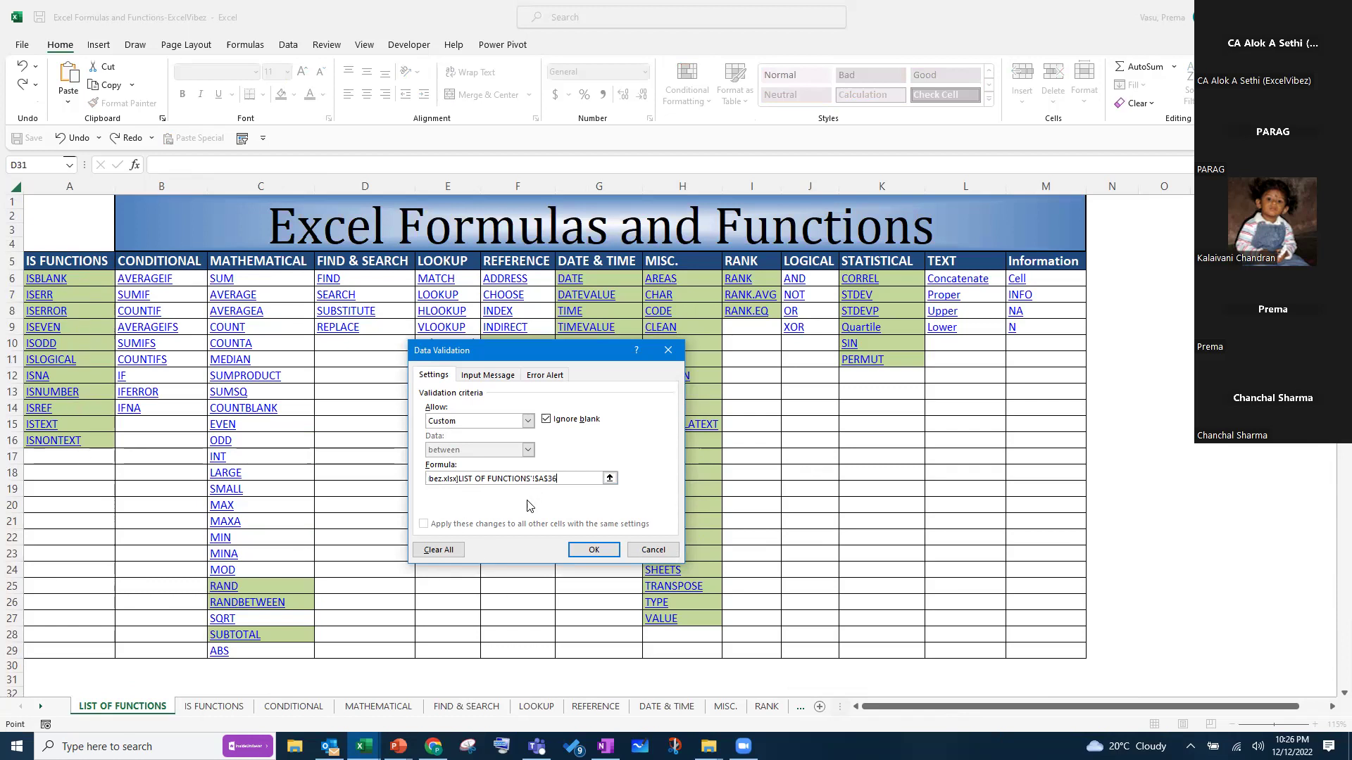
{"action": "key", "text": "ctrl+Tab"}
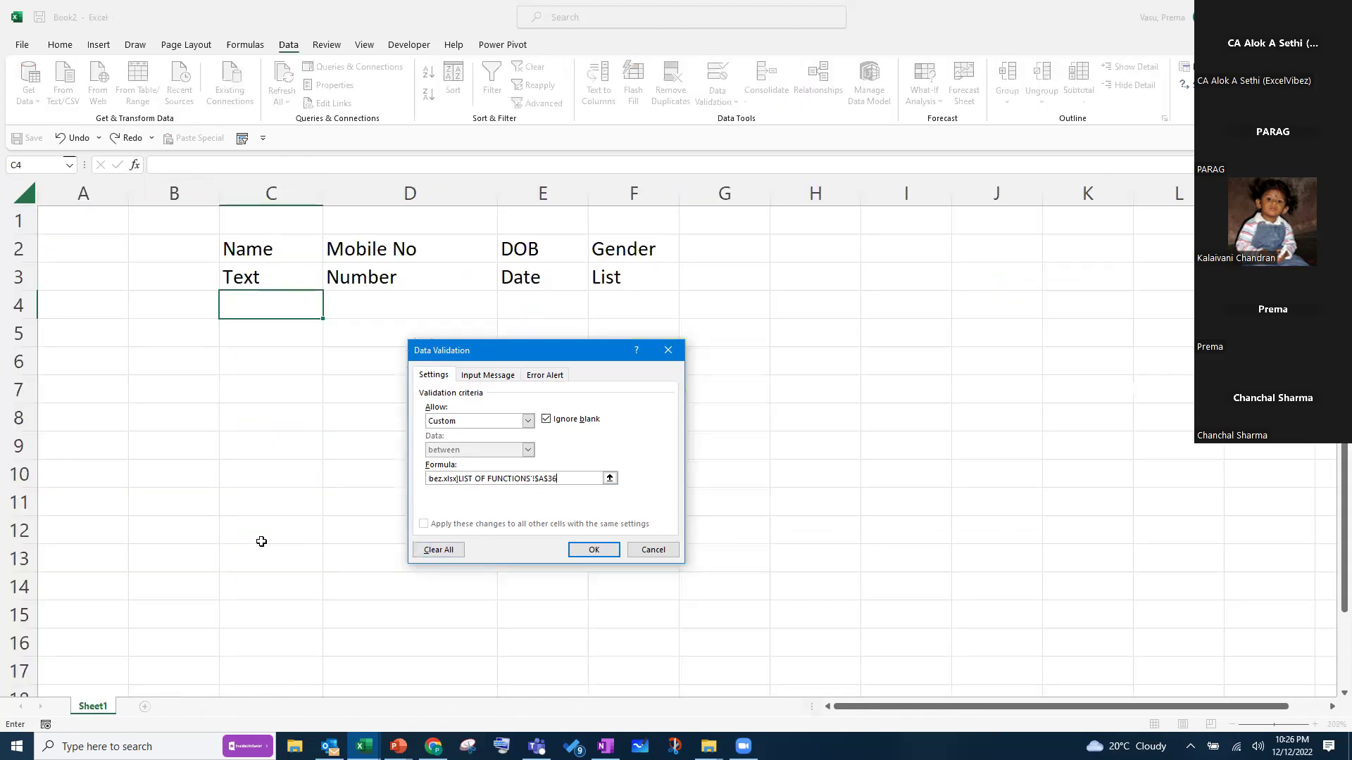
{"action": "left_click", "coordinate": [610, 478]}
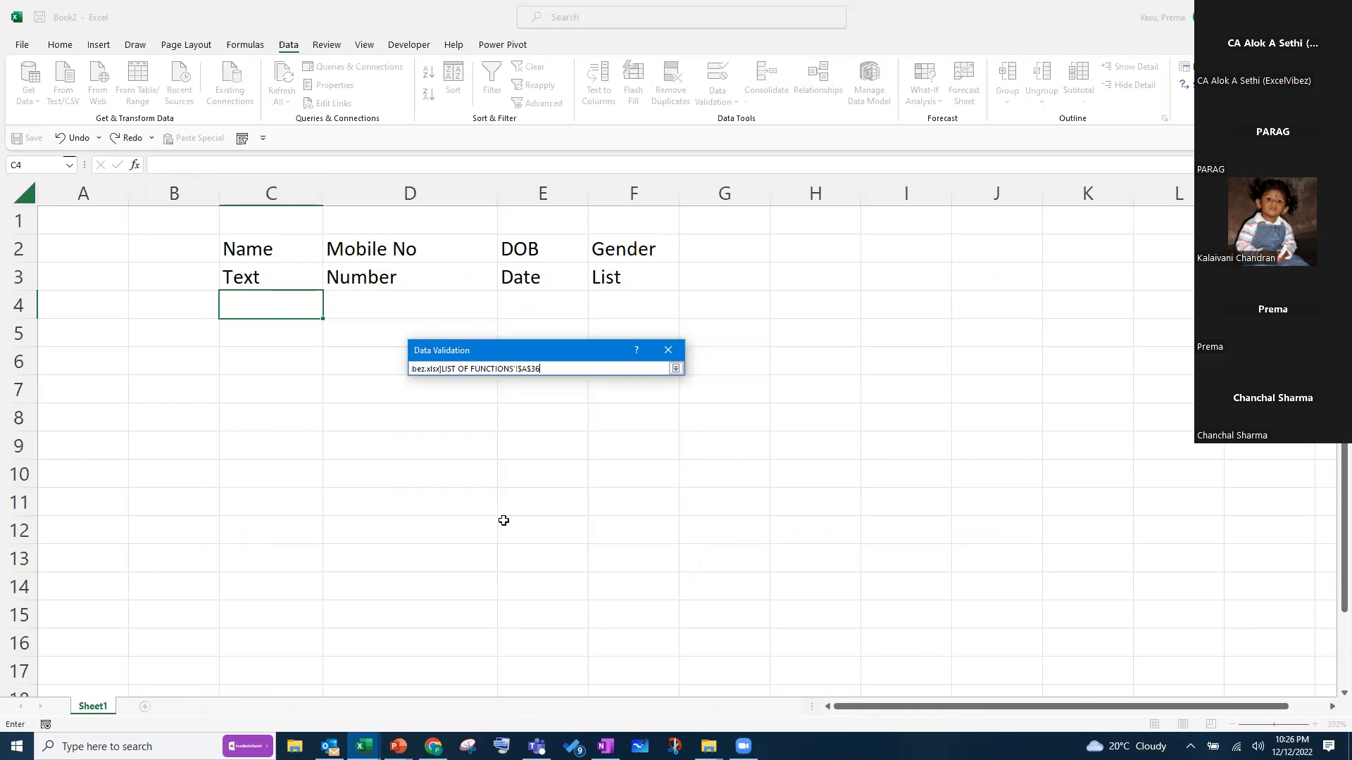
{"action": "left_click", "coordinate": [676, 370]}
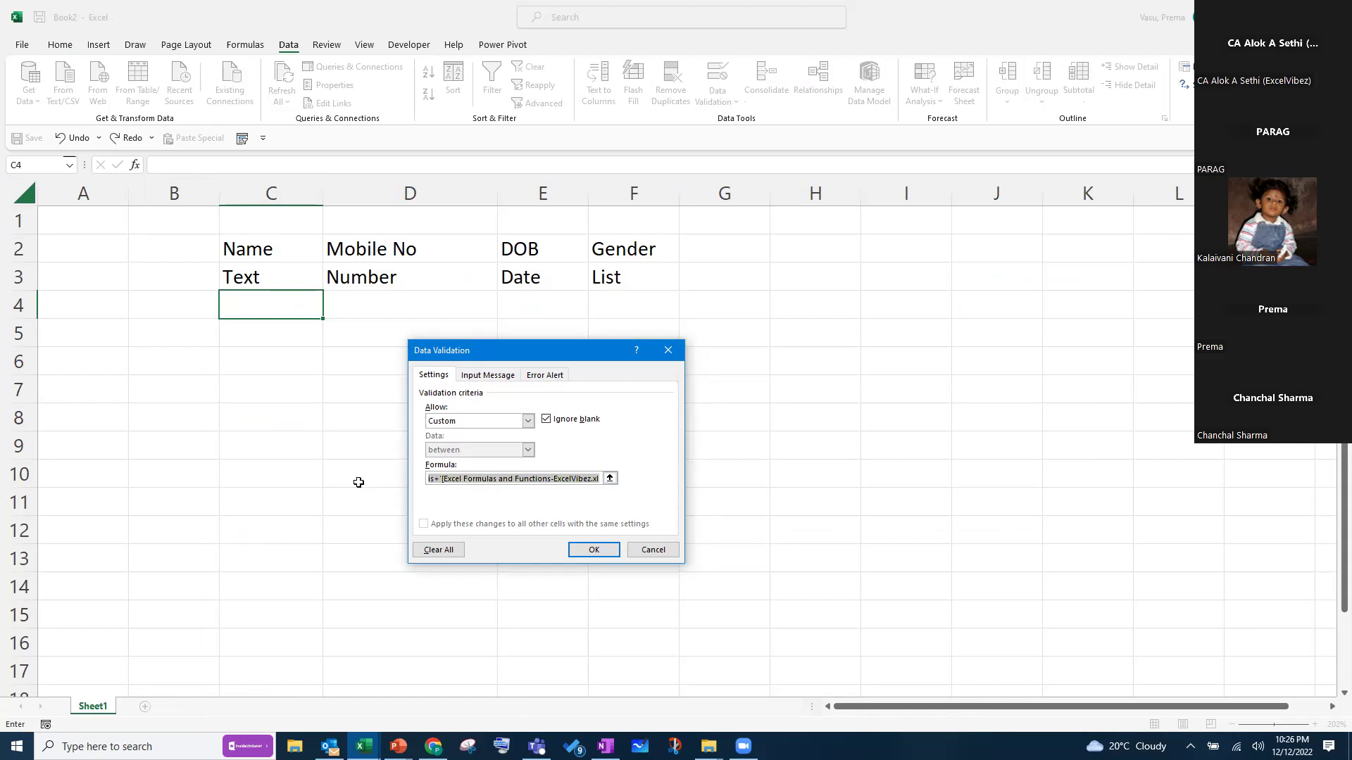
{"action": "key", "text": "Delete"}
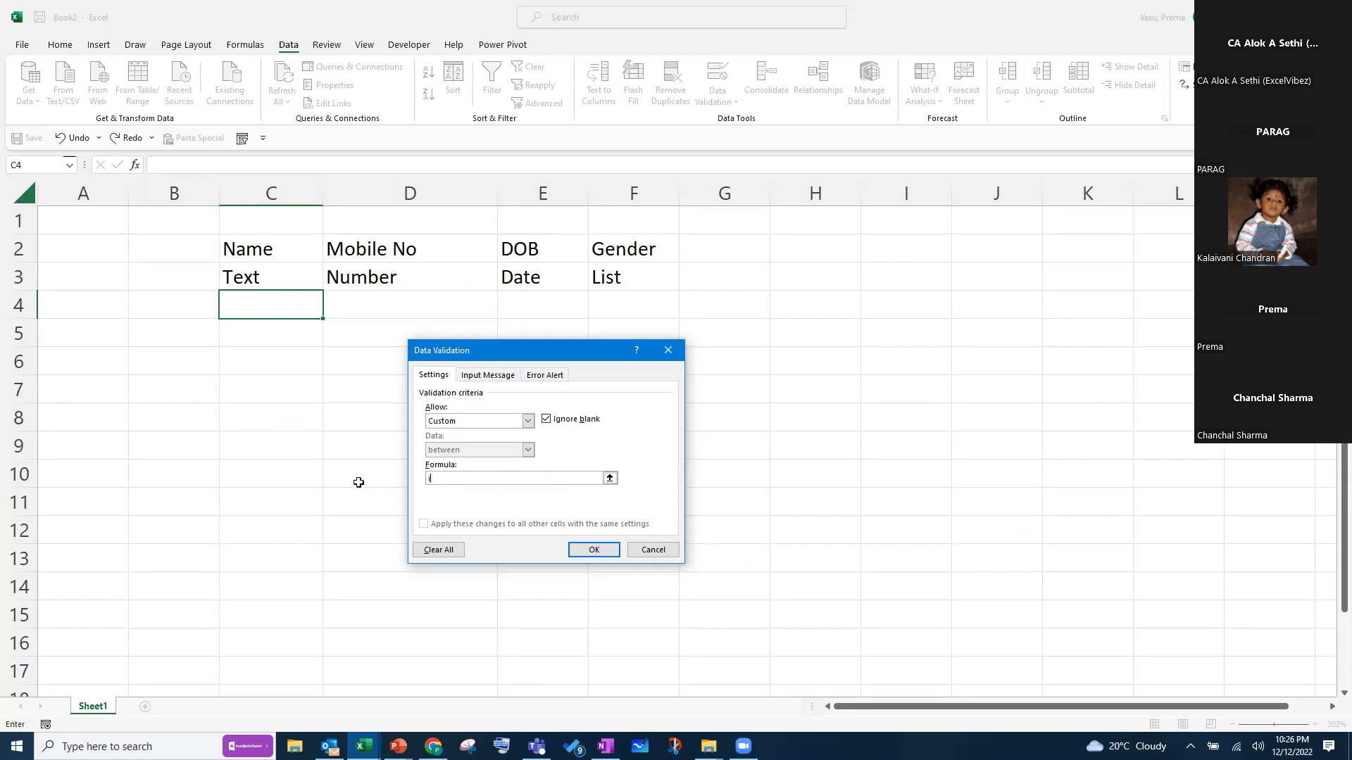
Enter the custom validation formula =ISTEXT(C4:C13) for C4 and apply it
{"action": "type", "text": "=ISTE"}
{"action": "type", "text": "XT"}
{"action": "left_click", "coordinate": [610, 479]}
{"action": "left_click_drag", "start_coordinate": [264, 300], "coordinate": [270, 567]}
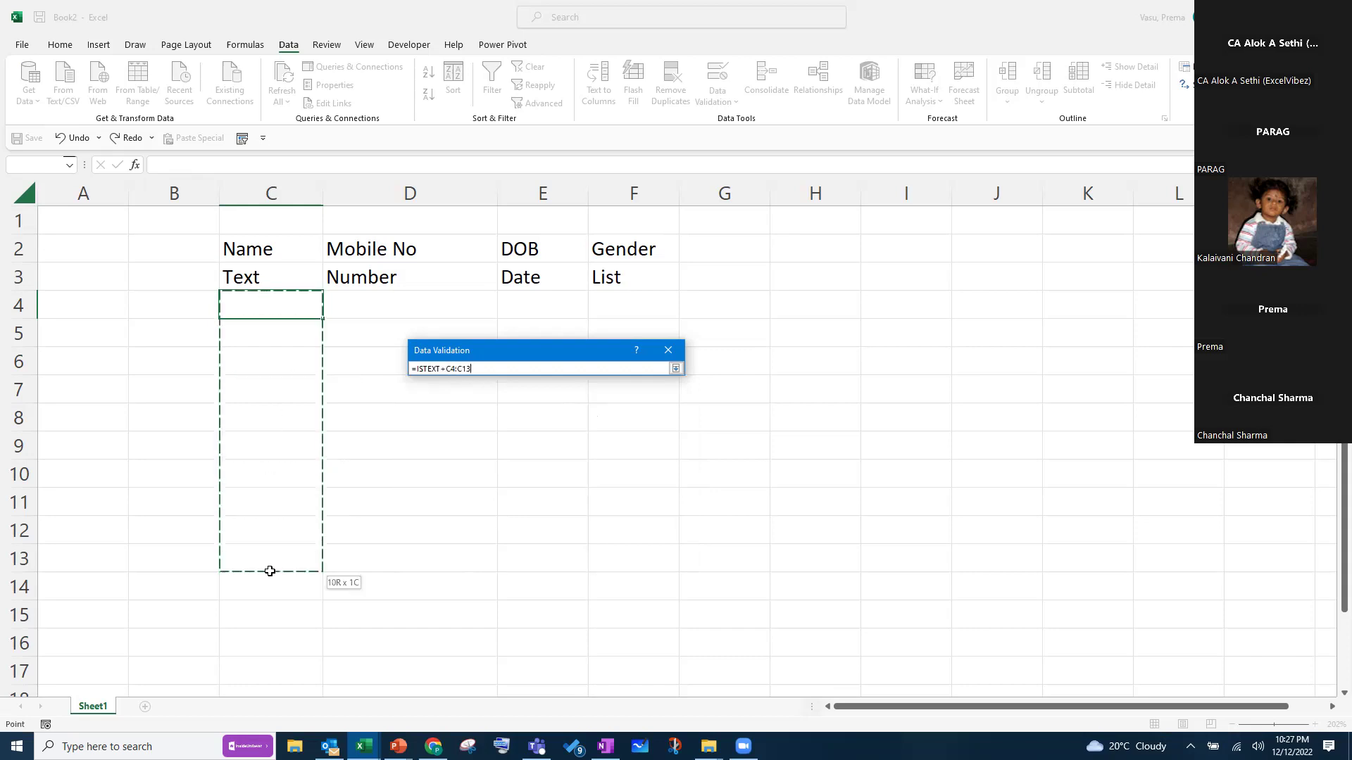
{"action": "left_click", "coordinate": [444, 368]}
{"action": "key", "text": "BackSpace"}
{"action": "type", "text": "("}
{"action": "key", "text": "End"}
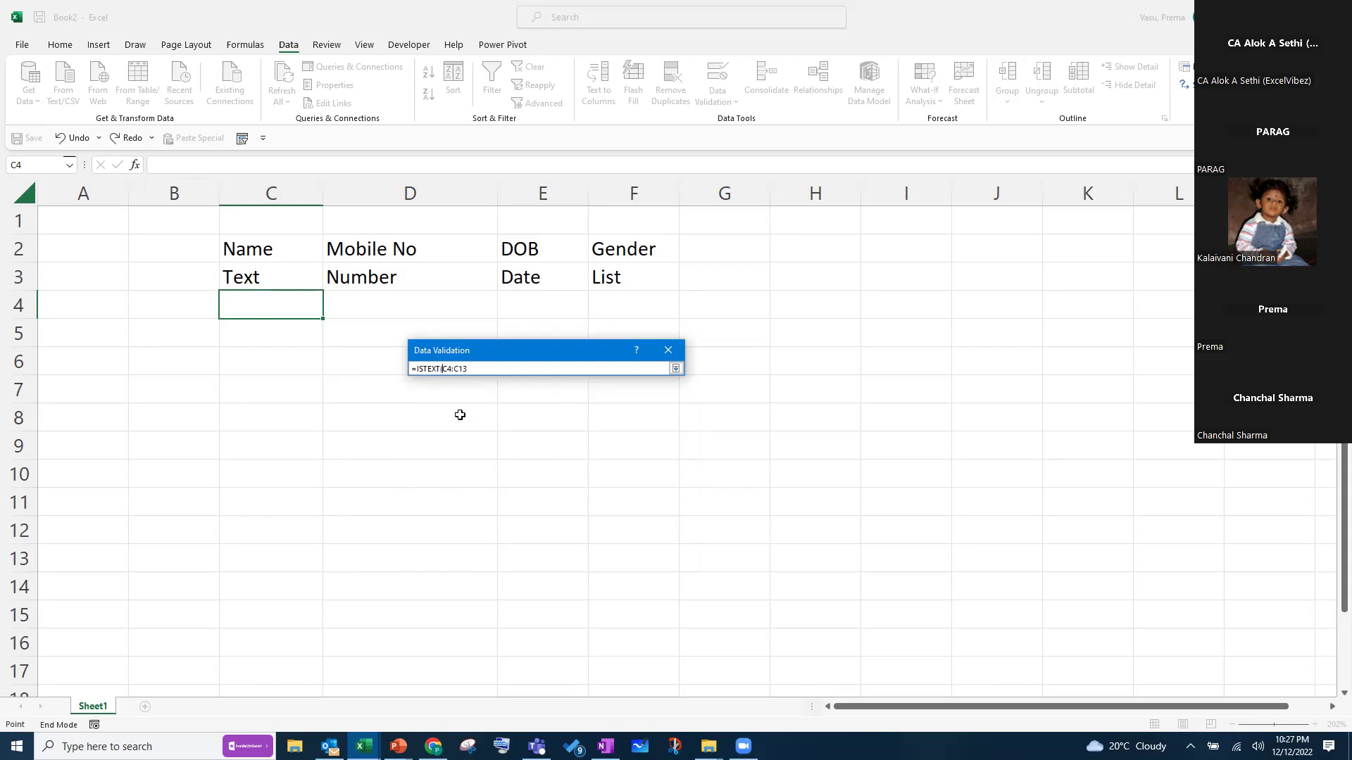
{"action": "left_click", "coordinate": [480, 367]}
{"action": "type", "text": ")"}
{"action": "key", "text": "Return"}
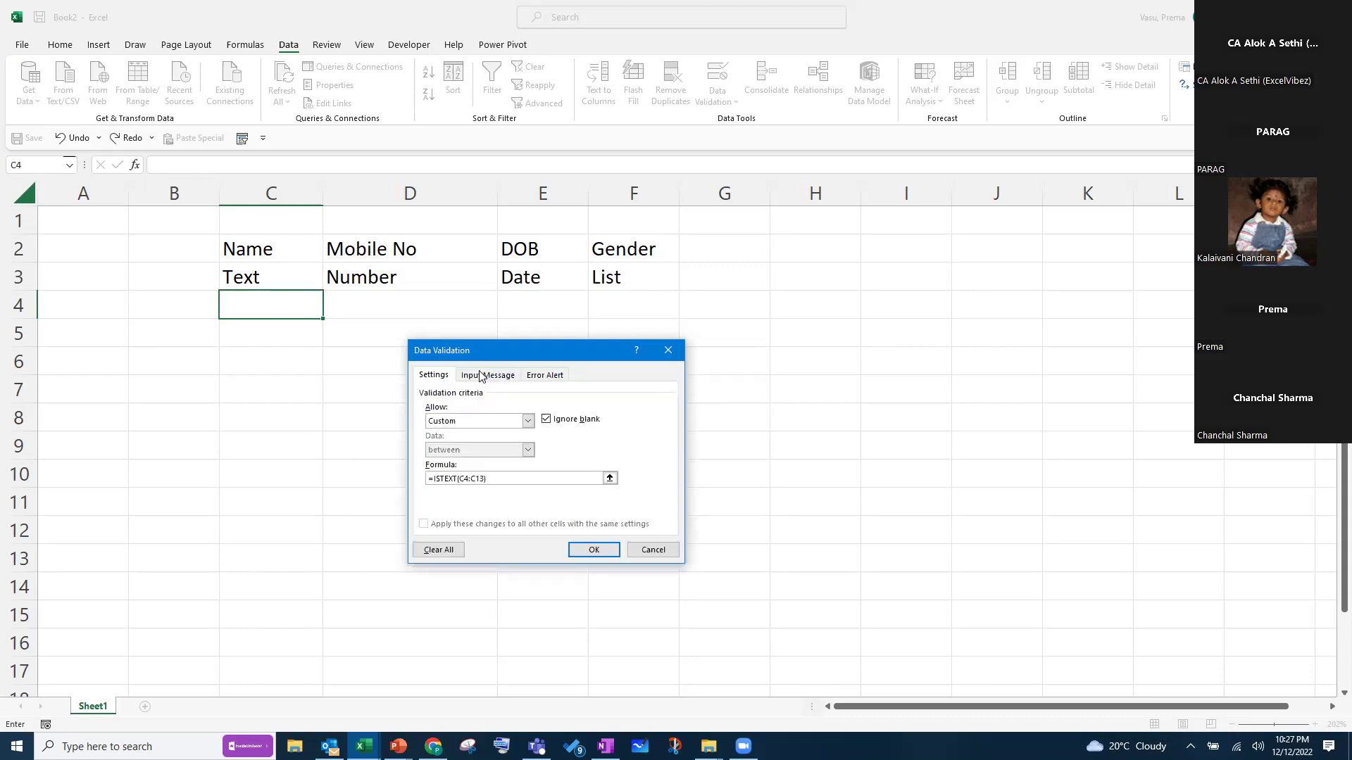
{"action": "left_click", "coordinate": [591, 553]}
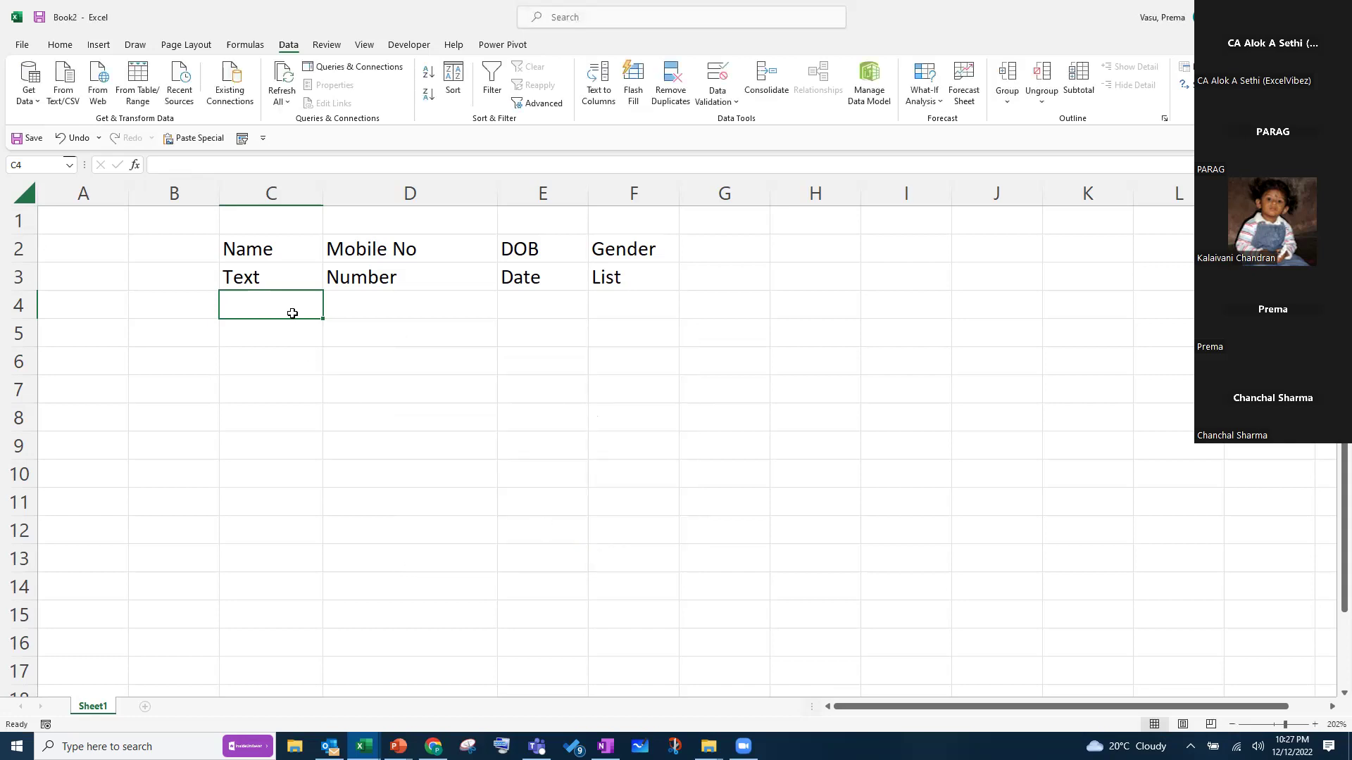
Test the rule by entering 1234 in C4 and cancelling the rejection error
{"action": "type", "text": "1234"}
{"action": "key", "text": "Return"}
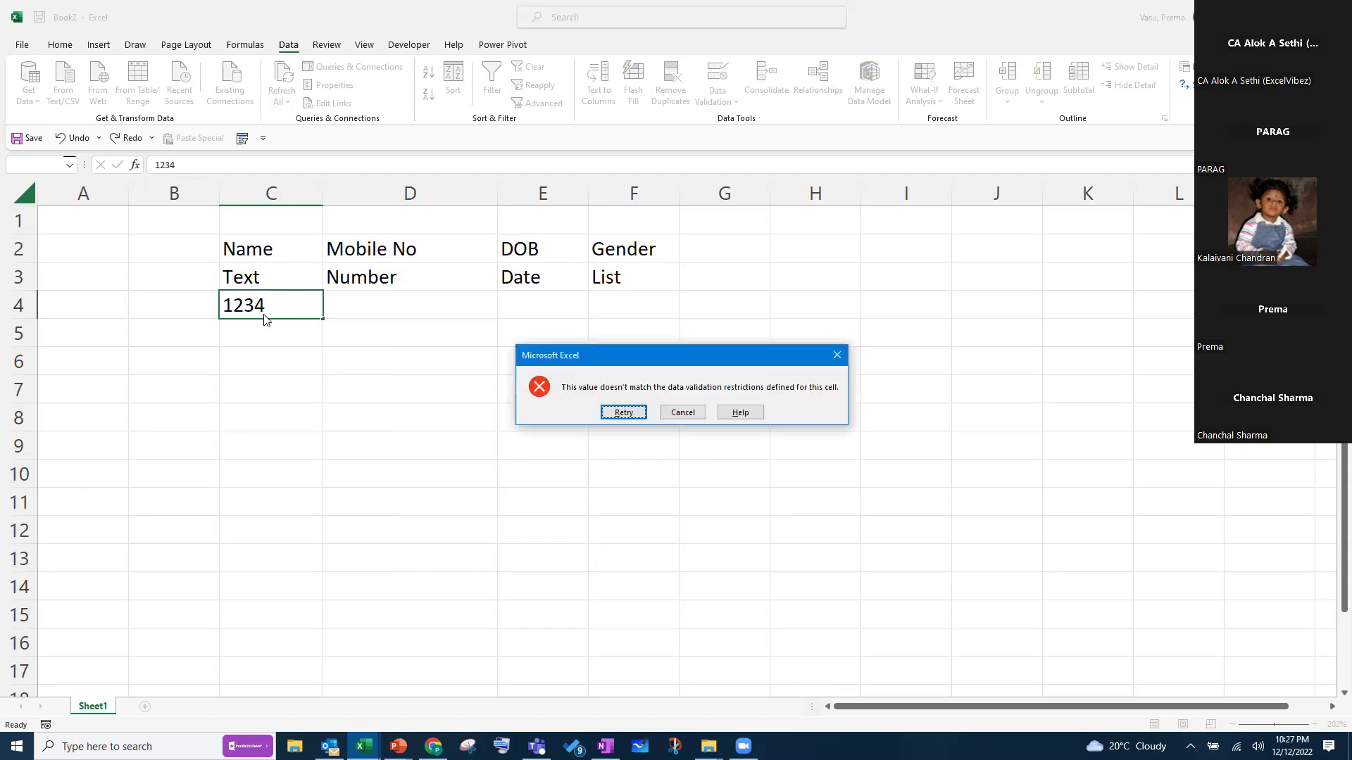
{"action": "left_click", "coordinate": [682, 412]}
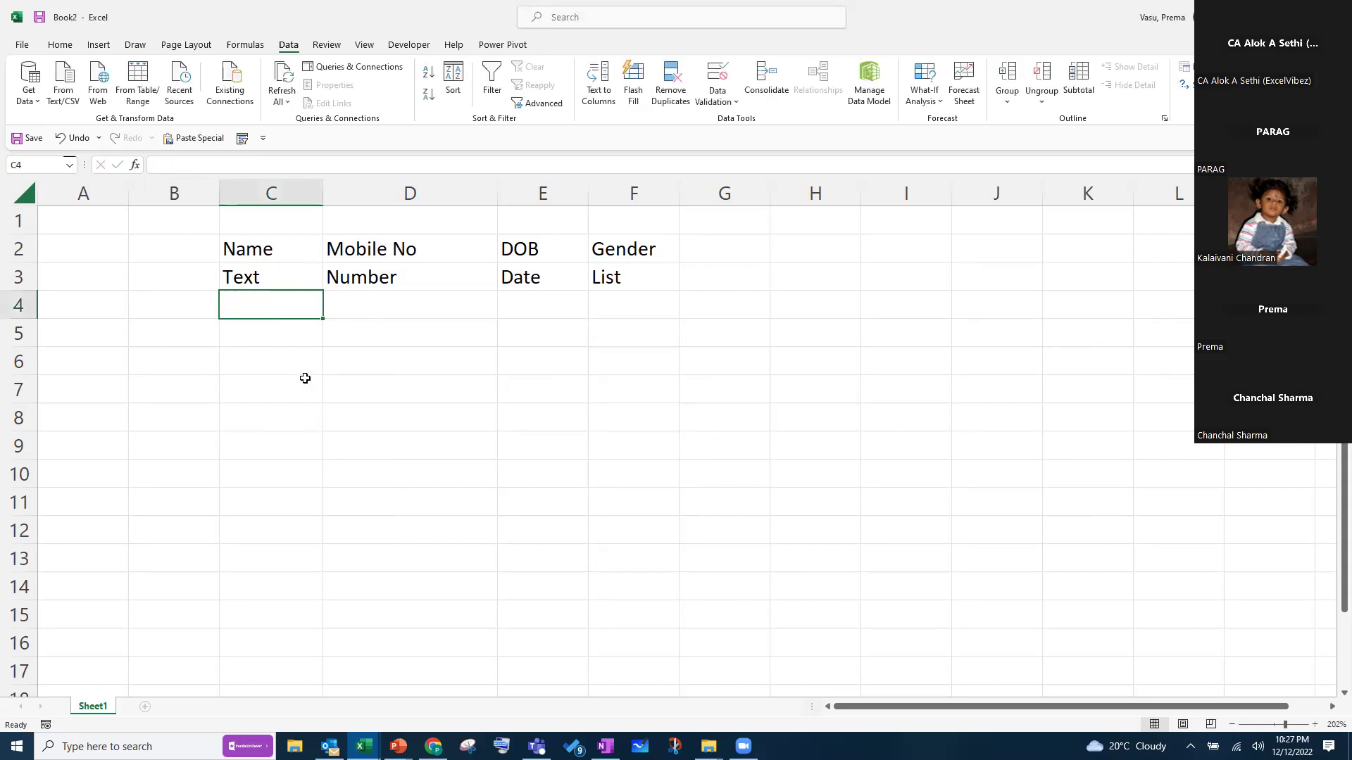
Enter sample names Prema, Alok and 112Alok in C4:C6
{"action": "type", "text": "Prema"}
{"action": "key", "text": "Return"}
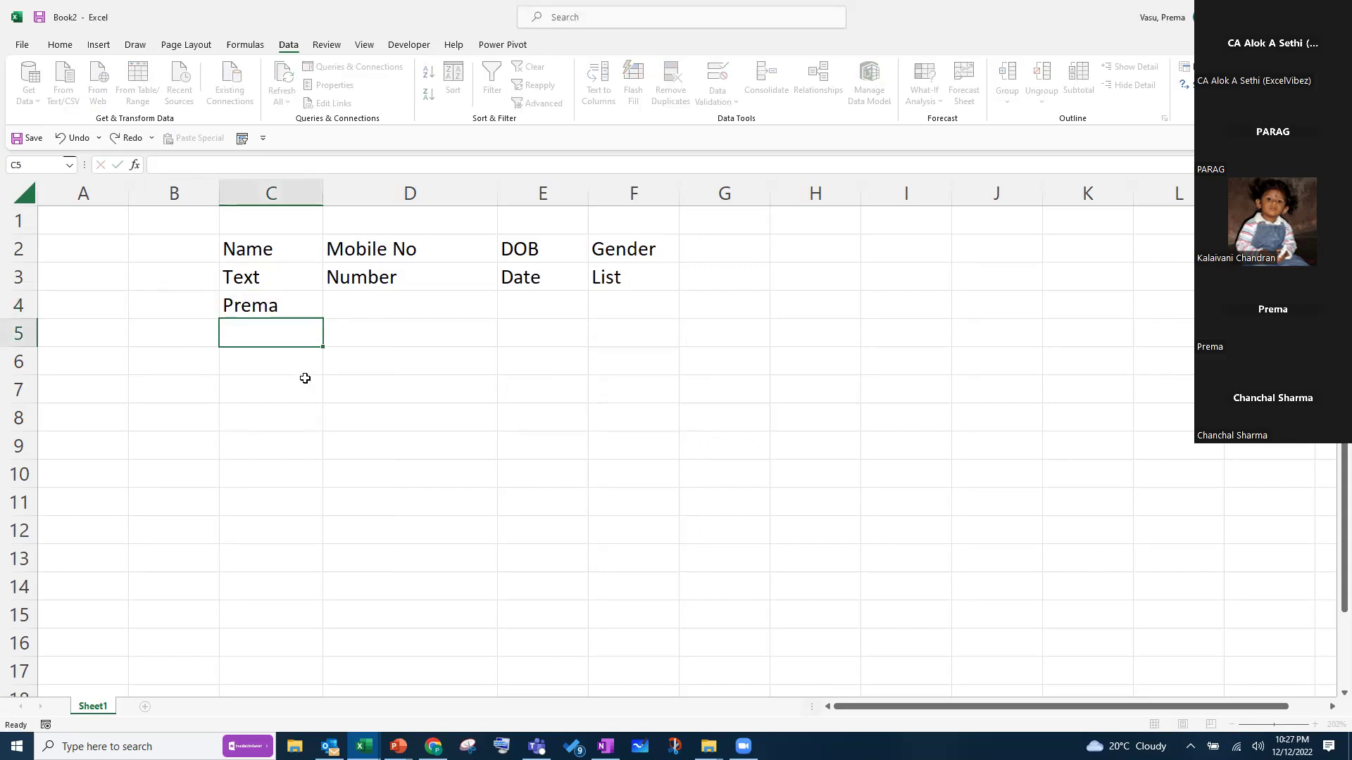
{"action": "type", "text": "A"}
{"action": "key", "text": "BackSpace"}
{"action": "type", "text": "Alok"}
{"action": "key", "text": "Return"}
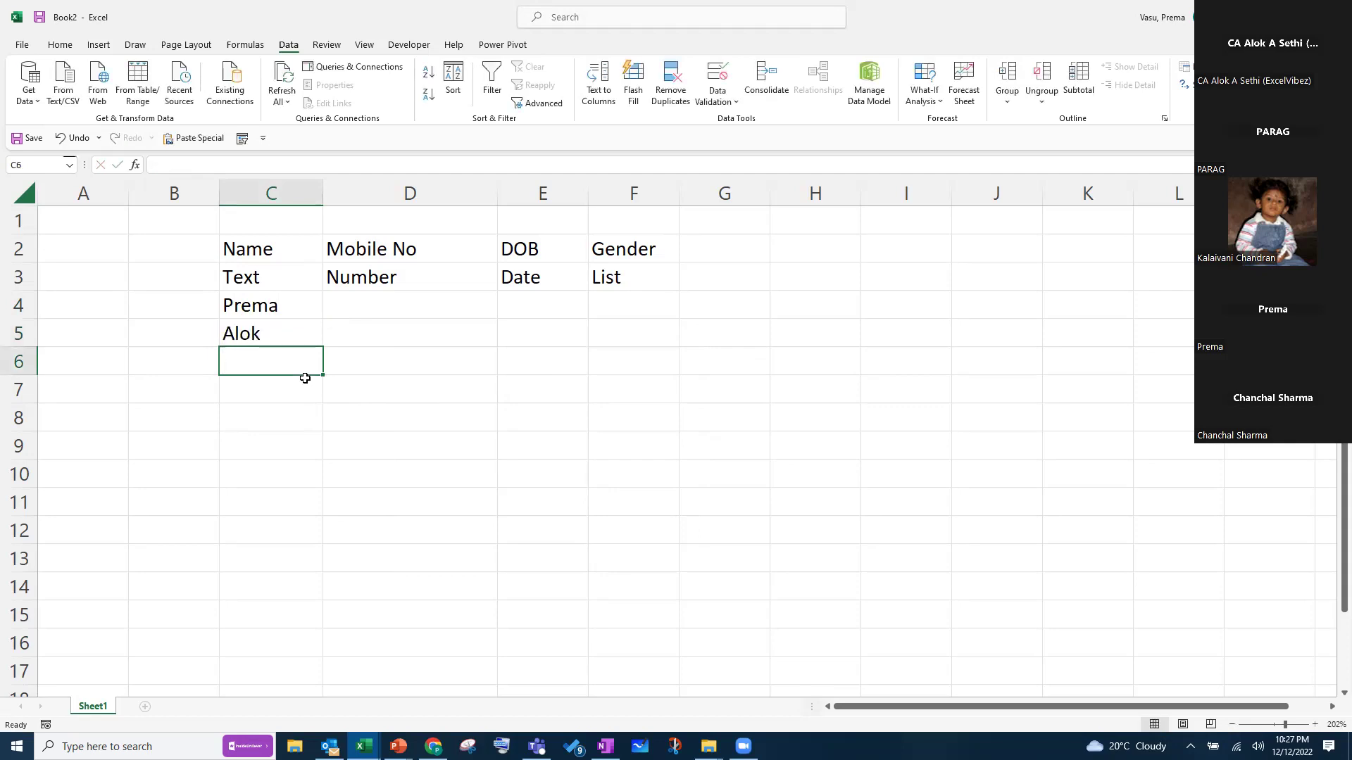
{"action": "type", "text": "Alok112"}
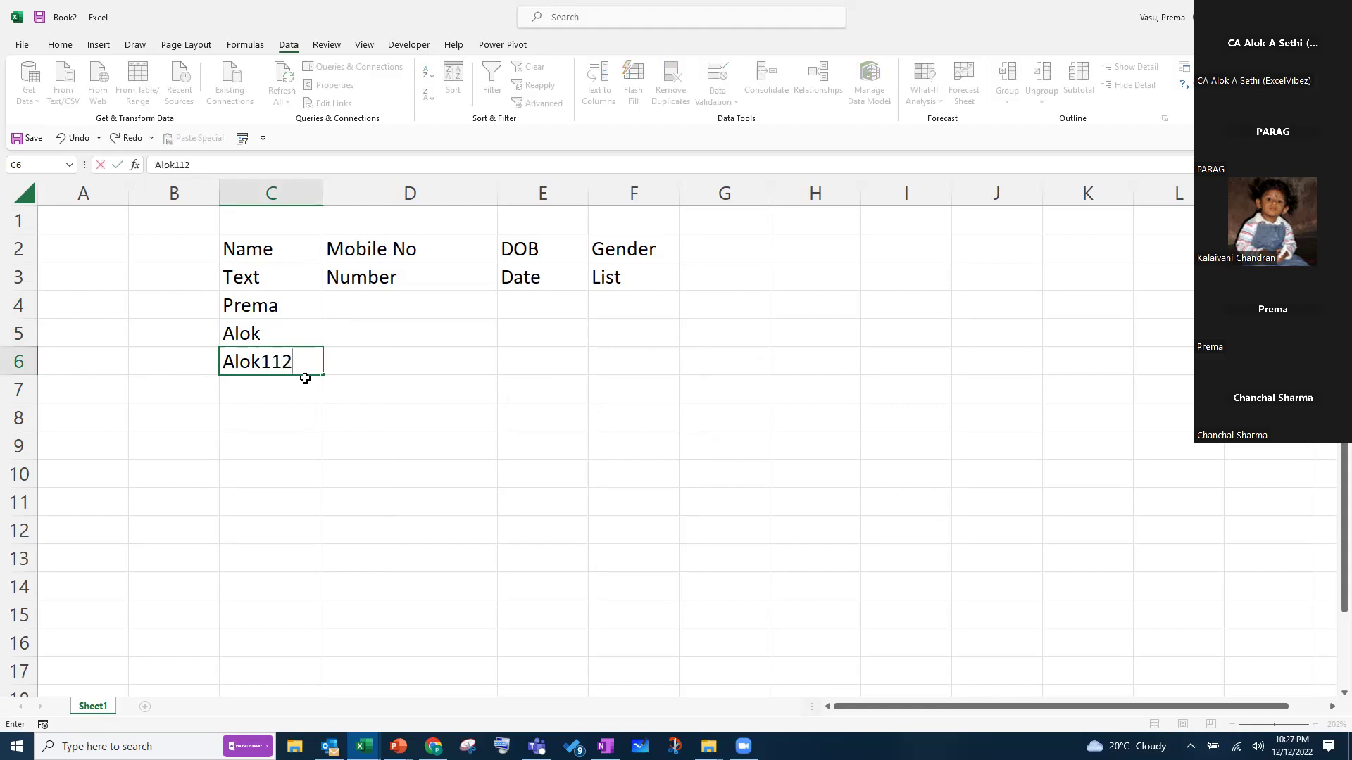
{"action": "key", "text": "Return"}
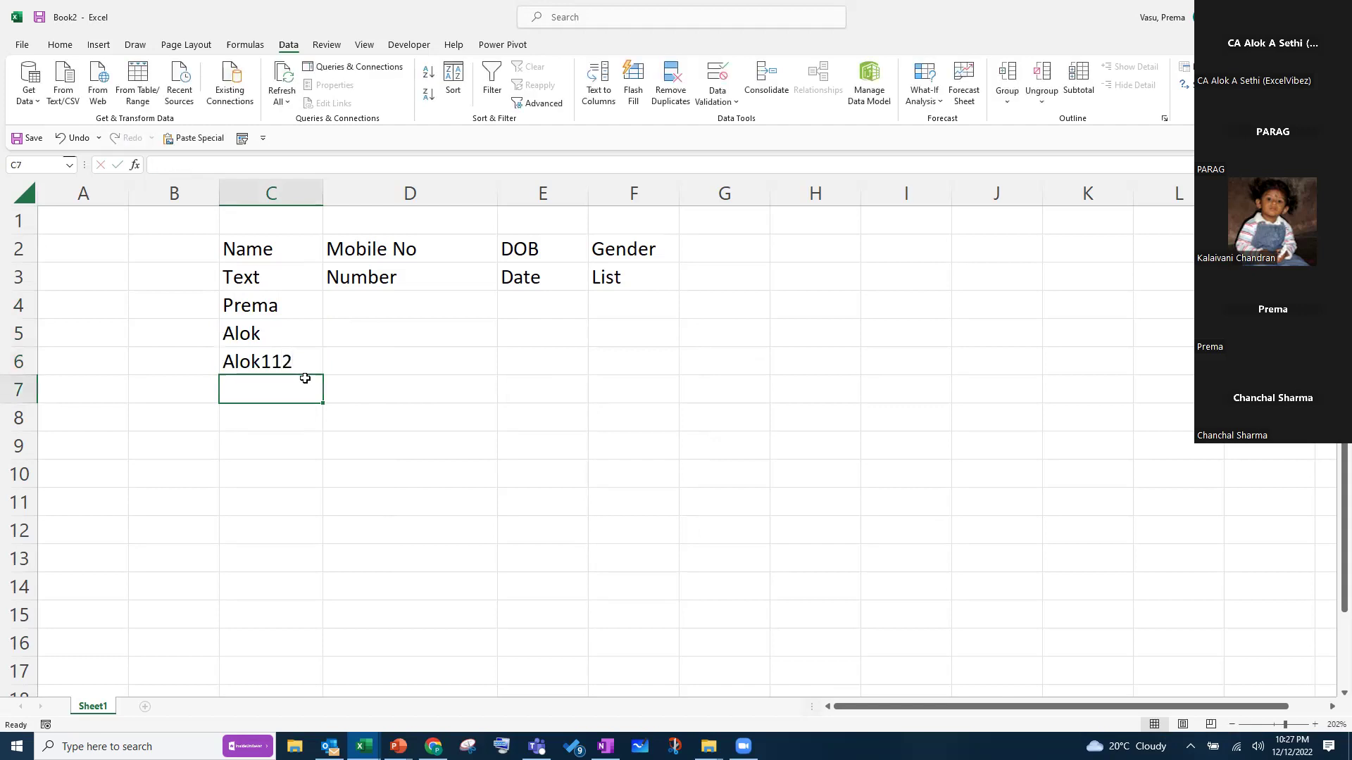
{"action": "key", "text": "Up"}
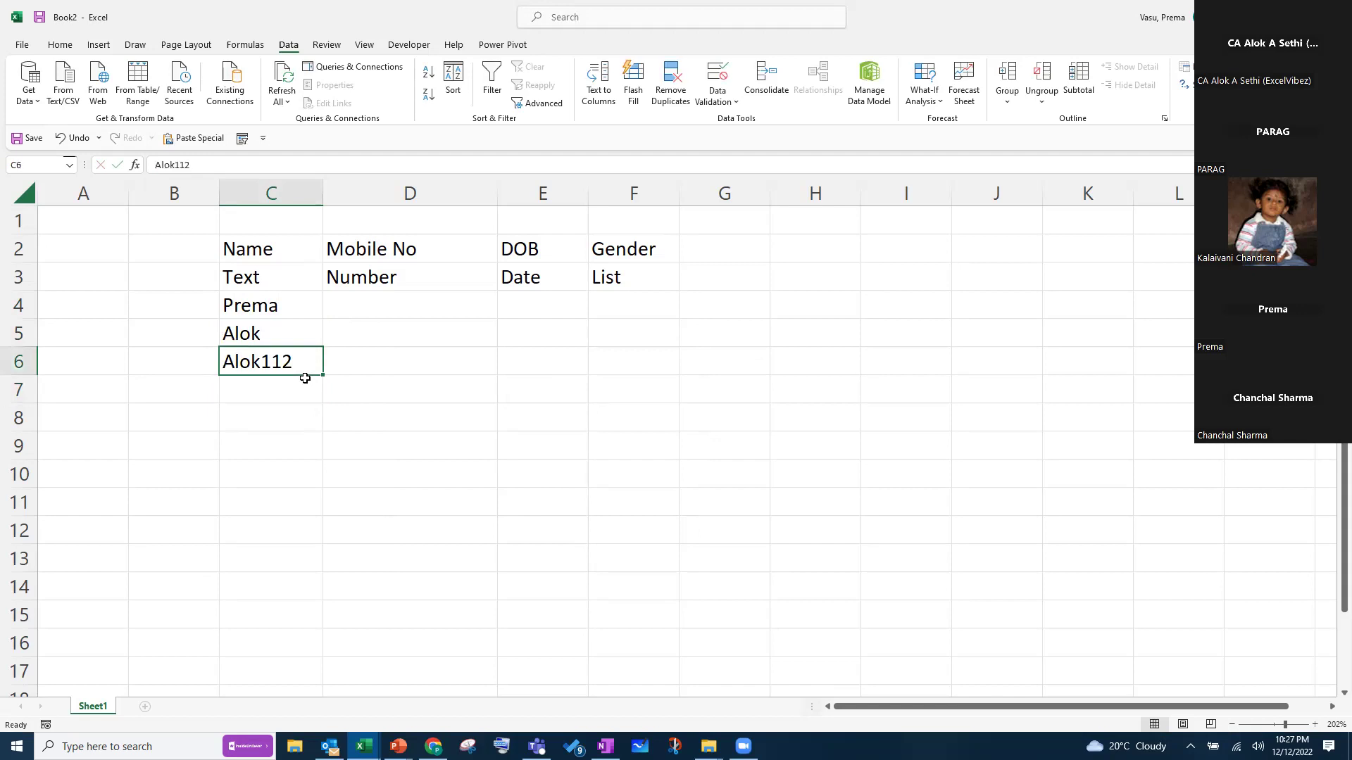
{"action": "type", "text": "112Alok"}
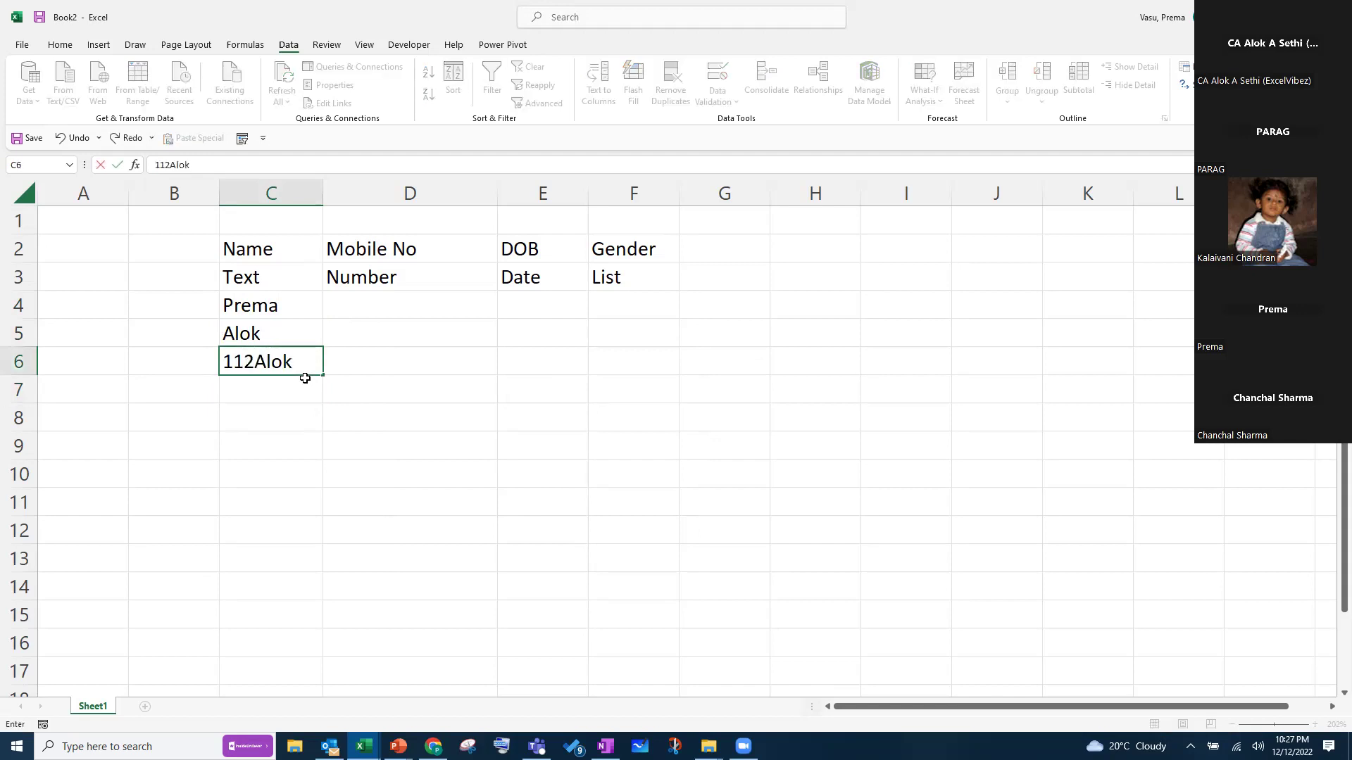
{"action": "key", "text": "Return"}
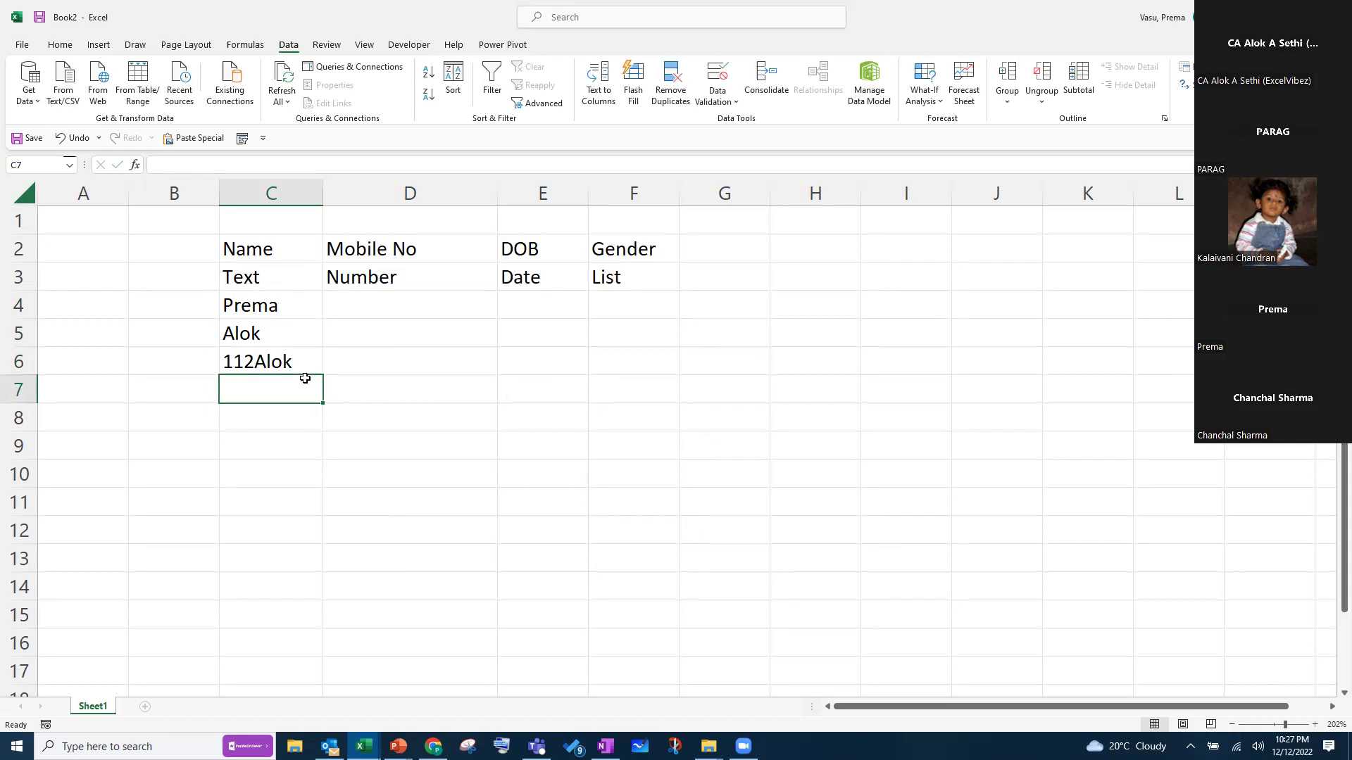
Enter the numbers 100 and 1246 in C7 and C8
{"action": "type", "text": "100"}
{"action": "key", "text": "Return"}
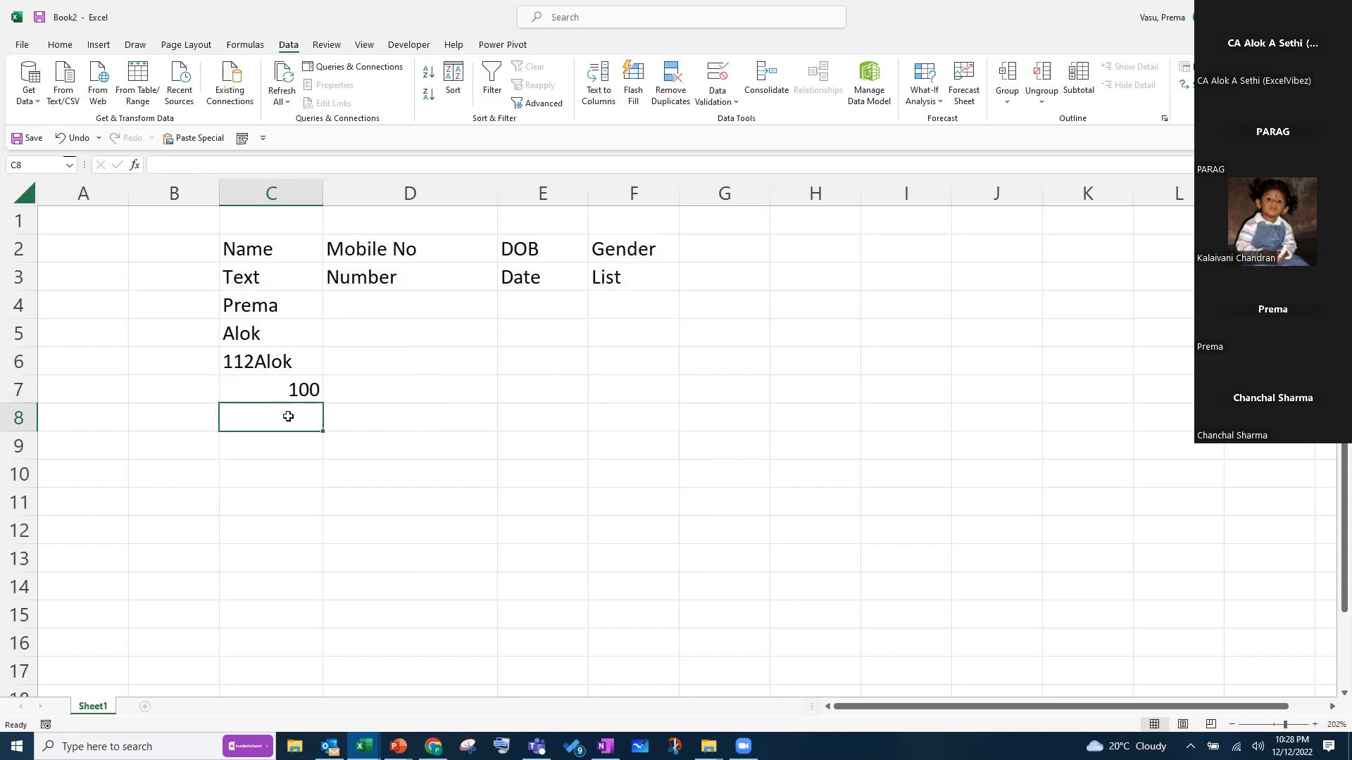
{"action": "type", "text": "1246"}
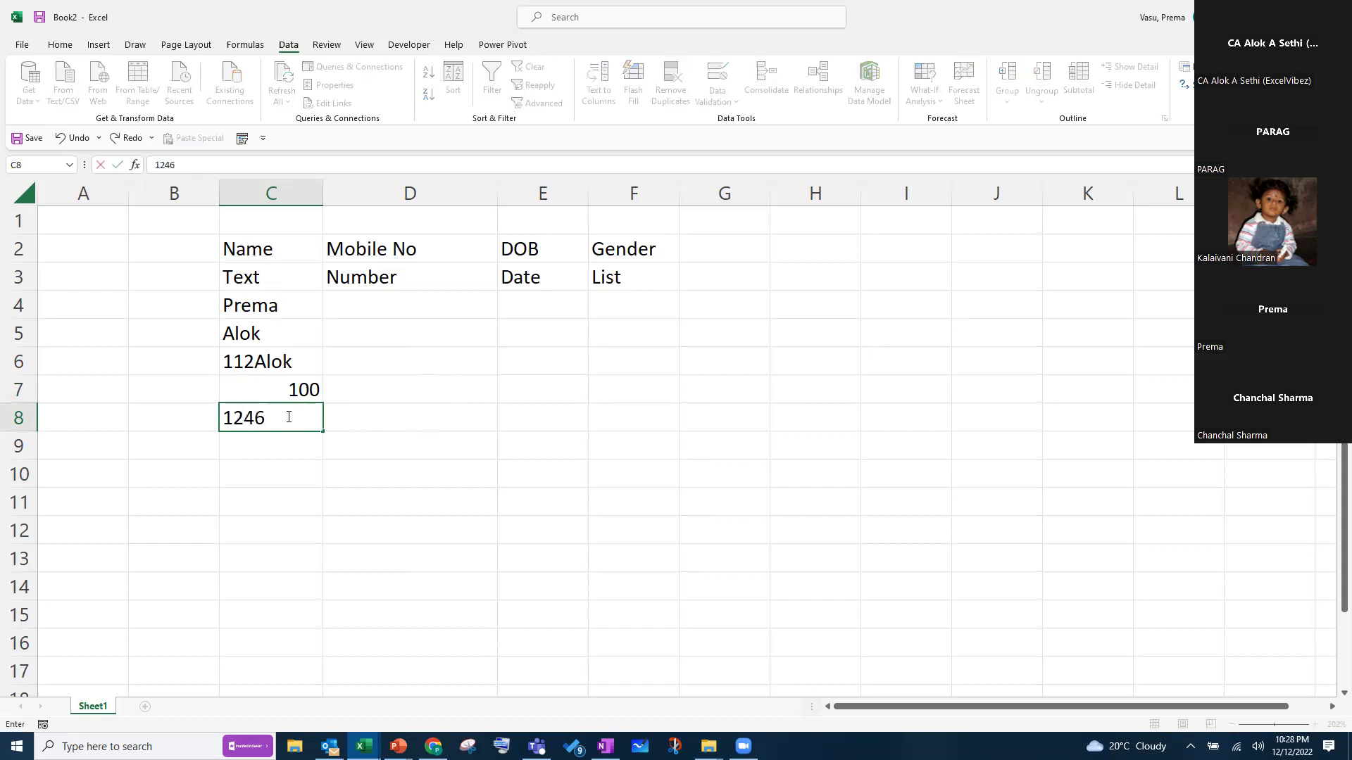
{"action": "key", "text": "Return"}
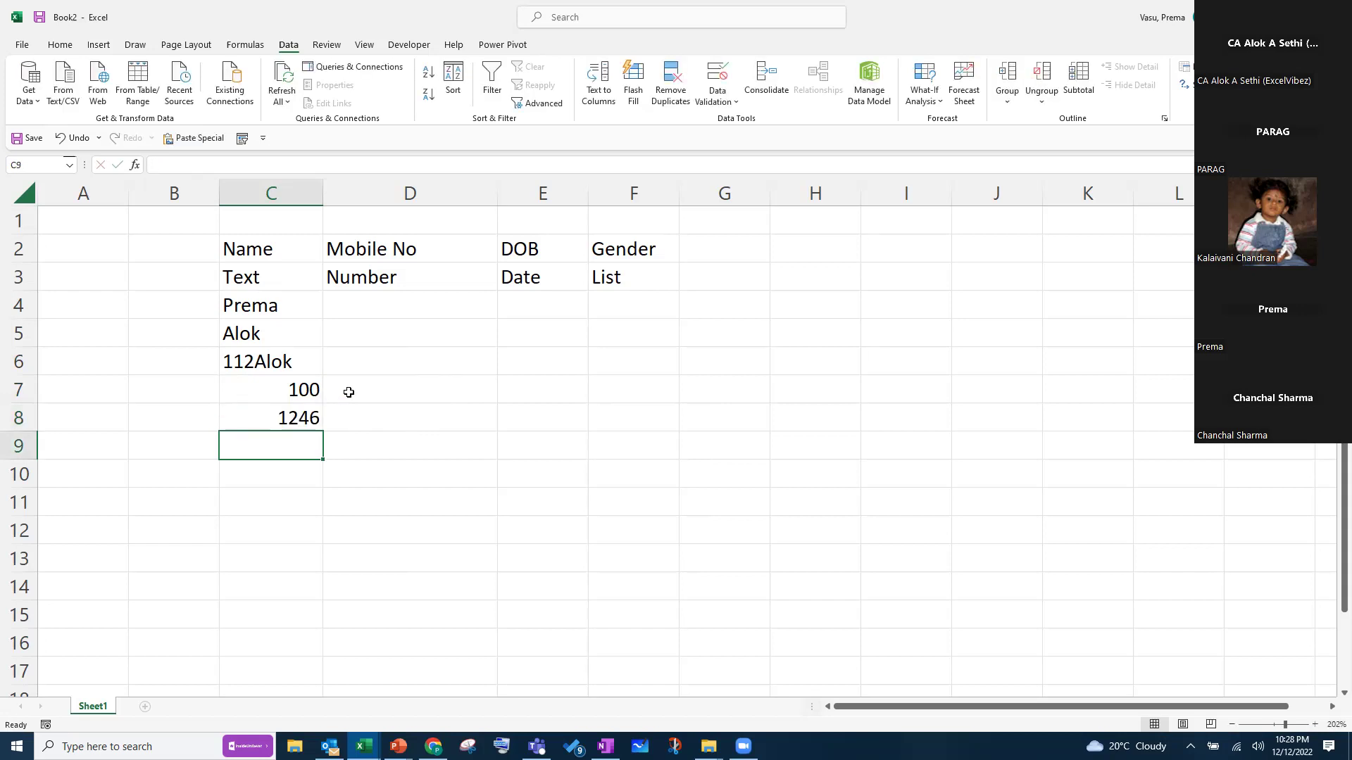
Check C8's data validation settings and close them unchanged
{"action": "left_click", "coordinate": [299, 412]}
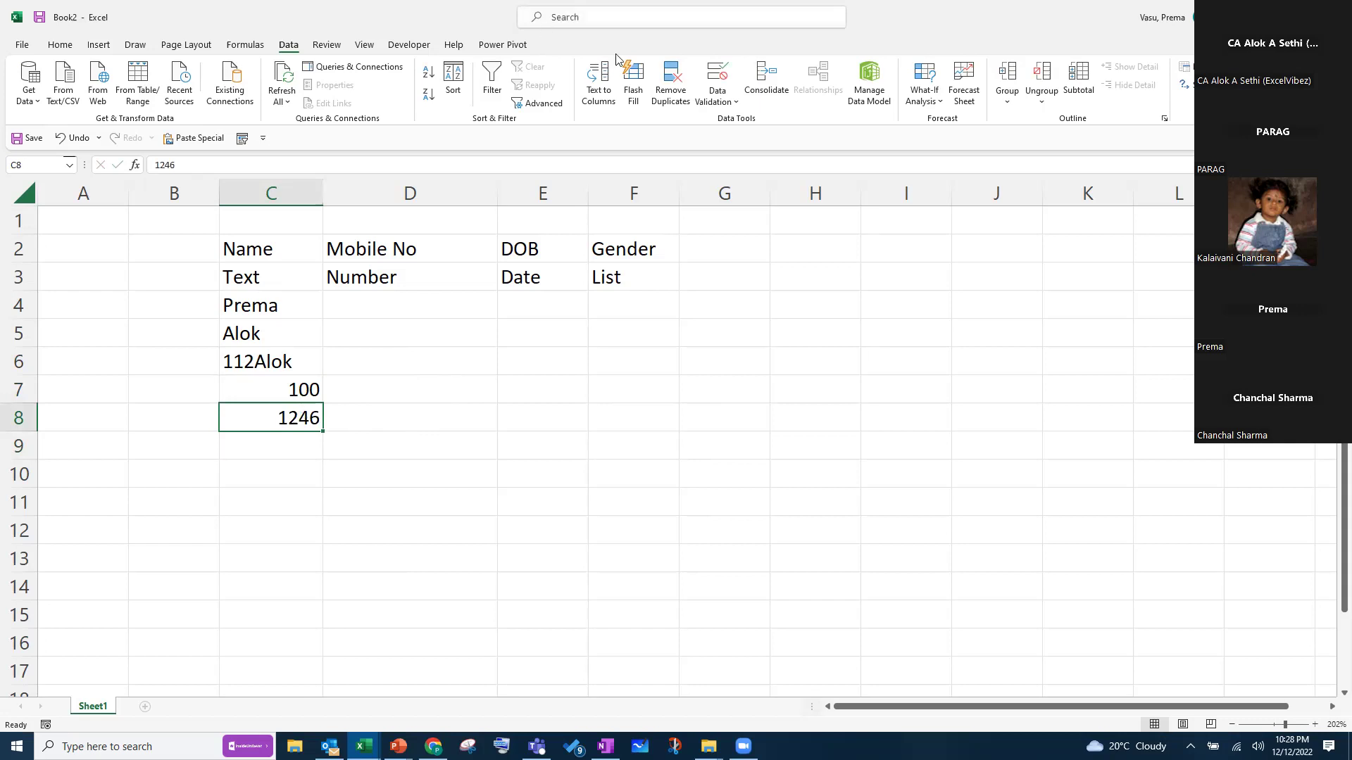
{"action": "left_click", "coordinate": [735, 103]}
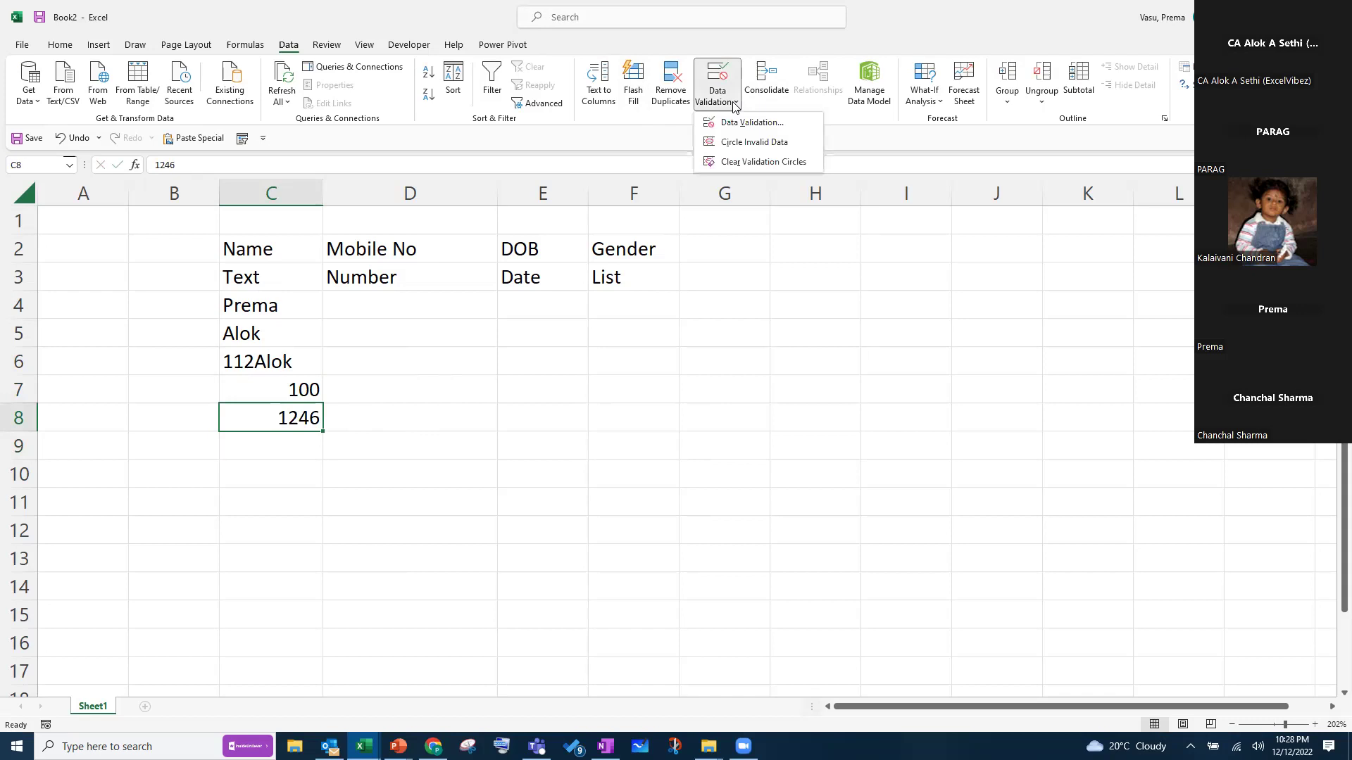
{"action": "left_click", "coordinate": [732, 124]}
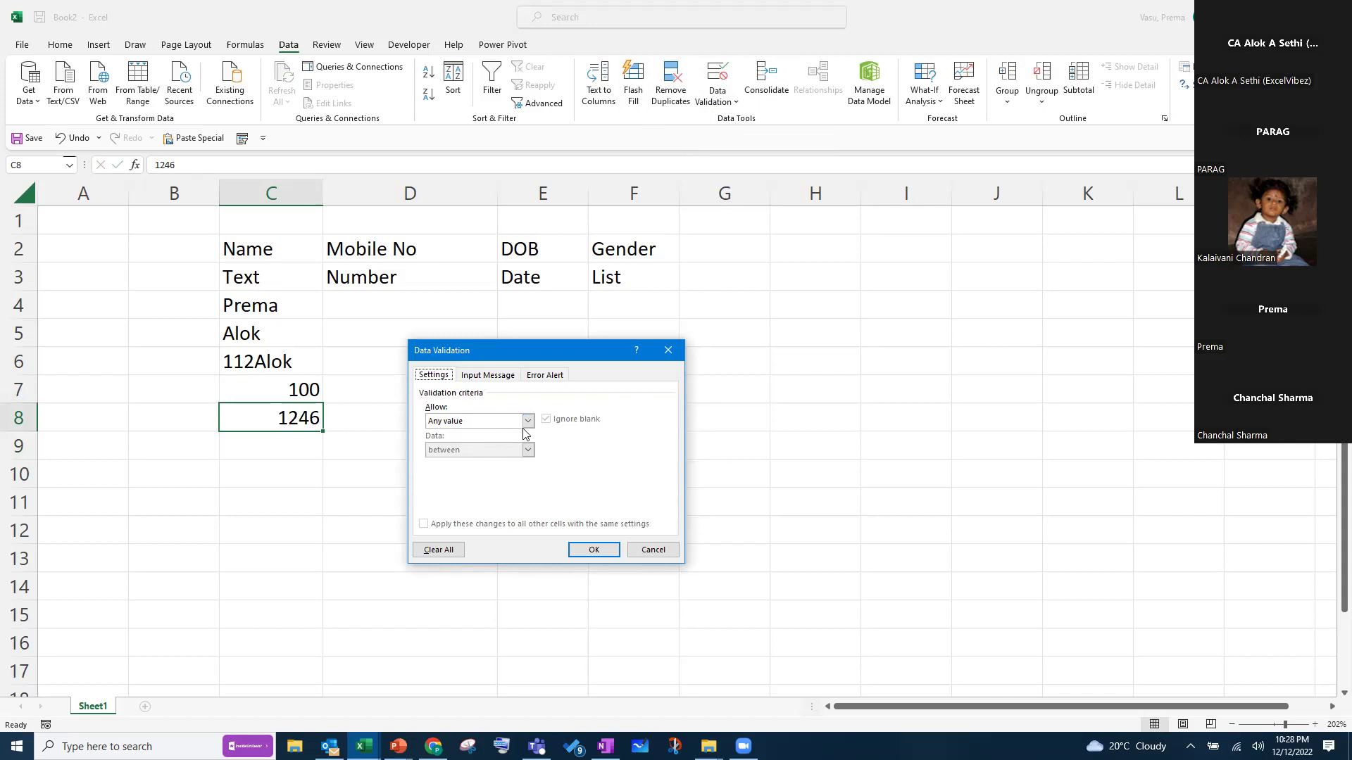
{"action": "left_click", "coordinate": [654, 550]}
Copy C5's formatting down onto C6:C10 with the Format Painter
{"action": "left_click", "coordinate": [247, 346]}
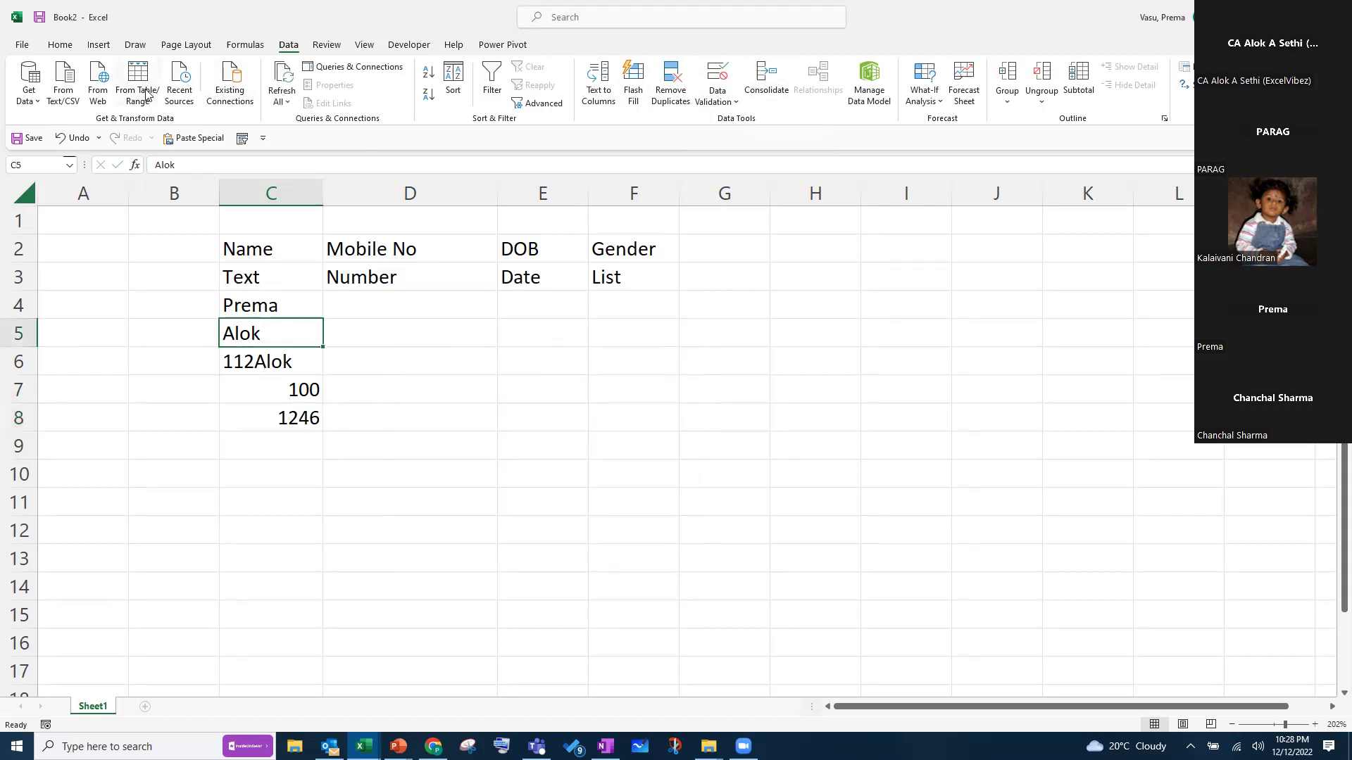
{"action": "left_click", "coordinate": [60, 45]}
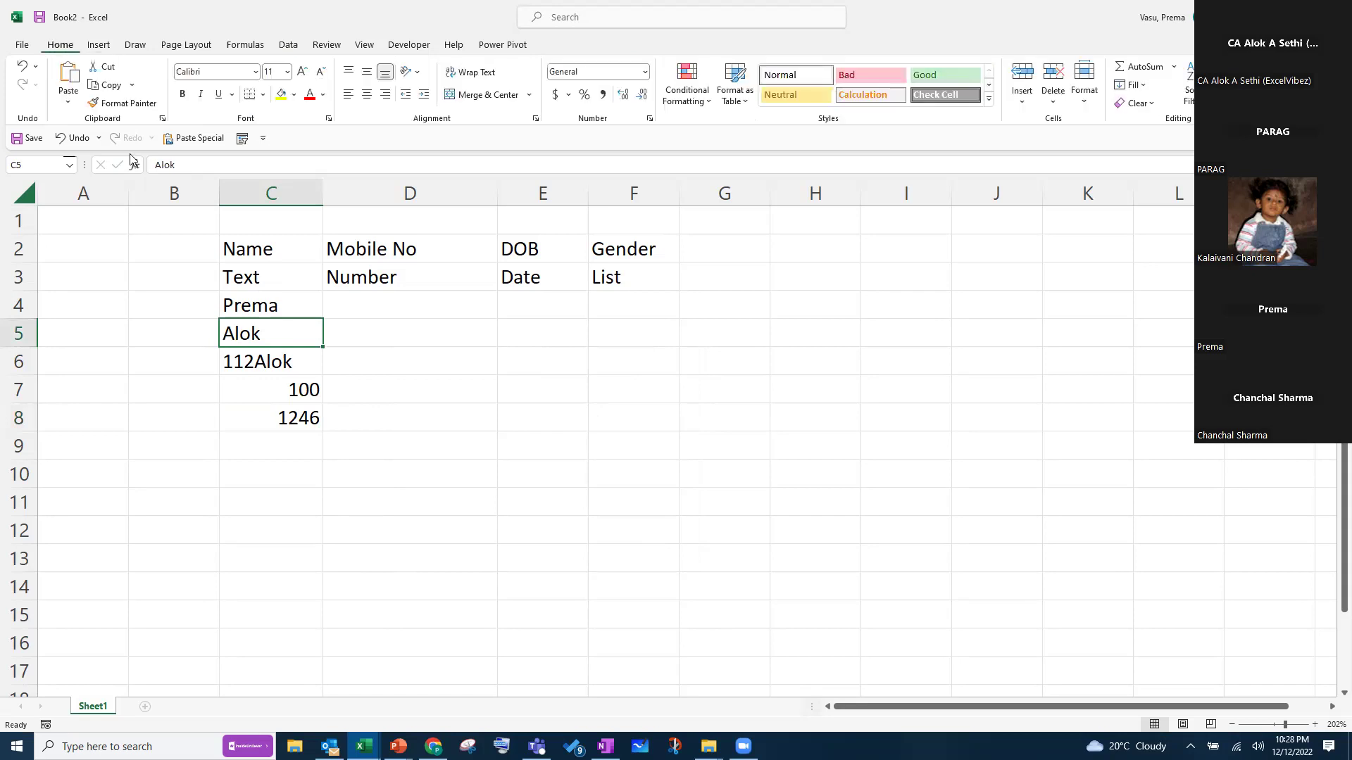
{"action": "left_click", "coordinate": [122, 103]}
{"action": "left_click_drag", "start_coordinate": [271, 391], "coordinate": [278, 444]}
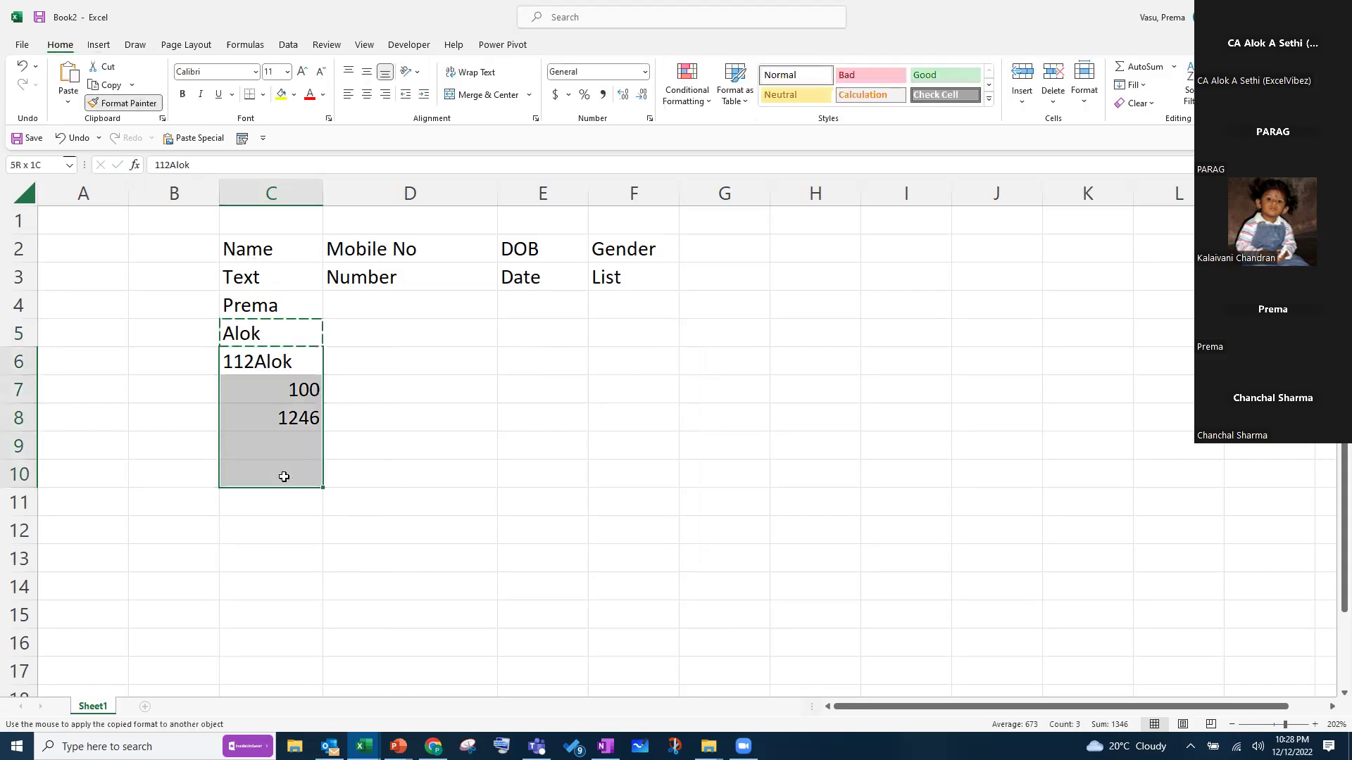
{"action": "left_click", "coordinate": [395, 394]}
{"action": "left_click", "coordinate": [262, 363]}
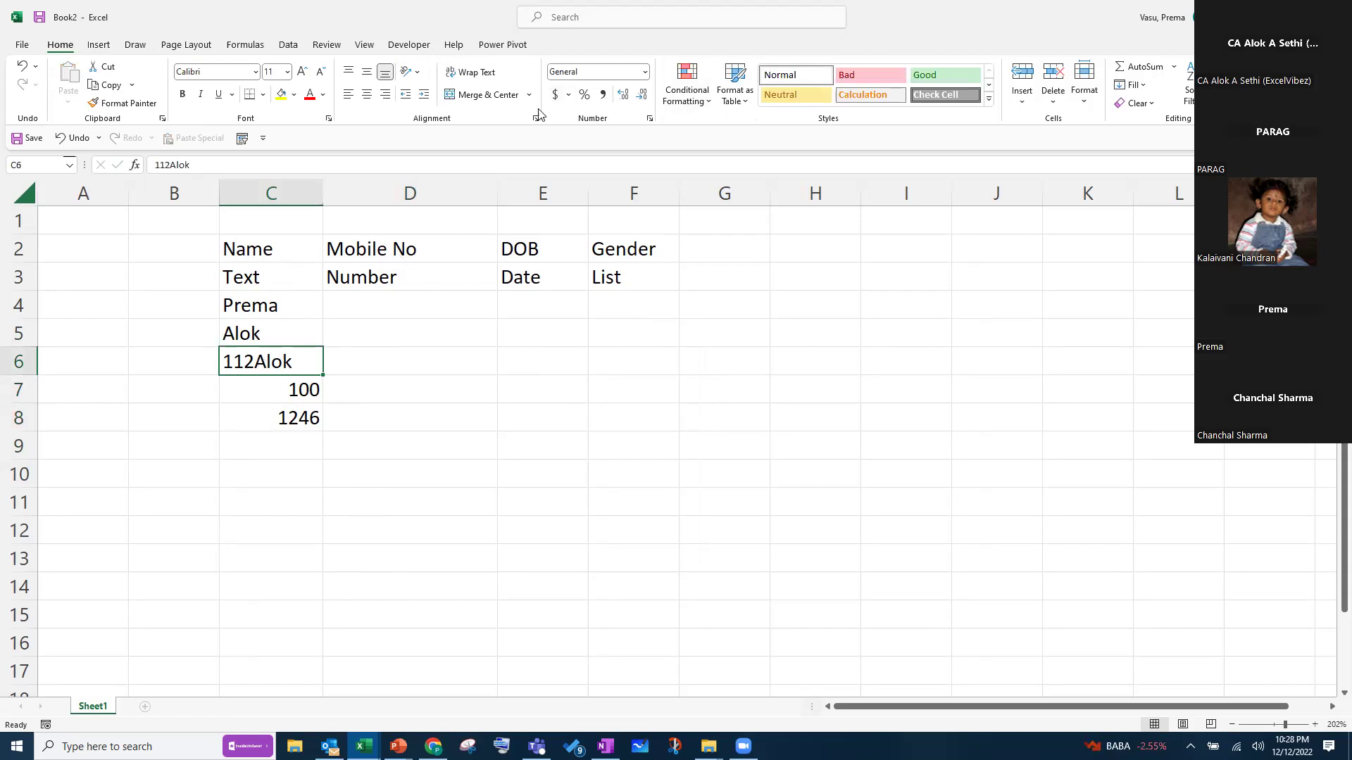
Open and cancel the Text to Columns and Data Validation dialogs without changes
{"action": "left_click", "coordinate": [289, 46]}
{"action": "left_click", "coordinate": [600, 86]}
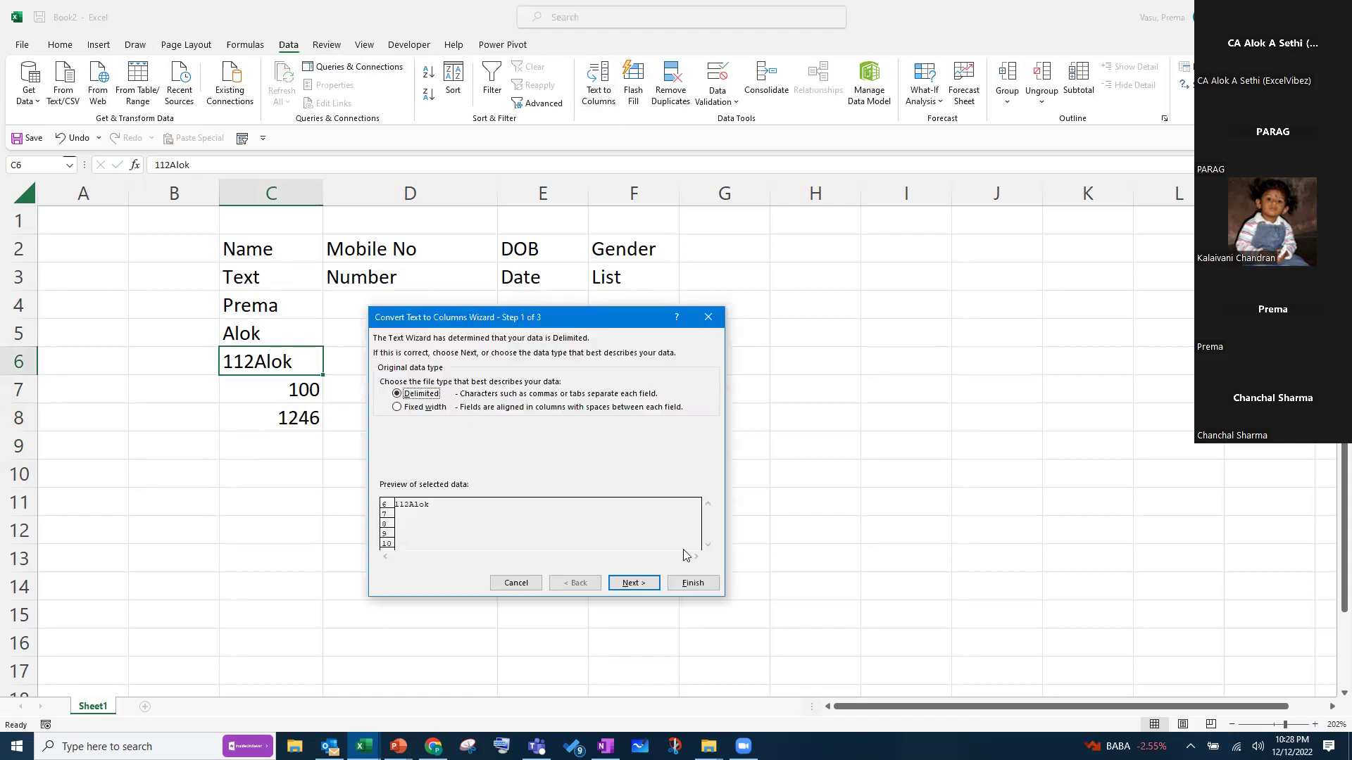
{"action": "left_click", "coordinate": [517, 583]}
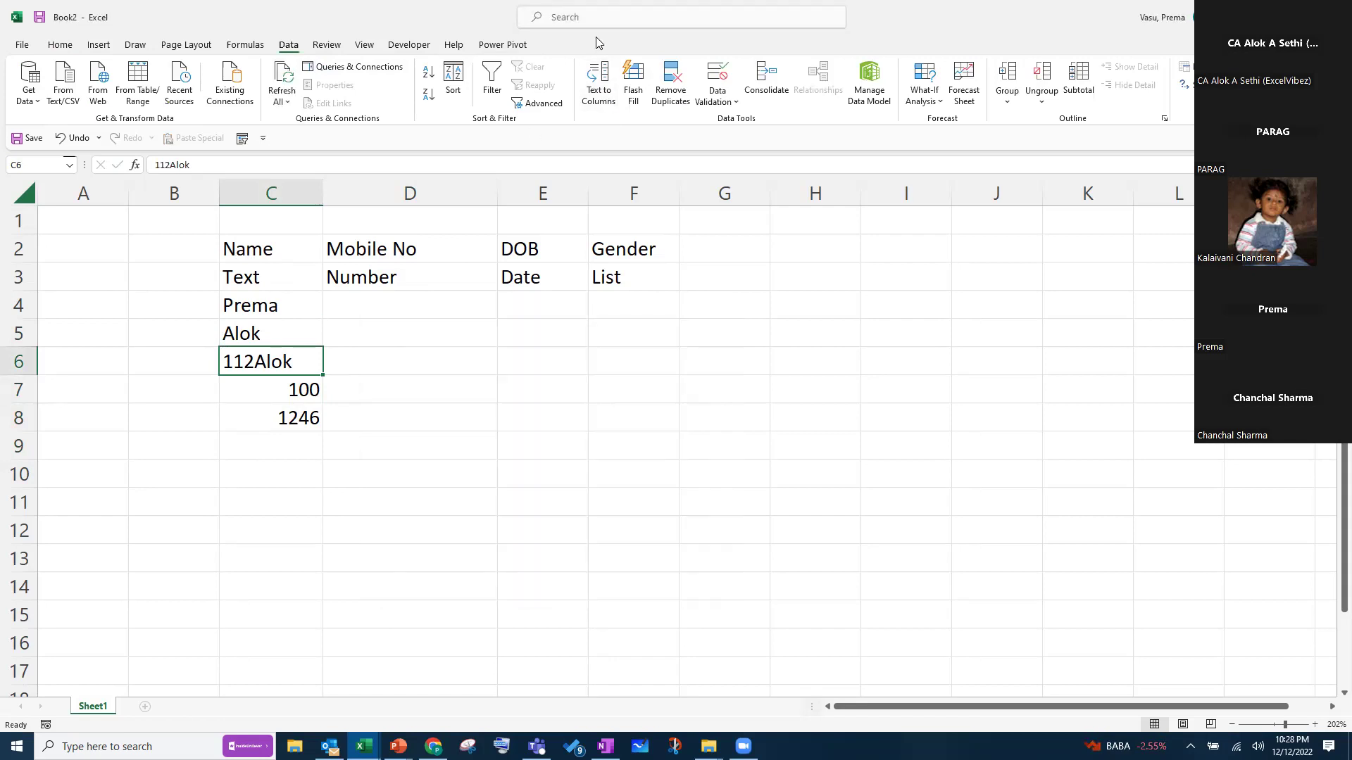
{"action": "left_click", "coordinate": [734, 103]}
{"action": "left_click", "coordinate": [735, 121]}
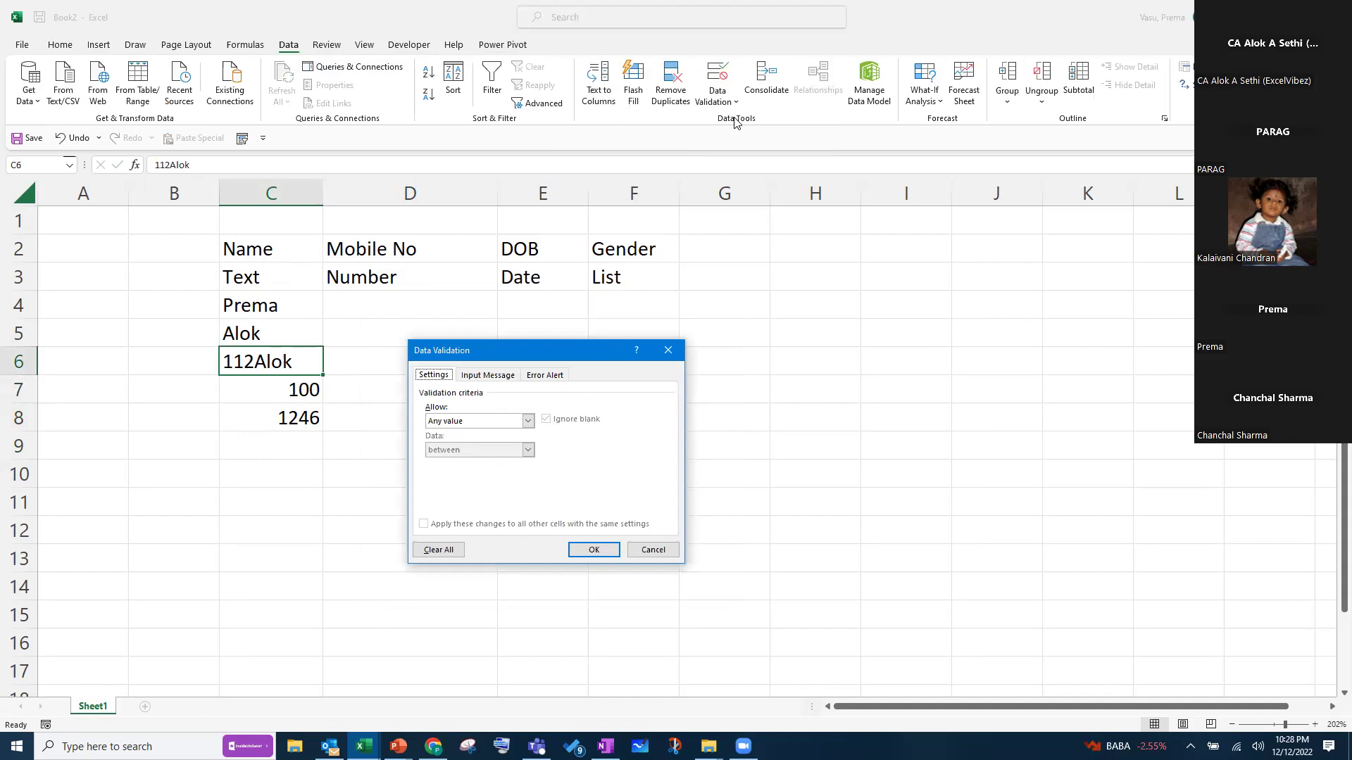
{"action": "left_click", "coordinate": [653, 550]}
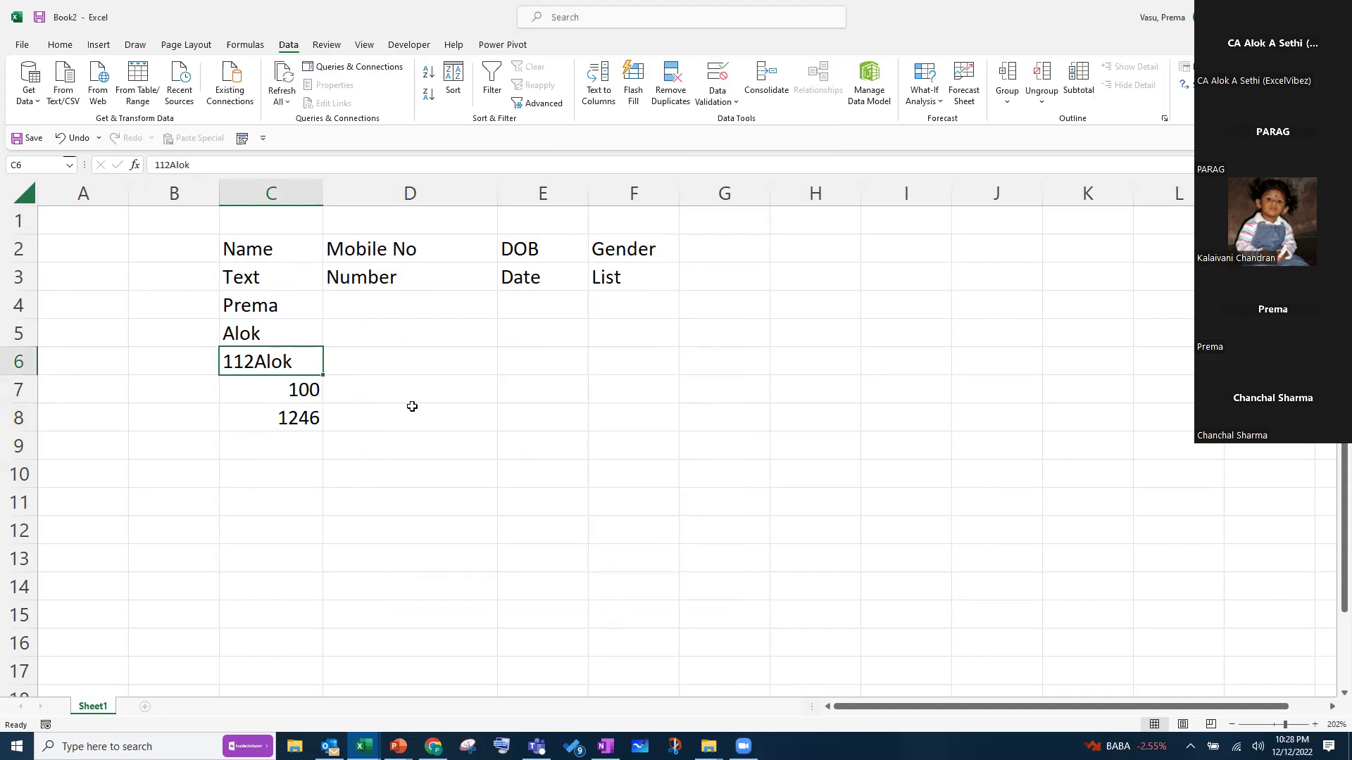
{"action": "left_click", "coordinate": [412, 407]}
Select C4:C14 and open Data Validation for the range
{"action": "left_click_drag", "start_coordinate": [277, 302], "coordinate": [285, 524]}
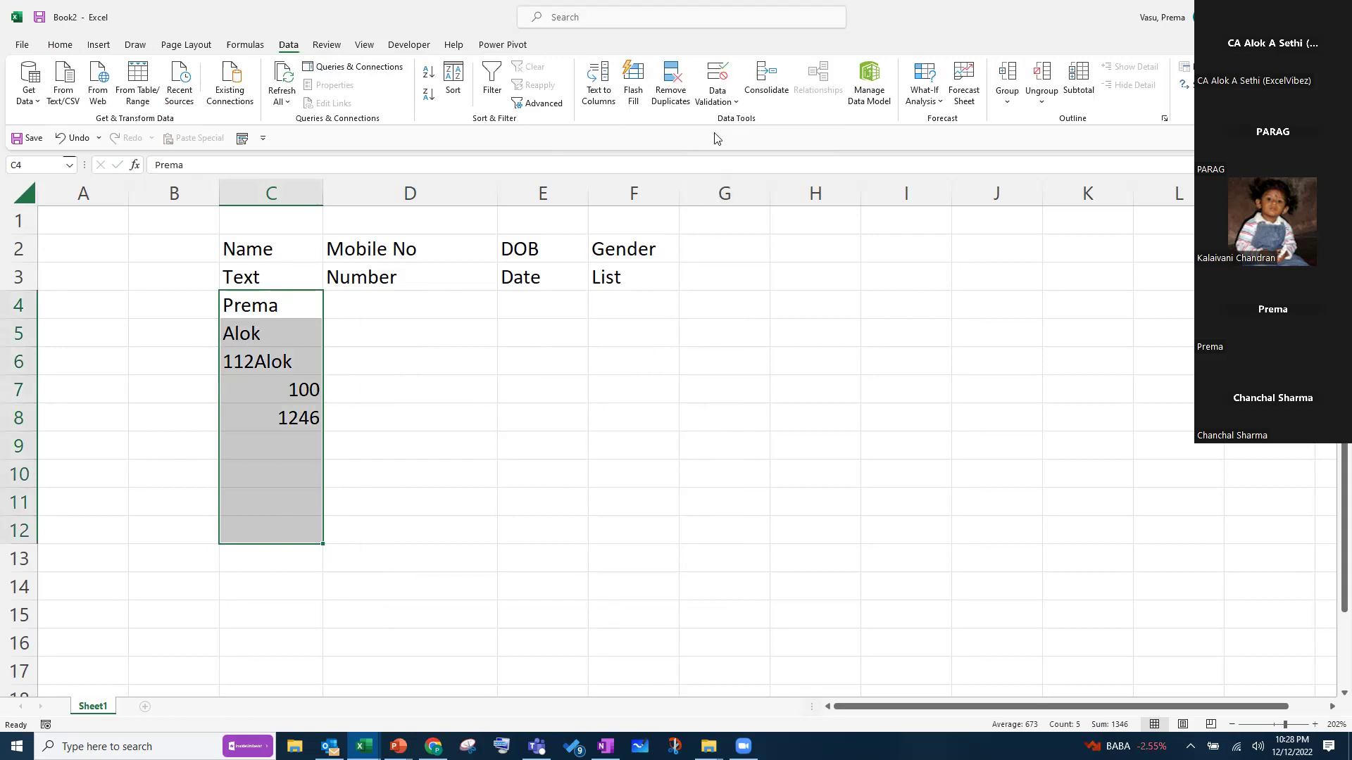
{"action": "key", "text": "shift+Down"}
{"action": "key", "text": "shift+Down"}
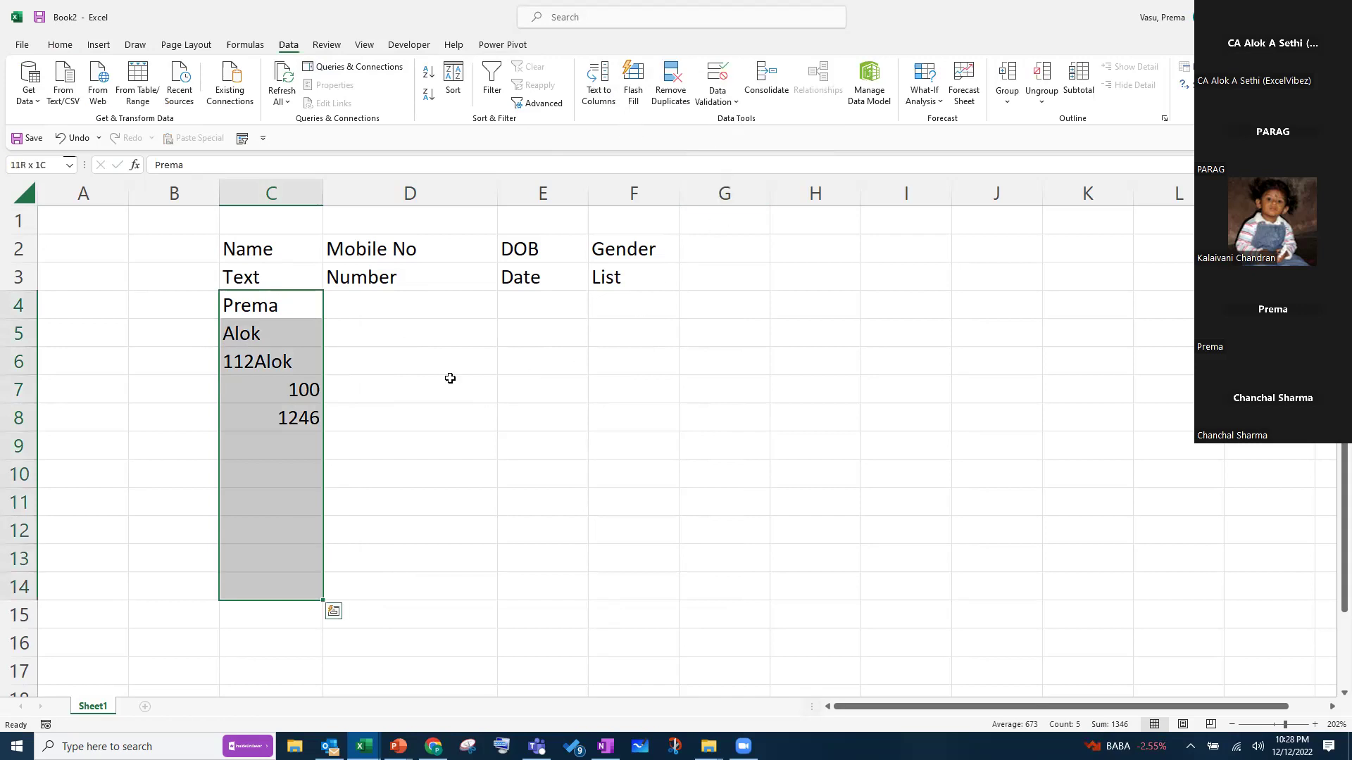
{"action": "left_click", "coordinate": [729, 104]}
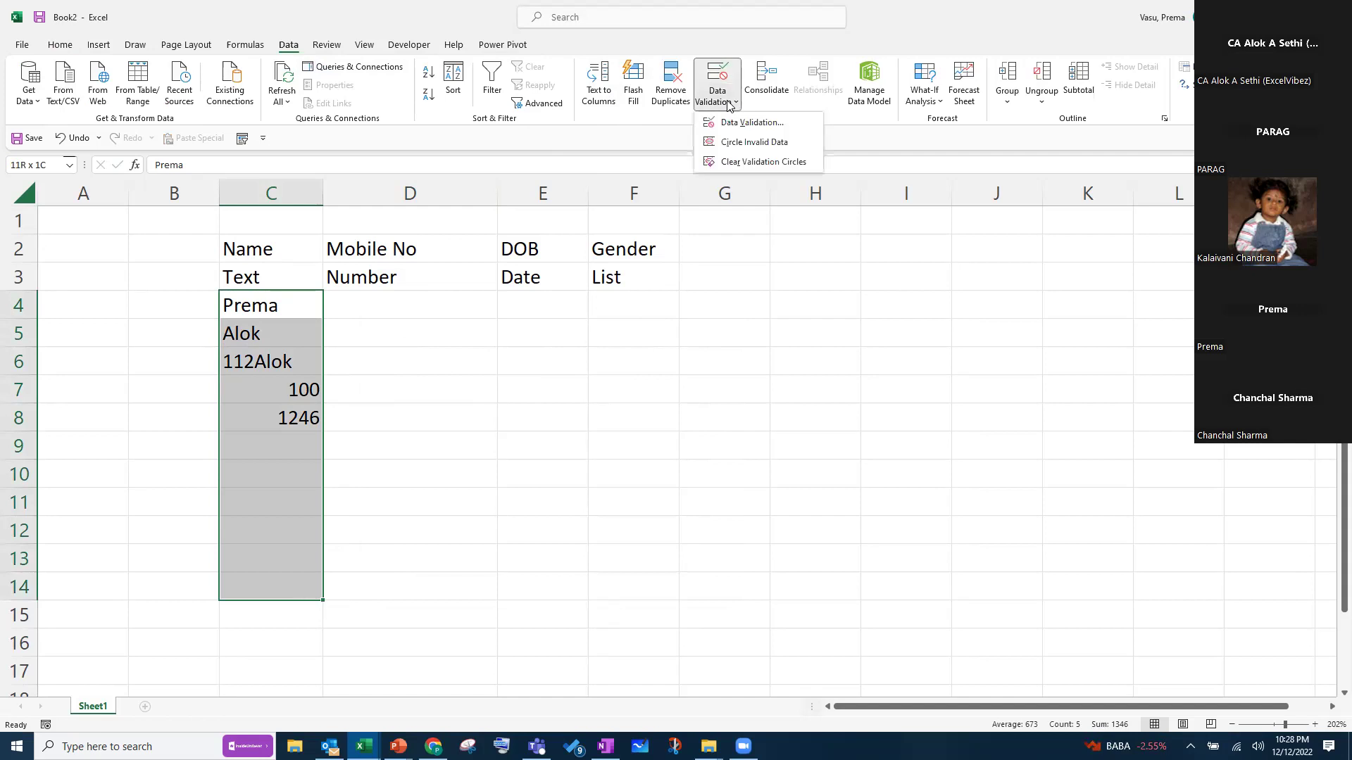
{"action": "left_click", "coordinate": [752, 122]}
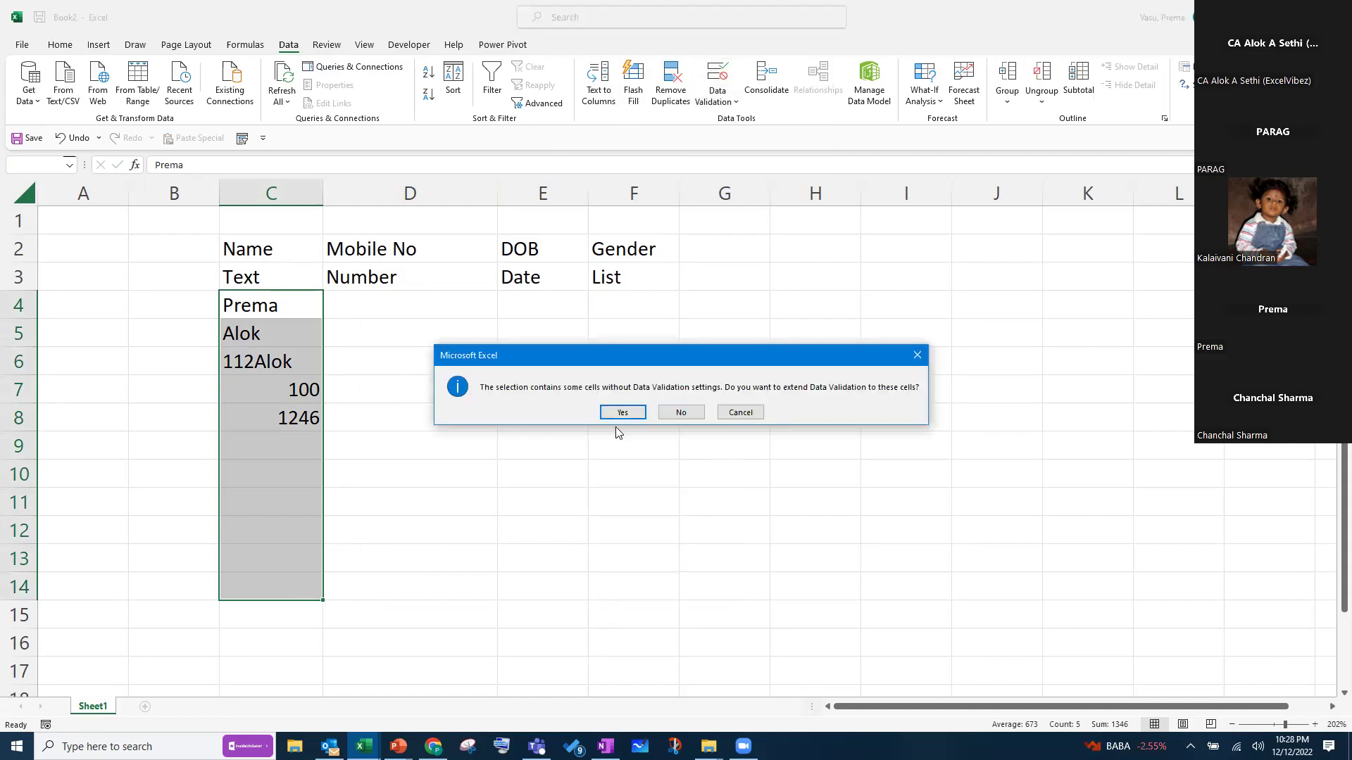
Extend the ISTEXT validation rule to all of C4:C14
{"action": "left_click", "coordinate": [620, 414]}
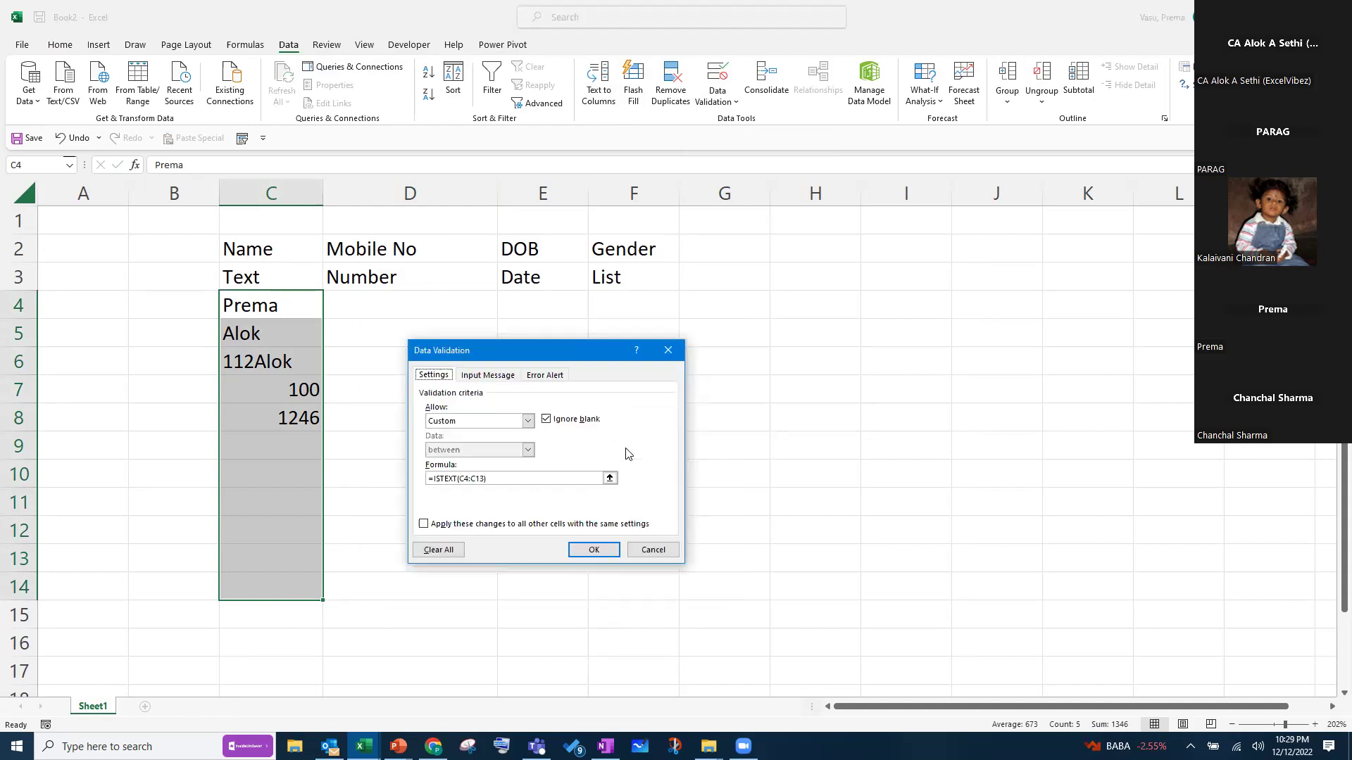
{"action": "left_click", "coordinate": [594, 549]}
{"action": "left_click", "coordinate": [488, 476]}
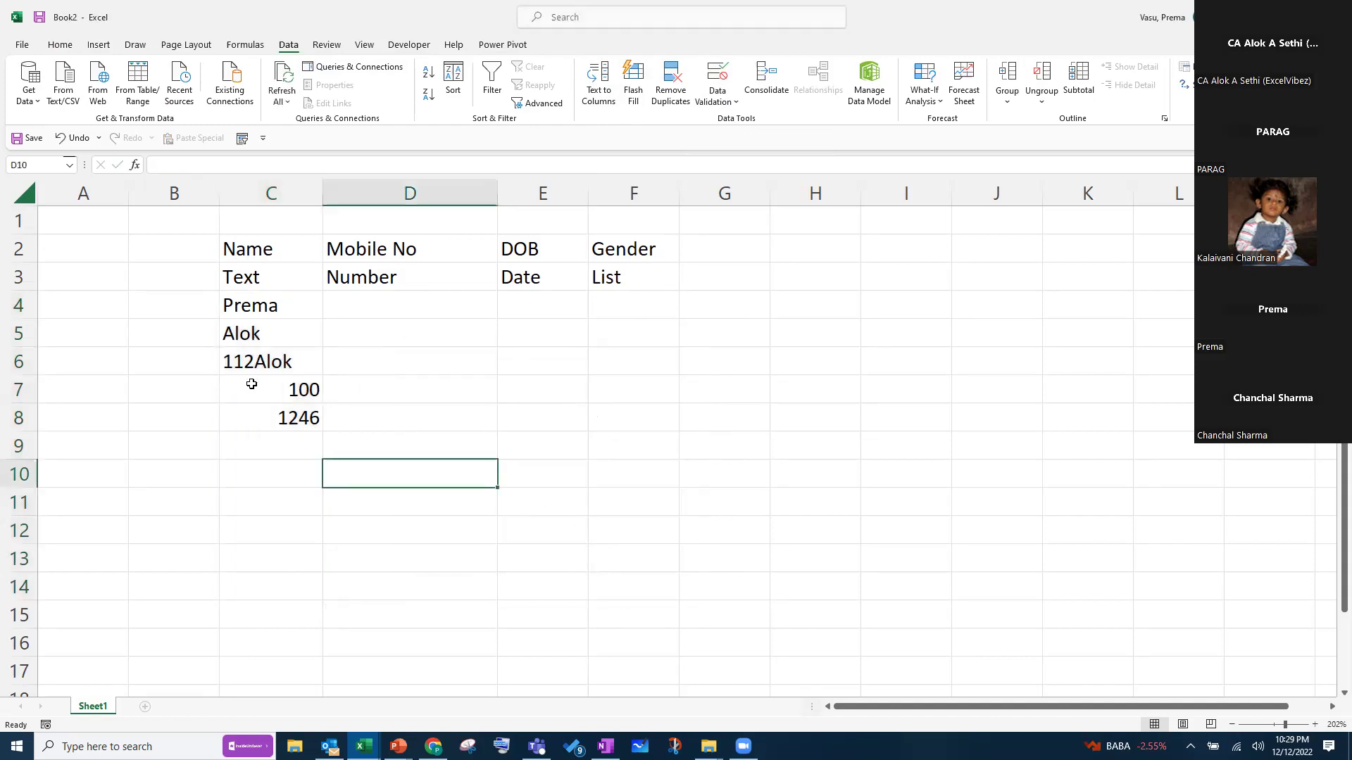
Clear 100 and 1246 from column C, then confirm entering 100 in C7 is rejected
{"action": "left_click", "coordinate": [240, 382]}
{"action": "key", "text": "shift+Down"}
{"action": "key", "text": "shift+Down"}
{"action": "key", "text": "Delete"}
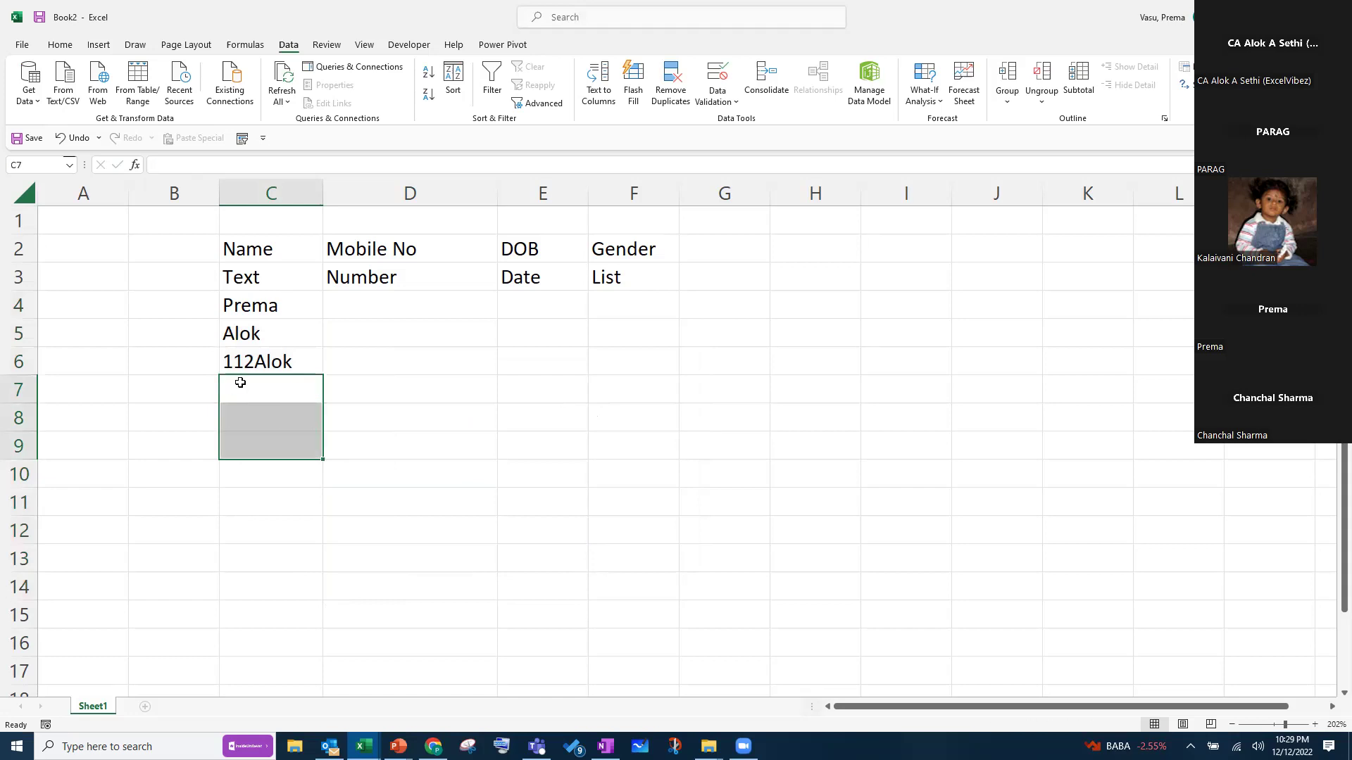
{"action": "left_click", "coordinate": [239, 382]}
{"action": "type", "text": "100"}
{"action": "key", "text": "Return"}
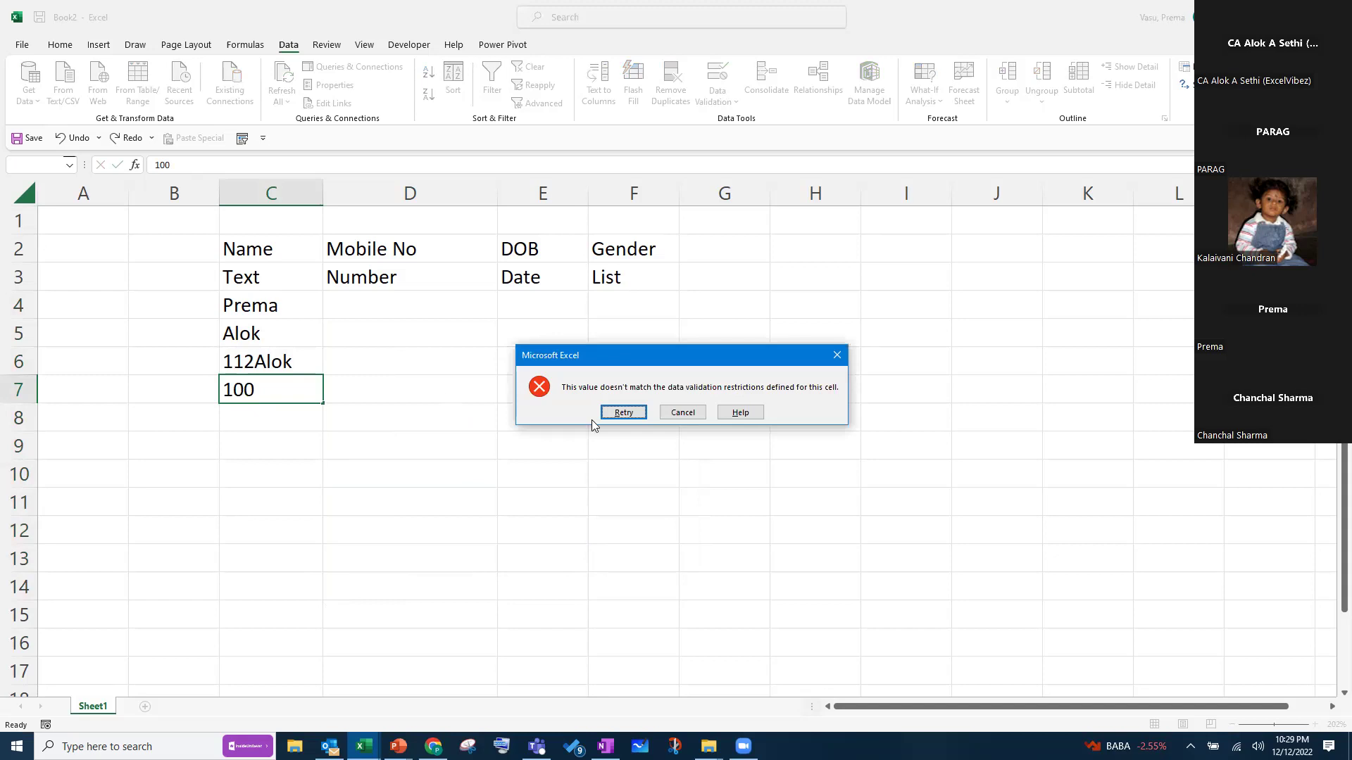
{"action": "left_click", "coordinate": [677, 410]}
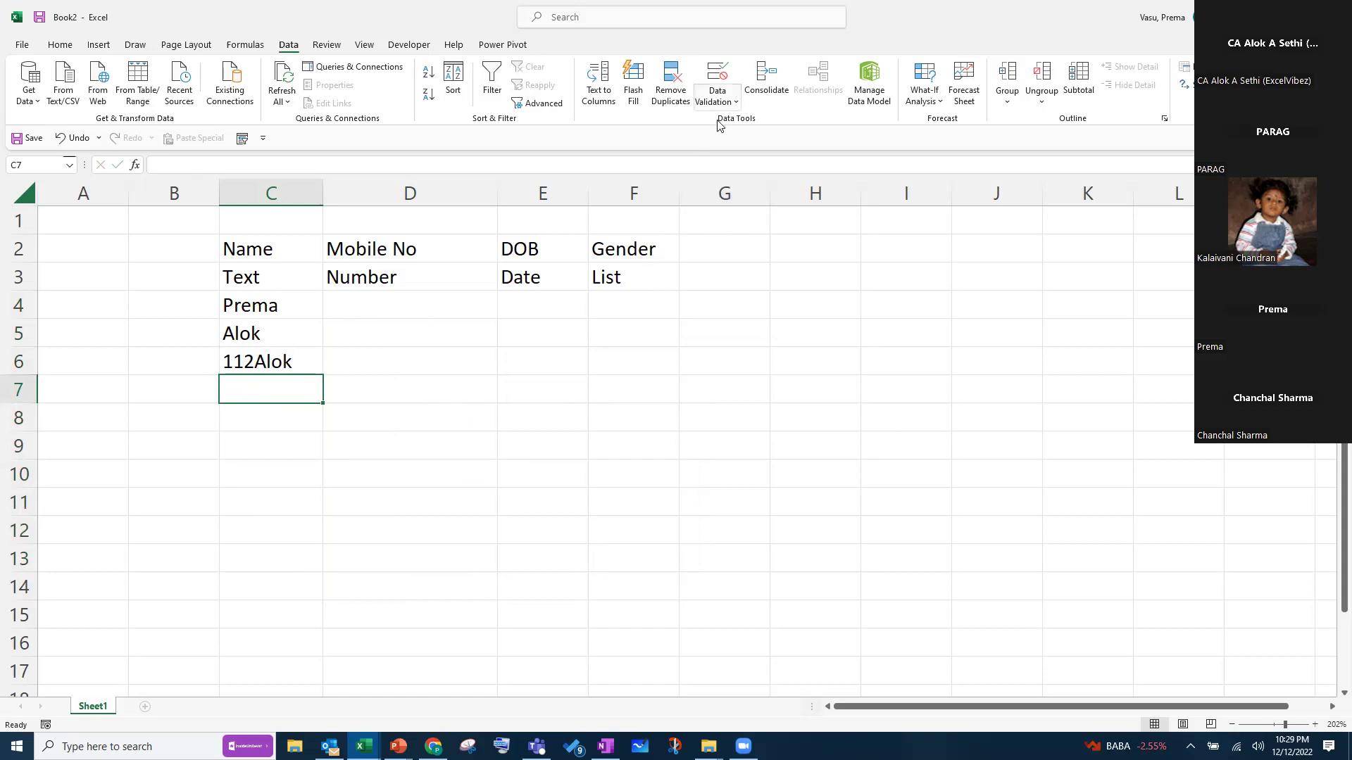
Give C7 an input message titled 'Enter full name' reading 'Only text is allowed'
{"action": "left_click", "coordinate": [734, 103]}
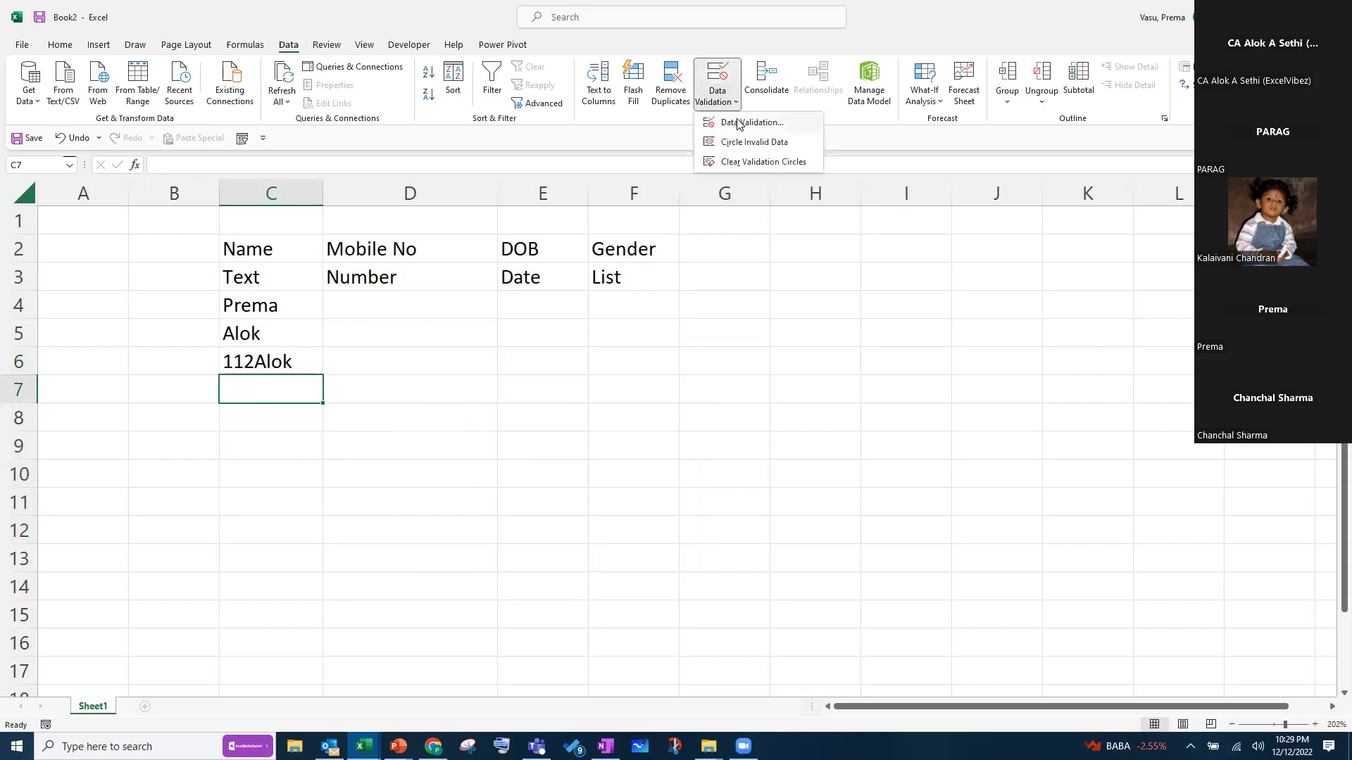
{"action": "left_click", "coordinate": [740, 123]}
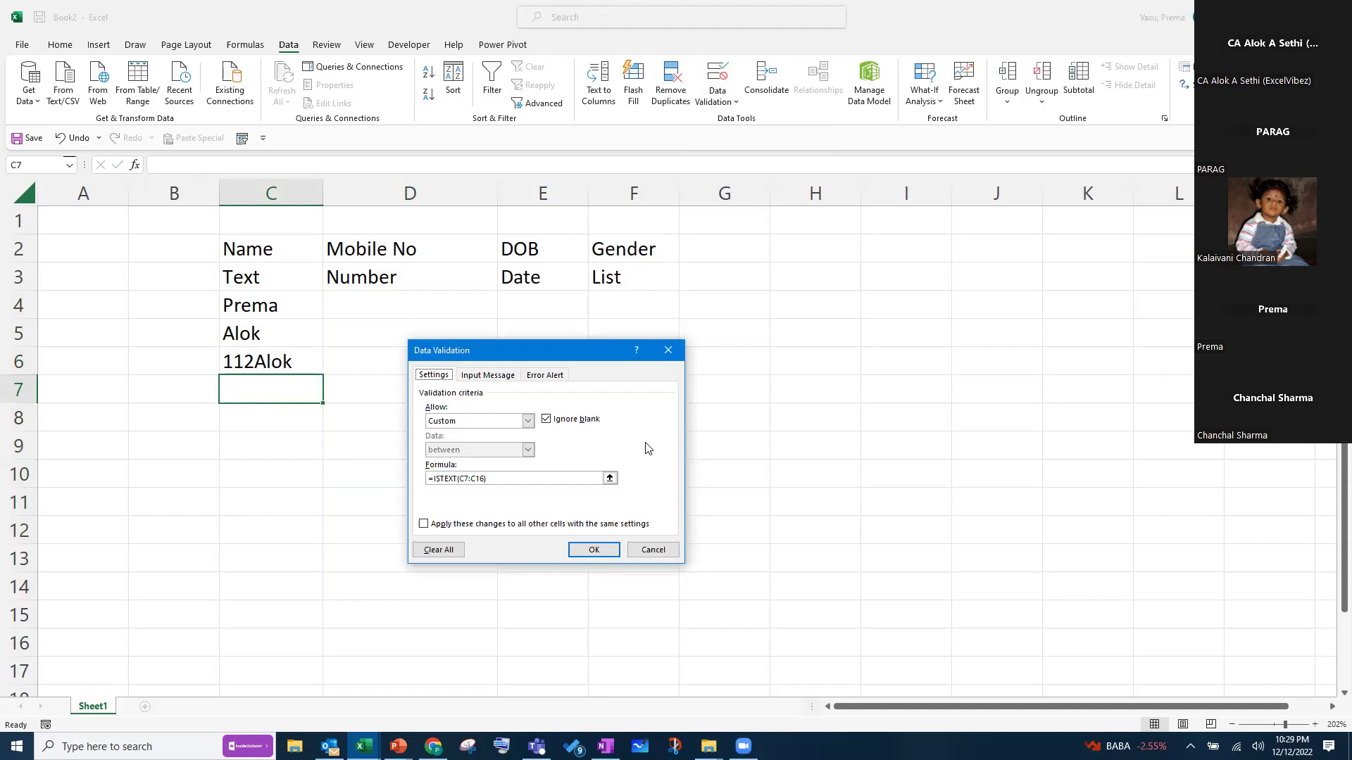
{"action": "left_click", "coordinate": [505, 379]}
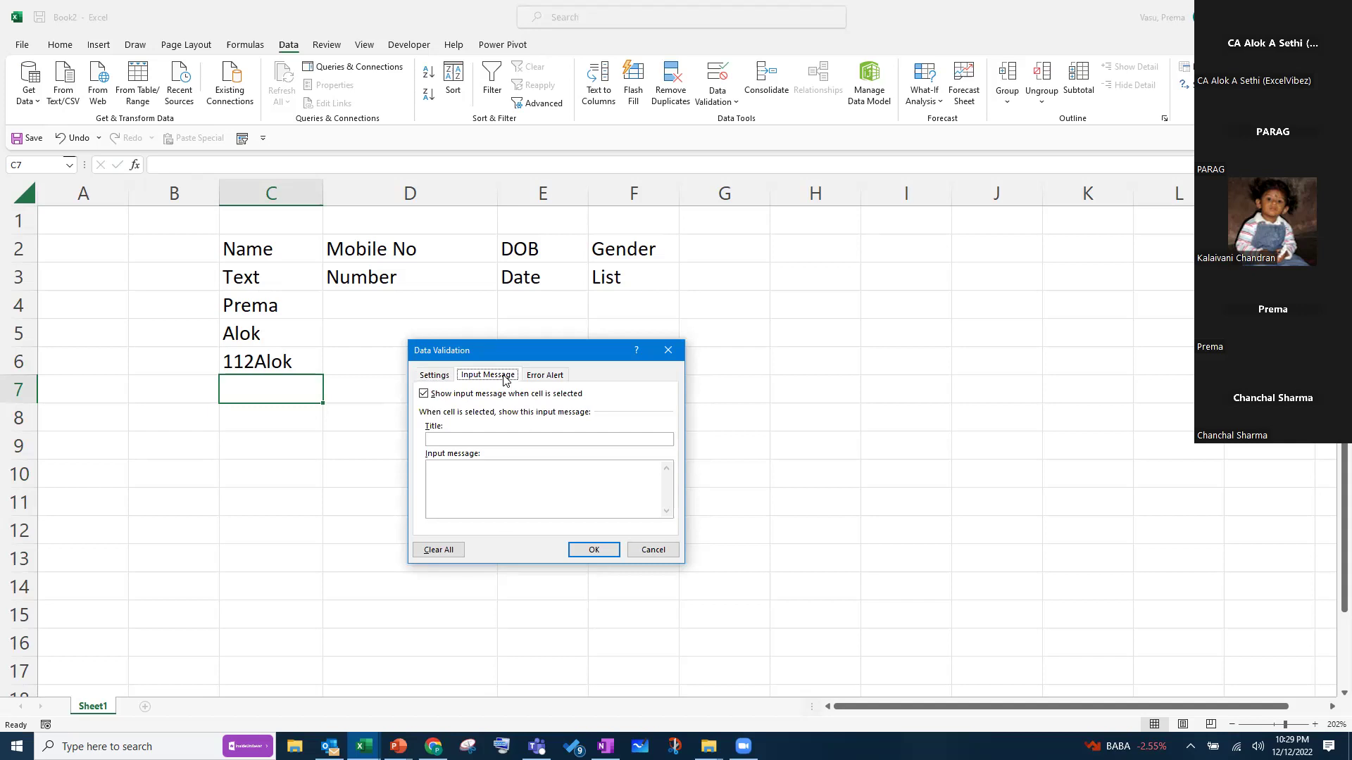
{"action": "left_click", "coordinate": [468, 441]}
{"action": "type", "text": "Enter full n"}
{"action": "type", "text": "ame"}
{"action": "type", "text": "Only"}
{"action": "type", "text": " text is"}
{"action": "type", "text": " allowed"}
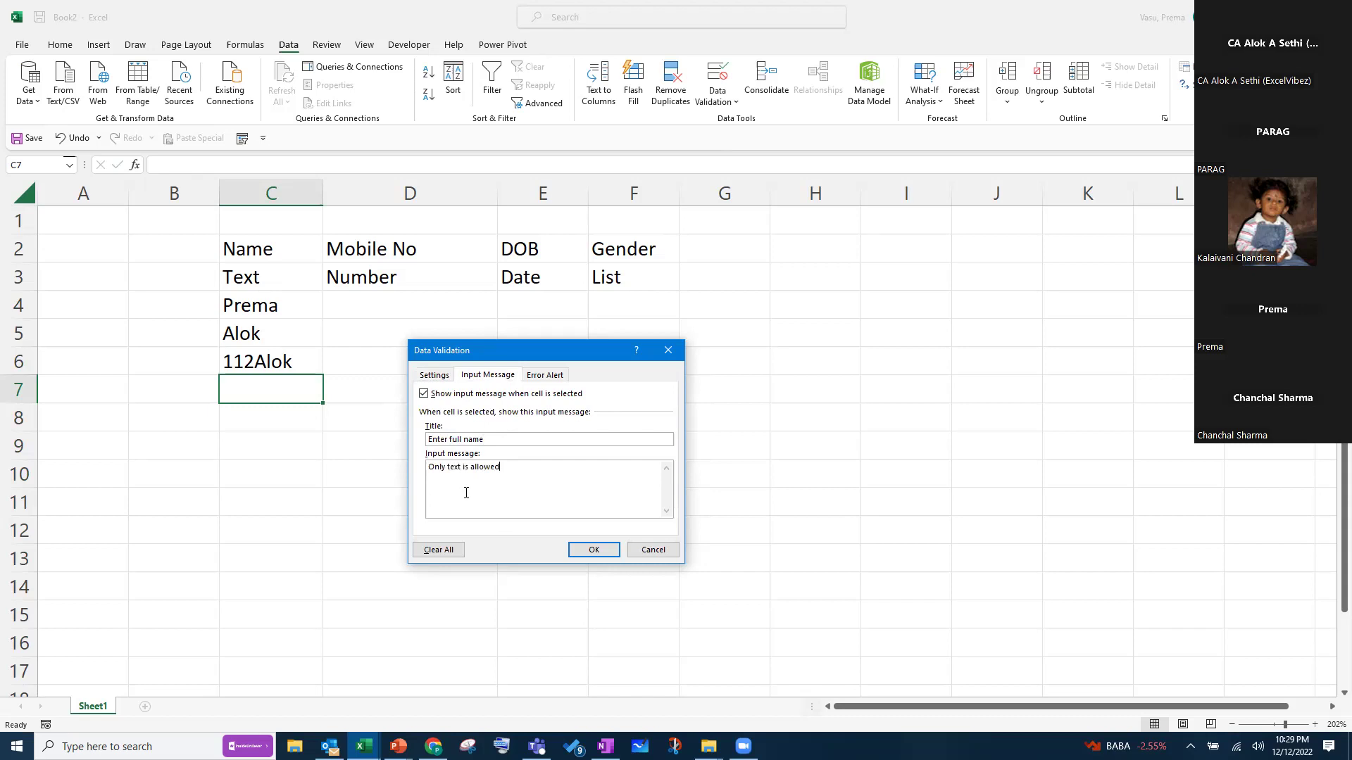
{"action": "left_click", "coordinate": [577, 549]}
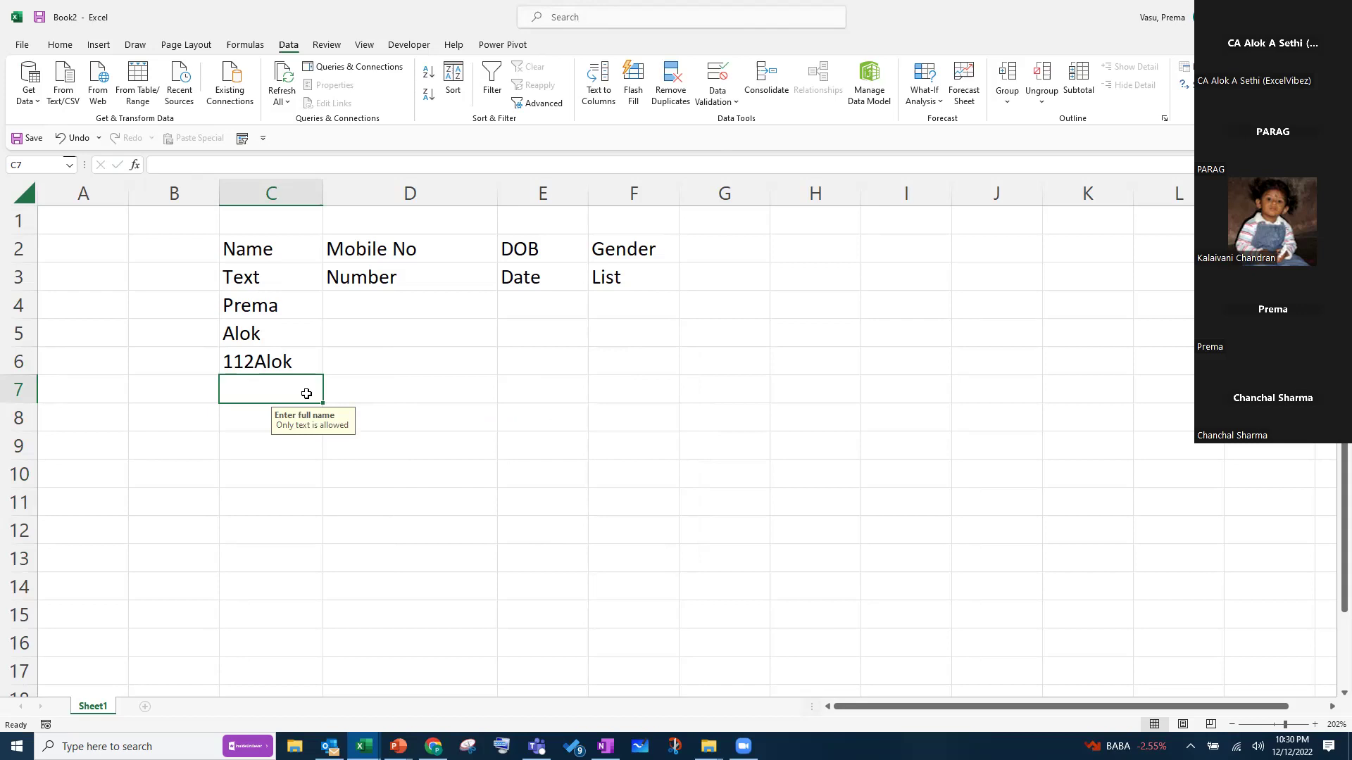
Copy C7's input-message validation into the Name cells C8:C14
{"action": "left_click", "coordinate": [261, 419]}
{"action": "left_click", "coordinate": [268, 391]}
{"action": "left_click", "coordinate": [268, 415]}
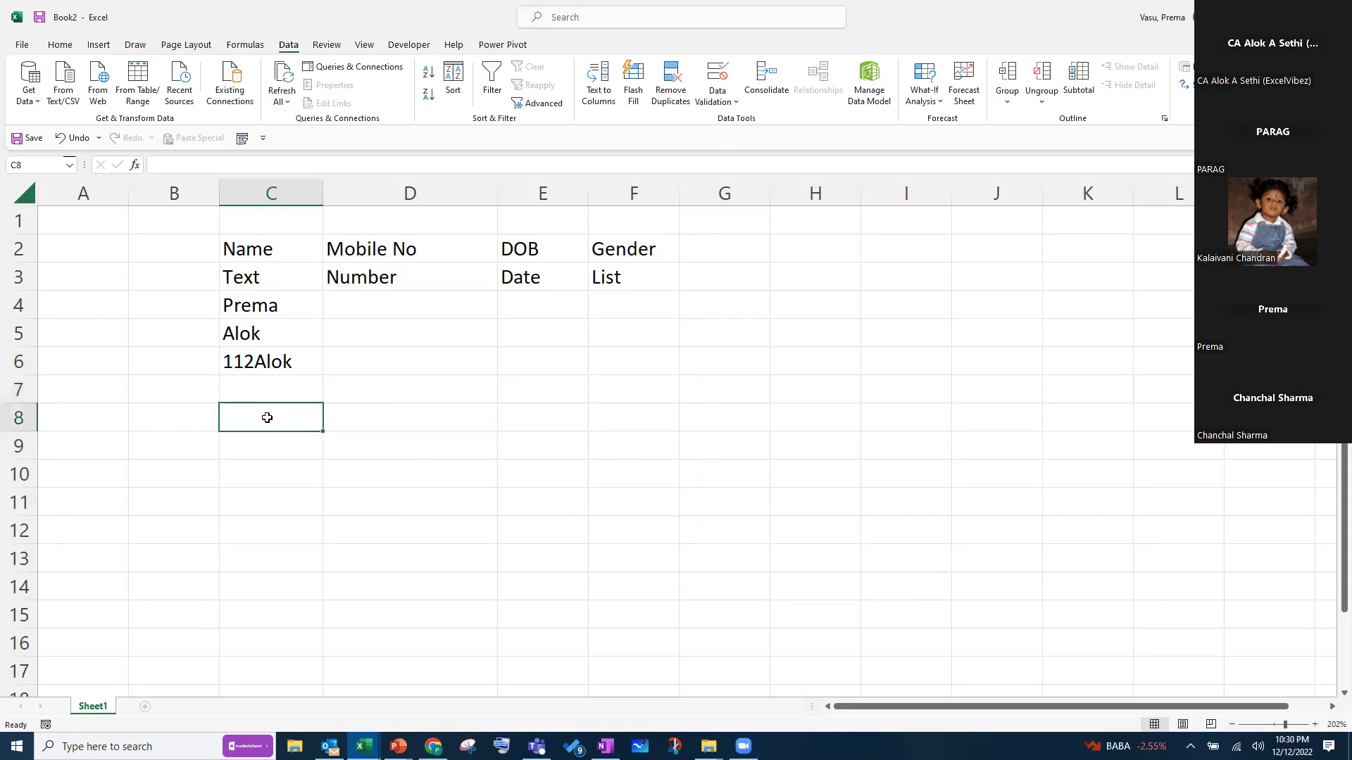
{"action": "left_click", "coordinate": [290, 393]}
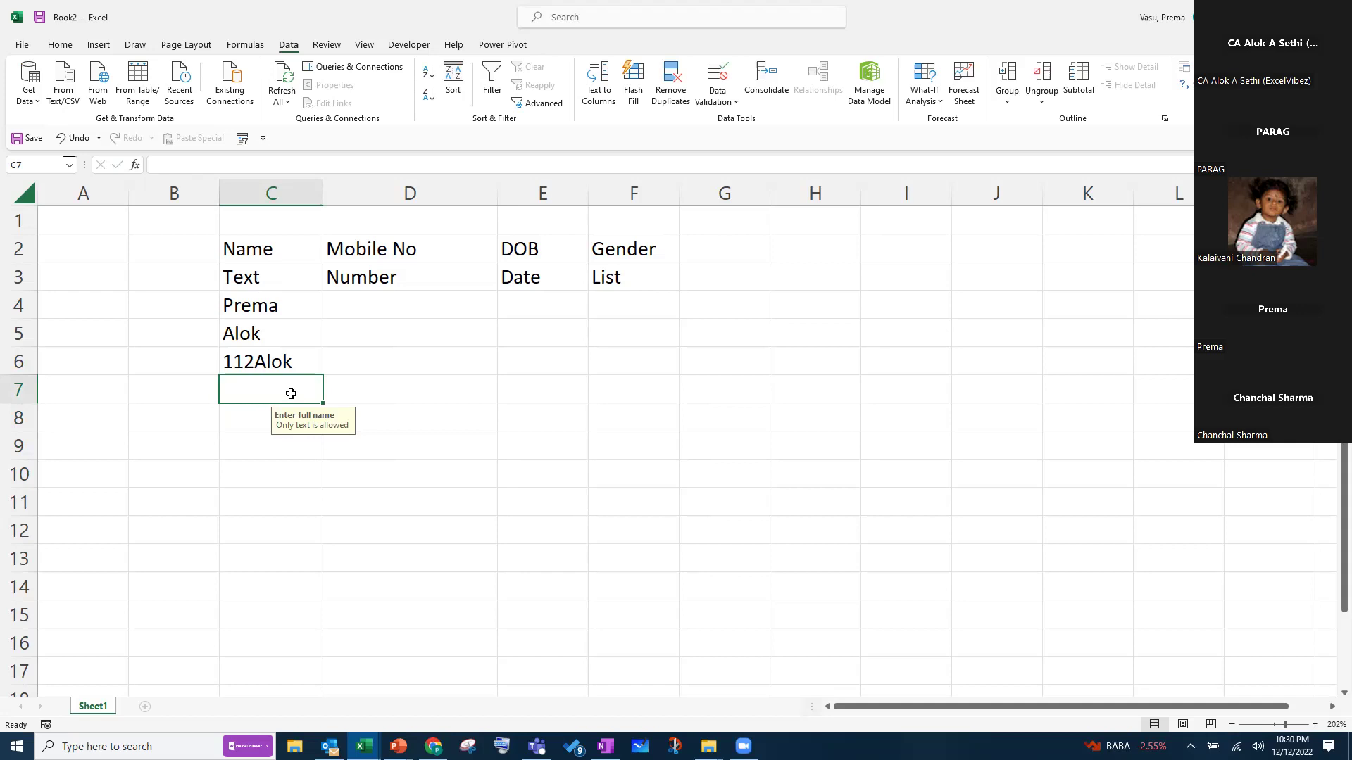
{"action": "key", "text": "ctrl+c"}
{"action": "left_click_drag", "start_coordinate": [243, 416], "coordinate": [277, 579]}
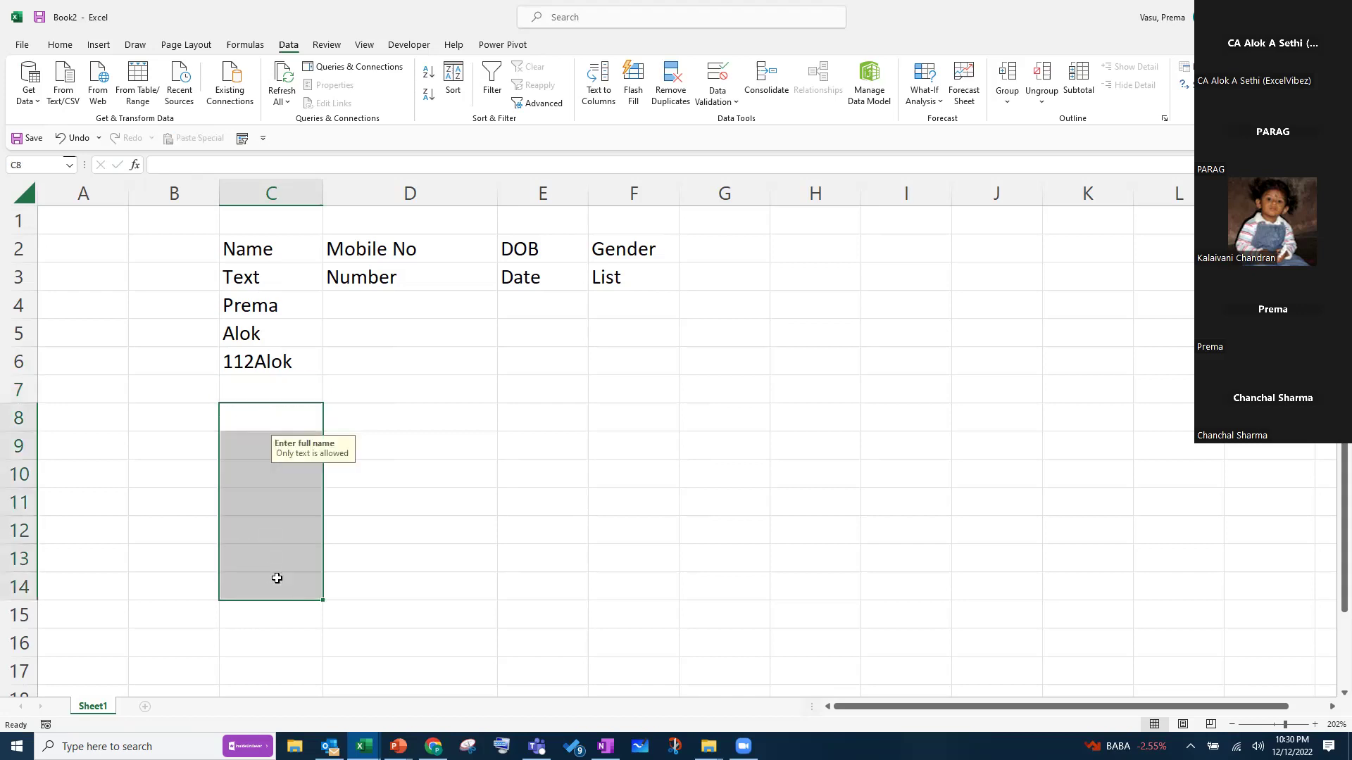
{"action": "key", "text": "Escape"}
{"action": "left_click", "coordinate": [405, 519]}
Verify the 'Enter full name' message appears on each cell from C8 to C14
{"action": "left_click", "coordinate": [260, 415]}
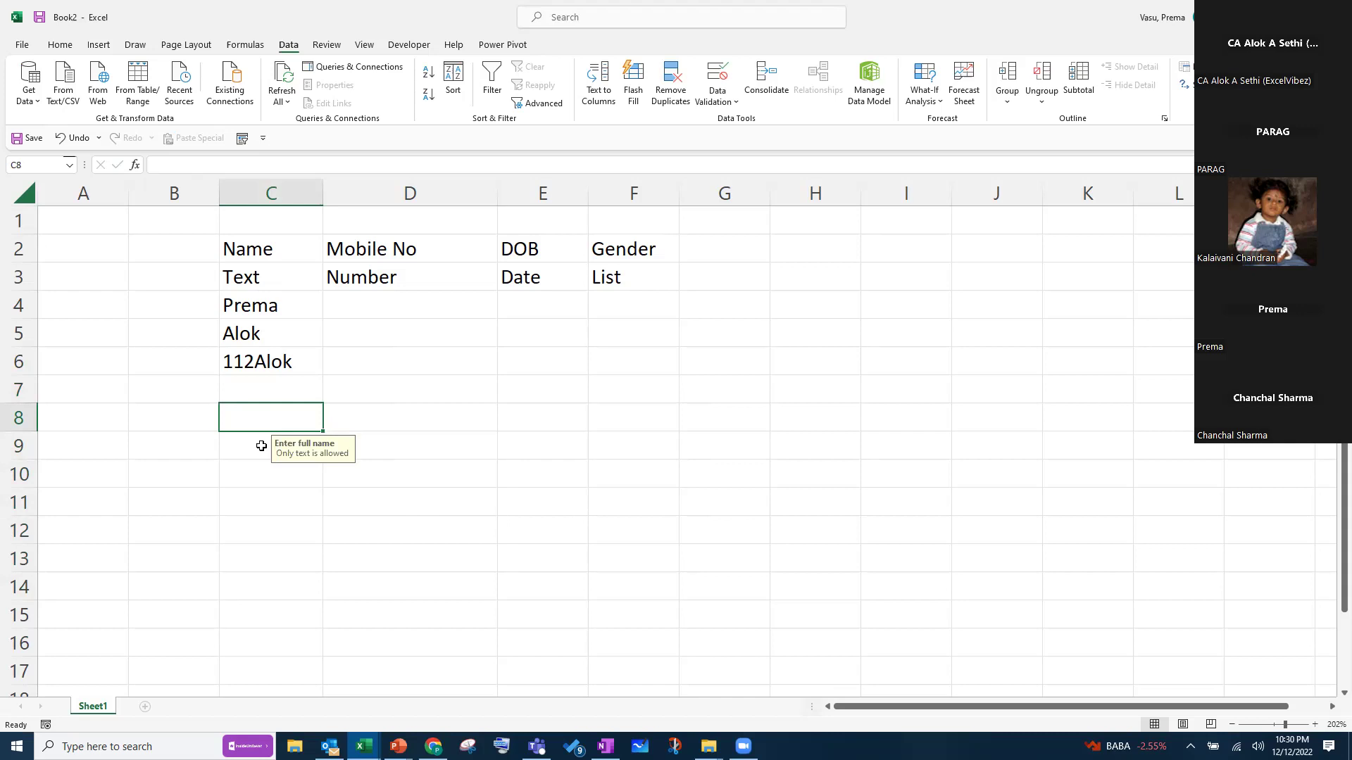
{"action": "left_click", "coordinate": [260, 443]}
{"action": "left_click", "coordinate": [260, 471]}
{"action": "left_click", "coordinate": [262, 524]}
{"action": "left_click", "coordinate": [262, 501]}
{"action": "left_click", "coordinate": [264, 474]}
{"action": "left_click", "coordinate": [268, 446]}
Enter 123 in C8 and cancel the rejected entry, leaving C8 empty
{"action": "left_click", "coordinate": [268, 417]}
{"action": "type", "text": "123"}
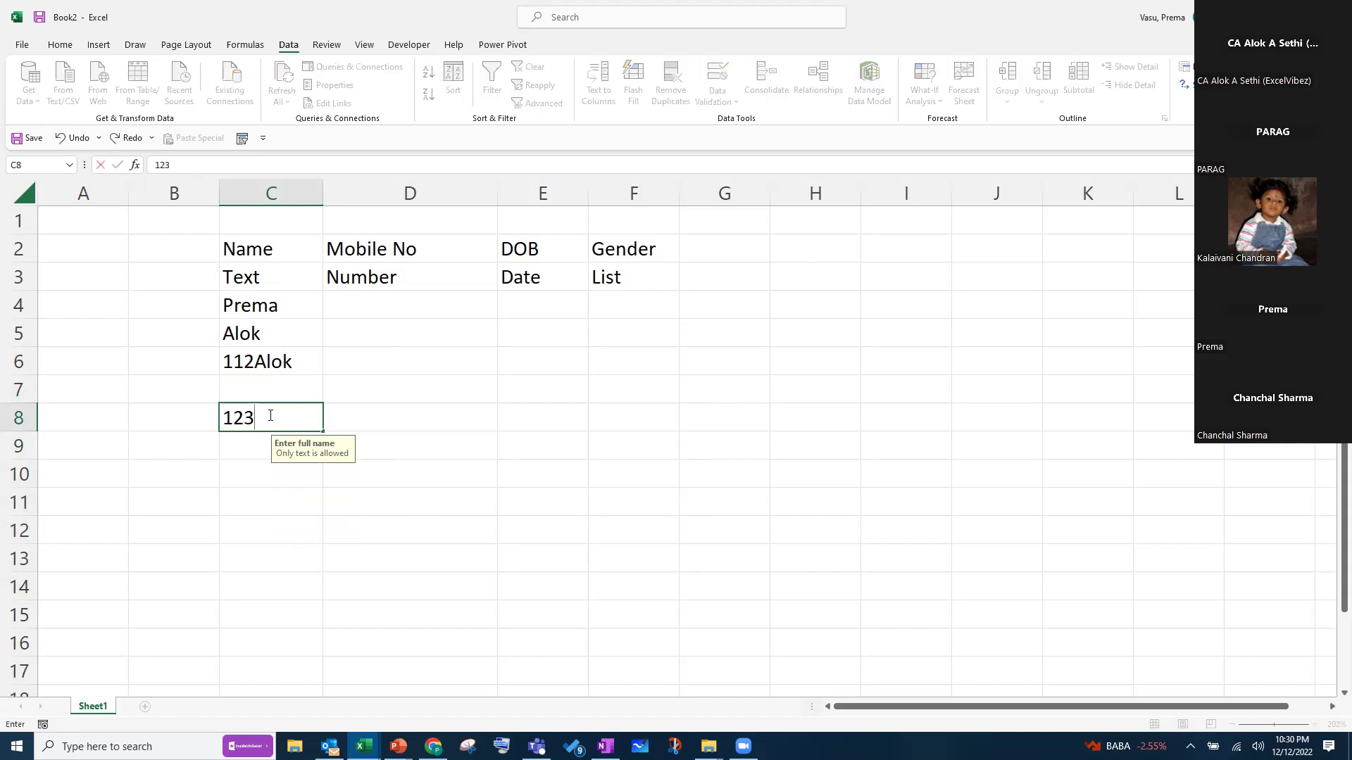
{"action": "key", "text": "Return"}
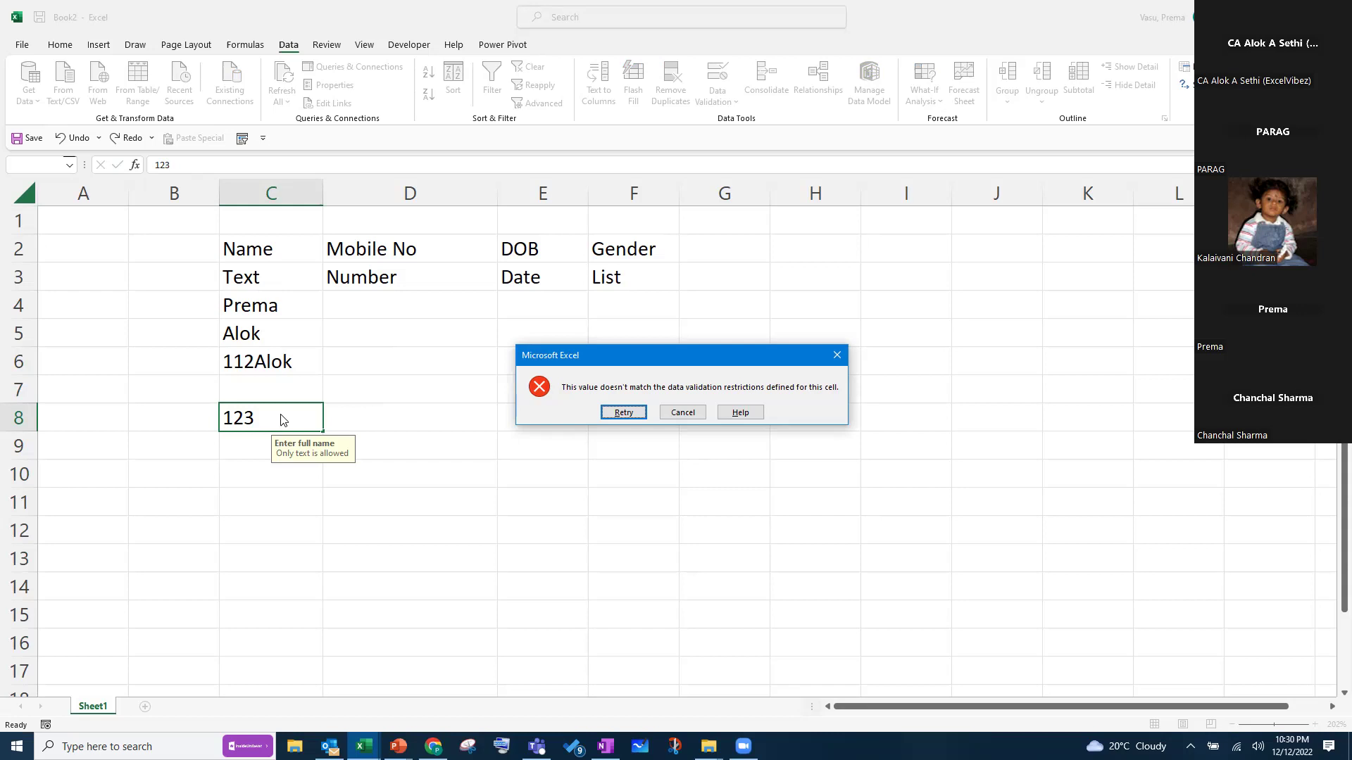
{"action": "key", "text": "Escape"}
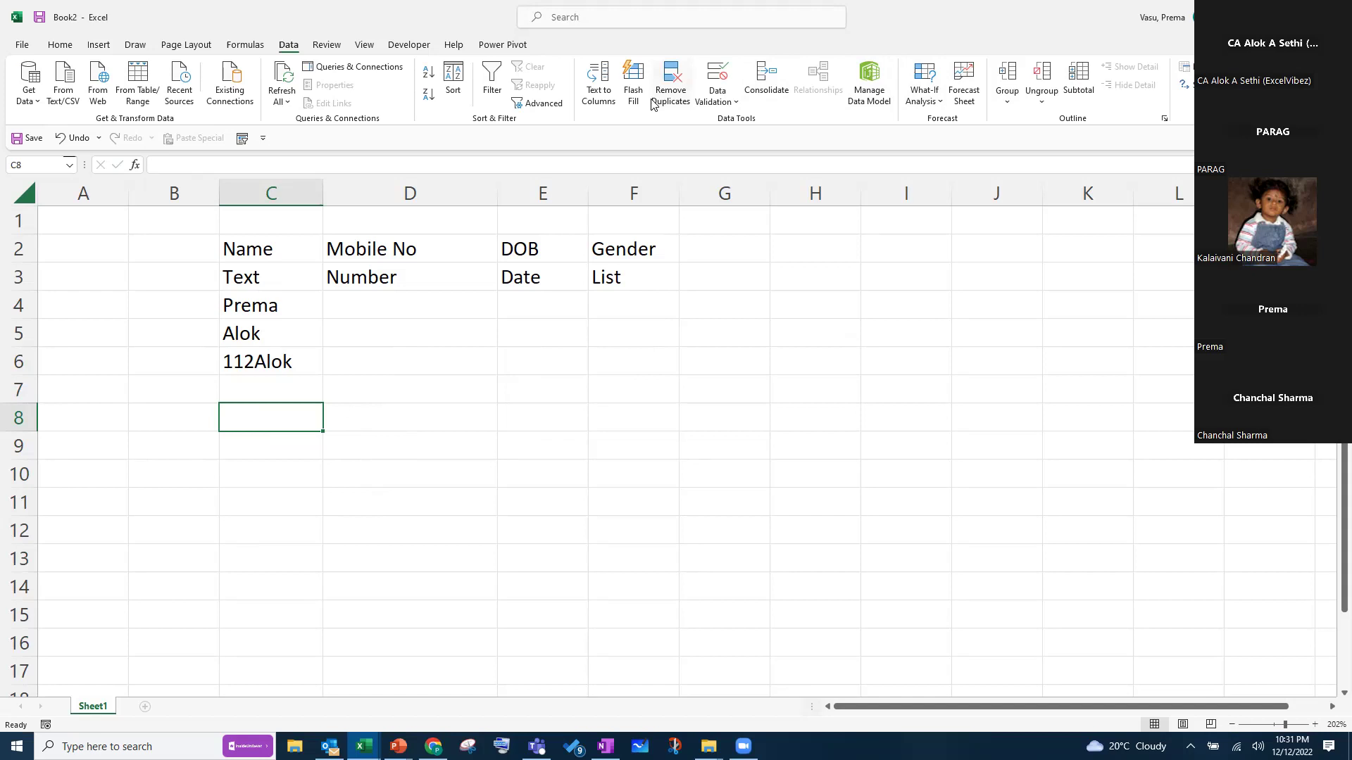
Set C8's error alert to Stop, titled 'Error Message' with message 'Write only text'
{"action": "left_click", "coordinate": [731, 103]}
{"action": "left_click", "coordinate": [740, 124]}
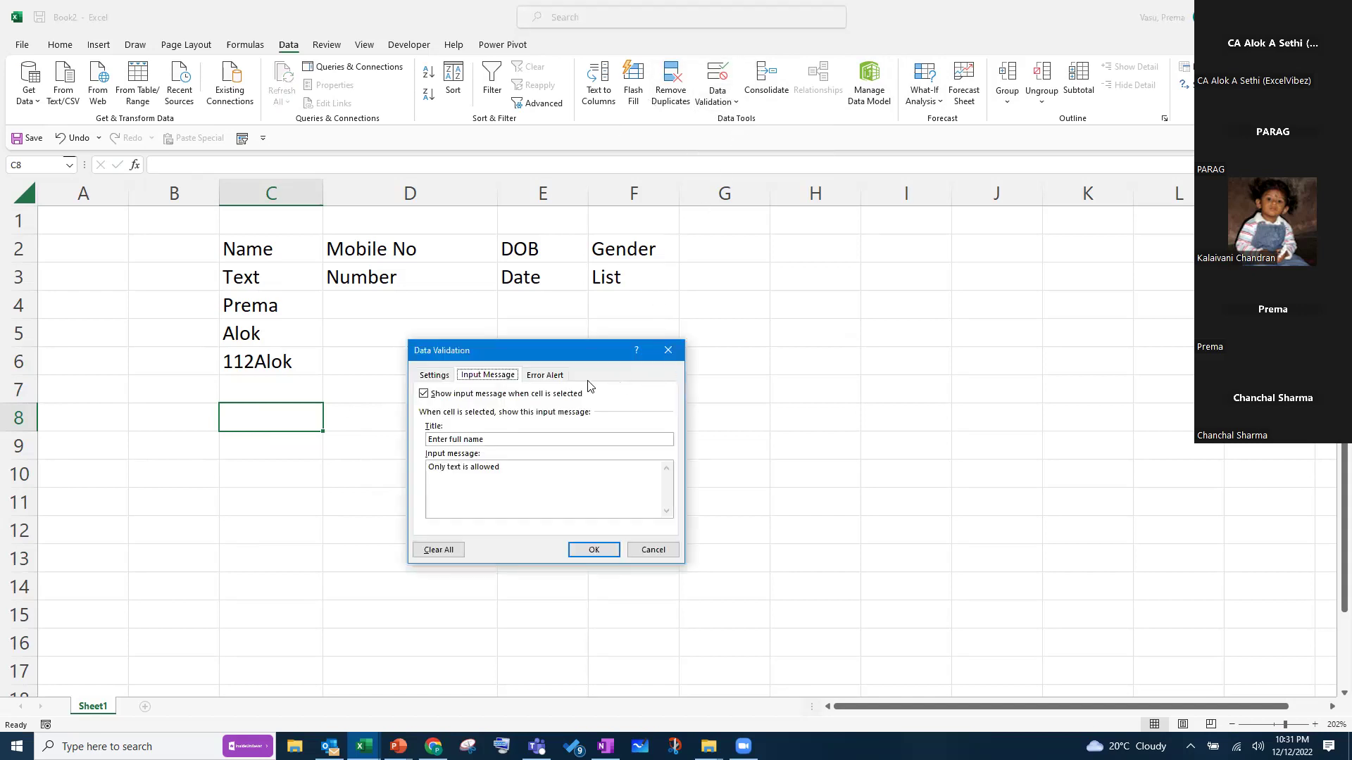
{"action": "left_click", "coordinate": [563, 377]}
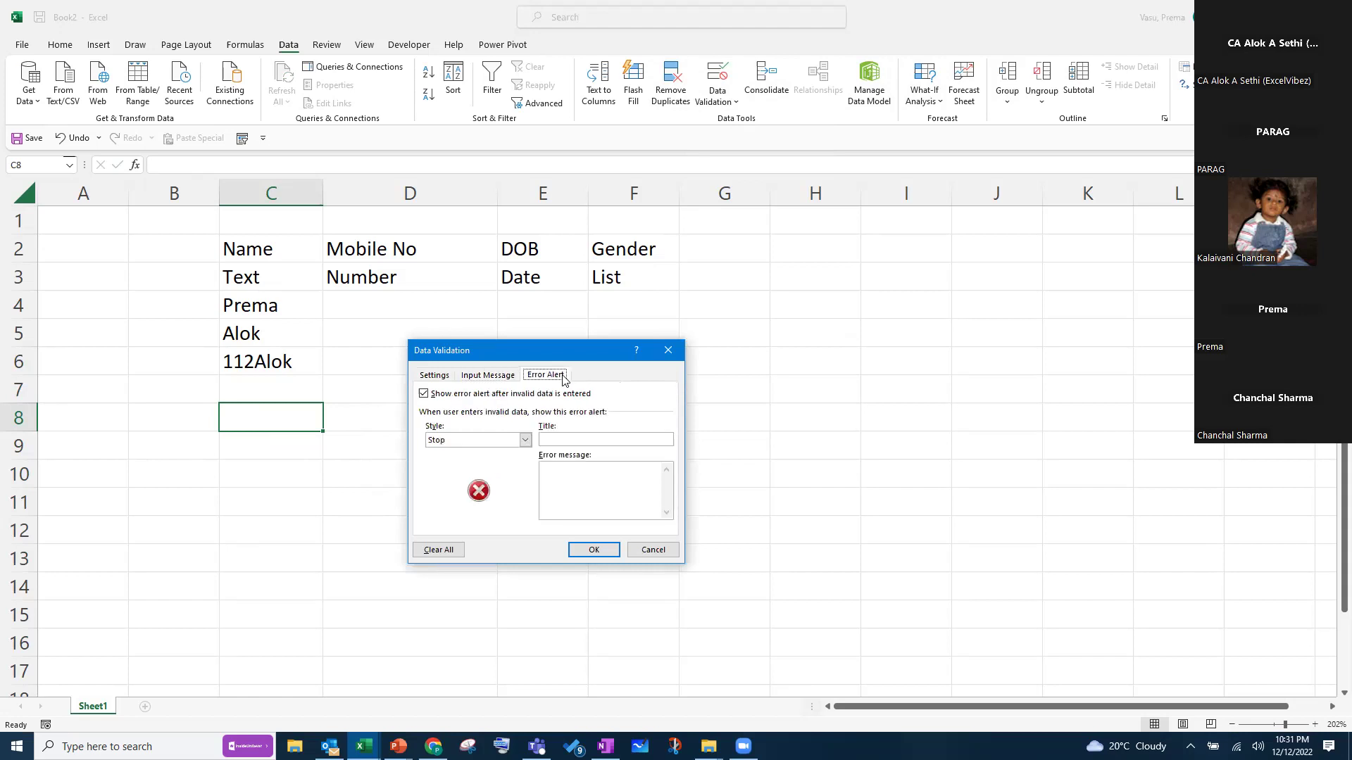
{"action": "left_click", "coordinate": [557, 442]}
{"action": "type", "text": "Error Message"}
{"action": "left_click", "coordinate": [562, 483]}
{"action": "type", "text": "W"}
{"action": "type", "text": "o"}
{"action": "type", "text": "tes"}
{"action": "left_click", "coordinate": [593, 550]}
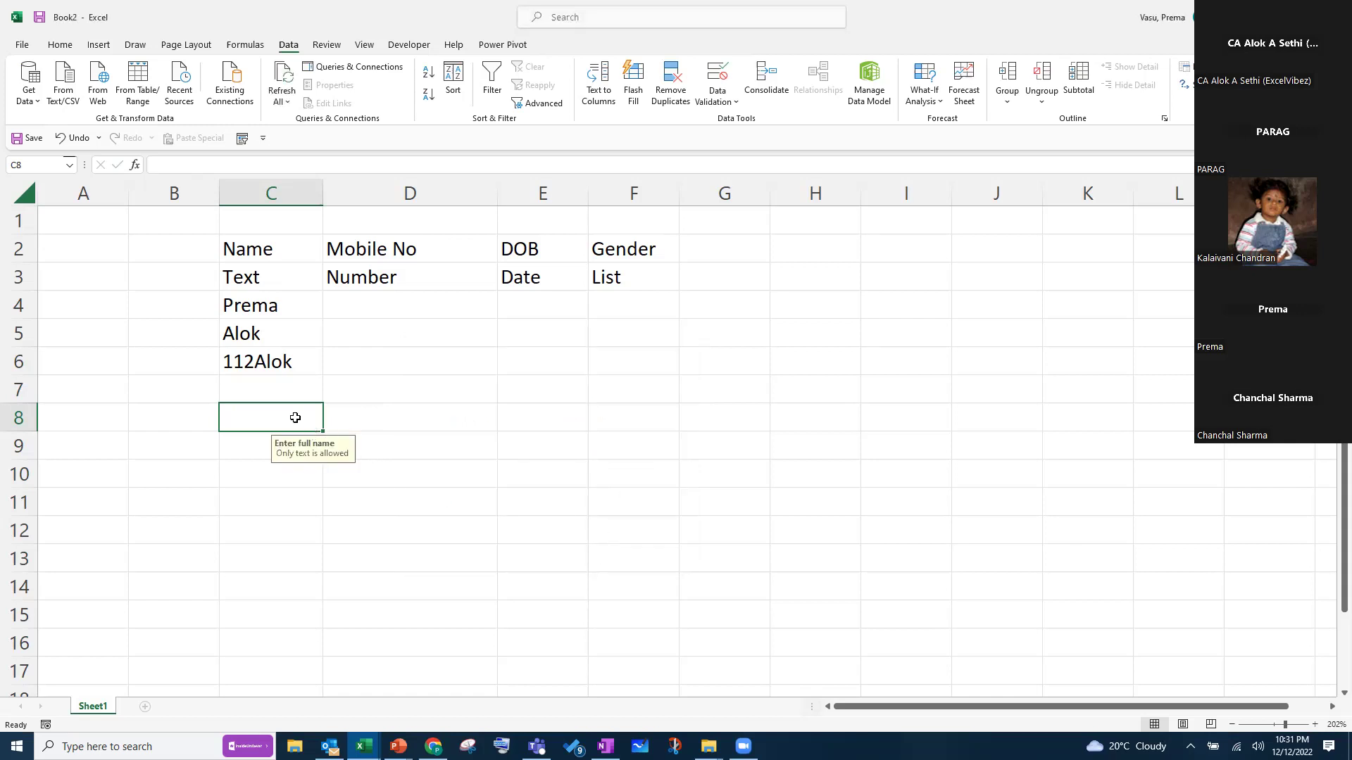
Enter 123 in C8, retry it, then cancel after the 'Write only text' alert rejects it
{"action": "type", "text": "123"}
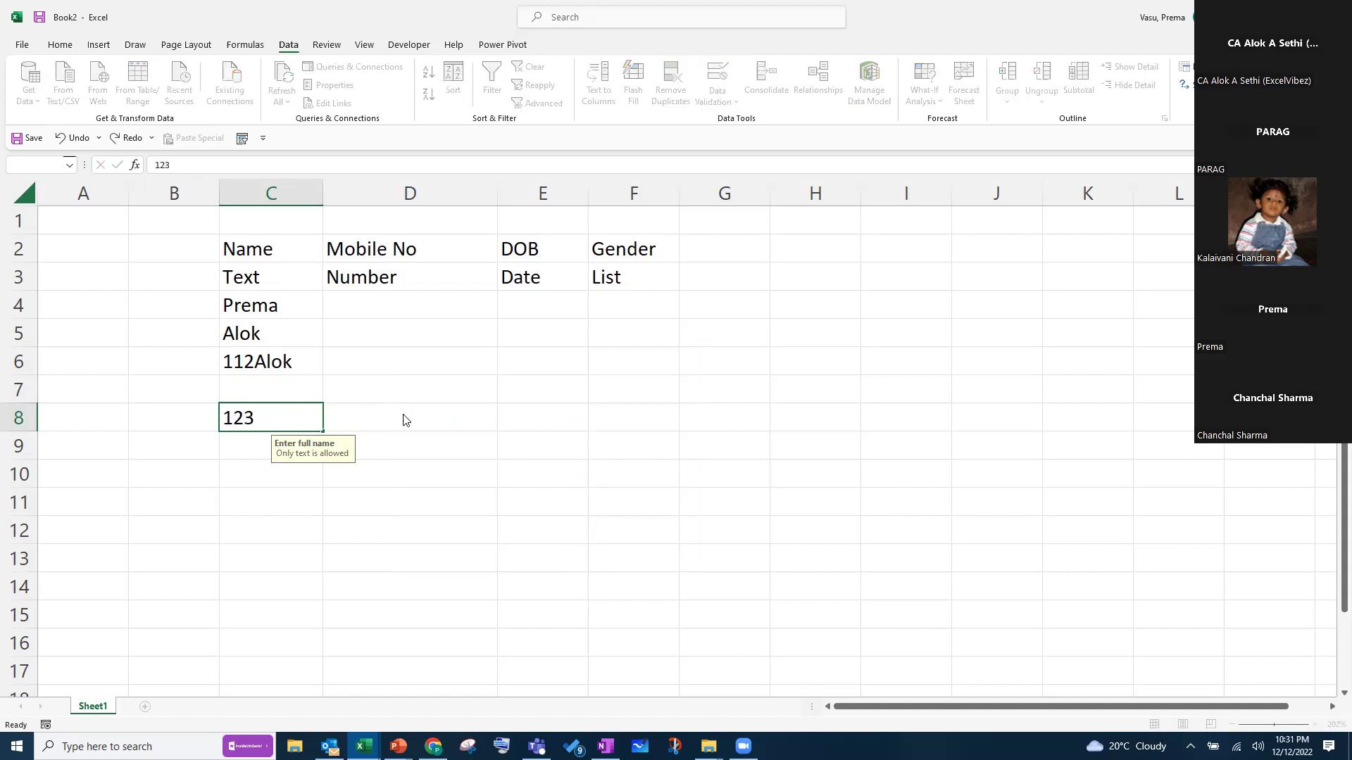
{"action": "key", "text": "Return"}
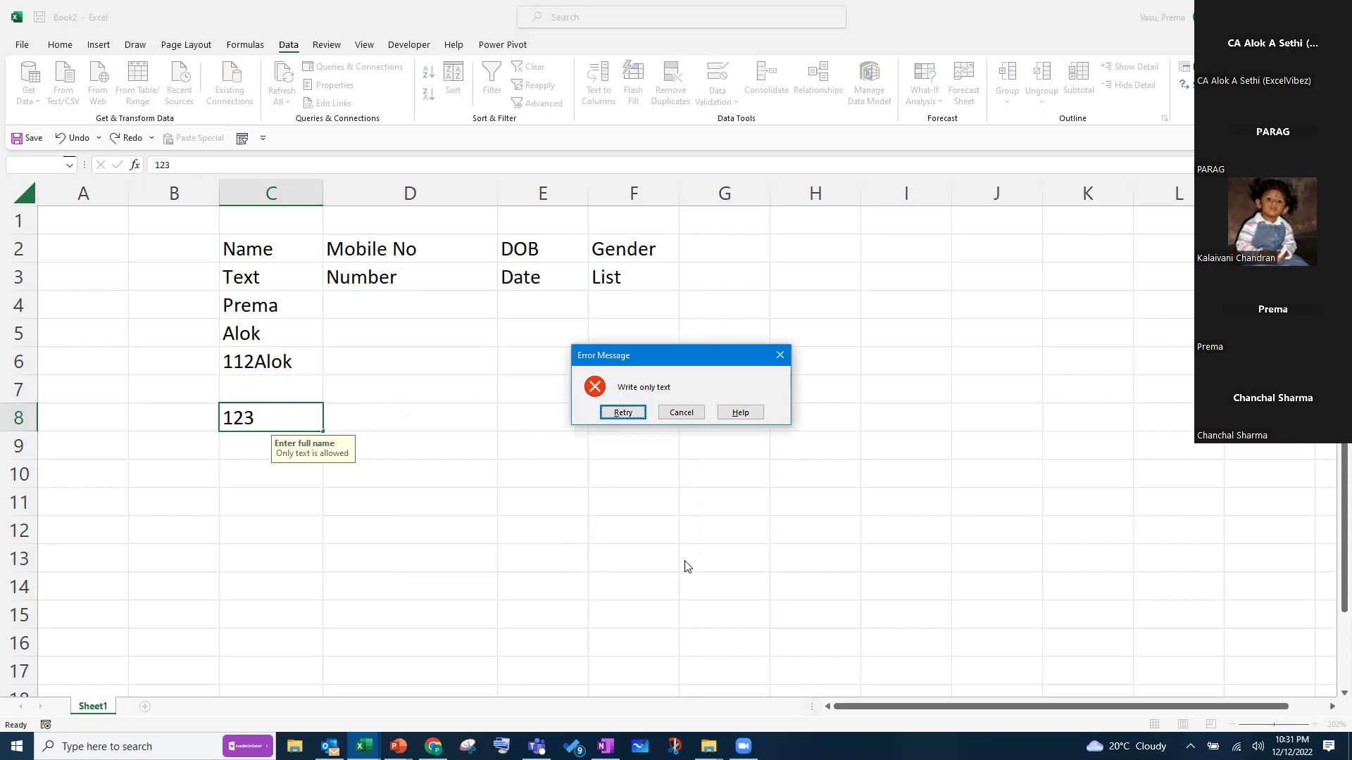
{"action": "left_click", "coordinate": [637, 414]}
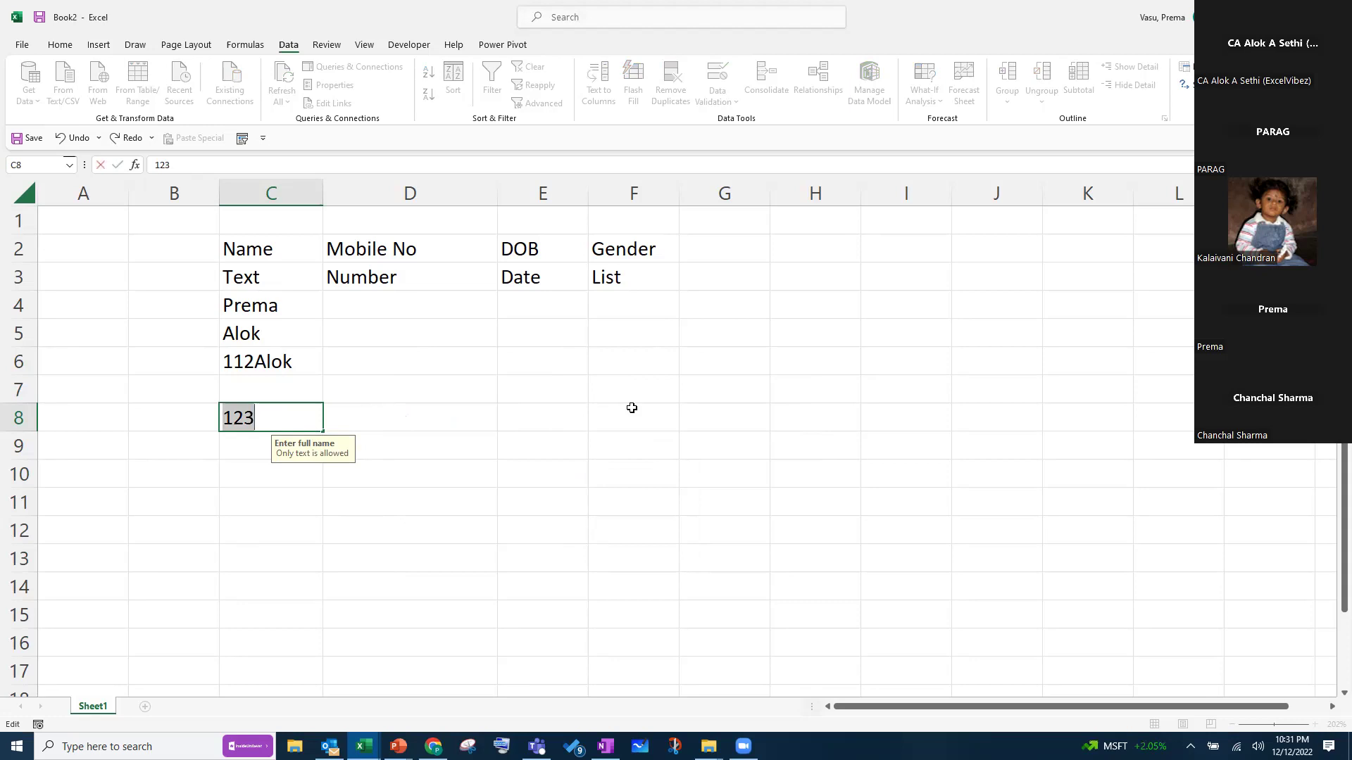
{"action": "key", "text": "Return"}
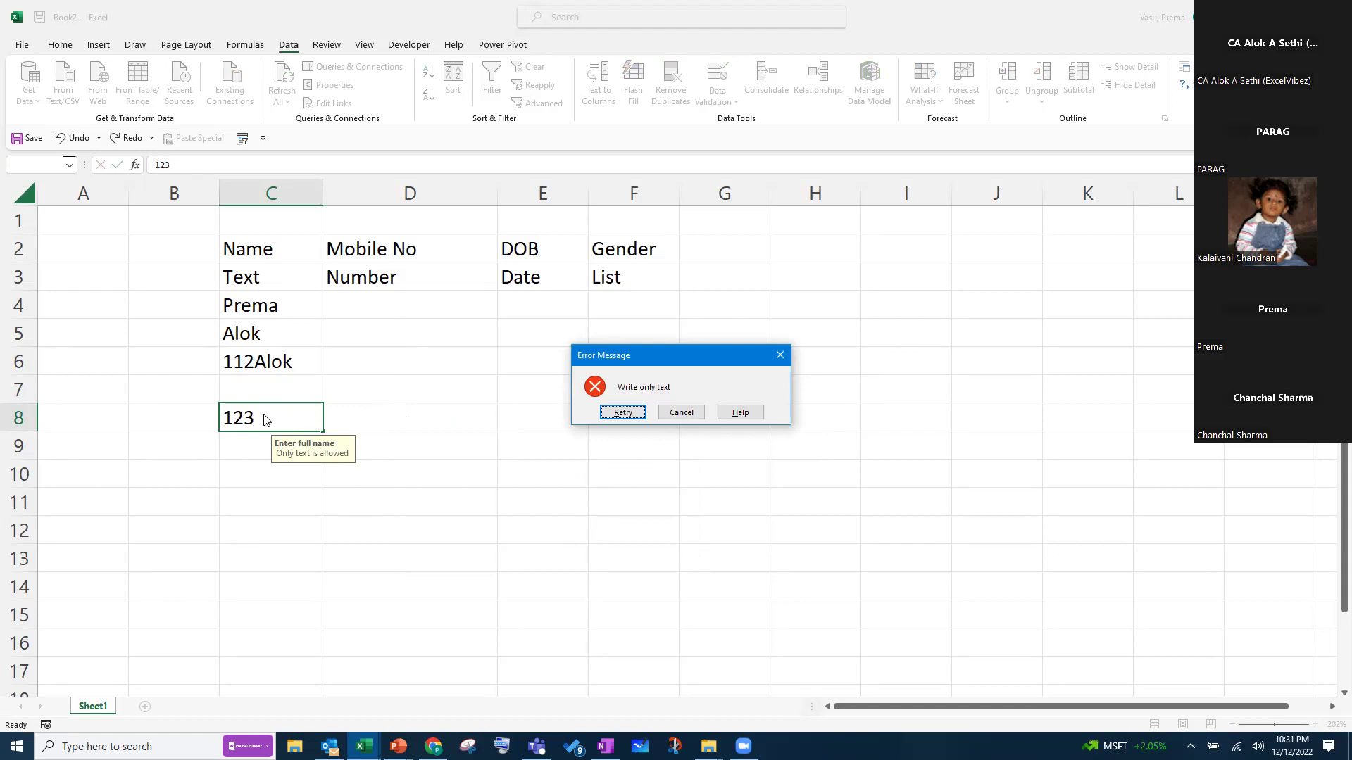
{"action": "left_click", "coordinate": [693, 413]}
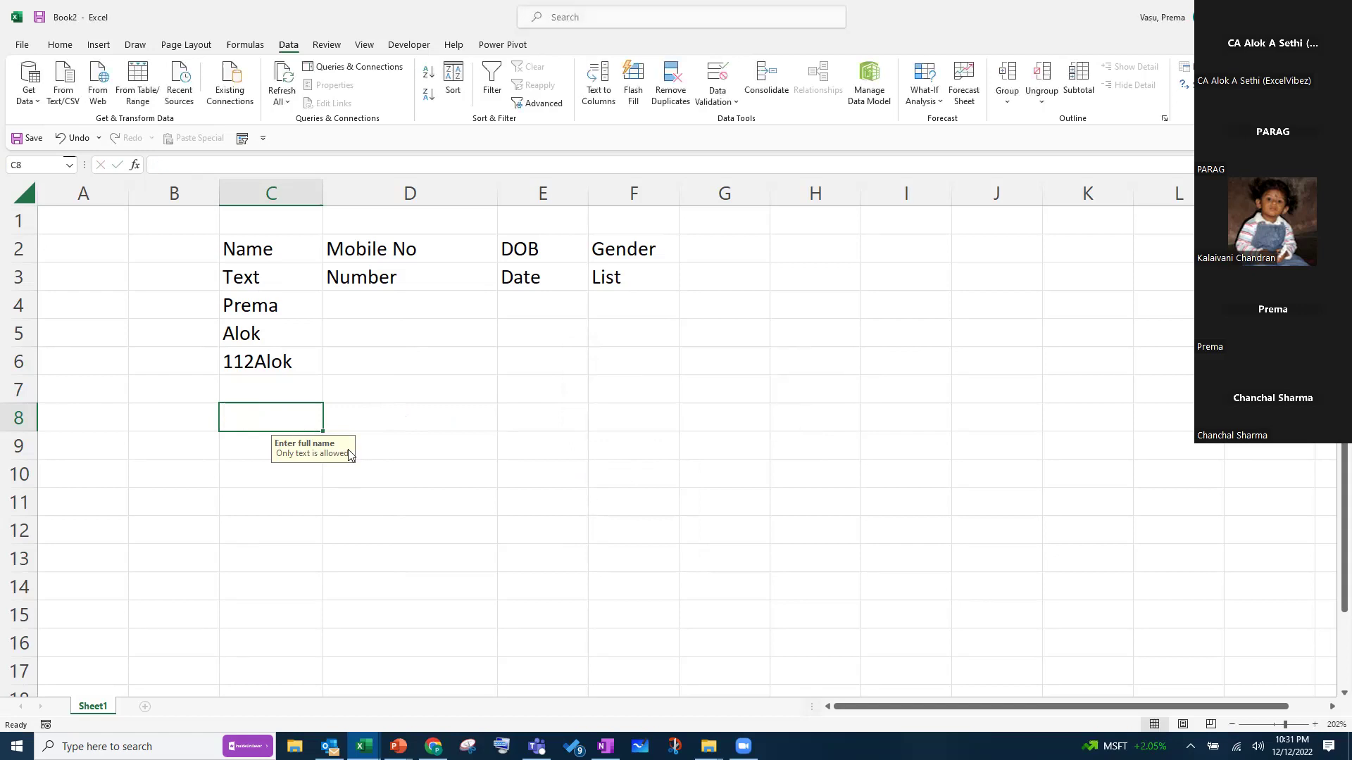
Enter the name Alok in C8 and return to that cell
{"action": "type", "text": "Alok"}
{"action": "key", "text": "Return"}
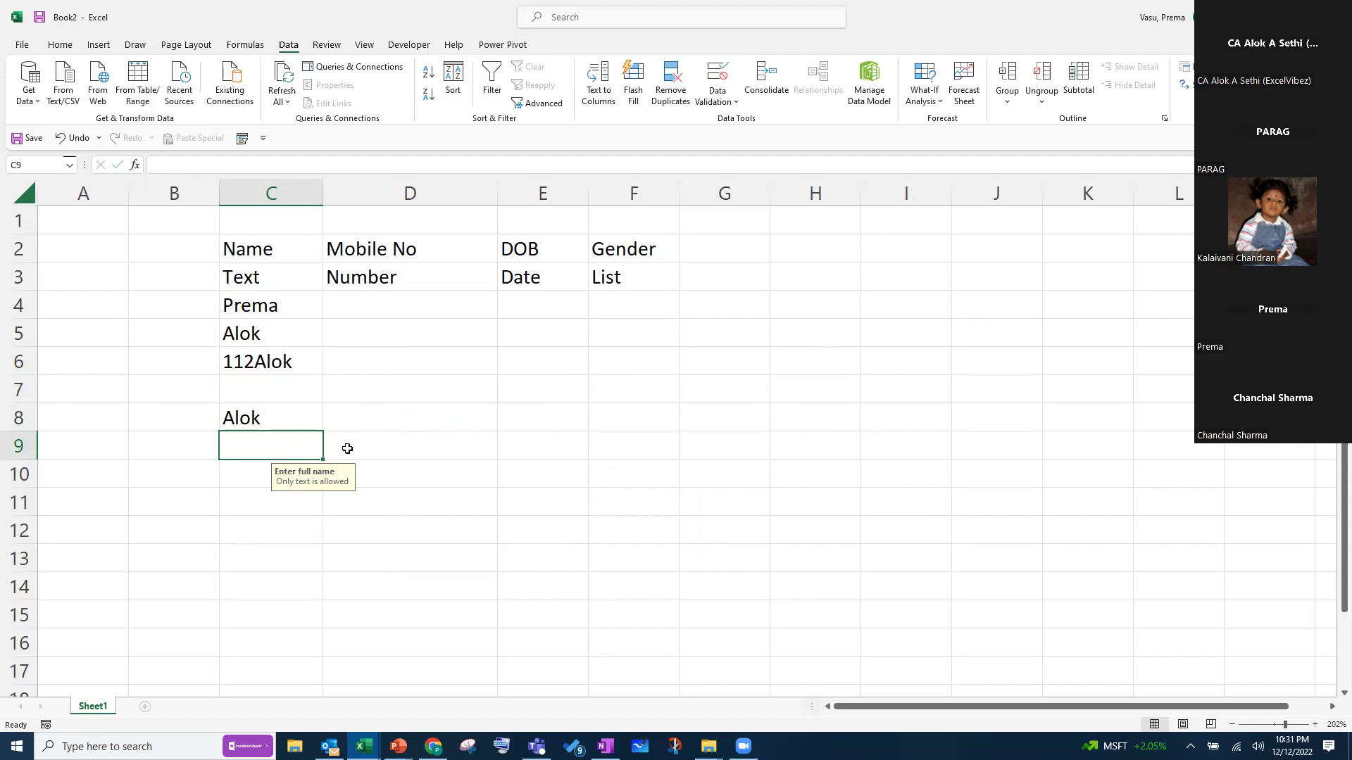
{"action": "key", "text": "Up"}
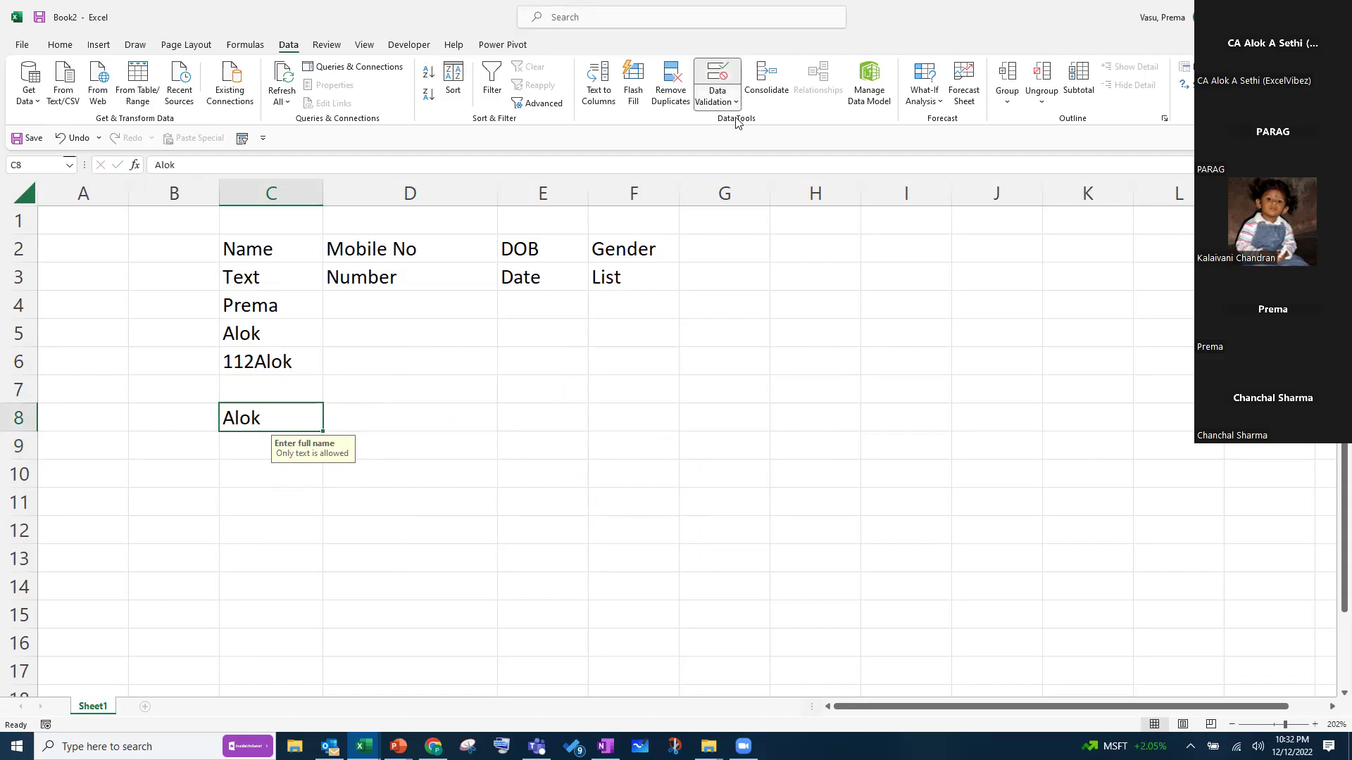
Switch C8's validation error alert style from Stop to Warning
{"action": "left_click", "coordinate": [718, 99]}
{"action": "key", "text": "v"}
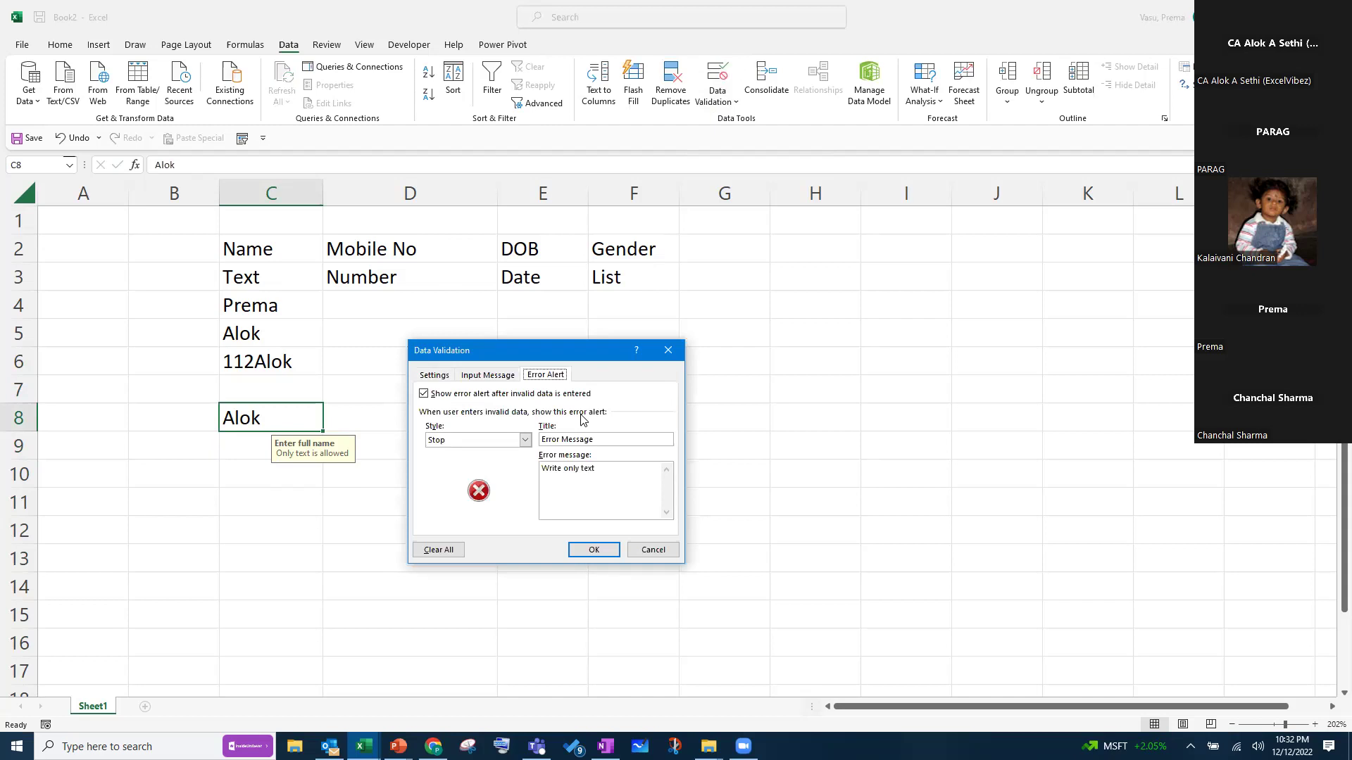
{"action": "left_click", "coordinate": [442, 376]}
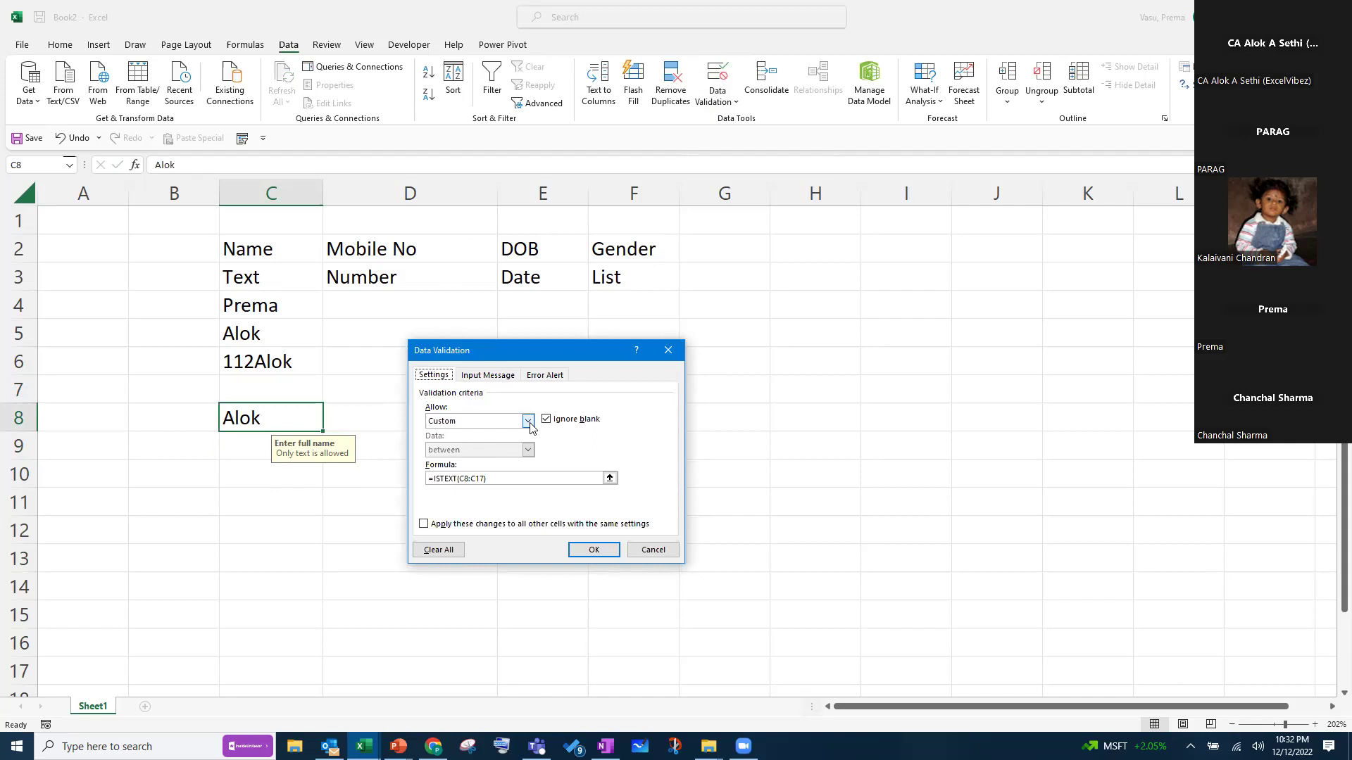
{"action": "left_click", "coordinate": [550, 376]}
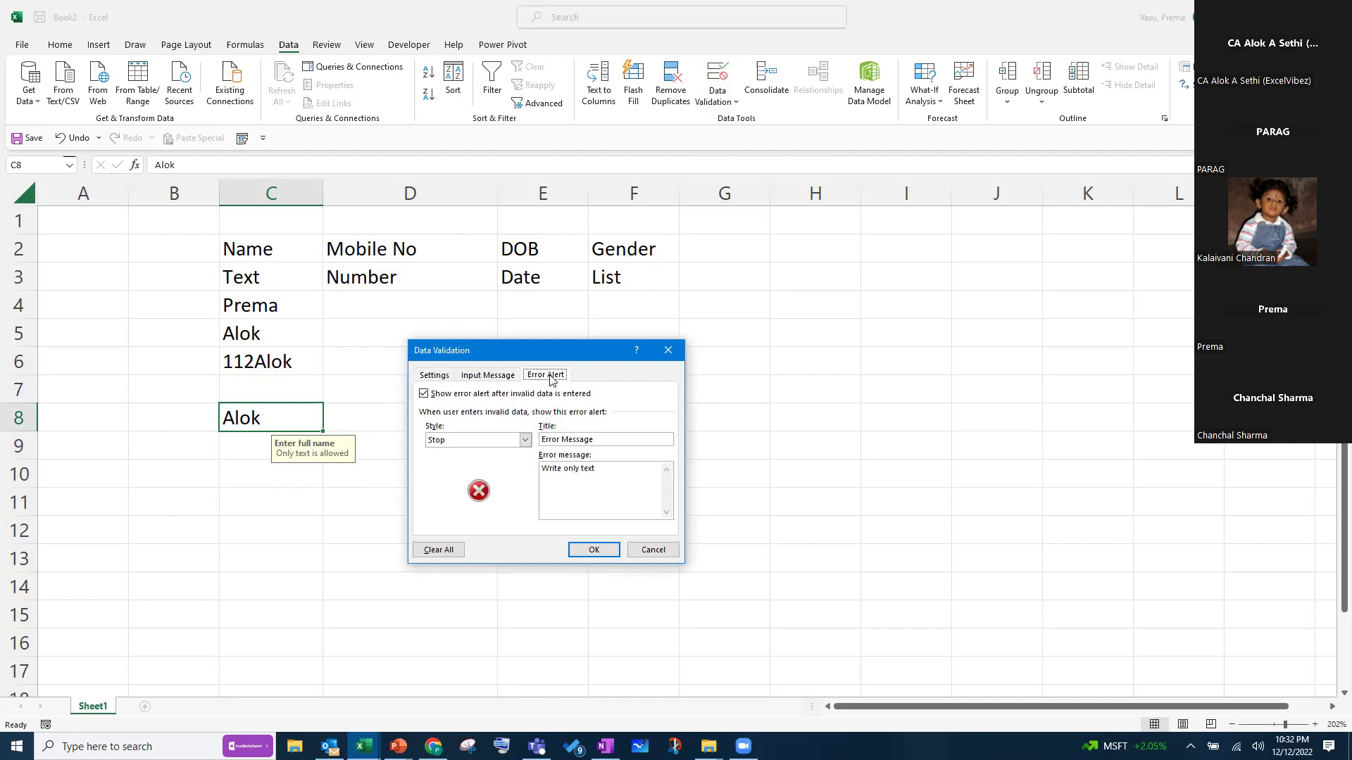
{"action": "left_click", "coordinate": [526, 441]}
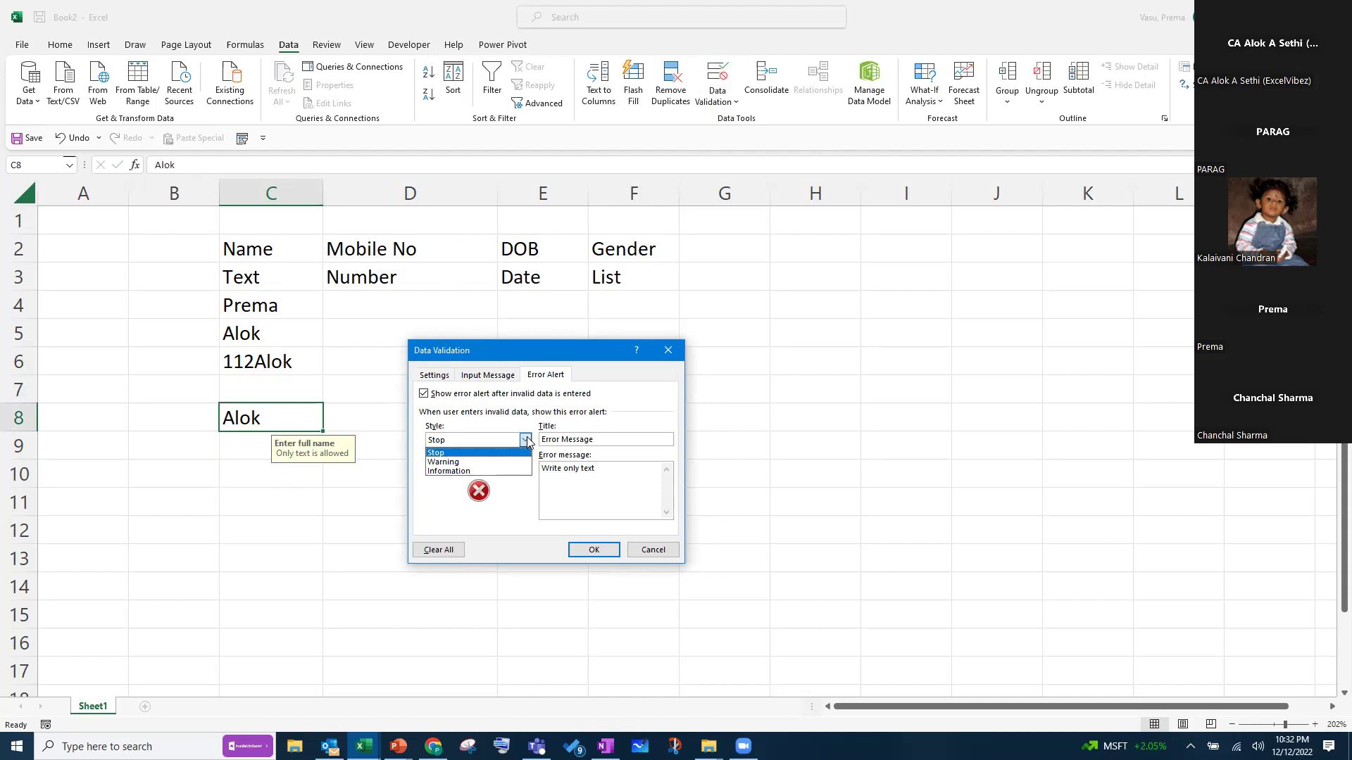
{"action": "left_click", "coordinate": [503, 463]}
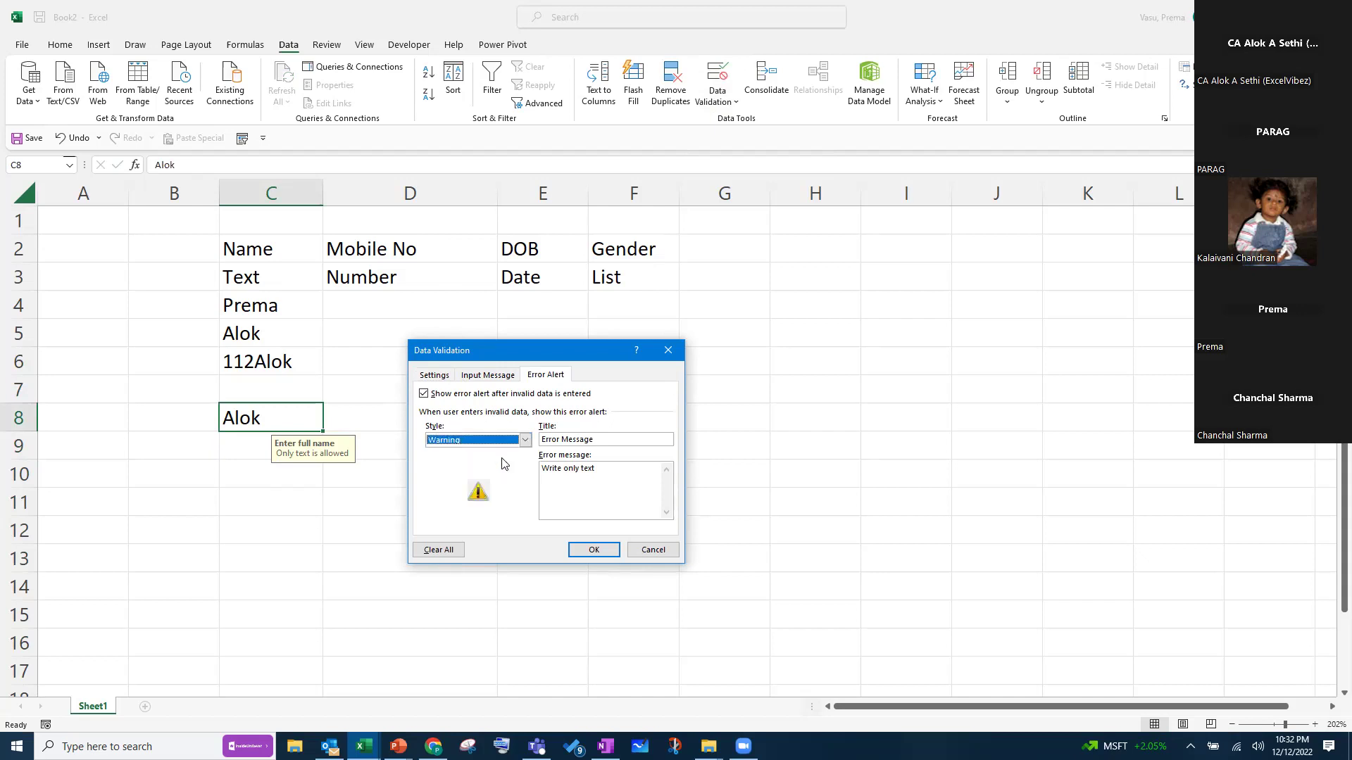
{"action": "left_click", "coordinate": [594, 550]}
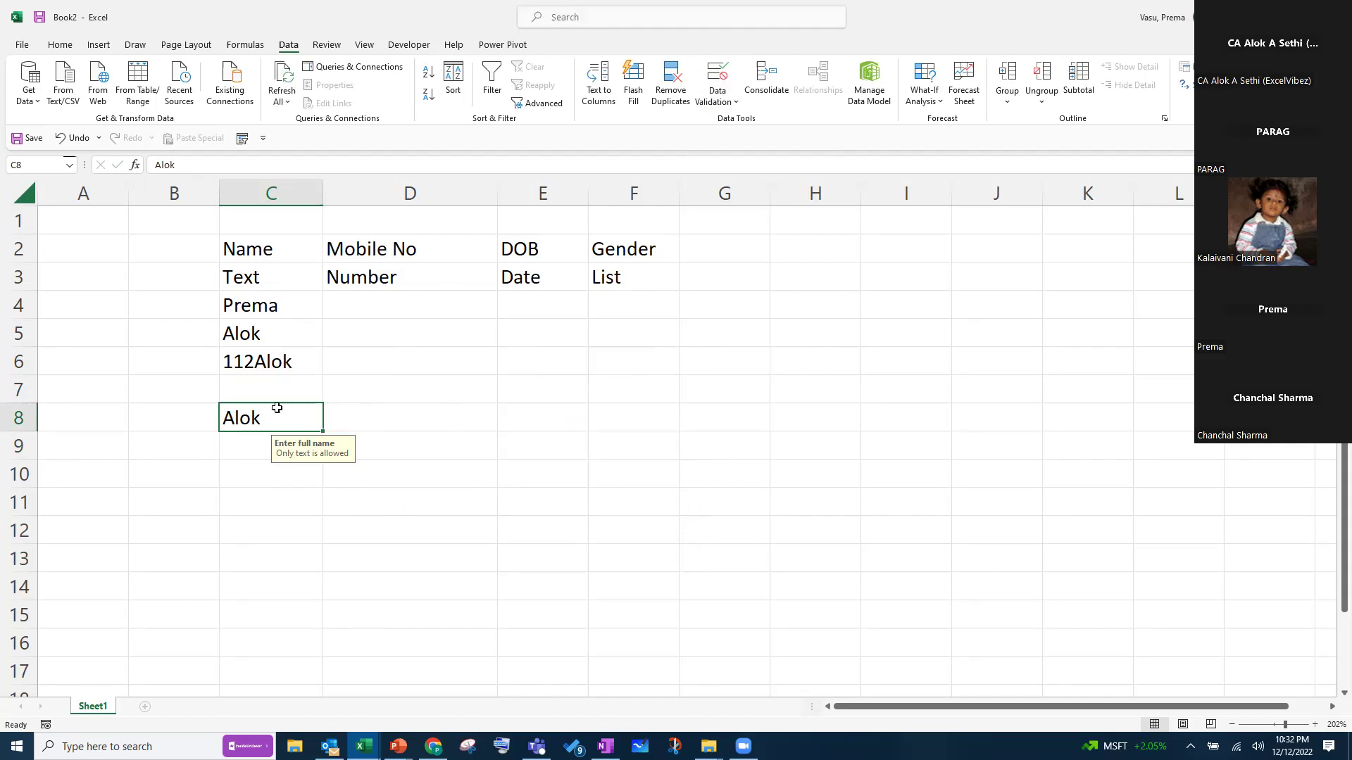
Enter 123 in C8 and accept it past the Warning alert, replacing Alok
{"action": "type", "text": "123"}
{"action": "key", "text": "Return"}
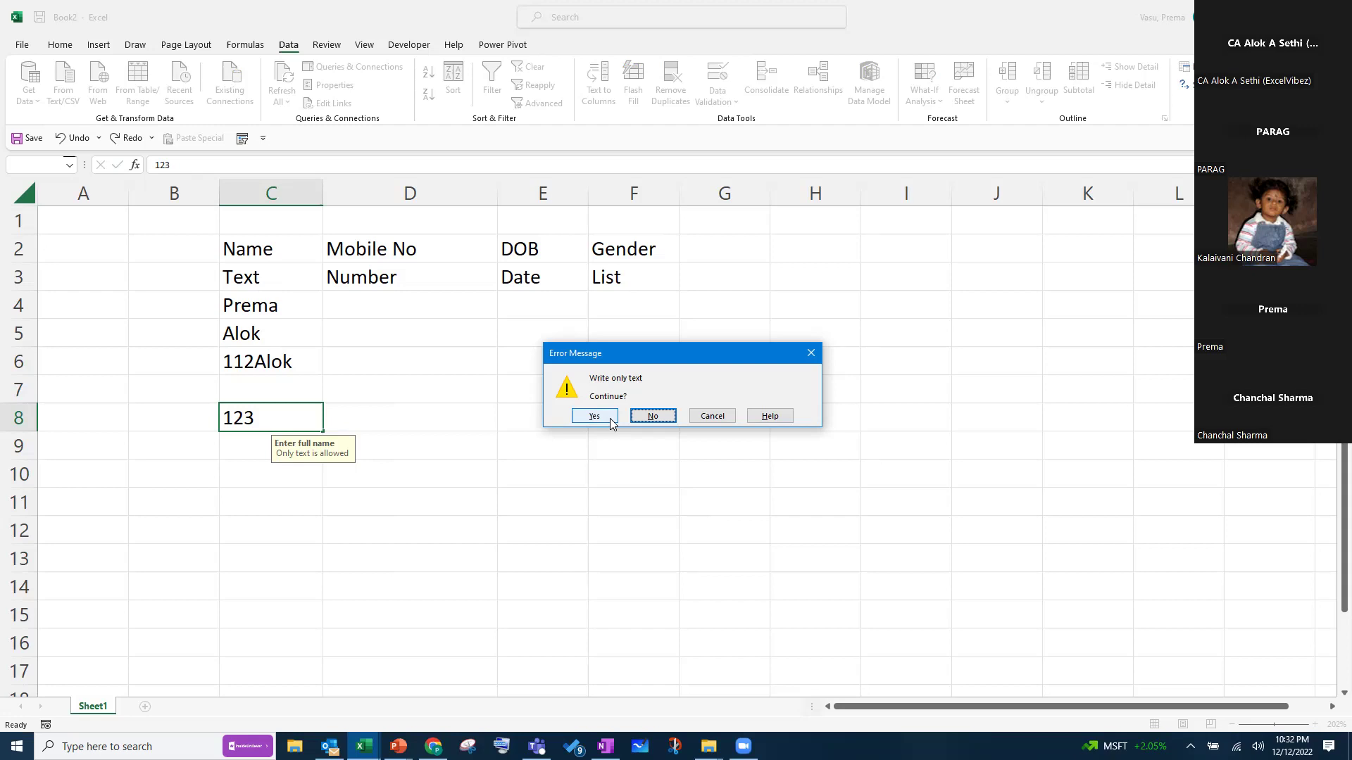
{"action": "left_click", "coordinate": [610, 417]}
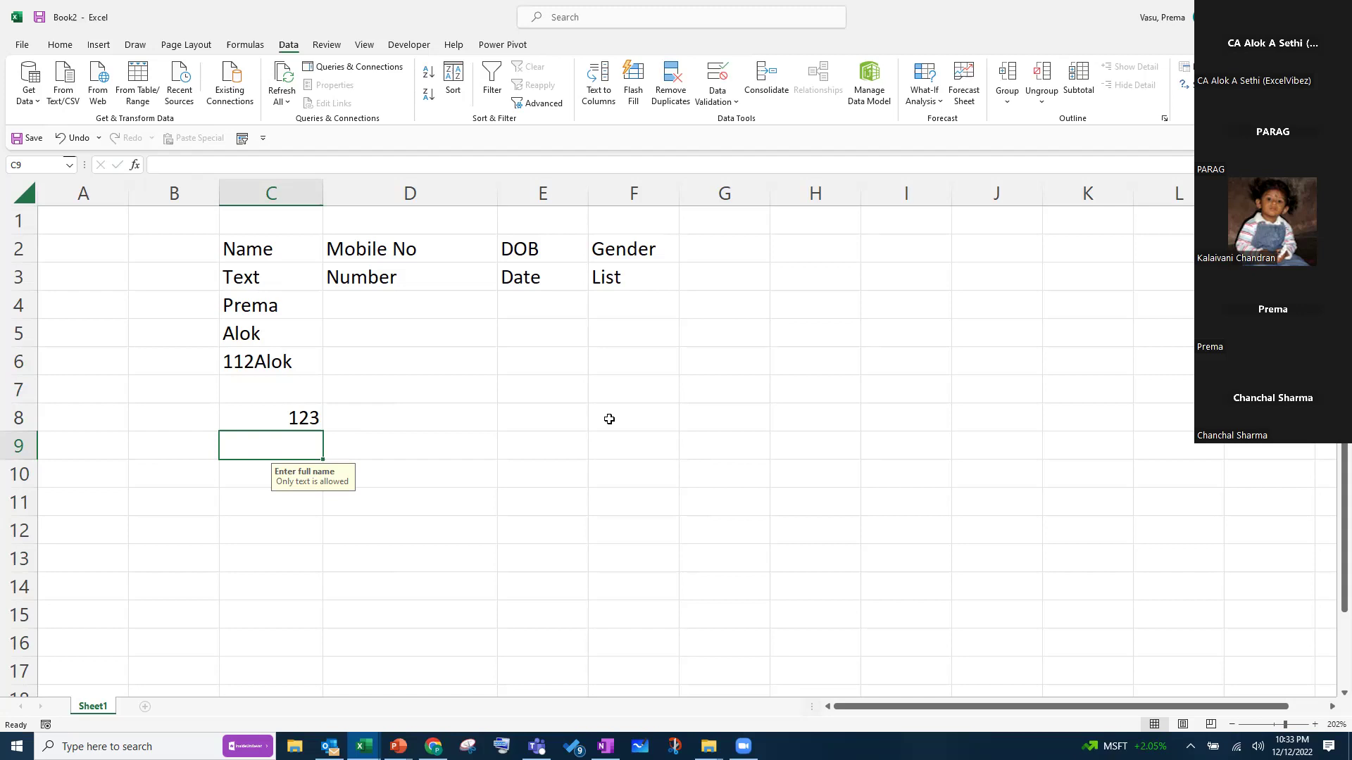
Set the error alert to Information style, titled 'Info' with message 'Text only'
{"action": "left_click", "coordinate": [735, 98]}
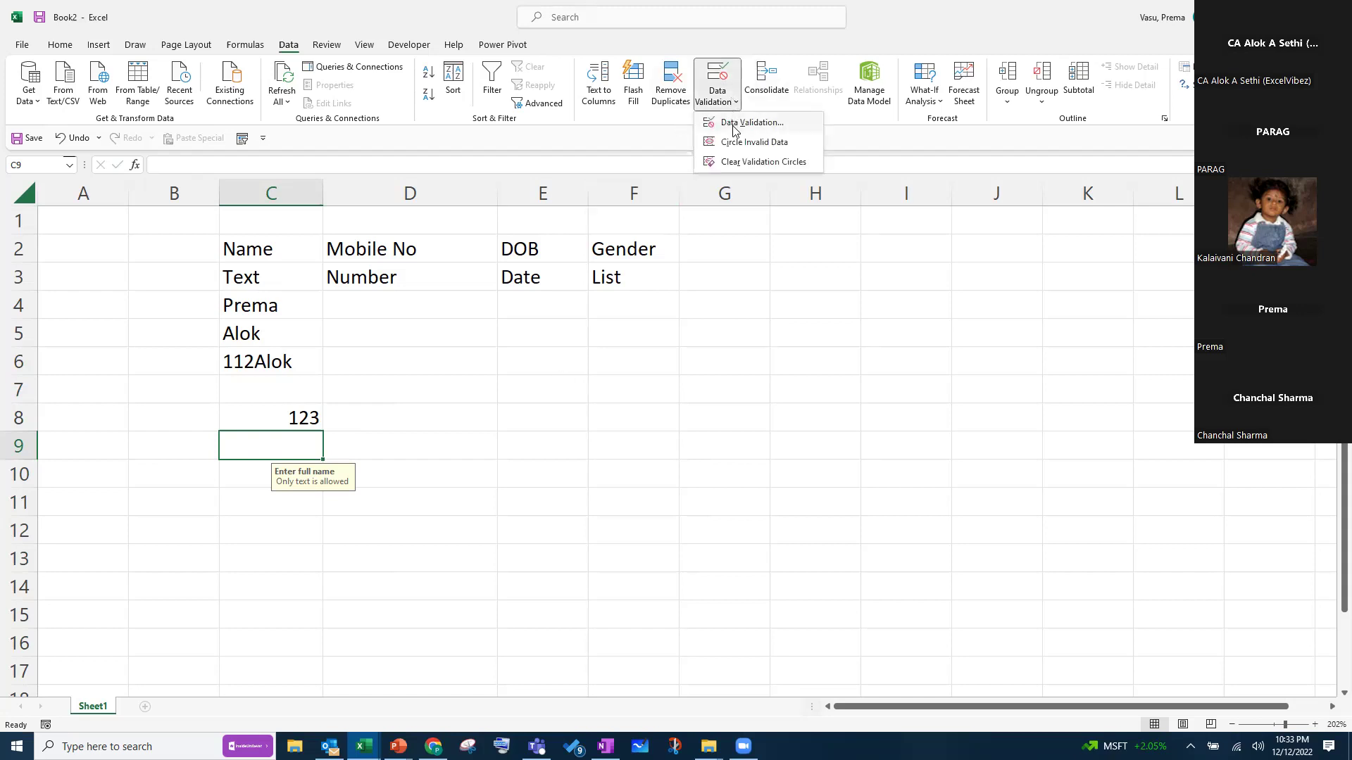
{"action": "left_click", "coordinate": [751, 123]}
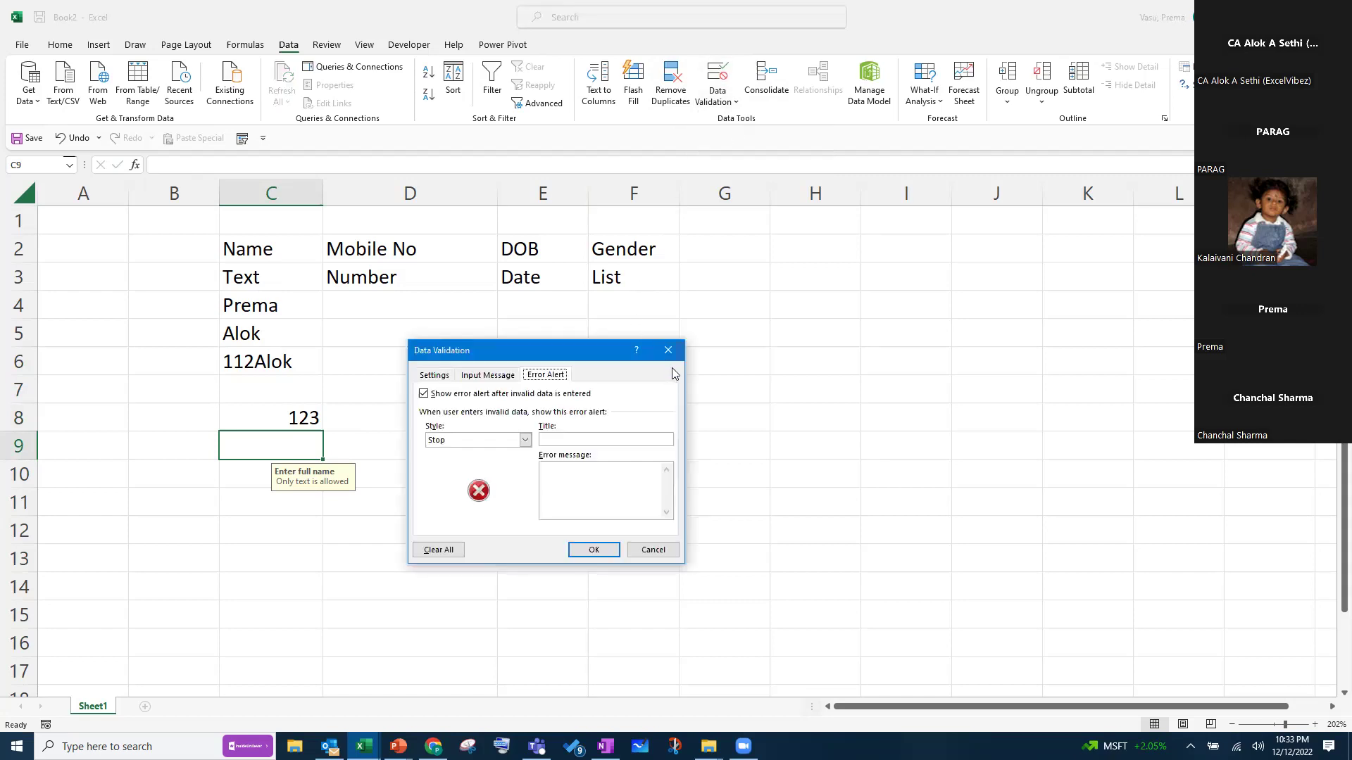
{"action": "left_click", "coordinate": [525, 441]}
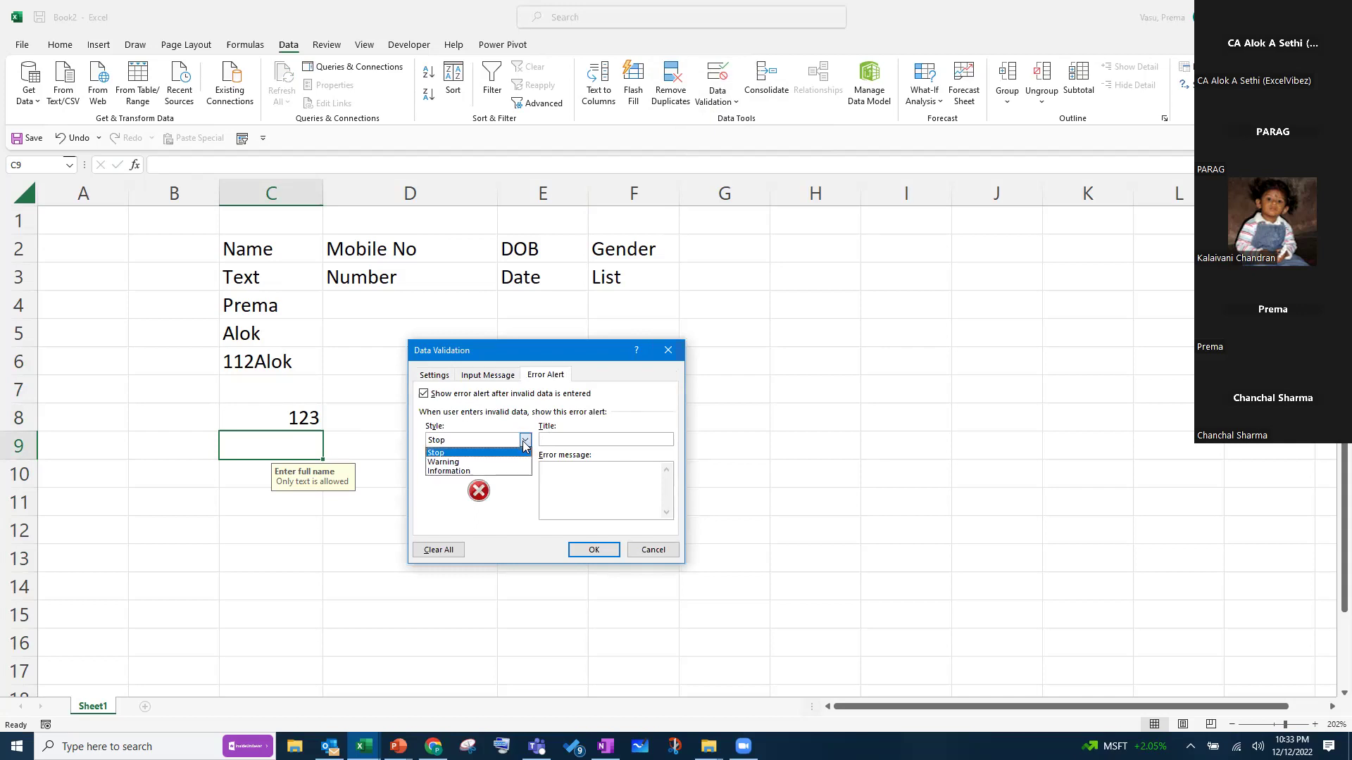
{"action": "left_click", "coordinate": [502, 471]}
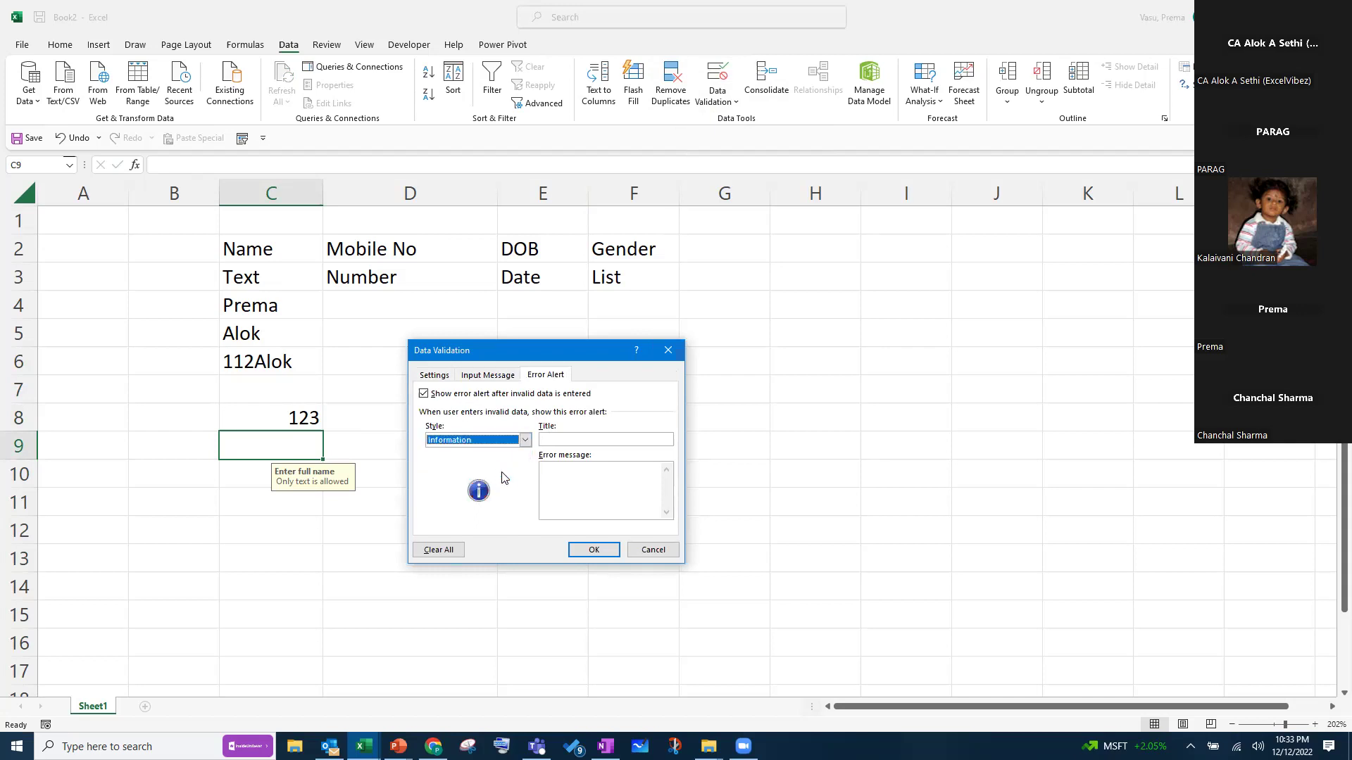
{"action": "left_click", "coordinate": [576, 438]}
{"action": "type", "text": "Info"}
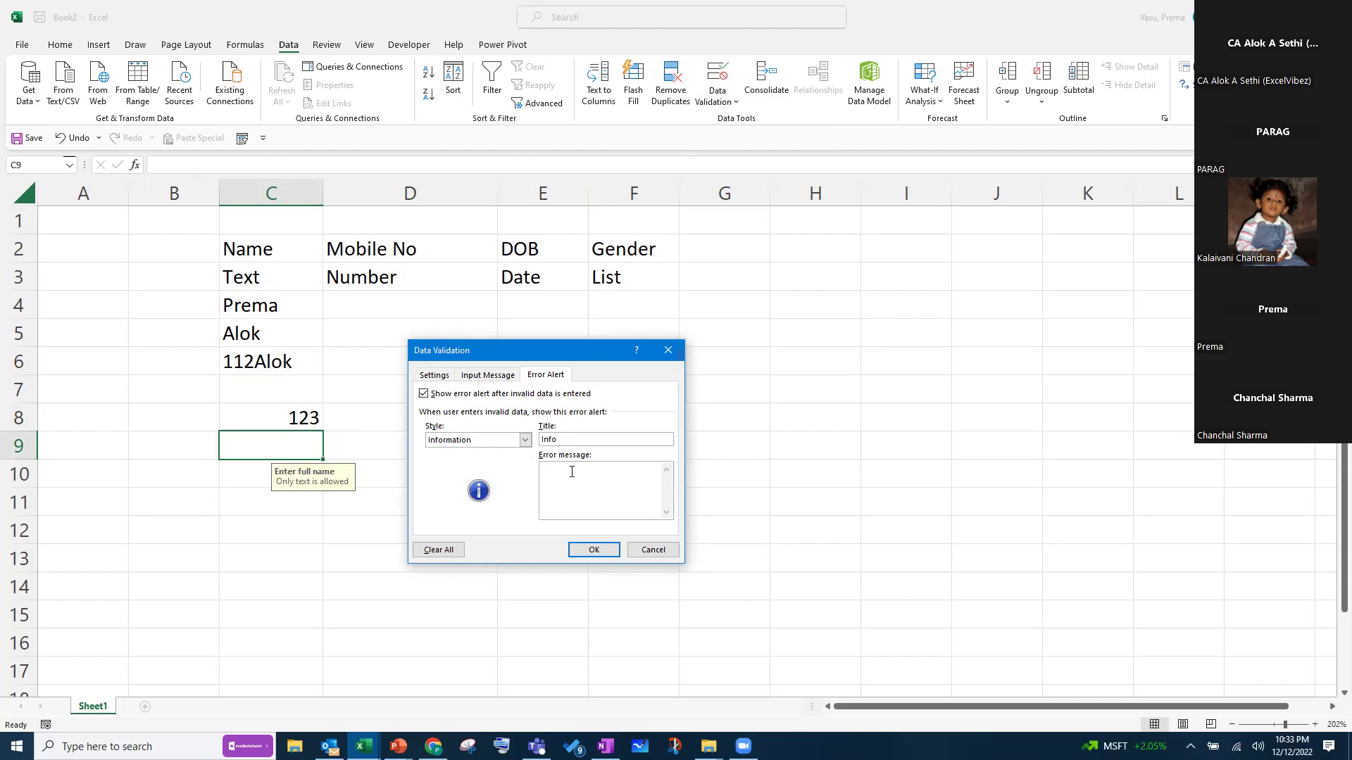
{"action": "type", "text": "Text onl"}
{"action": "type", "text": "y"}
{"action": "left_click", "coordinate": [594, 550]}
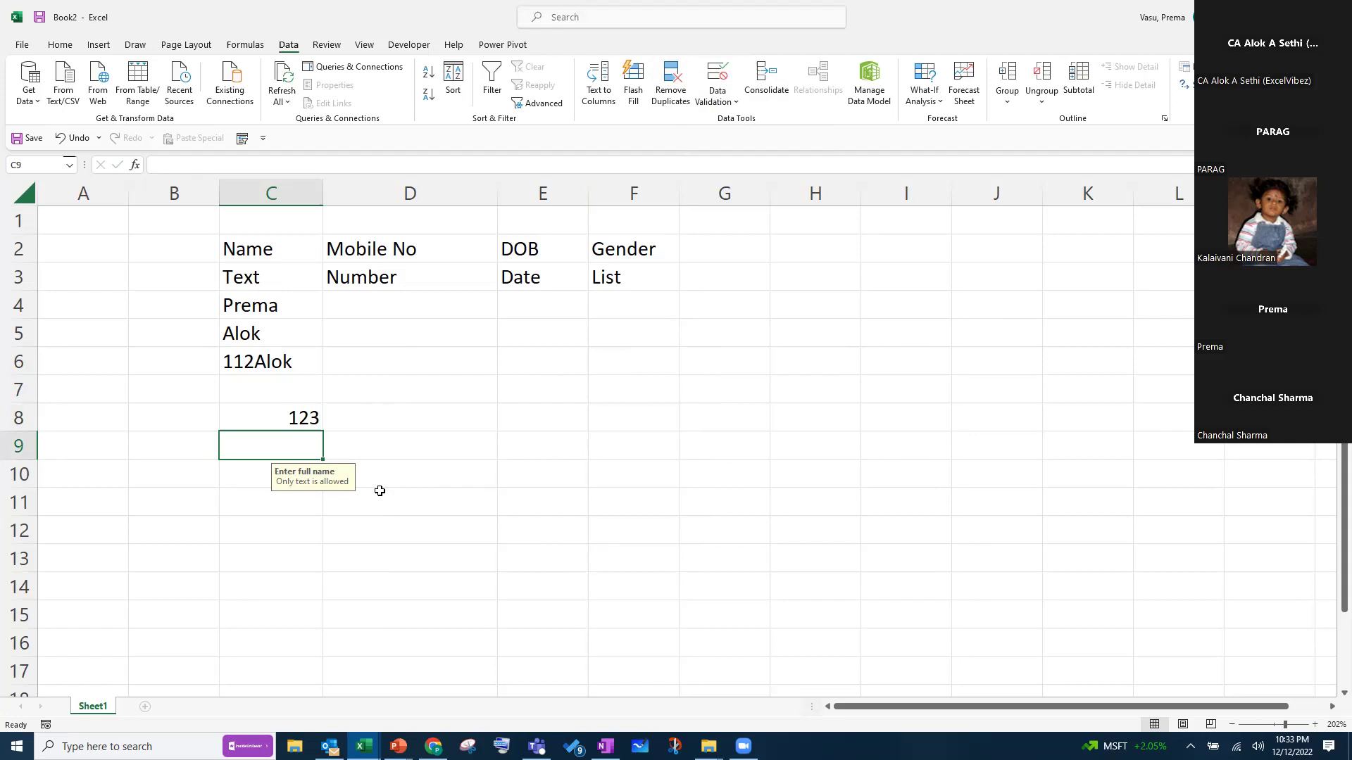
Enter 345 in C9 and acknowledge the Info alert so the value stays
{"action": "type", "text": "345"}
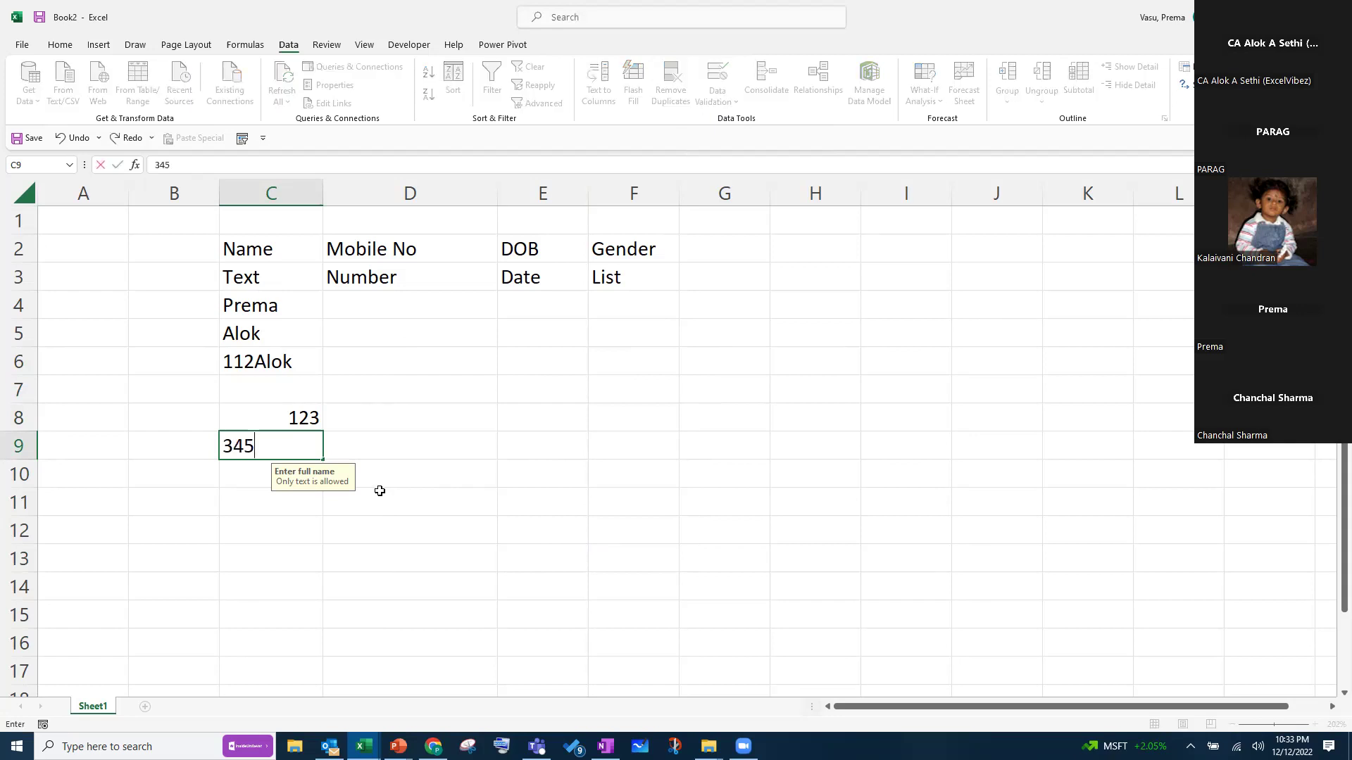
{"action": "key", "text": "Return"}
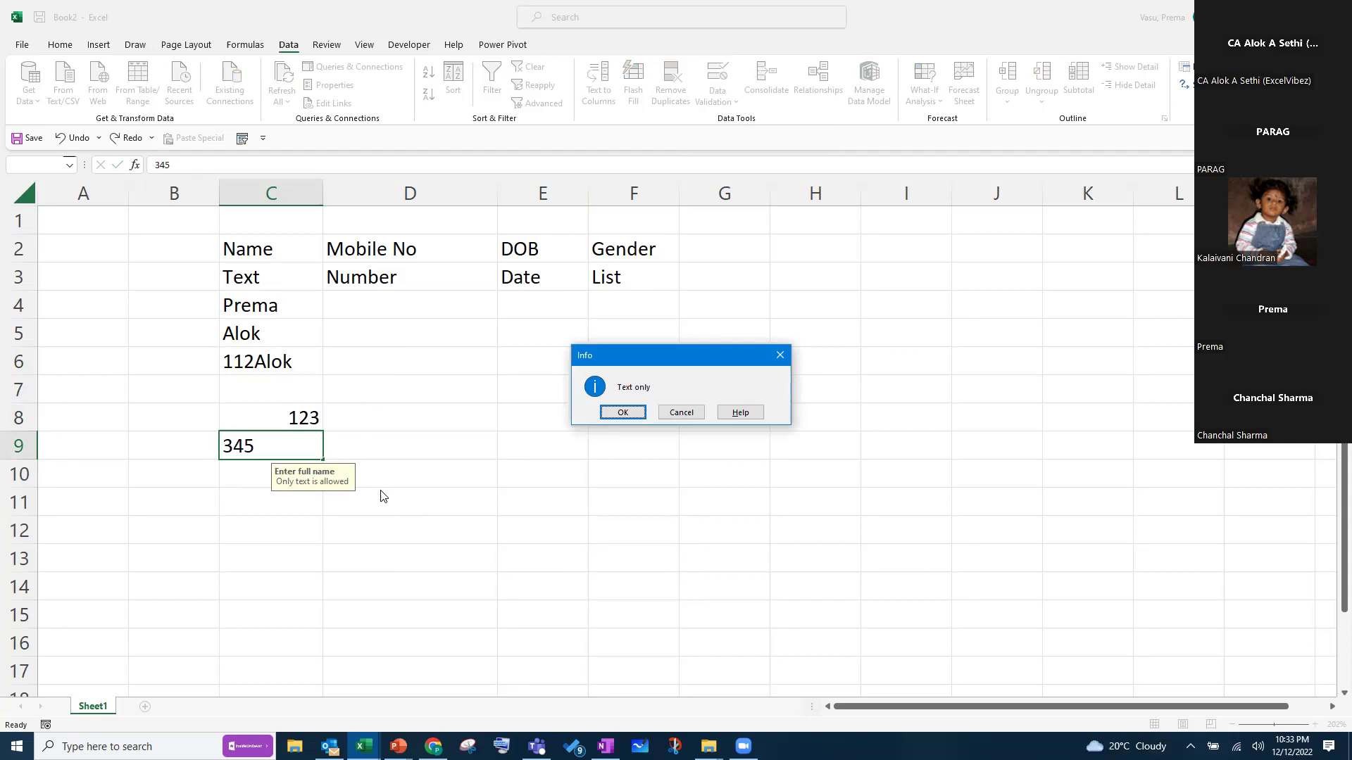
{"action": "left_click", "coordinate": [637, 410]}
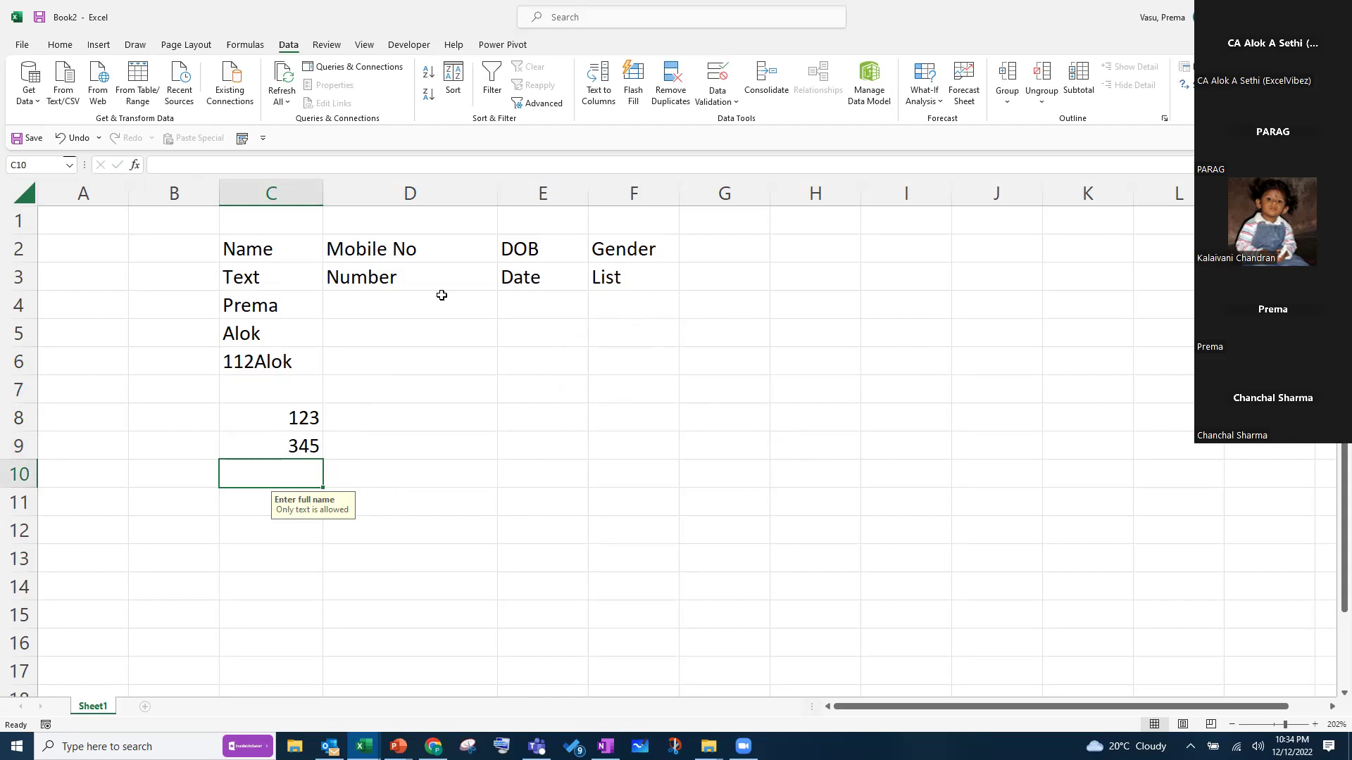
Give F4 a List validation with source Male, Female
{"action": "left_click", "coordinate": [505, 302]}
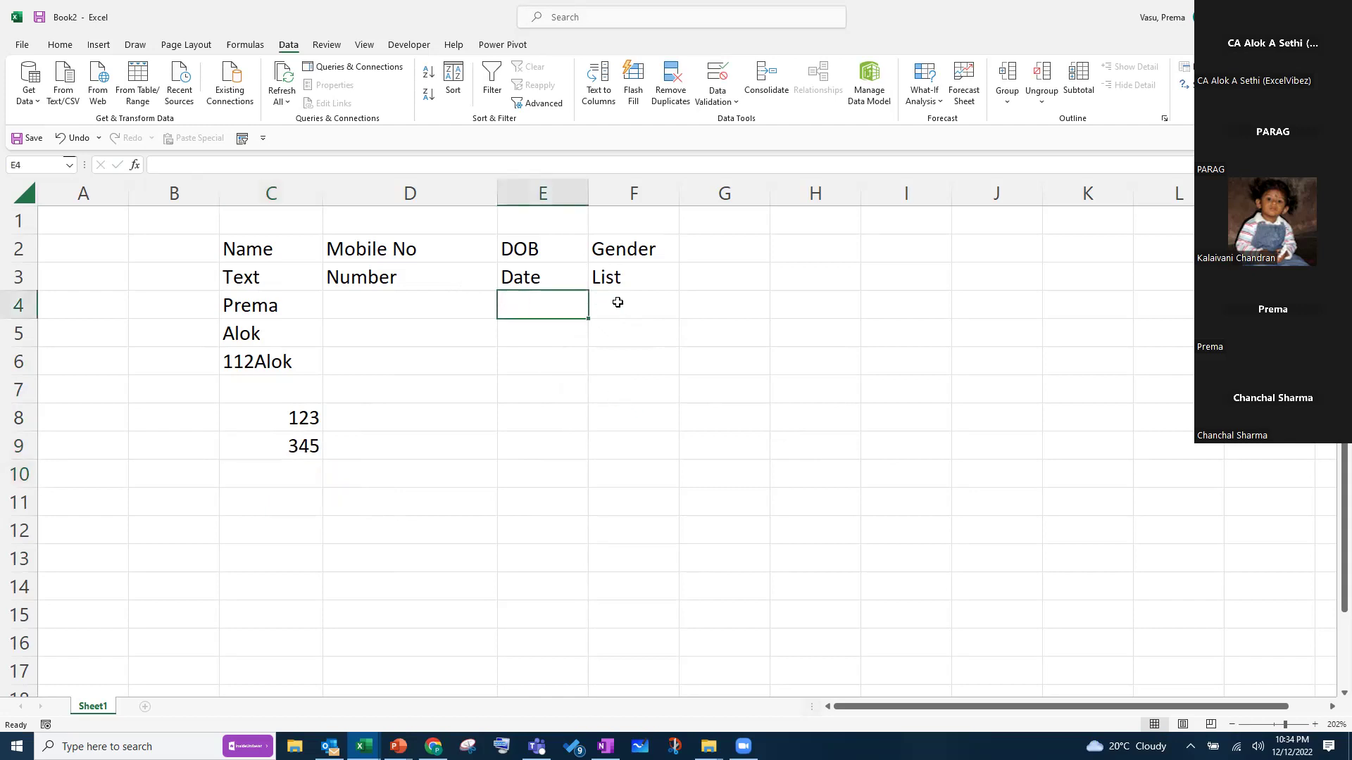
{"action": "left_click", "coordinate": [617, 302]}
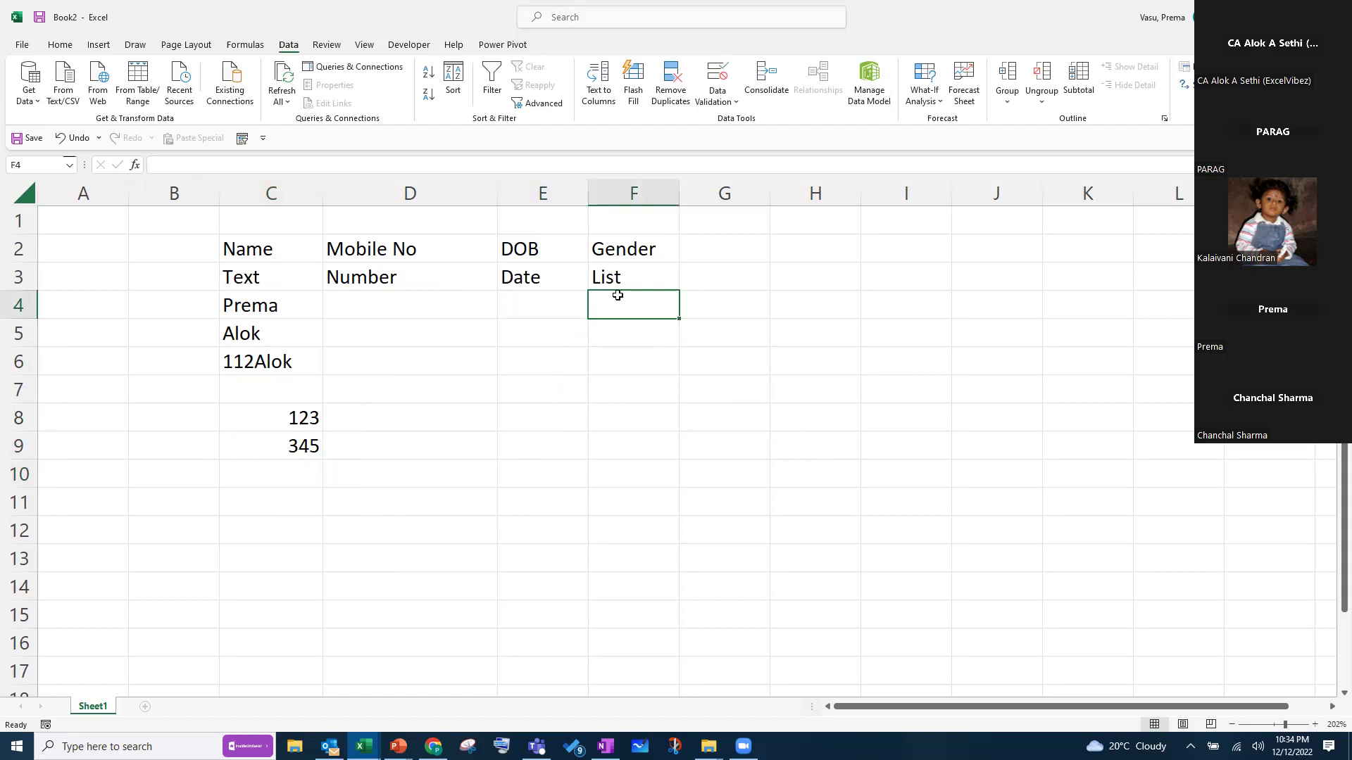
{"action": "left_click", "coordinate": [733, 103]}
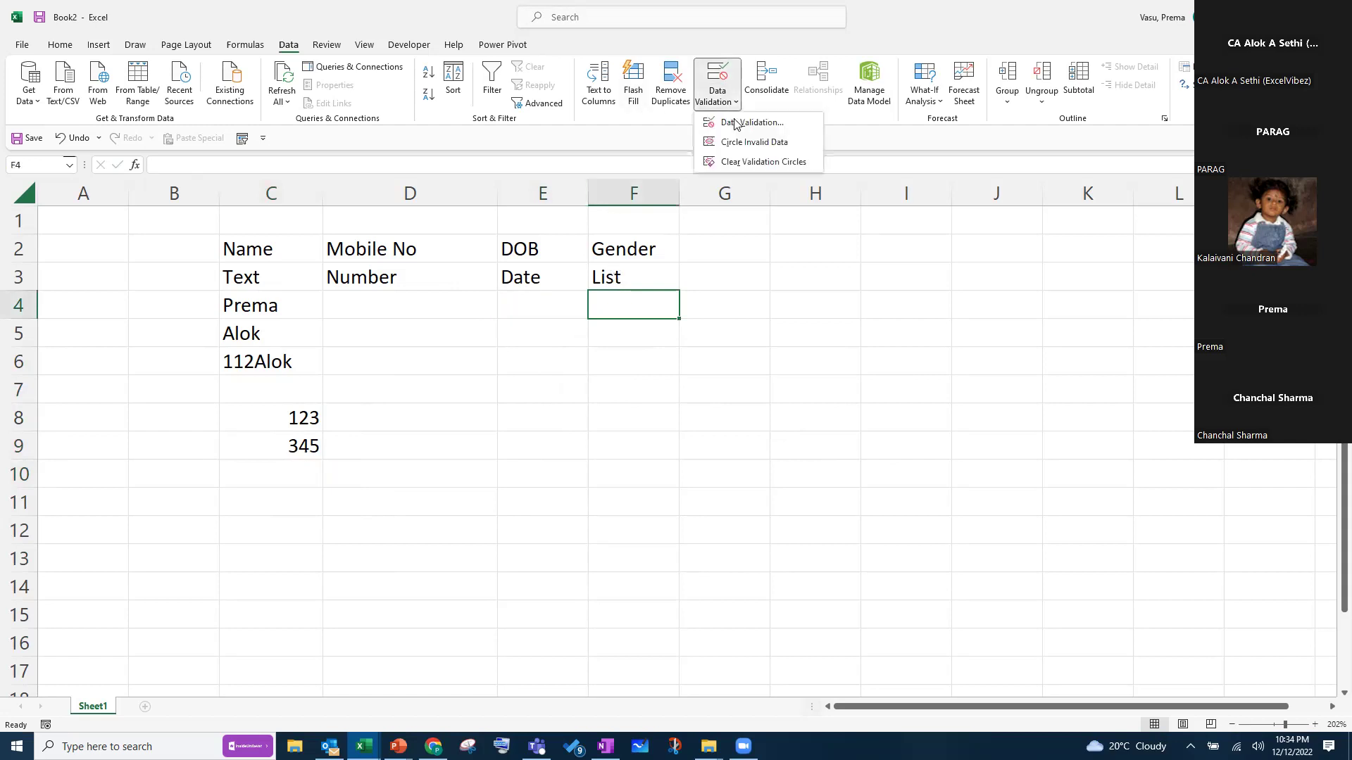
{"action": "left_click", "coordinate": [735, 123]}
{"action": "left_click", "coordinate": [435, 376]}
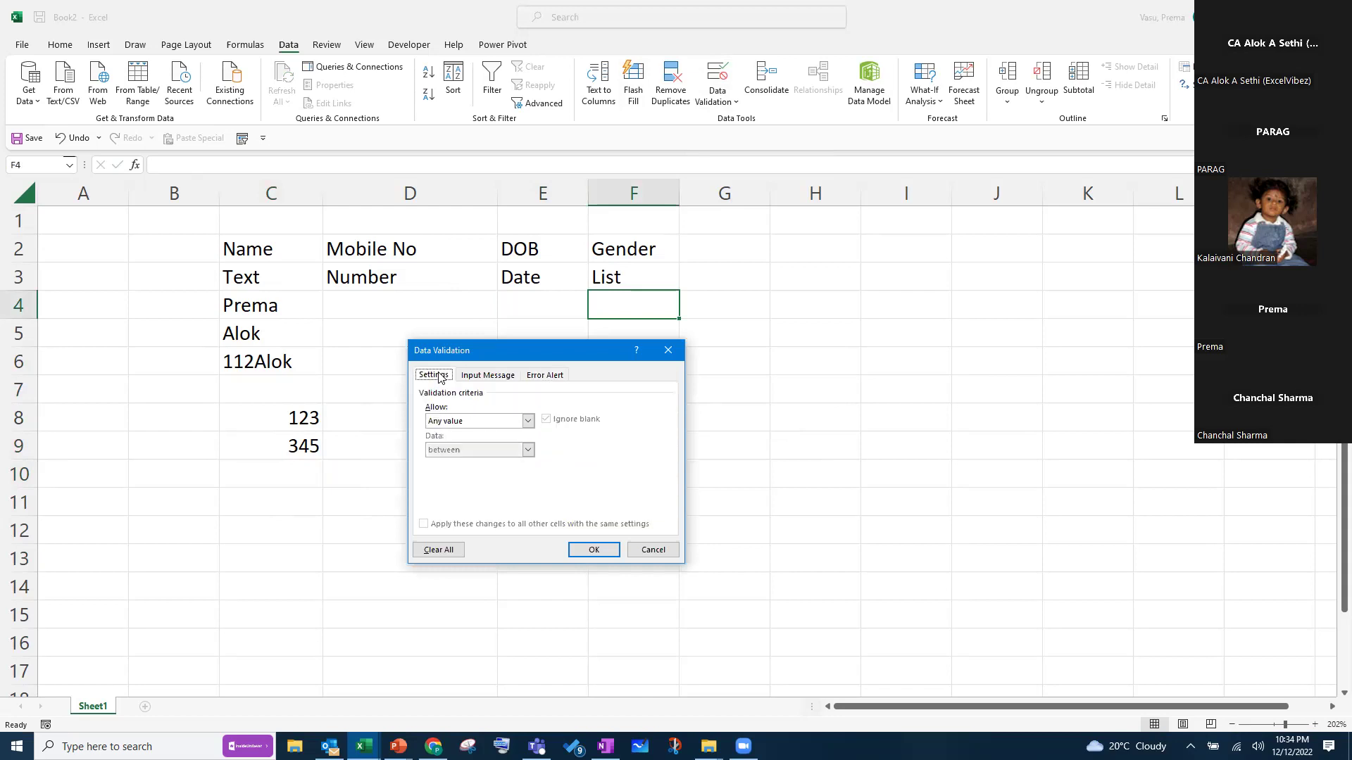
{"action": "left_click", "coordinate": [528, 422]}
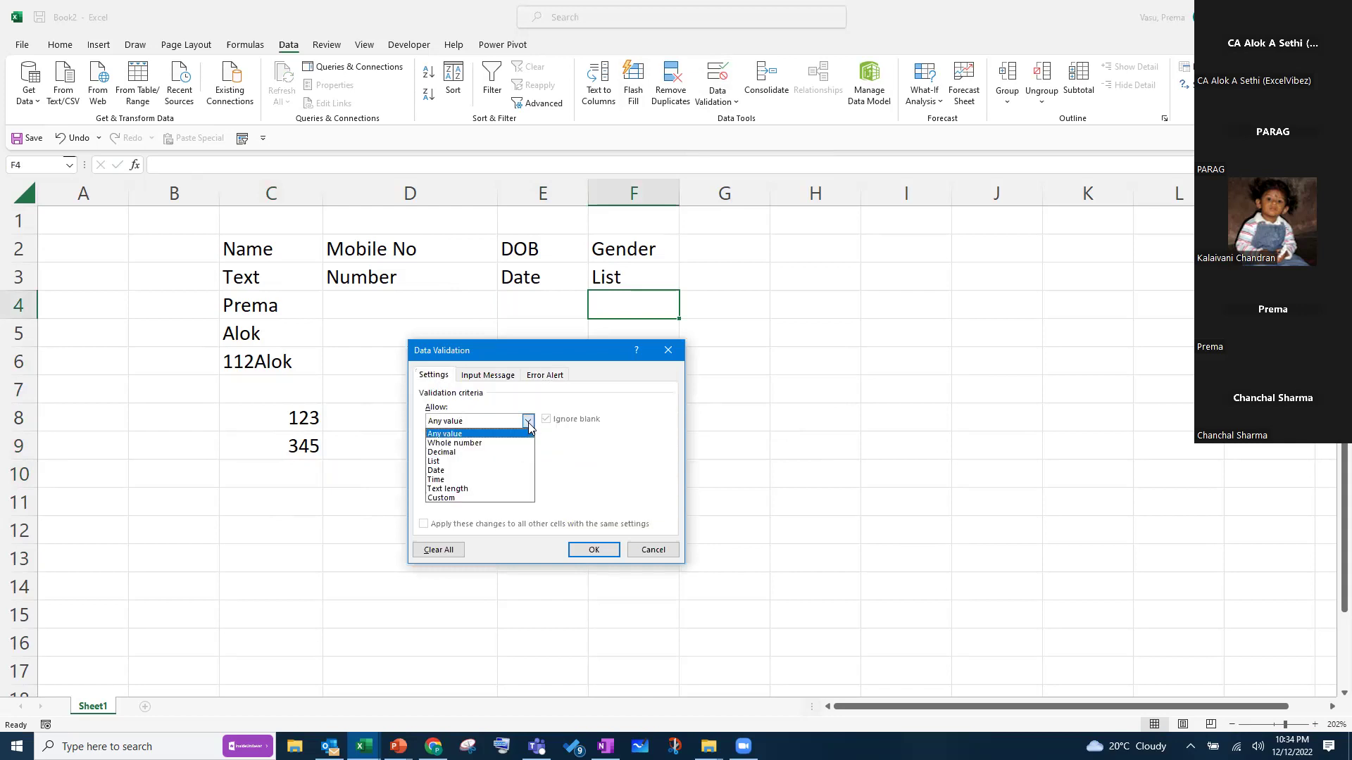
{"action": "left_click", "coordinate": [466, 465]}
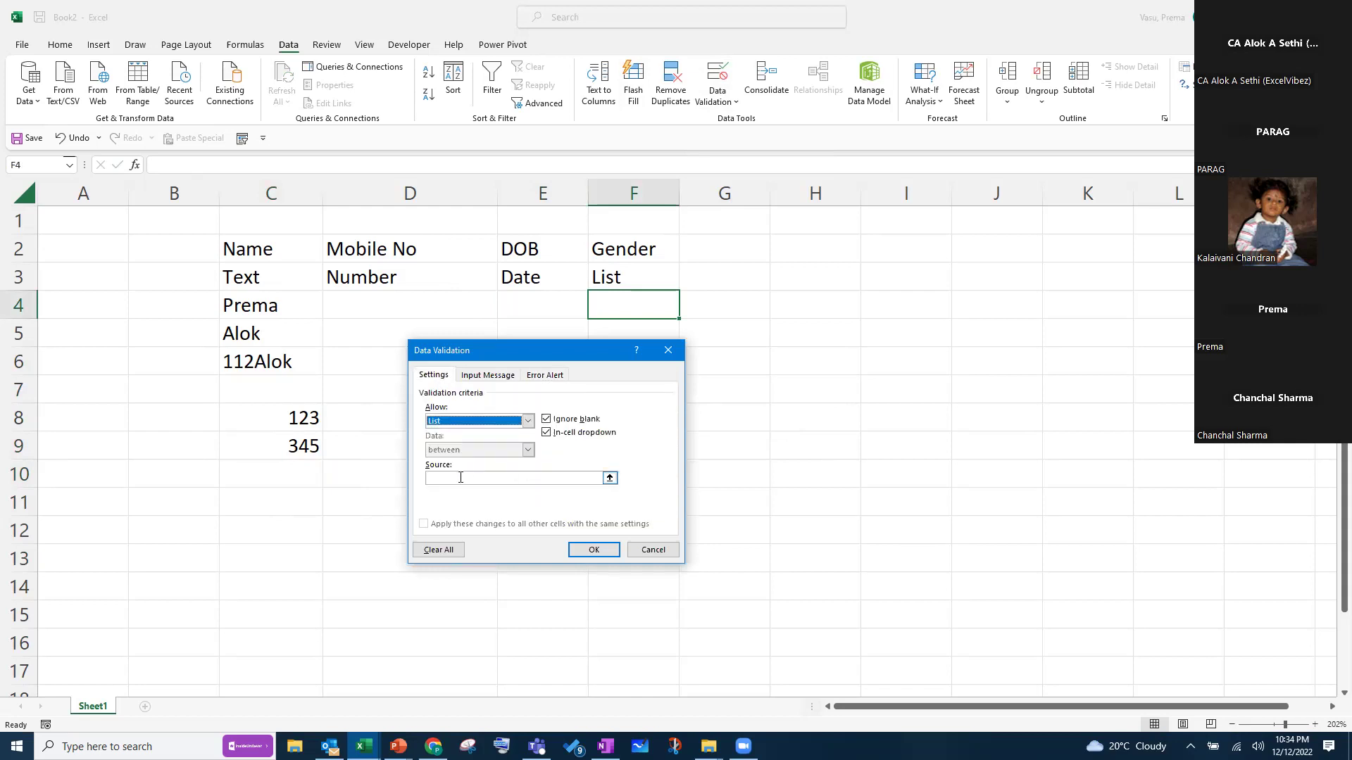
{"action": "left_click", "coordinate": [461, 478]}
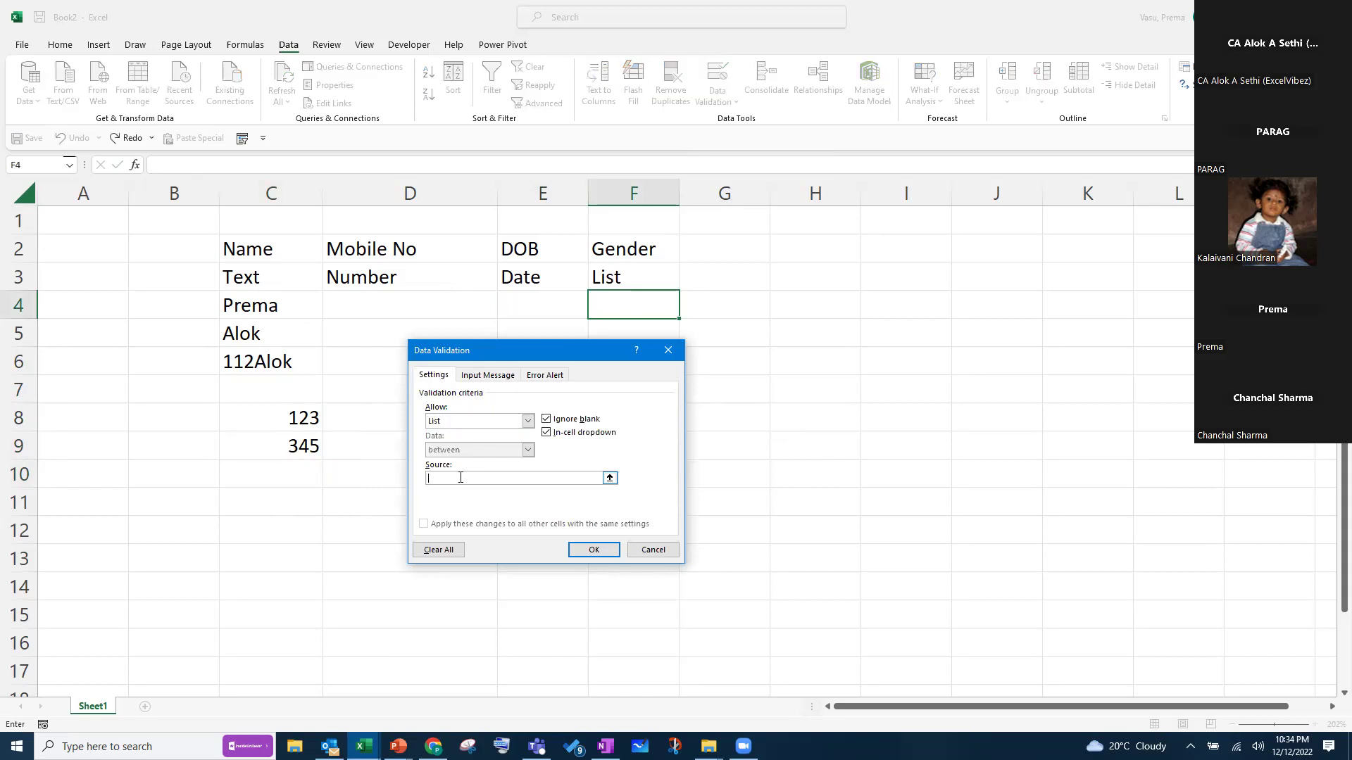
{"action": "type", "text": "G"}
{"action": "key", "text": "BackSpace"}
{"action": "type", "text": "m"}
{"action": "key", "text": "BackSpace"}
{"action": "type", "text": "Male"}
{"action": "left_click", "coordinate": [592, 551]}
Copy F4's Male/Female list validation into F5:F13
{"action": "key", "text": "ctrl+c"}
{"action": "left_click_drag", "start_coordinate": [633, 332], "coordinate": [632, 538]}
{"action": "key", "text": "Return"}
{"action": "left_click", "coordinate": [605, 301]}
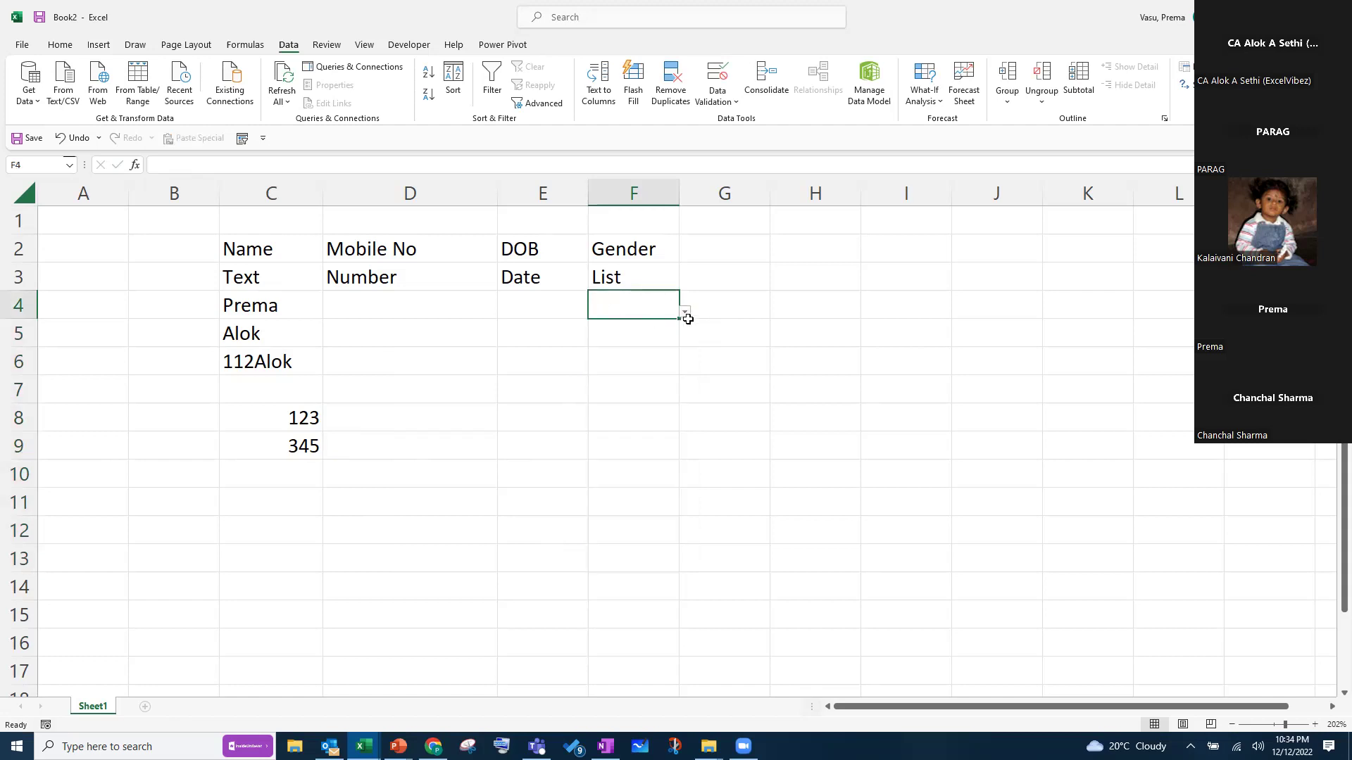
Pick Female for F4 and Male for F5 from their Gender dropdowns
{"action": "left_click", "coordinate": [687, 314]}
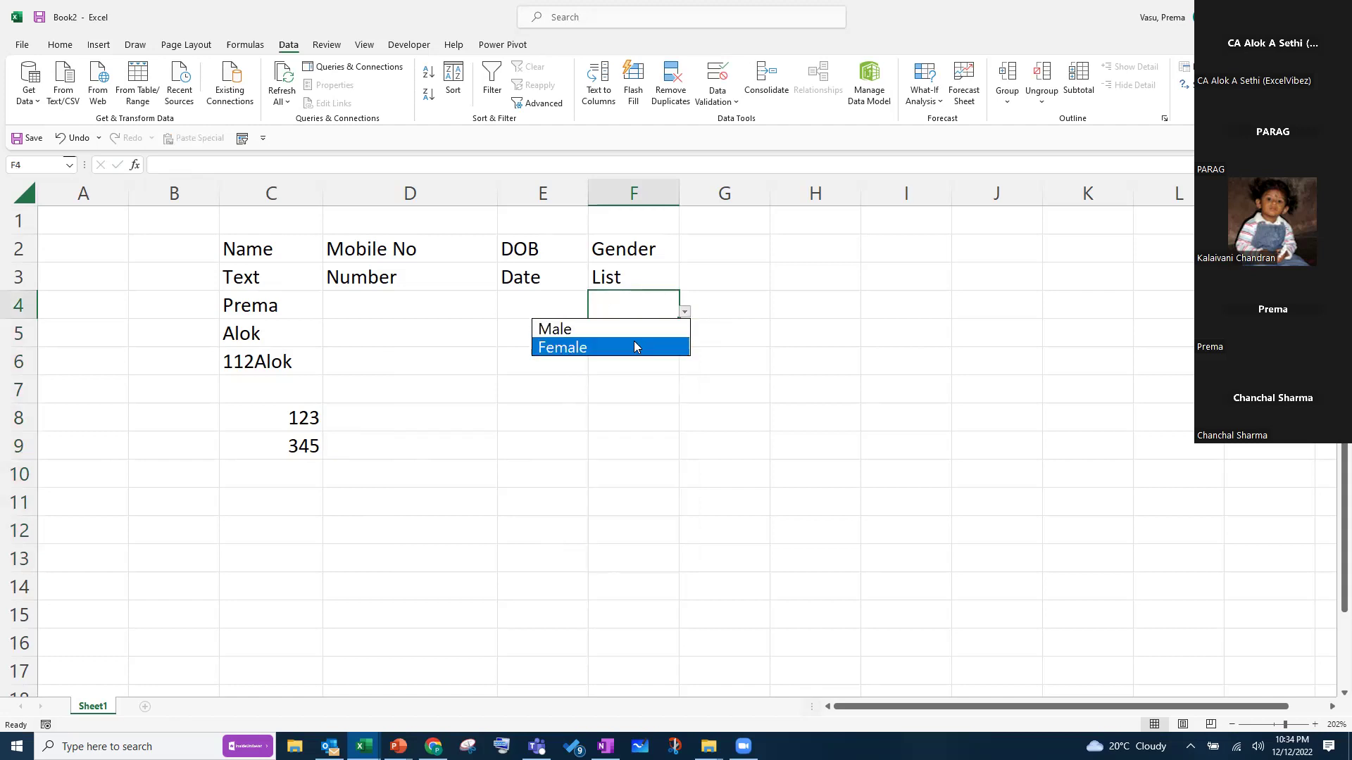
{"action": "left_click", "coordinate": [633, 341]}
{"action": "left_click", "coordinate": [634, 332]}
{"action": "left_click", "coordinate": [684, 340]}
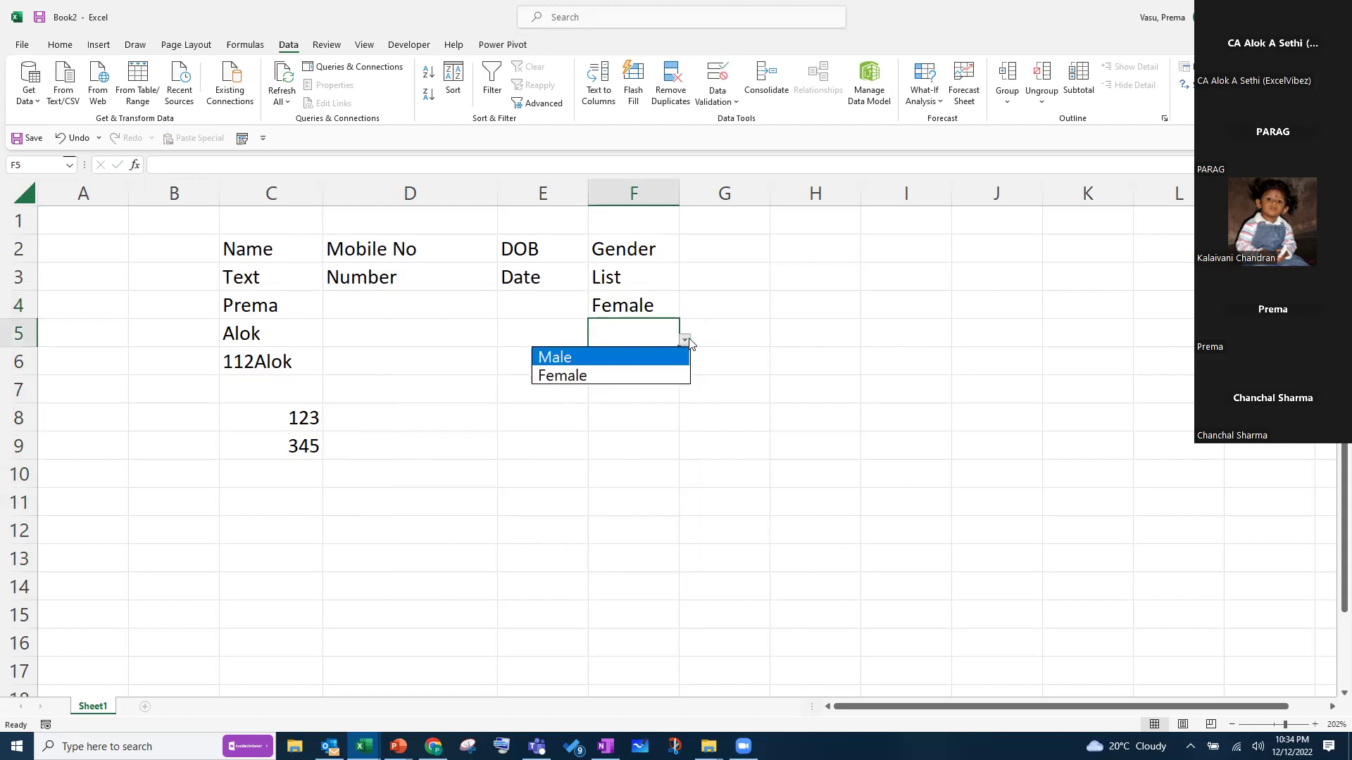
{"action": "left_click", "coordinate": [649, 358]}
{"action": "key", "text": "Return"}
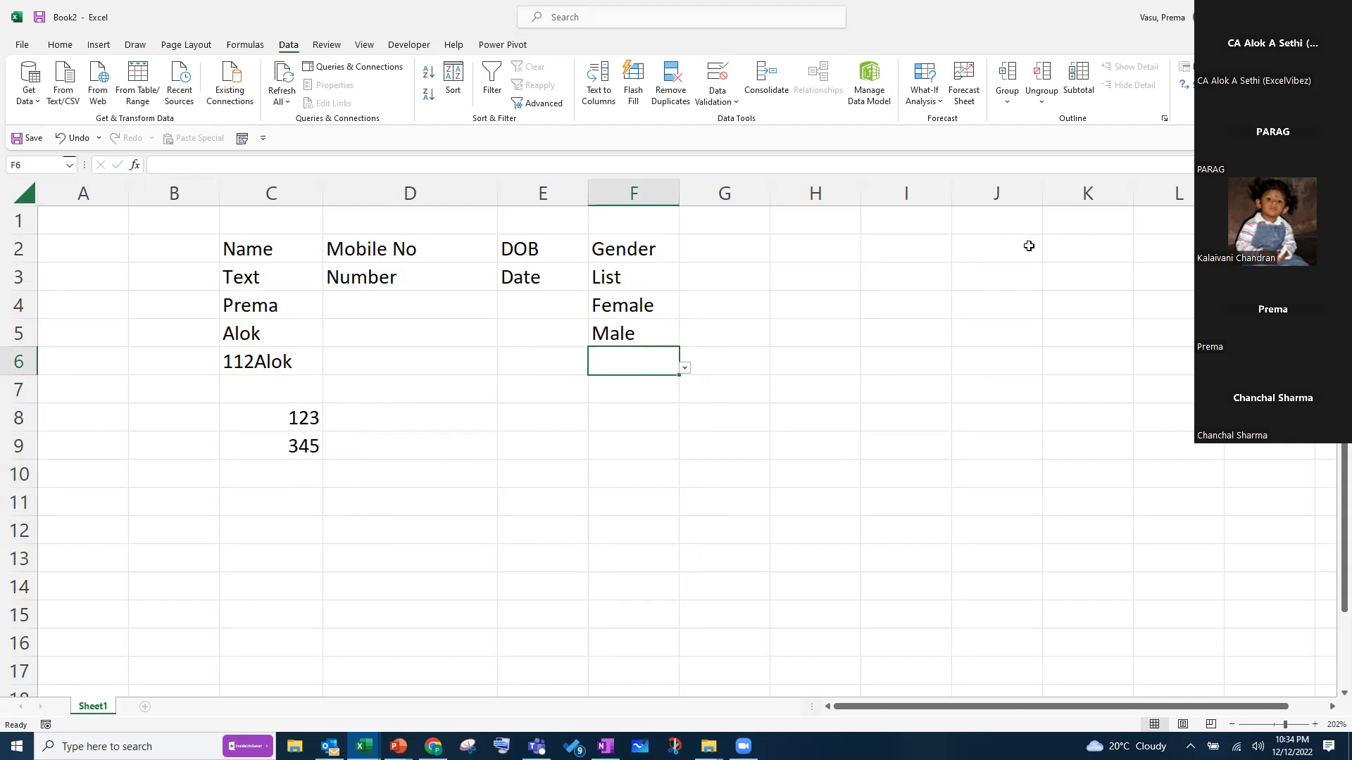
Enter 1 in J2 and 2 in J3
{"action": "left_click", "coordinate": [1028, 246]}
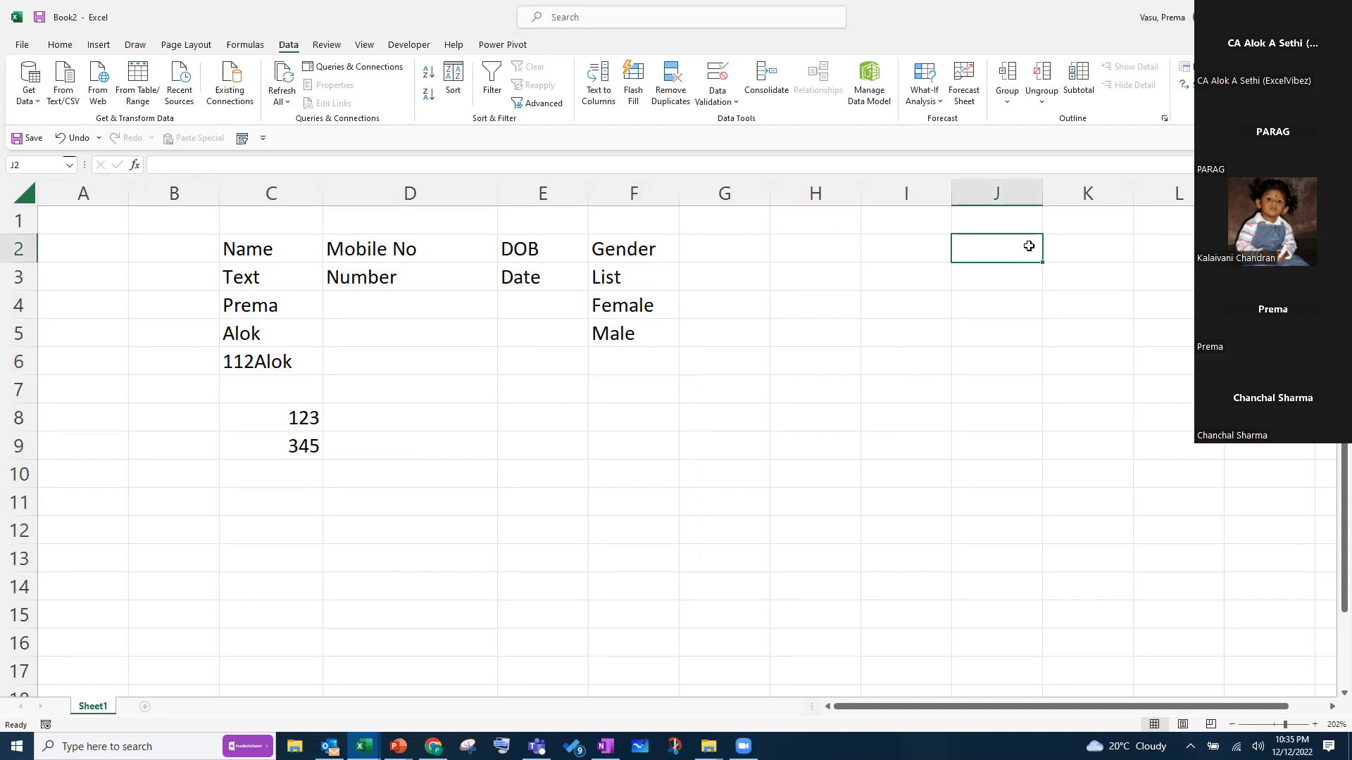
{"action": "type", "text": "1"}
{"action": "key", "text": "Return"}
{"action": "type", "text": "2"}
{"action": "key", "text": "Return"}
Enter =SEQUENCE(100) in J4 so it spills numbers down column J
{"action": "key", "text": "Up"}
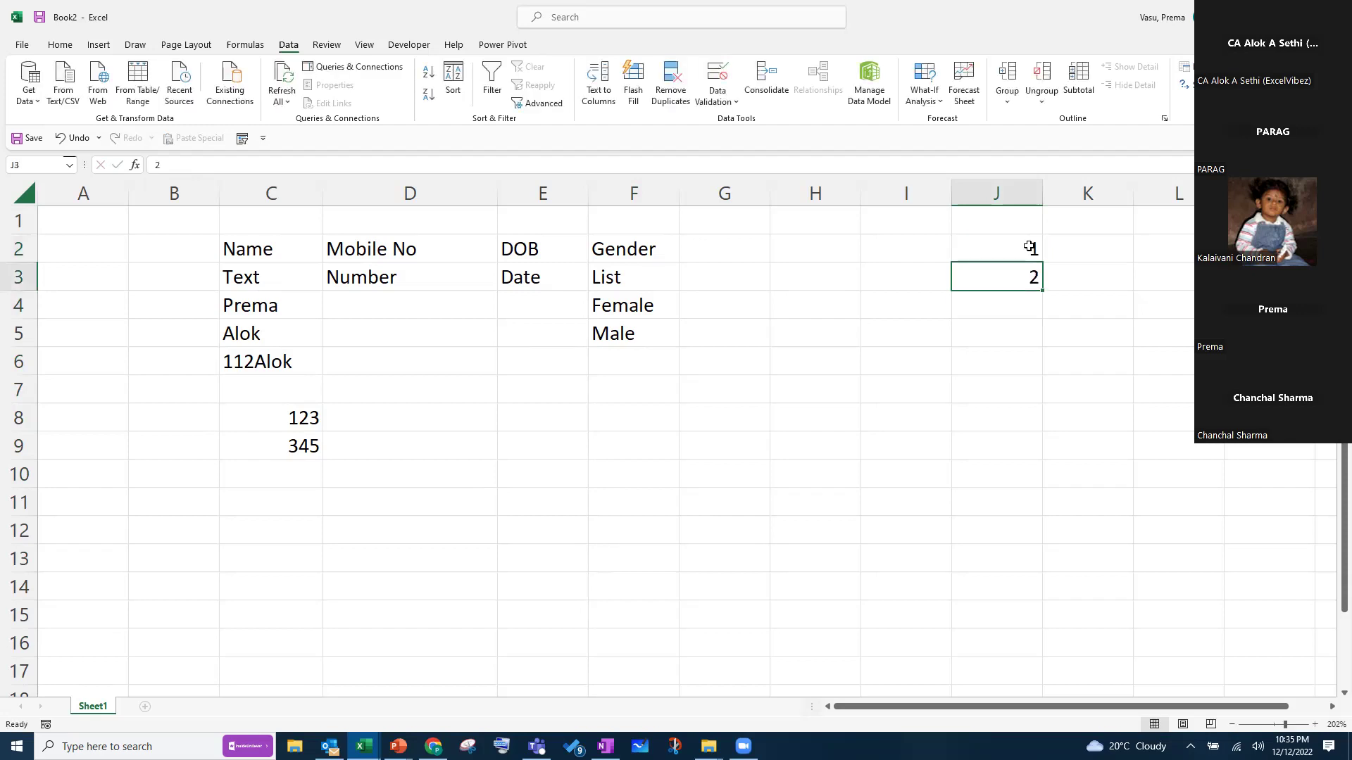
{"action": "key", "text": "Down"}
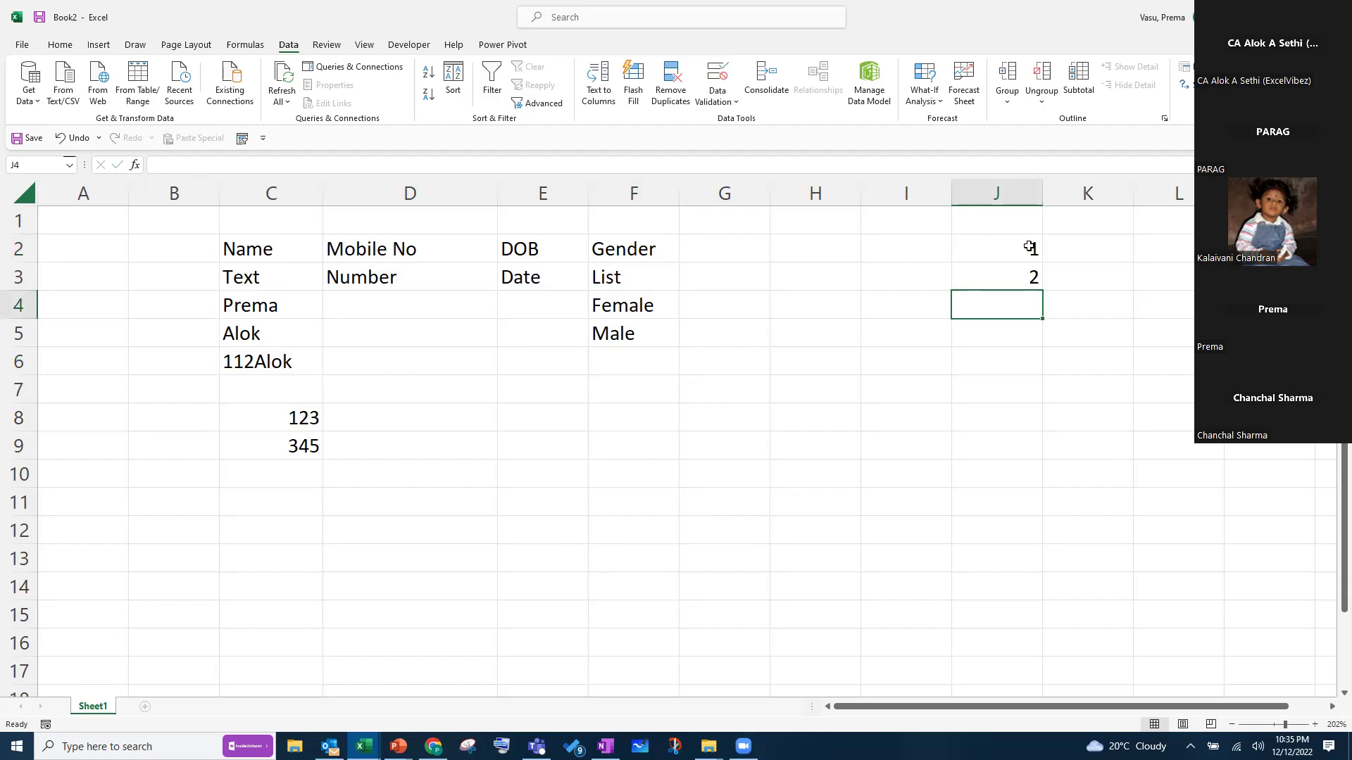
{"action": "type", "text": "=seq"}
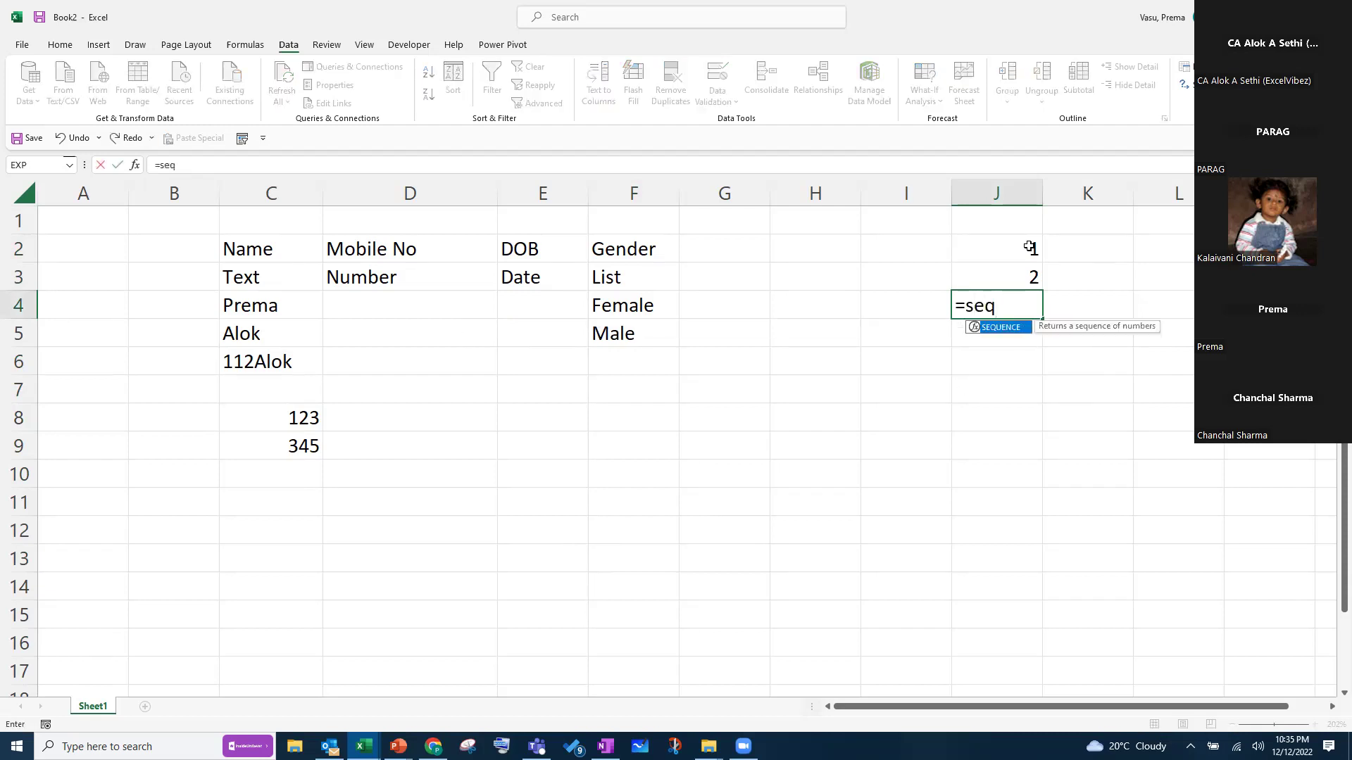
{"action": "key", "text": "Tab"}
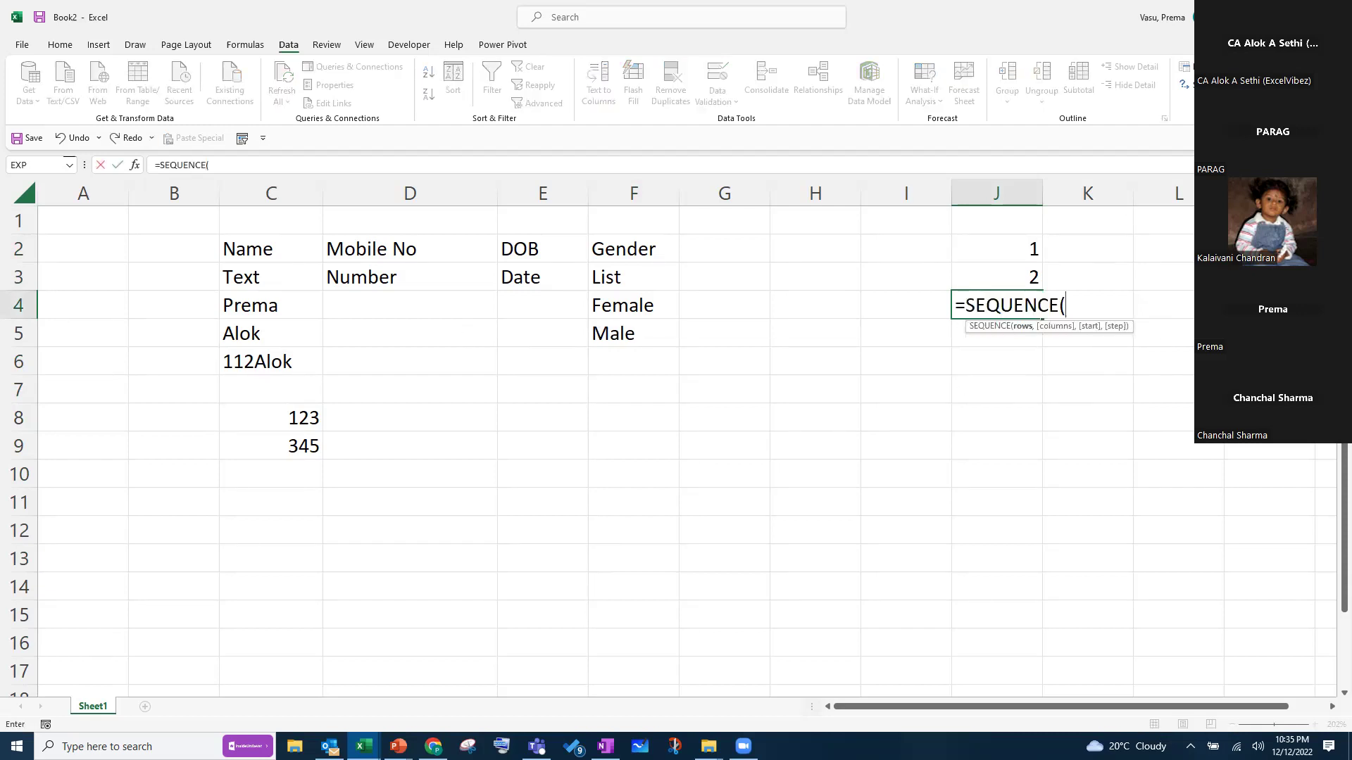
{"action": "type", "text": "1"}
{"action": "type", "text": "00"}
{"action": "type", "text": ")"}
{"action": "key", "text": "Return"}
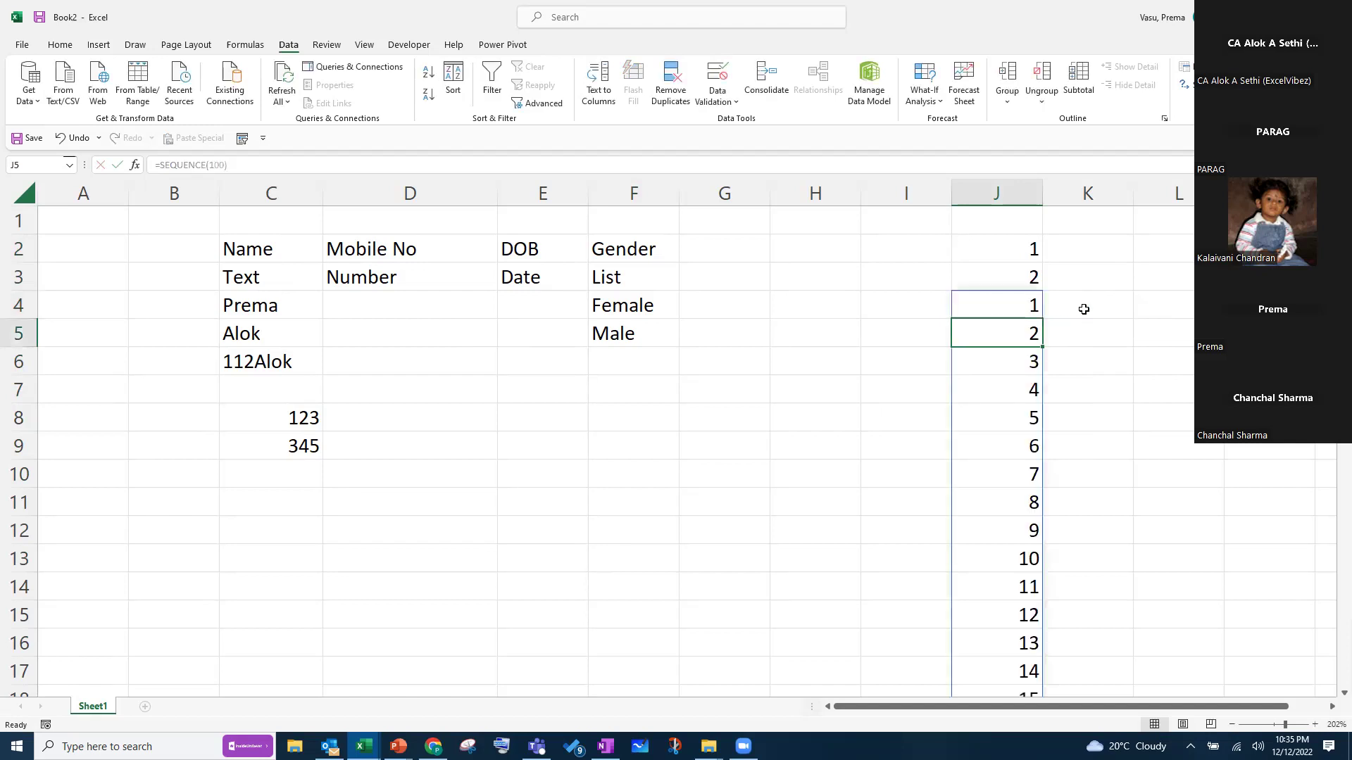
Check the Data Validation settings of F4, then close them unchanged
{"action": "left_click", "coordinate": [612, 304]}
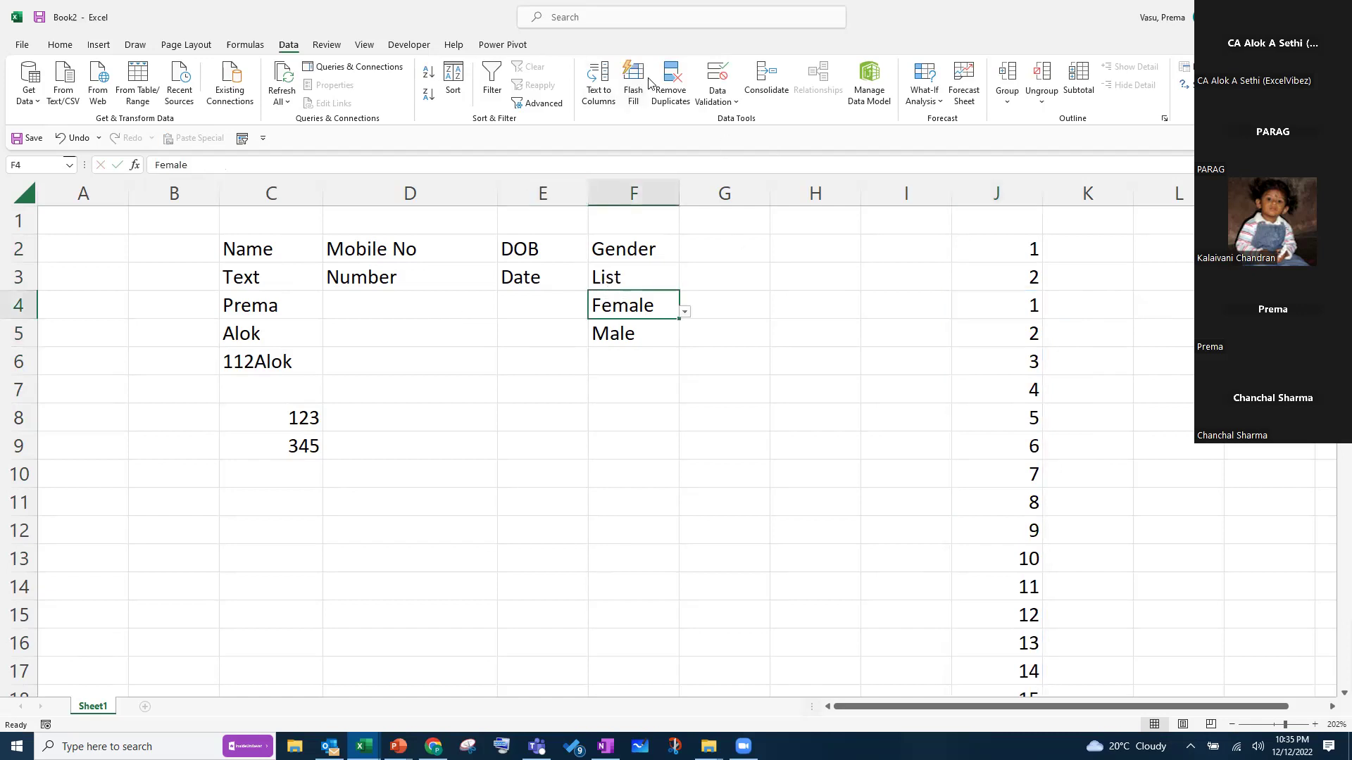
{"action": "left_click", "coordinate": [731, 98]}
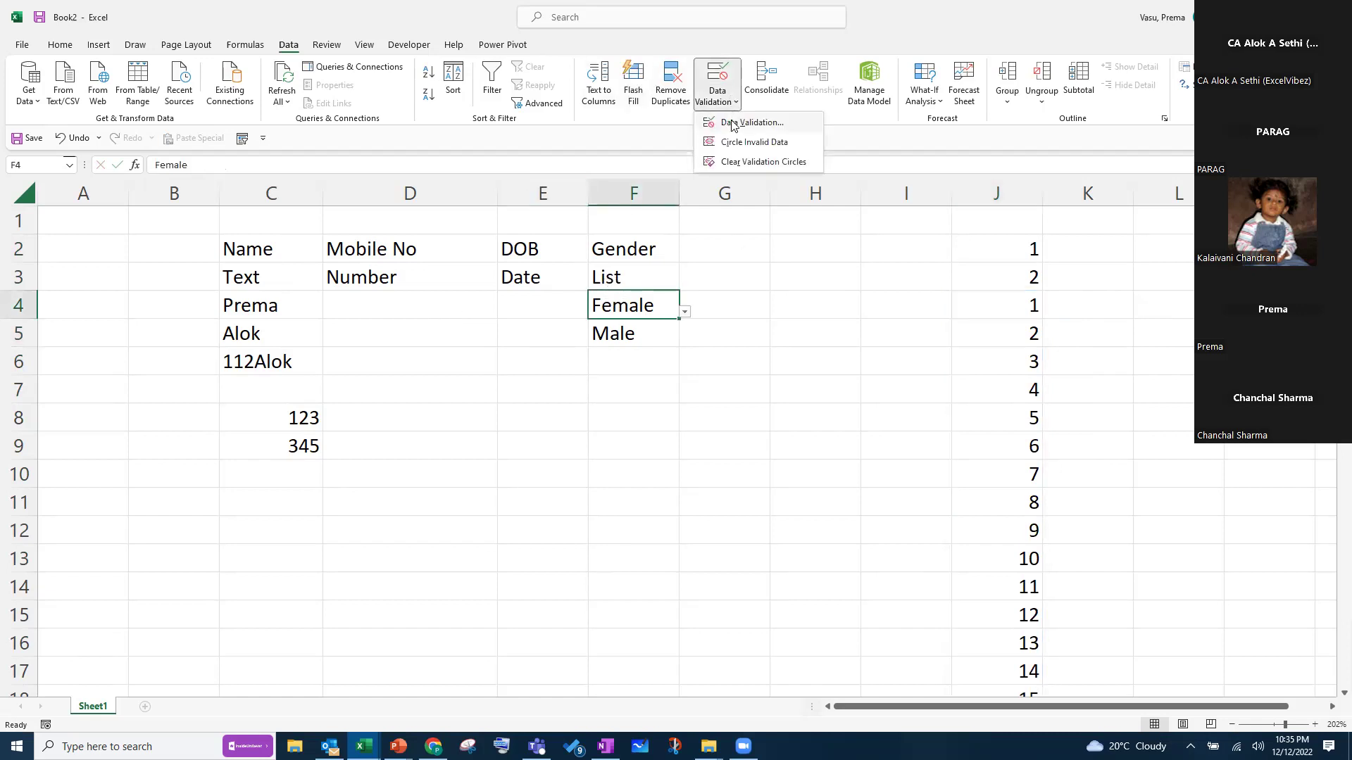
{"action": "left_click", "coordinate": [752, 123]}
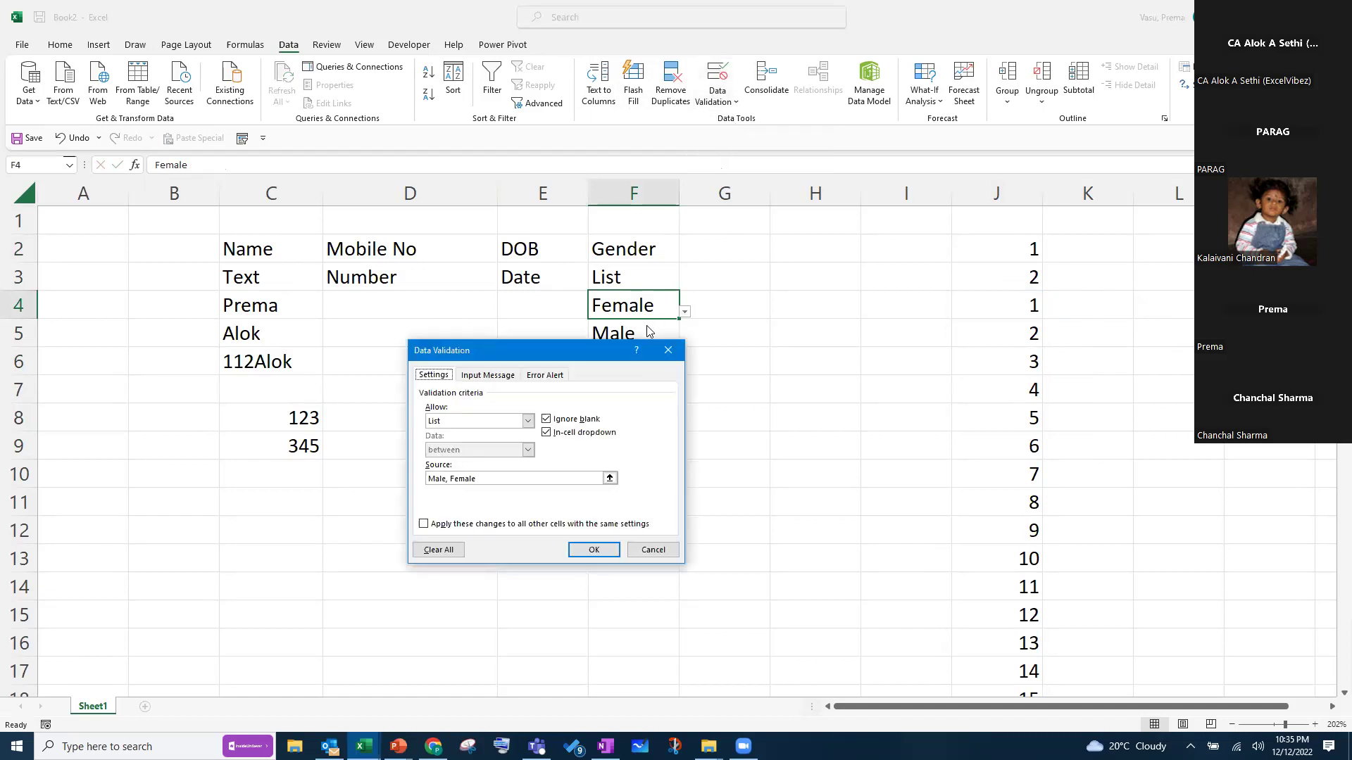
{"action": "key", "text": "Escape"}
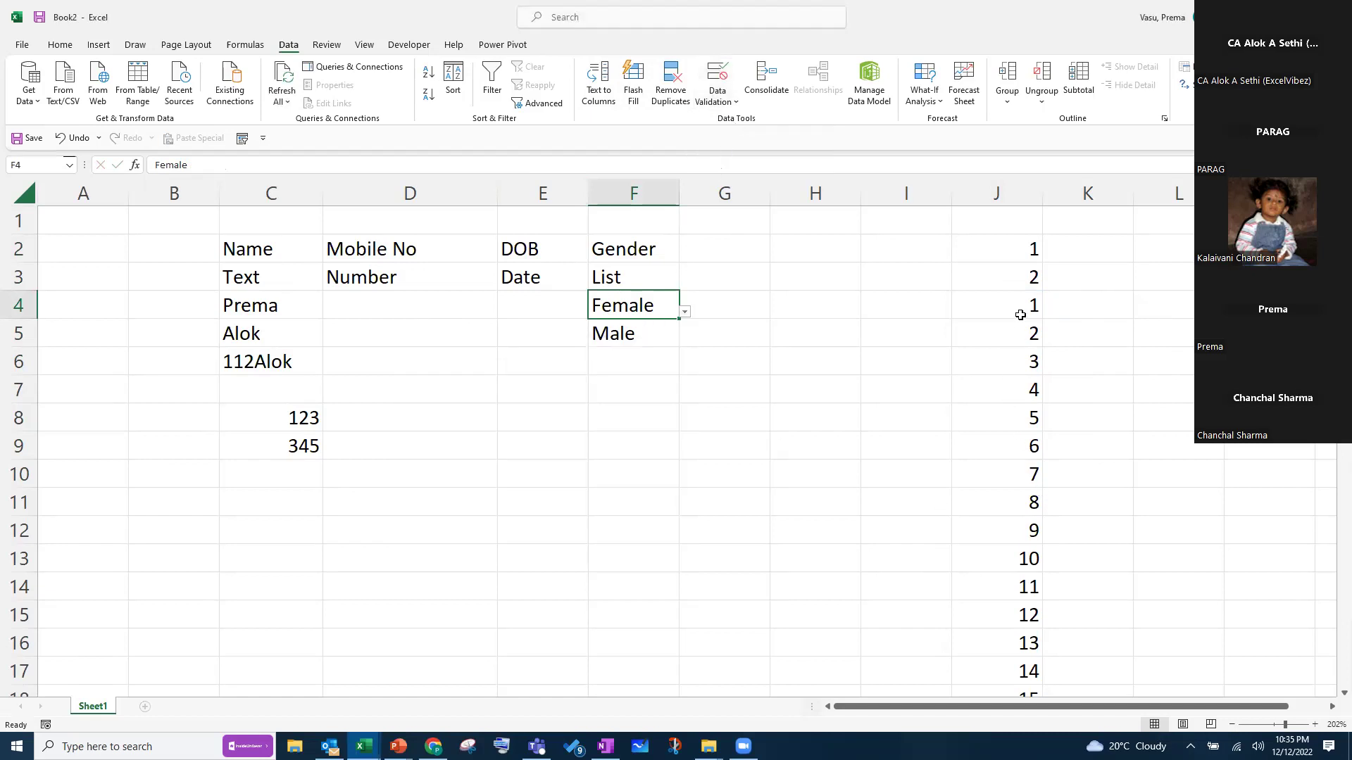
Copy the spilled sequence J4:J103 and paste it back as plain values
{"action": "left_click", "coordinate": [1020, 313]}
{"action": "key", "text": "ctrl+shift+Down"}
{"action": "key", "text": "ctrl+c"}
{"action": "key", "text": "ctrl+BackSpace"}
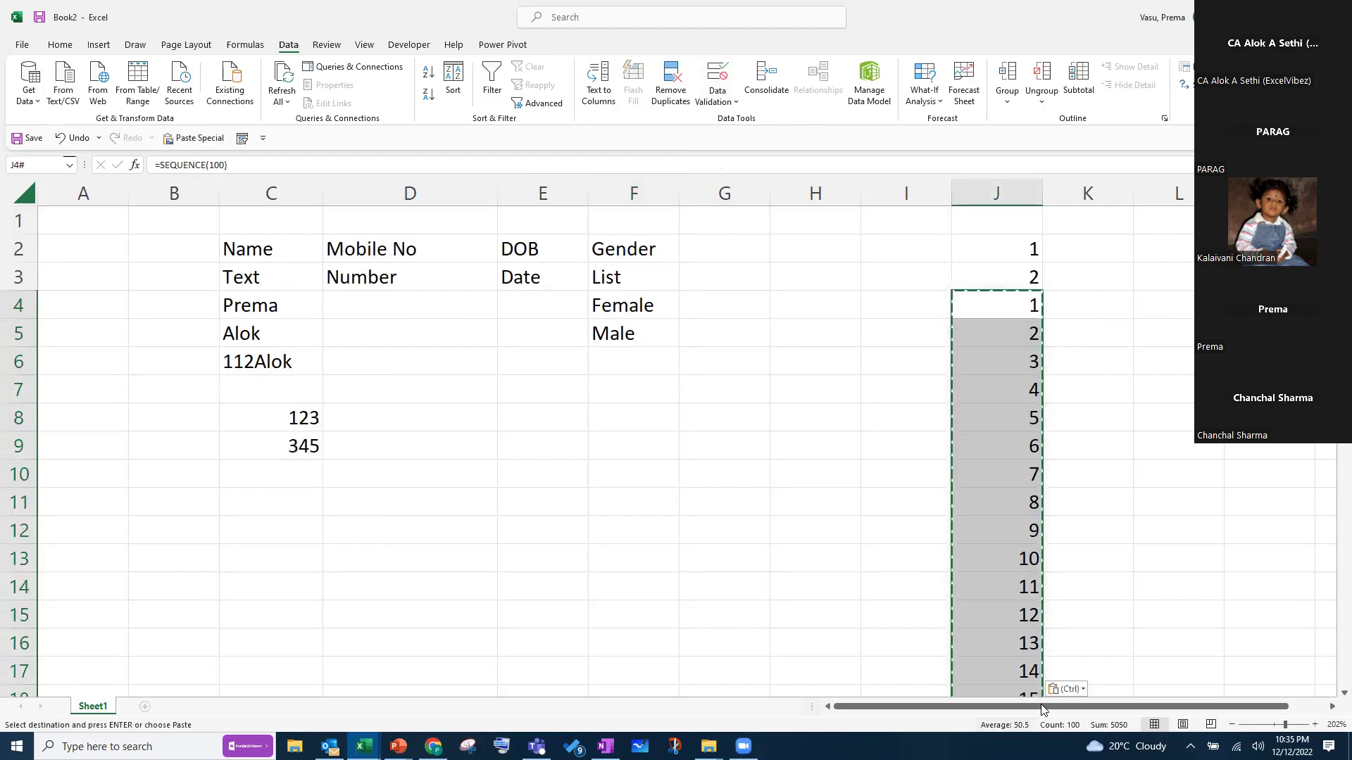
{"action": "left_click", "coordinate": [1065, 689]}
{"action": "left_click", "coordinate": [1057, 630]}
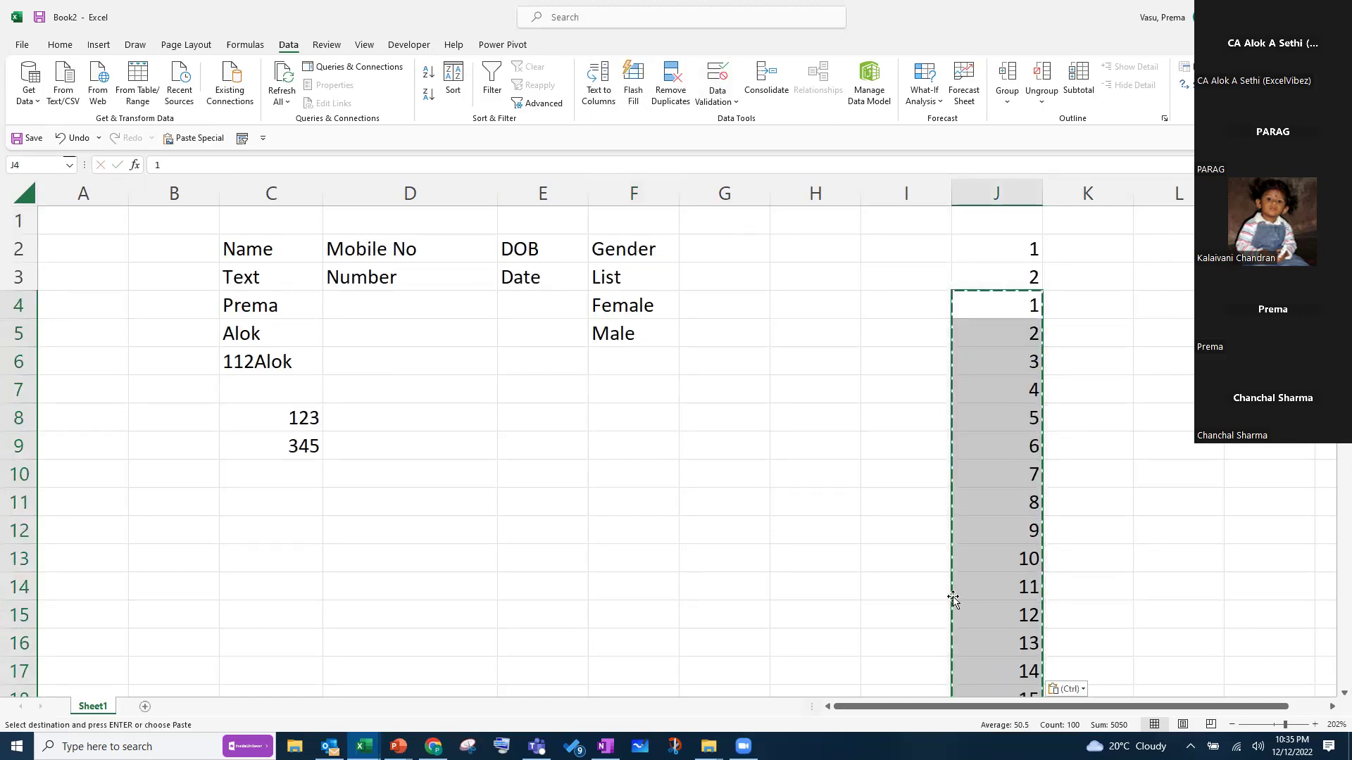
Reopen F4's Data Validation and start picking the list source range from the sheet
{"action": "left_click", "coordinate": [640, 310]}
{"action": "key", "text": "alt+Down"}
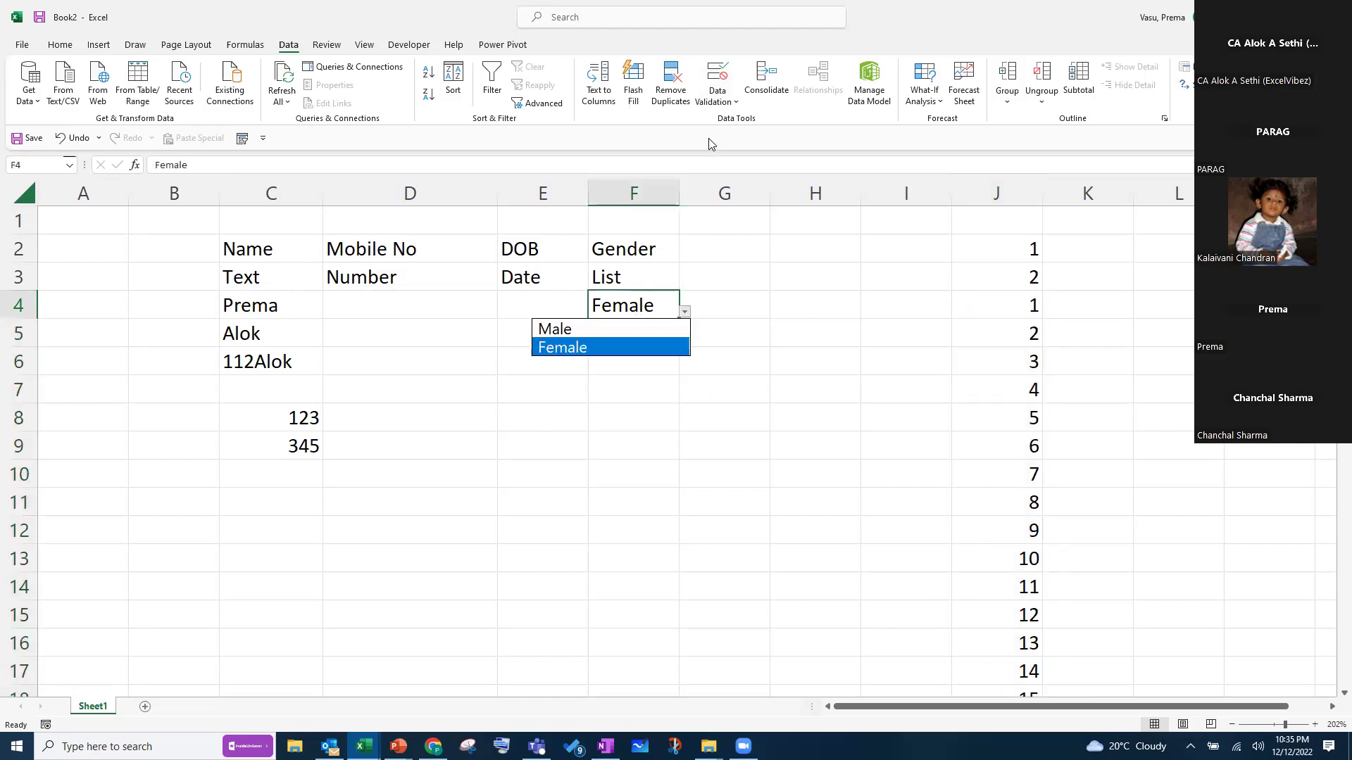
{"action": "left_click", "coordinate": [713, 144]}
{"action": "left_click", "coordinate": [734, 104]}
{"action": "left_click", "coordinate": [752, 122]}
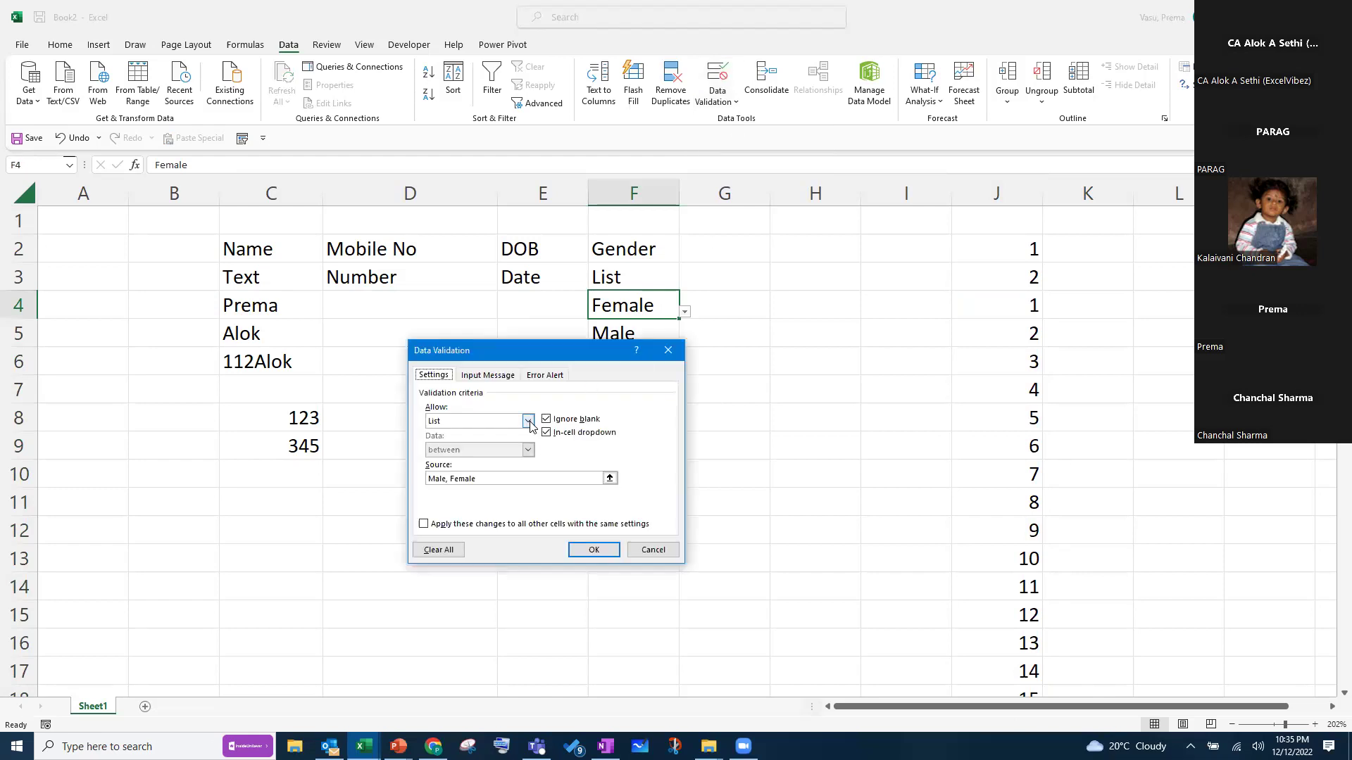
{"action": "left_click", "coordinate": [610, 478]}
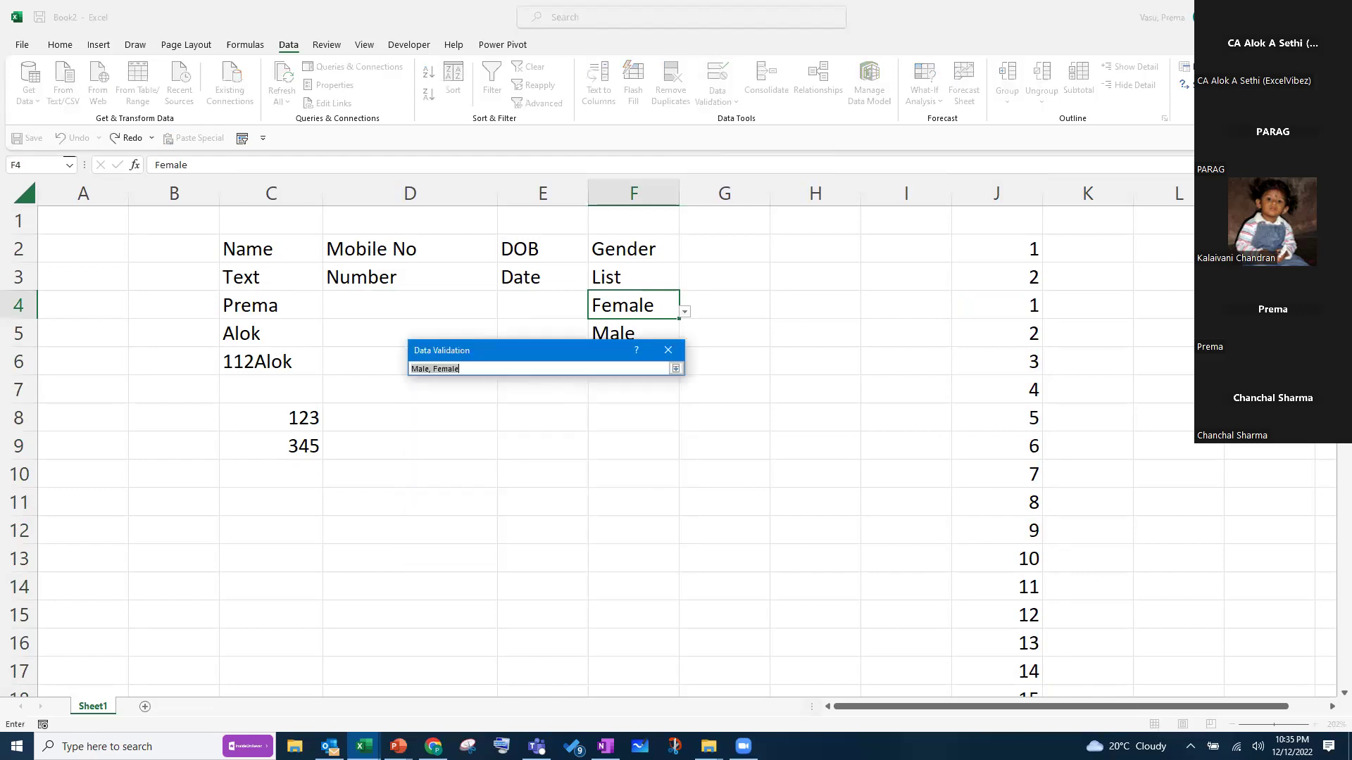
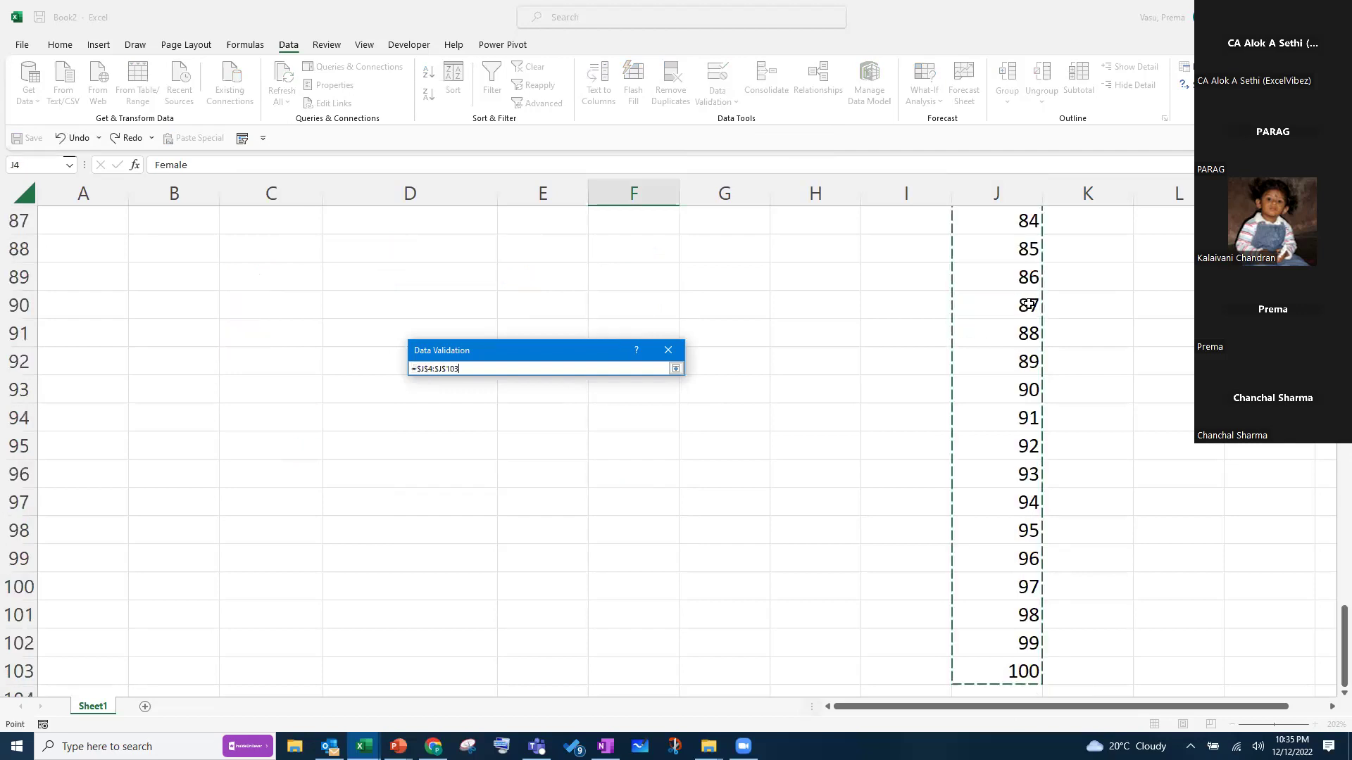
Change the Gender list source to =$J$4:$J$103 and return to the full Data Validation settings
{"action": "key", "text": "F4"}
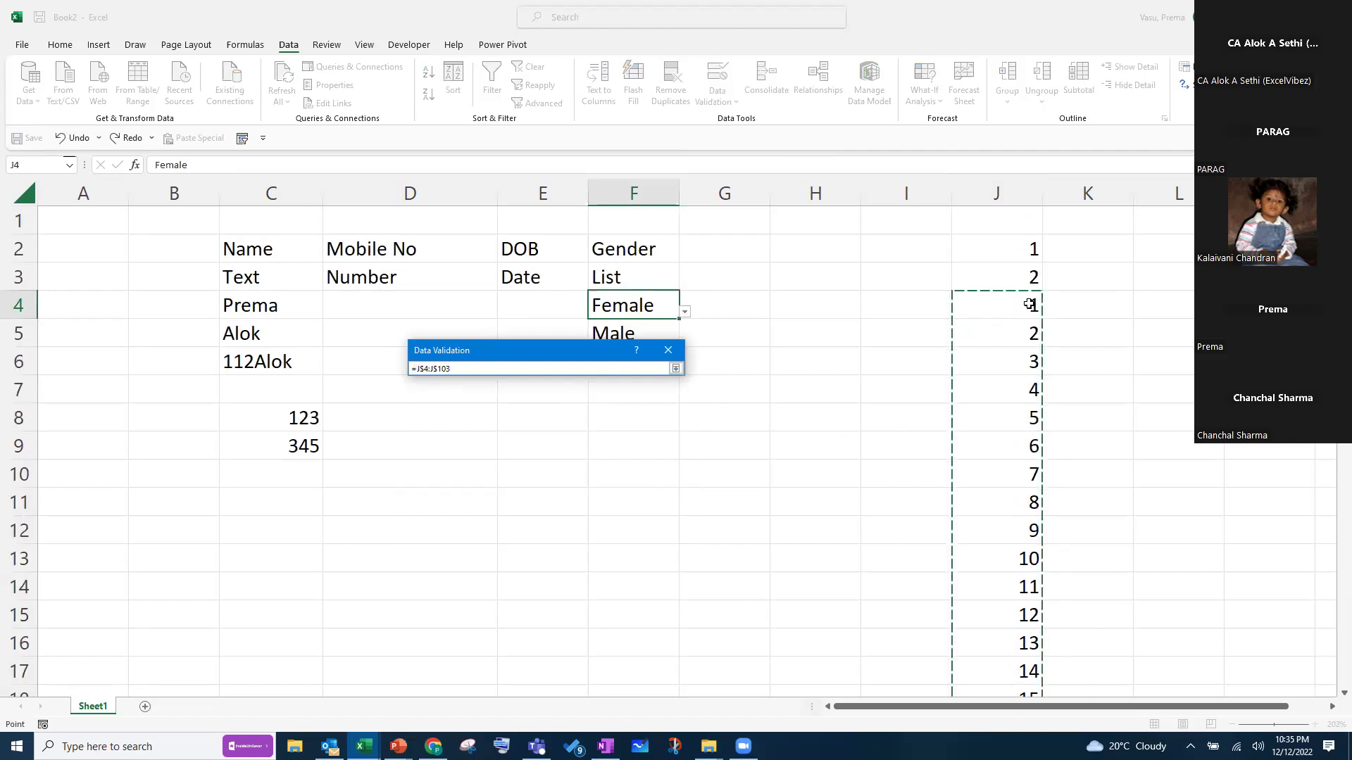
{"action": "key", "text": "Return"}
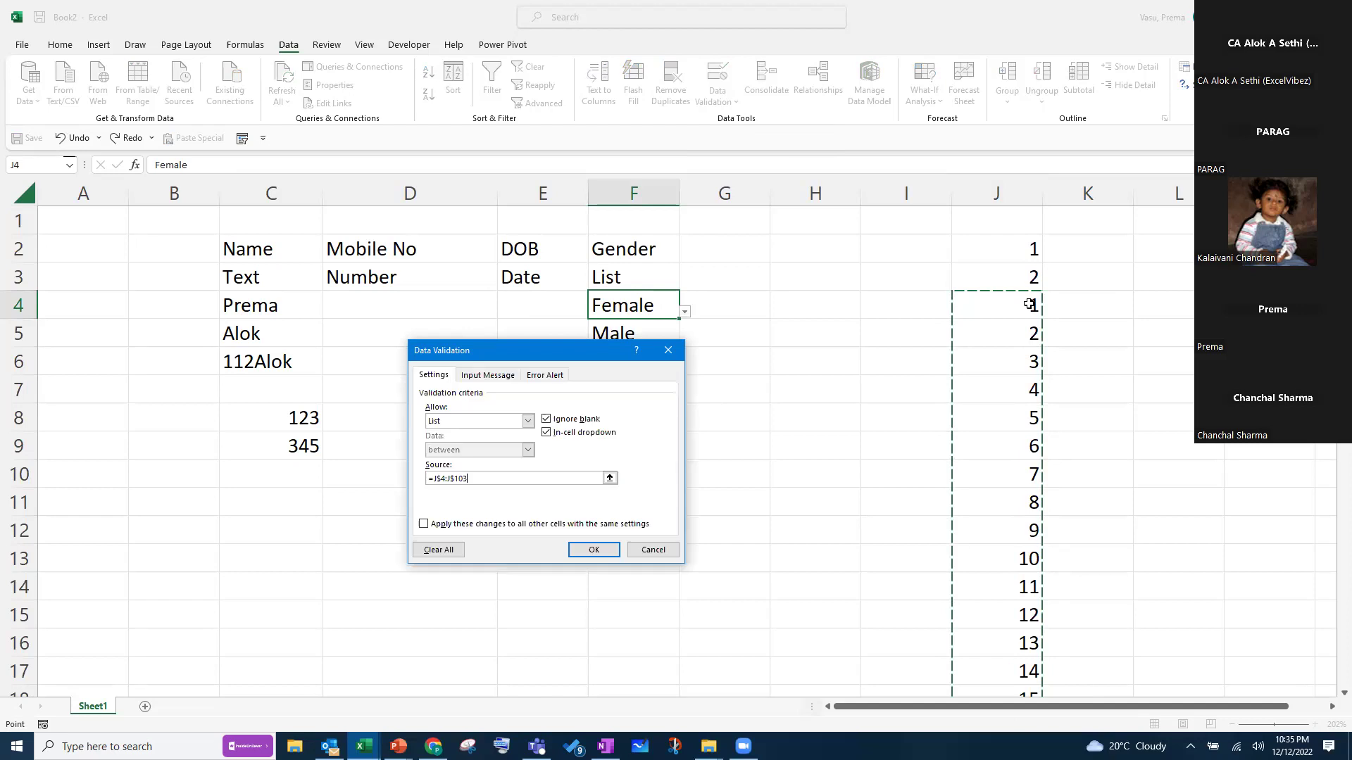
Apply the new list source and clear the Female and Male entries in F4:F5
{"action": "left_click", "coordinate": [583, 551]}
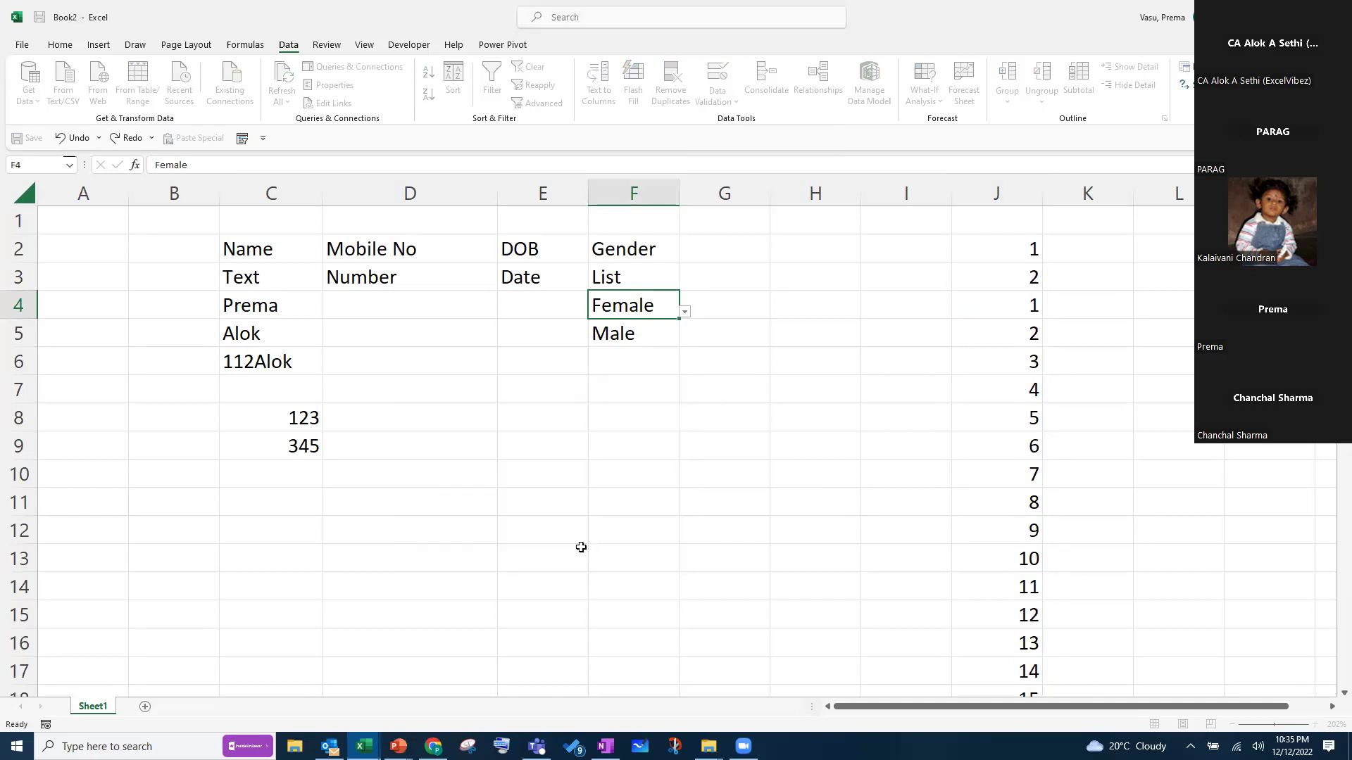
{"action": "left_click", "coordinate": [666, 447]}
{"action": "left_click", "coordinate": [634, 303]}
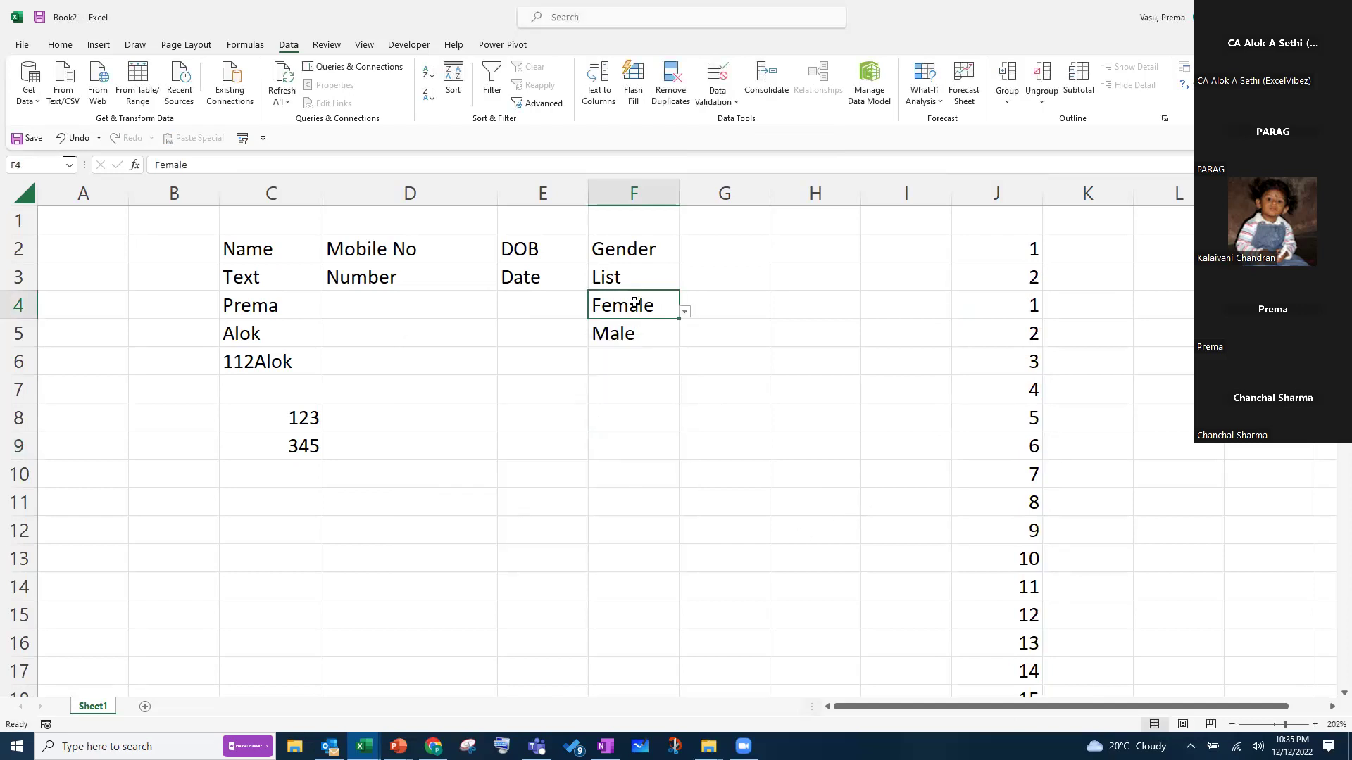
{"action": "key", "text": "shift+Down"}
{"action": "key", "text": "Delete"}
Choose 5 from F4's dropdown list and pick a value from F5's list
{"action": "left_click", "coordinate": [667, 308]}
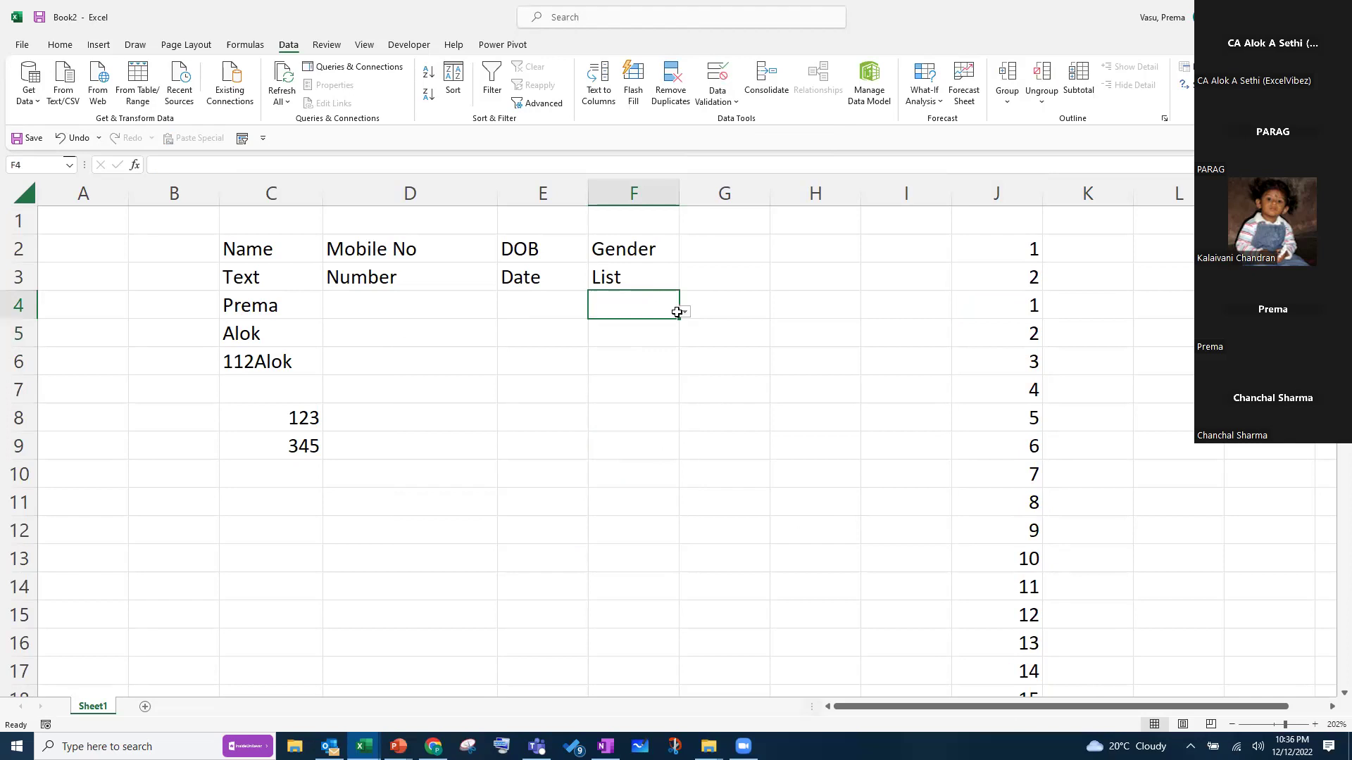
{"action": "left_click", "coordinate": [680, 312]}
{"action": "left_click", "coordinate": [627, 405]}
{"action": "left_click", "coordinate": [639, 336]}
{"action": "left_click", "coordinate": [684, 340]}
{"action": "left_click", "coordinate": [646, 356]}
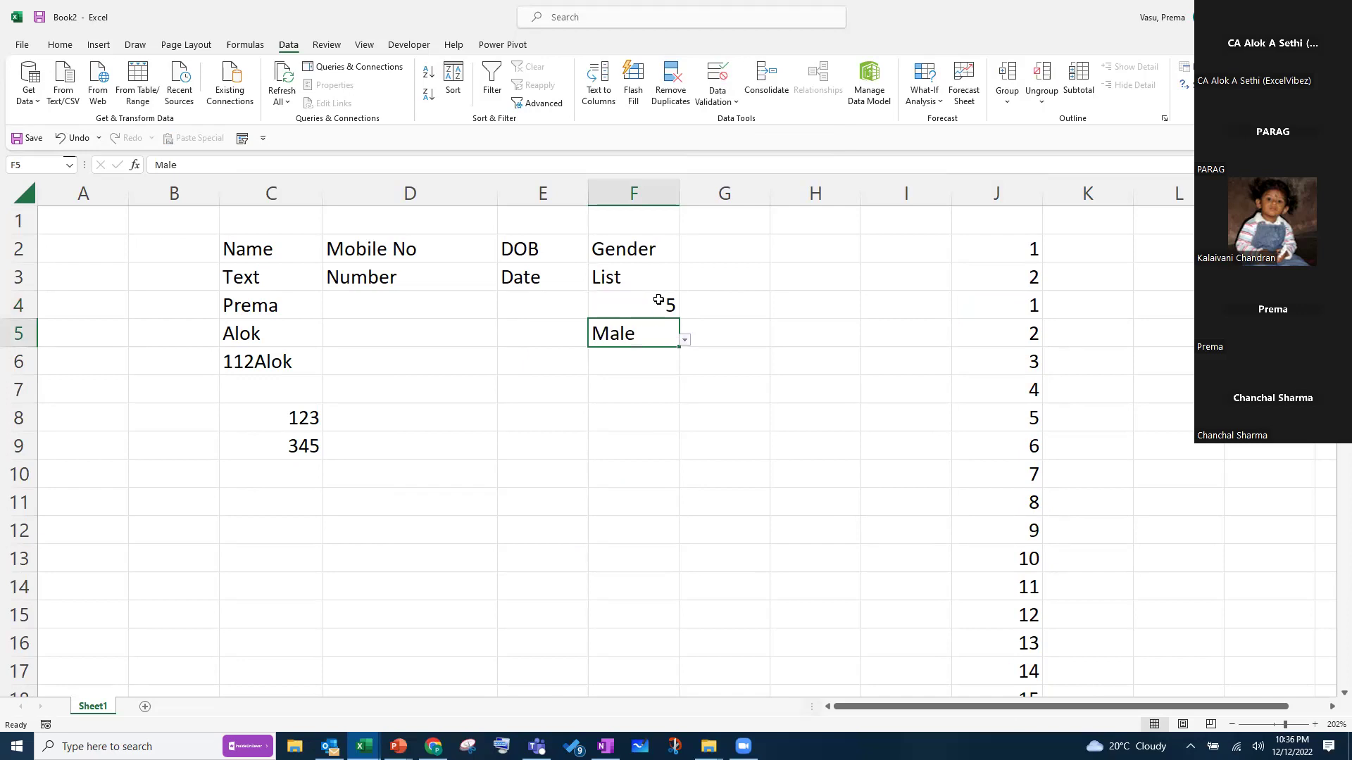
Copy the 5 in F4 down through the Gender cells to F12
{"action": "left_click", "coordinate": [658, 300]}
{"action": "key", "text": "ctrl+c"}
{"action": "left_click_drag", "start_coordinate": [655, 336], "coordinate": [631, 523]}
{"action": "key", "text": "Return"}
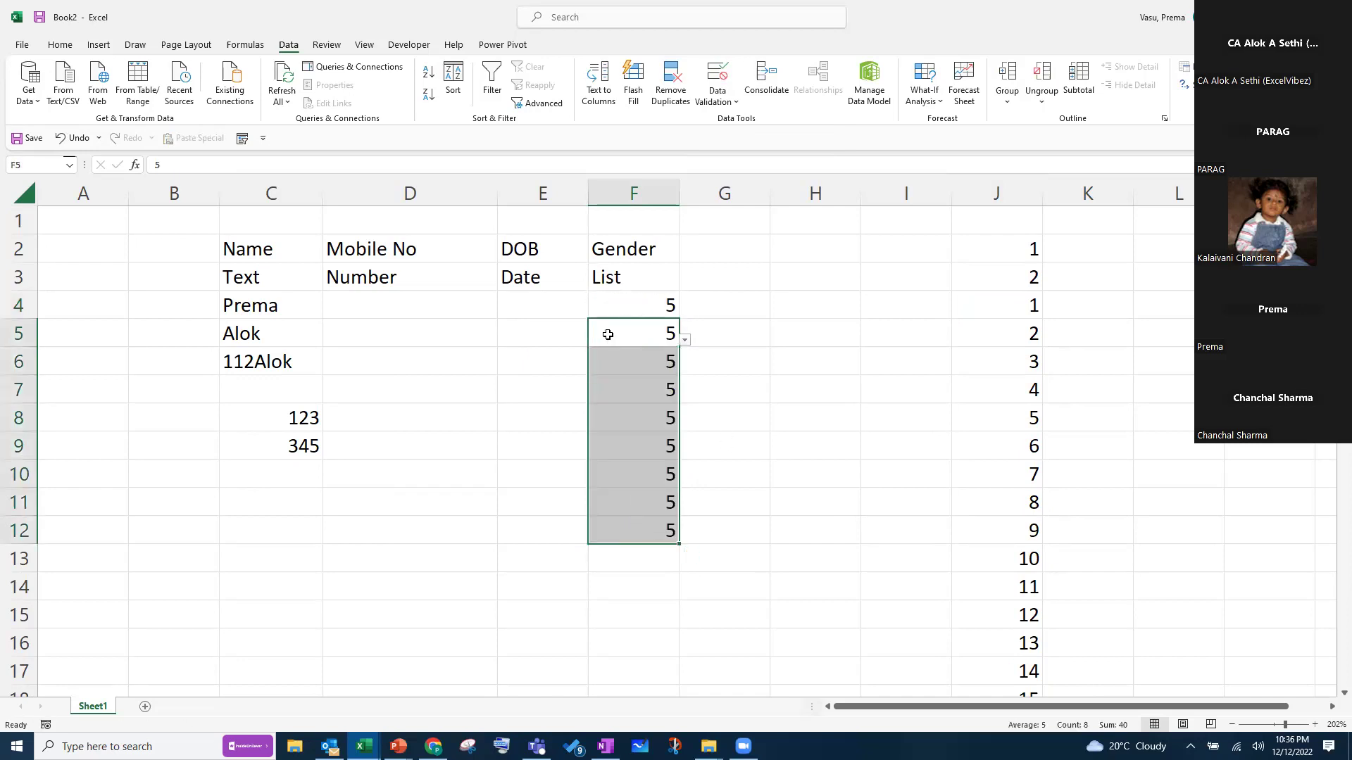
Set F5 to 9 from its dropdown list
{"action": "left_click", "coordinate": [618, 335]}
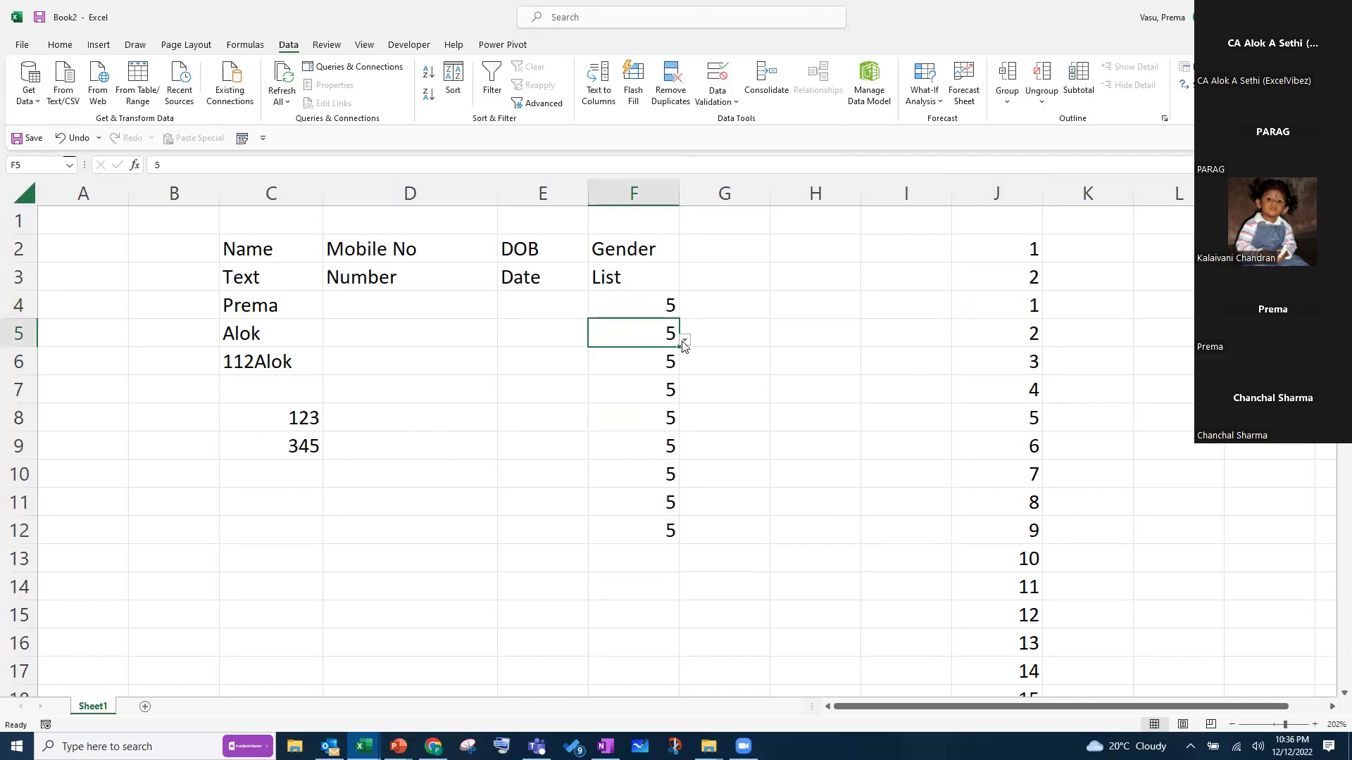
{"action": "left_click", "coordinate": [684, 340]}
{"action": "left_click", "coordinate": [567, 425]}
{"action": "left_click", "coordinate": [653, 365]}
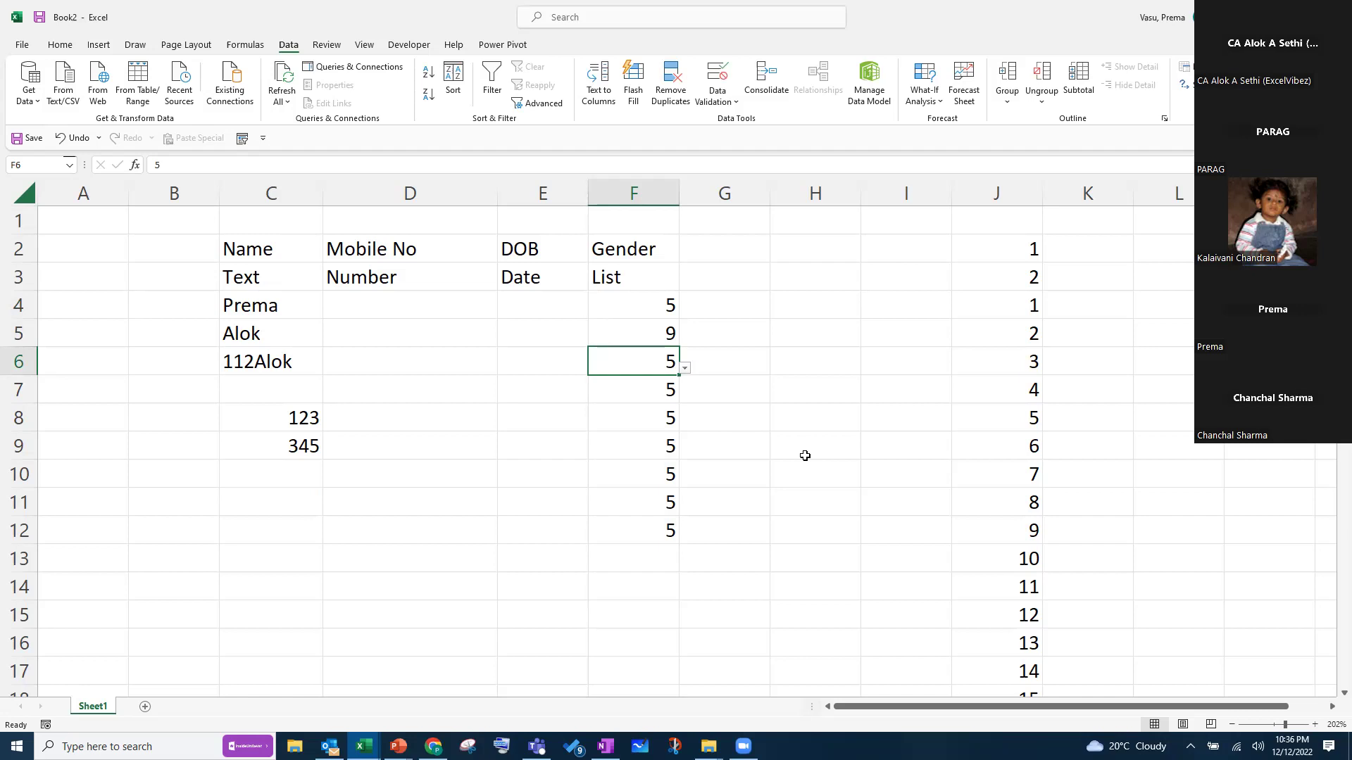
{"action": "left_click", "coordinate": [685, 368]}
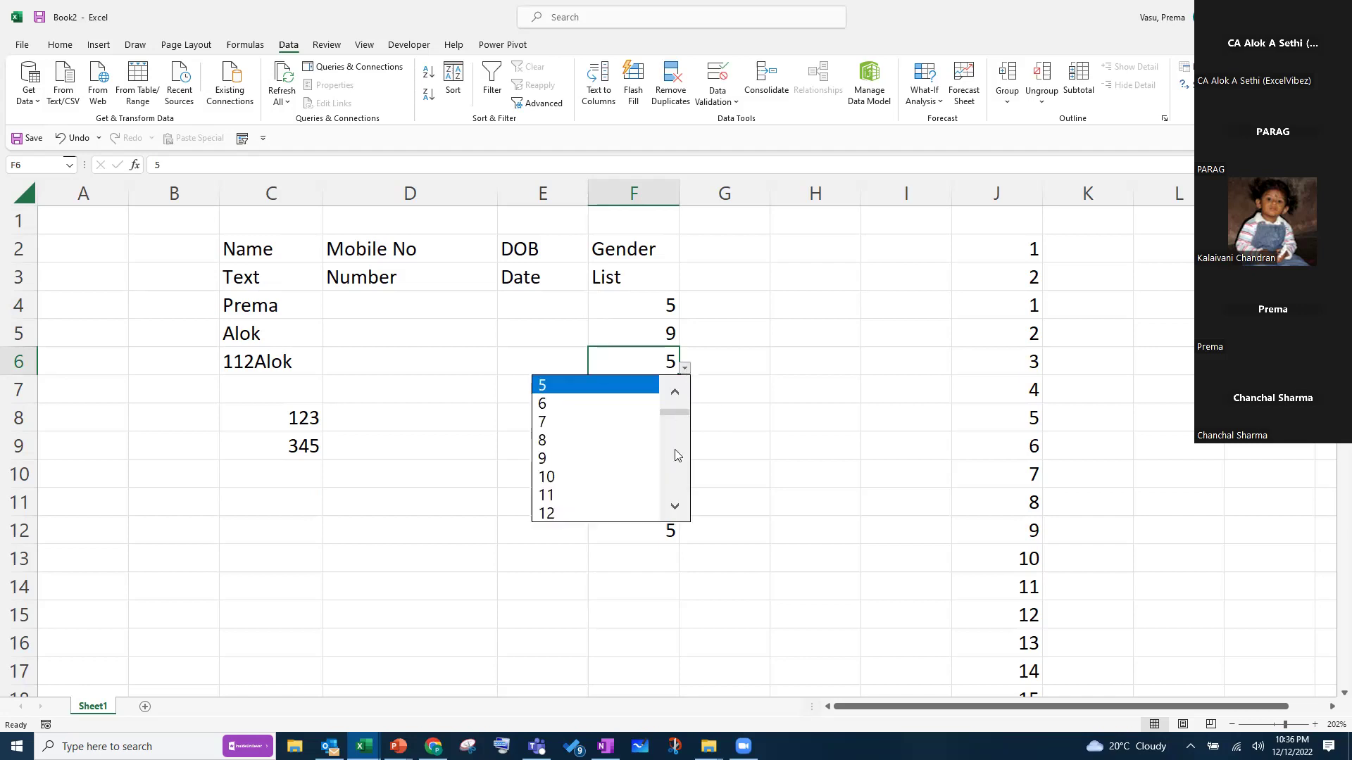
{"action": "left_click", "coordinate": [676, 507]}
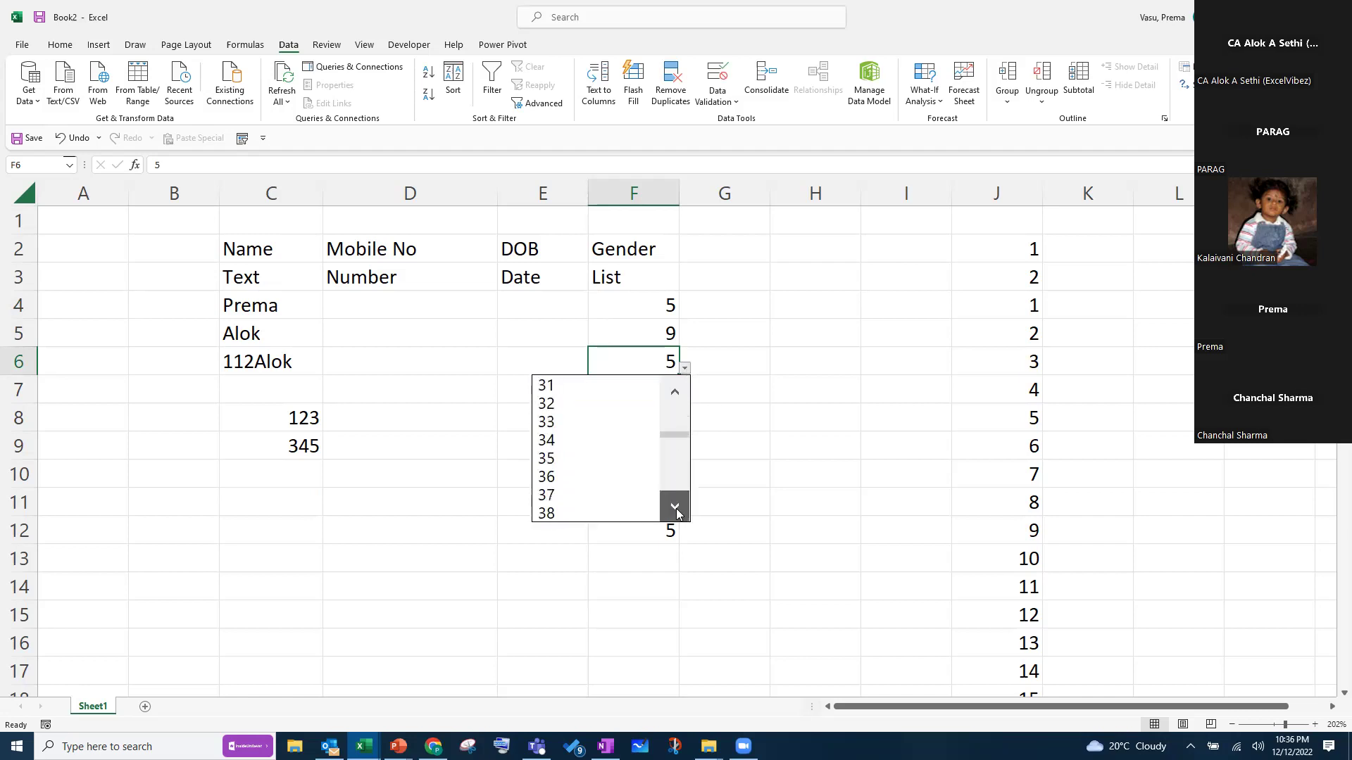
{"action": "scroll", "coordinate": [680, 508], "scroll_direction": "down", "scroll_amount": 1}
{"action": "scroll", "coordinate": [681, 507], "scroll_direction": "down", "scroll_amount": 1}
{"action": "scroll", "coordinate": [682, 496], "scroll_direction": "down", "scroll_amount": 2}
{"action": "scroll", "coordinate": [685, 492], "scroll_direction": "down", "scroll_amount": 2}
{"action": "scroll", "coordinate": [682, 473], "scroll_direction": "down", "scroll_amount": 5}
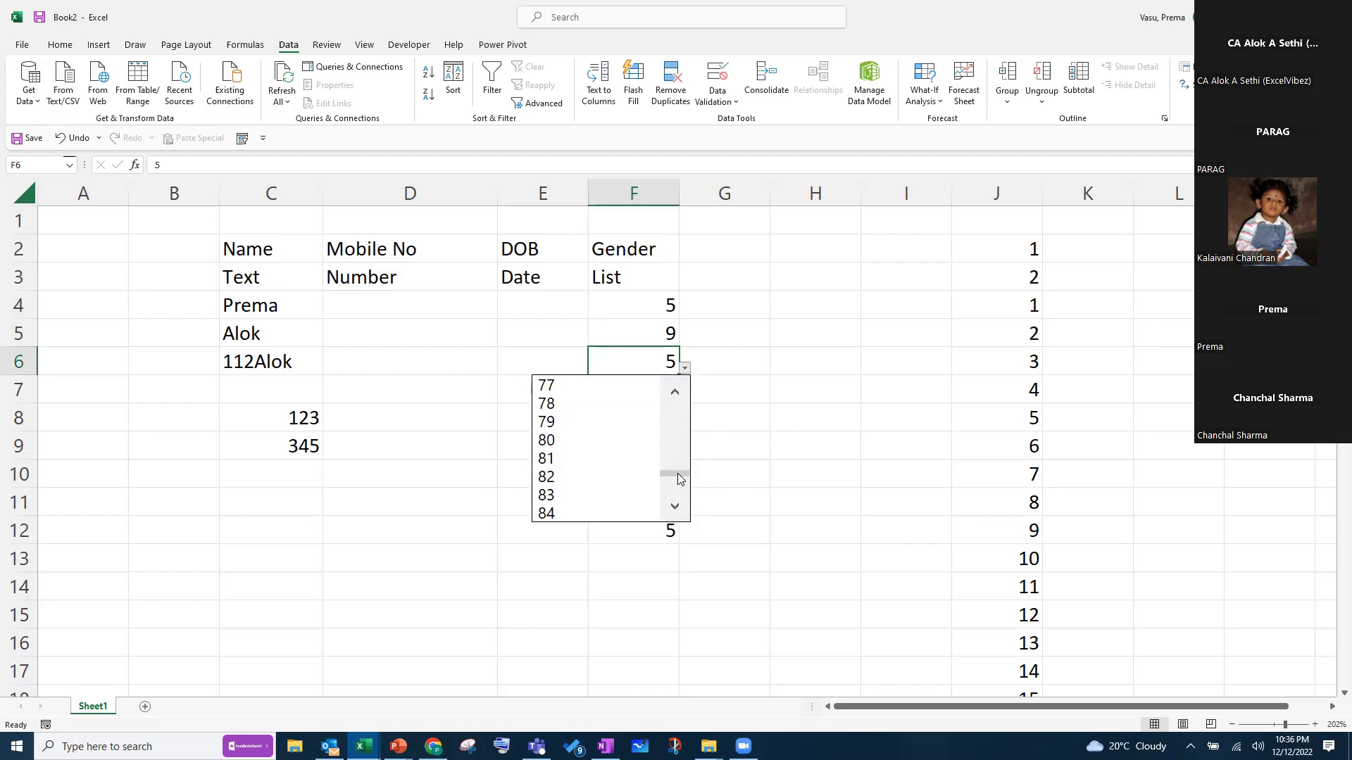
{"action": "left_click_drag", "start_coordinate": [680, 478], "coordinate": [679, 342]}
{"action": "left_click", "coordinate": [896, 459]}
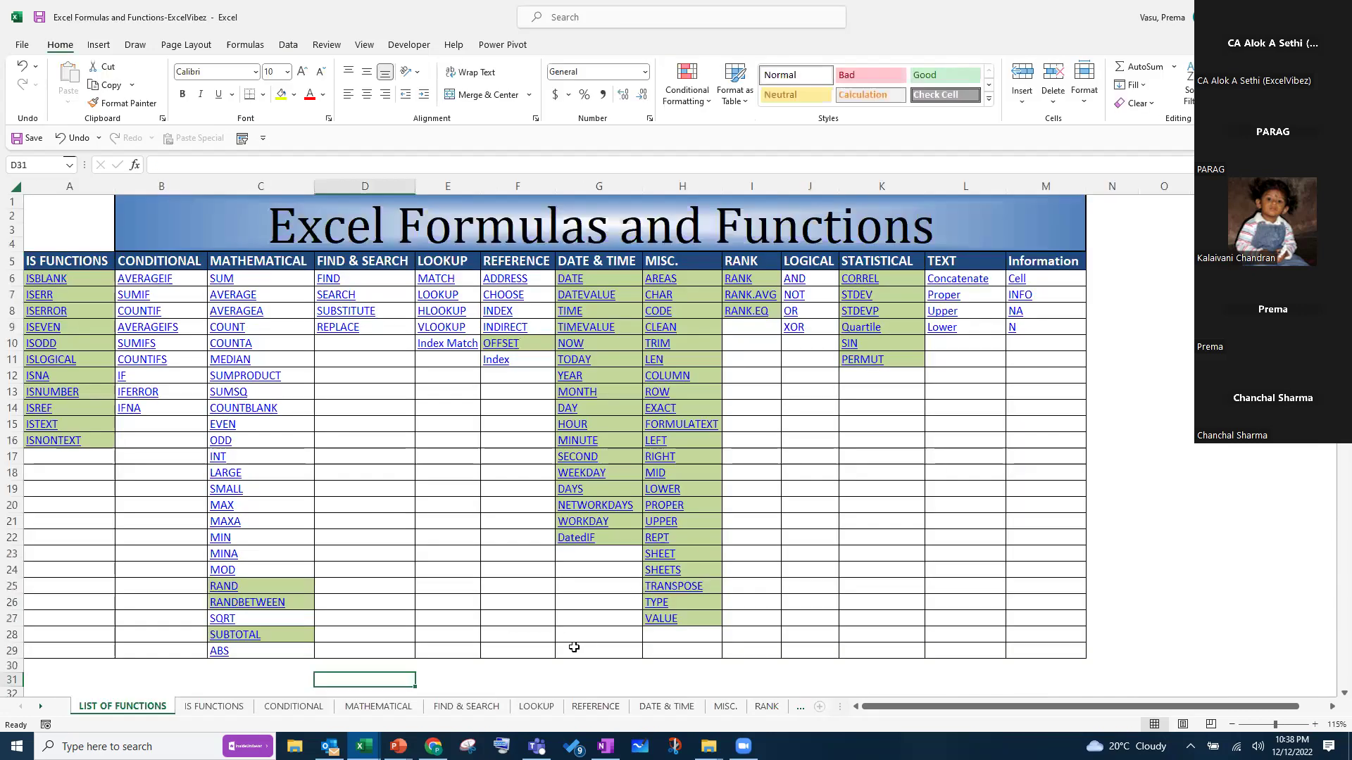
Show the LIST OF FUNCTIONS sheet in Excel Formulas and Functions-ExcelVibez, selecting all, then deselecting
{"action": "key", "text": "ctrl+Tab"}
{"action": "left_click", "coordinate": [544, 631]}
{"action": "scroll", "coordinate": [544, 631], "scroll_direction": "down", "scroll_amount": 1}
{"action": "scroll", "coordinate": [544, 631], "scroll_direction": "up", "scroll_amount": 1}
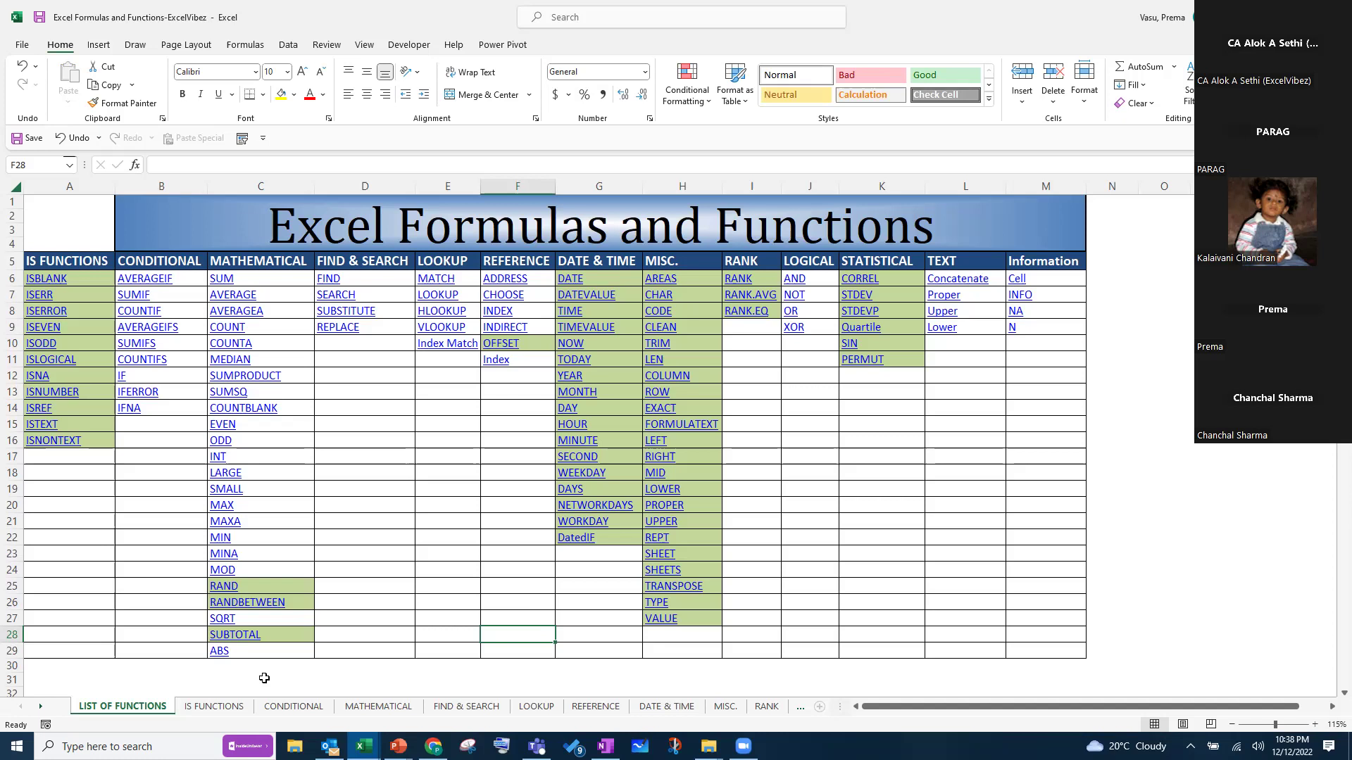
{"action": "key", "text": "ctrl+a"}
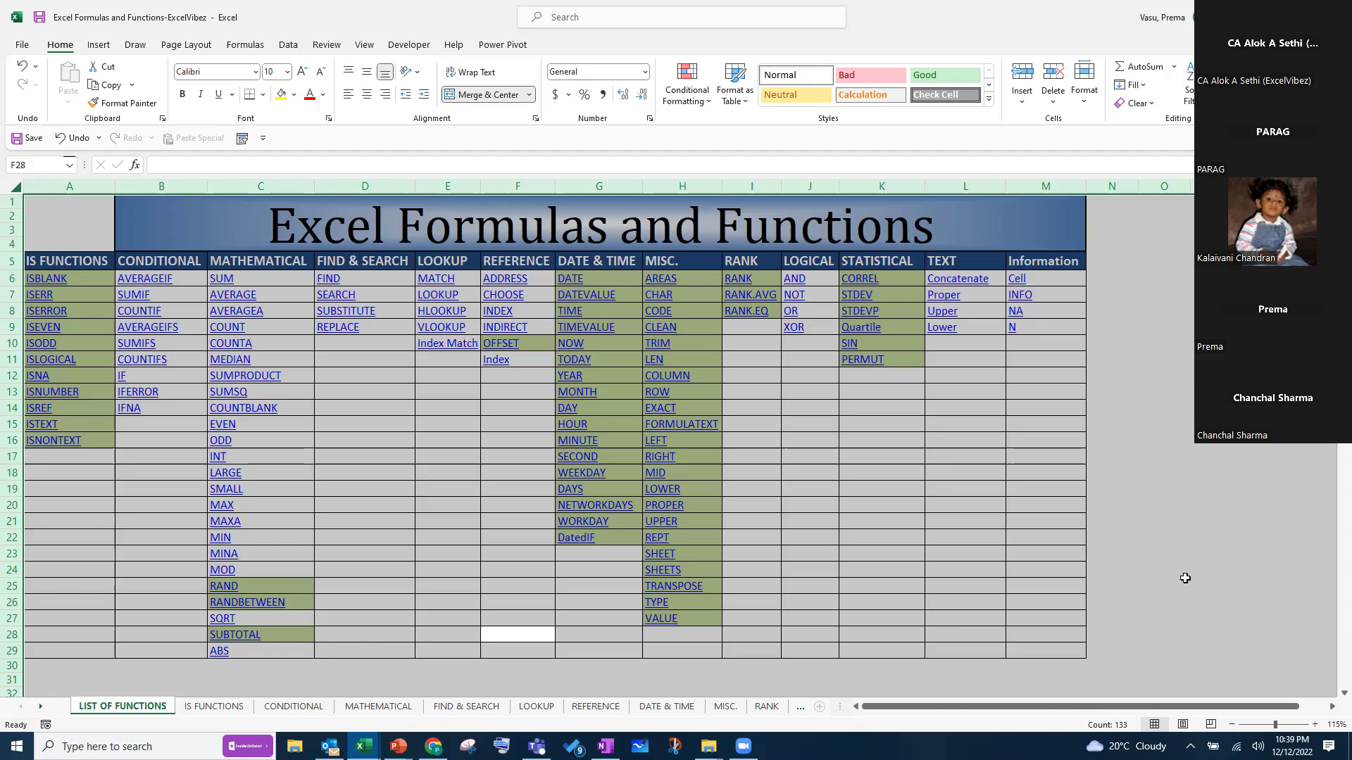
{"action": "left_click", "coordinate": [1178, 475]}
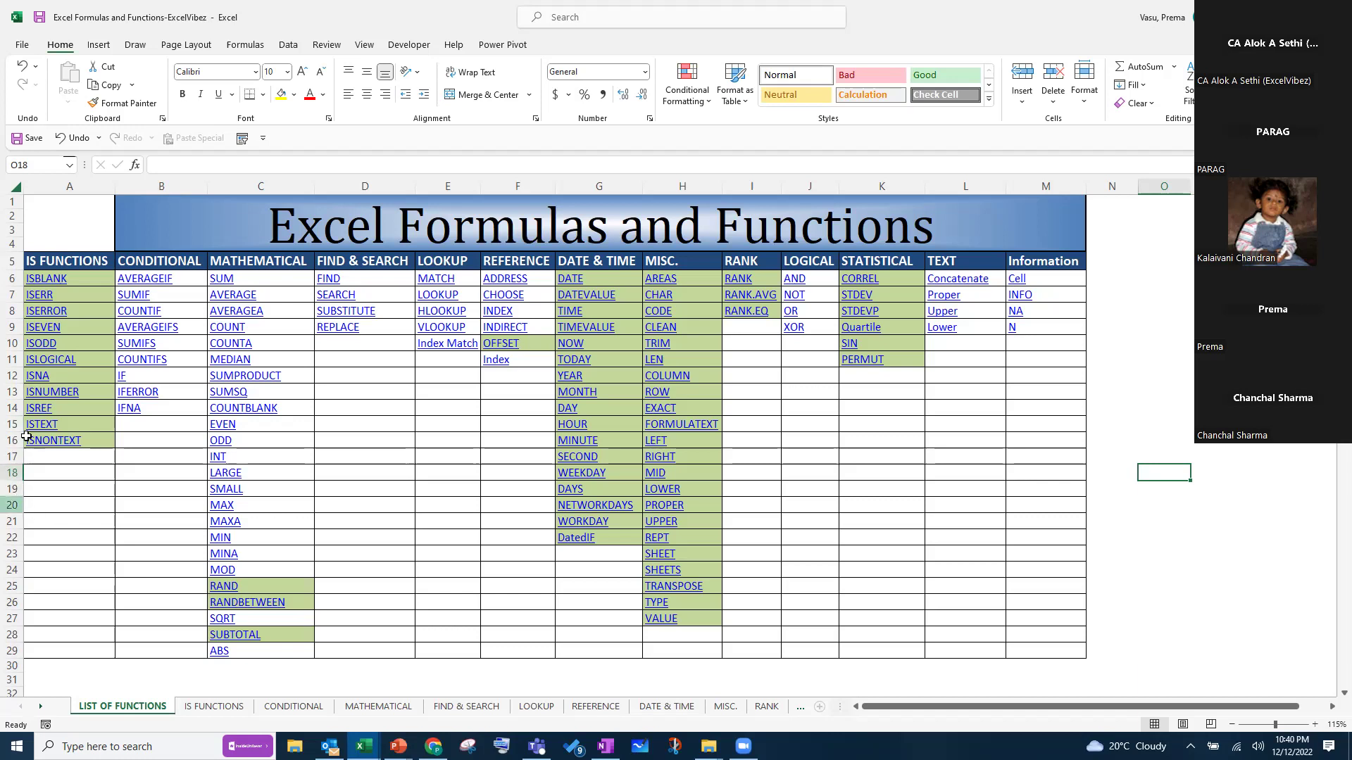
{"action": "left_click", "coordinate": [360, 45]}
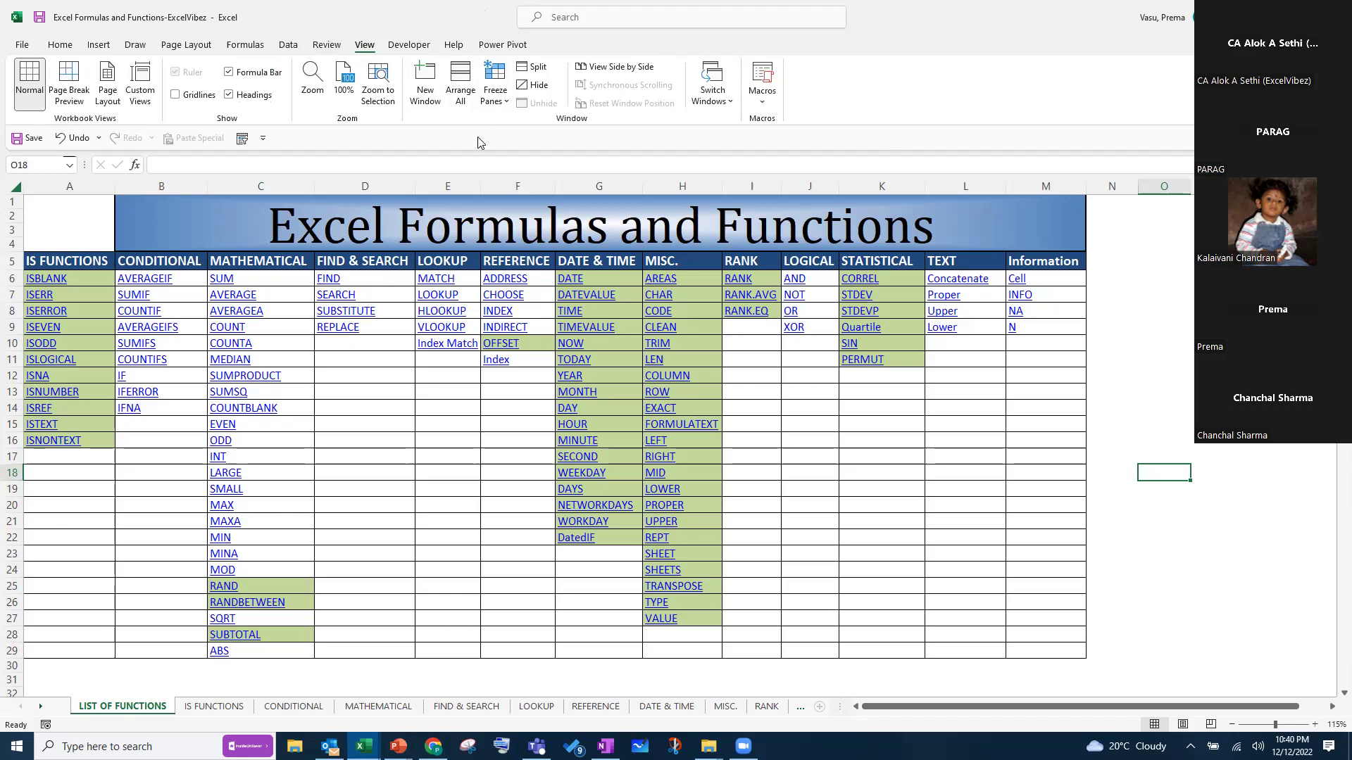
{"action": "left_click", "coordinate": [233, 97]}
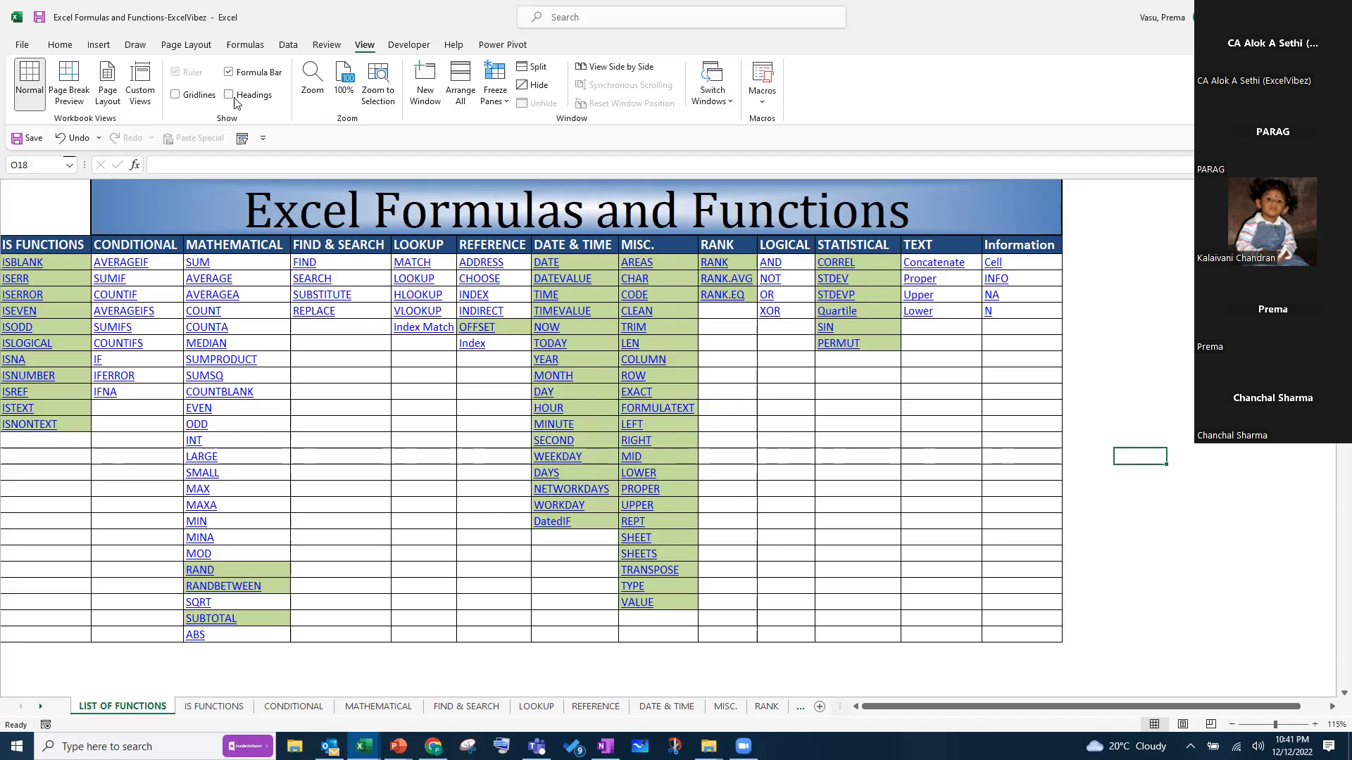
{"action": "left_click", "coordinate": [231, 96]}
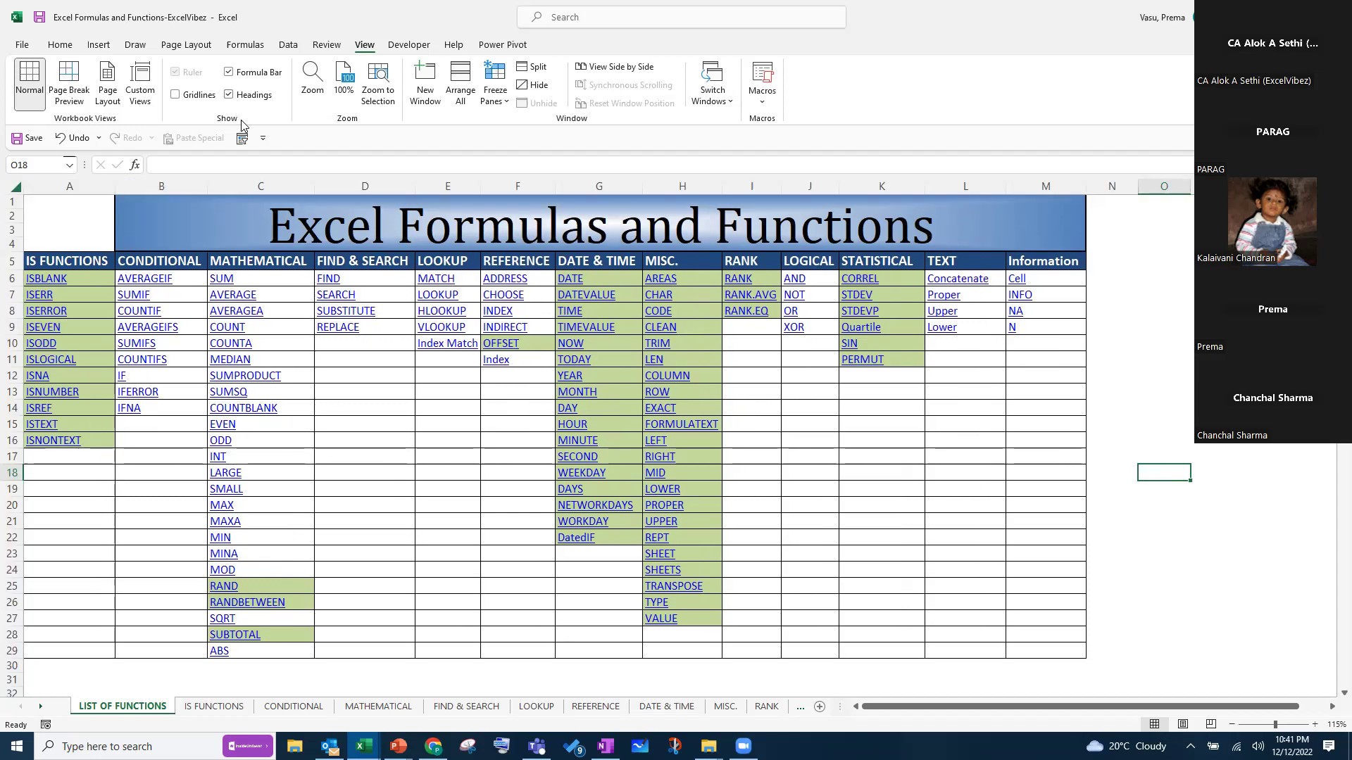